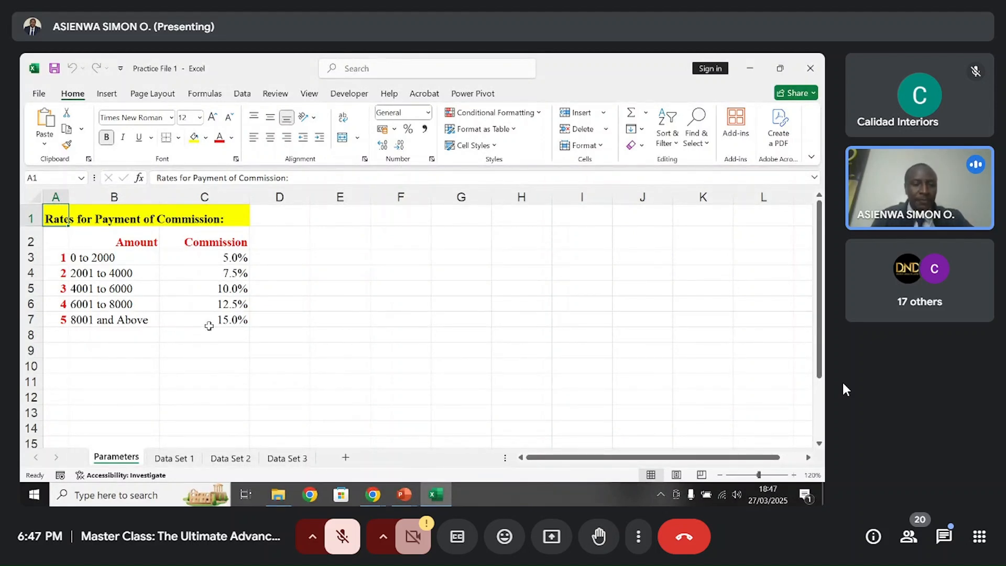
- Look through the Data Set 1, Data Set 2 and Data Set 3 worksheets, finishing on Data Set 1
click(168, 460)
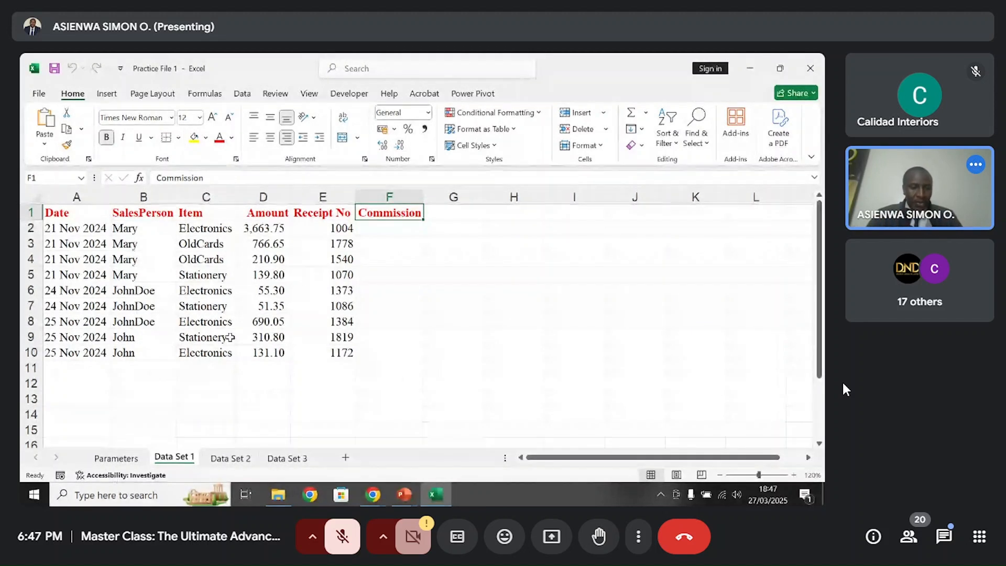
click(230, 458)
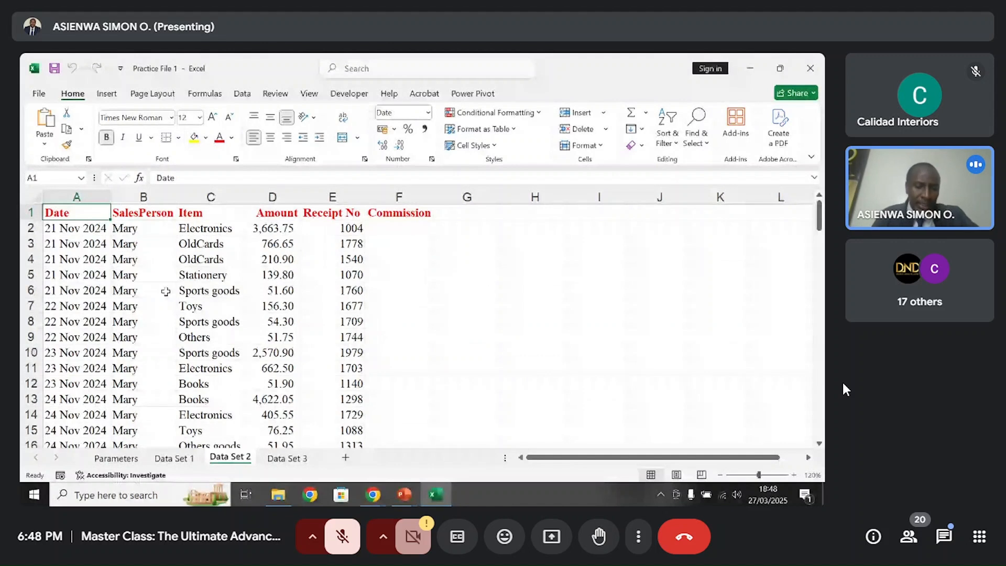
click(174, 457)
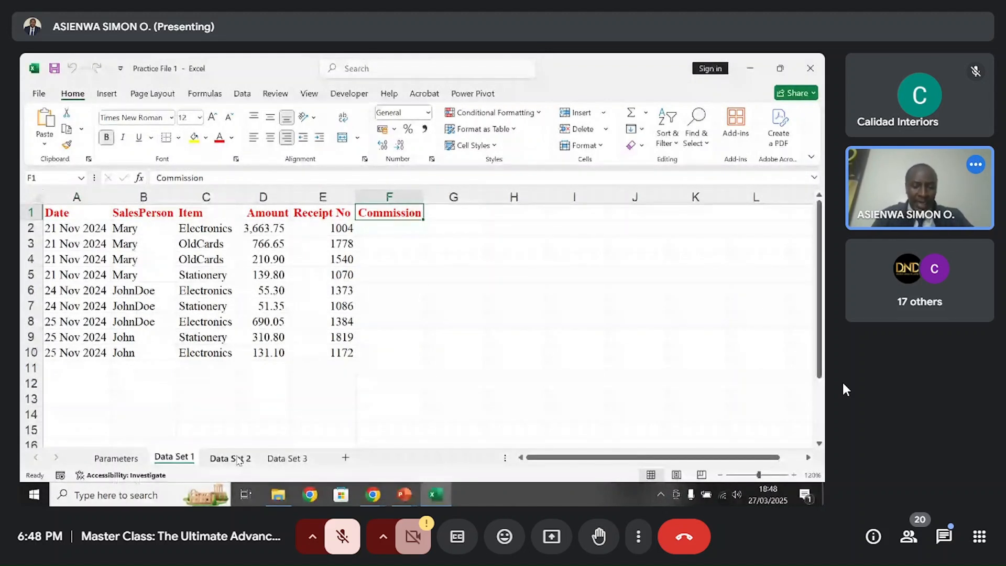
click(285, 458)
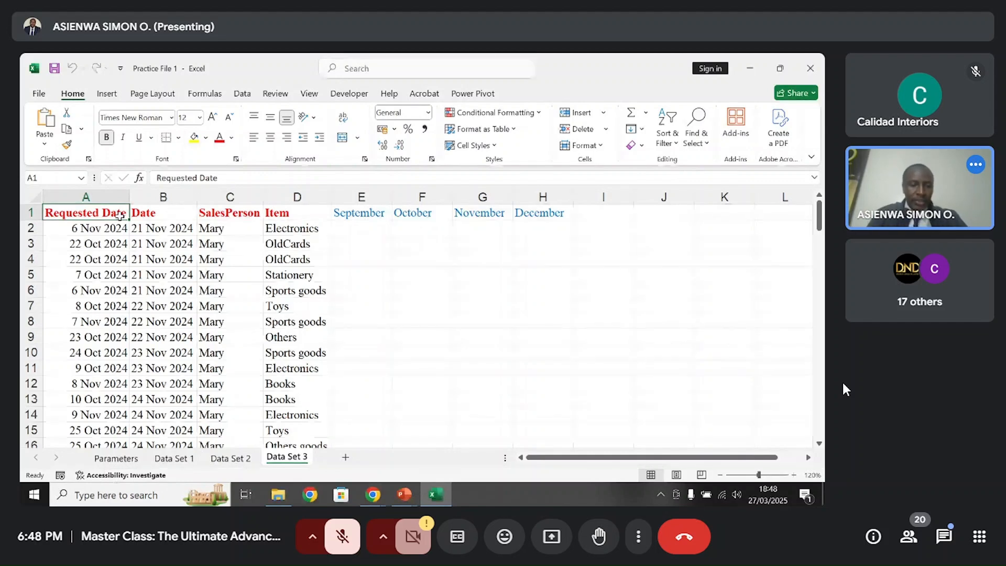
click(176, 459)
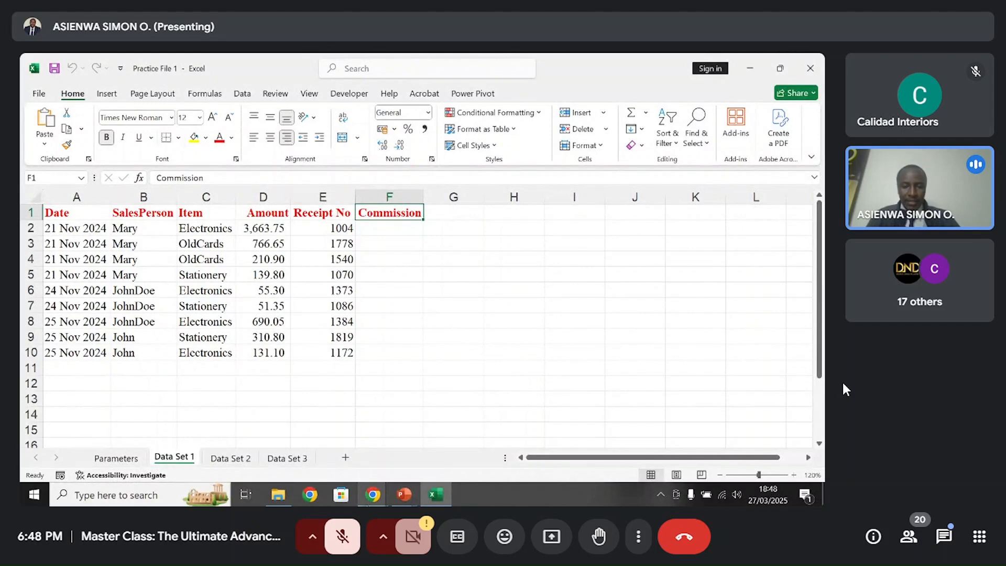
mouse_move(373, 496)
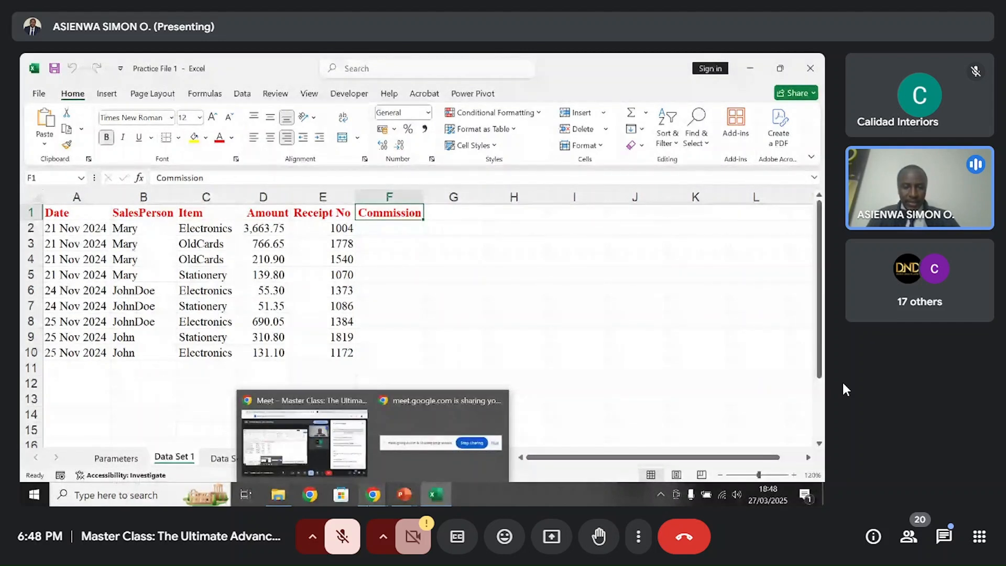
click(350, 462)
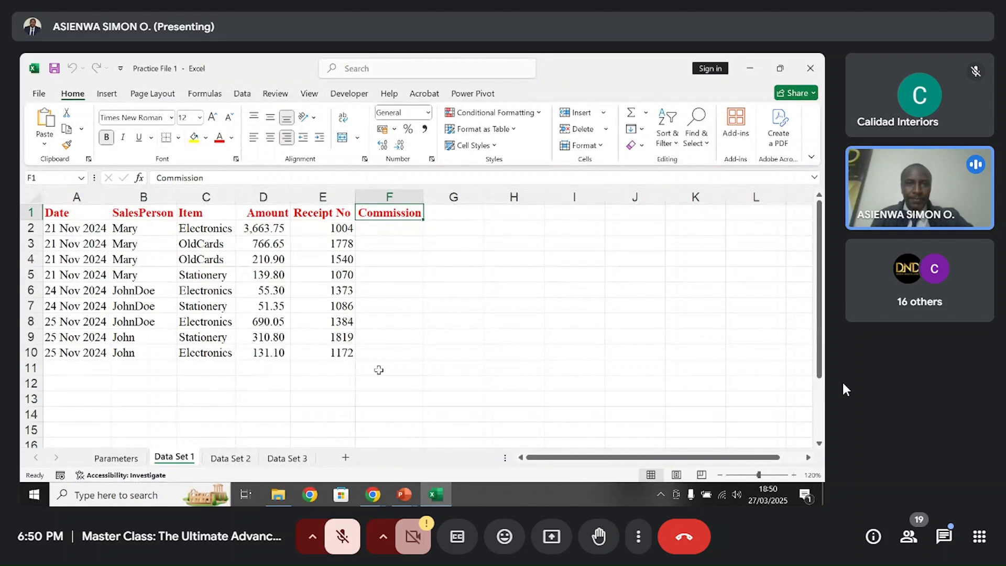
mouse_move(360, 495)
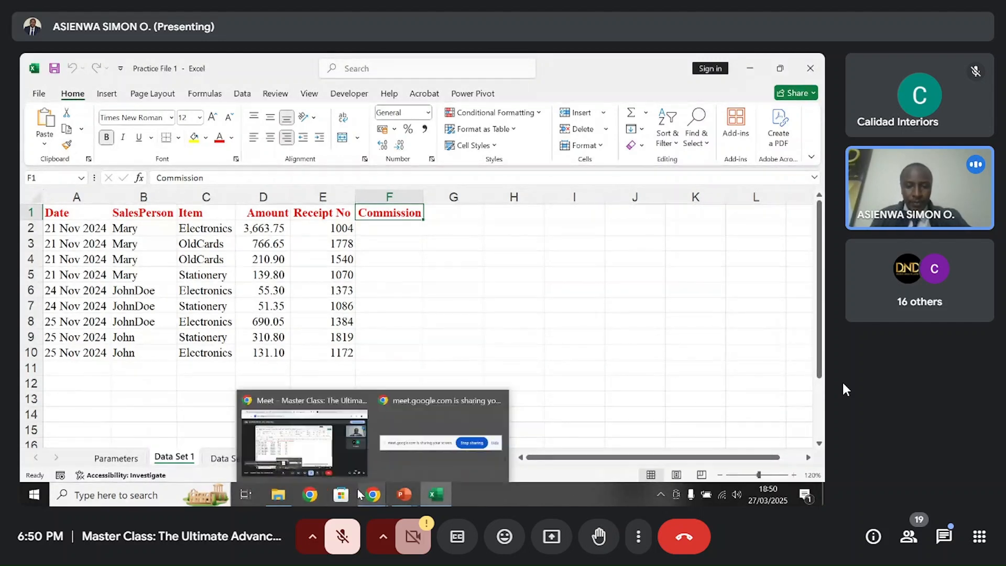
click(304, 435)
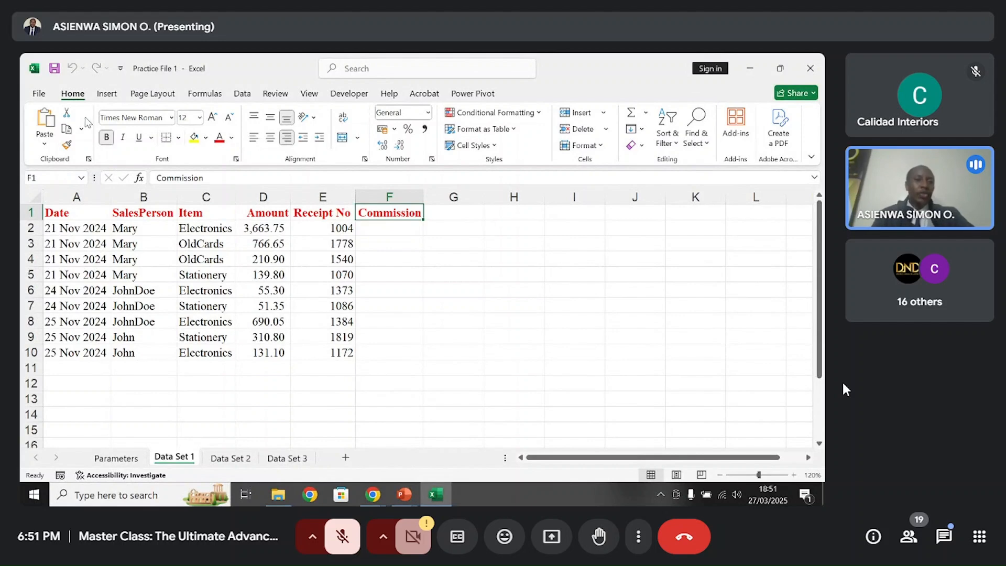
- Review the available Logical and Lookup & Reference functions, and read the description of the LET function
click(204, 95)
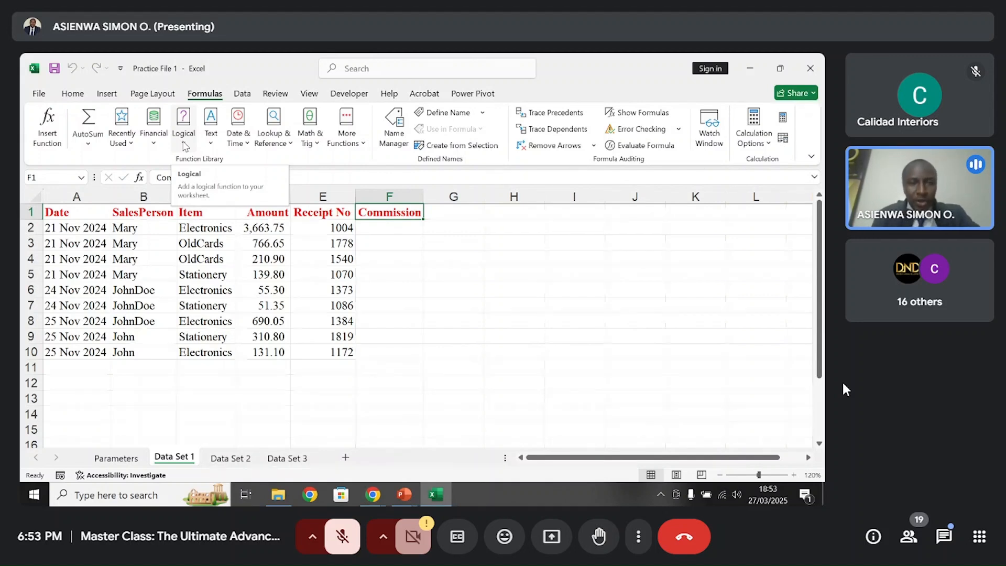
click(185, 146)
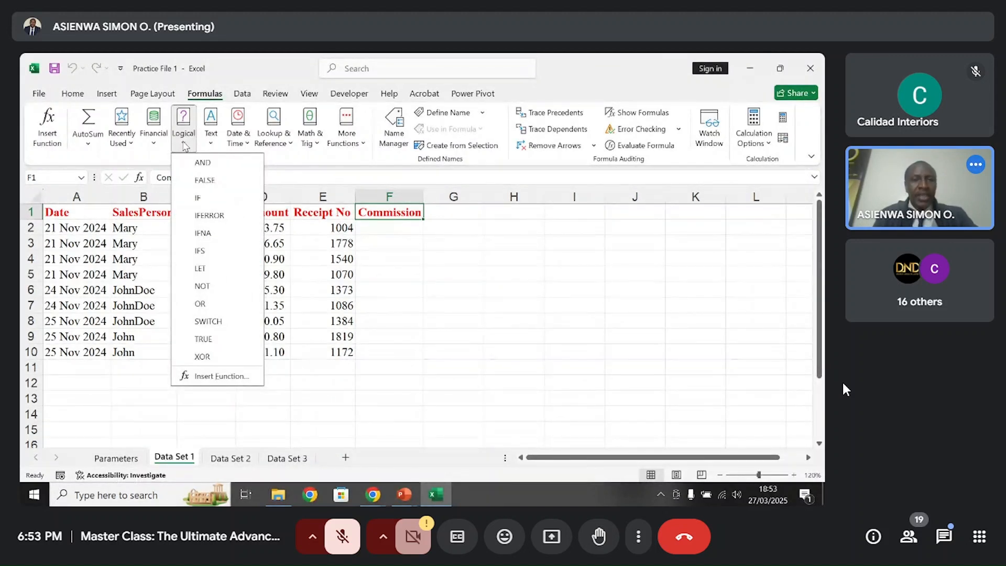
click(273, 140)
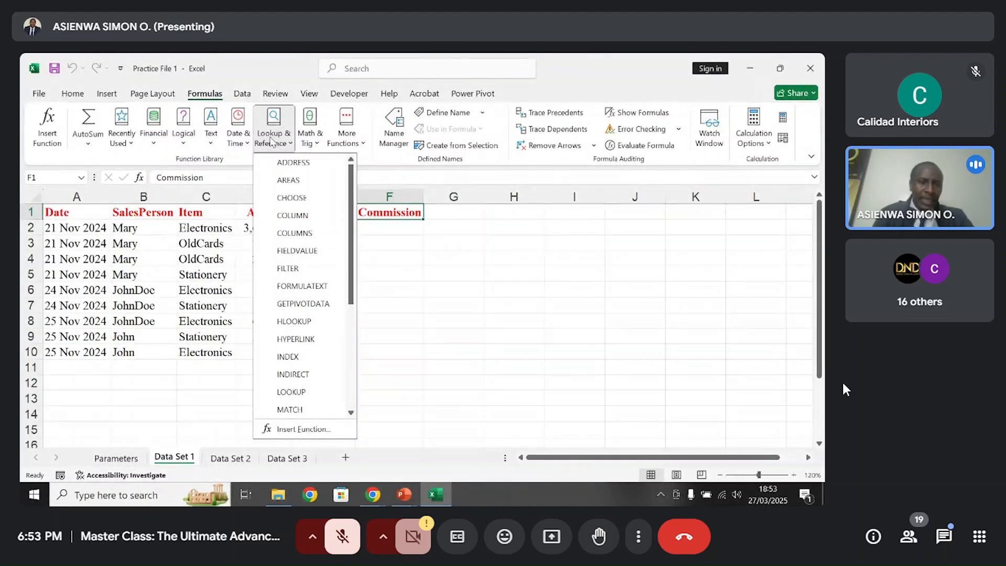
click(183, 137)
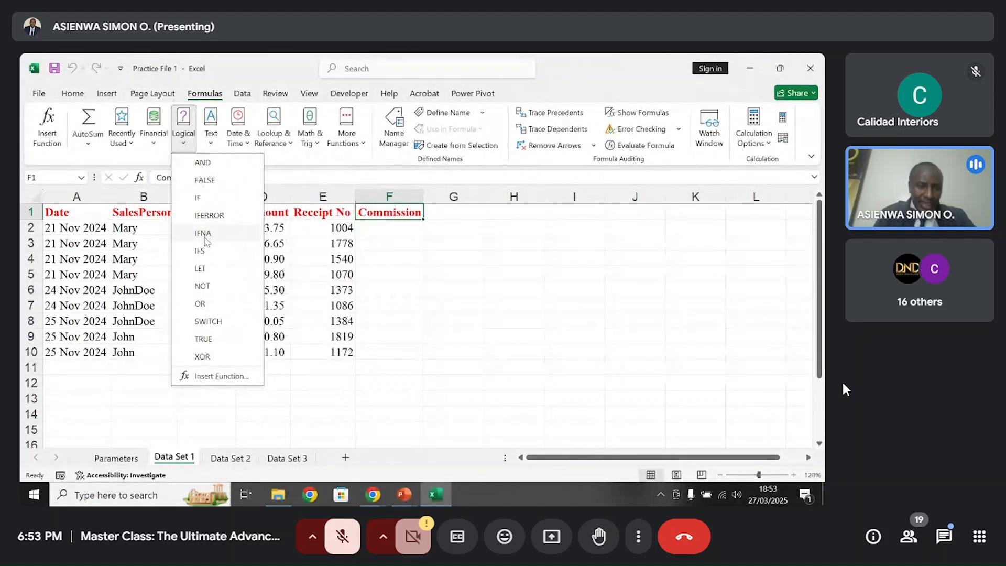
mouse_move(219, 272)
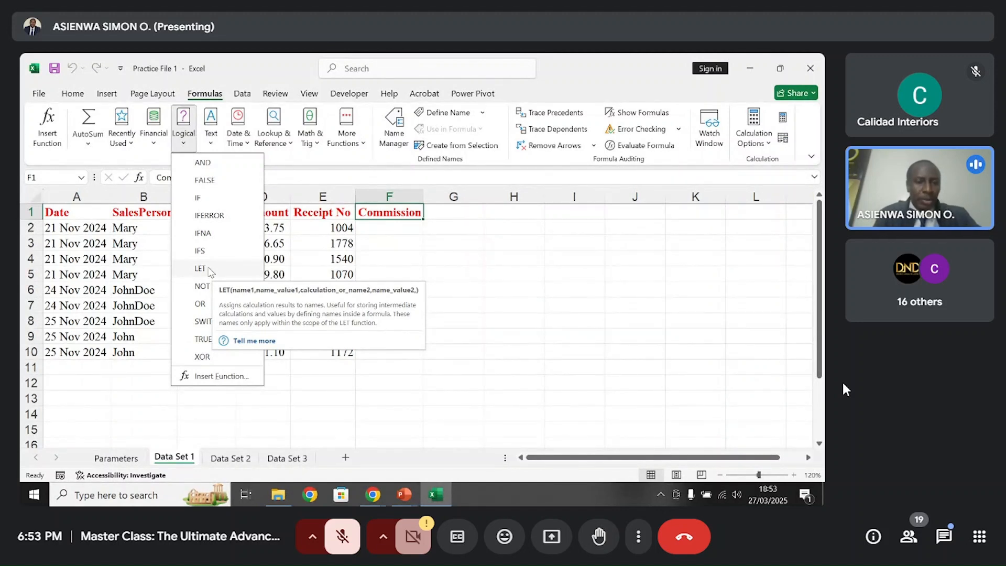
- Examine the full list of Lookup & Reference functions, including the descriptions of VLOOKUP, MATCH and XLOOKUP
click(281, 146)
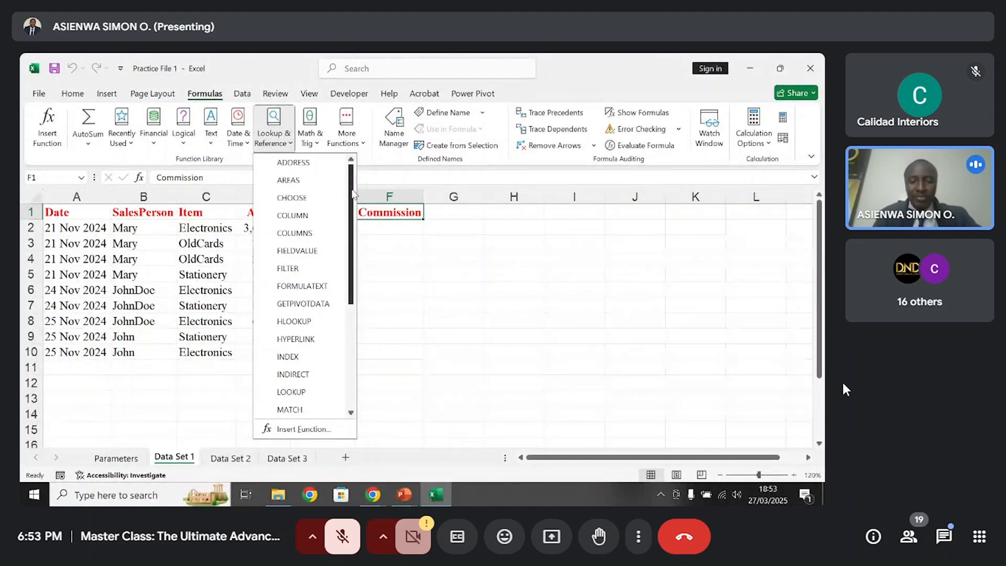
drag(353, 194, 338, 308)
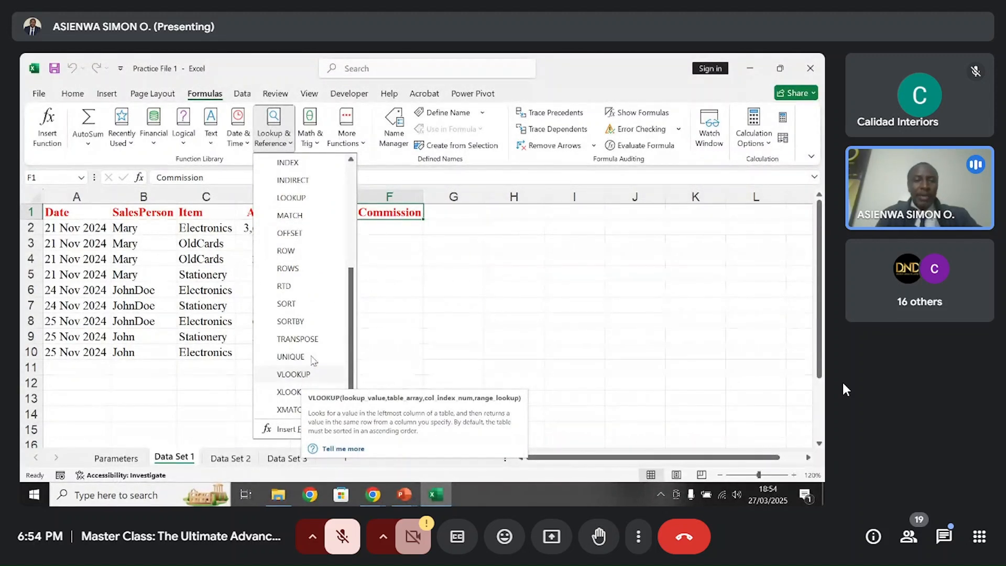
drag(346, 271, 320, 223)
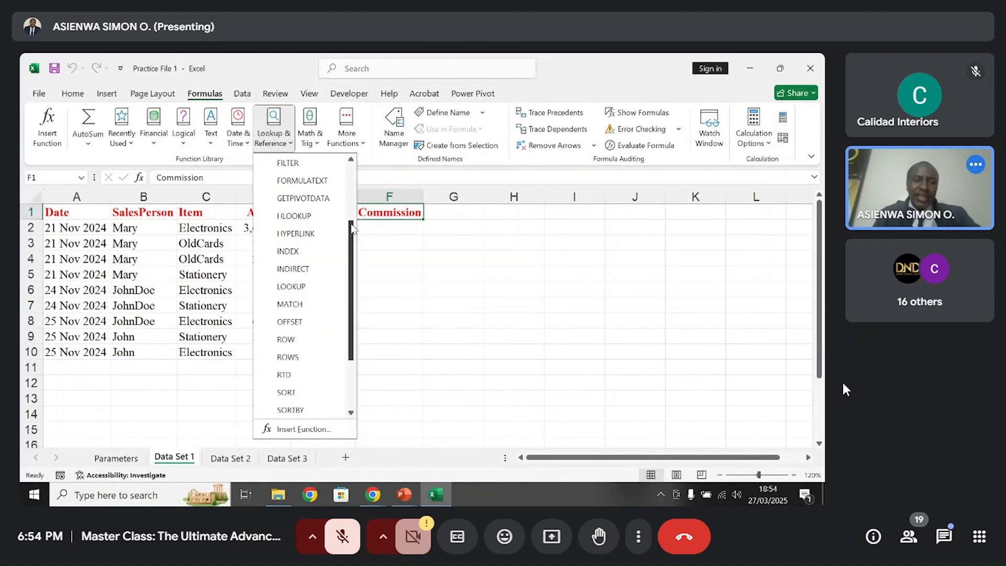
drag(353, 230, 353, 281)
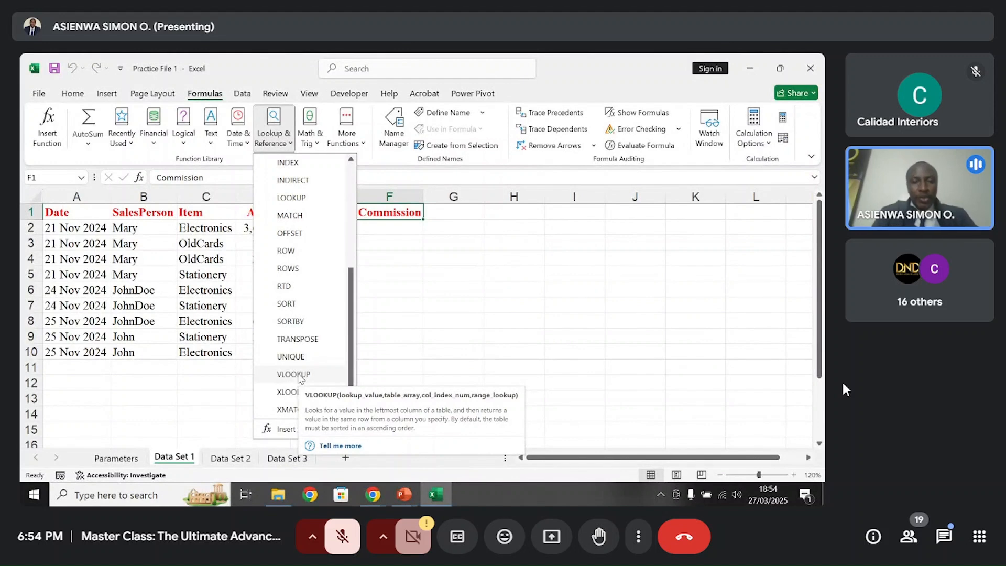
scroll(353, 290, up, 2)
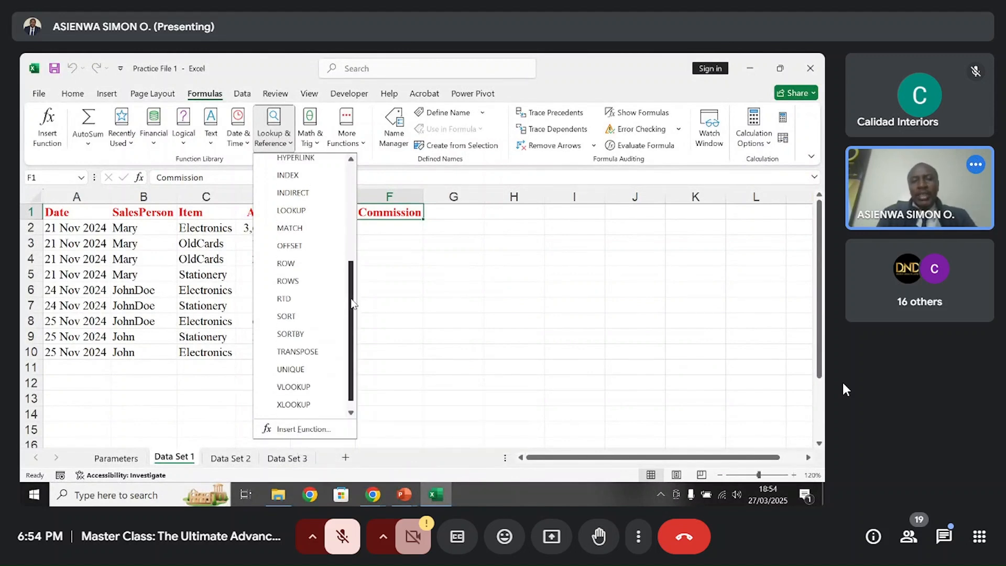
drag(353, 290, 352, 221)
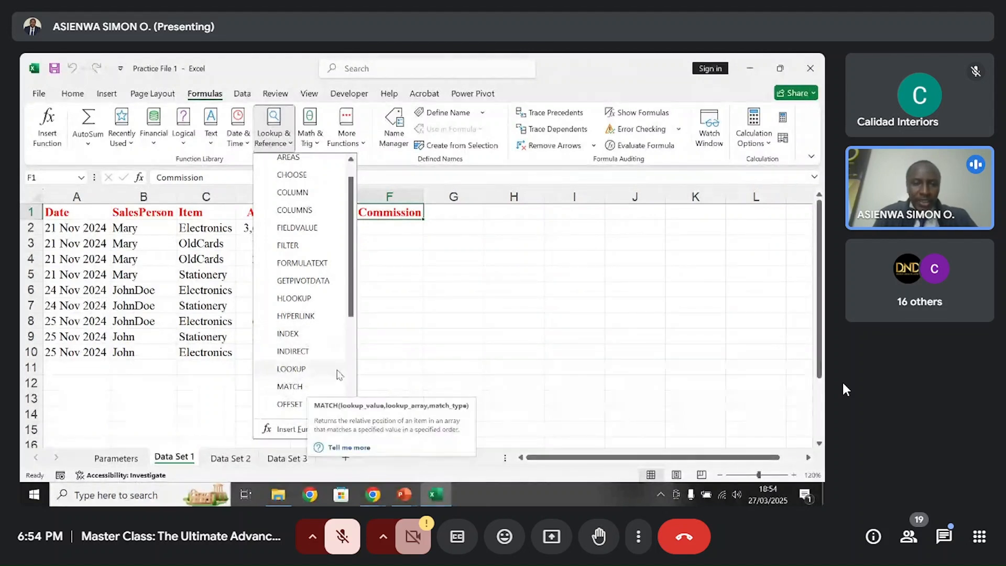
drag(351, 301, 352, 394)
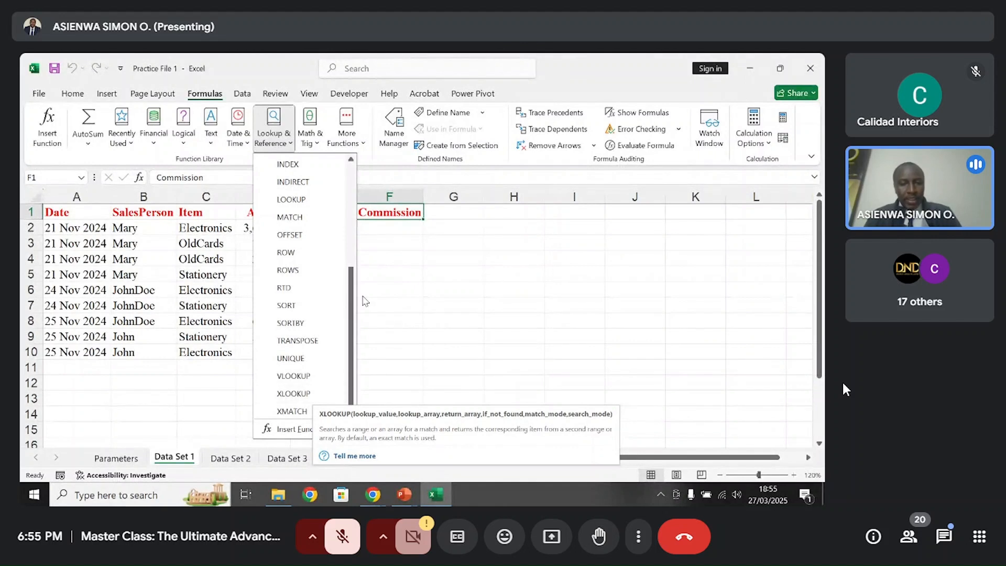
click(381, 231)
- Examine the structure of the sales table on Data Set 1 by selecting its header row, single cells and the whole range A1:F10
click(380, 229)
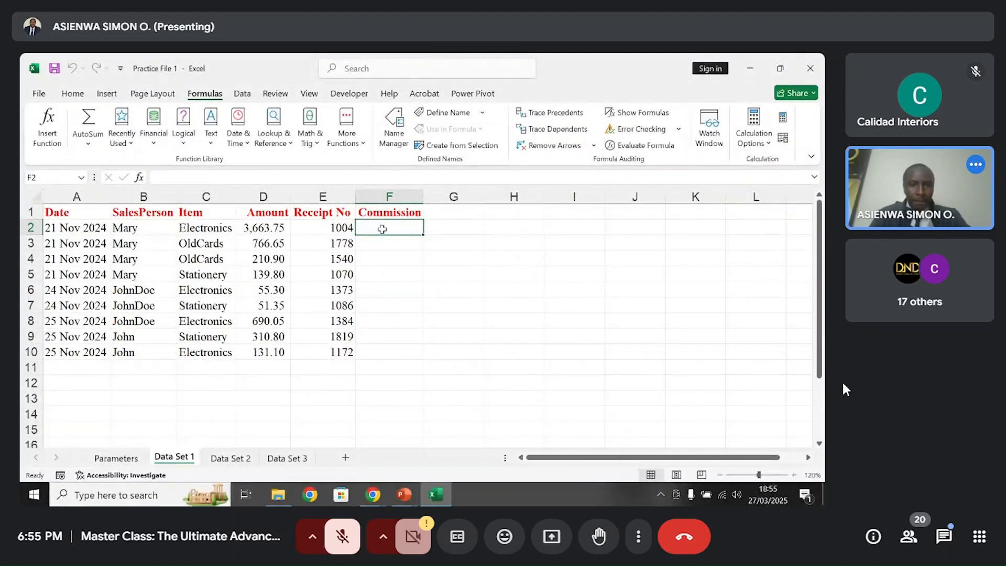
click(490, 214)
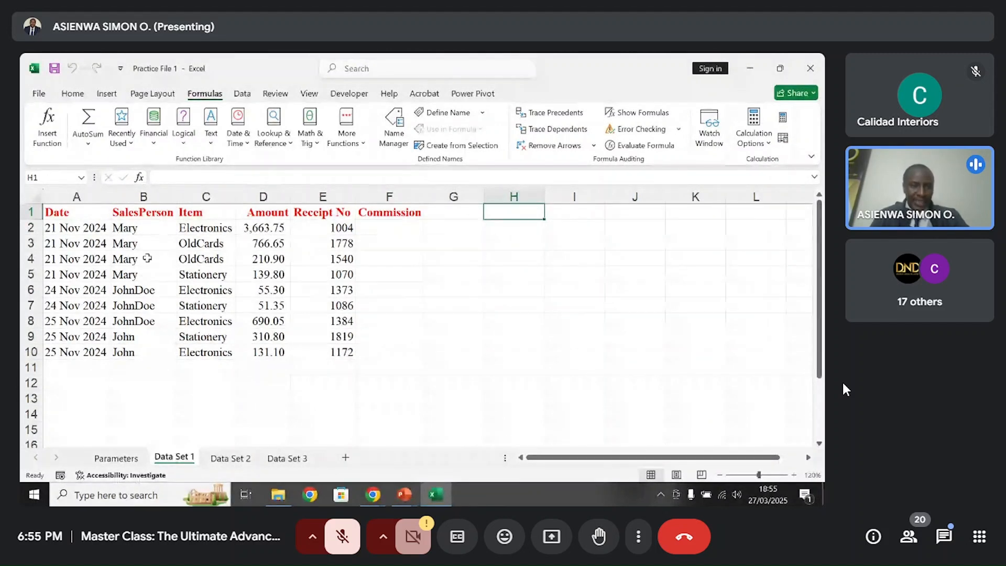
drag(79, 212, 391, 354)
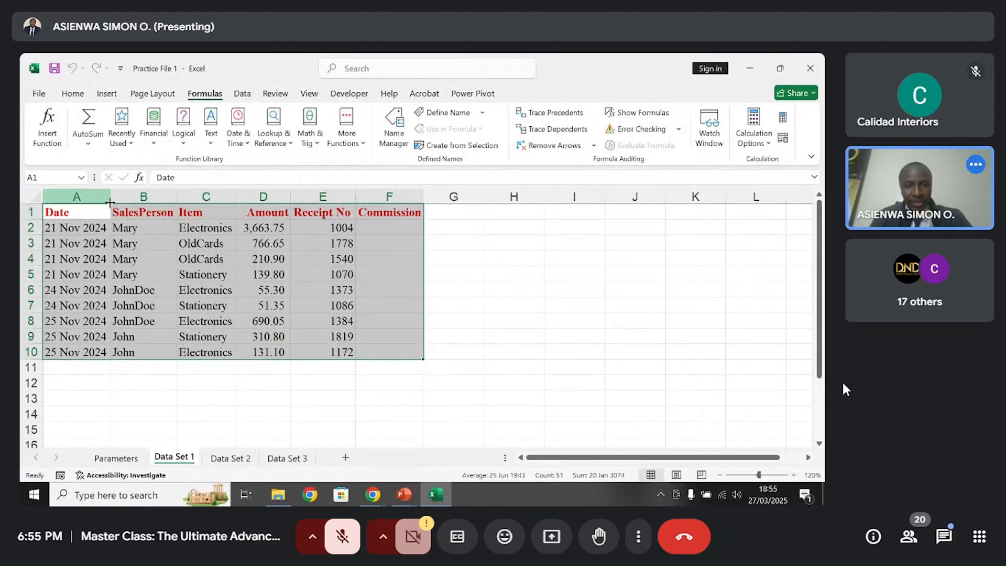
click(273, 214)
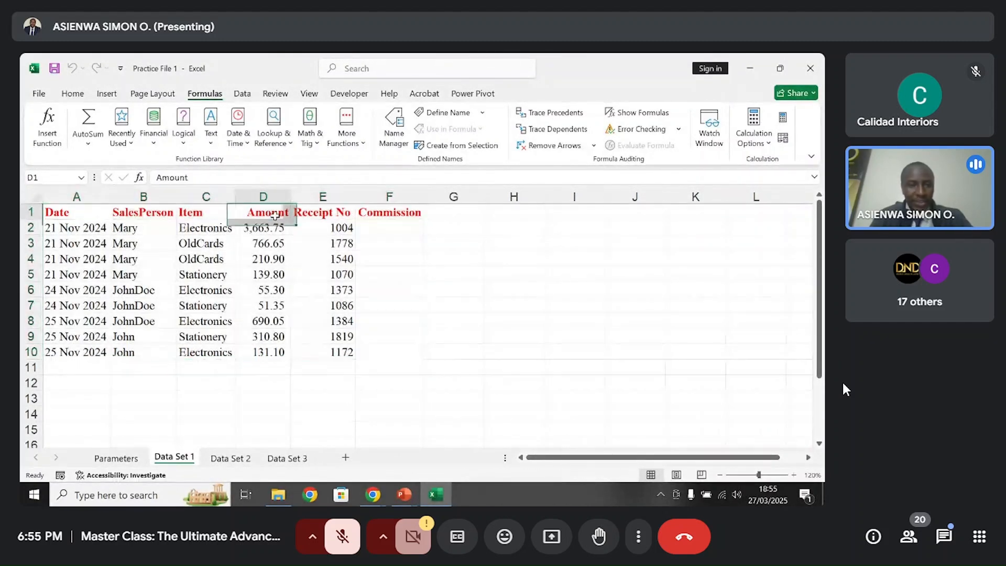
click(31, 211)
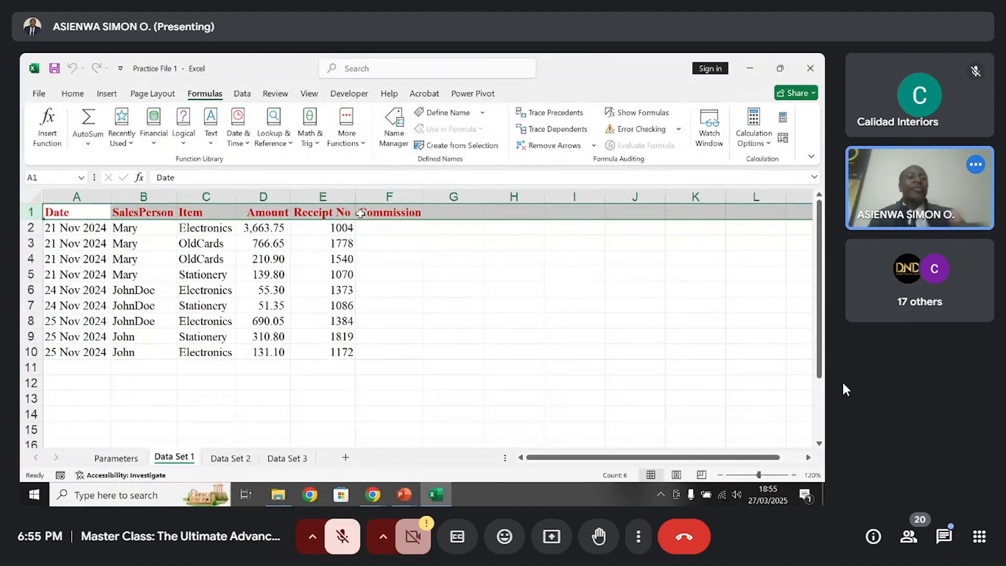
click(135, 230)
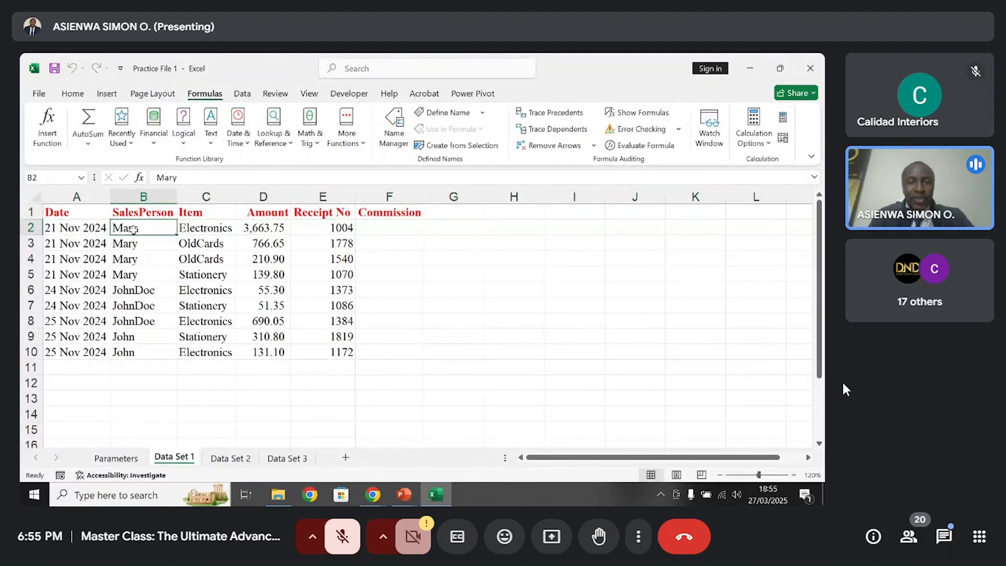
click(31, 212)
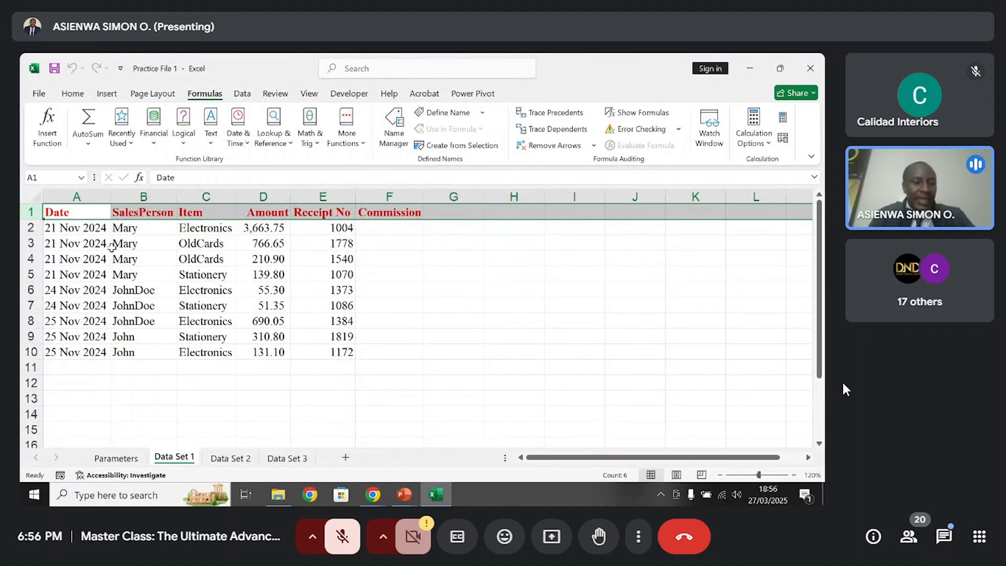
click(103, 231)
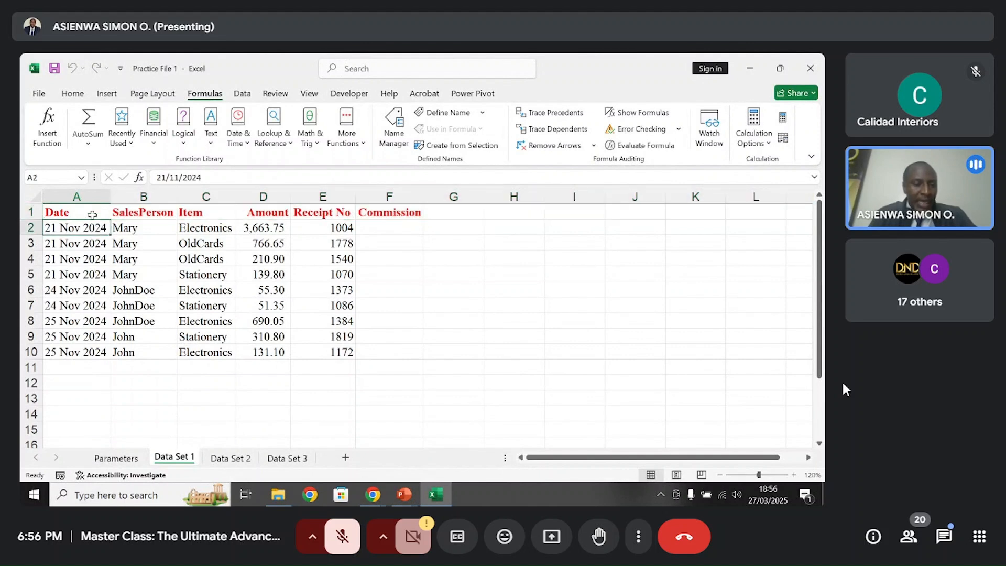
drag(88, 216, 367, 351)
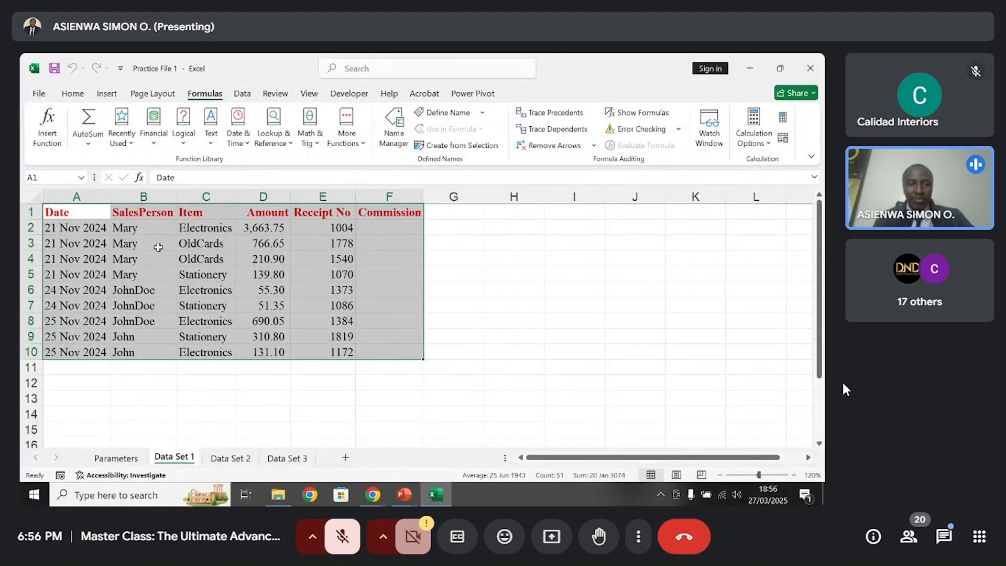
click(95, 213)
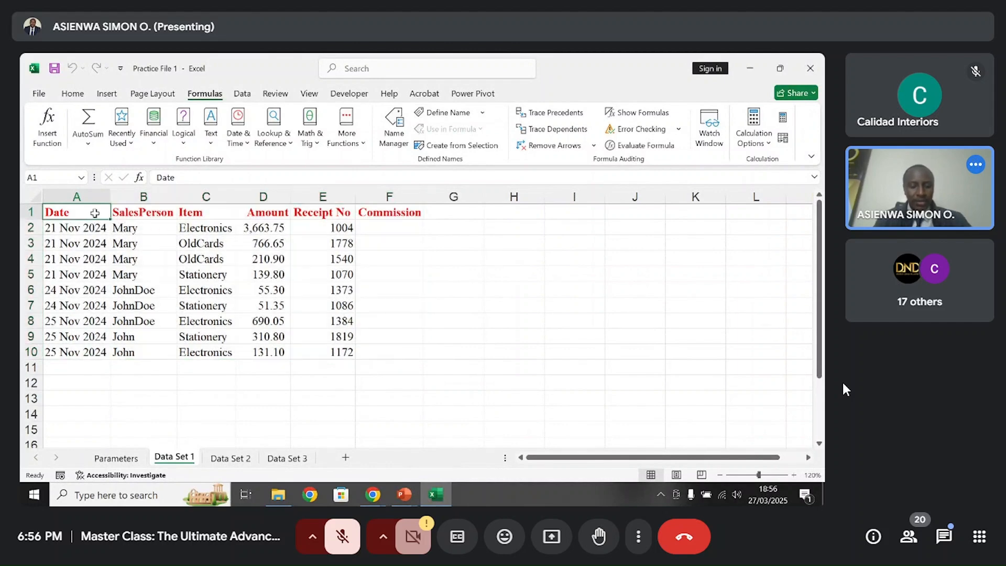
shift+click(379, 351)
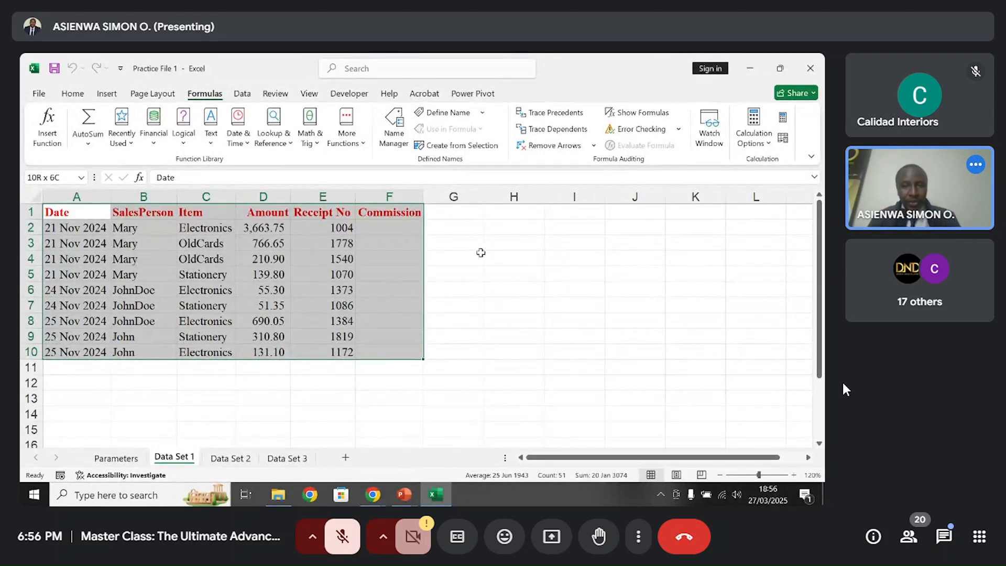
- Enter the label "Data Set" in cell H4 and "Data Range" in cell H6
click(497, 254)
text(Da)
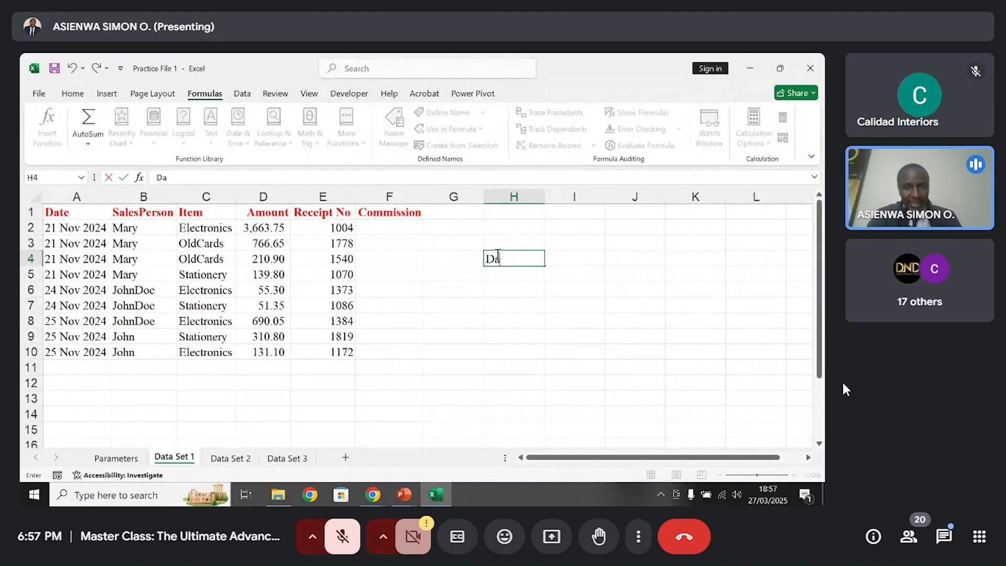
text(ta Set)
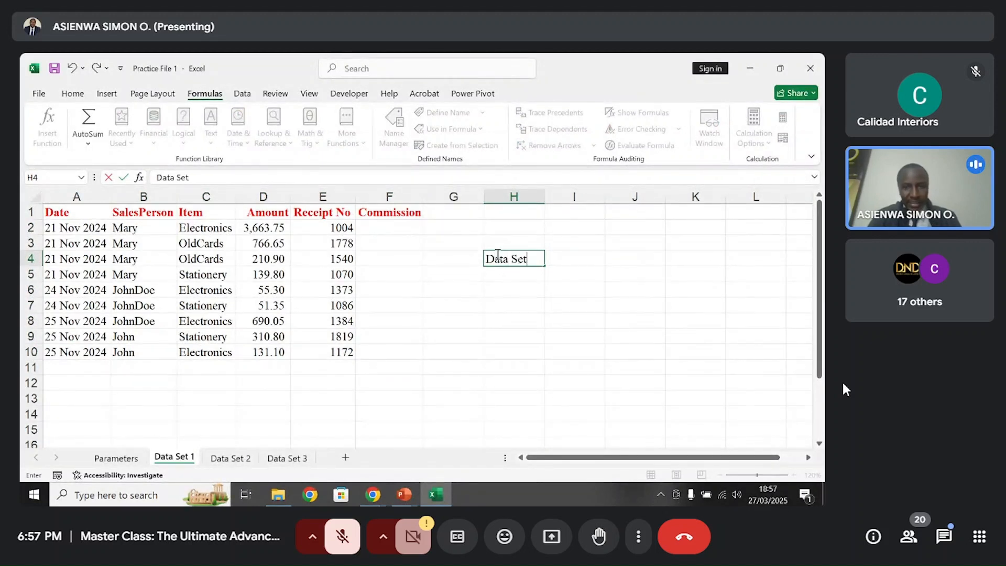
click(502, 287)
text(Data Range)
key(Return)
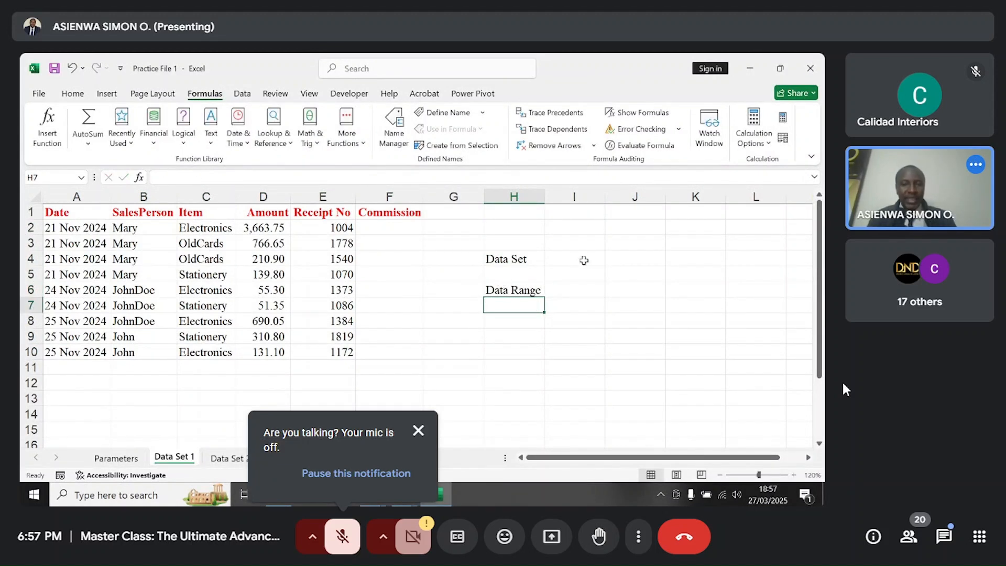
- Compare the entire worksheet with the partial ranges A3:E9, A5:E10 and B1:C10 to distinguish a data set from a data range
click(569, 290)
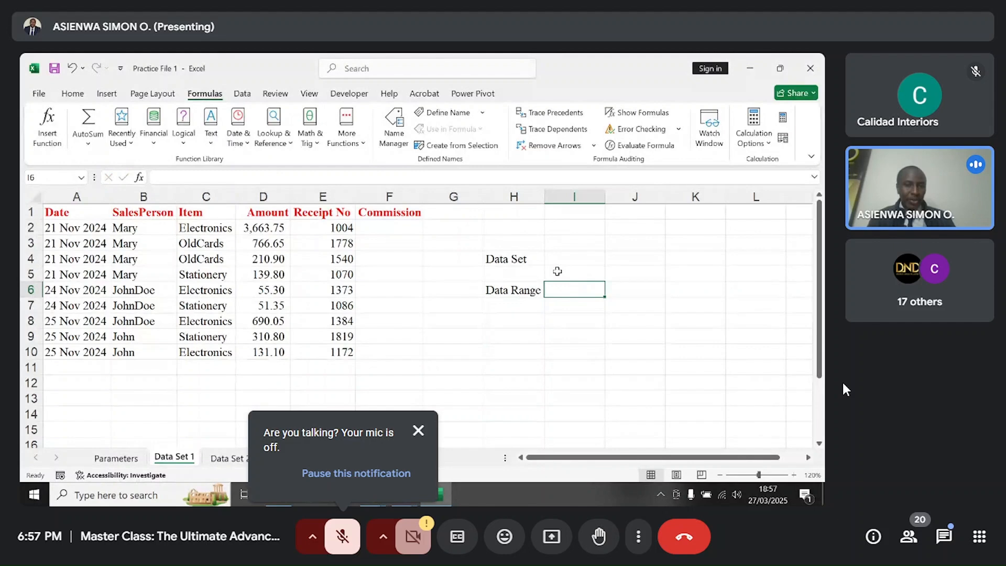
click(528, 263)
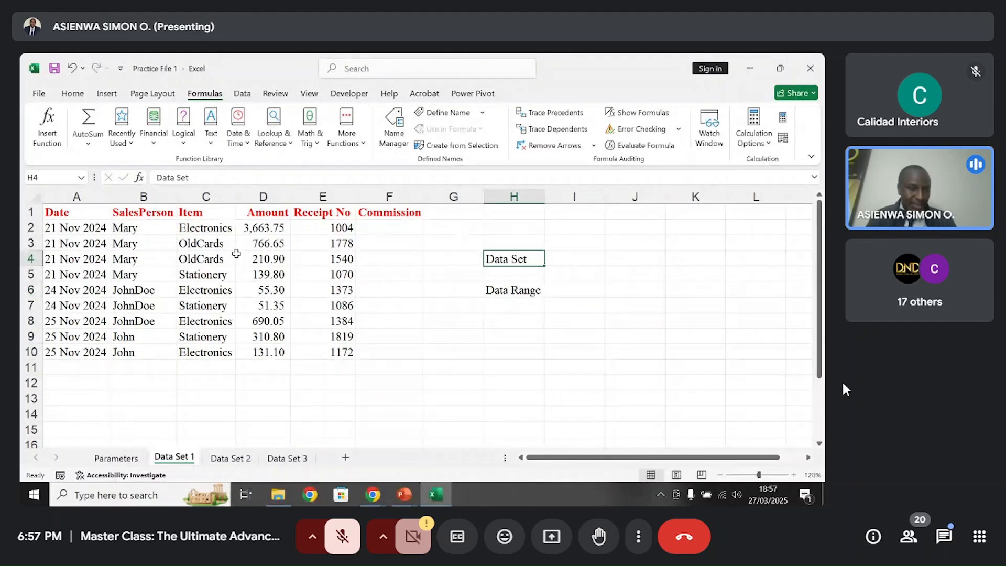
click(35, 198)
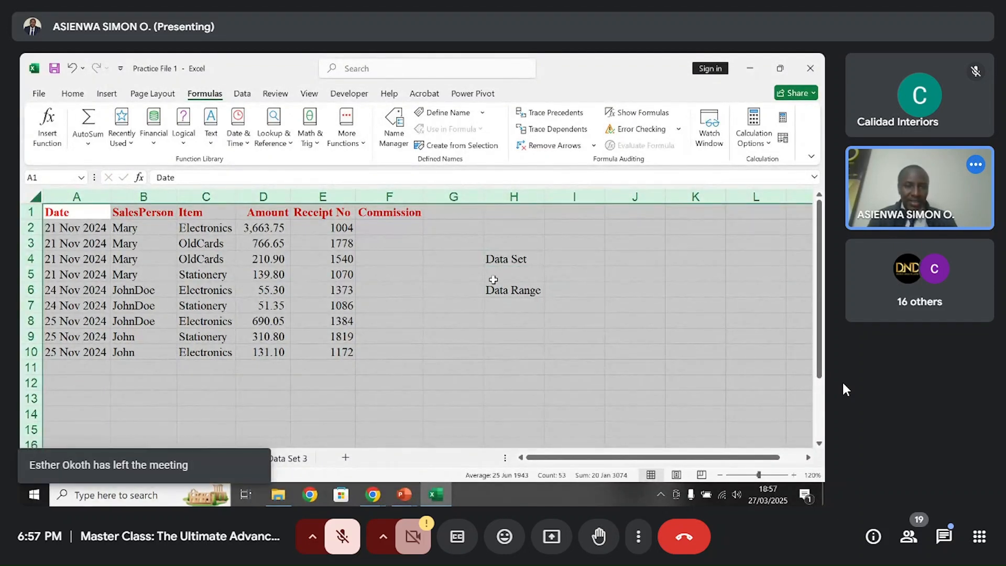
click(503, 259)
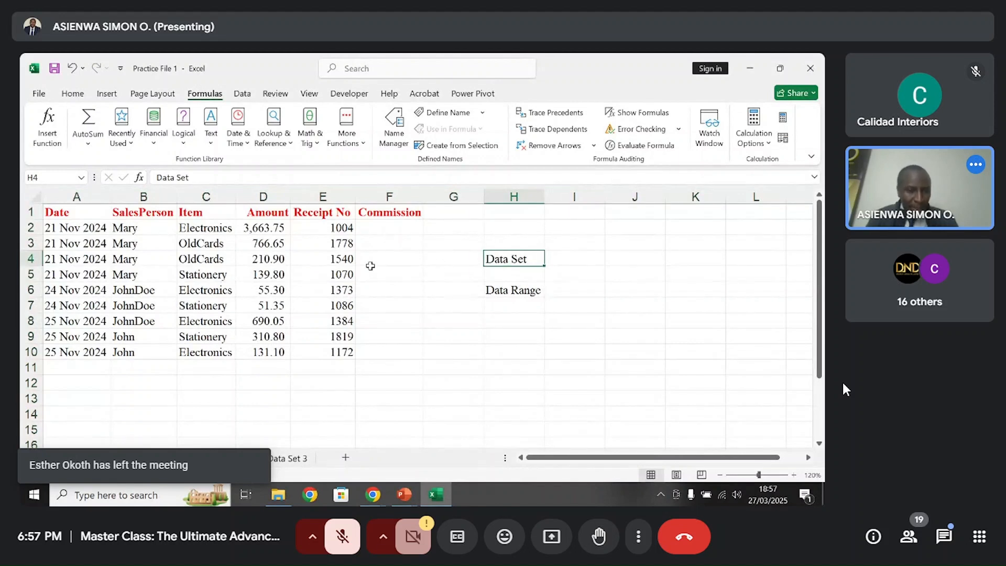
drag(99, 246, 313, 336)
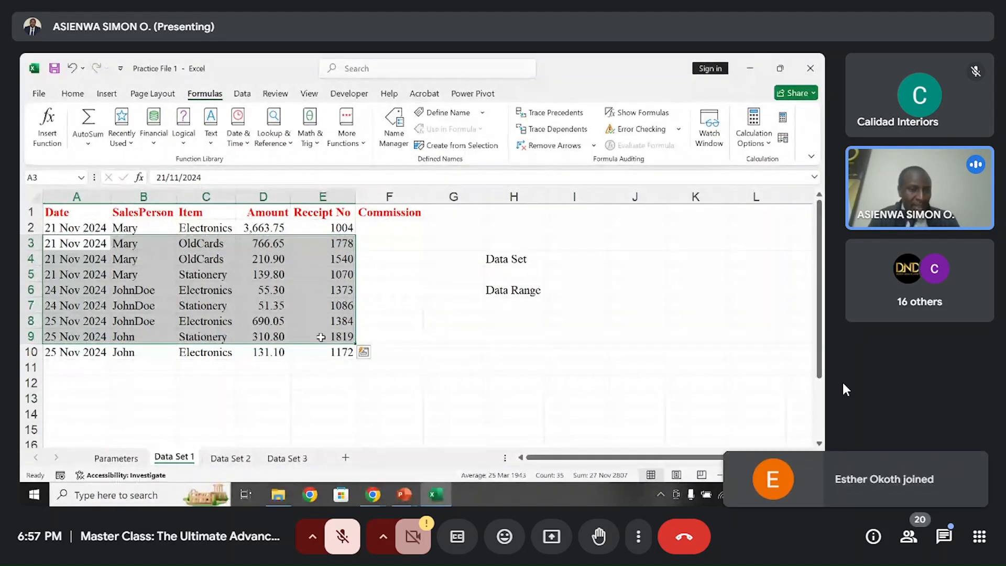
click(181, 270)
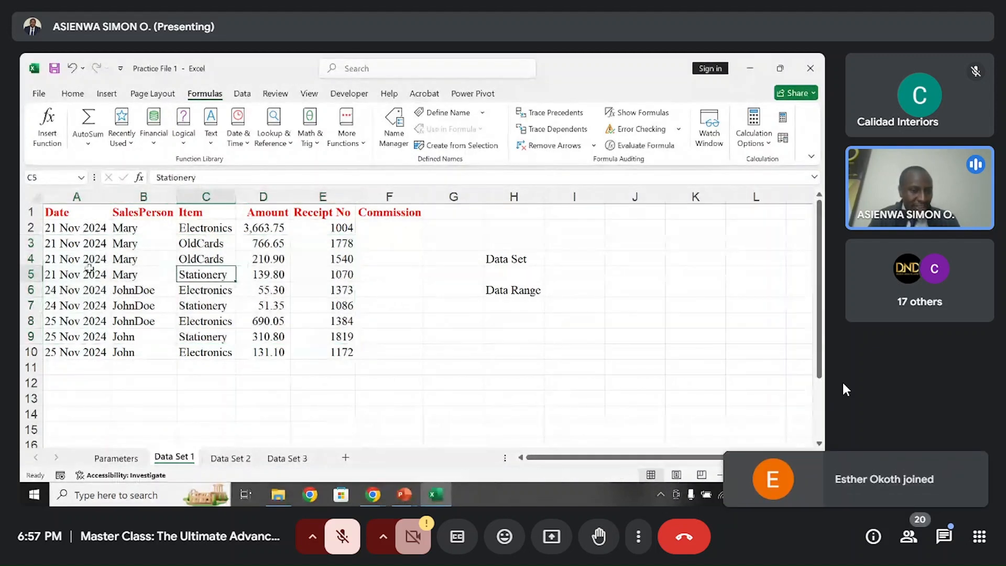
drag(89, 269, 311, 354)
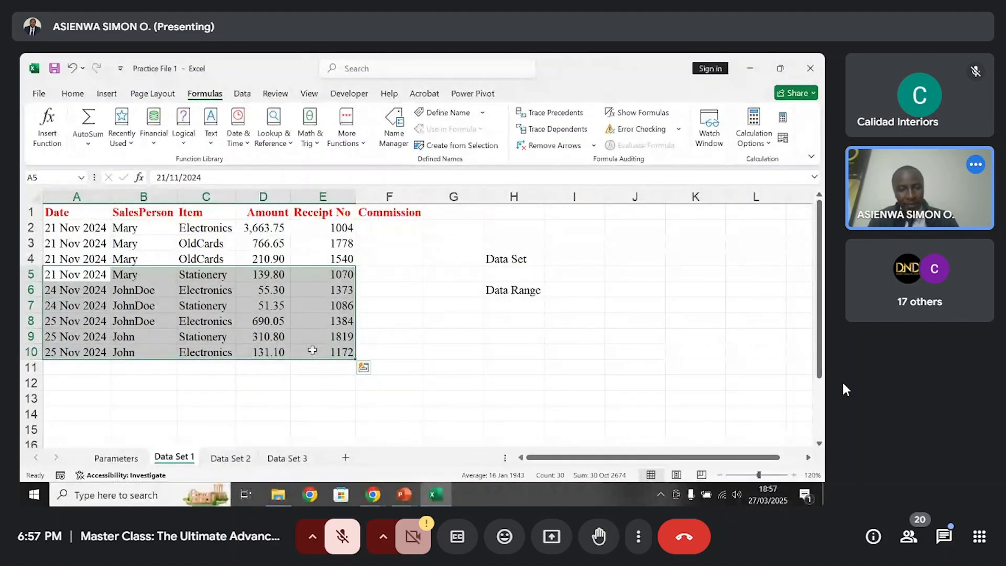
click(239, 304)
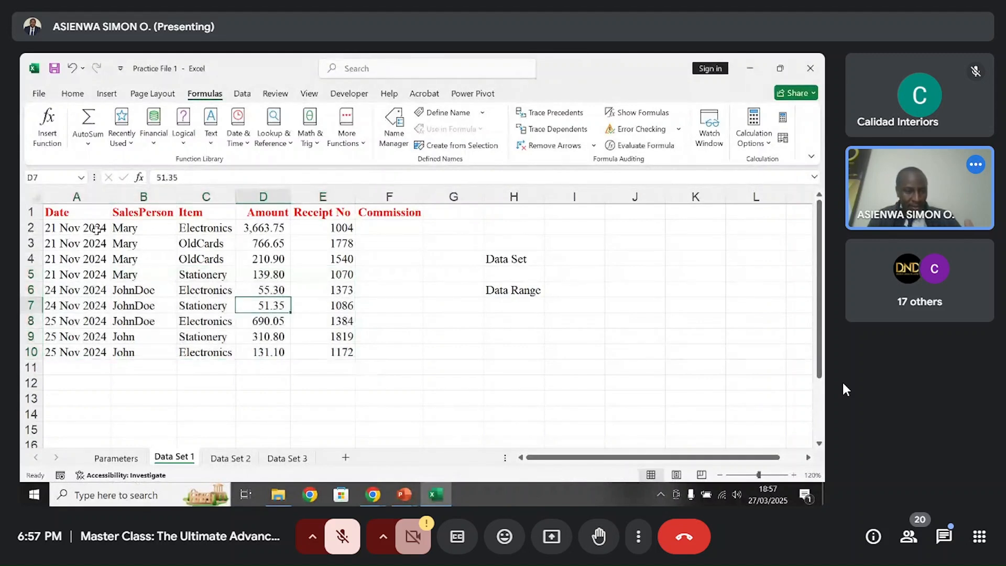
drag(124, 212, 209, 350)
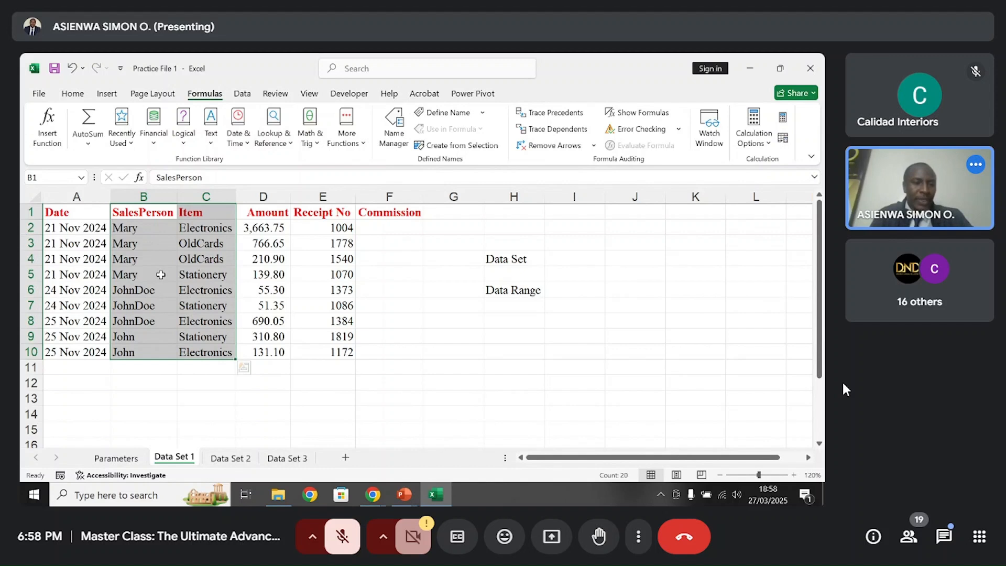
click(150, 210)
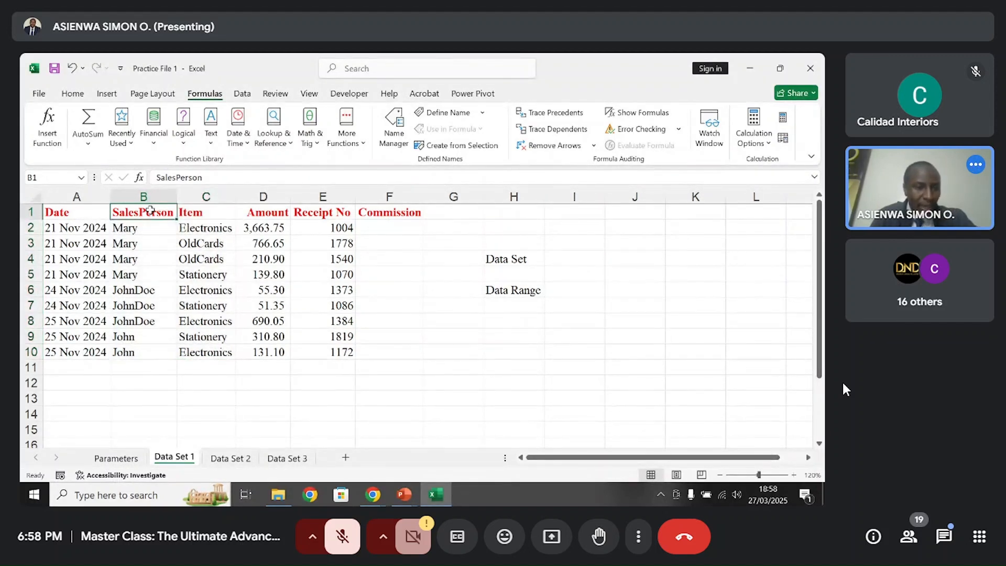
drag(150, 210, 184, 344)
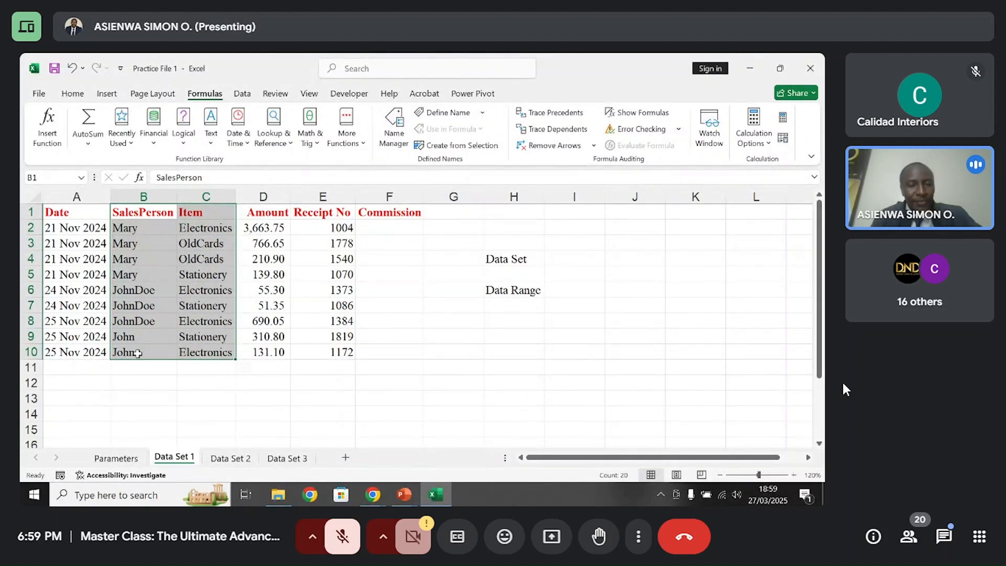
click(173, 231)
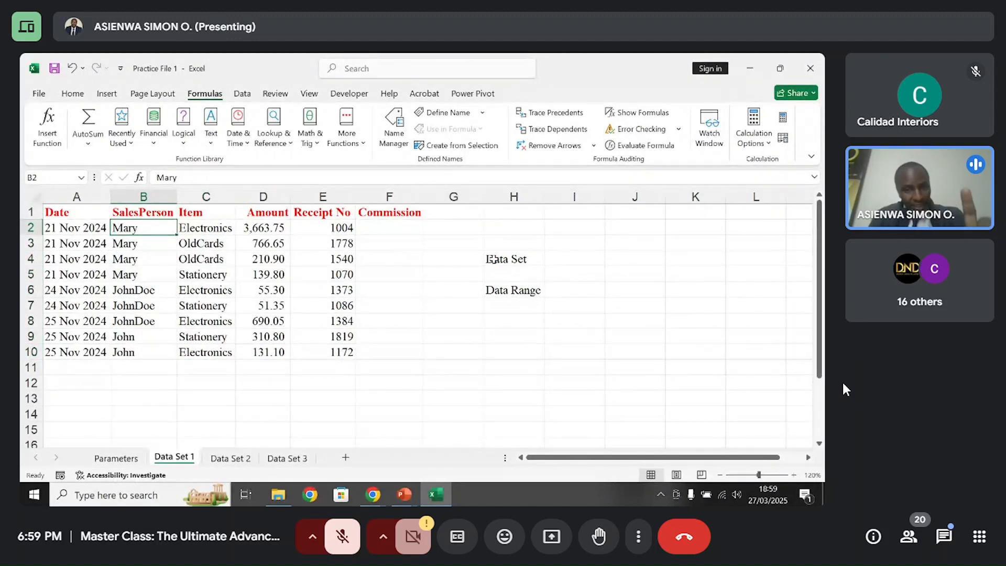
- Clear the "Data Set" and "Data Range" labels from H4:H6
drag(495, 259, 504, 290)
key(Delete)
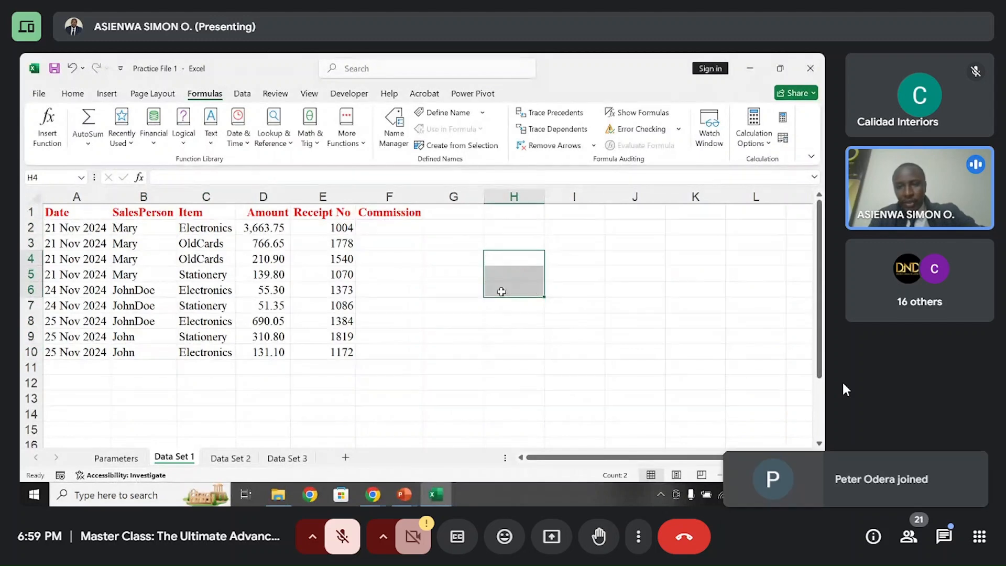
click(114, 231)
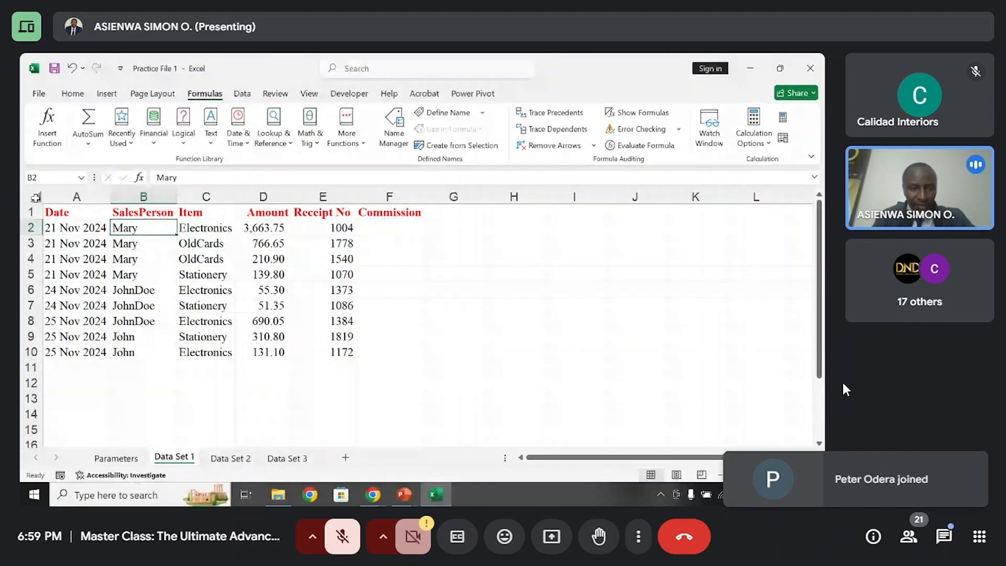
- Examine the whole sheet and the Date, SalesPerson and Item columns as lookup ranges, with headers (A1:C10) and without (A2:C10)
click(36, 198)
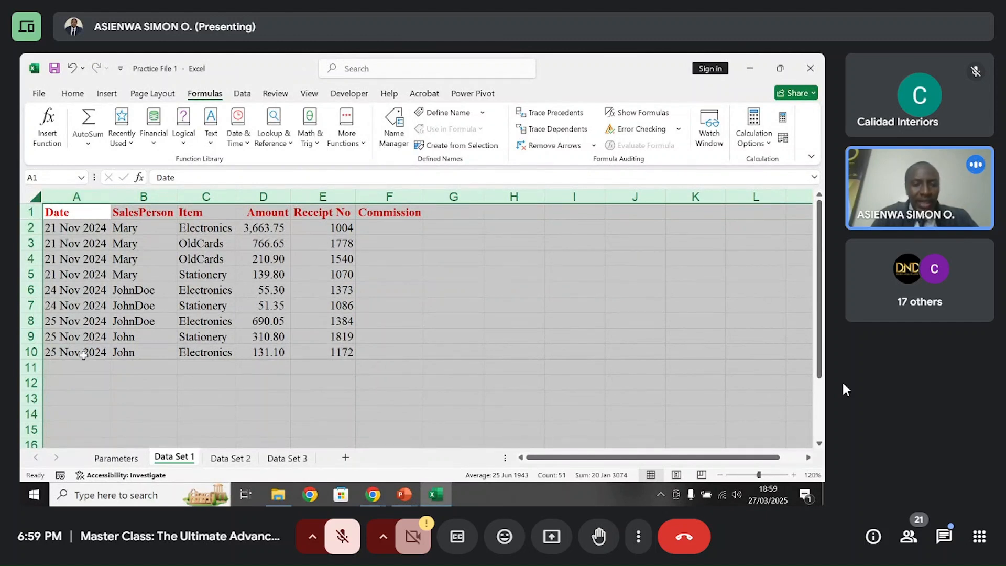
click(273, 304)
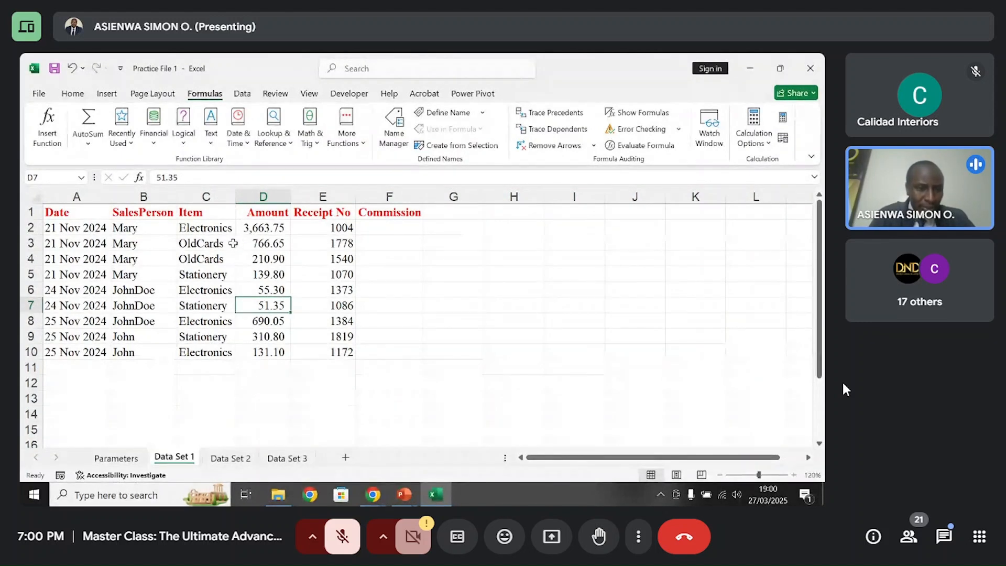
drag(102, 215, 193, 351)
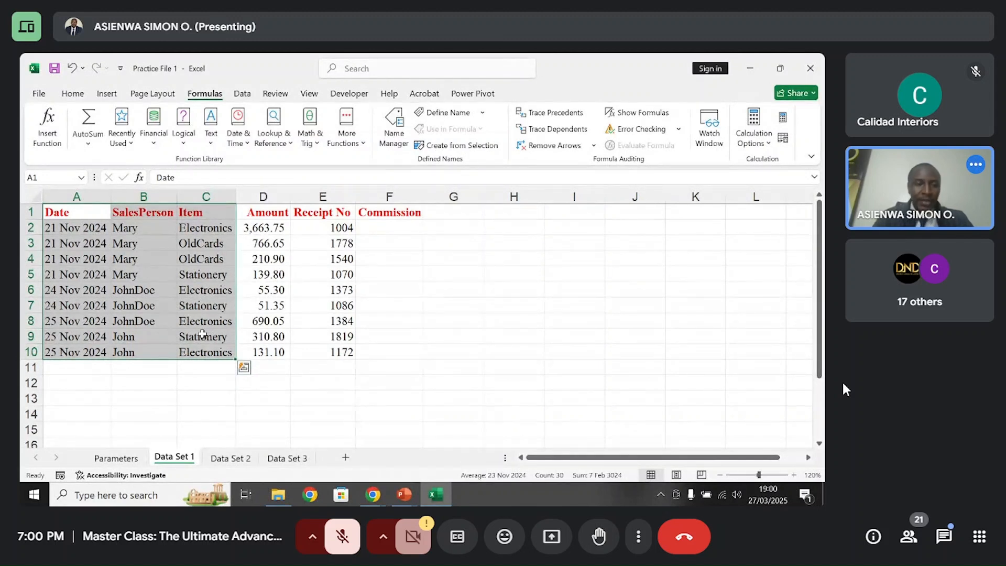
click(141, 243)
drag(83, 227, 184, 347)
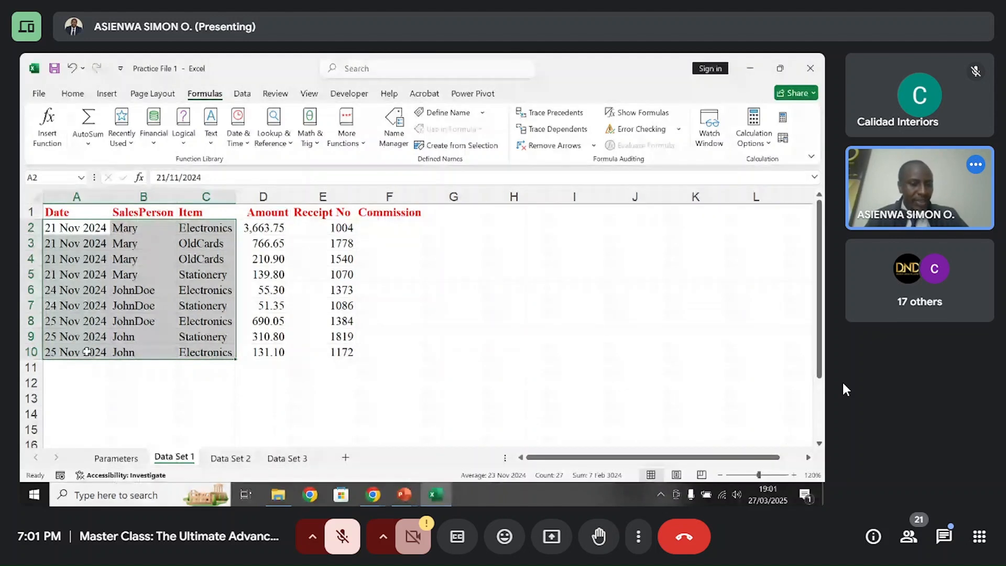
drag(126, 355, 134, 355)
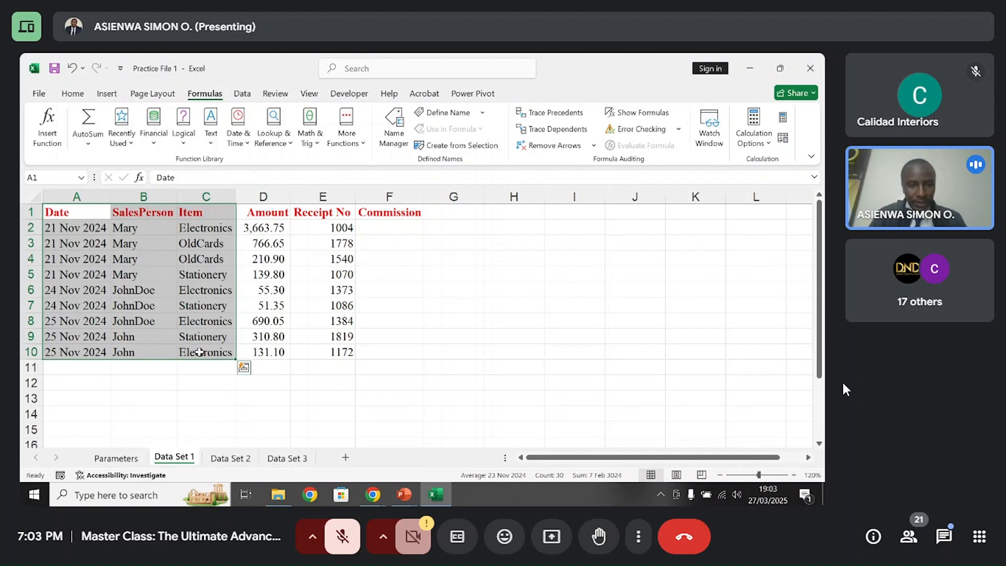
- Enter the note "xlookup" in cell G2 and "index/match" in cell G3
click(461, 228)
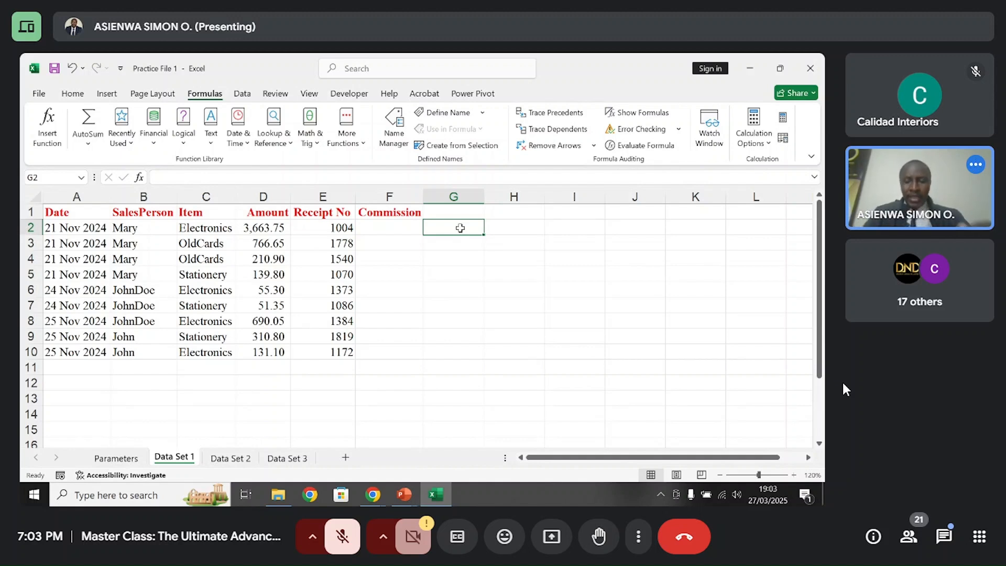
text(xlook)
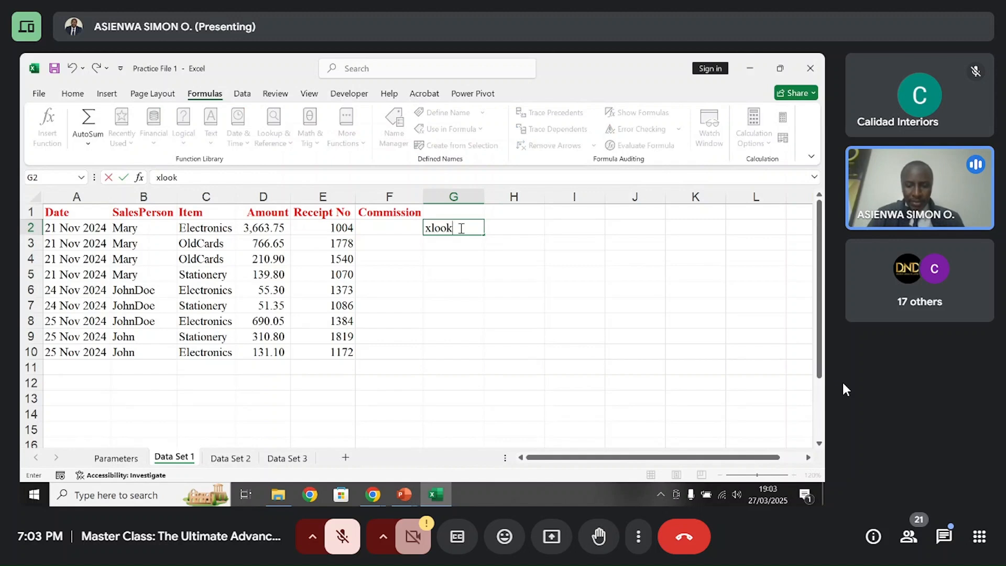
text(up)
key(Return)
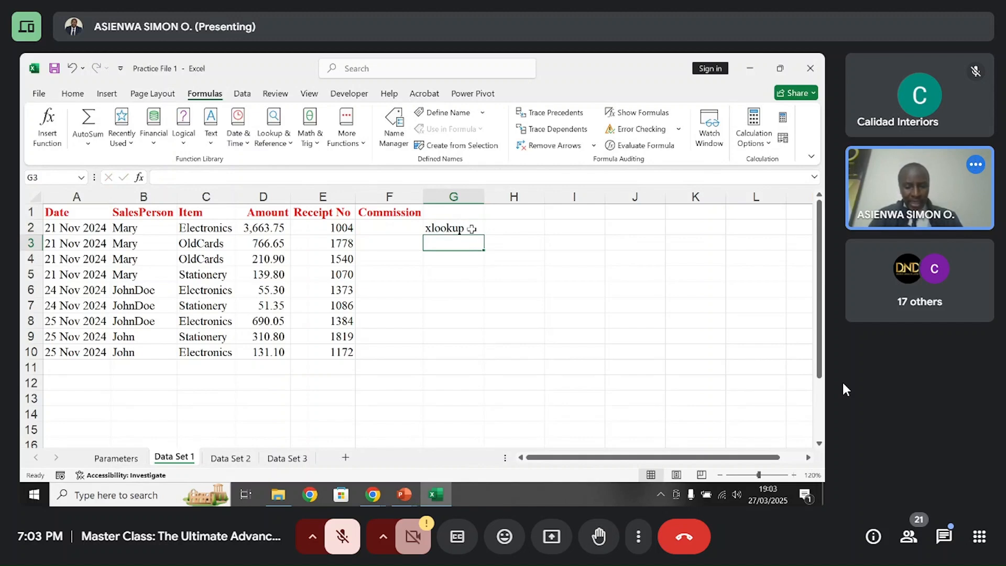
text(index)
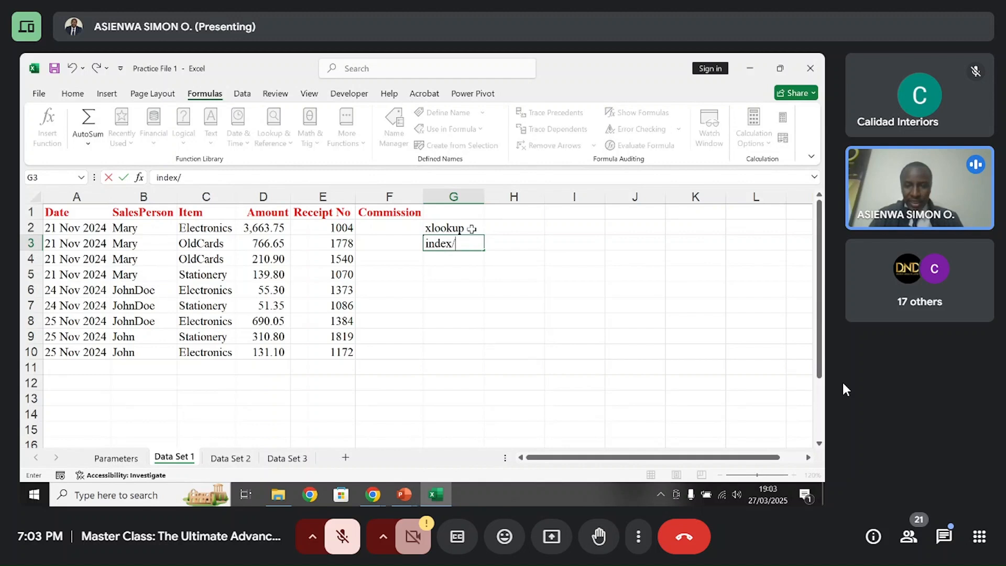
text(/ma)
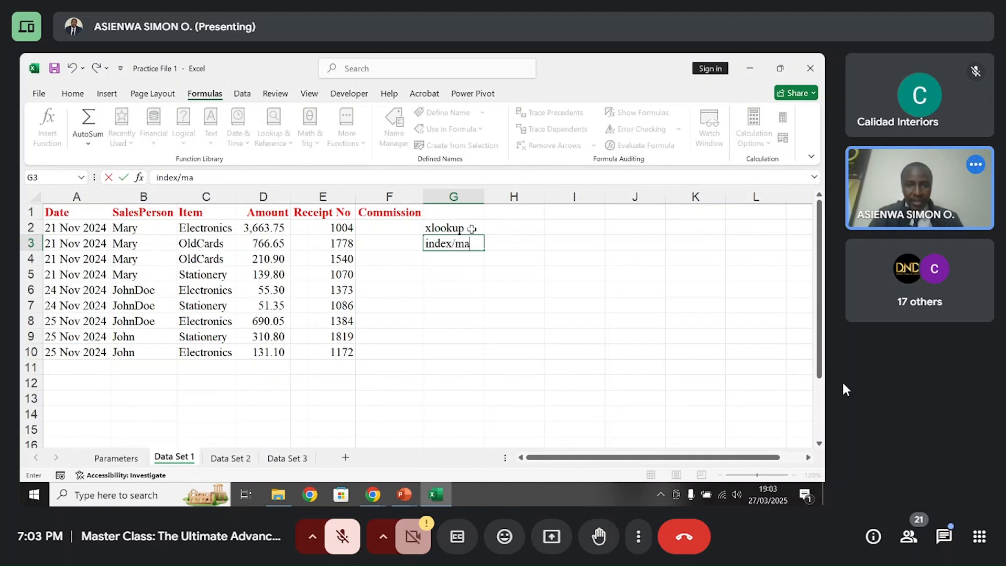
text(tch)
key(Return)
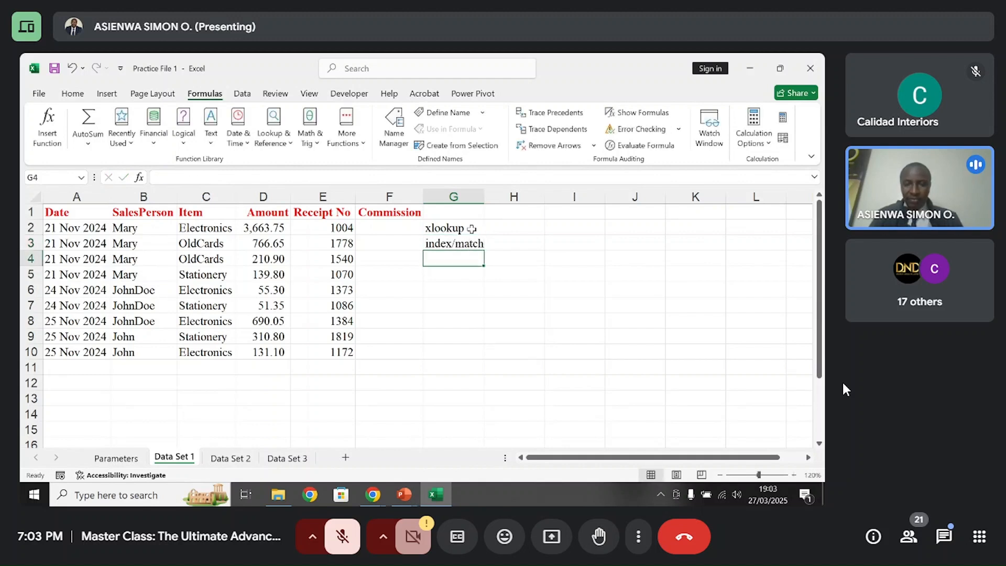
click(512, 227)
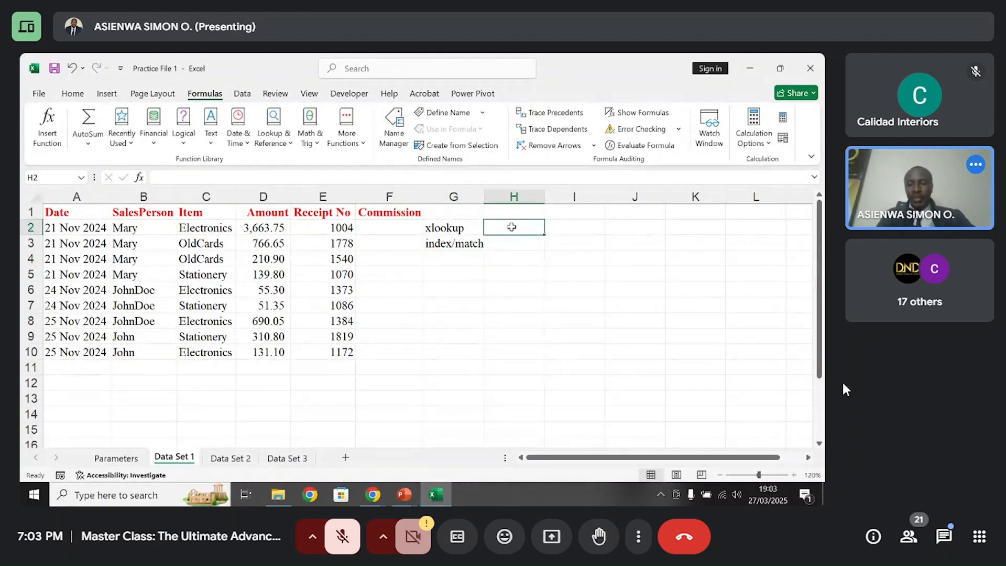
- Clear the "index/match" note from G3 and the "xlookup" note from G2
click(467, 227)
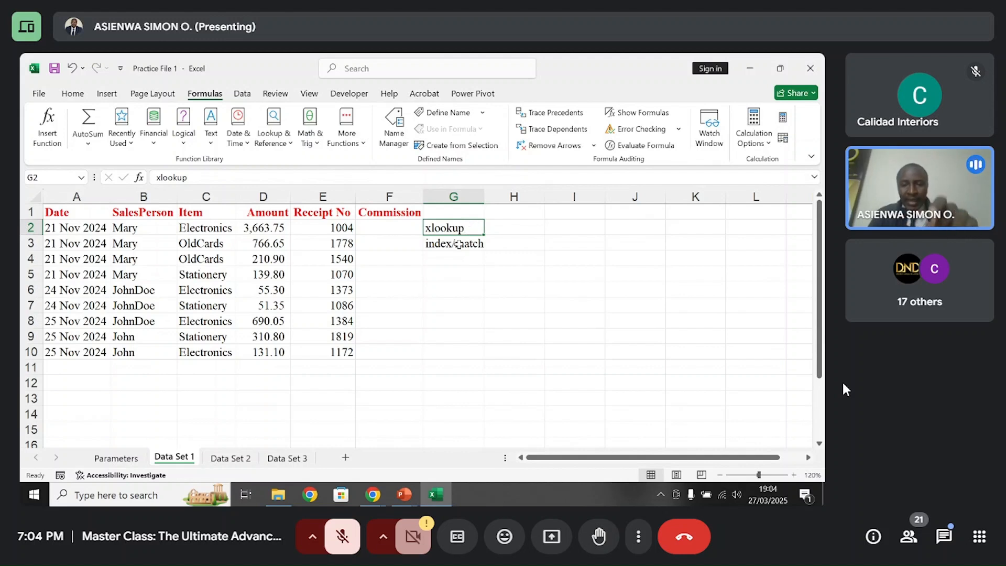
click(458, 244)
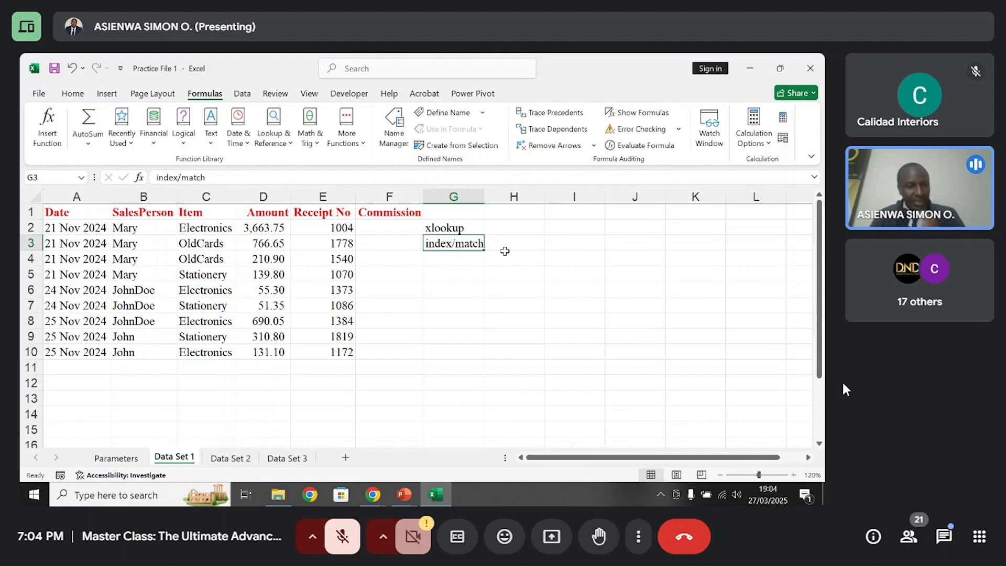
key(Delete)
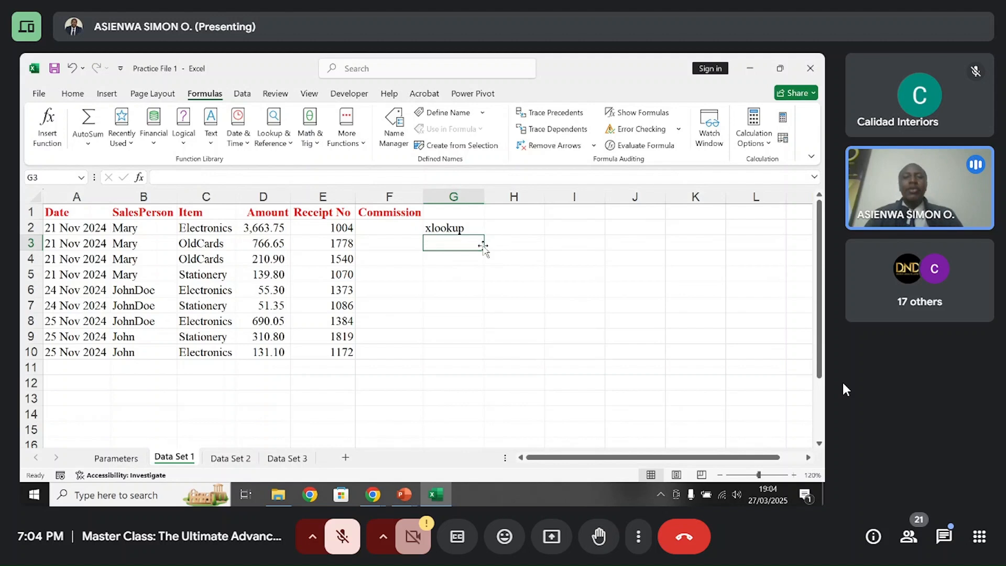
click(466, 228)
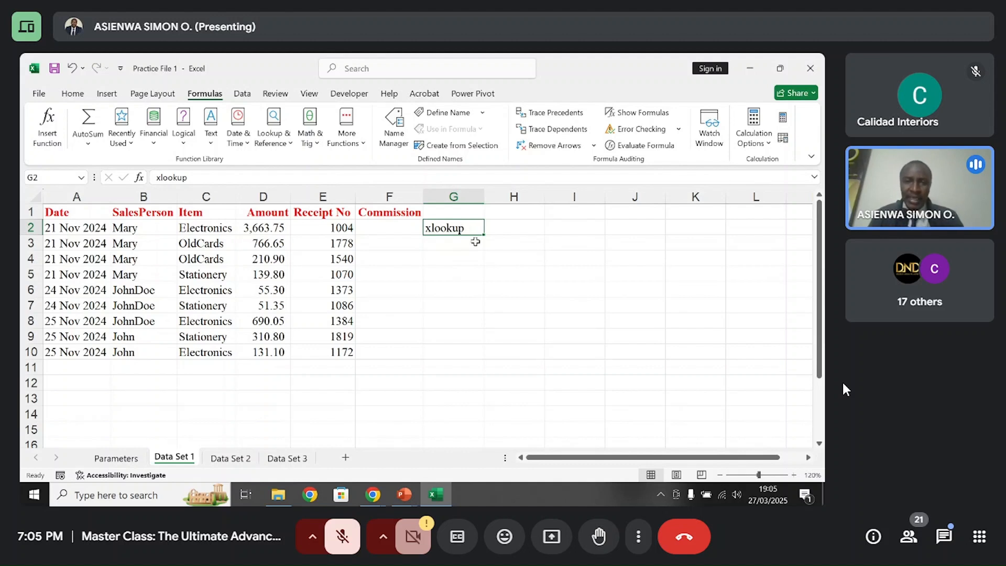
key(Delete)
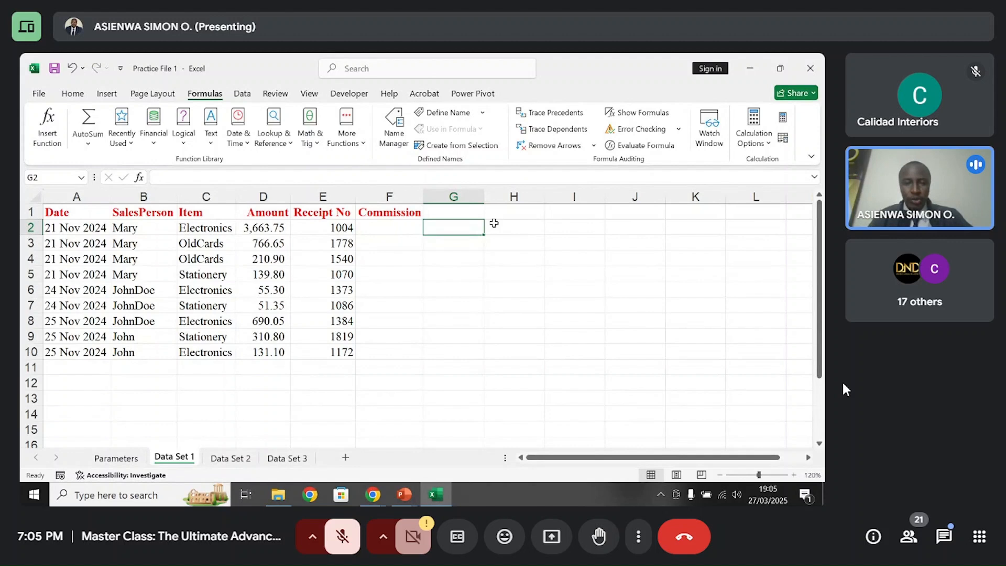
- Enter a salesperson's first name as the lookup value in cell H2 and the heading "Search" in H1
click(505, 224)
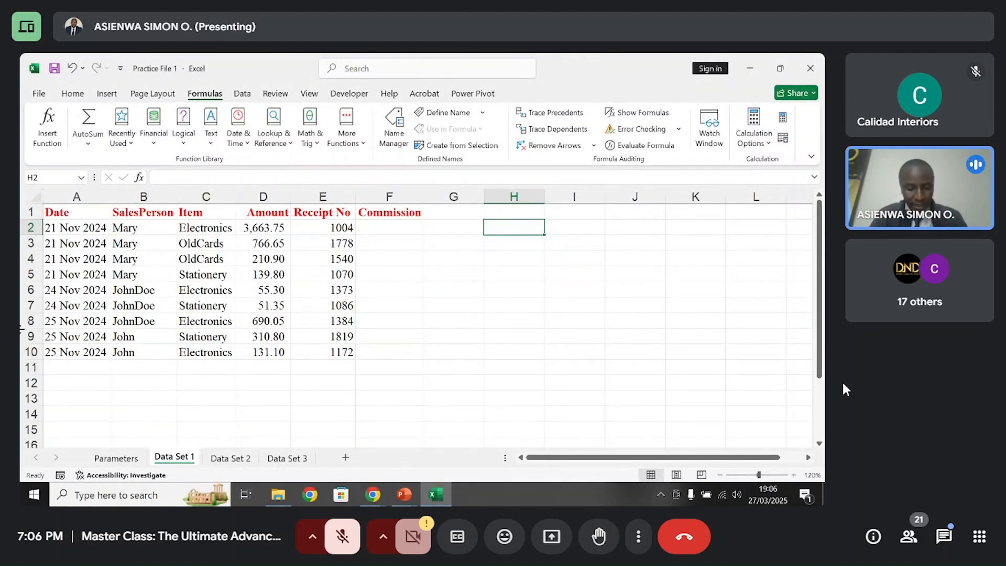
text(John)
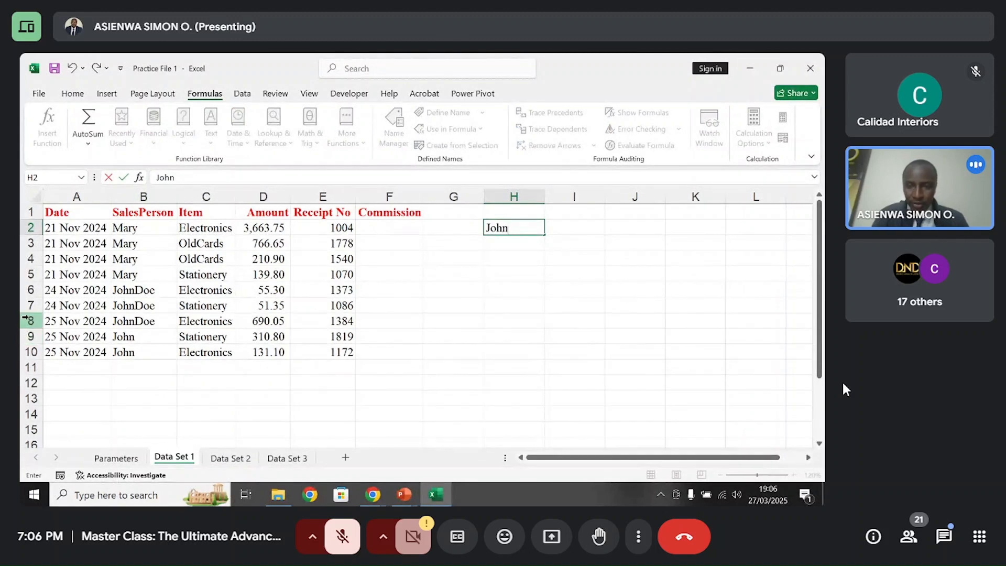
click(514, 210)
text(Search)
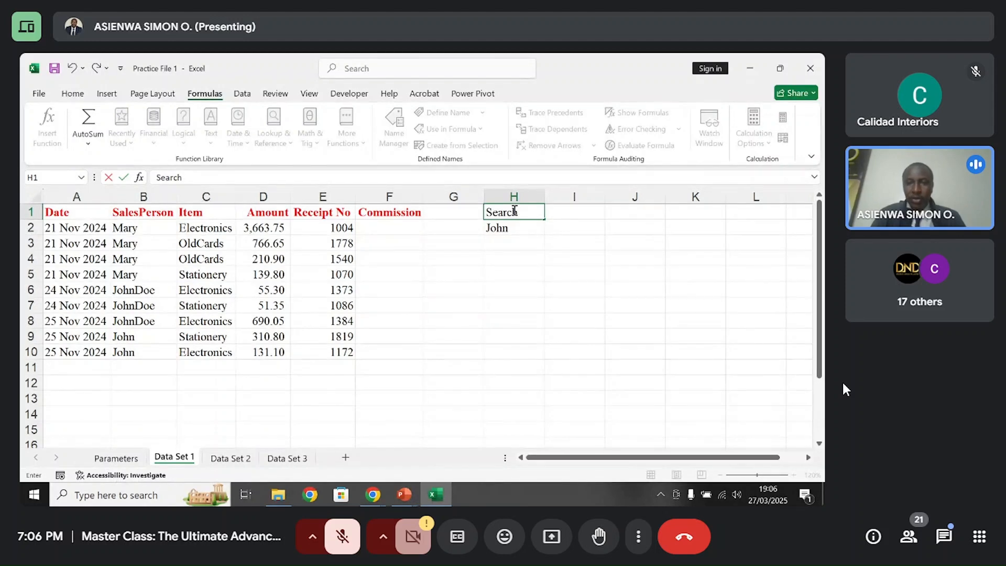
key(ctrl+Return)
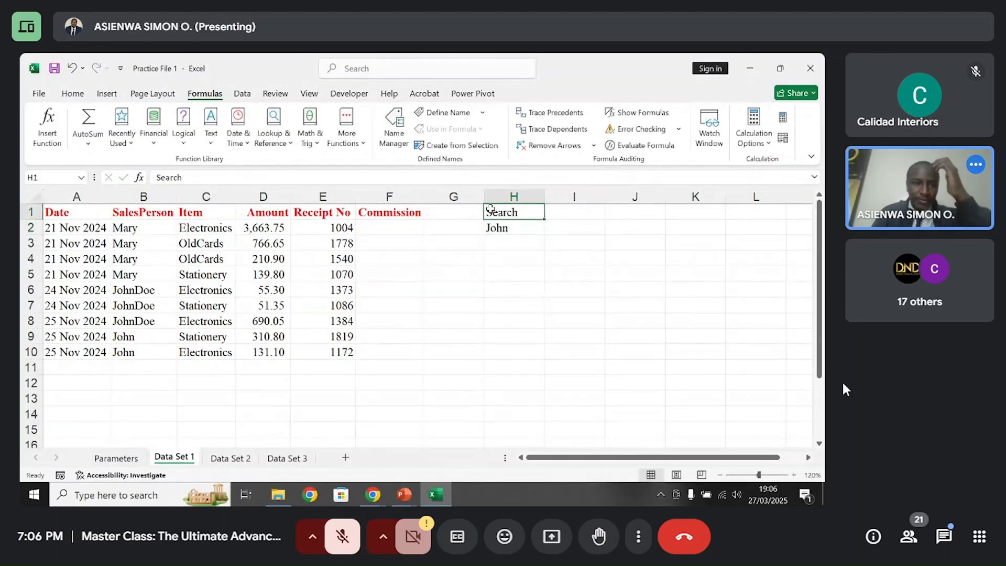
- Color the "Search" heading in H1 red to match the other column headings
click(74, 94)
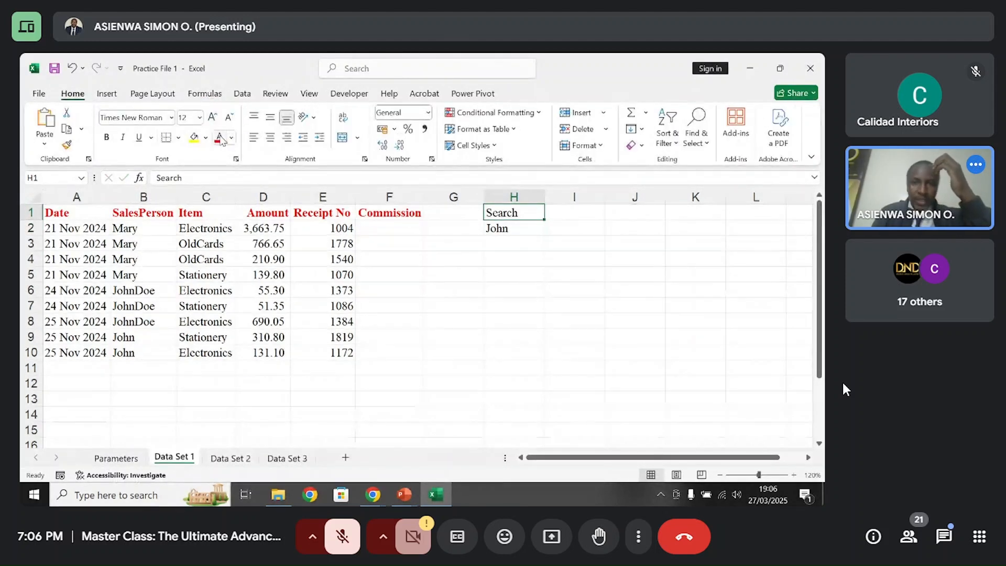
click(219, 137)
click(508, 229)
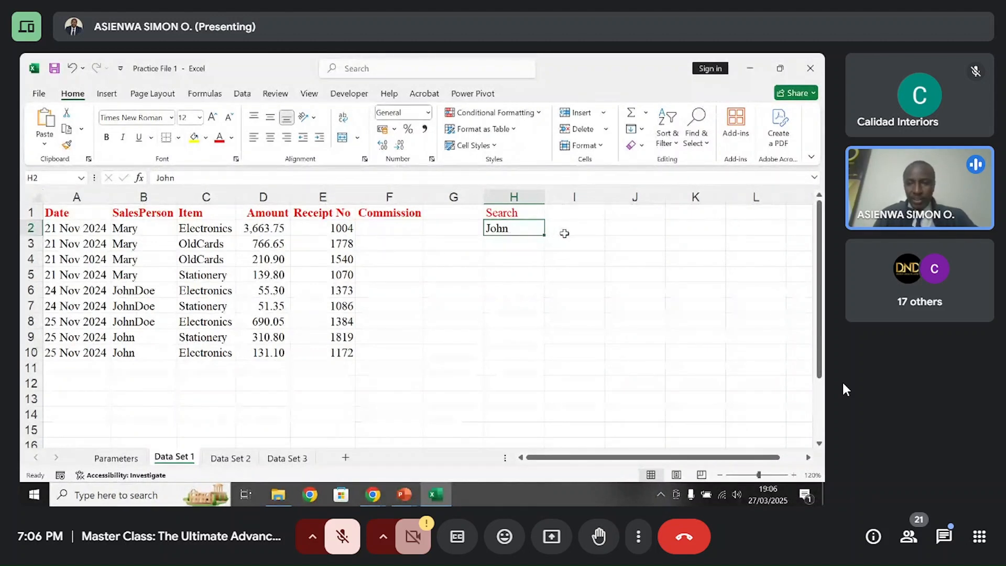
- Start an XLOOKUP formula in cell I2 with H2 as the lookup value
click(584, 226)
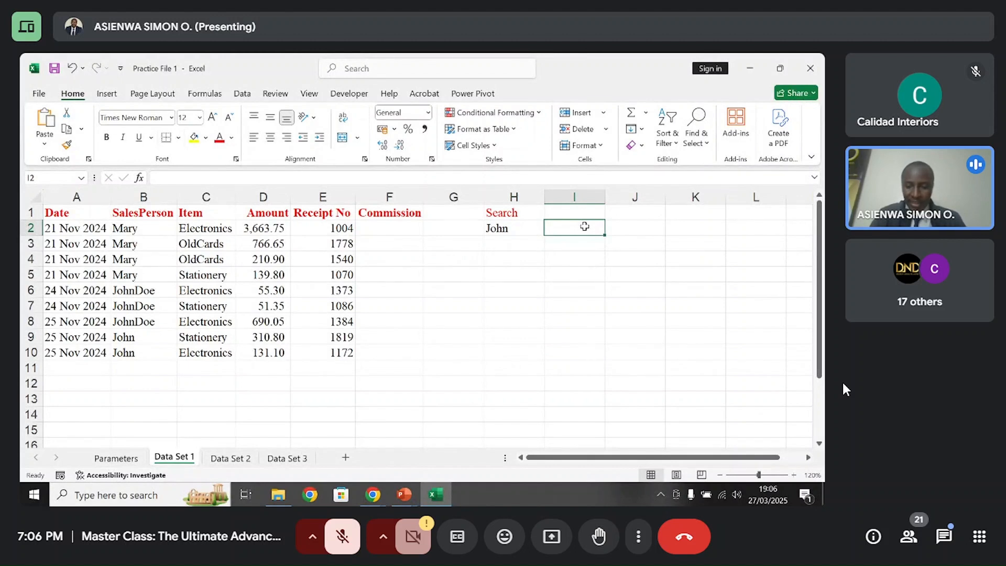
text(=)
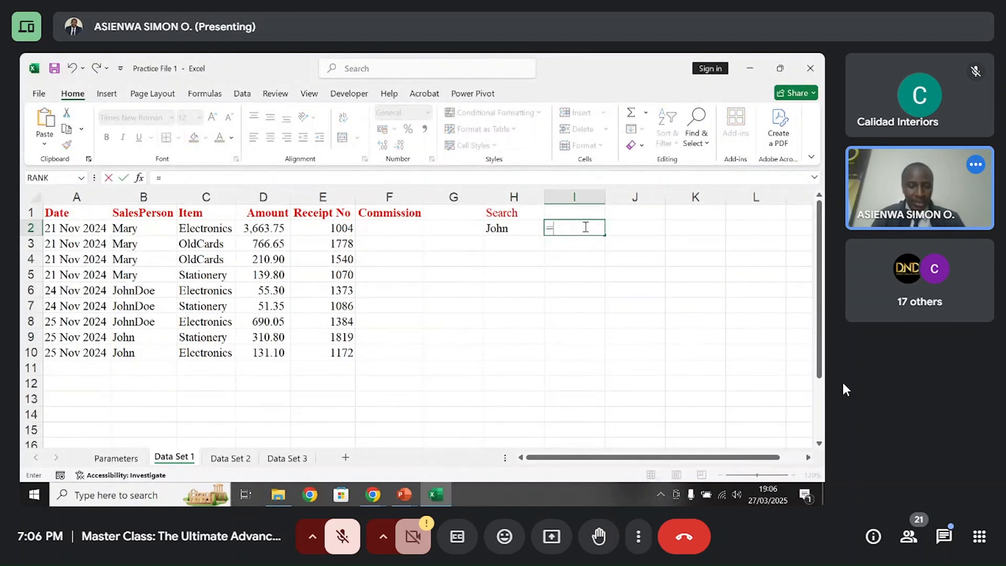
text(X)
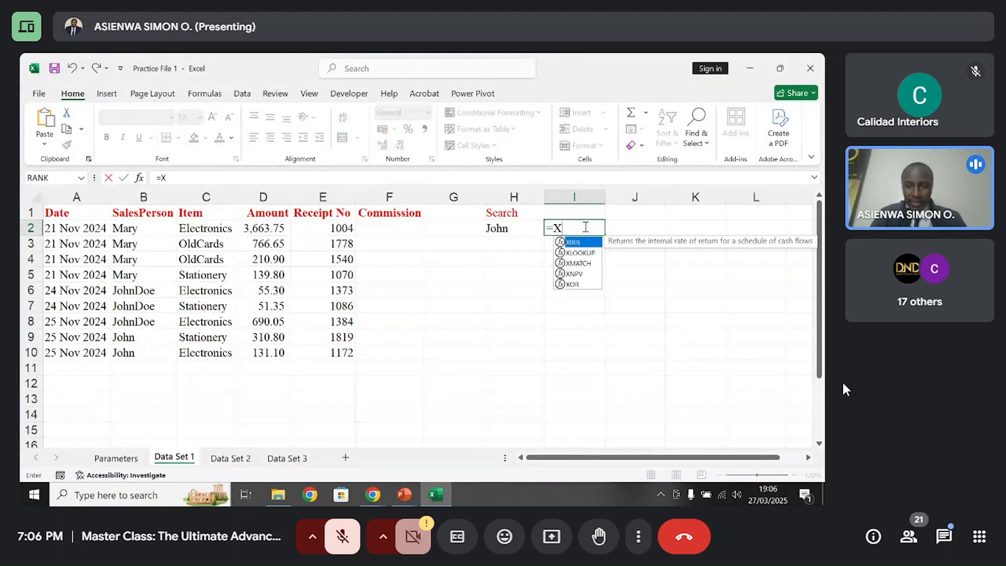
text(LOO)
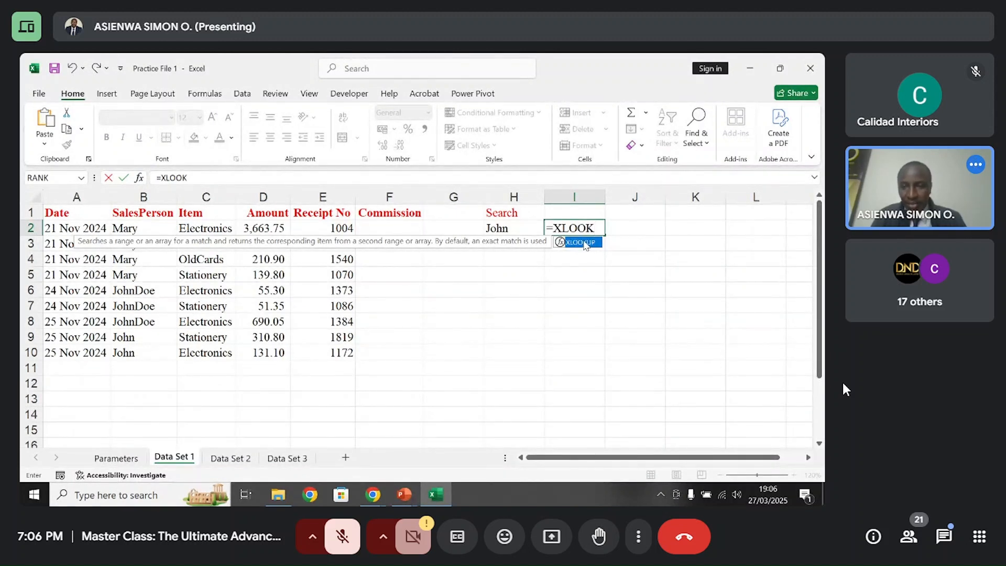
double_click(584, 244)
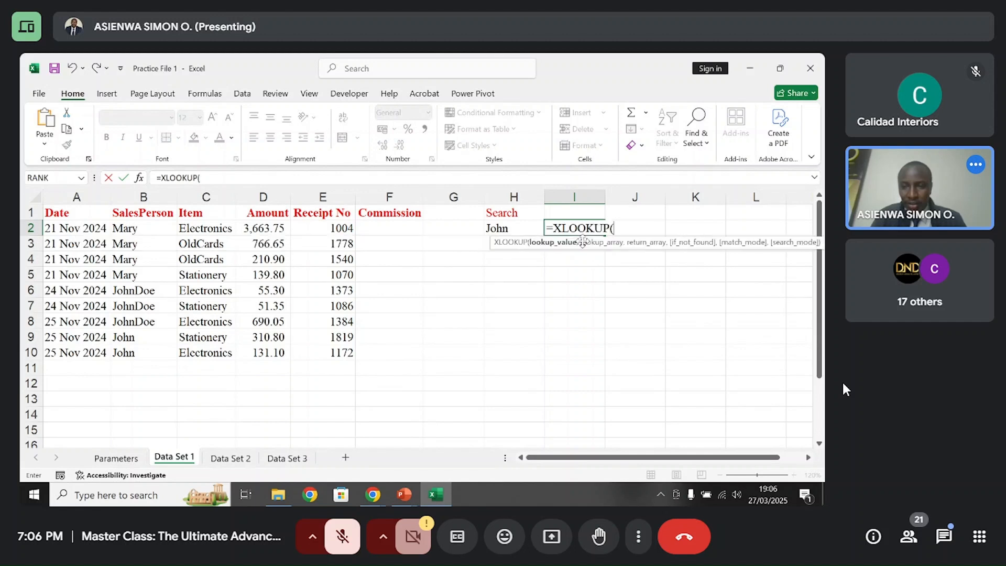
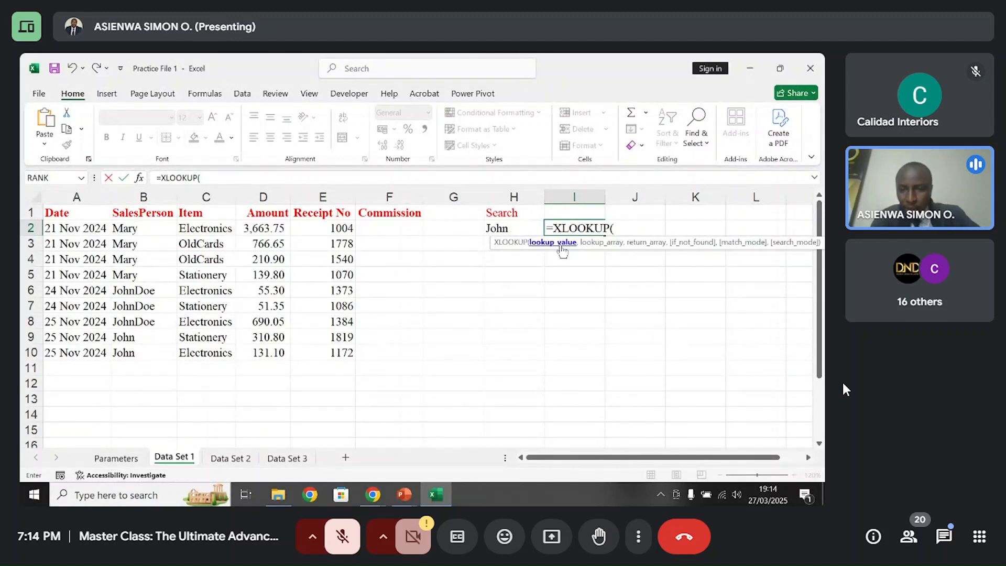
click(527, 229)
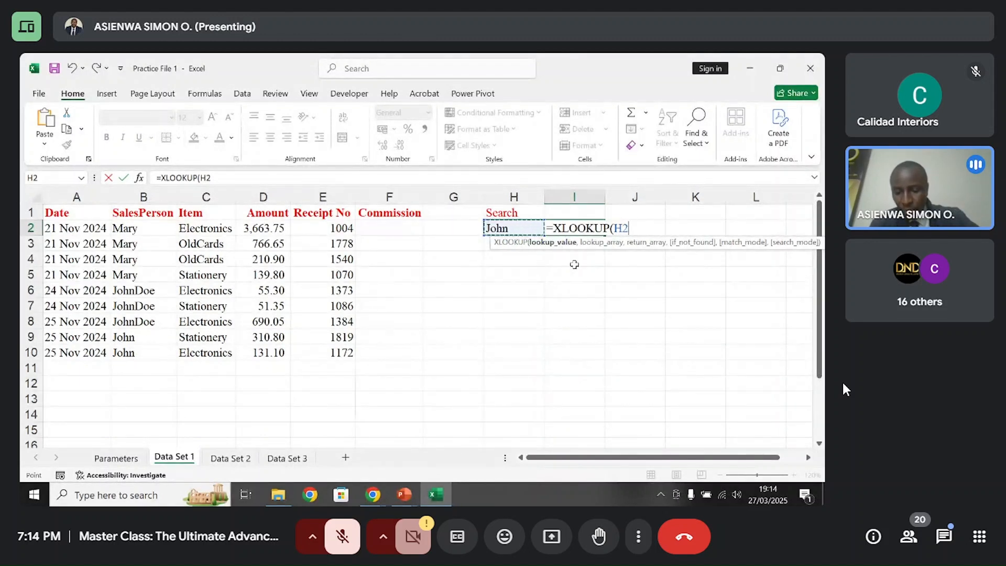
- Set the XLOOKUP lookup array to the SalesPerson range B1:B10 and the return array to the Amount range D1:D10
text(,)
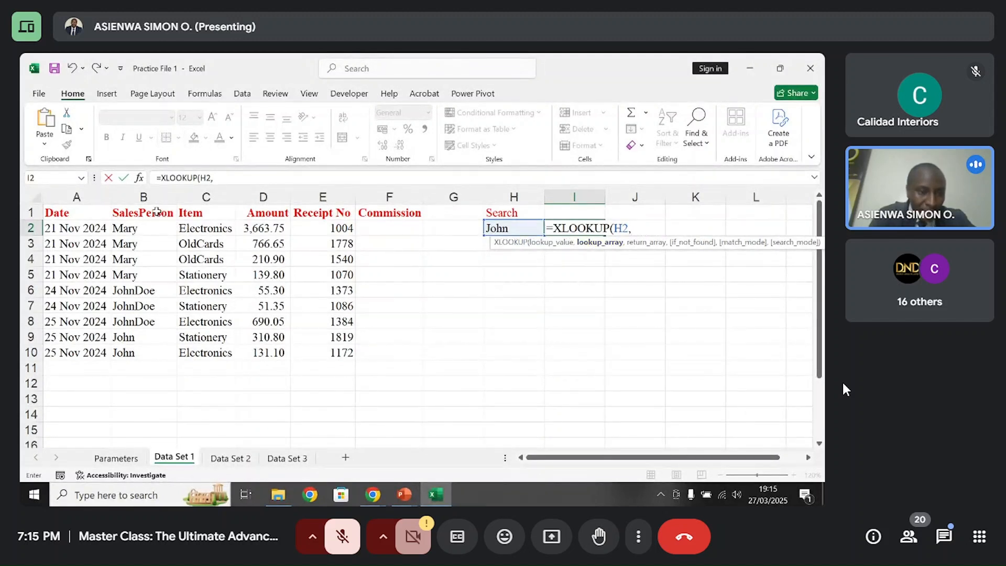
drag(157, 212, 139, 350)
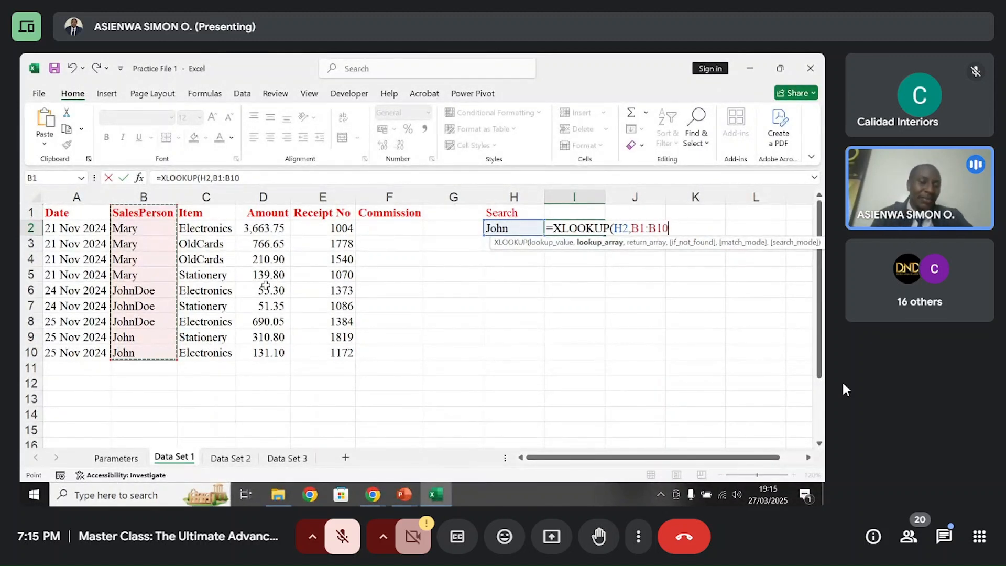
click(161, 196)
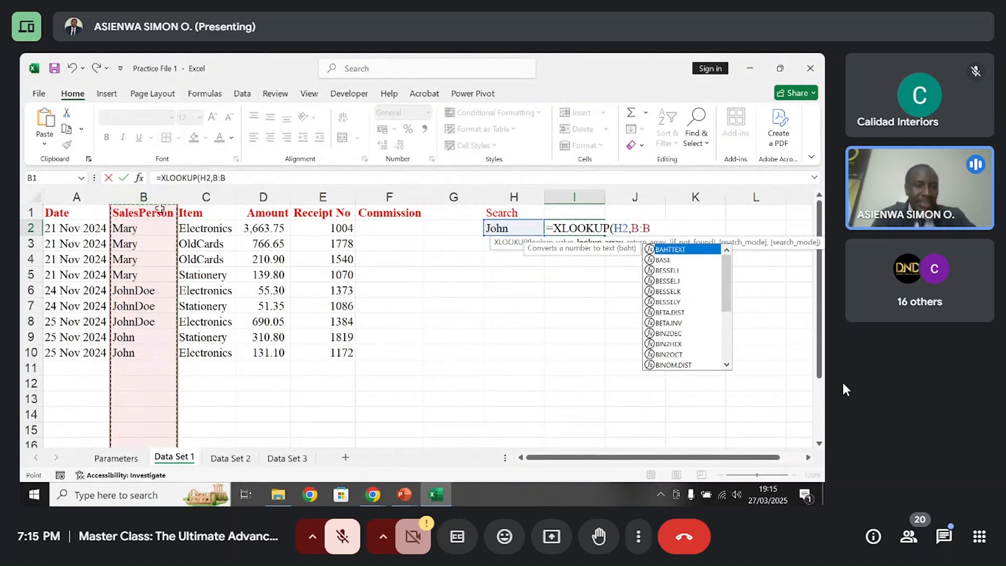
drag(159, 211, 159, 245)
drag(145, 315, 139, 352)
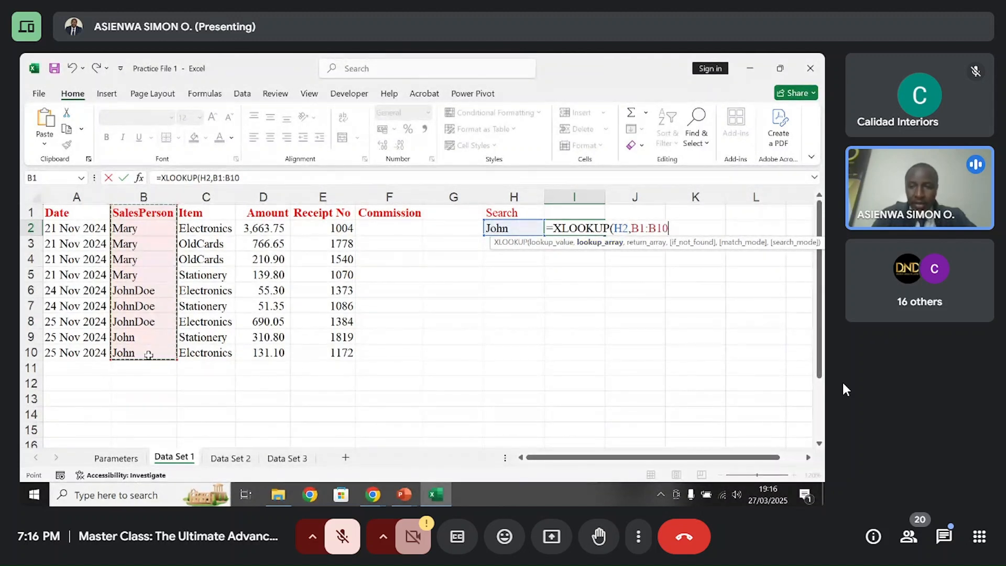
text(,)
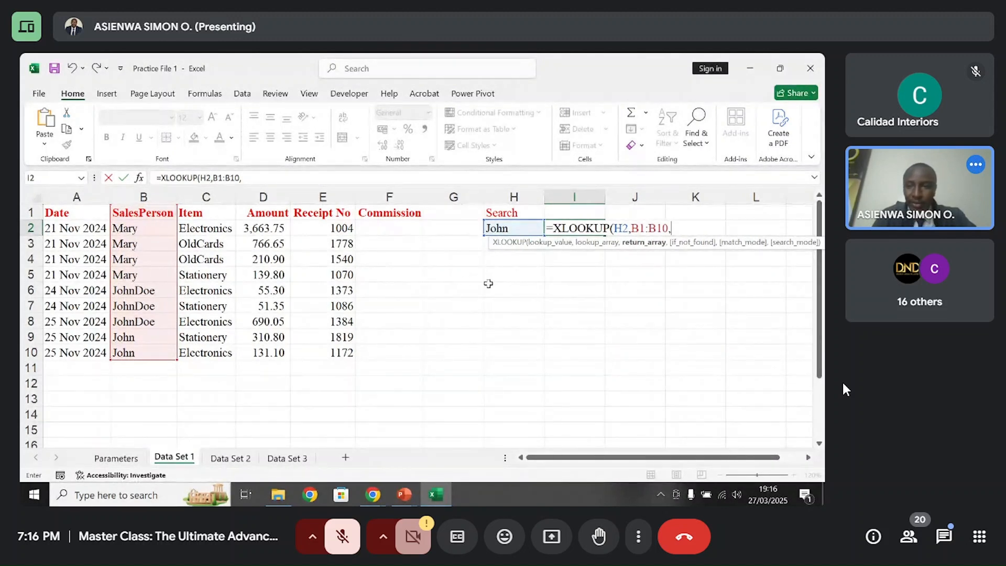
drag(277, 212, 268, 349)
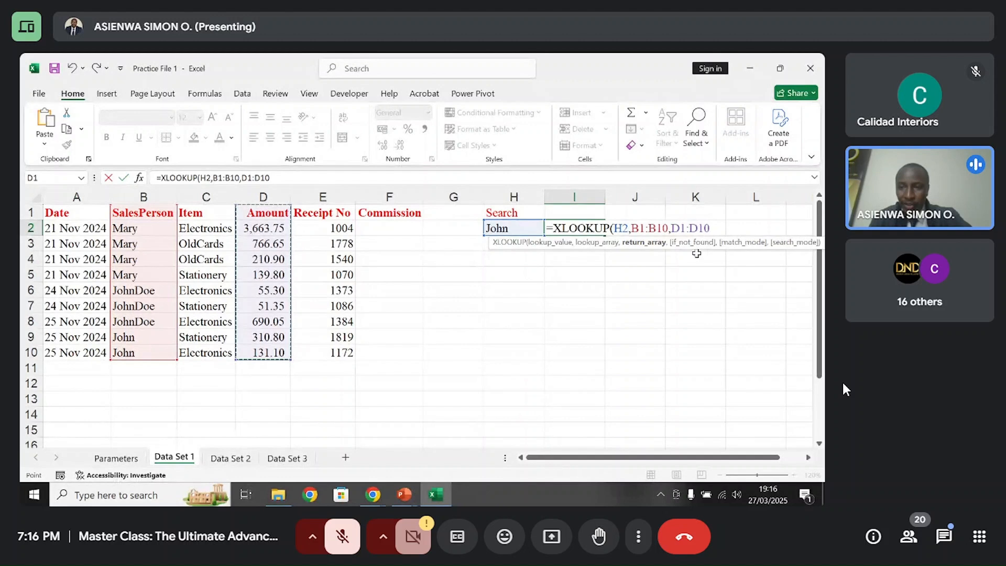
- Add "Not Available" as the if_not_found text of the XLOOKUP formula
text(,)
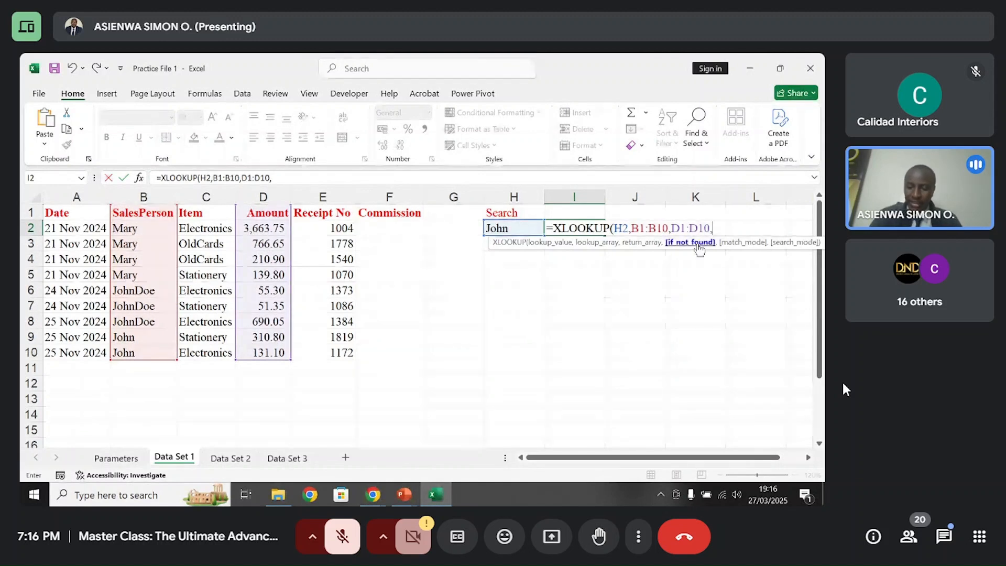
text(")
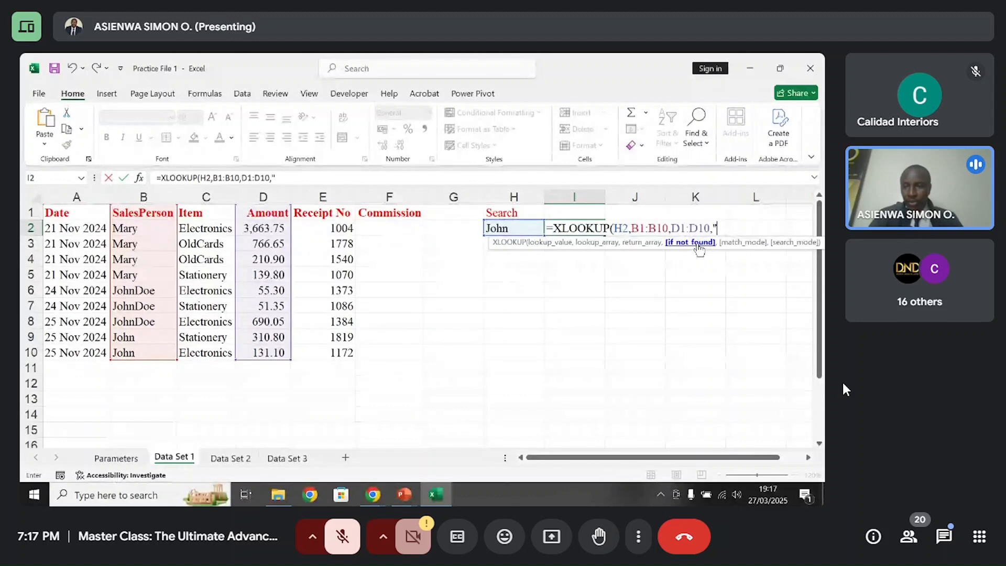
key(BackSpace)
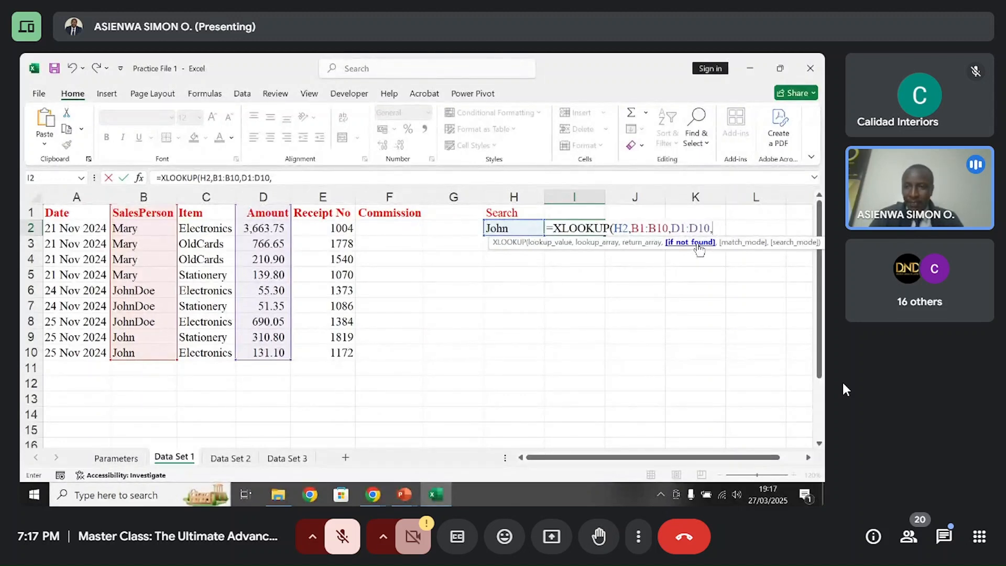
text(")
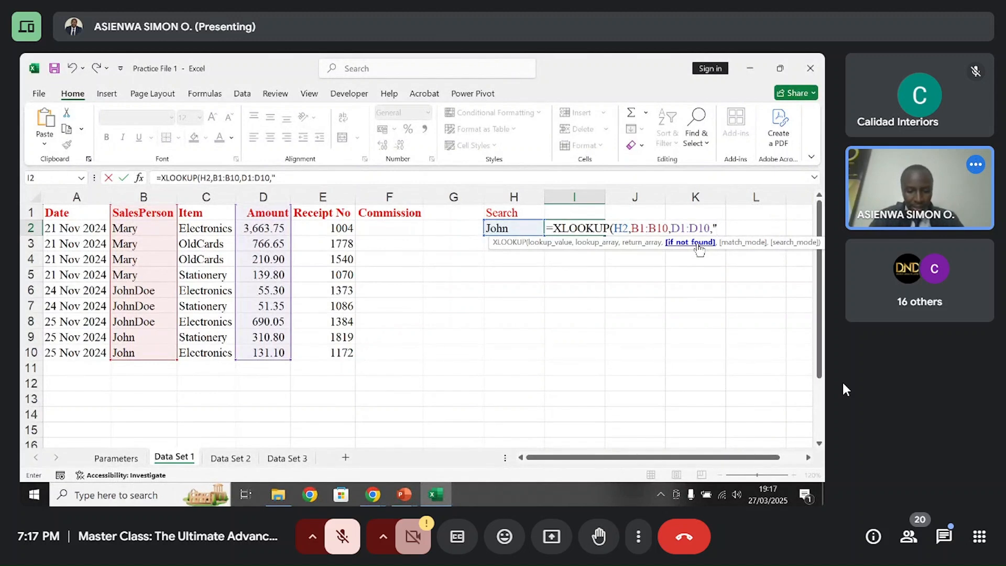
text(N)
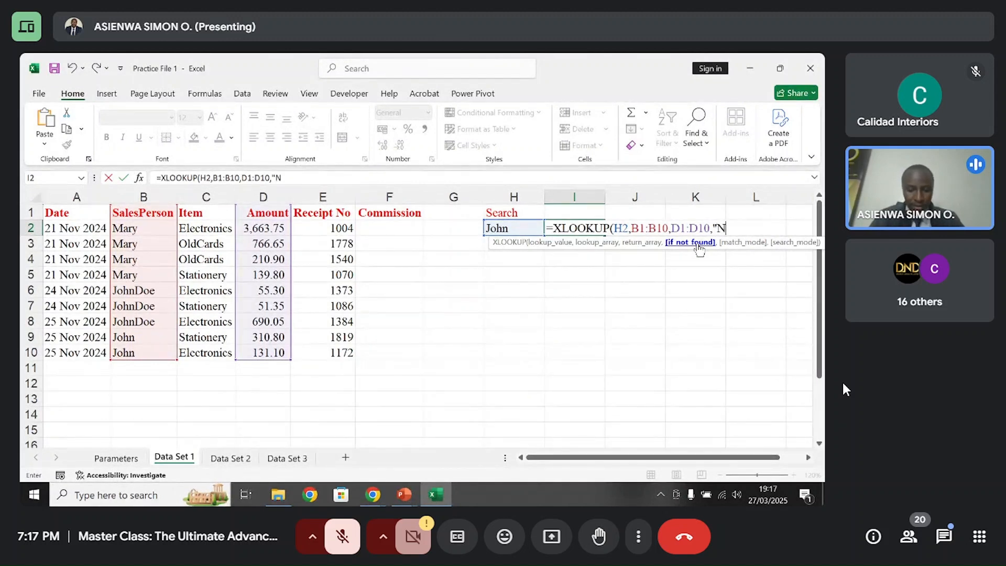
text(ot Available")
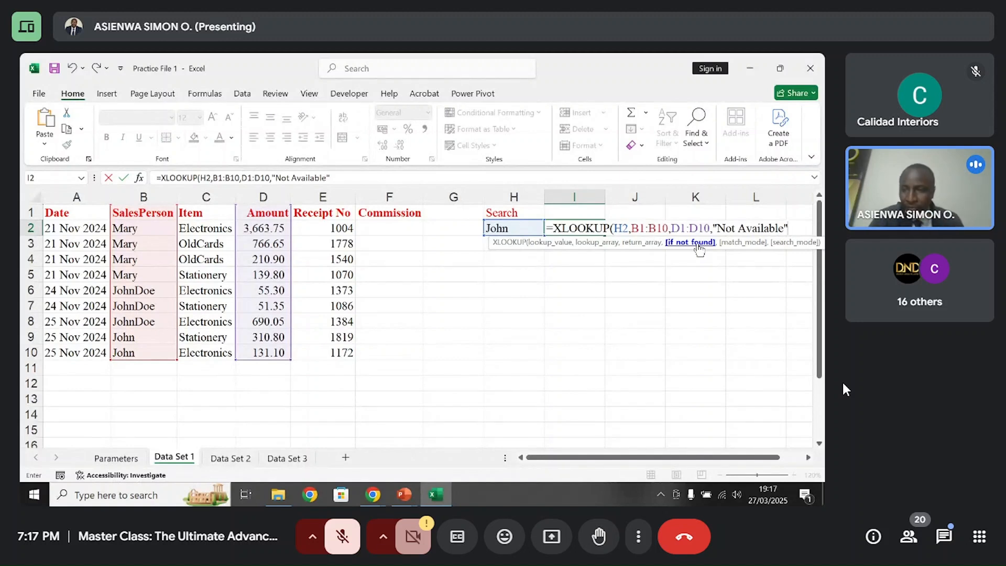
- Review the match mode options and set the XLOOKUP match mode to 0 for an exact match
text(,)
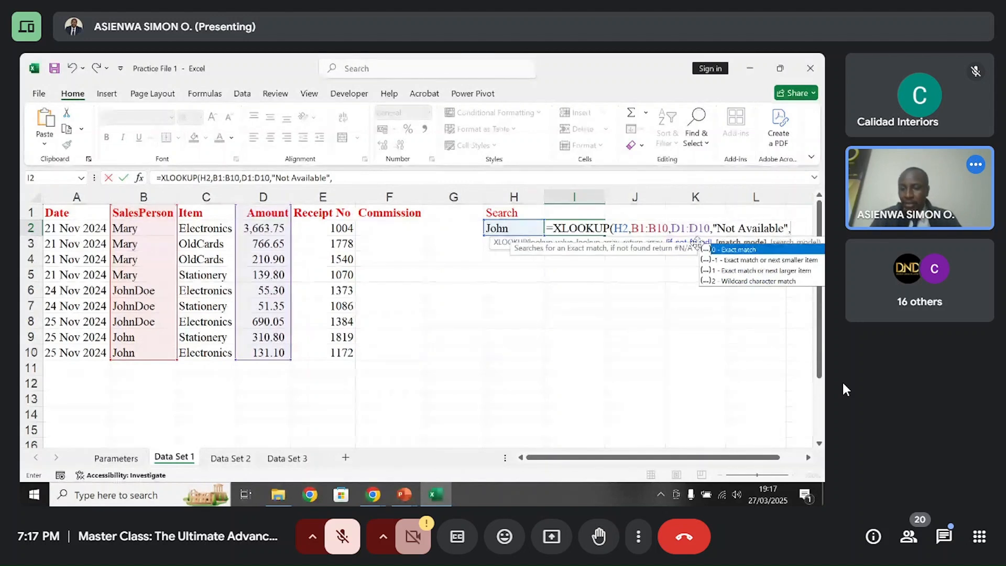
key(BackSpace)
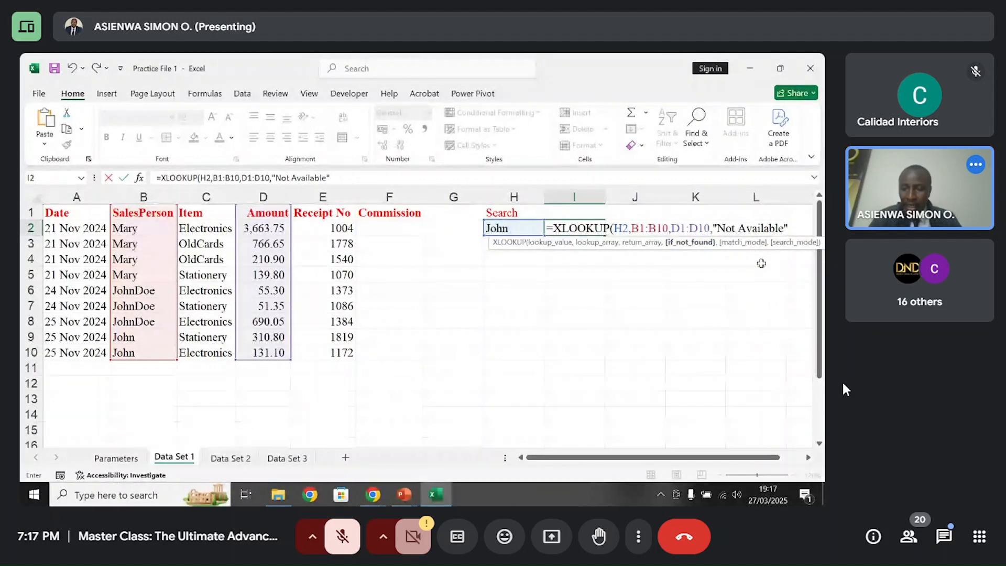
text(,)
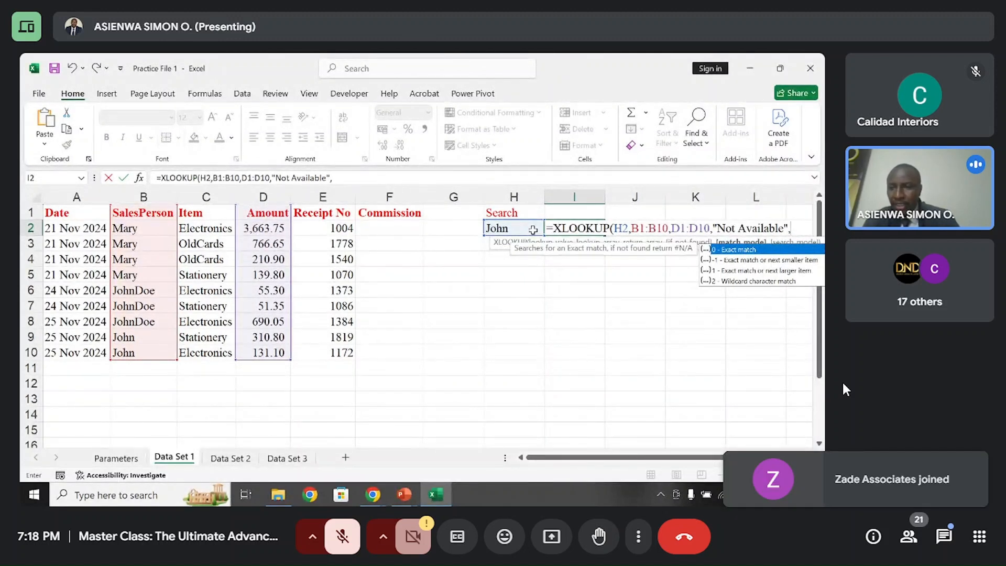
text(0)
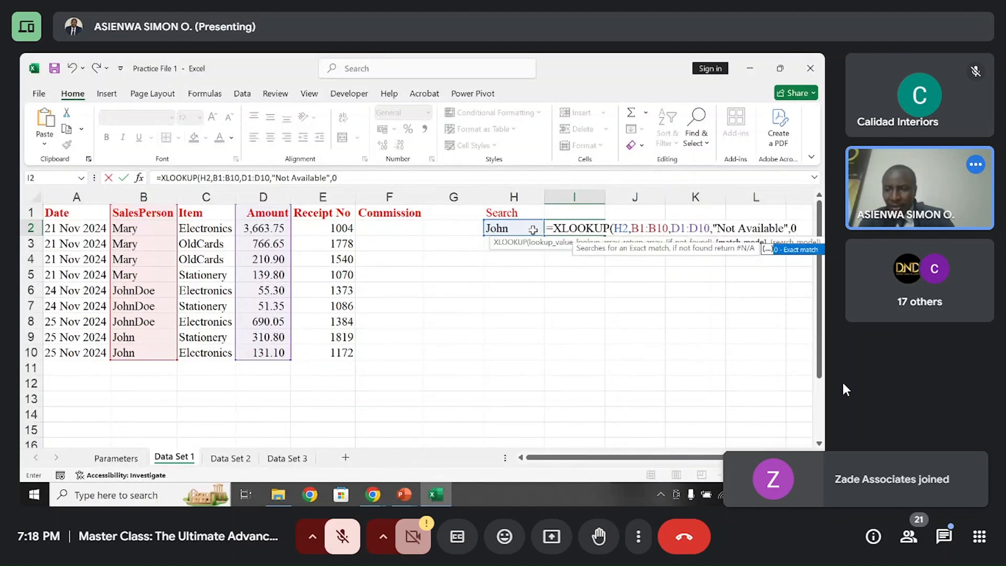
key(BackSpace)
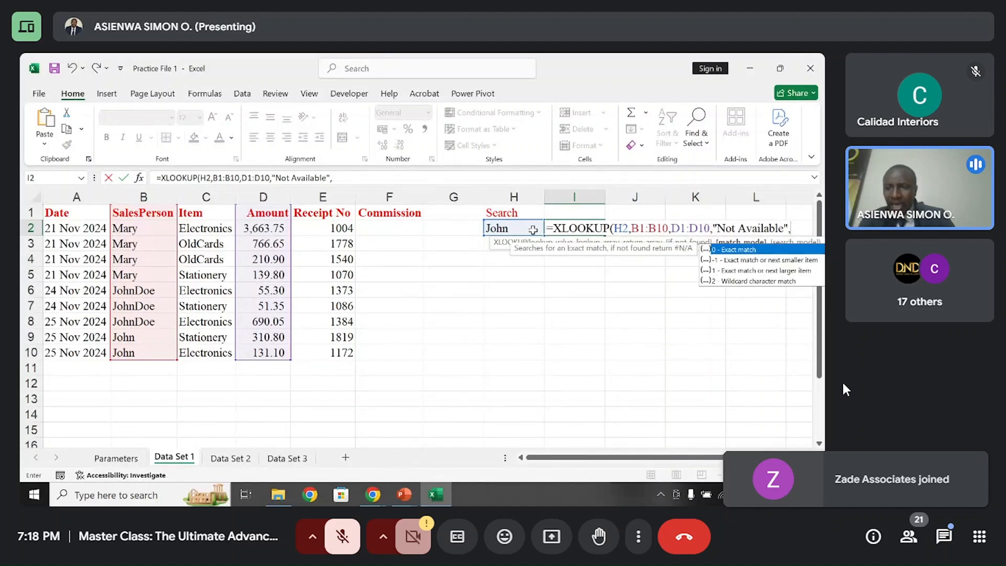
click(734, 260)
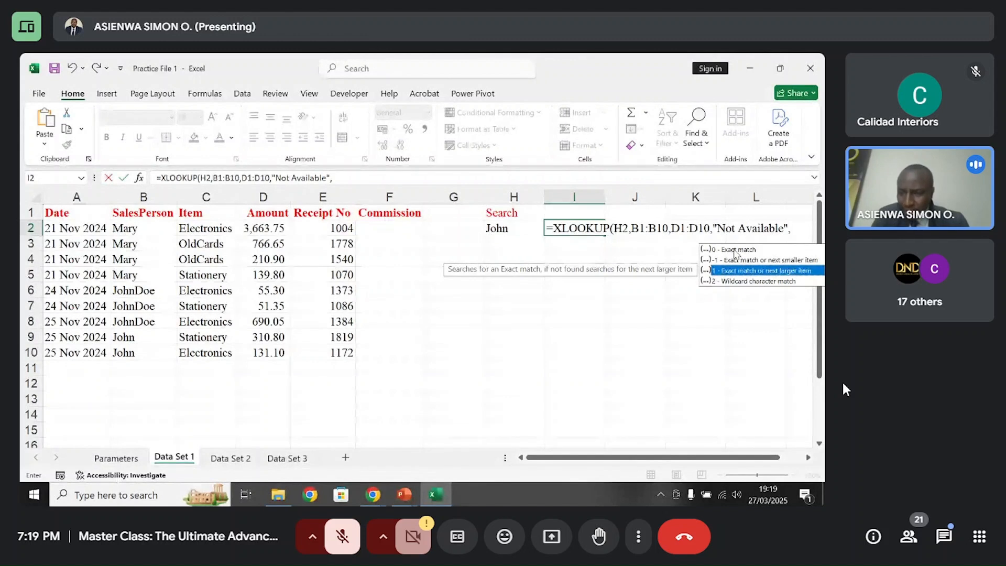
click(742, 283)
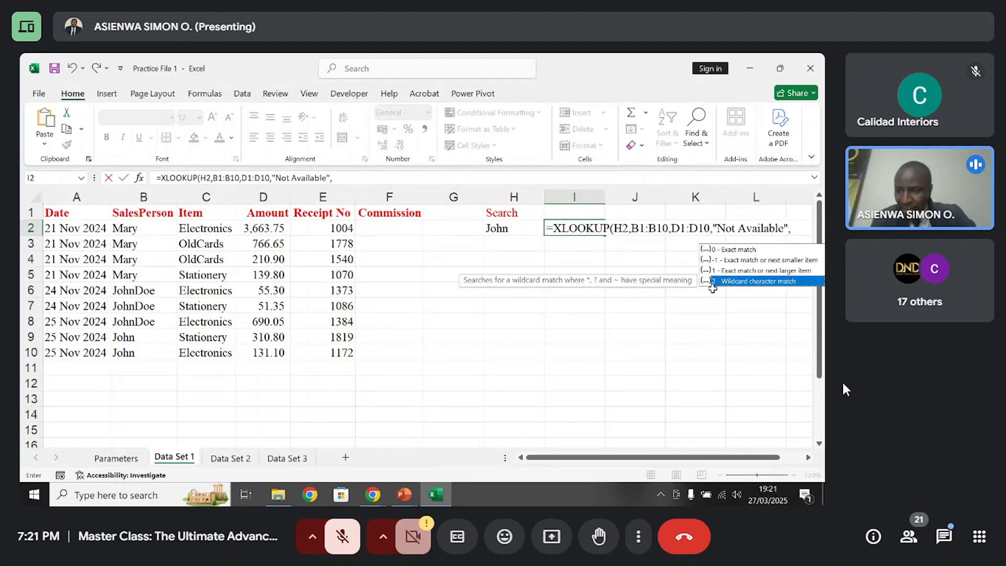
click(729, 251)
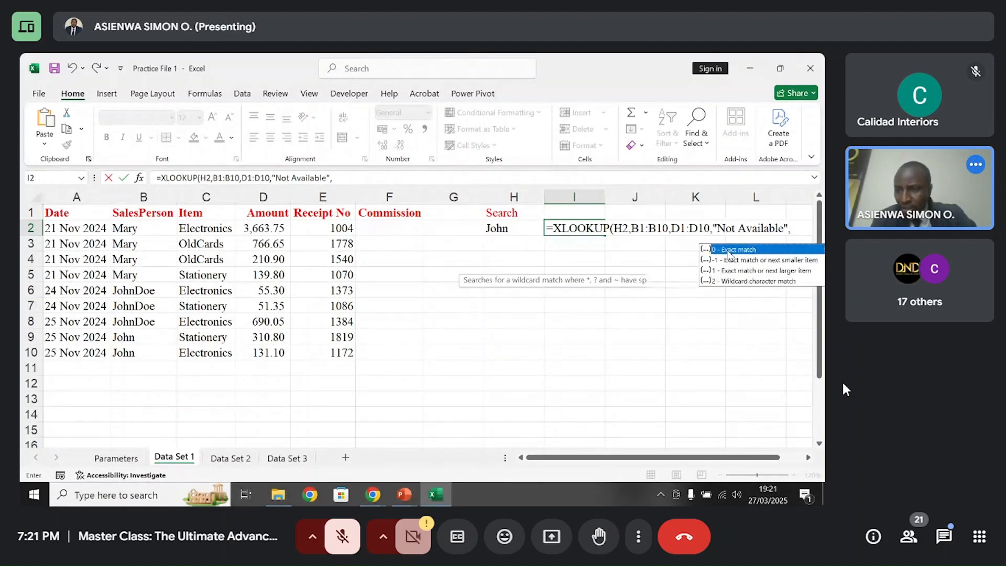
double_click(728, 251)
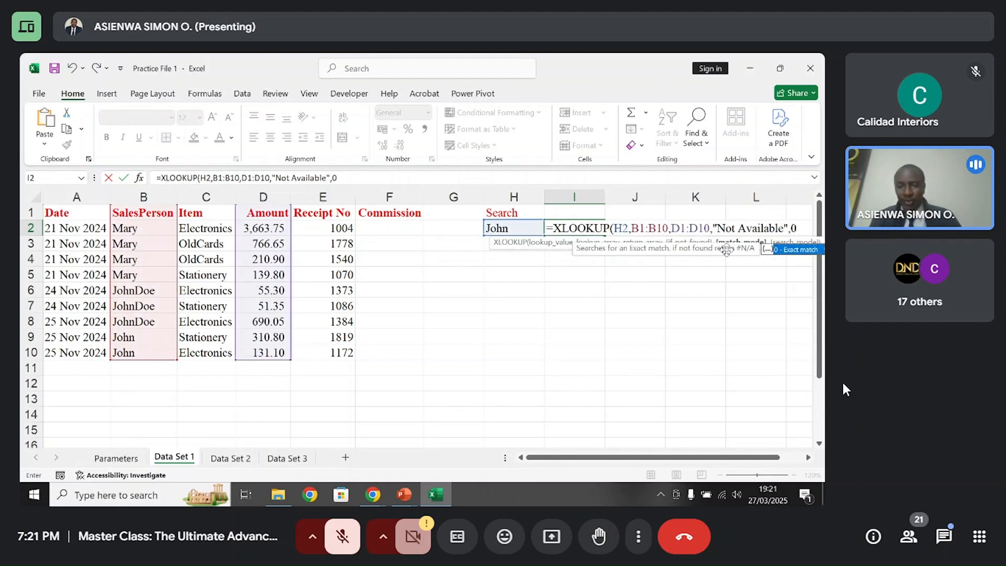
- Begin the XLOOKUP search mode argument and review its first-to-last, last-to-first and binary search options
drag(762, 457, 784, 463)
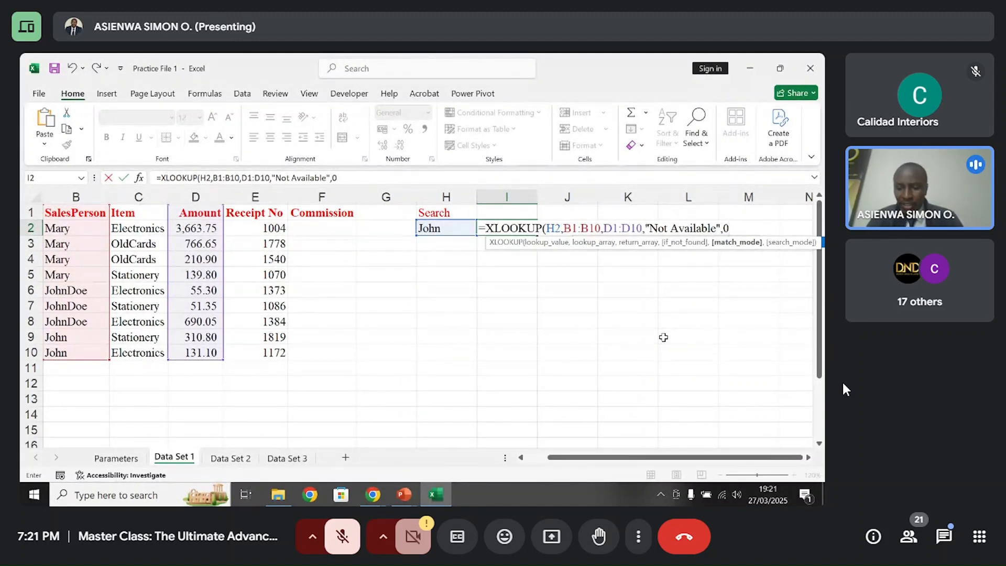
text(,)
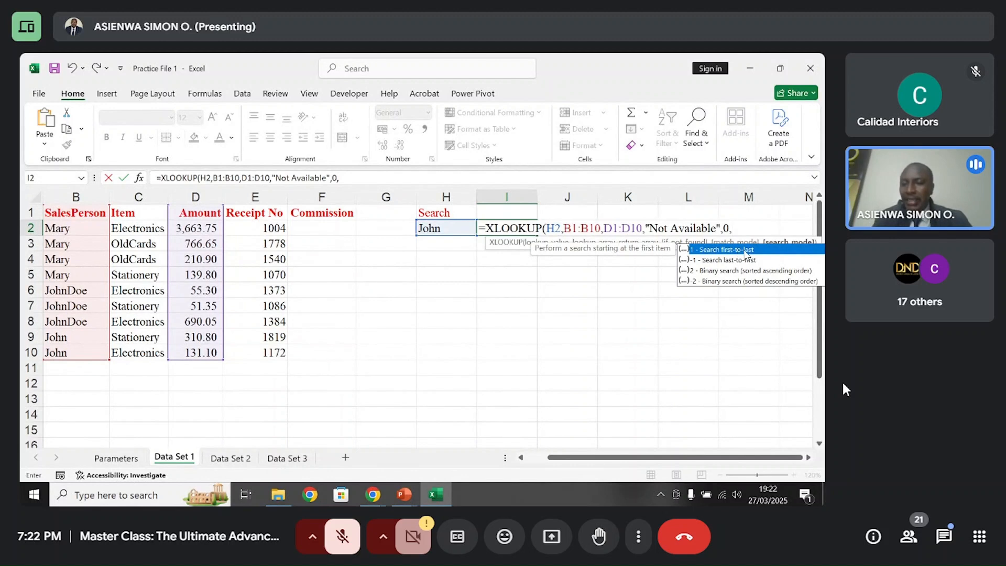
click(720, 260)
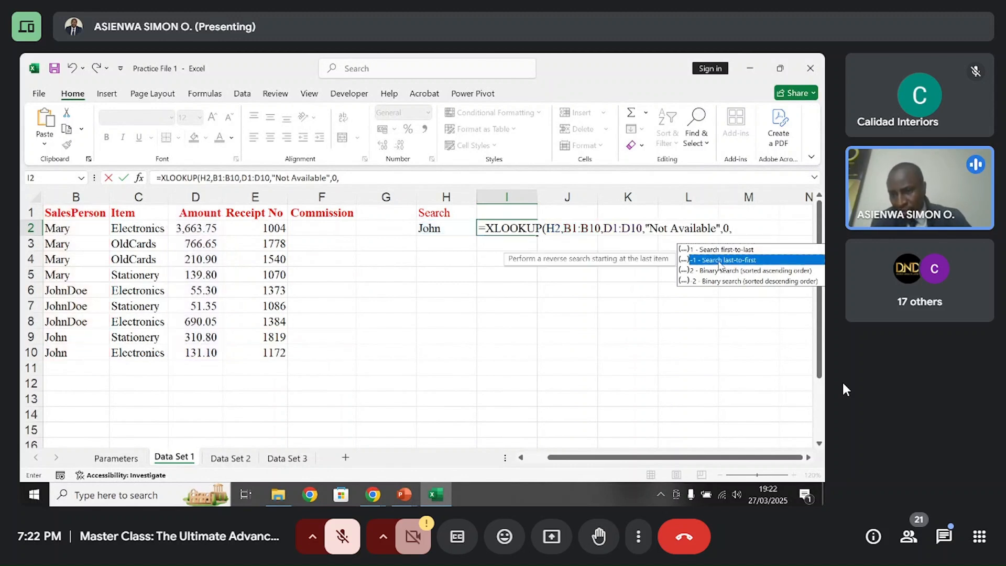
click(709, 250)
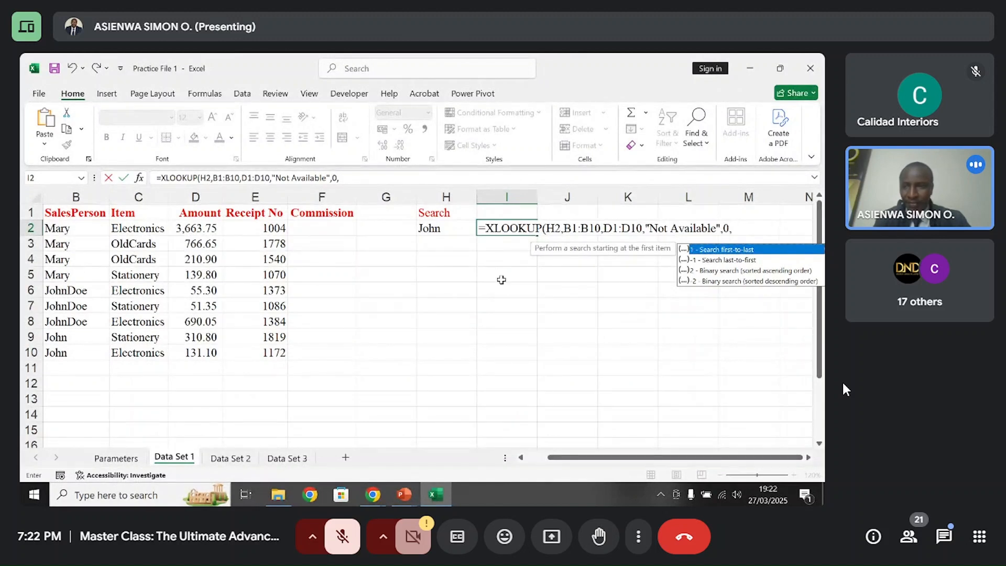
click(708, 260)
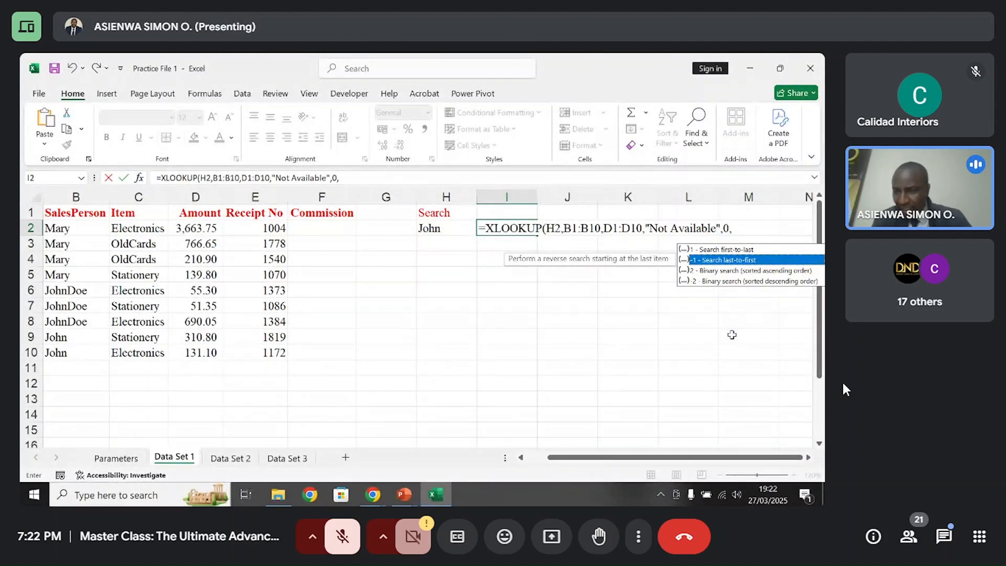
click(754, 271)
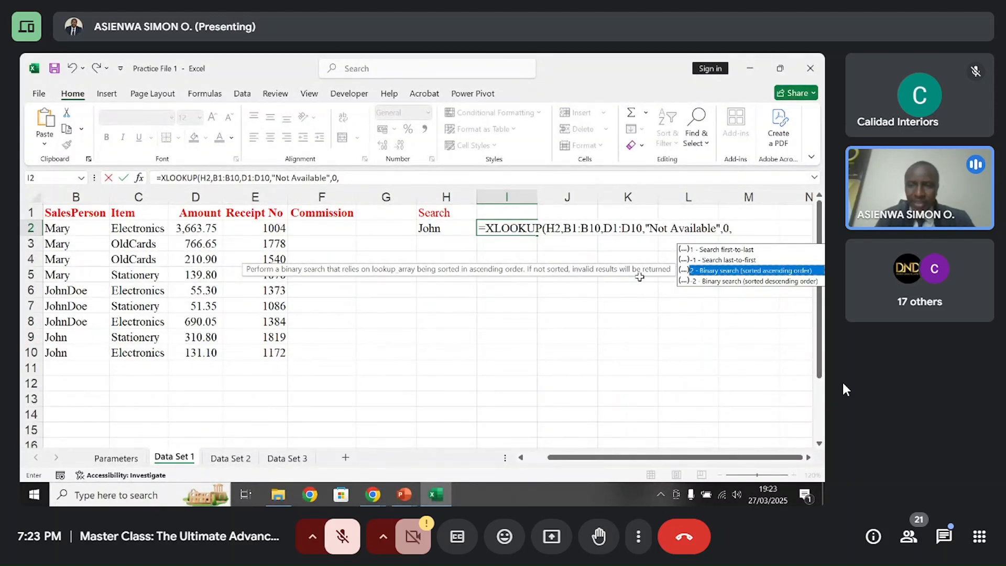
click(726, 282)
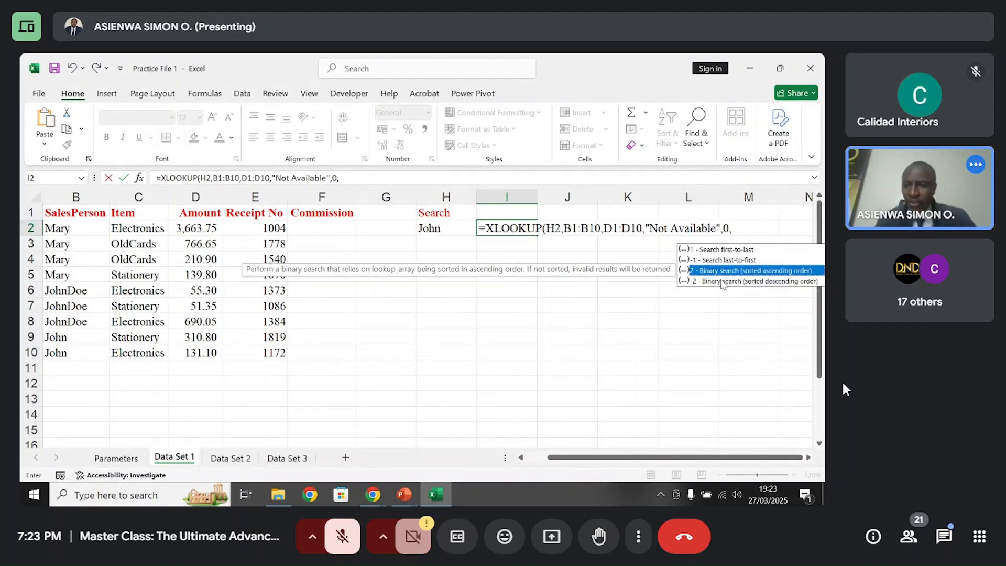
click(724, 270)
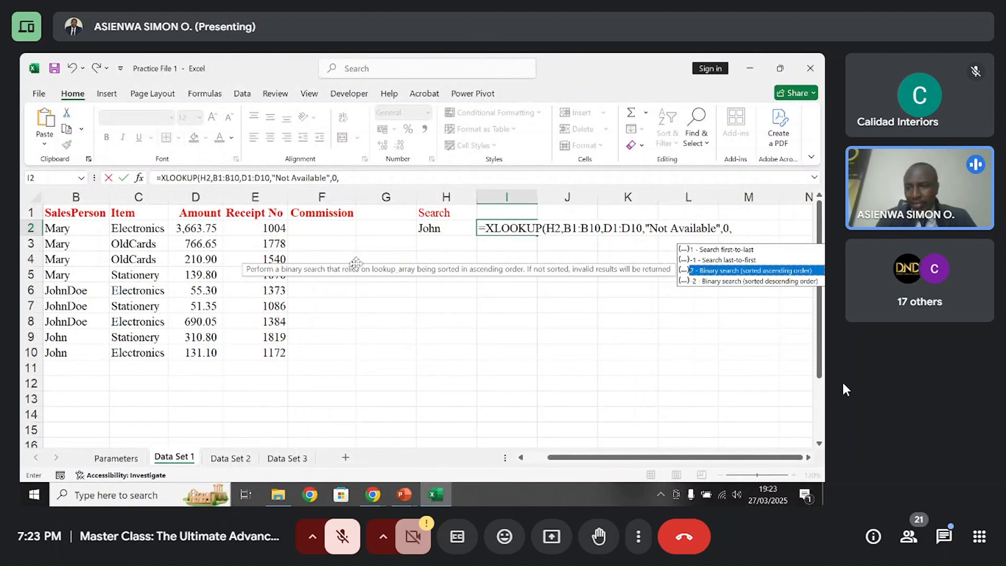
click(738, 252)
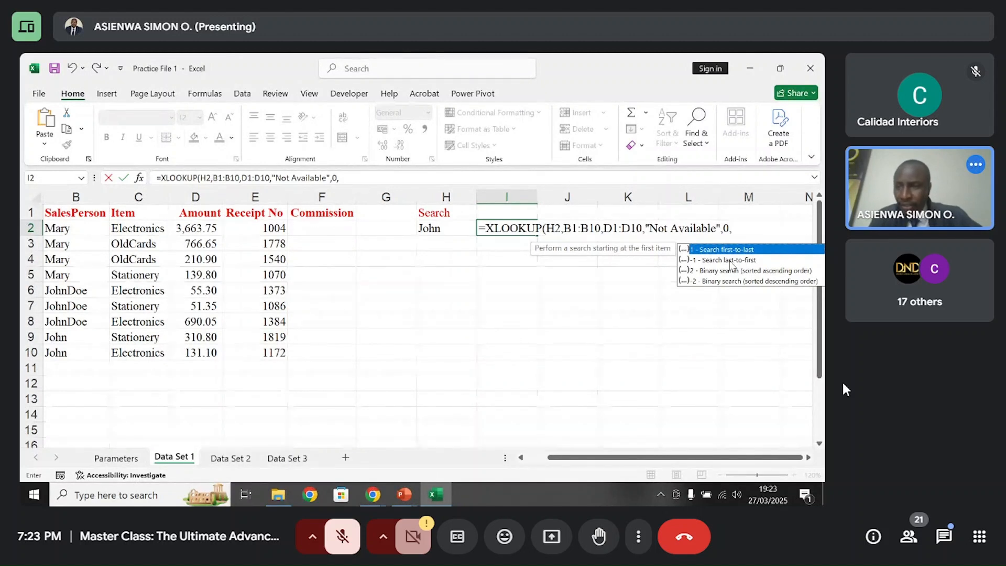
- Set the XLOOKUP search mode to 1 for first-to-last and complete the formula in I2
click(737, 229)
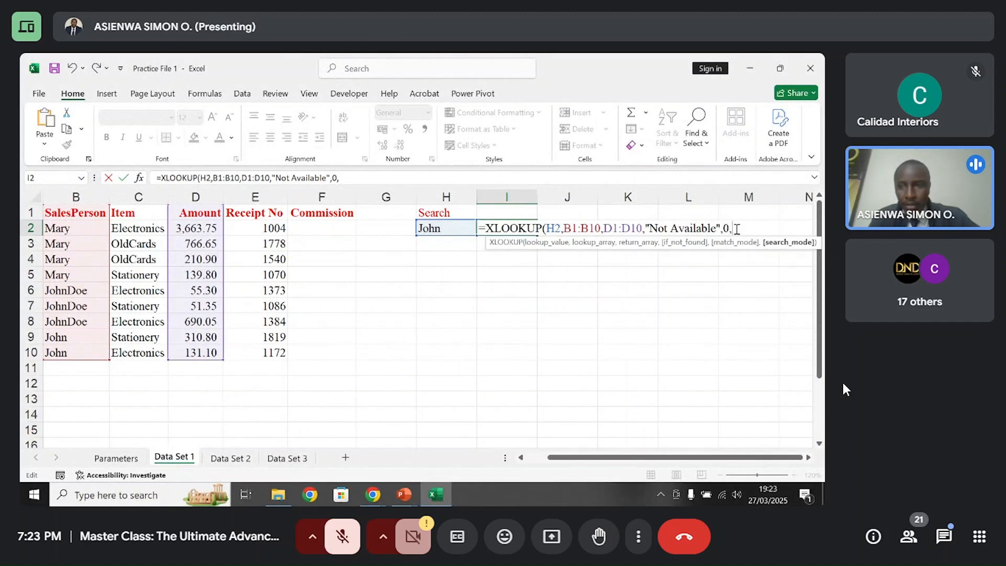
text(1)
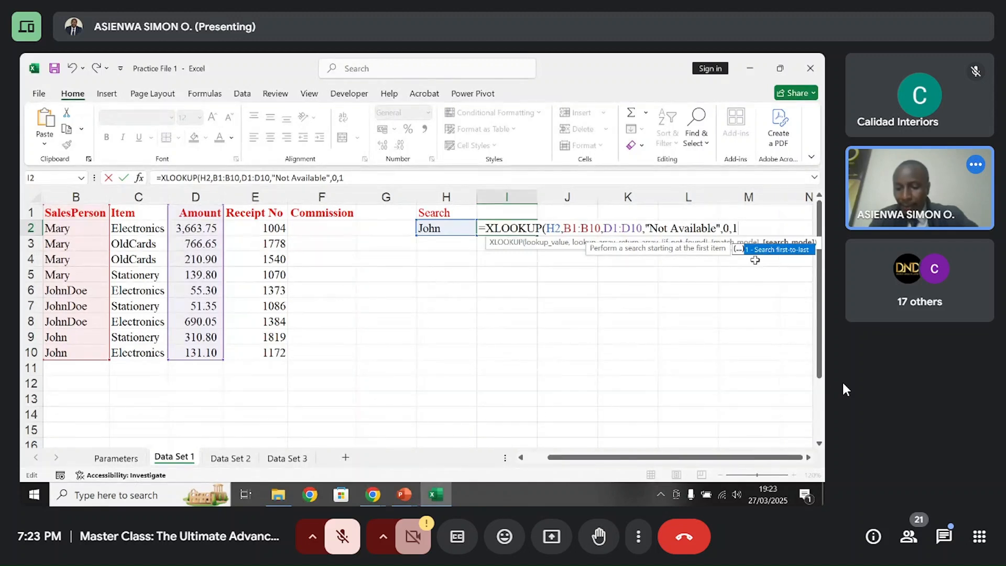
text())
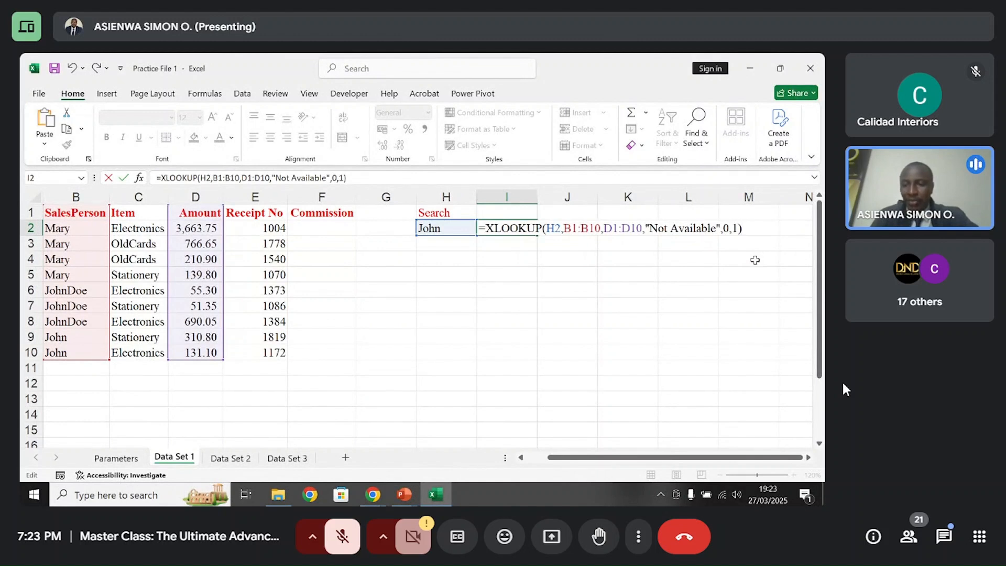
key(BackSpace)
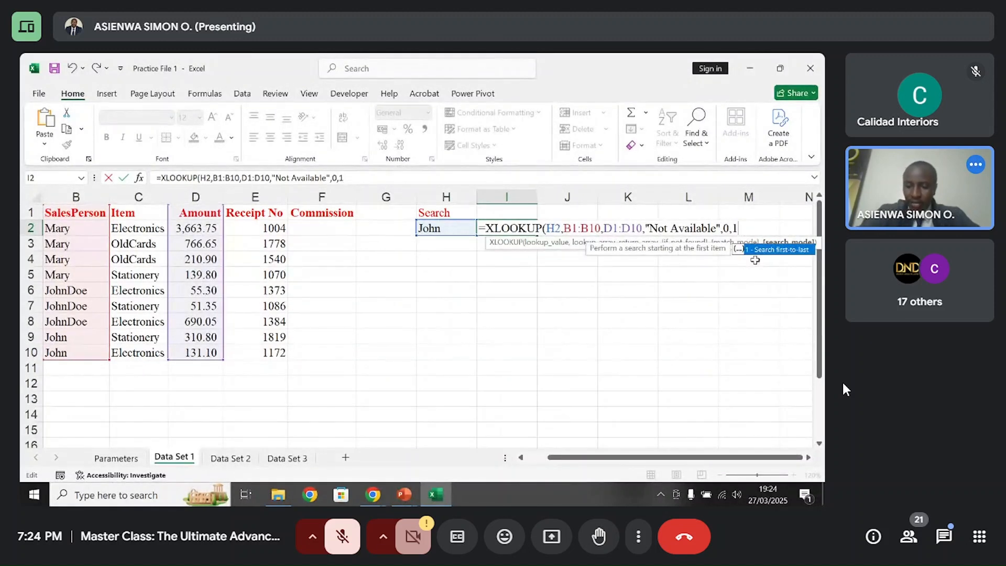
text())
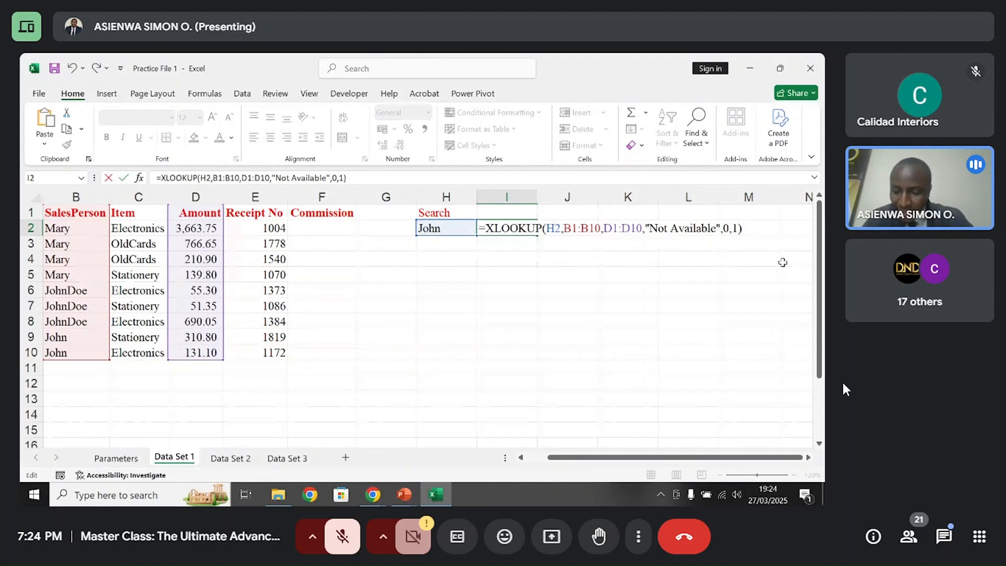
key(Return)
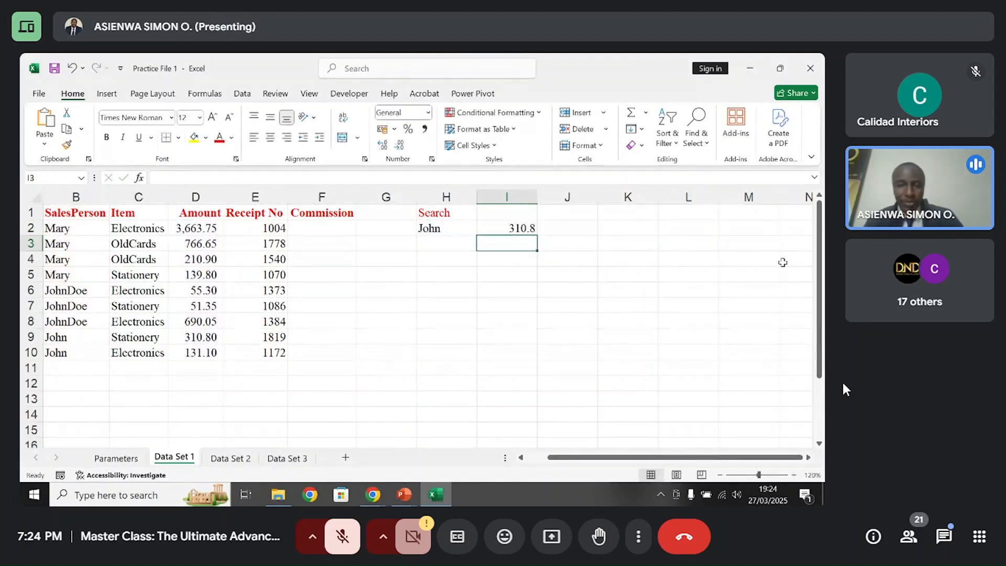
key(Up)
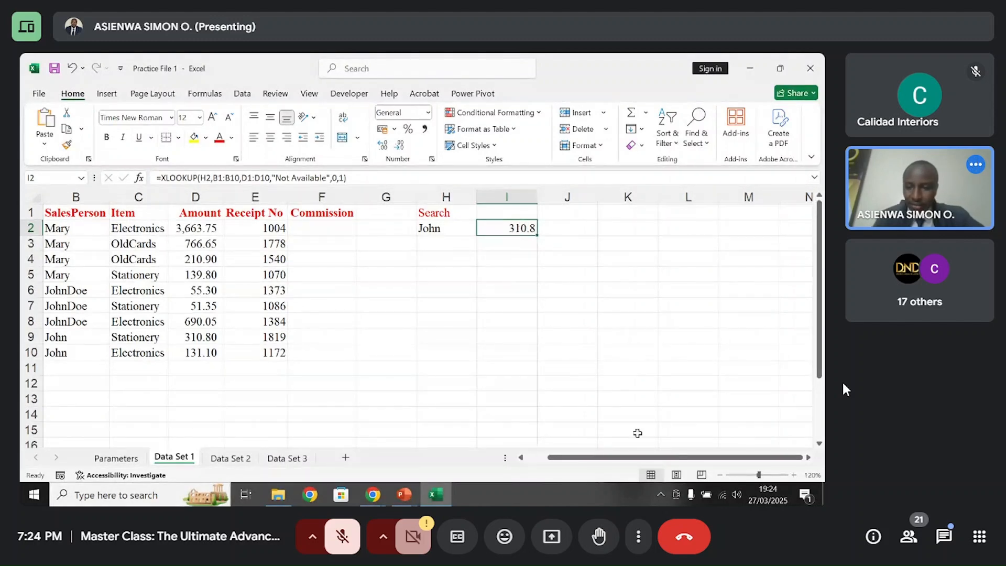
- Highlight the first matching salesperson in B9 and the corresponding amount in D9 with yellow fill
drag(606, 457, 585, 460)
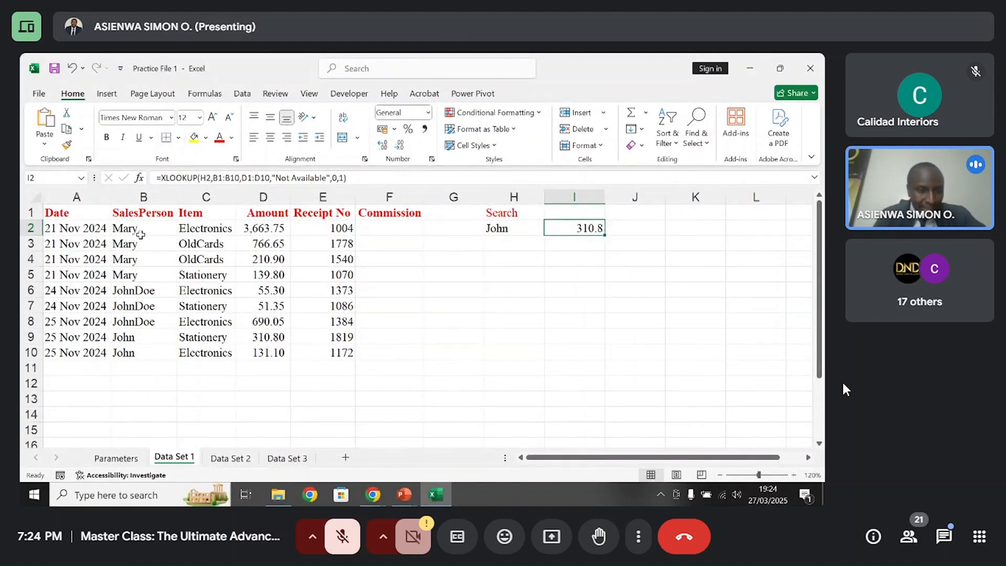
drag(144, 213, 134, 354)
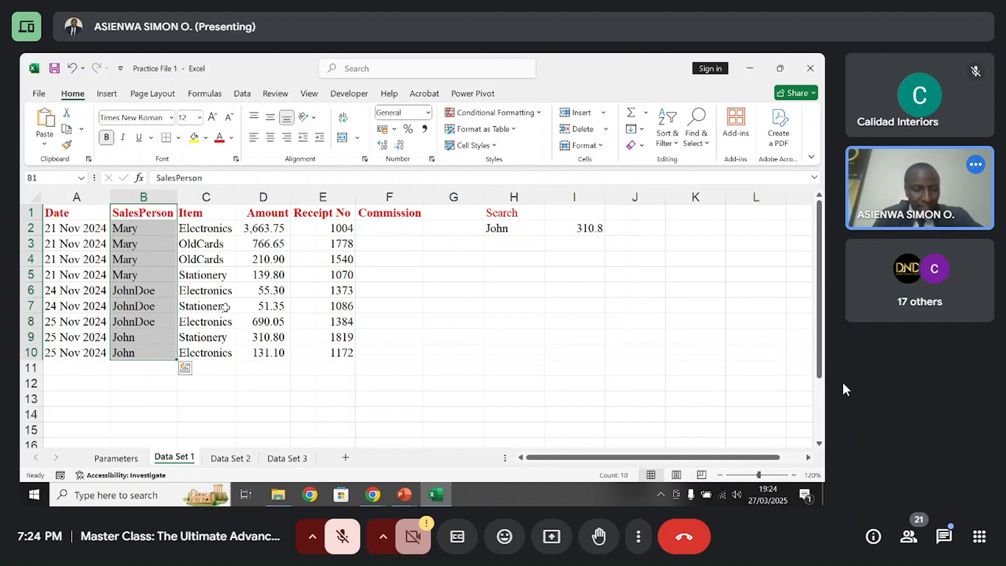
click(133, 338)
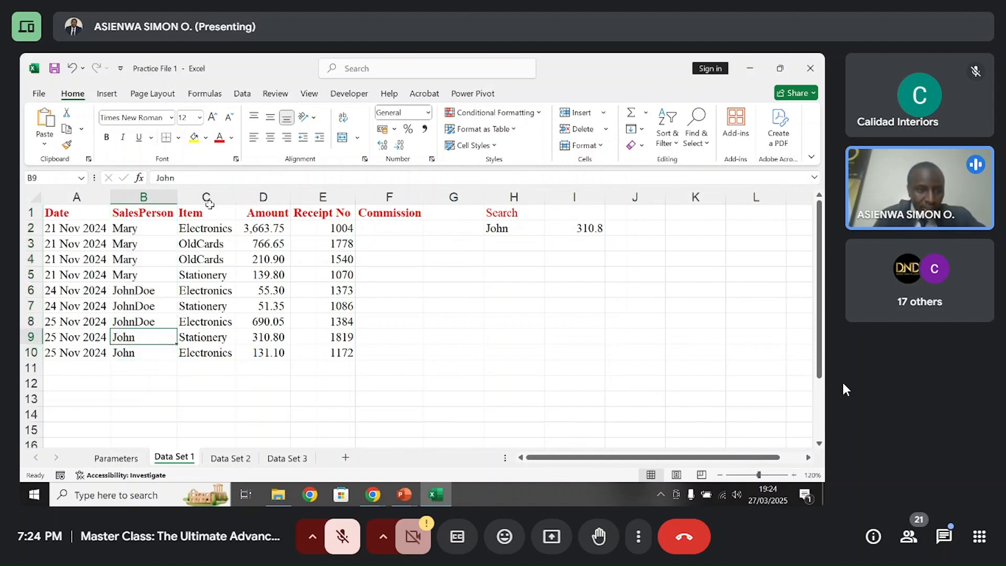
click(194, 137)
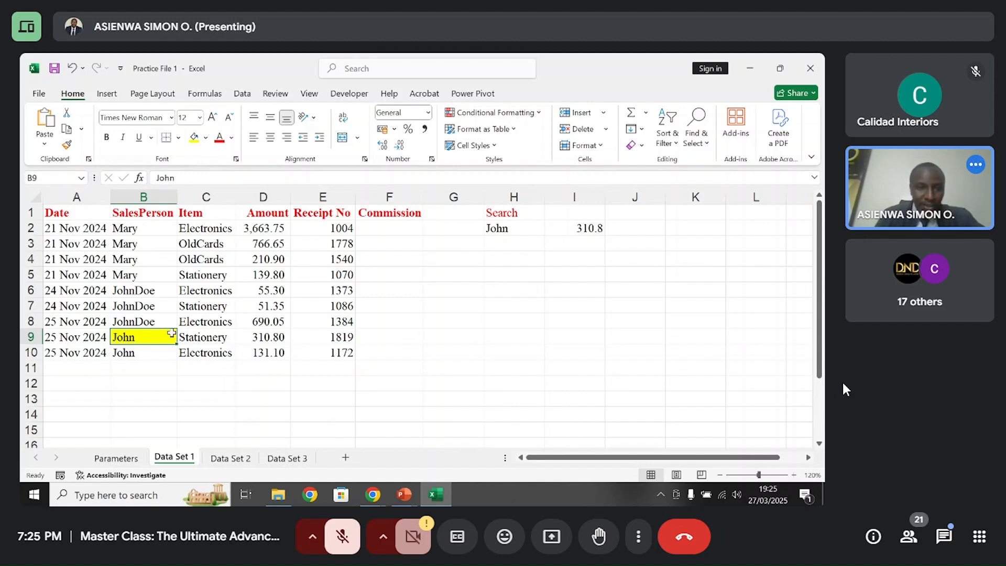
click(264, 336)
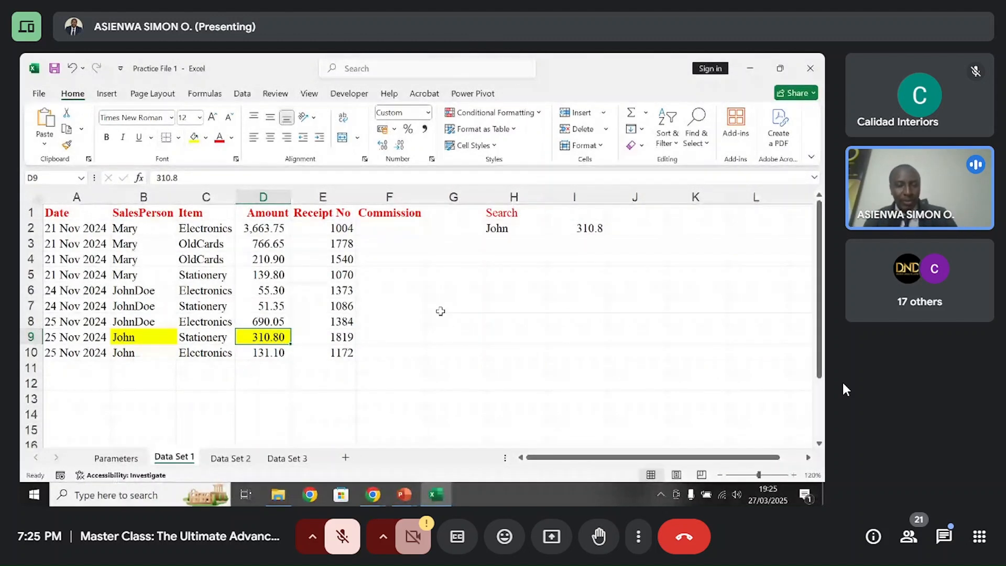
- Trace the lookup from the SalesPerson range B1:B10 through the amounts in D2:D10 to the XLOOKUP formula in I2
drag(152, 212, 148, 355)
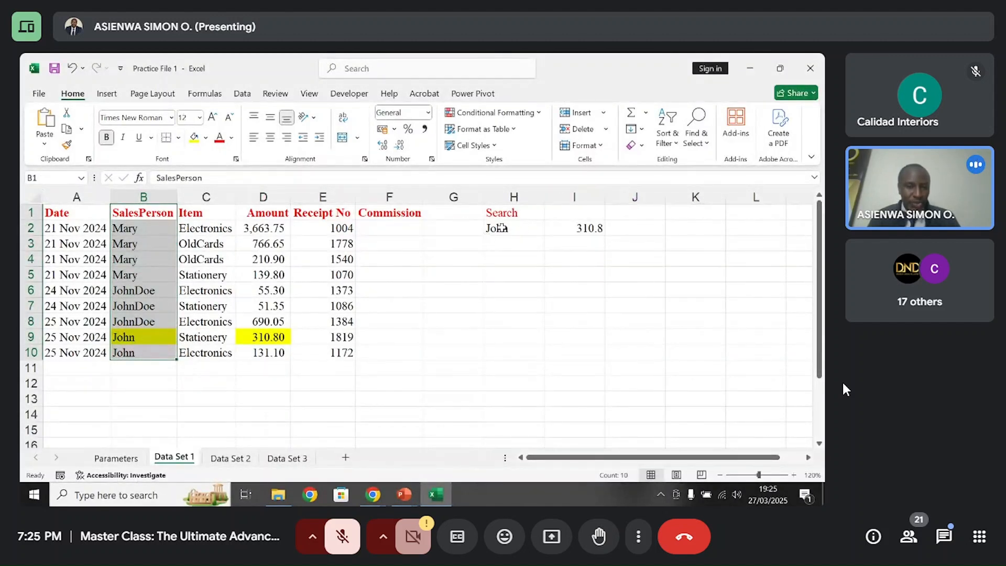
drag(282, 229, 266, 356)
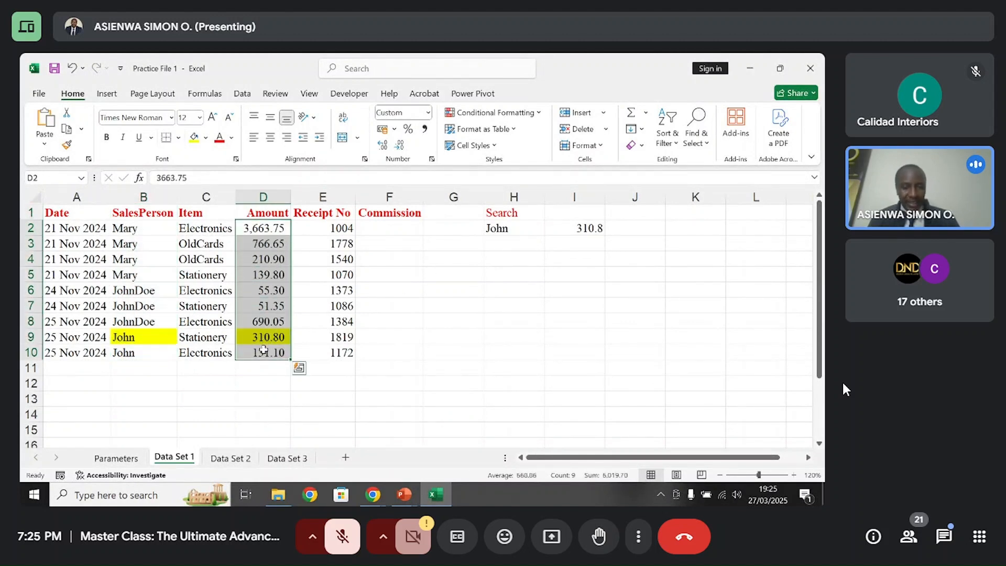
click(151, 337)
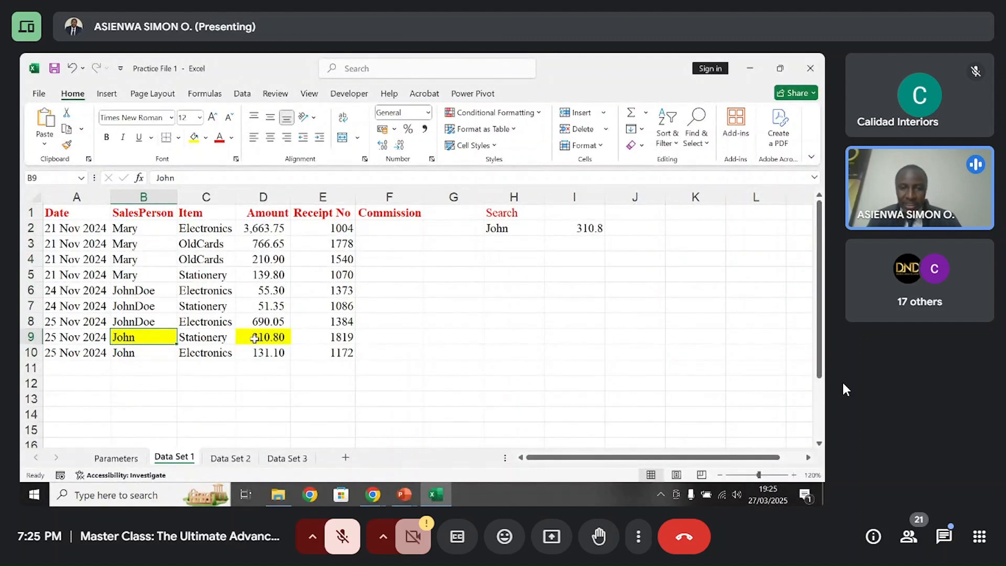
click(577, 228)
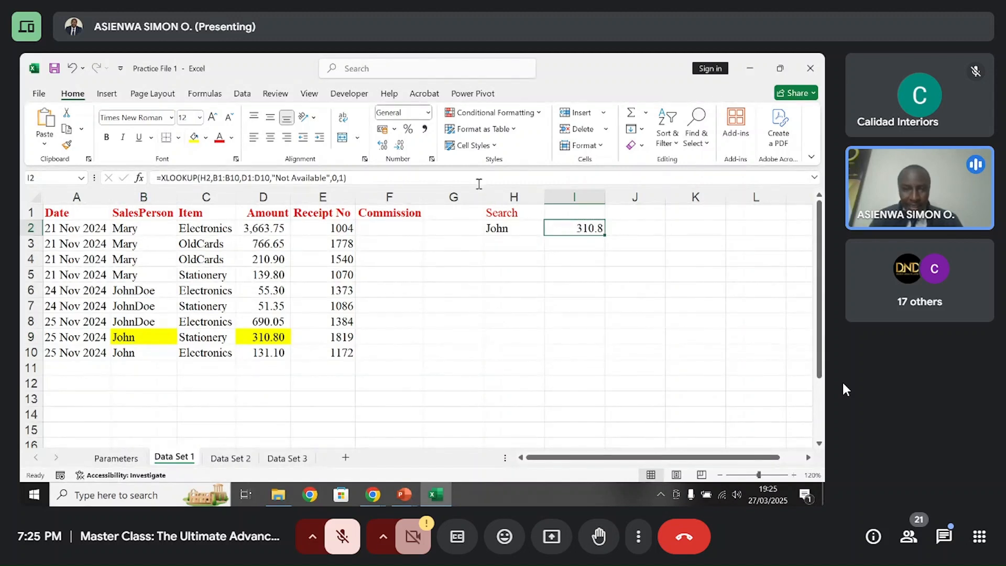
- Change the search mode of the XLOOKUP formula in I2 to -1 for a last-to-first search
click(372, 178)
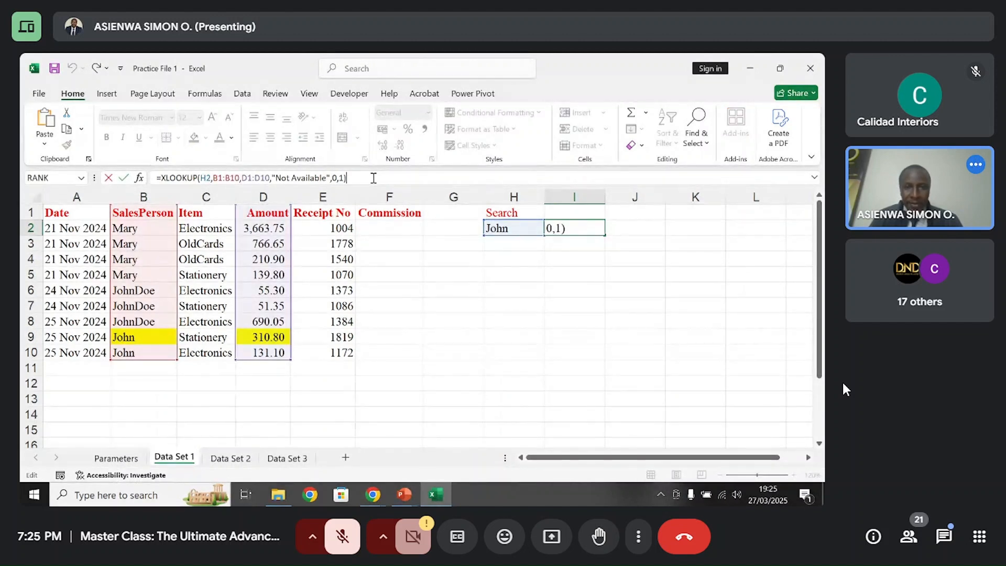
click(577, 229)
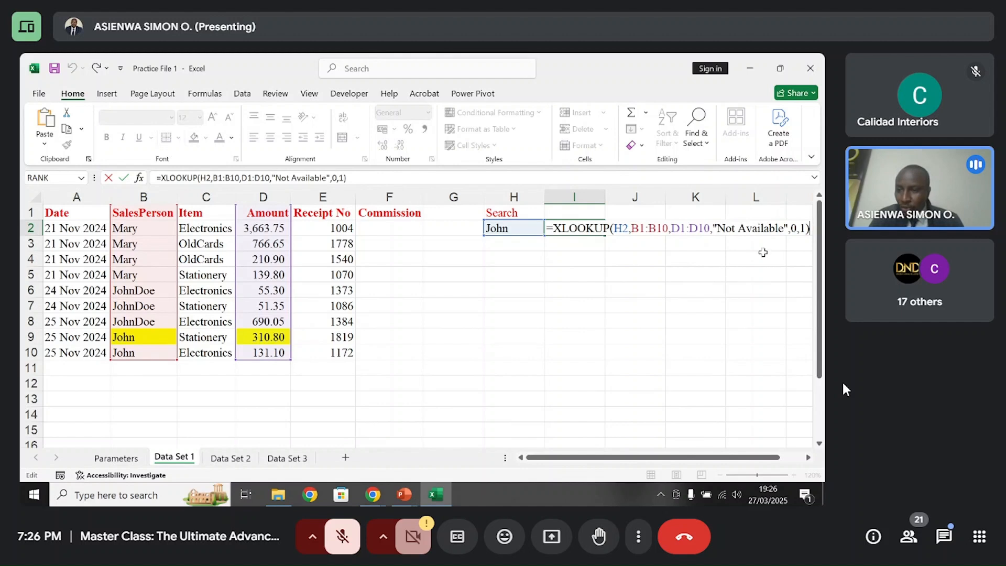
click(805, 229)
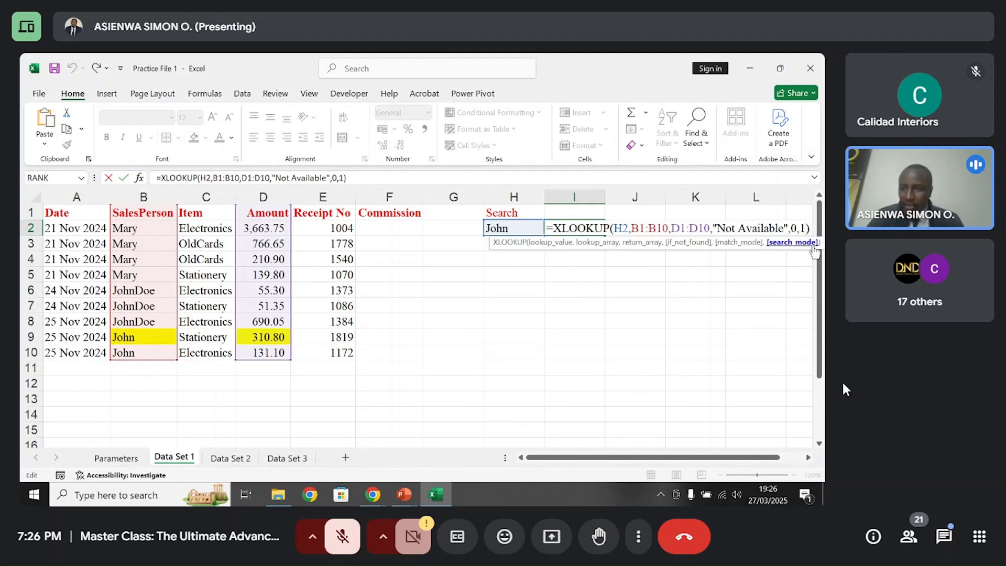
key(BackSpace)
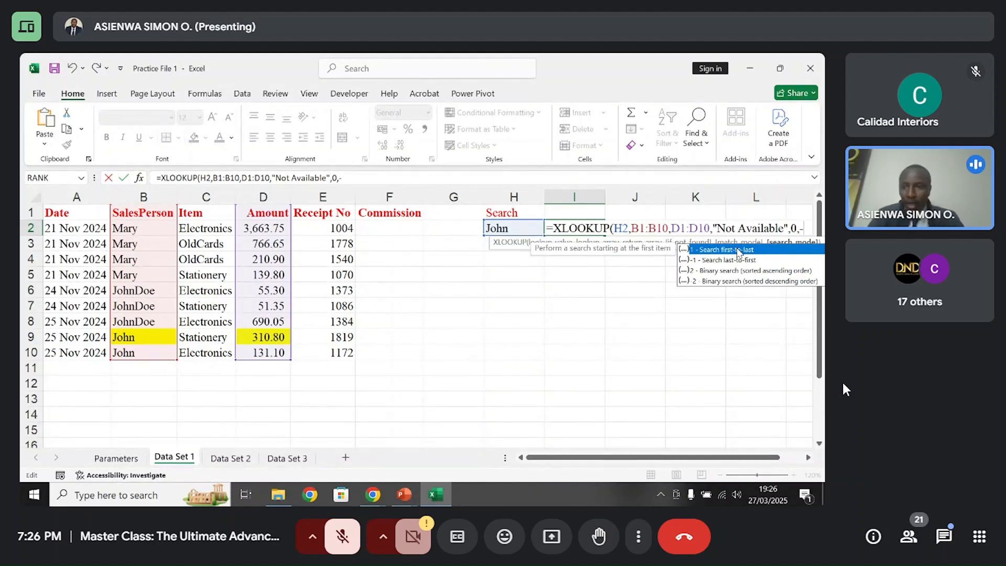
text(1)
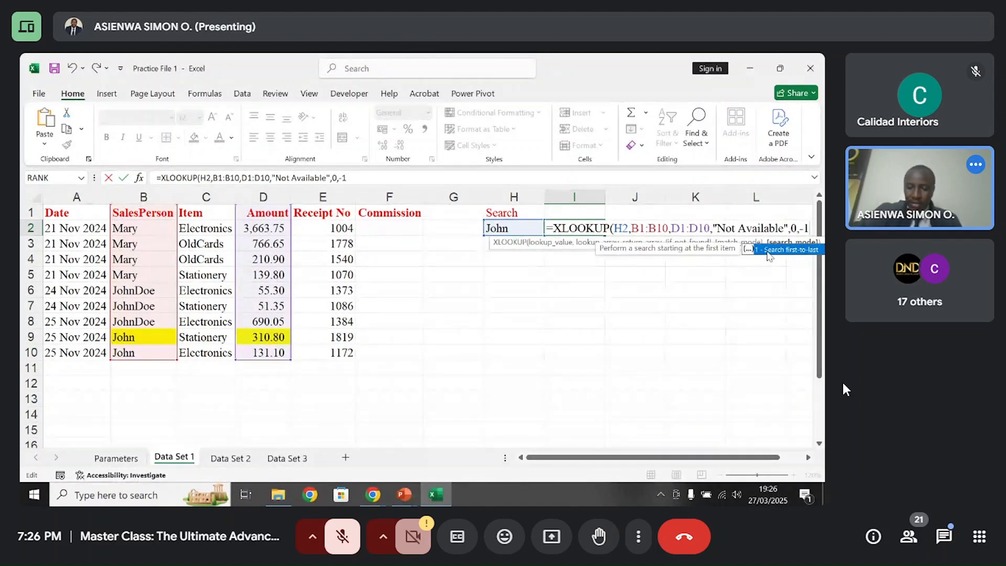
text())
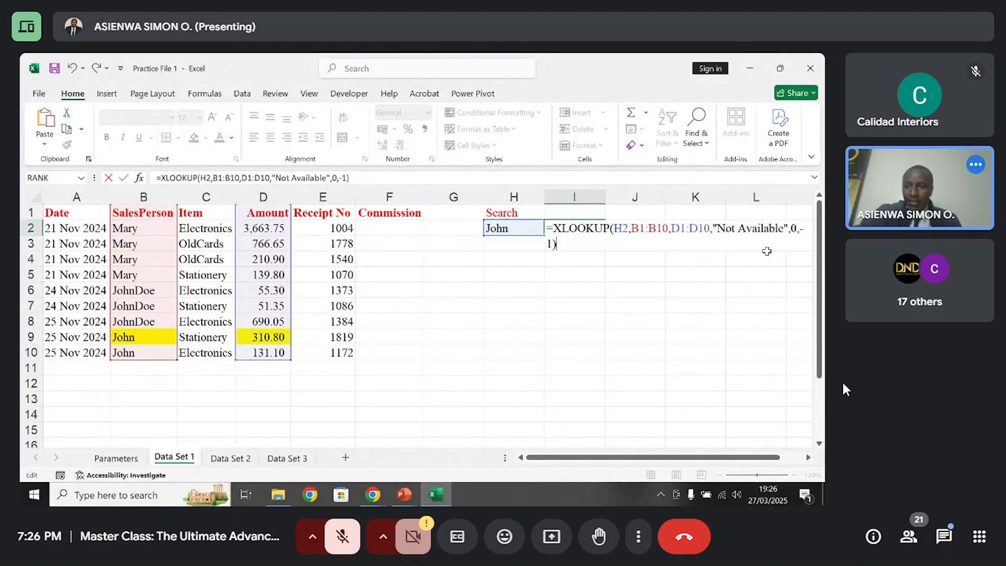
key(Return)
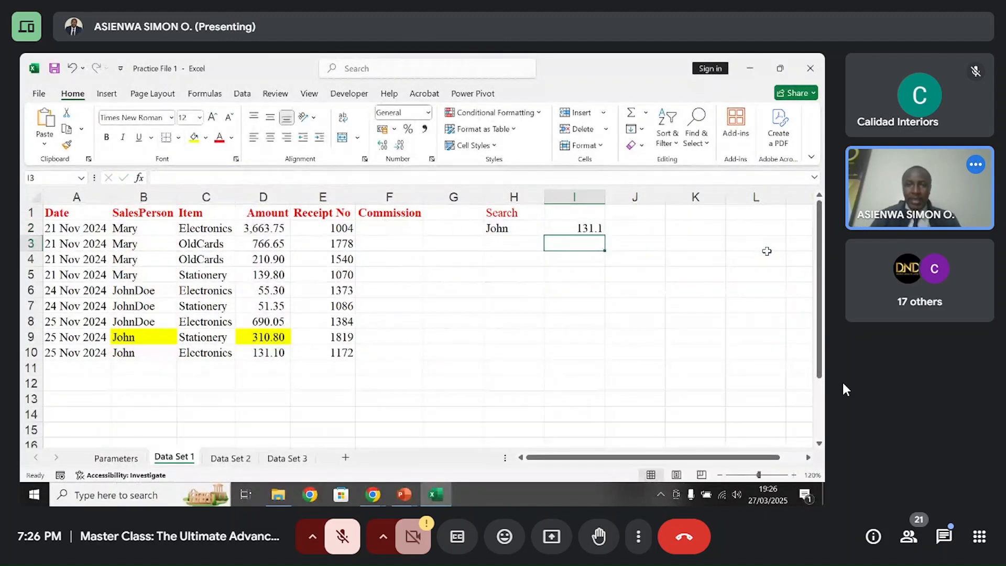
- Inspect the XLOOKUP formula in I2 with its lookup and return ranges, leaving it unedited
click(594, 229)
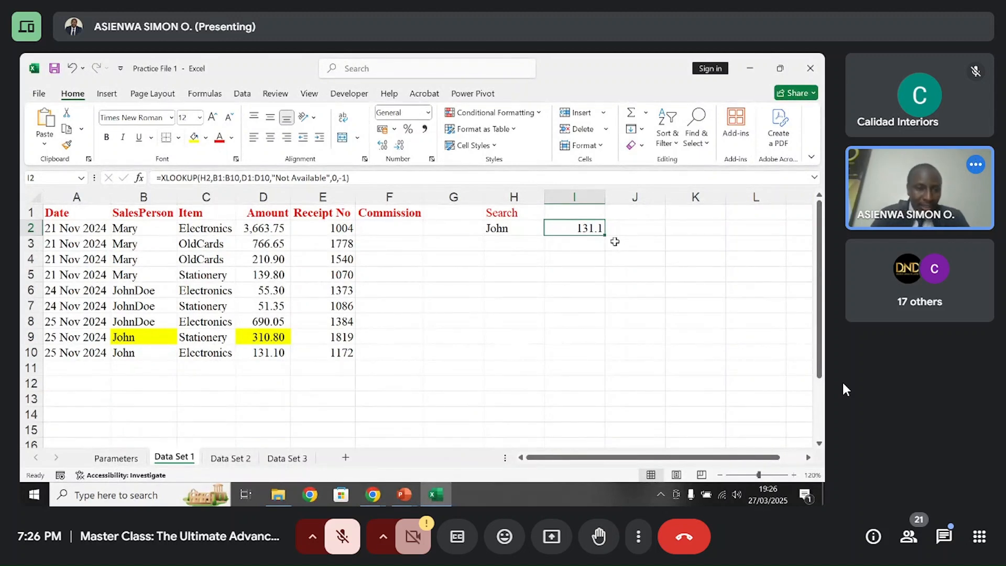
click(444, 182)
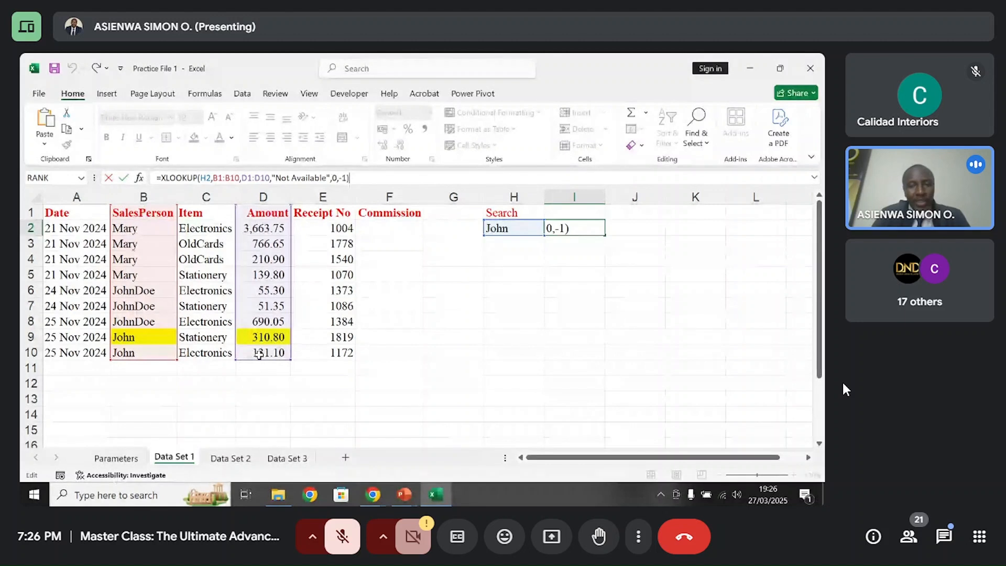
key(Return)
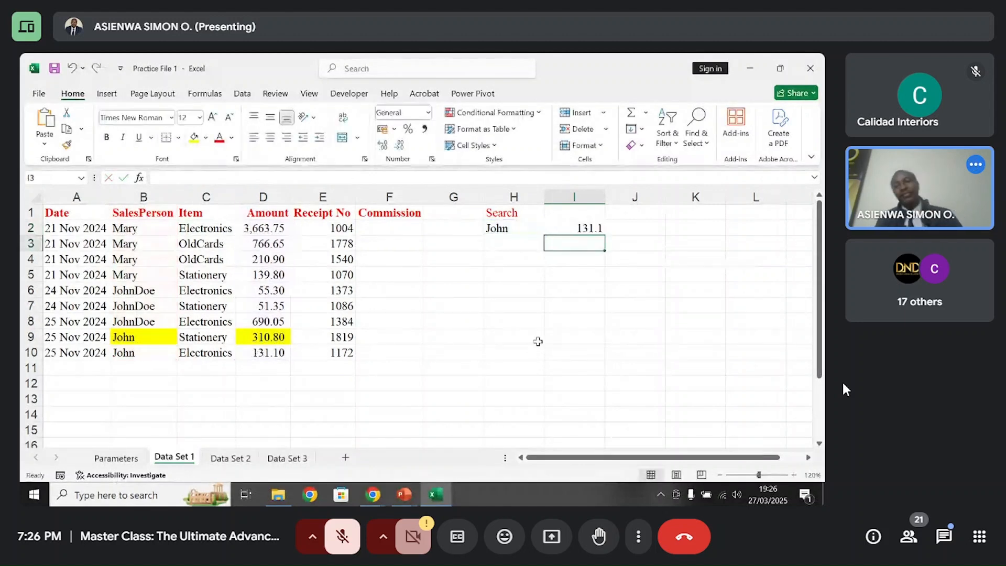
- Compare the XLOOKUP result in I2 with the date, salesperson and item in row 9 and the search value in H1:H2
click(574, 228)
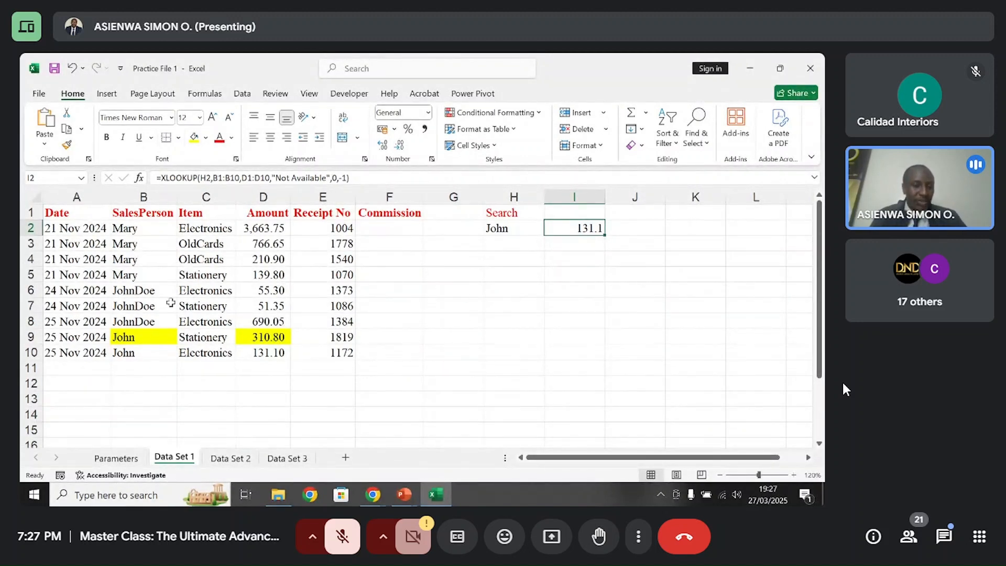
click(152, 342)
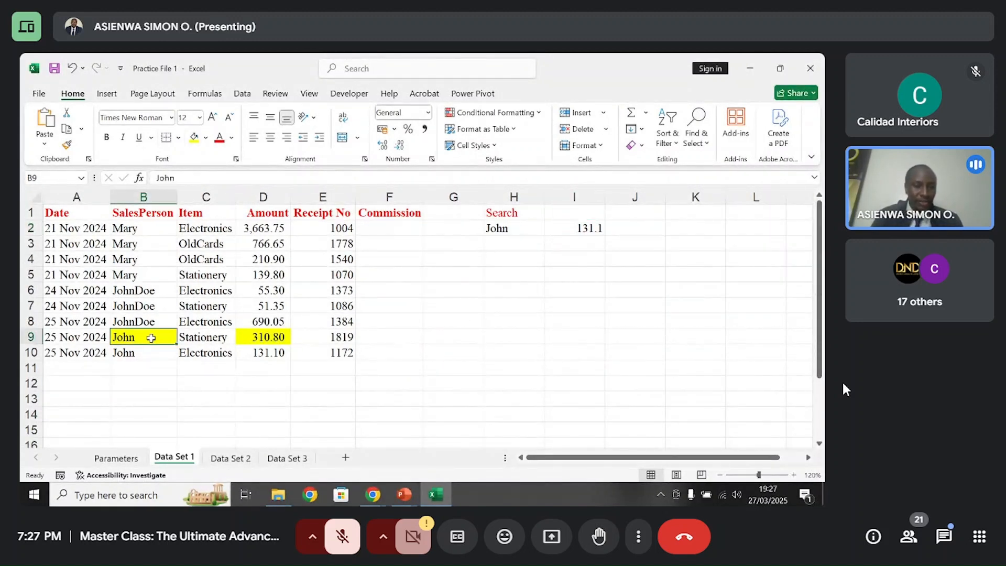
click(198, 337)
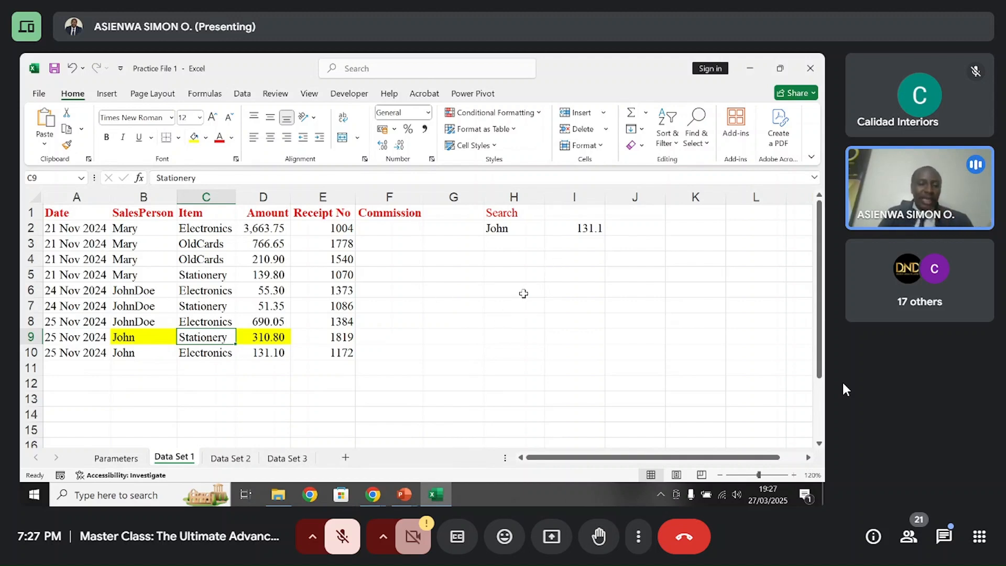
click(169, 369)
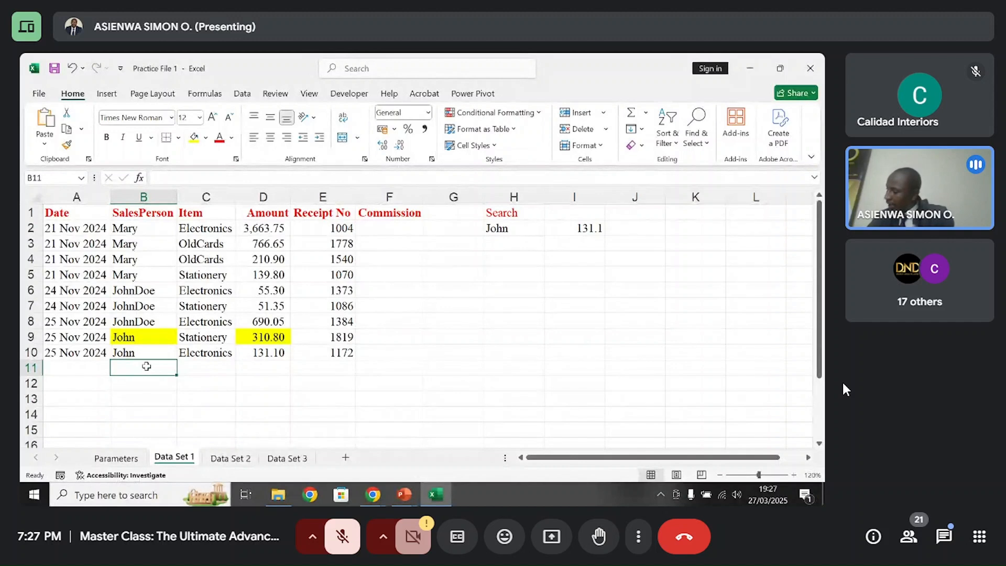
drag(110, 337, 222, 338)
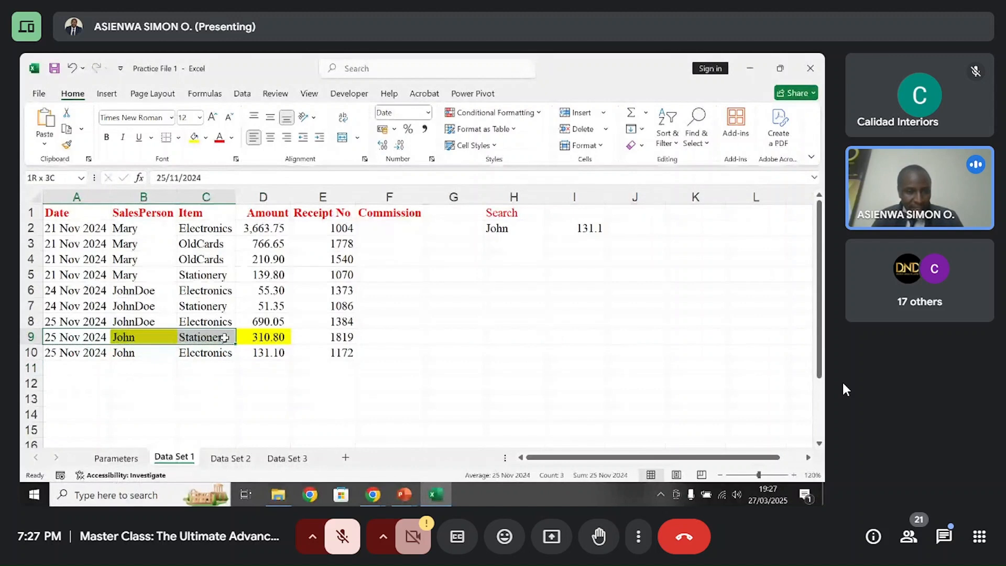
click(73, 337)
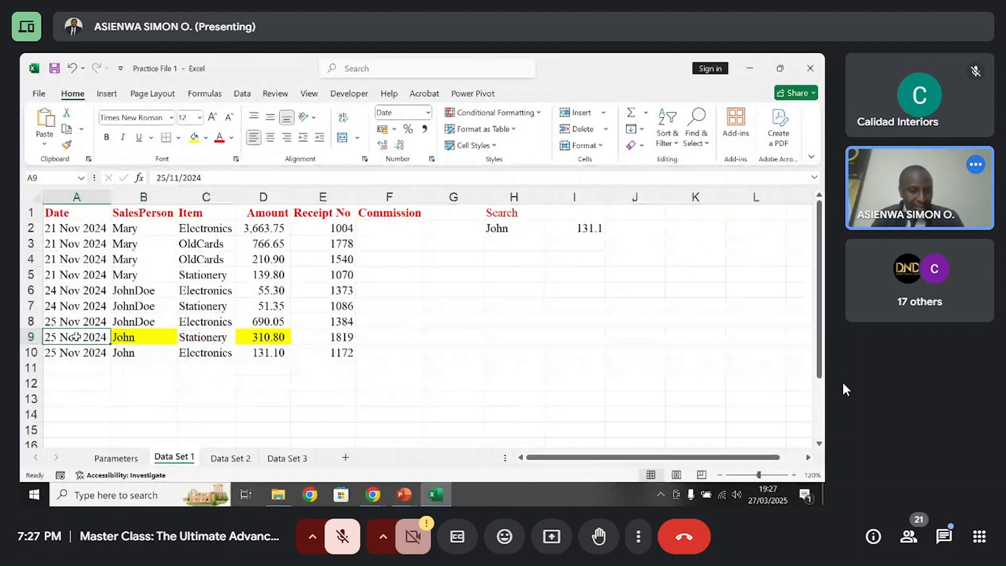
click(134, 336)
drag(499, 216, 500, 229)
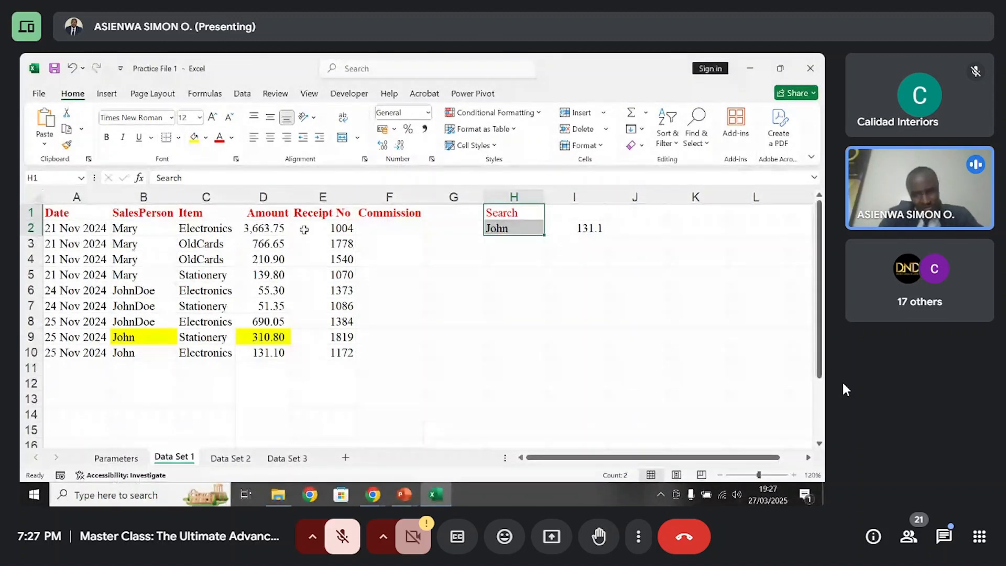
- Move the XLOOKUP formula from I2 to L2 and copy the Search heading from H1 across to I1:J1
click(571, 229)
drag(605, 228, 721, 242)
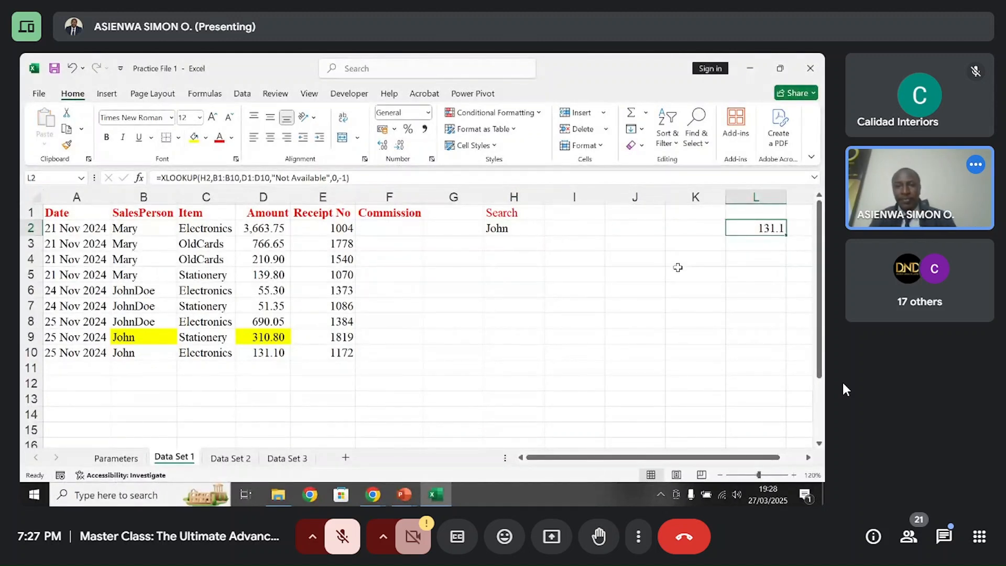
click(529, 214)
drag(543, 220, 632, 219)
- Number the headings in H1:J1 as Search 1, Search 2 and Search 3
click(584, 212)
double_click(527, 214)
text(1)
double_click(578, 213)
text(2)
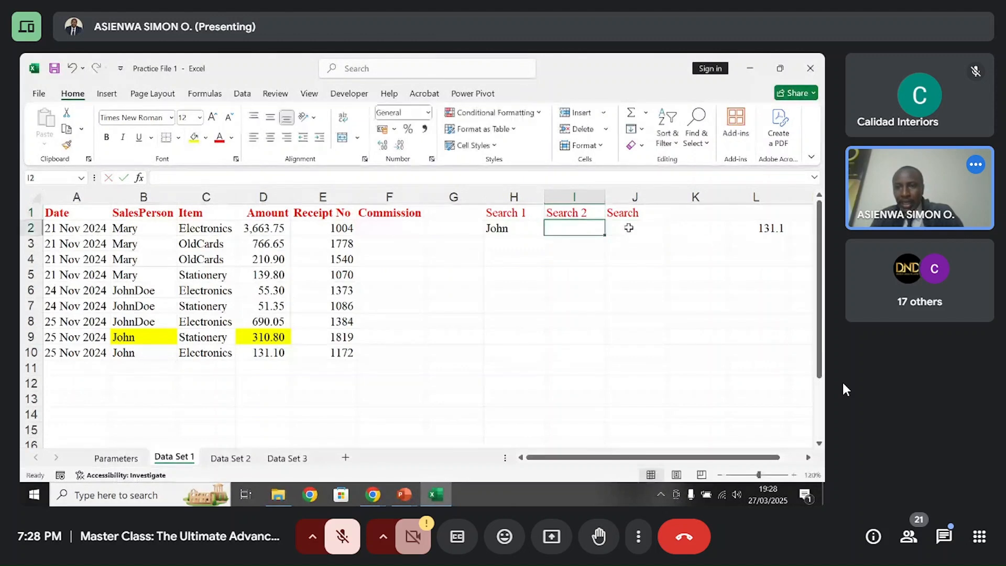
double_click(640, 213)
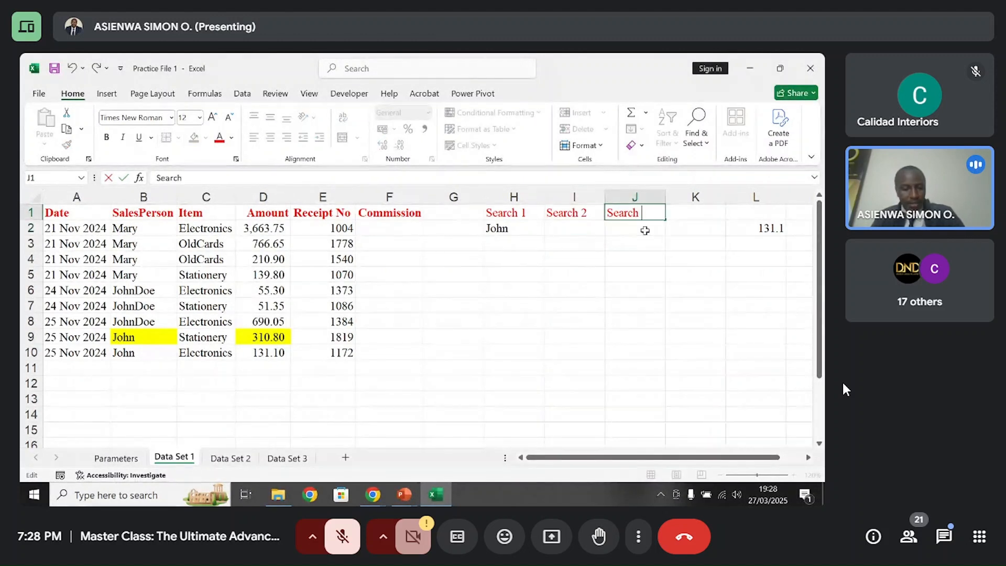
key(Return)
- Move the XLOOKUP formula from L2 to K2 and the salesperson search value from H2 to I2
click(755, 228)
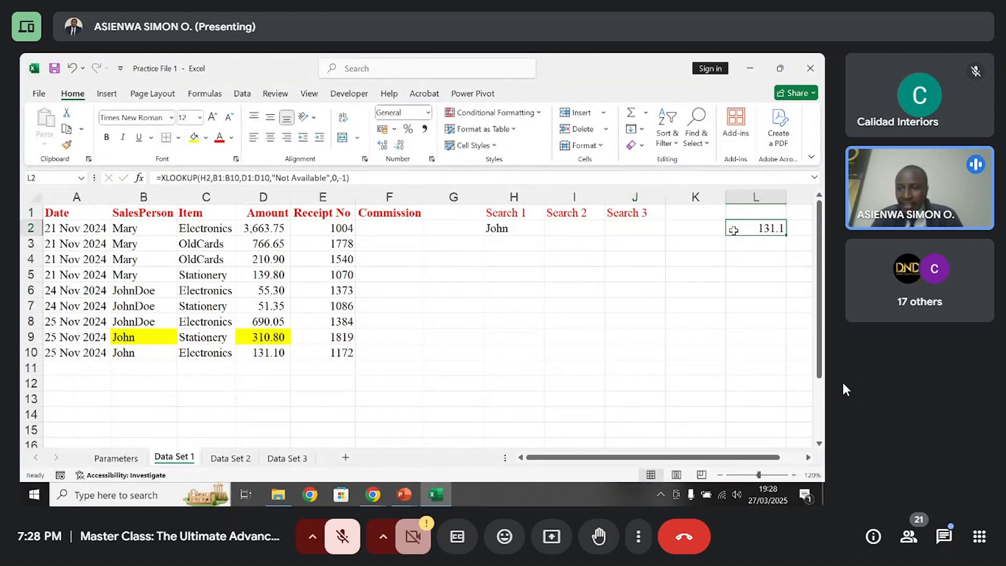
drag(725, 229, 700, 229)
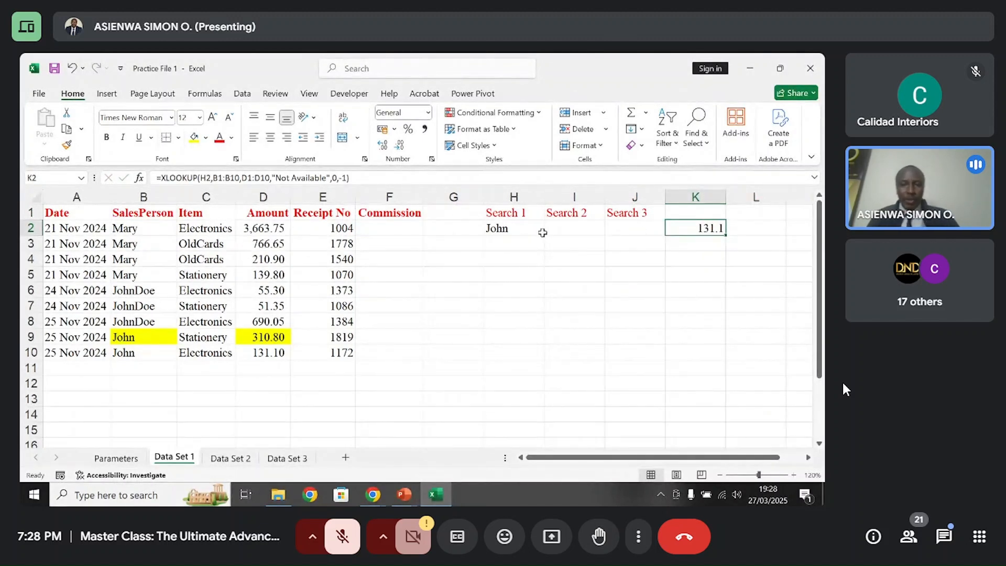
click(509, 228)
mouse_move(541, 227)
mouse_down()
mouse_move(534, 240)
mouse_move(524, 234)
mouse_up()
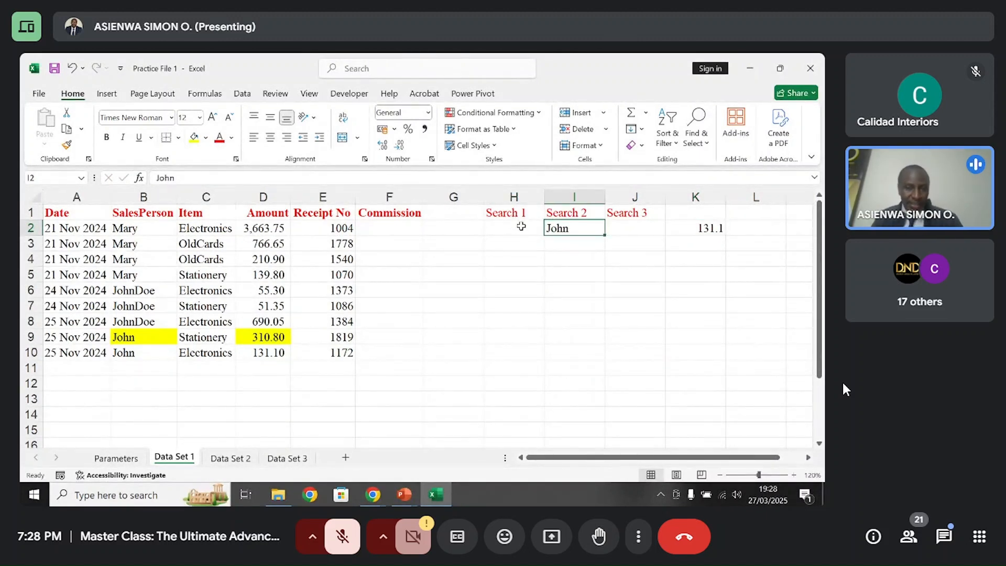
- Enter the date 25/11/2024 in H2 as the Search 1 value
click(521, 226)
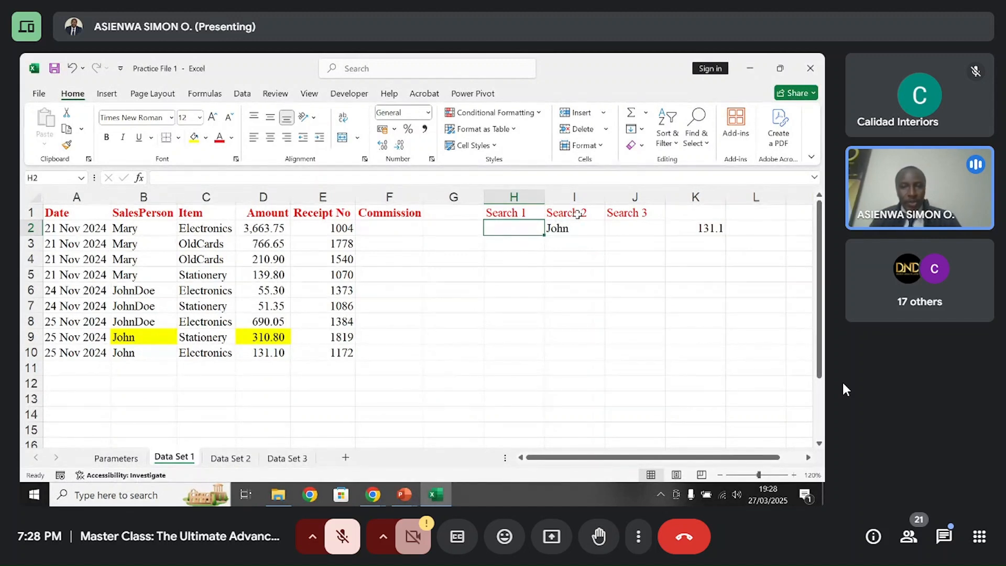
click(567, 228)
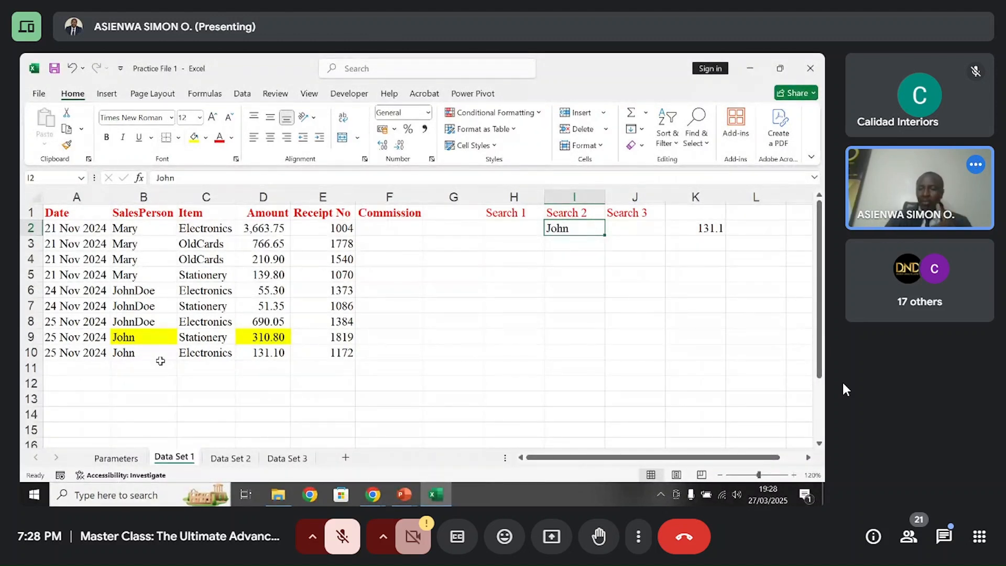
click(510, 231)
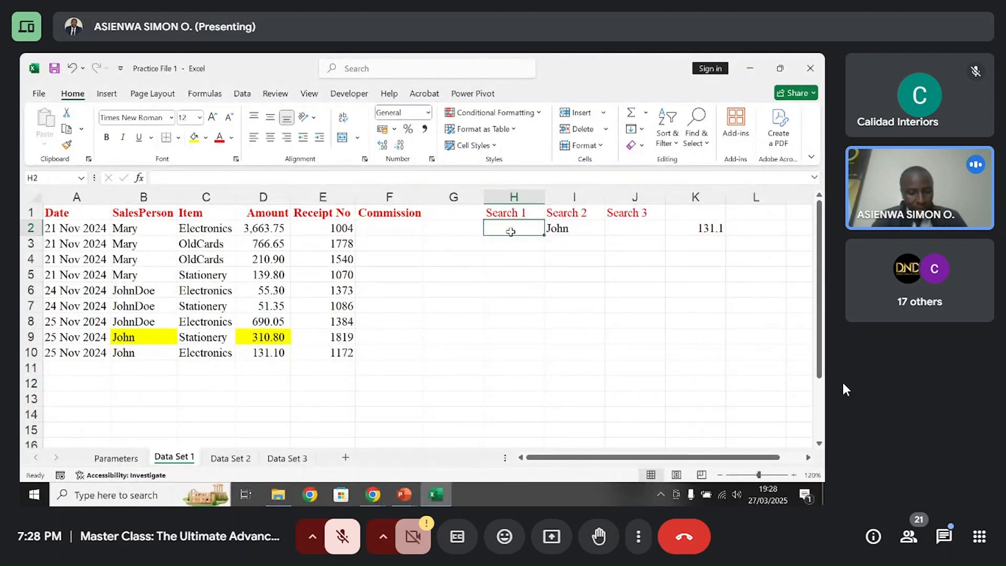
text(25/11/2025)
key(Return)
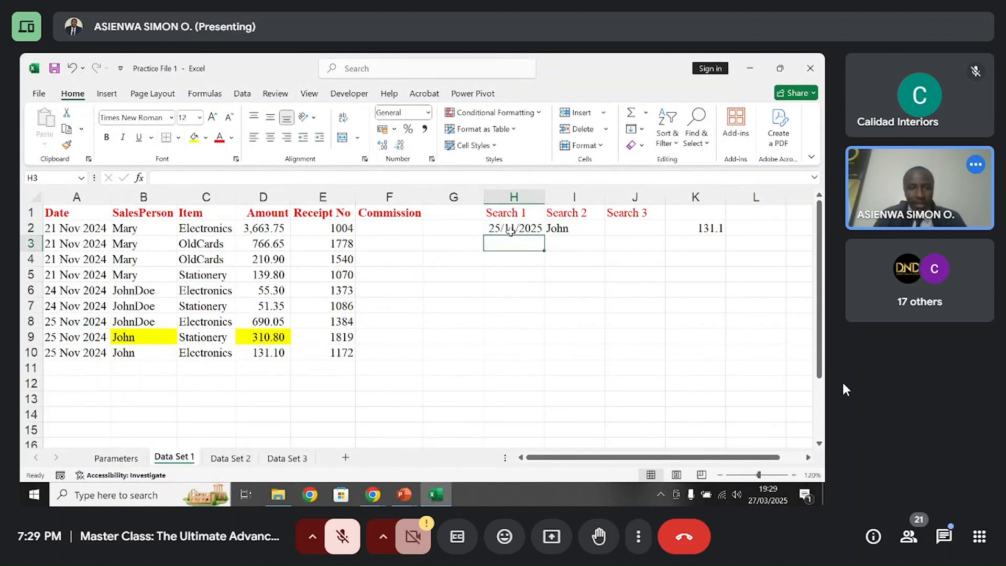
click(511, 230)
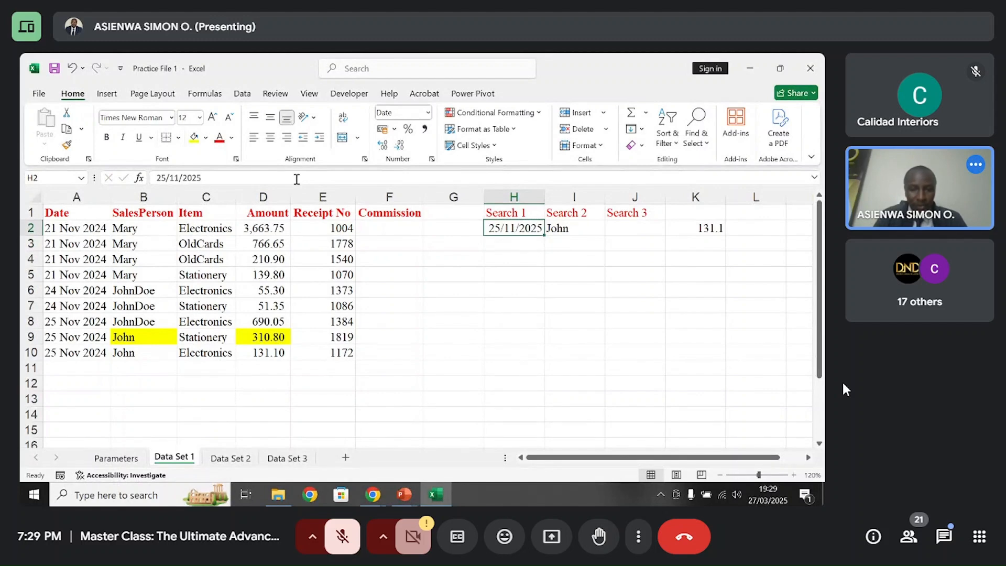
key(F2)
key(BackSpace)
text(4)
key(Return)
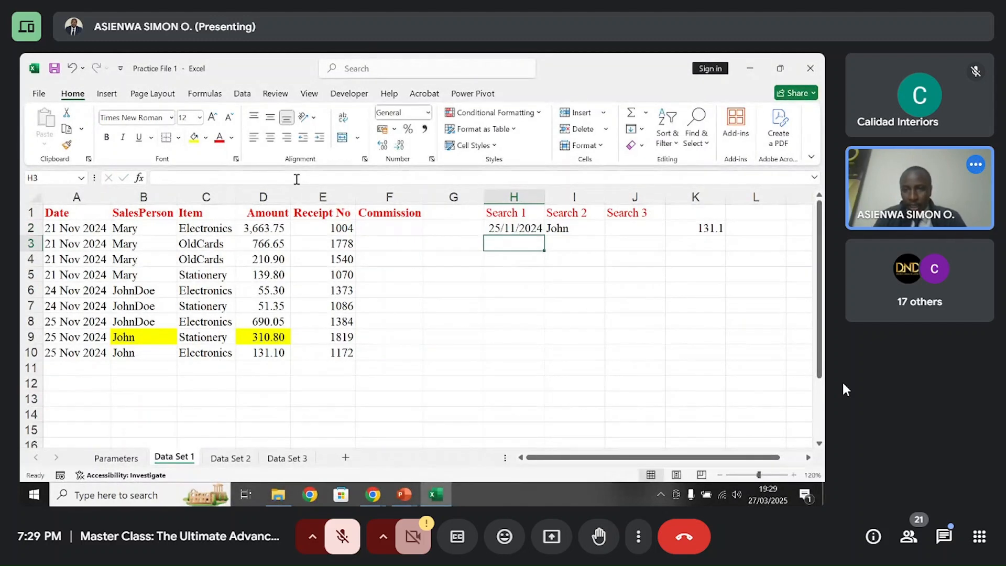
click(515, 232)
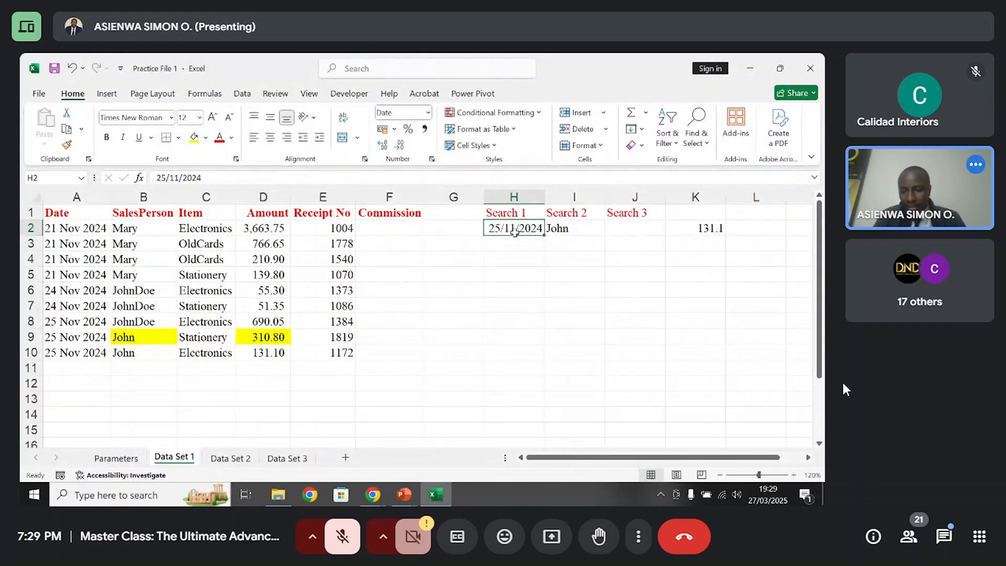
- Enter Electronics in J2 as the Search 3 value, and check the search values in row 2 against the XLOOKUP formula in K2
mouse_move(776, 502)
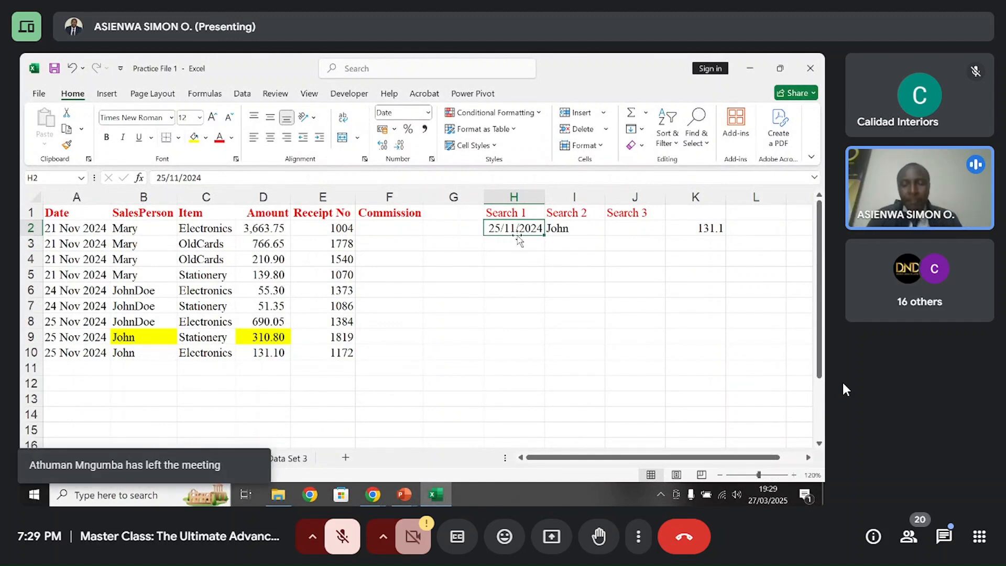
click(524, 243)
click(514, 228)
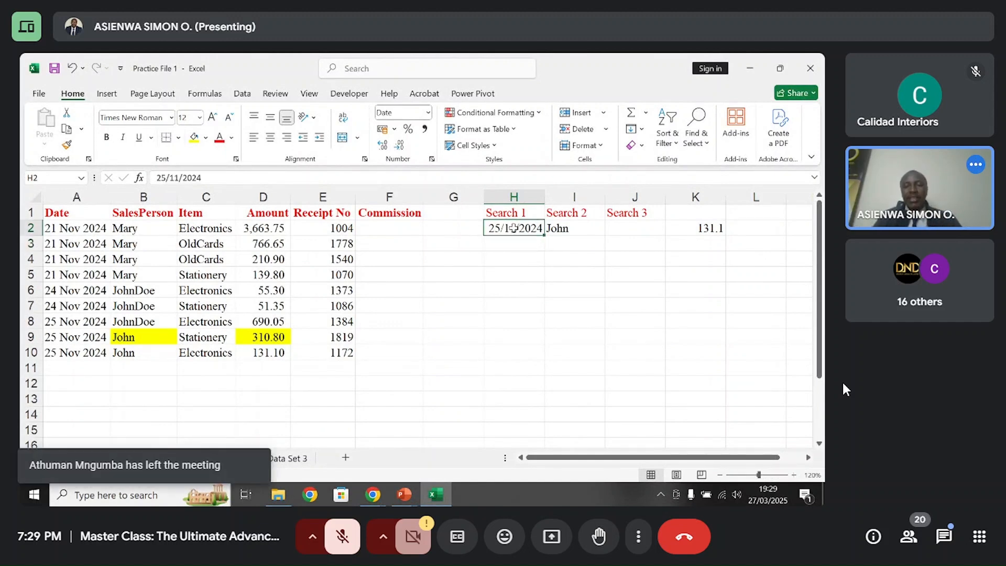
click(566, 228)
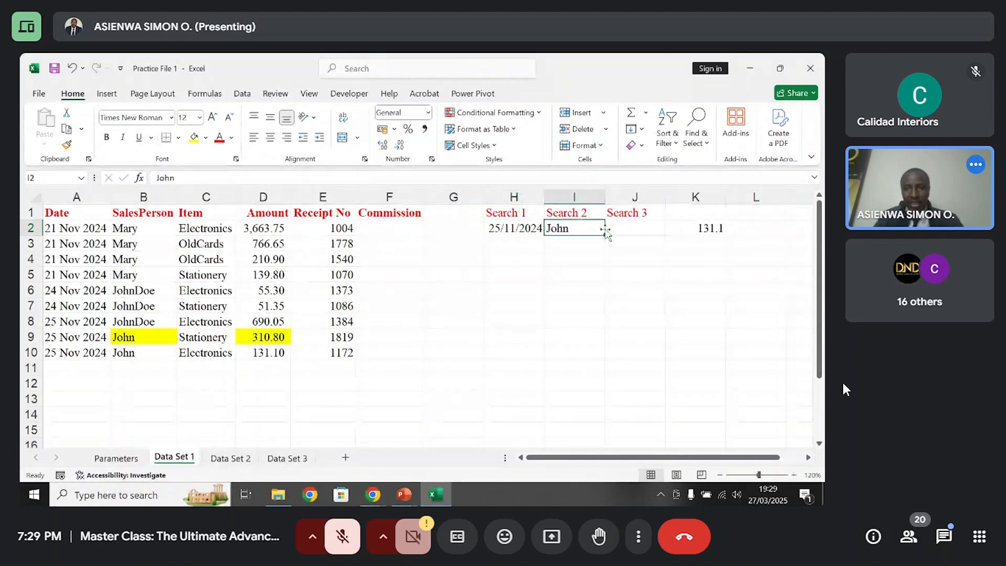
click(622, 228)
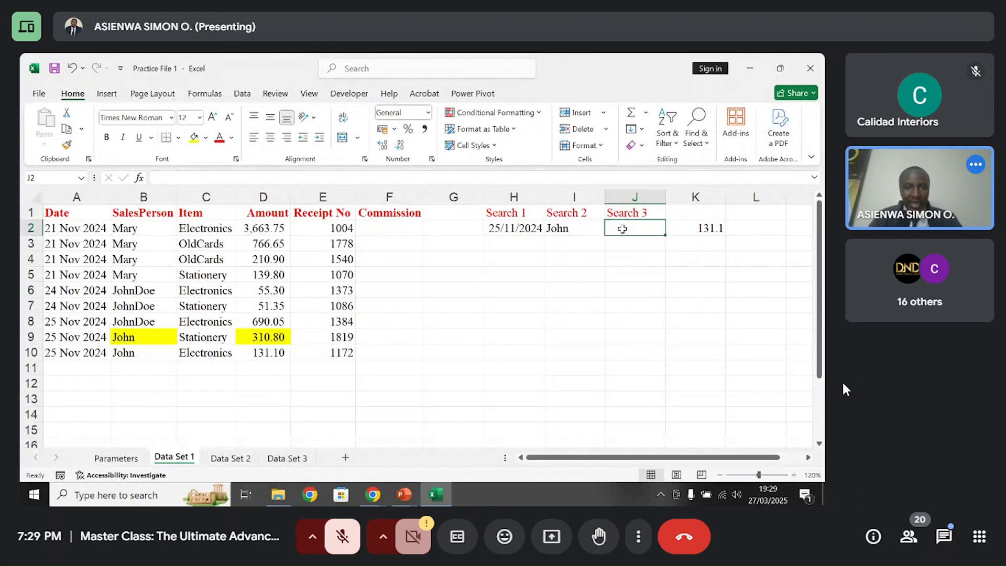
text(Elect)
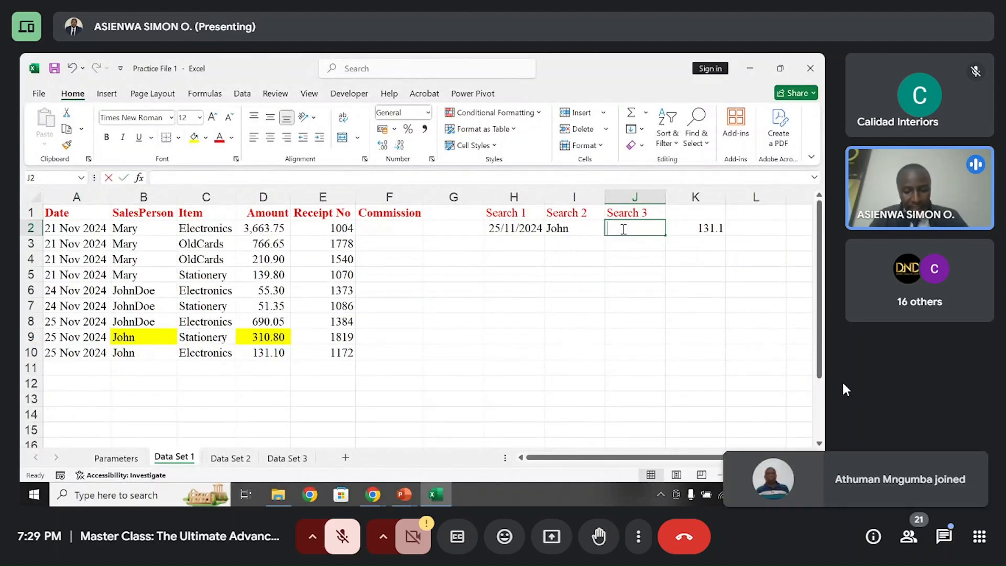
text(ronics)
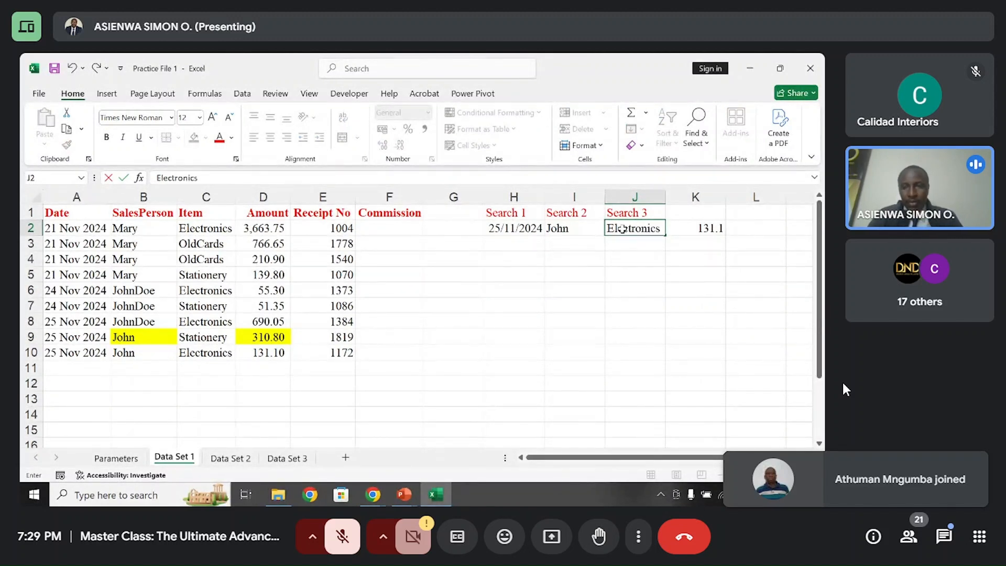
key(Return)
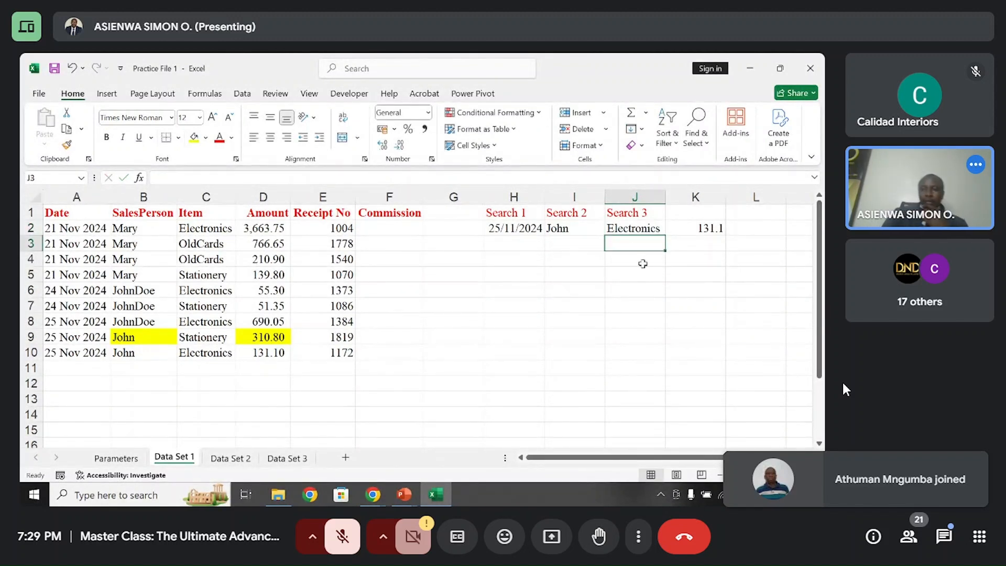
click(518, 229)
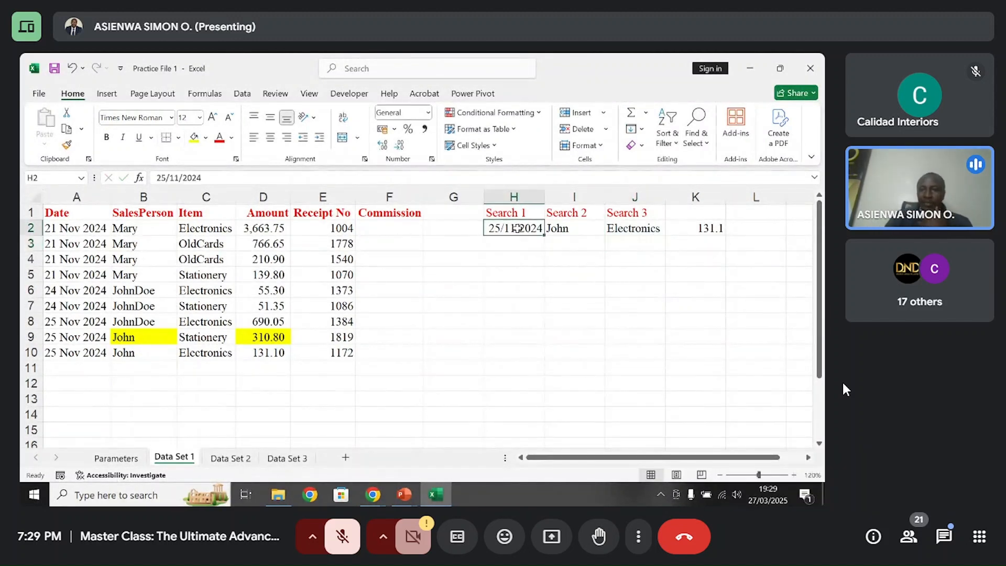
drag(538, 227, 598, 229)
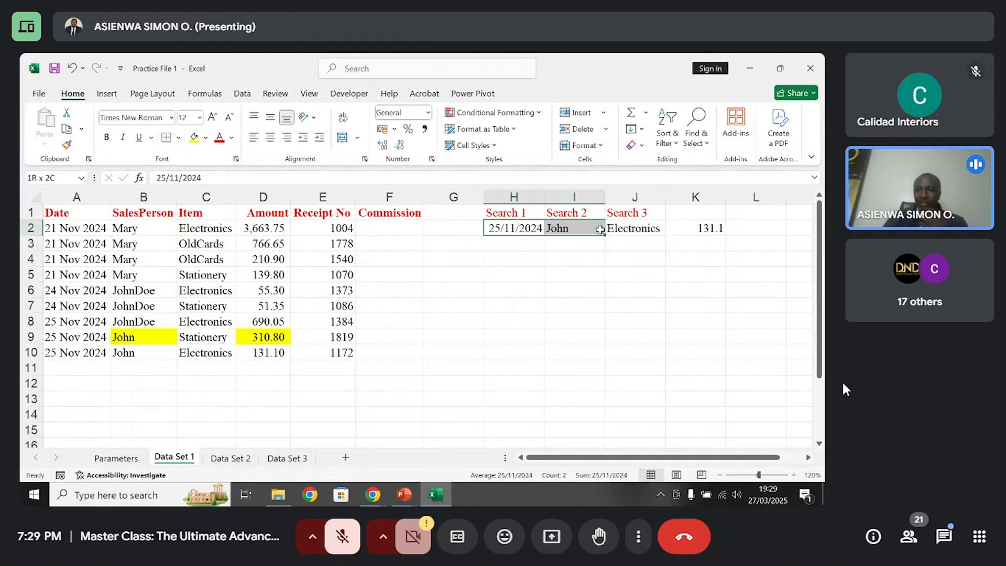
click(674, 230)
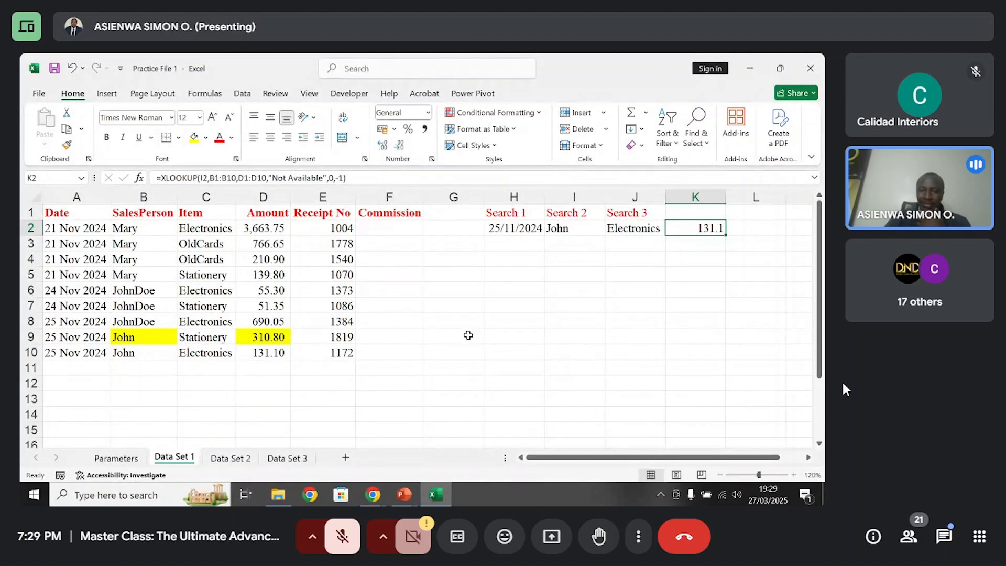
- Fill the date, salesperson and item in A9:C9 with yellow and the matching amount in D9 with green
drag(92, 337, 204, 338)
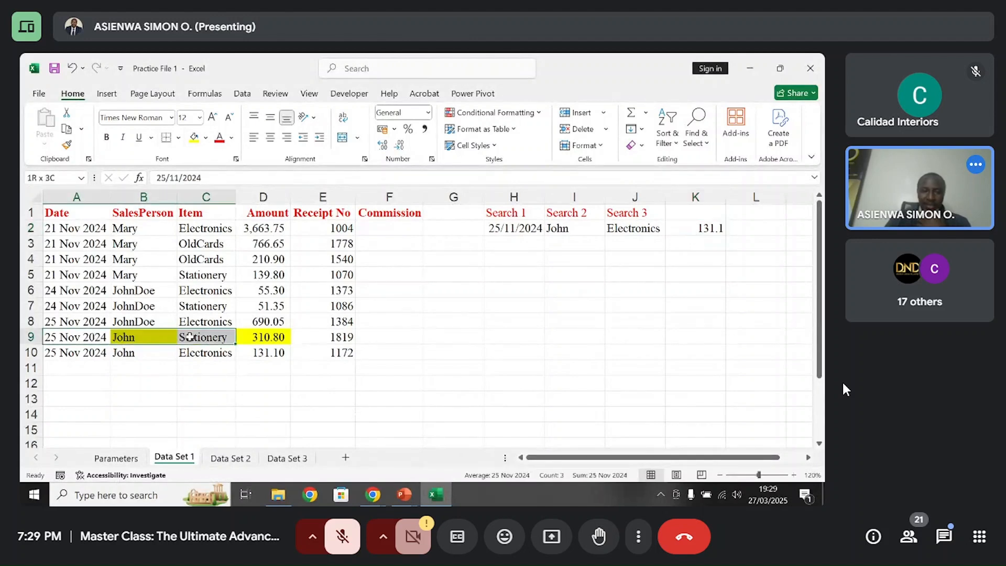
click(194, 138)
click(271, 336)
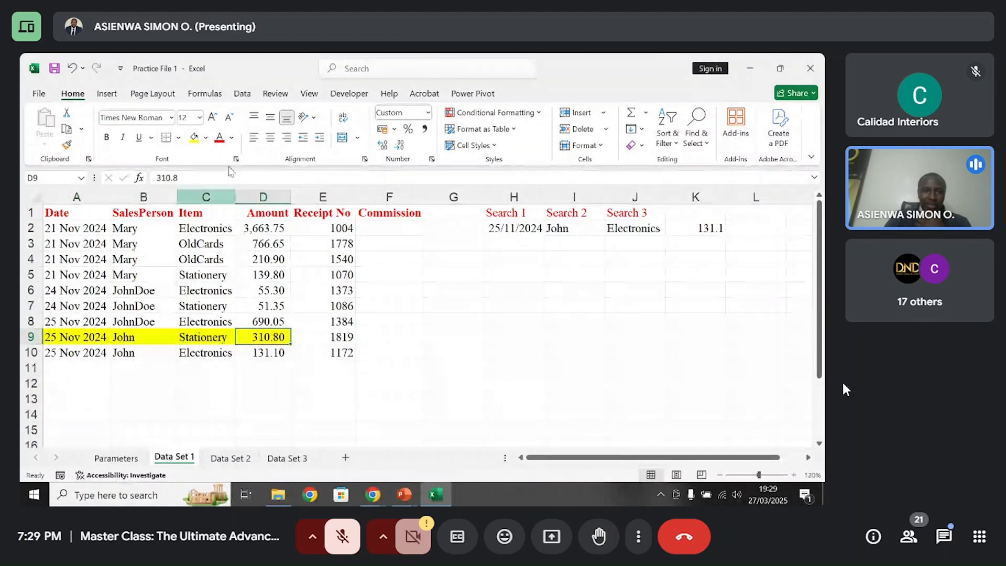
click(206, 138)
click(284, 325)
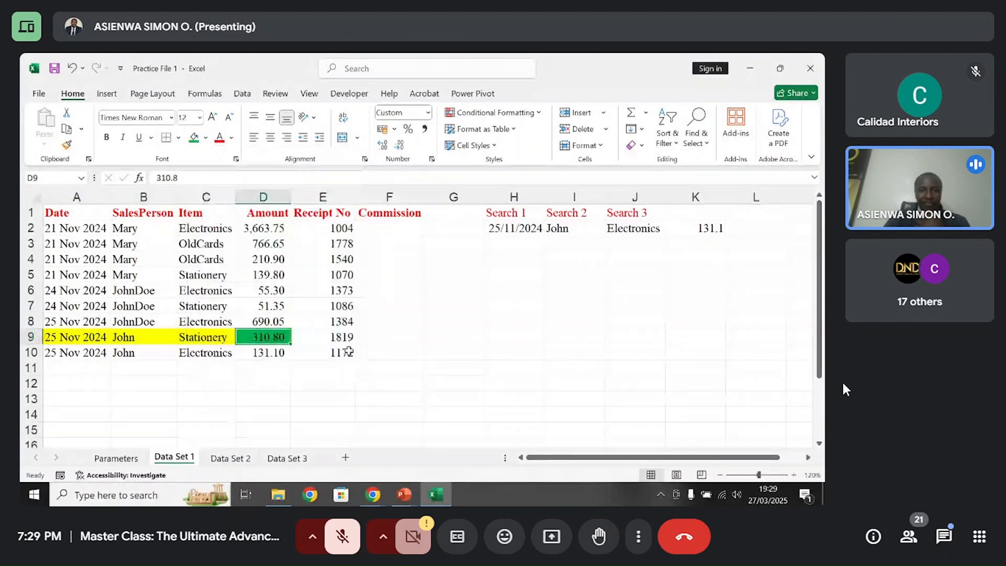
drag(50, 338, 259, 336)
click(89, 336)
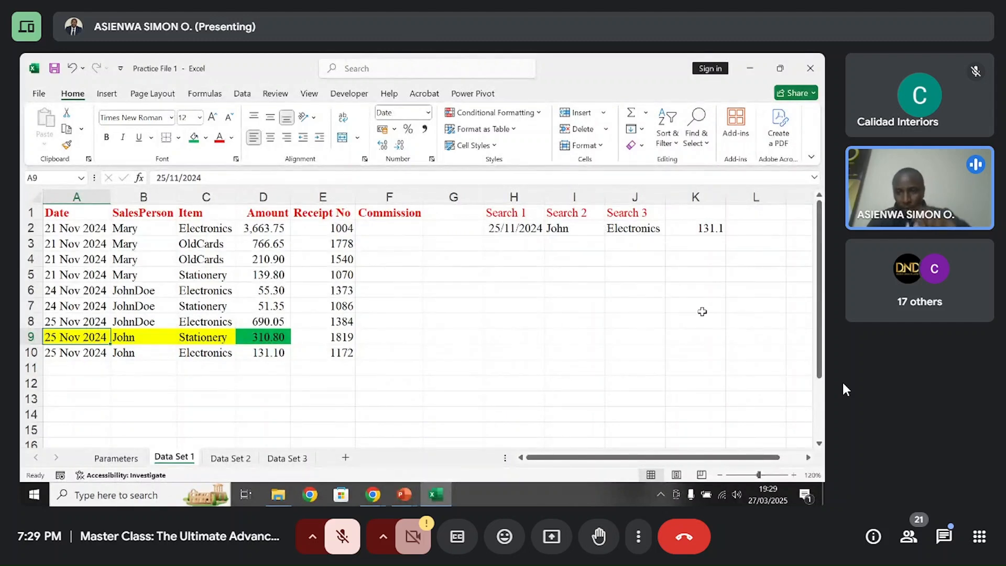
drag(758, 457, 792, 461)
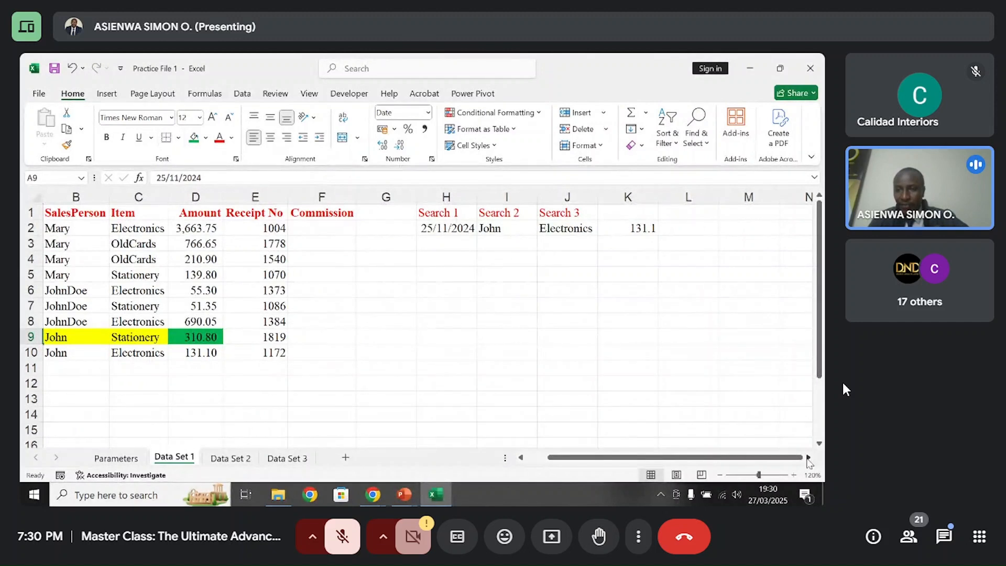
- Examine the existing XLOOKUP formula in K2 and compare its ranges with the columns of the sales table
click(809, 458)
click(586, 231)
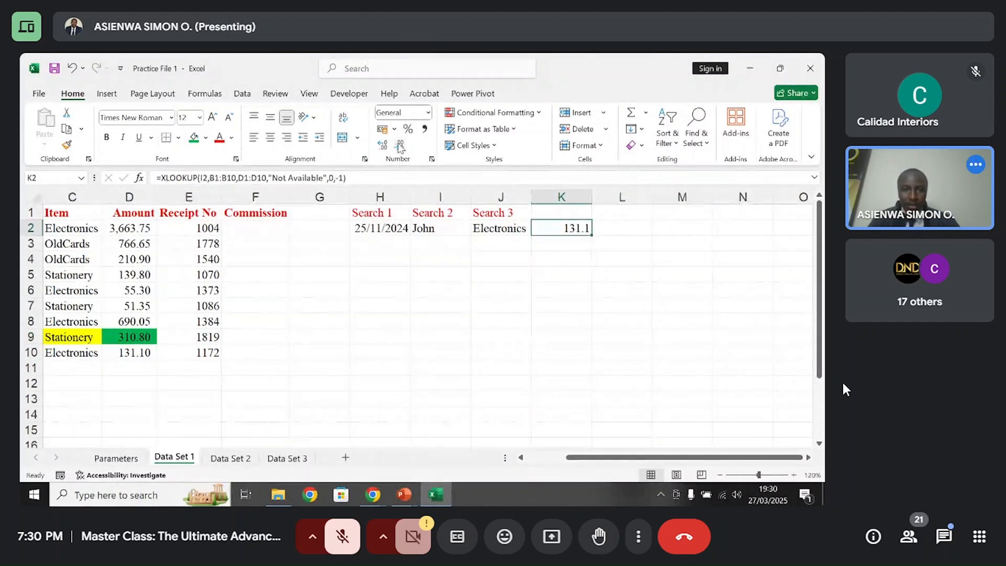
click(390, 174)
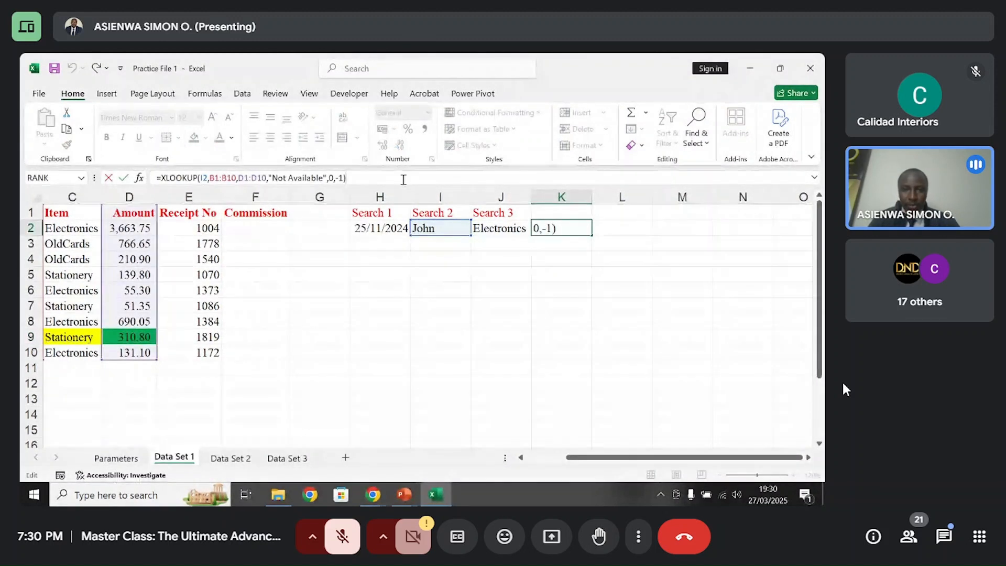
click(564, 229)
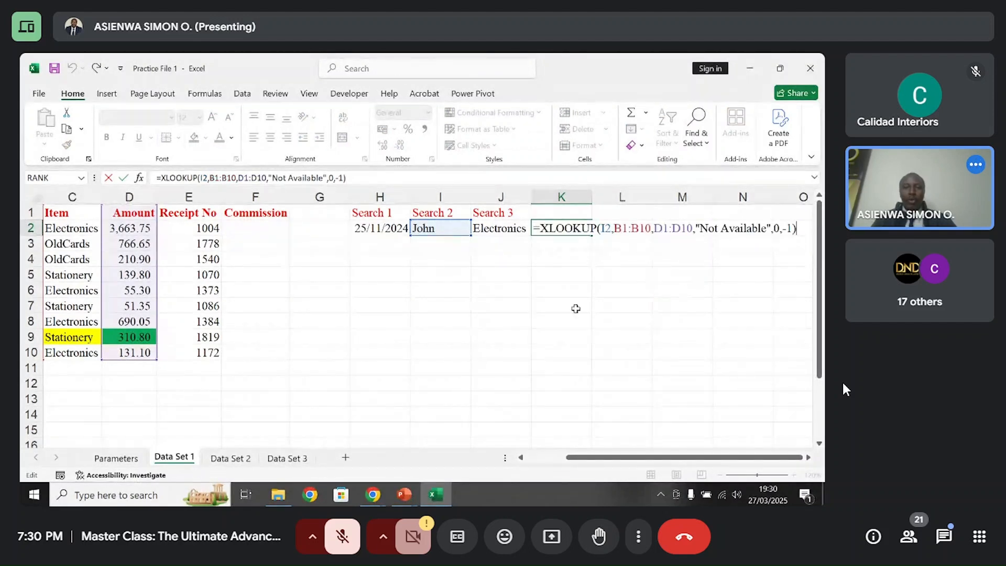
drag(587, 457, 569, 458)
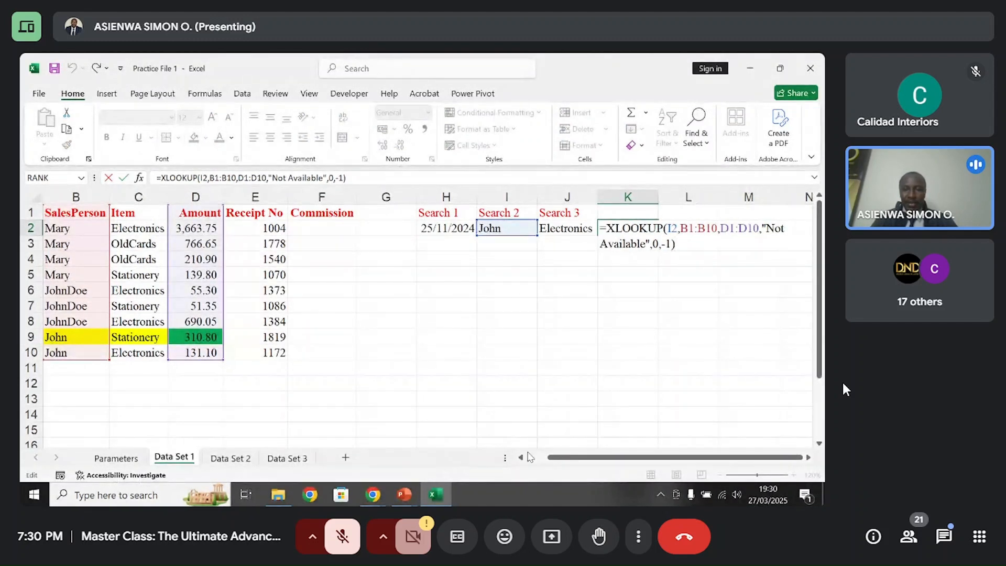
drag(555, 458, 534, 458)
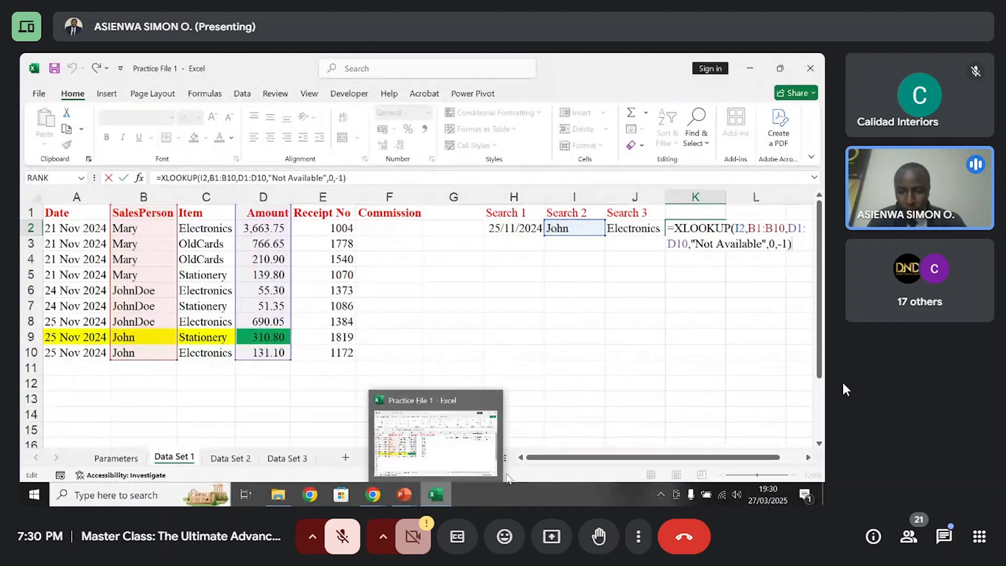
drag(532, 458, 548, 461)
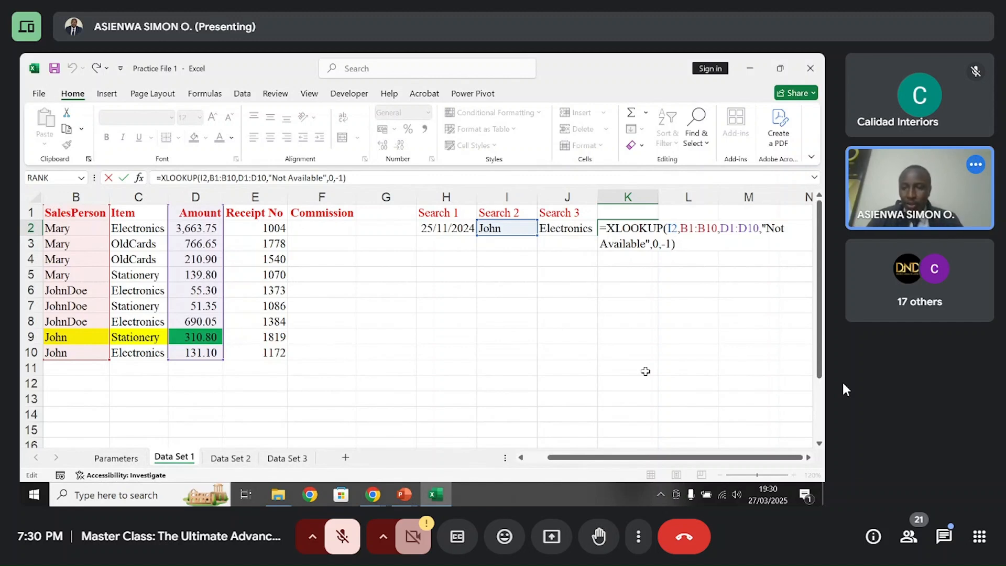
key(Return)
- Replace the formula in K2 with a new XLOOKUP whose lookup value joins the three search cells as H2&I2&J2
click(632, 228)
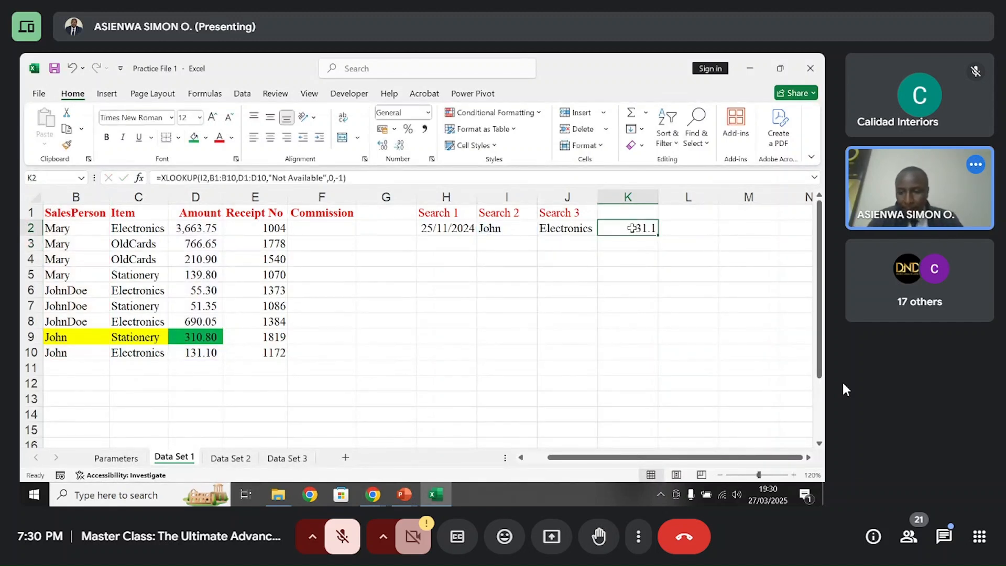
key(Delete)
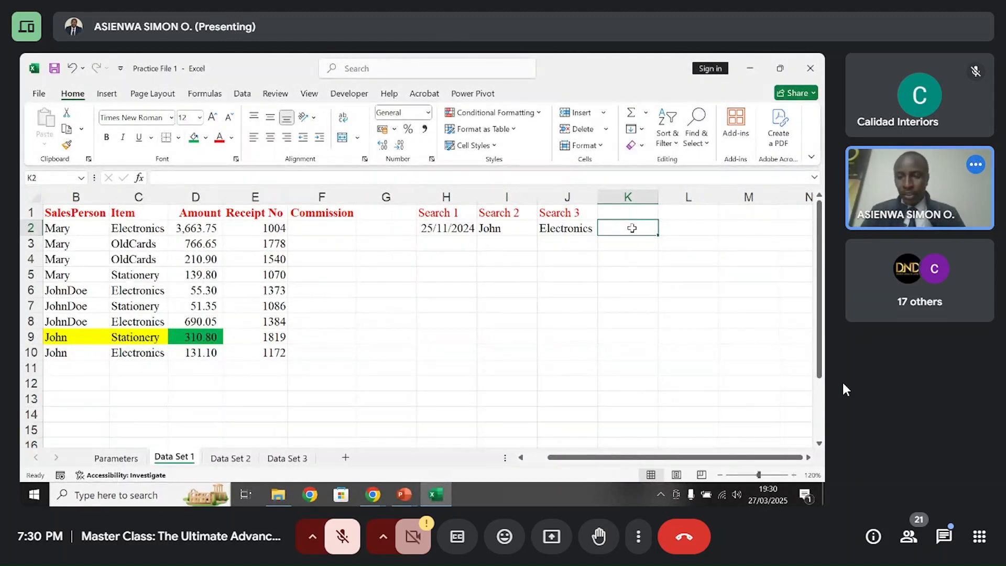
text(=)
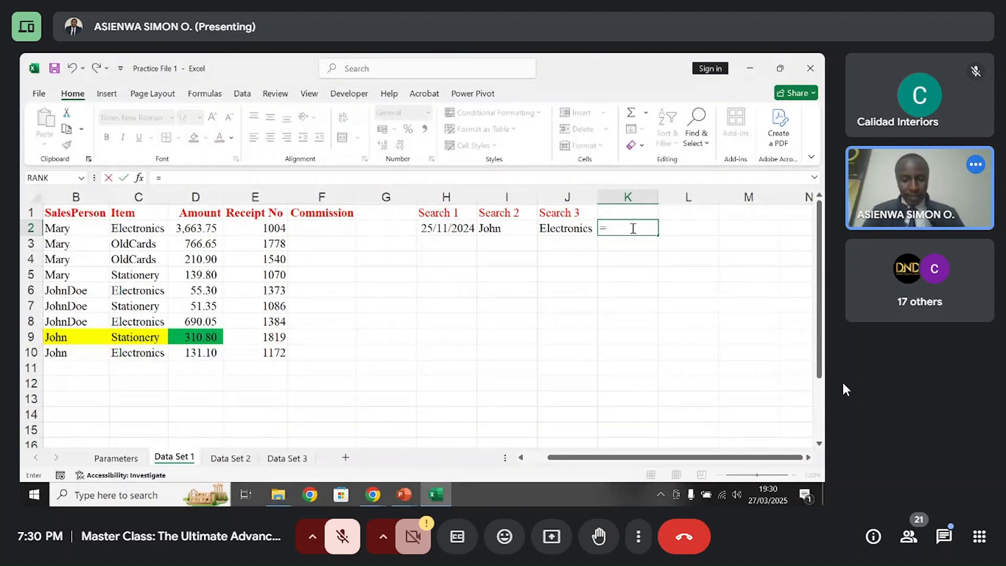
text(xlo)
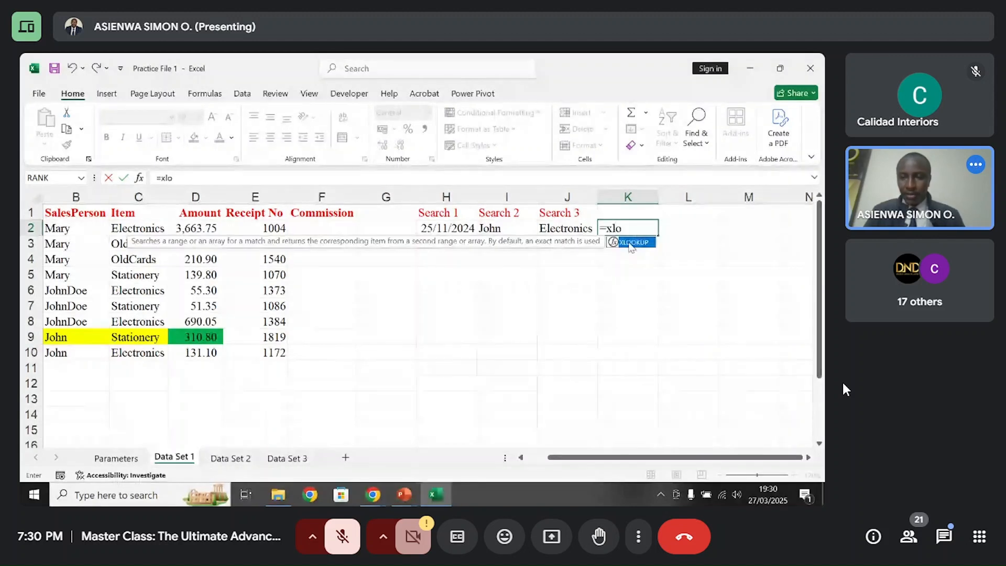
key(Tab)
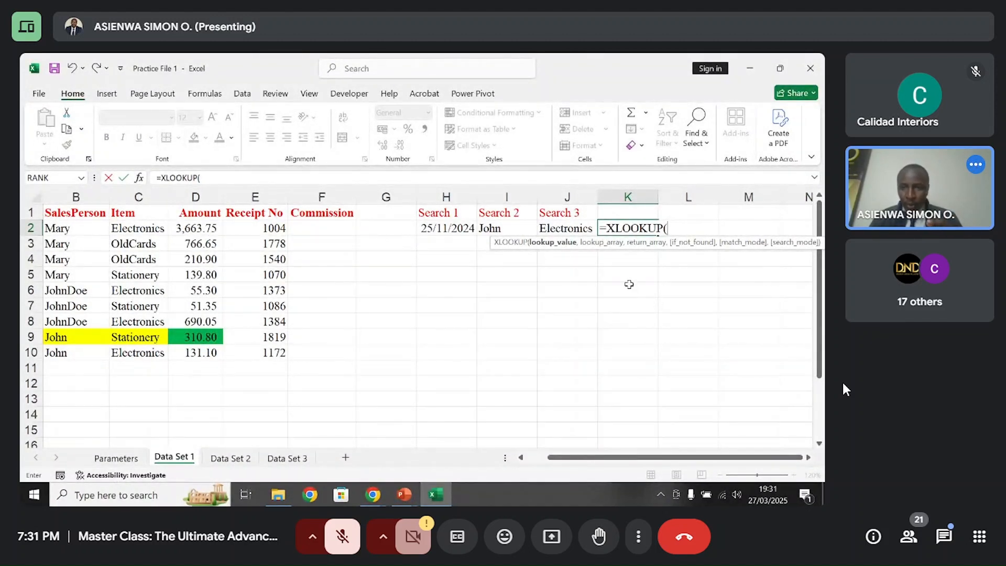
click(449, 230)
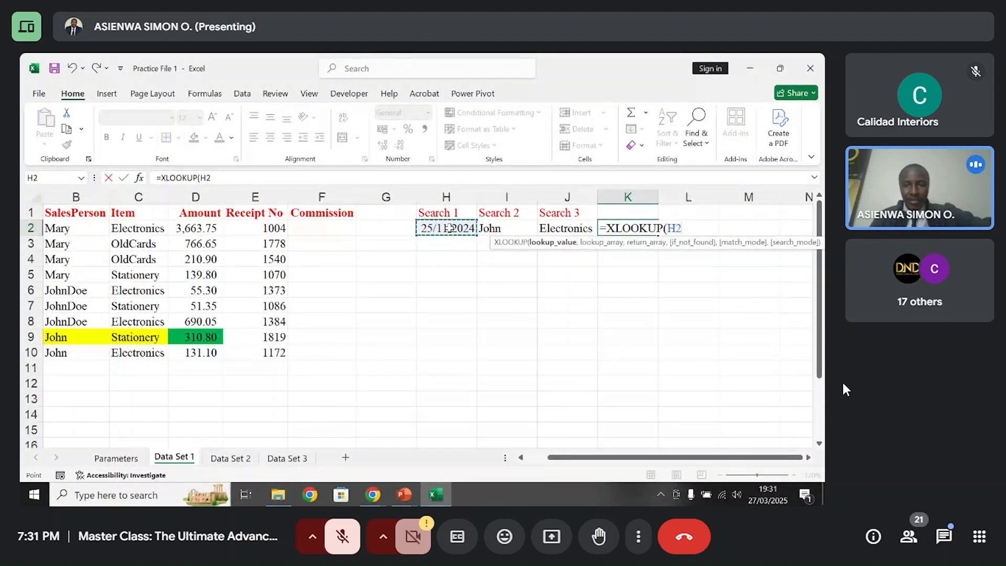
text(&)
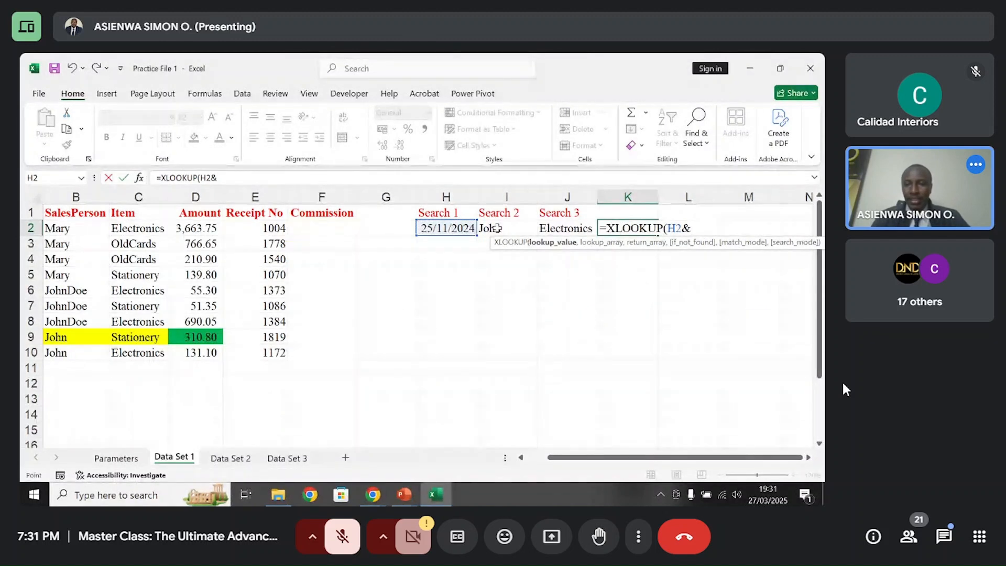
click(496, 228)
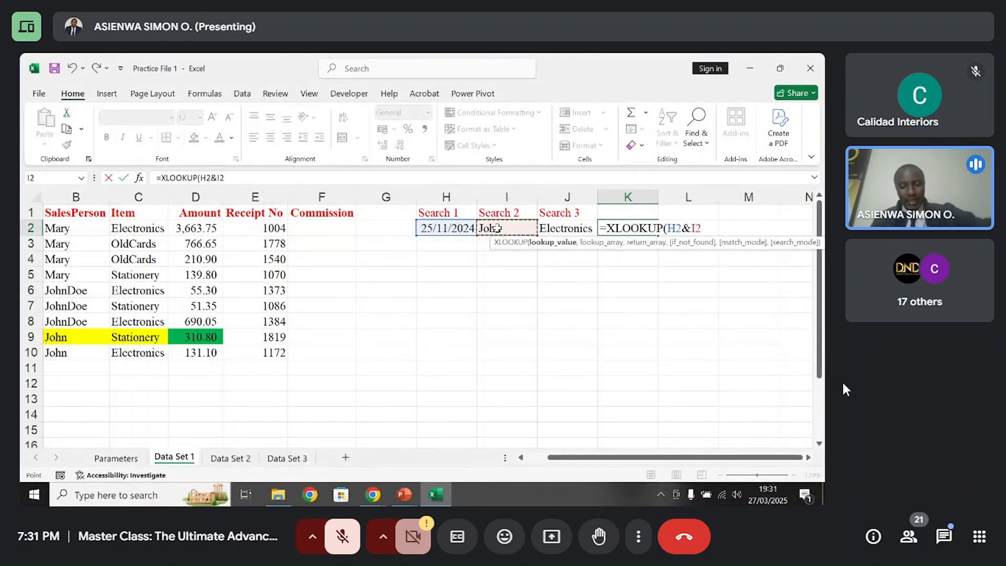
text(&)
click(549, 226)
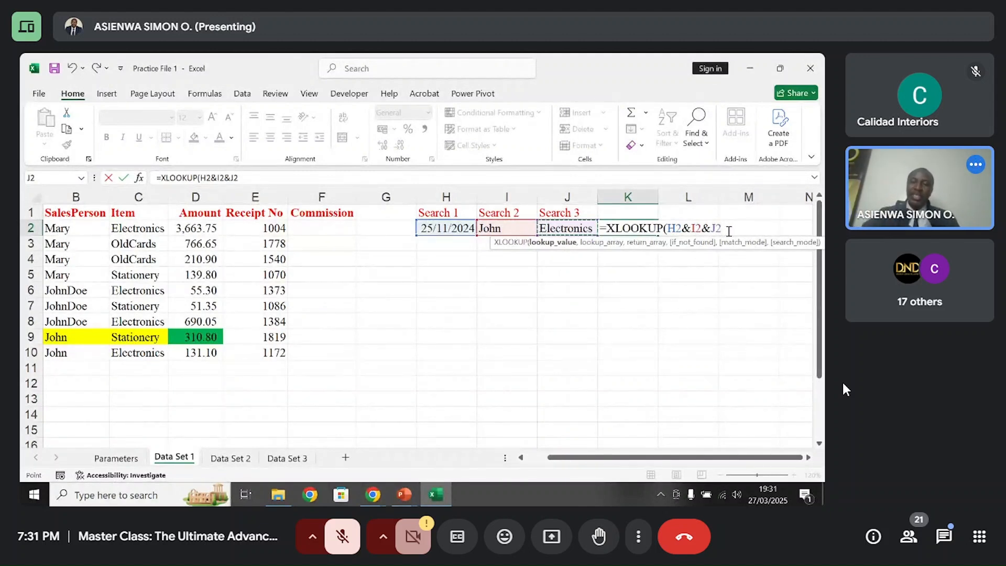
text(,)
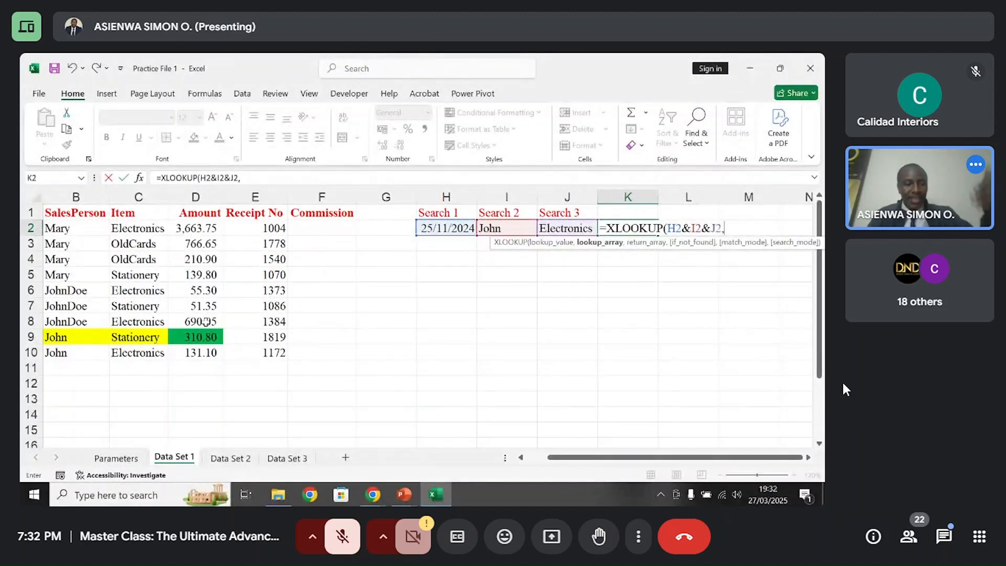
- Set the XLOOKUP's lookup array to the joined date, salesperson and item columns, A1:A10&B1:B10&C1:C10
drag(604, 457, 603, 457)
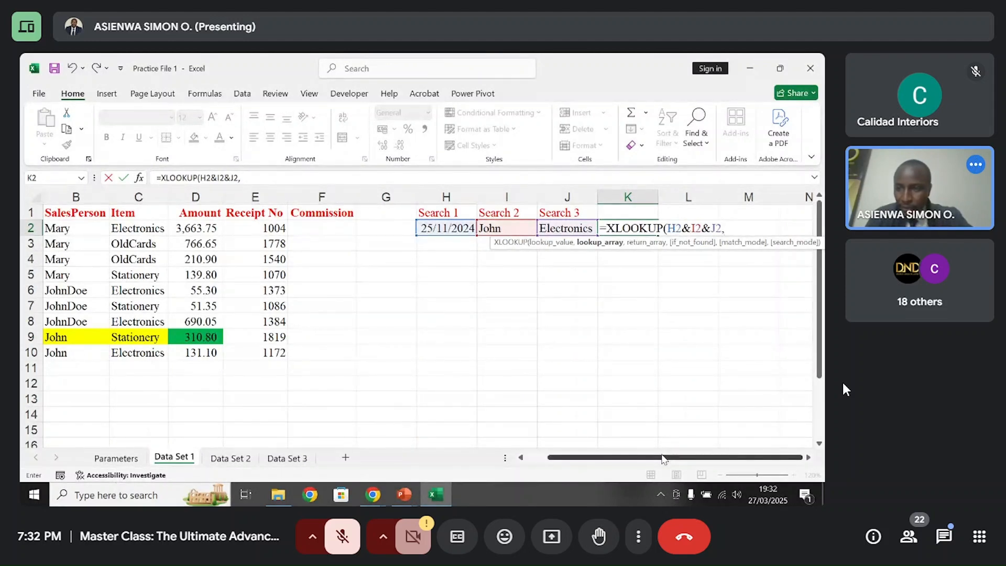
drag(663, 459, 641, 459)
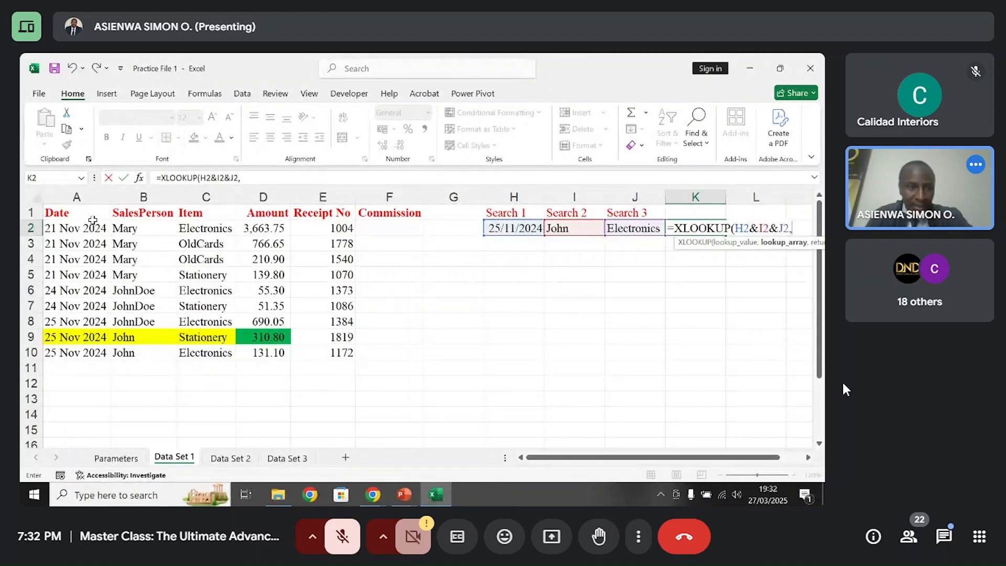
drag(91, 212, 88, 352)
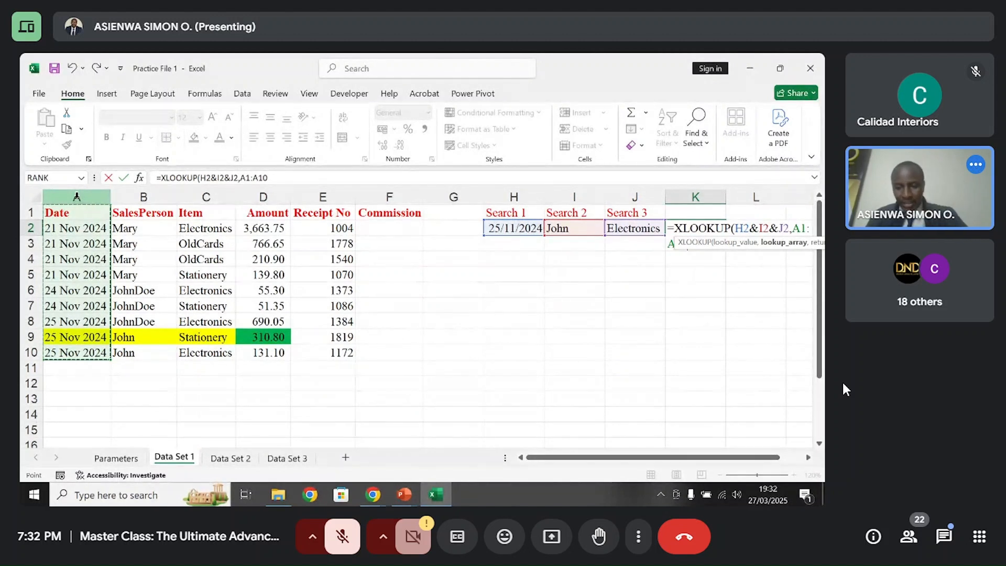
drag(612, 464, 630, 460)
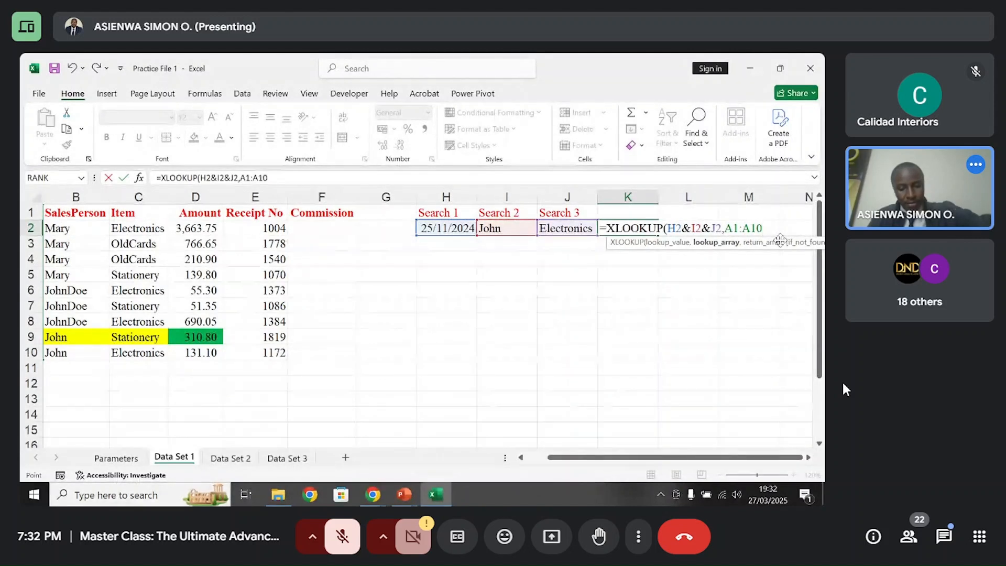
text(&)
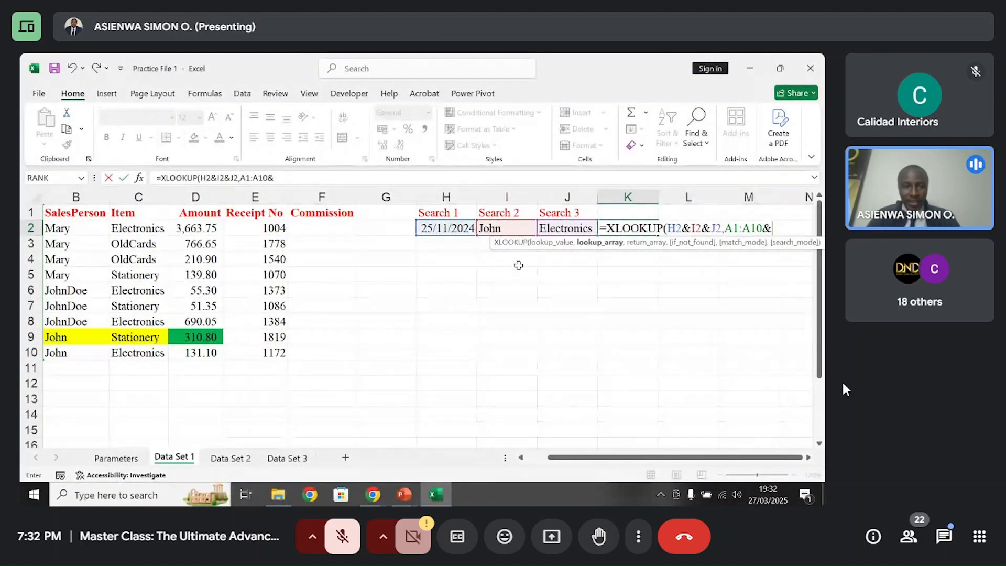
drag(74, 212, 70, 352)
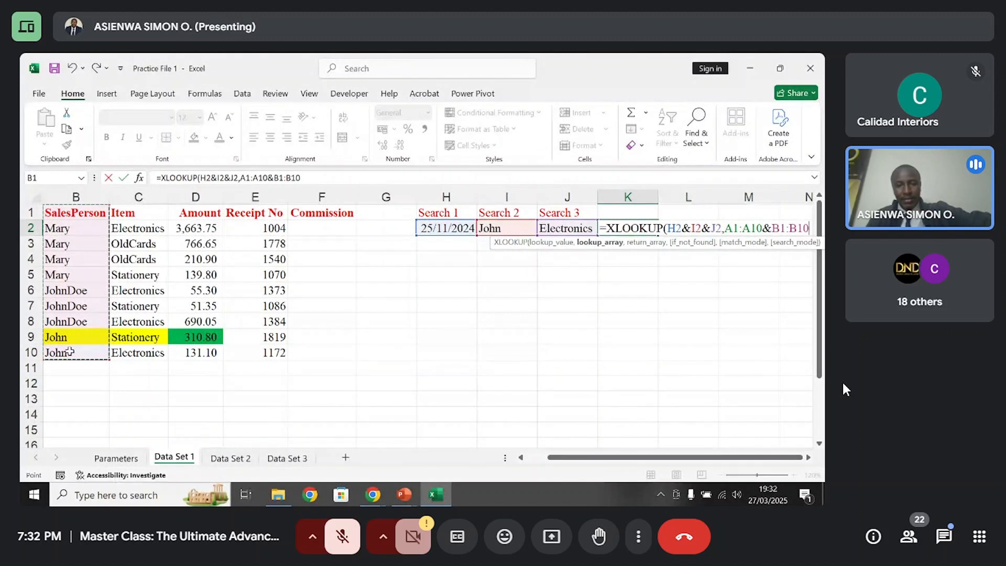
text(&)
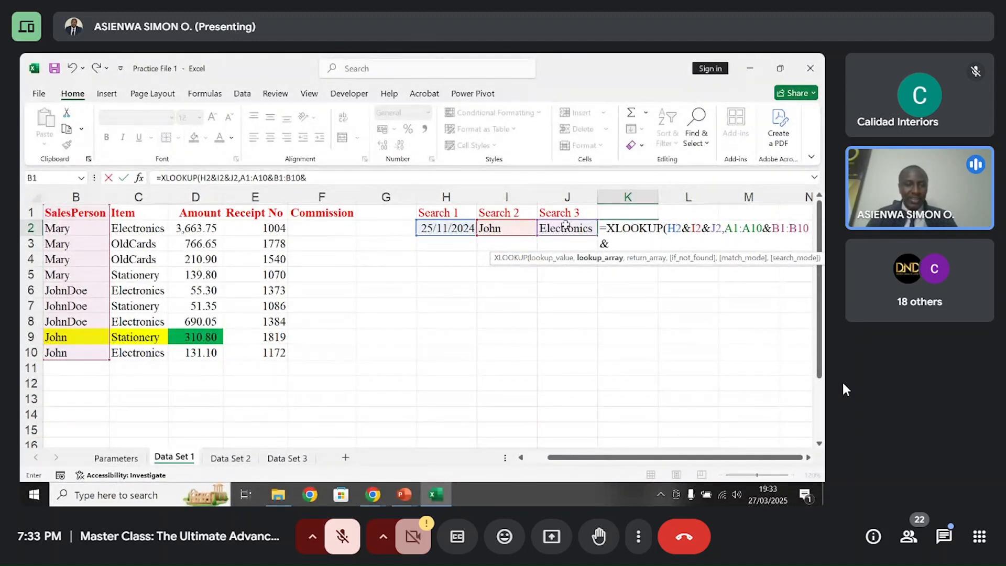
drag(138, 213, 139, 354)
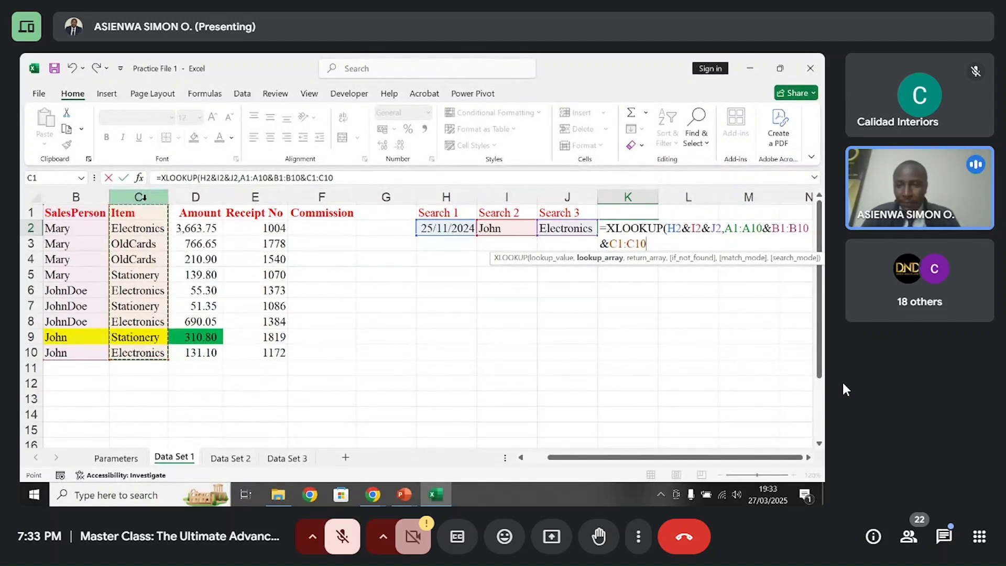
text(,)
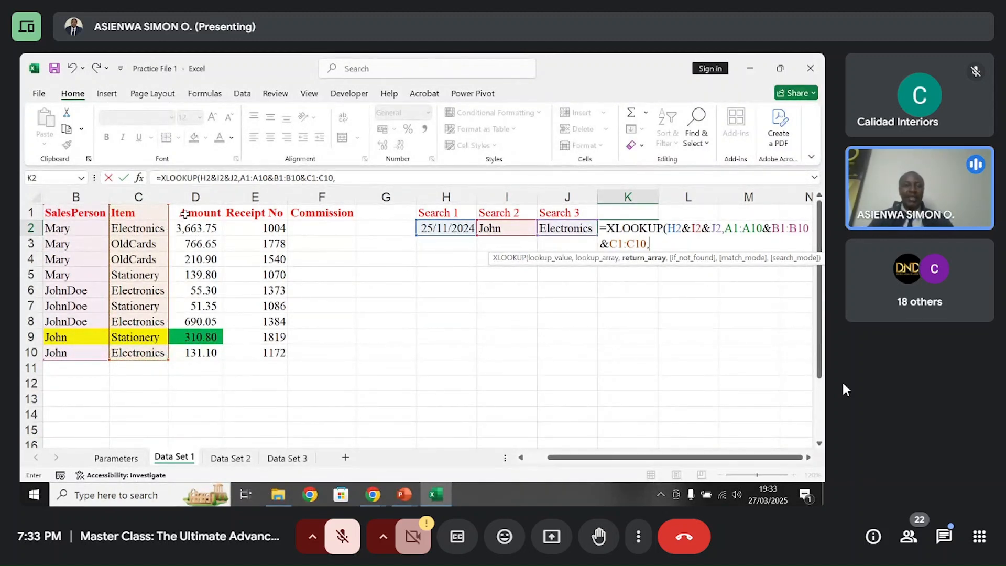
click(210, 212)
drag(211, 212, 203, 353)
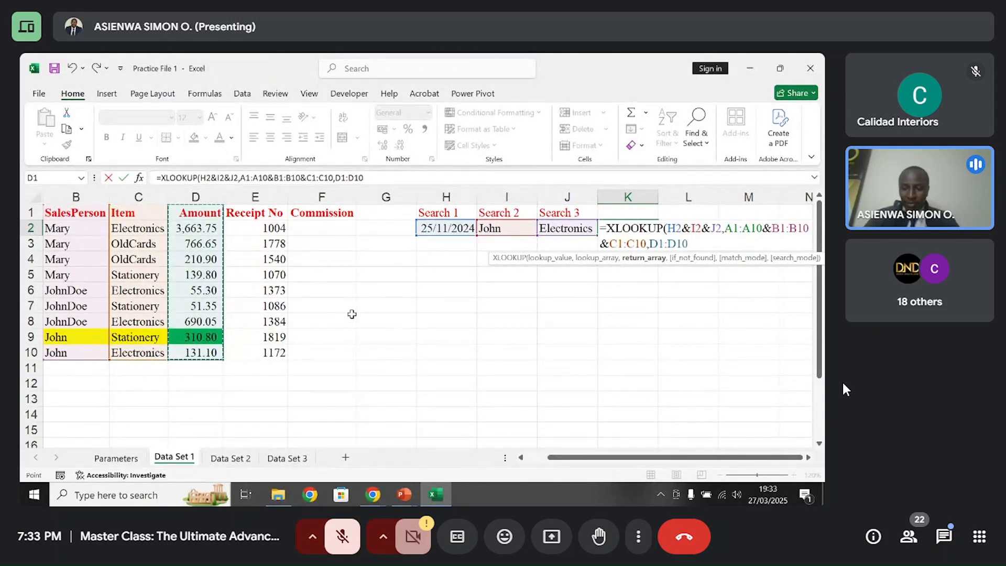
key(BackSpace)
key(BackSpace)
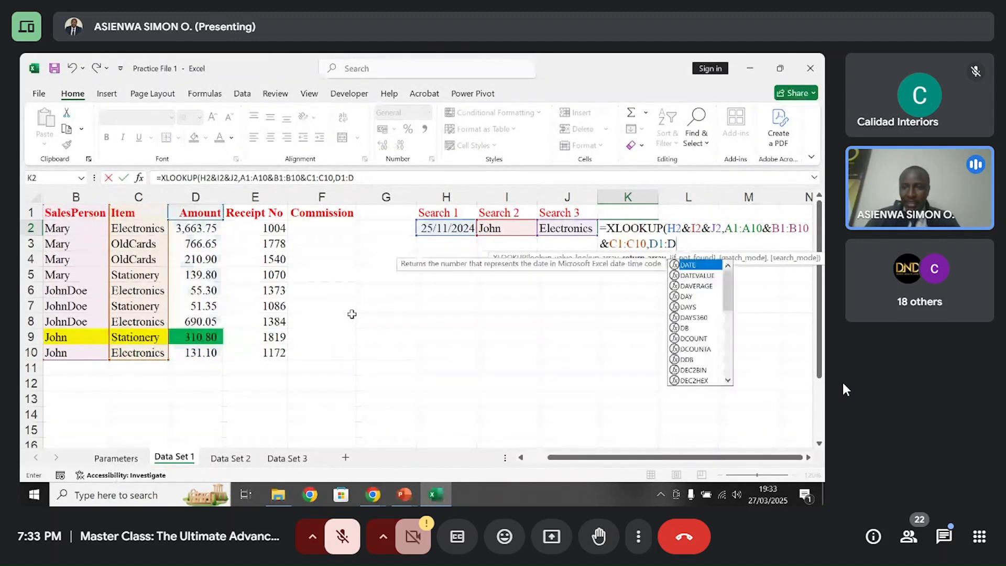
key(BackSpace)
key(BackSpace)
key(BackSpace)
key(BackSpace)
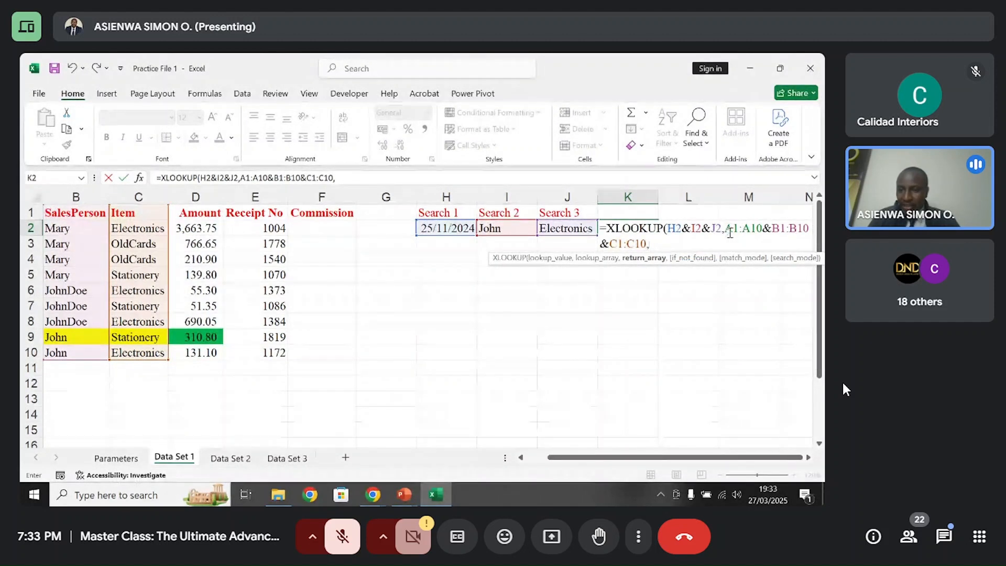
drag(726, 230, 648, 245)
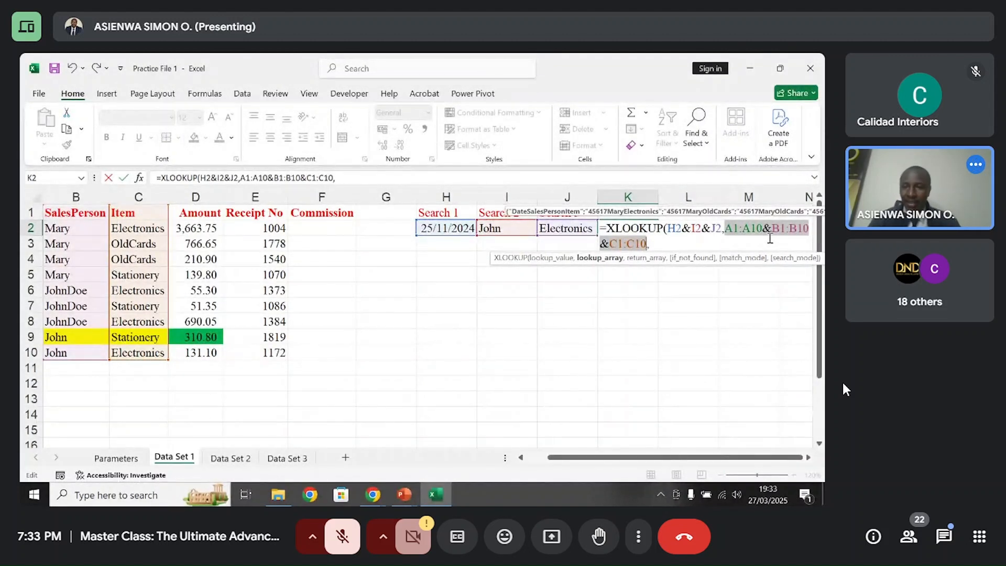
click(685, 246)
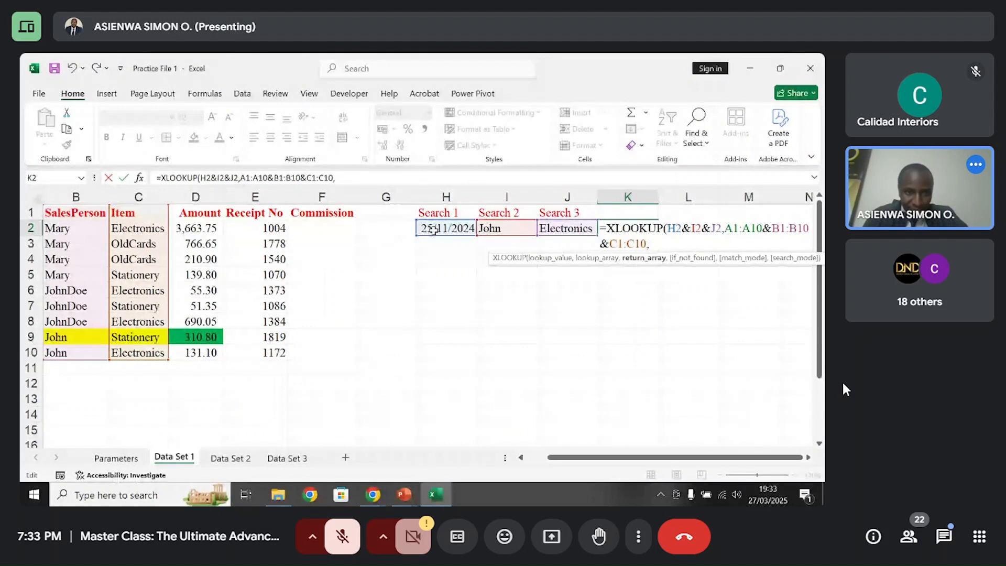
- Set the return array to the amounts in D1:D10, leave out the optional arguments, and complete the XLOOKUP formula in K2
drag(212, 214, 212, 354)
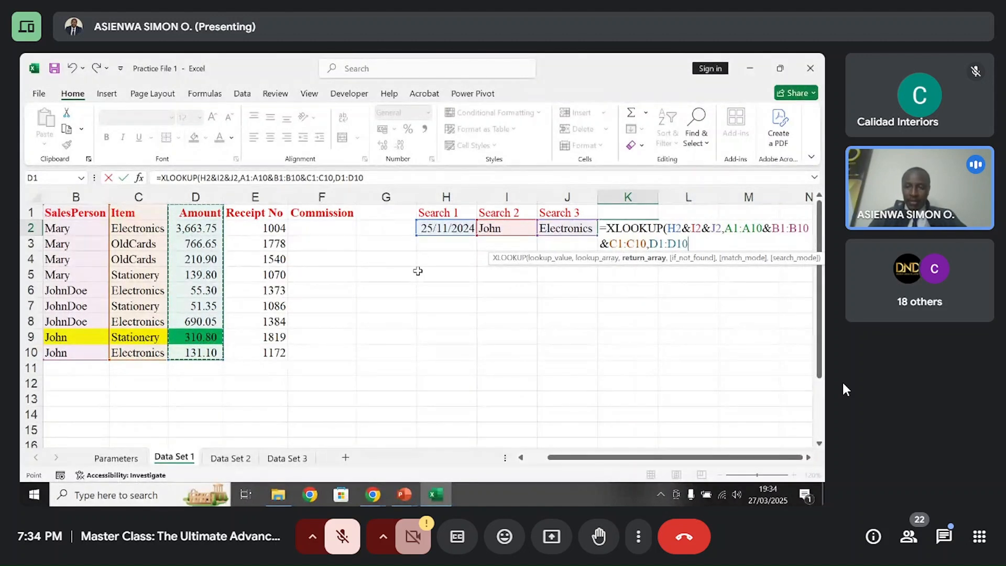
text(,)
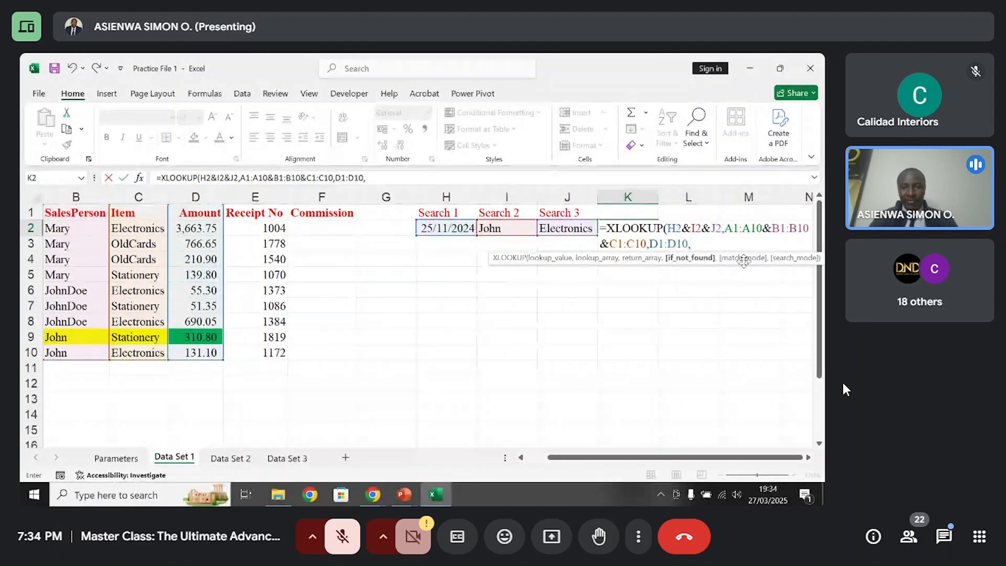
key(BackSpace)
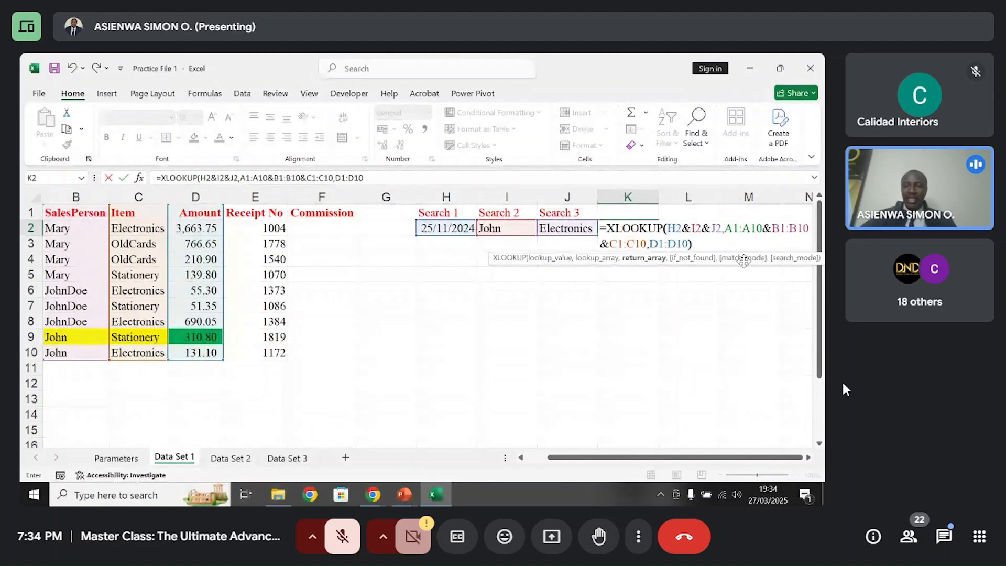
text())
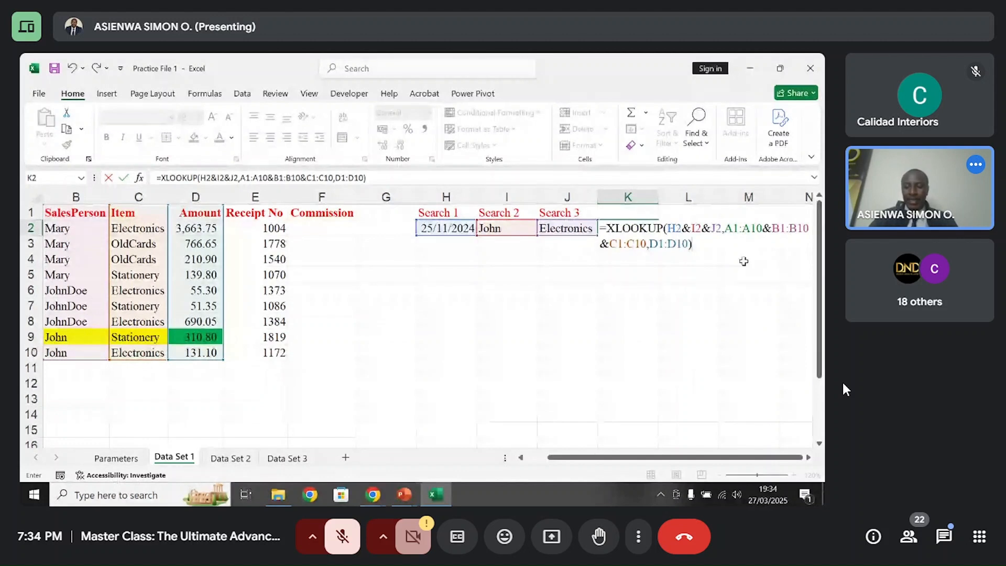
key(Return)
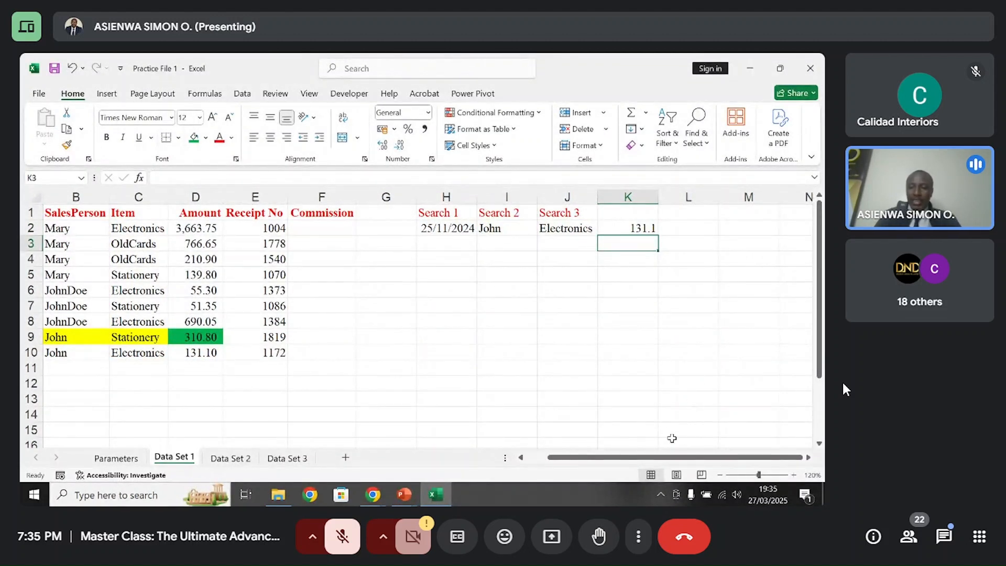
- Examine the date, salesperson and item columns used by the XLOOKUP and the matching amount in D10
drag(678, 458, 656, 458)
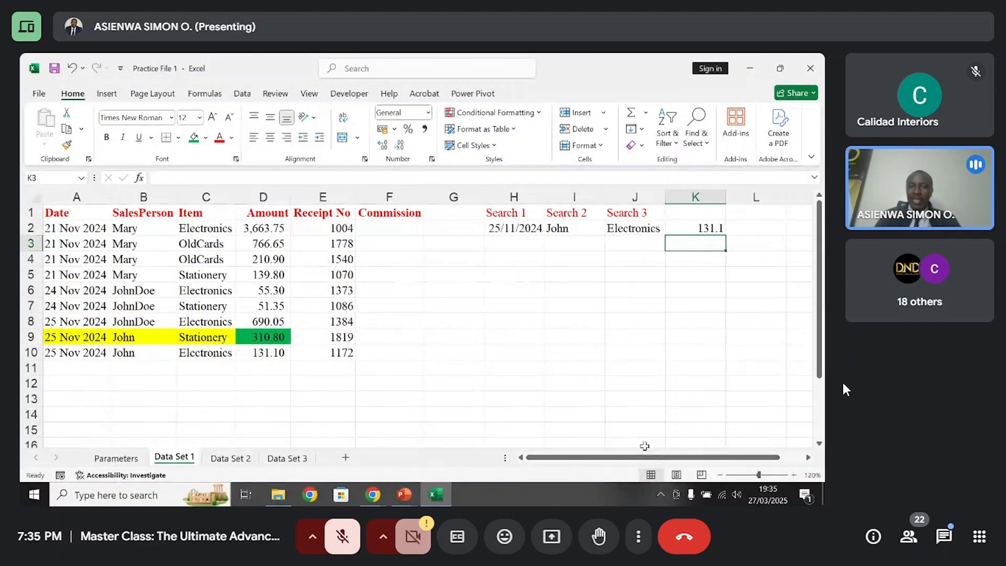
click(76, 213)
drag(76, 212, 76, 353)
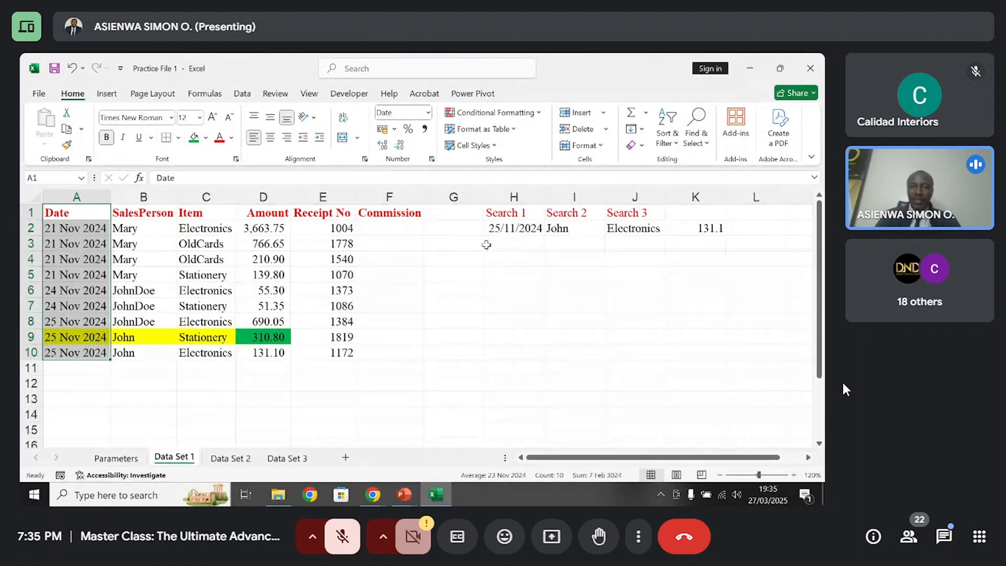
drag(153, 213, 145, 349)
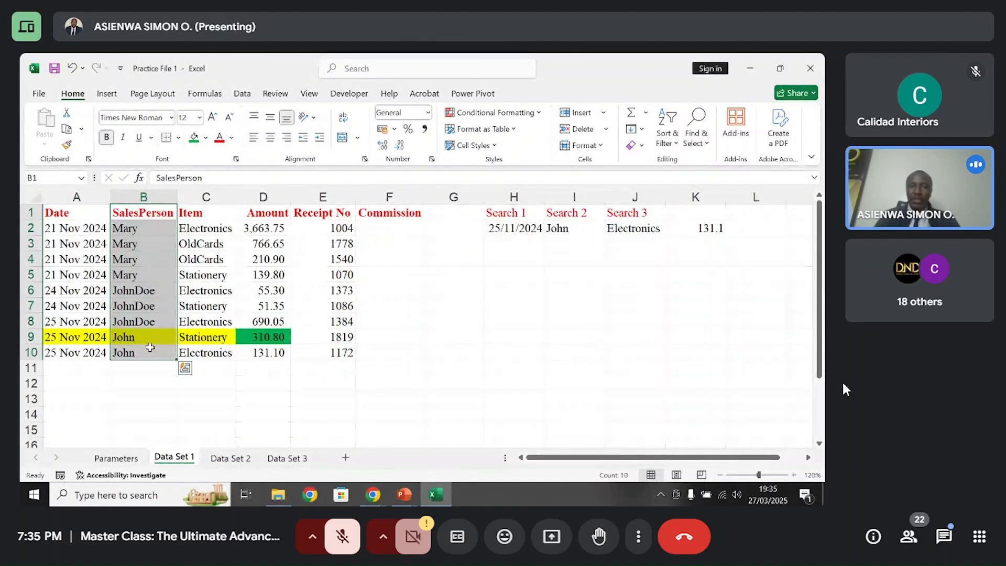
drag(197, 212, 192, 346)
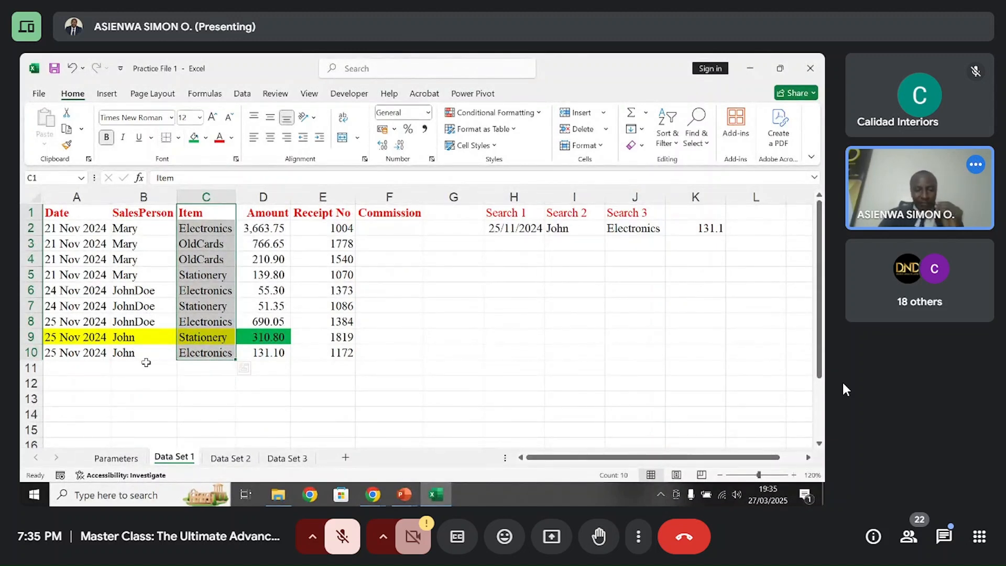
click(266, 354)
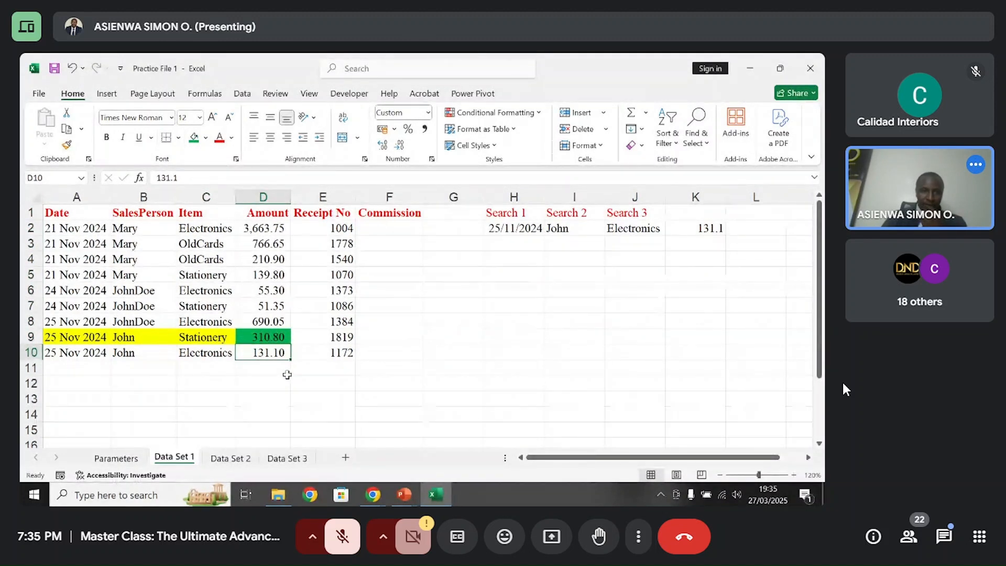
- Set the Search 3 criterion in J2 to Stationery
click(617, 229)
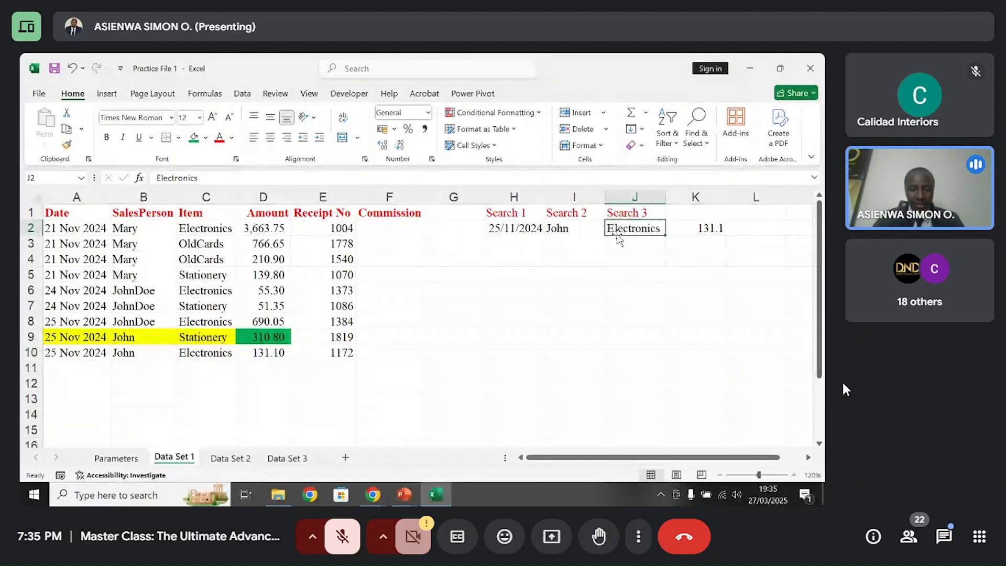
text(Sta)
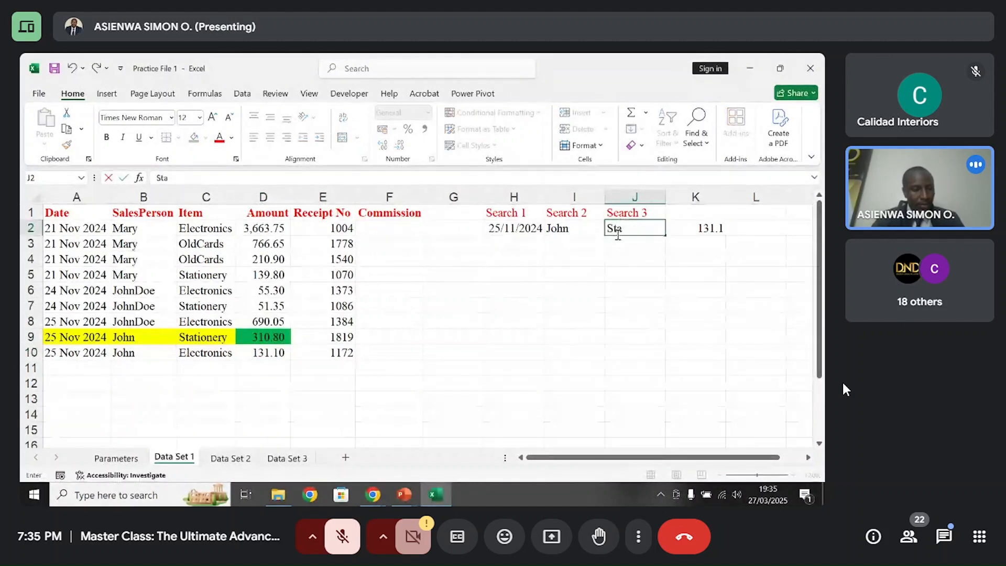
text(tioner)
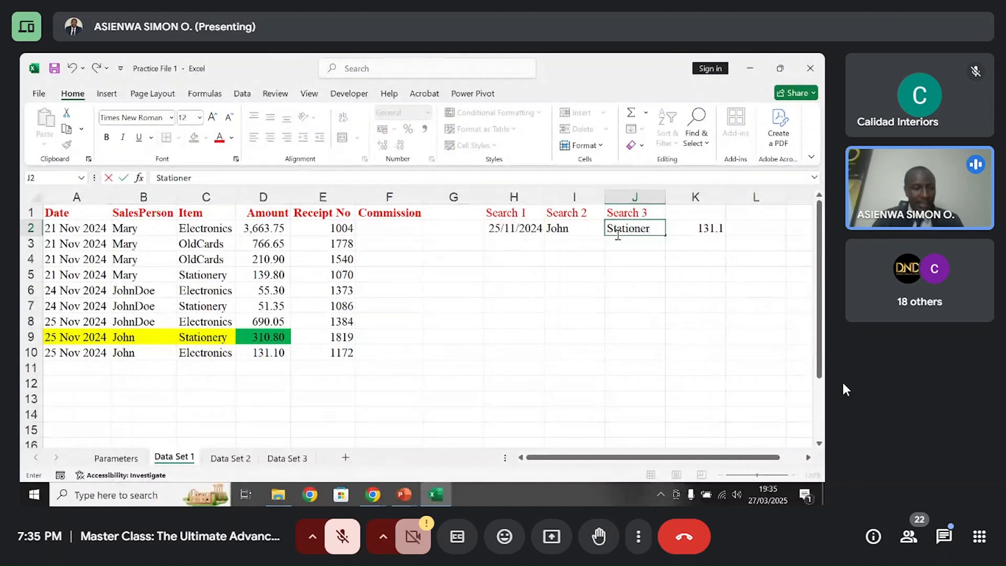
text(y)
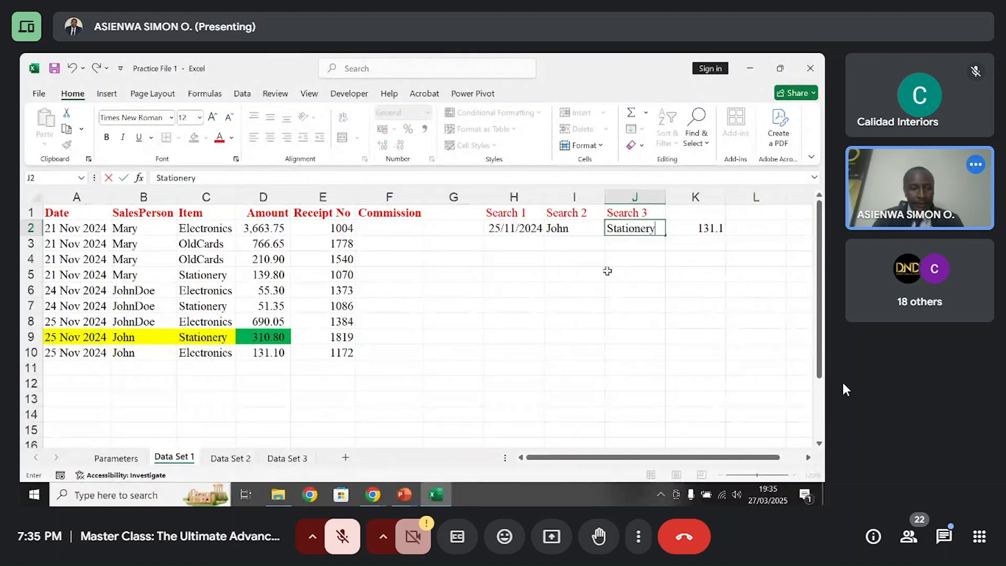
key(Return)
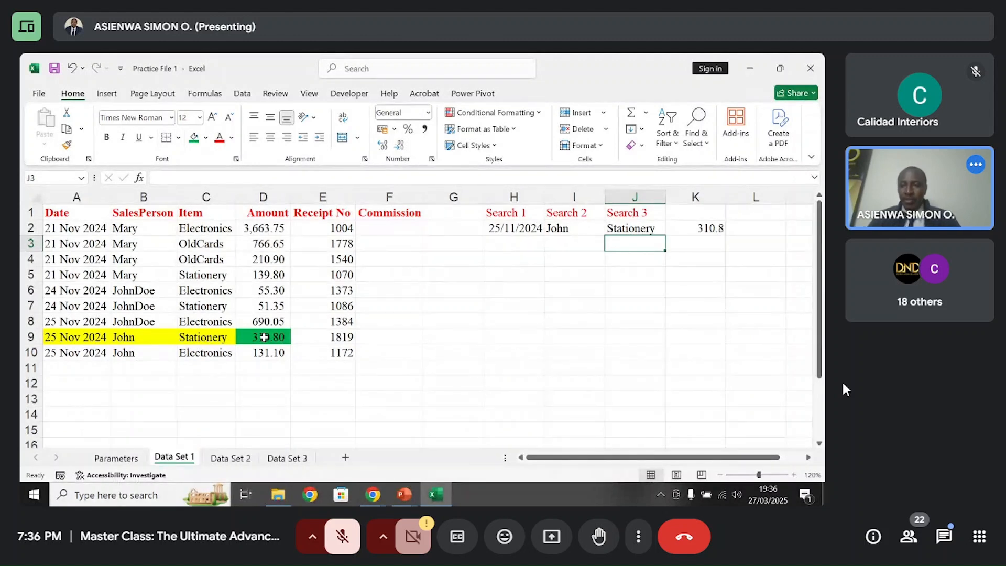
- Label the result column Amount in K1 and fill that heading cell with green
click(697, 215)
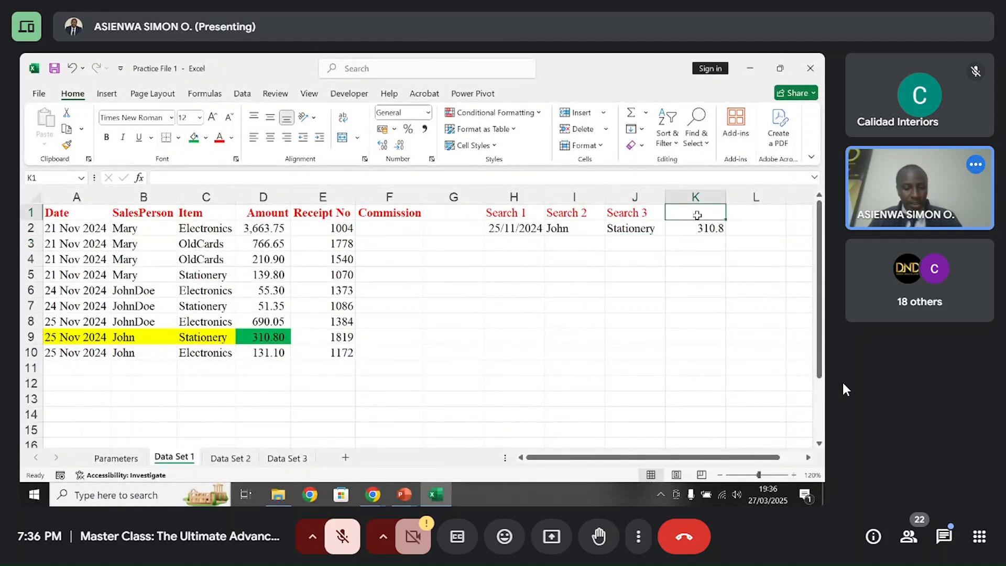
text(Amount)
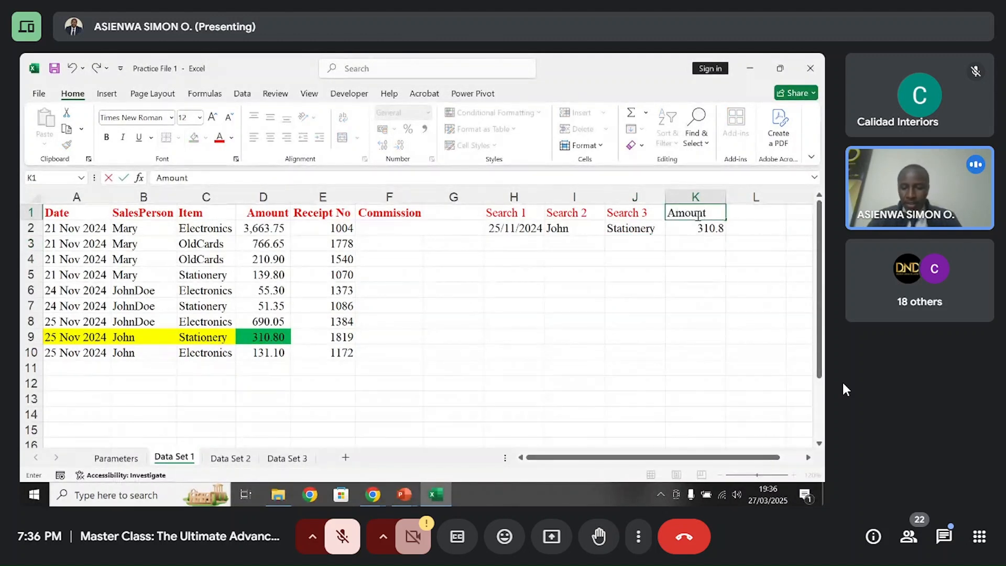
key(Return)
key(Up)
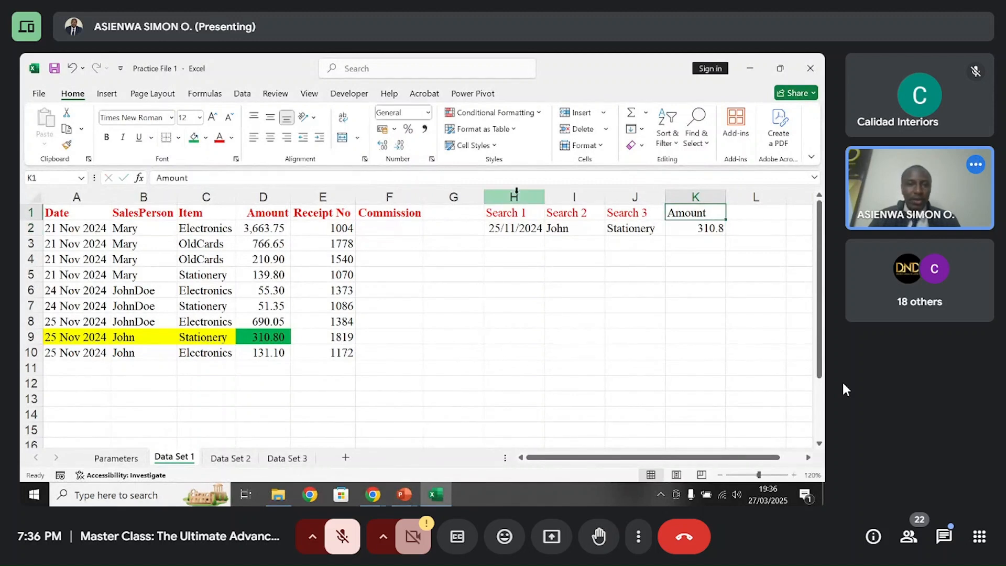
click(195, 138)
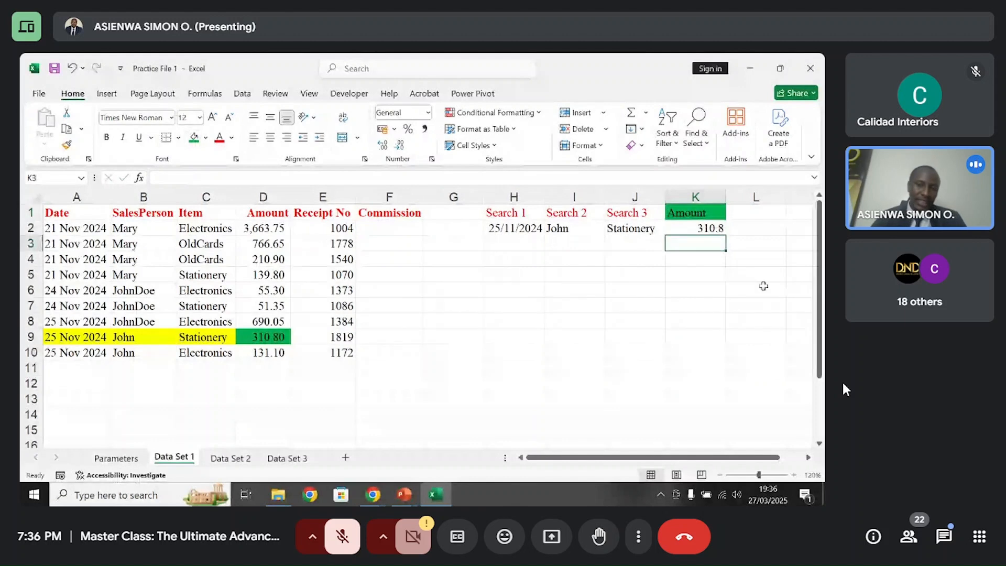
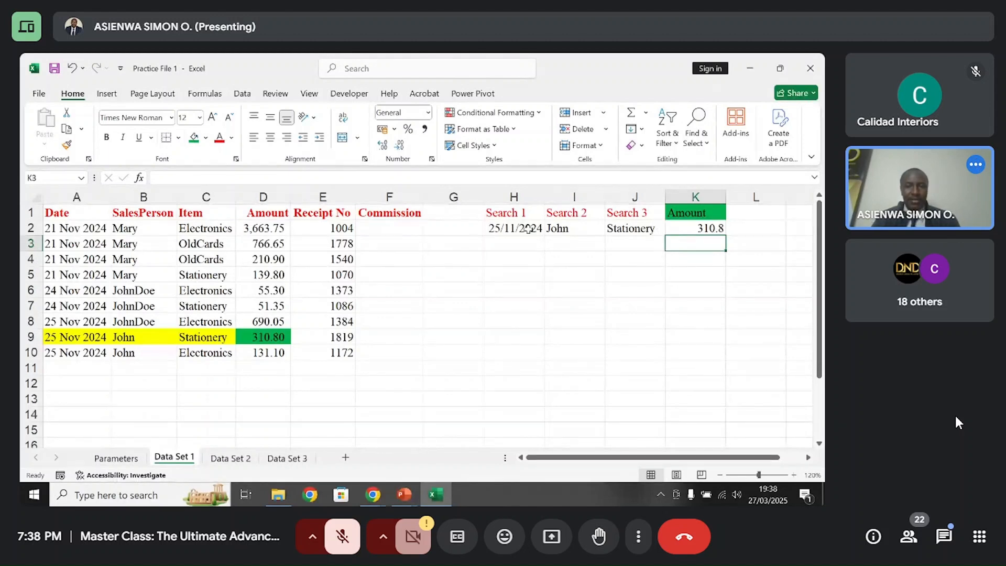
- Set up a second search area with the heading Search 1 in H5 and a salesperson's first name in H6
click(526, 229)
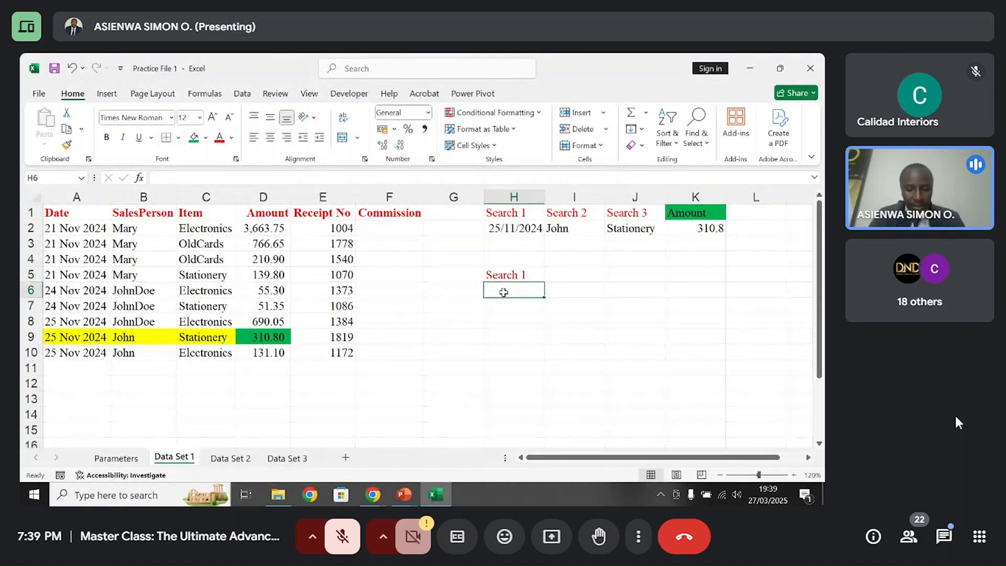
text(hn)
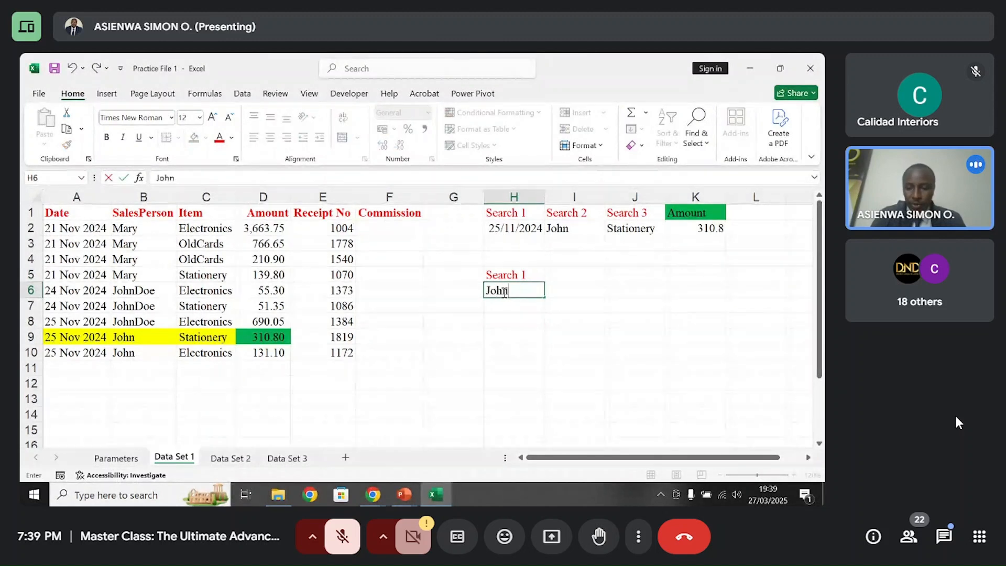
key(Return)
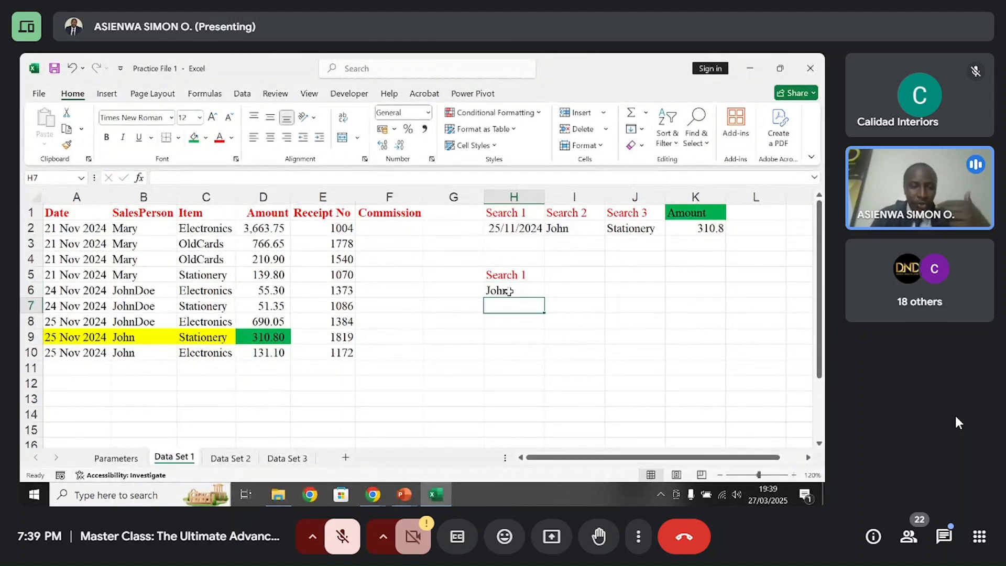
- Start an XLOOKUP formula in I6 with H6 as the lookup value
click(561, 291)
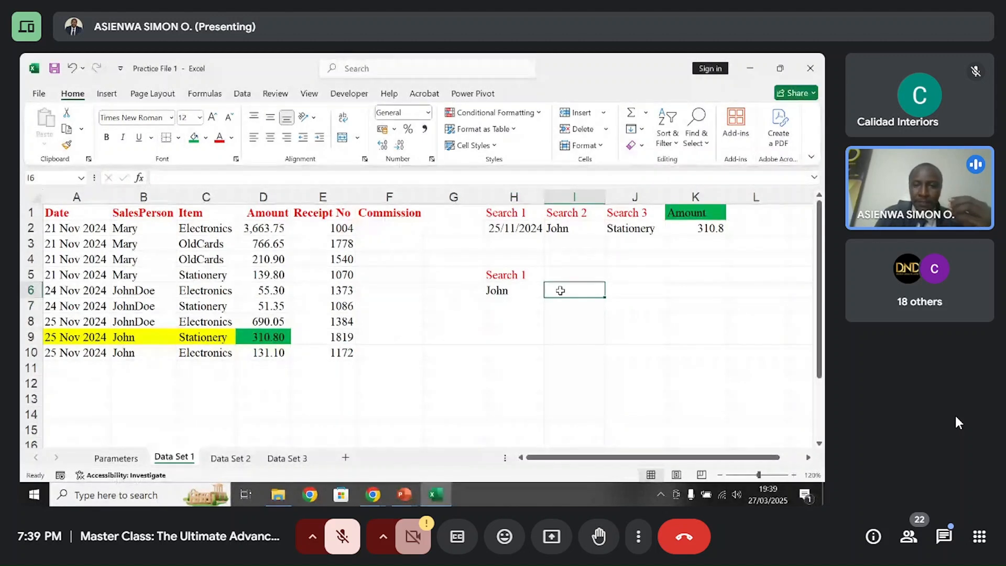
text(=)
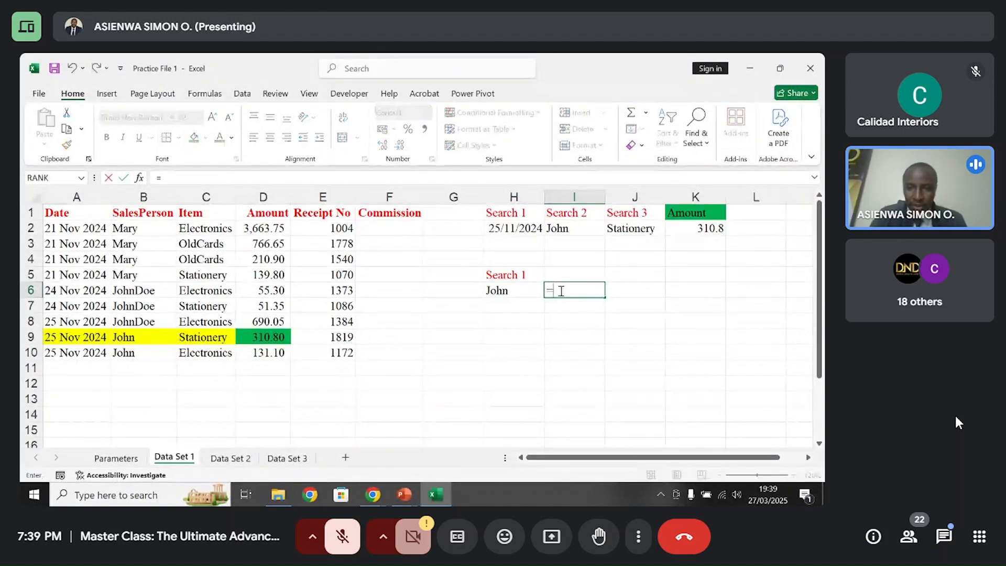
text(xloo)
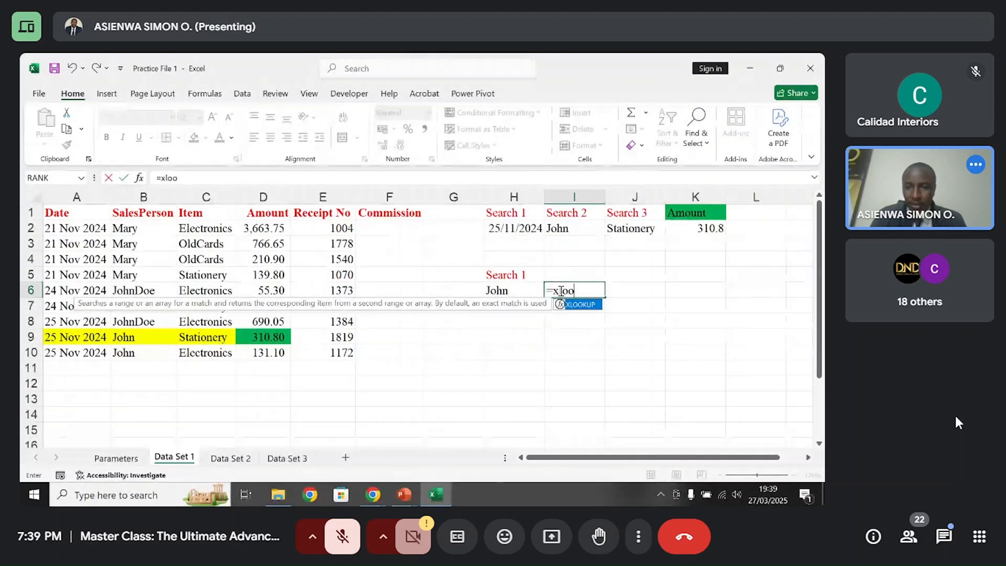
double_click(585, 306)
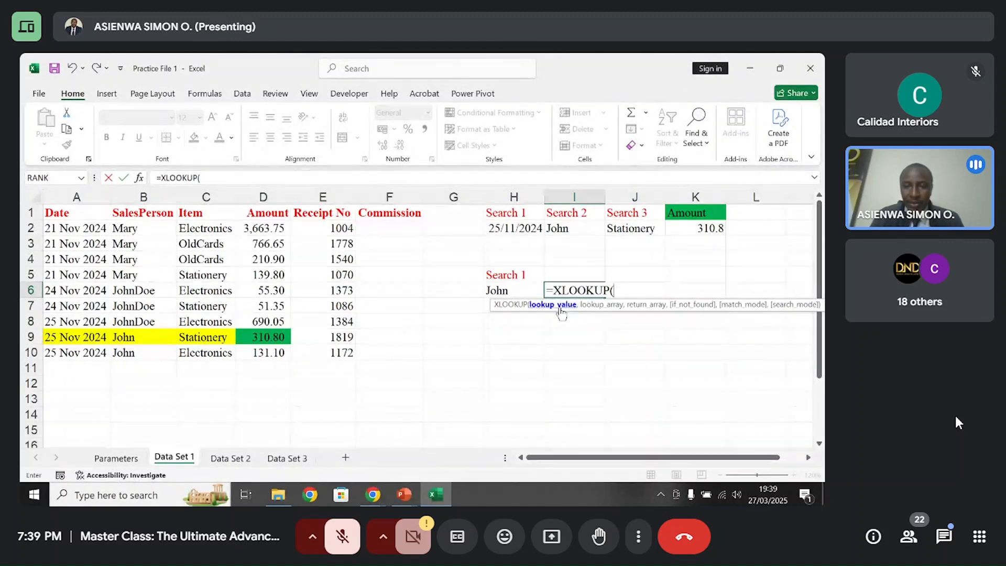
click(527, 290)
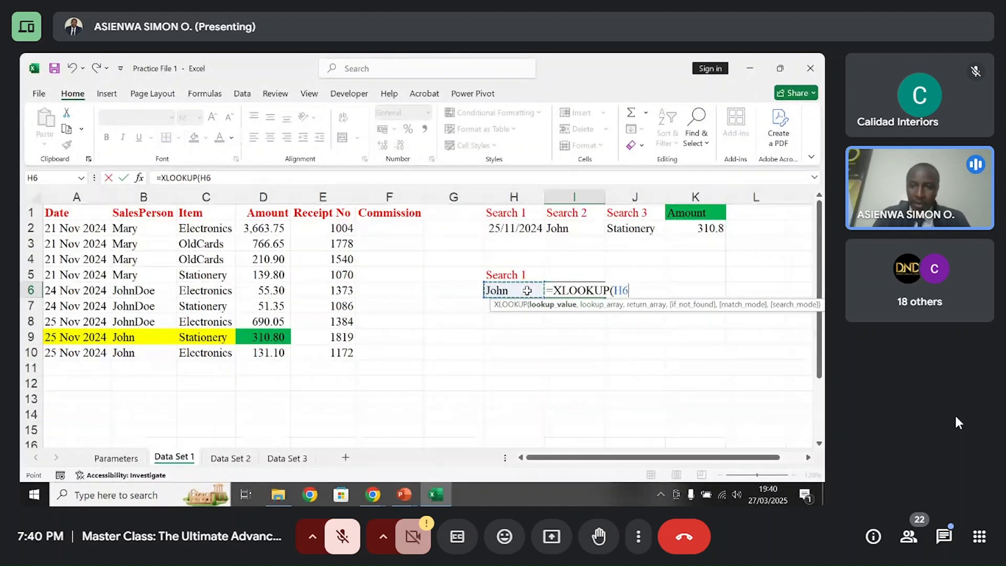
text(,)
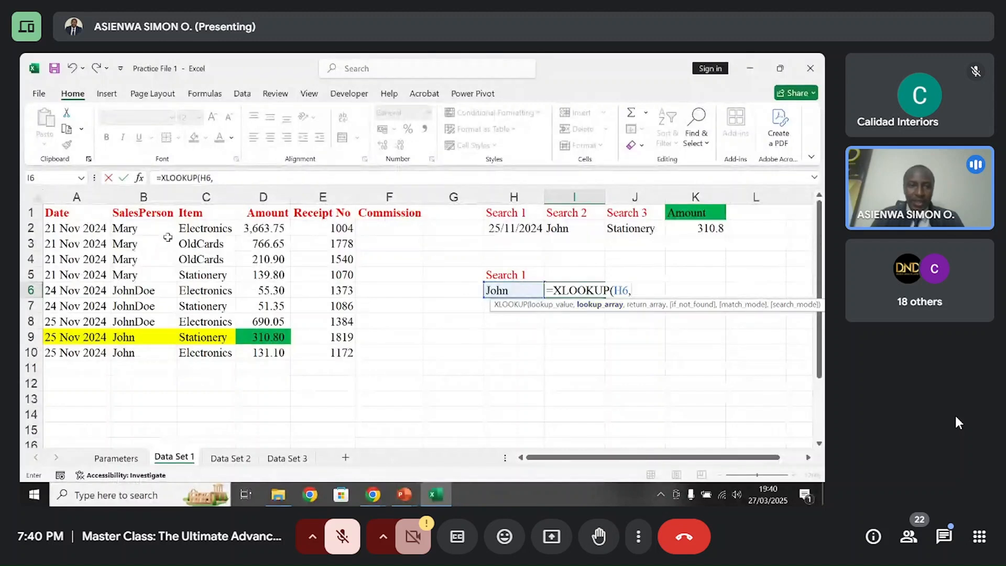
- Set the XLOOKUP's lookup array to the salespeople in B1:B10 and its return array to the amounts in D1:D10
click(158, 197)
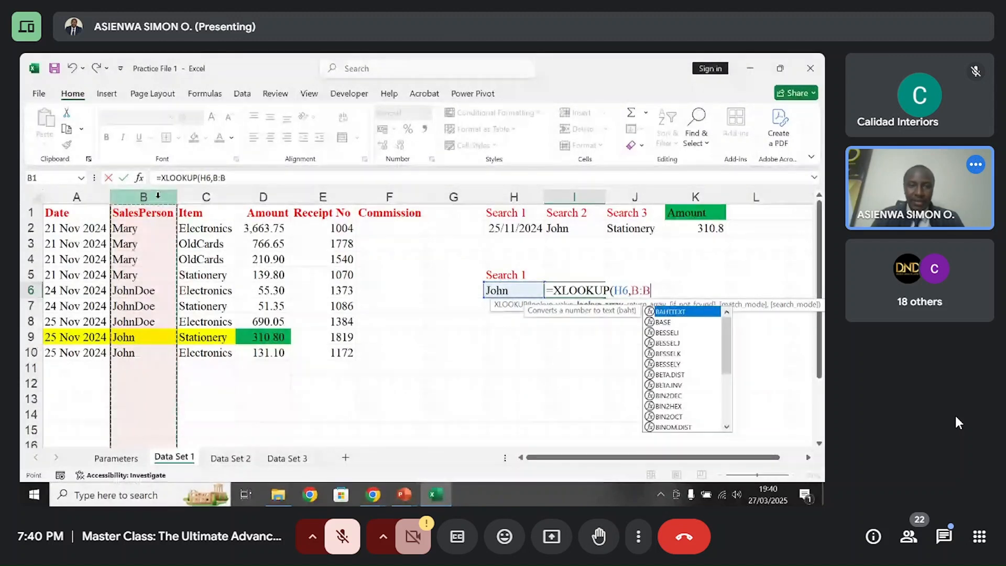
drag(147, 212, 134, 347)
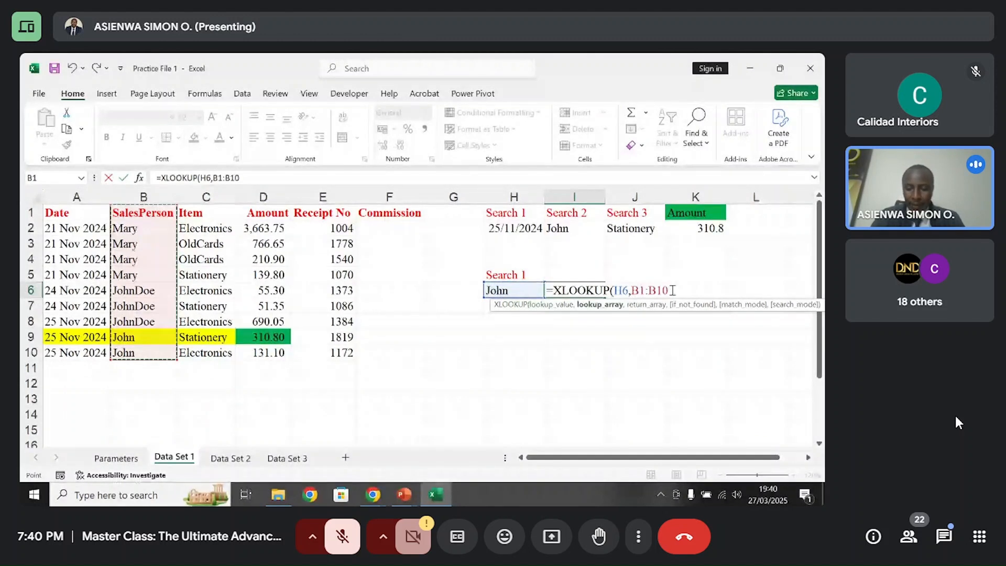
text(,)
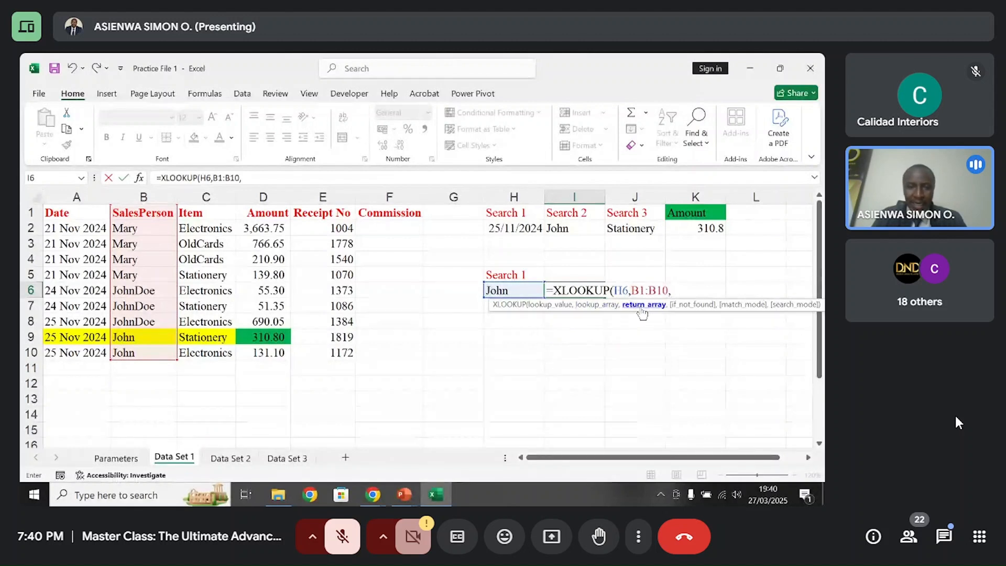
drag(283, 212, 280, 351)
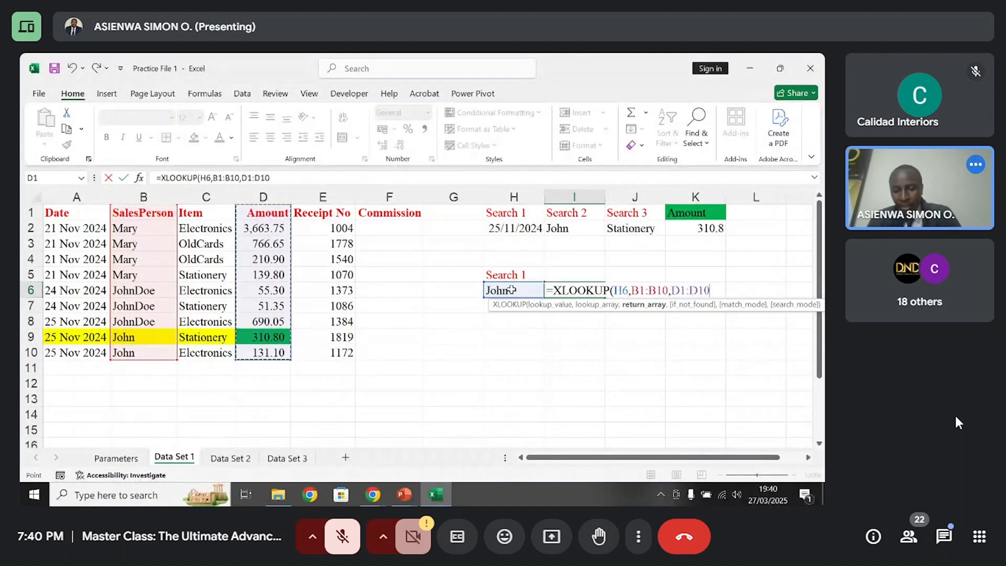
- Leave the if-not-found argument empty, set the match mode to 2 (Wildcard character match), omit the search mode, and close the XLOOKUP's parenthesis
text(,)
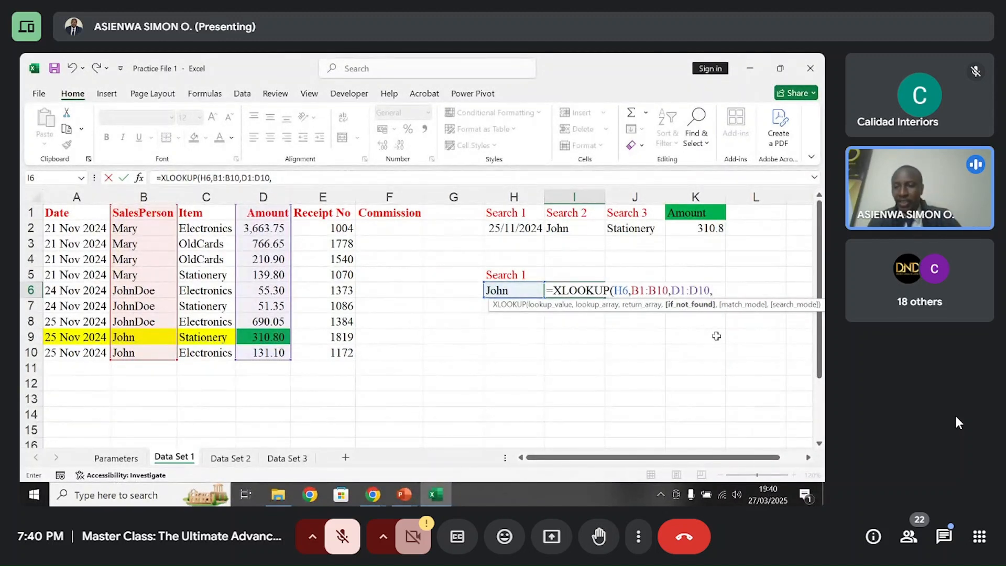
text(,)
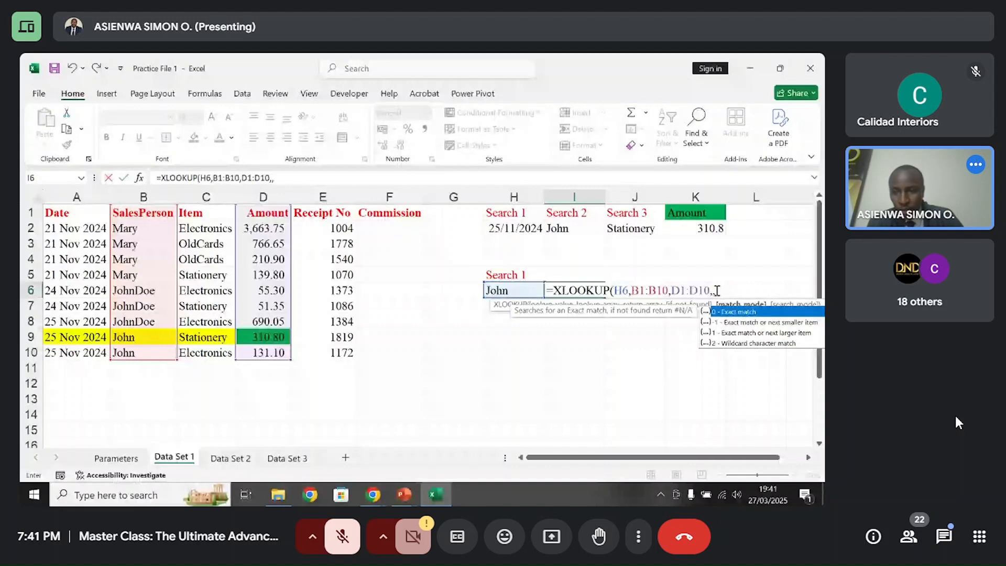
double_click(739, 344)
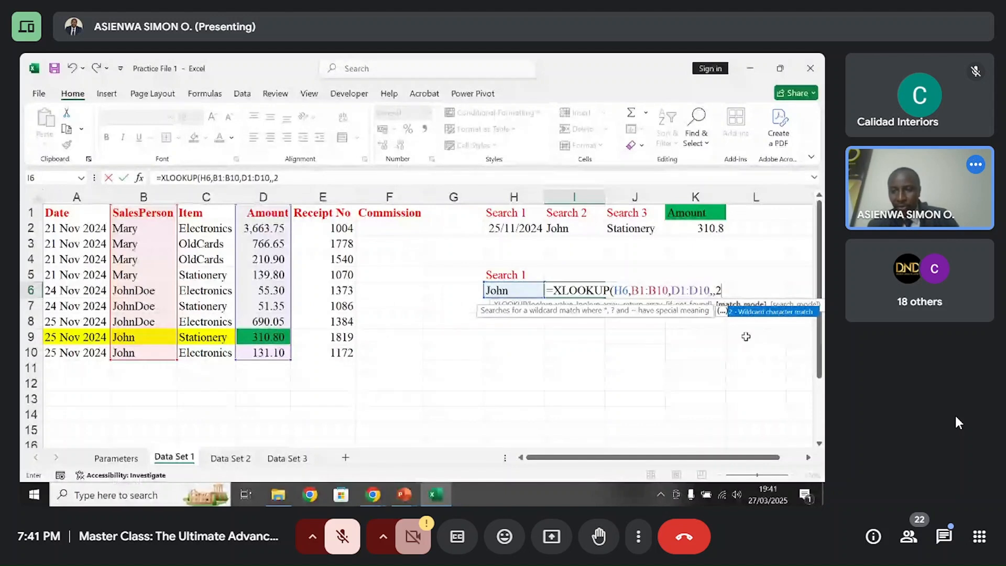
text(,)
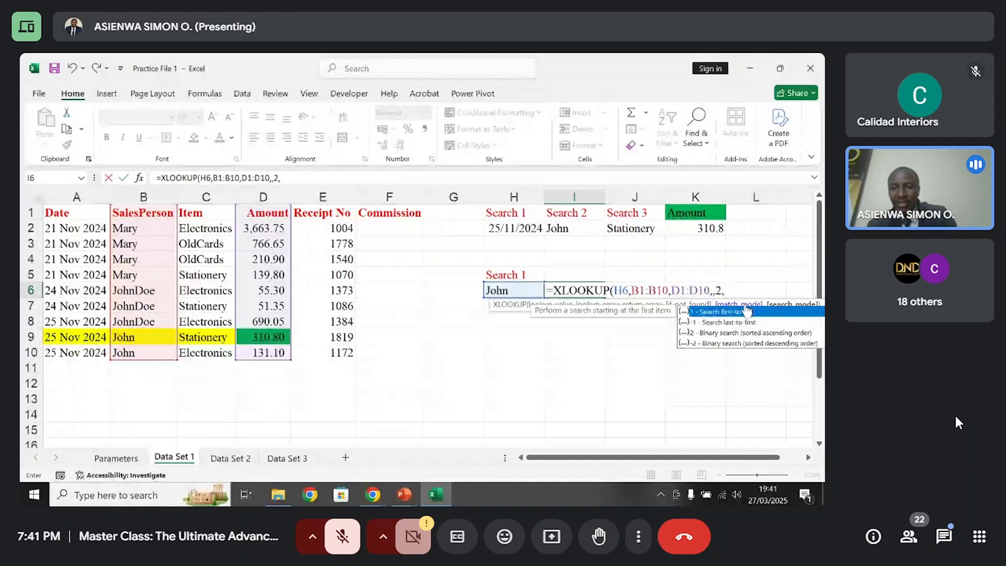
key(BackSpace)
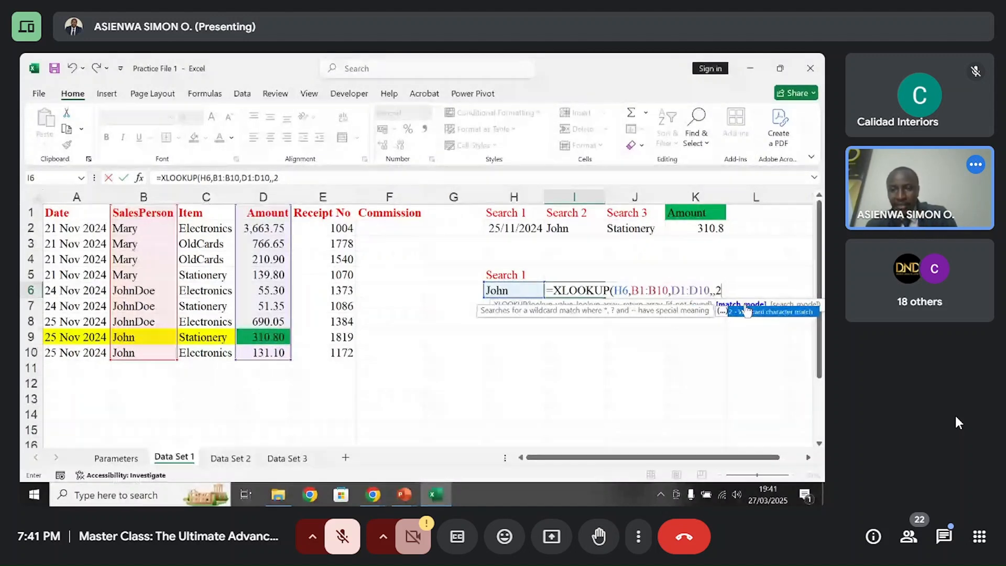
text())
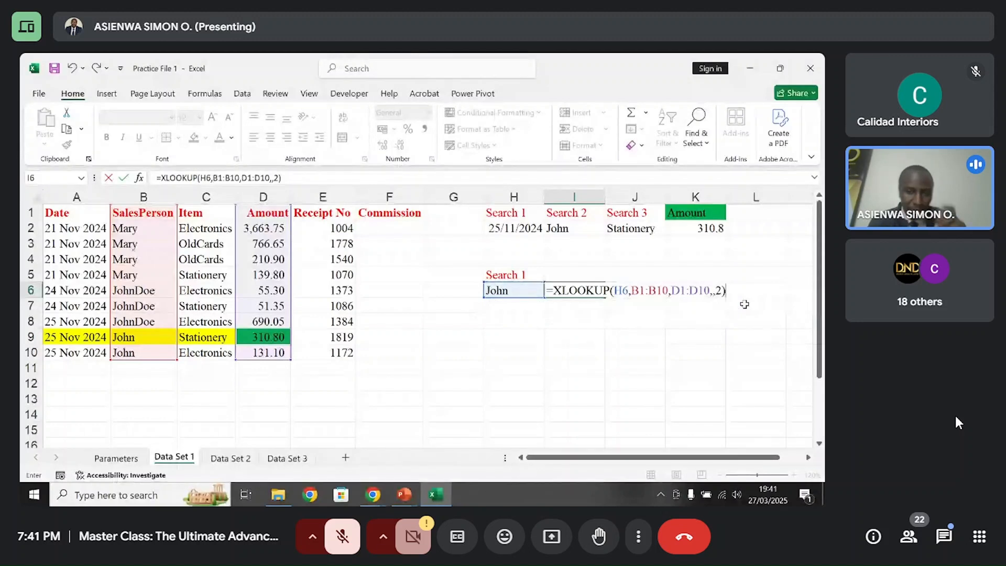
- Wrap the XLOOKUP's lookup value in asterisk wildcards as "*"&H6&"*" and enter the formula in I6
click(628, 294)
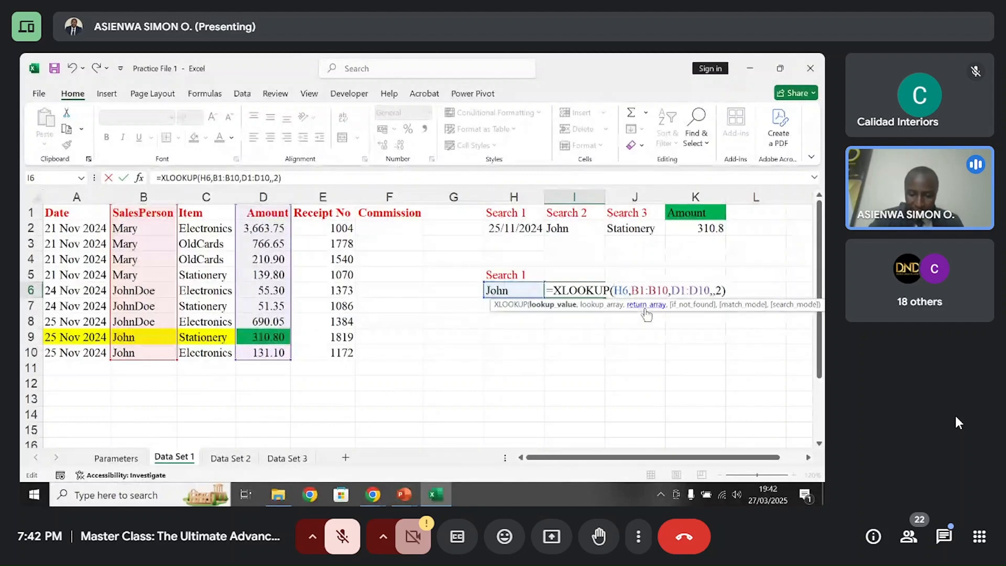
text(")
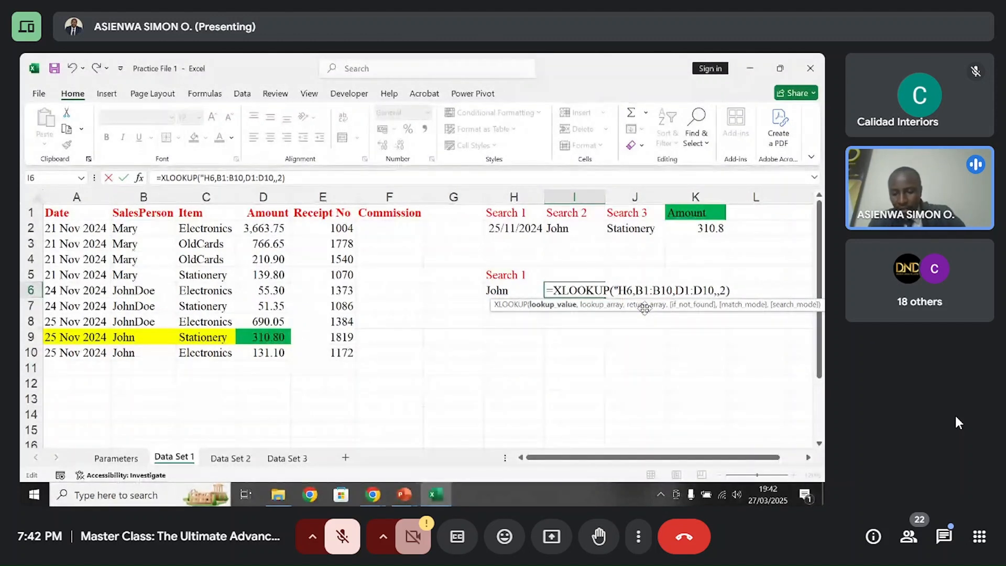
text(*")
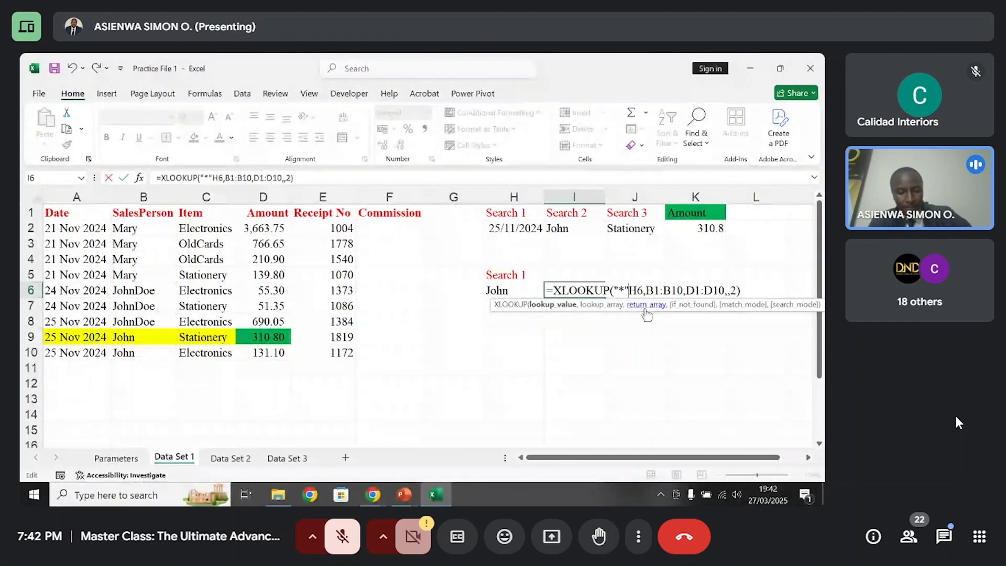
text(&)
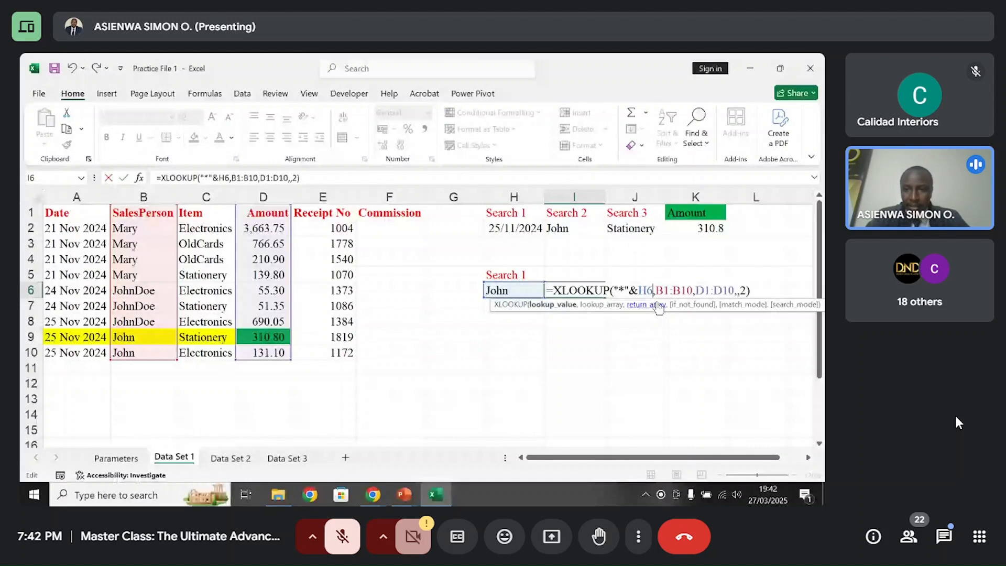
text(&"*)
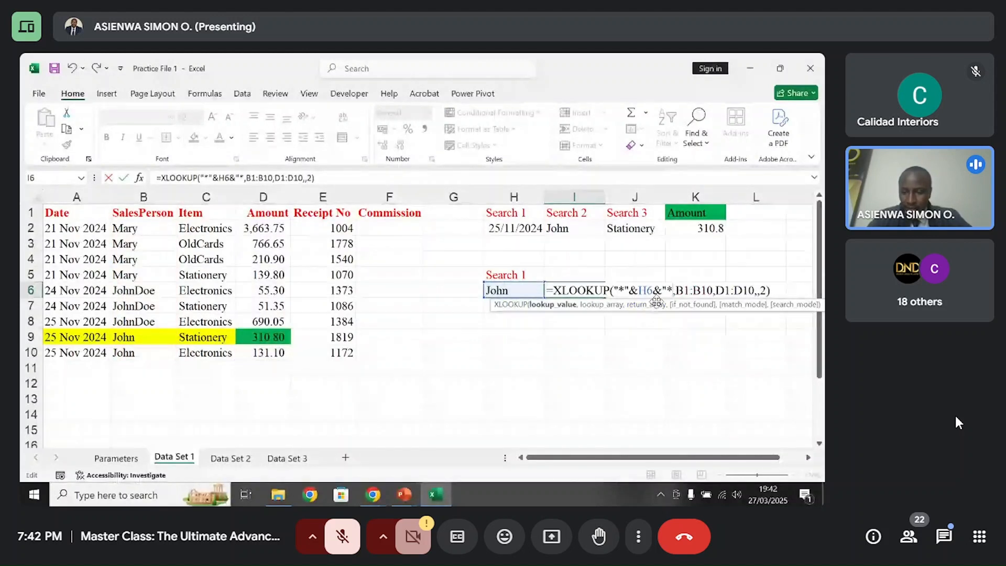
text(")
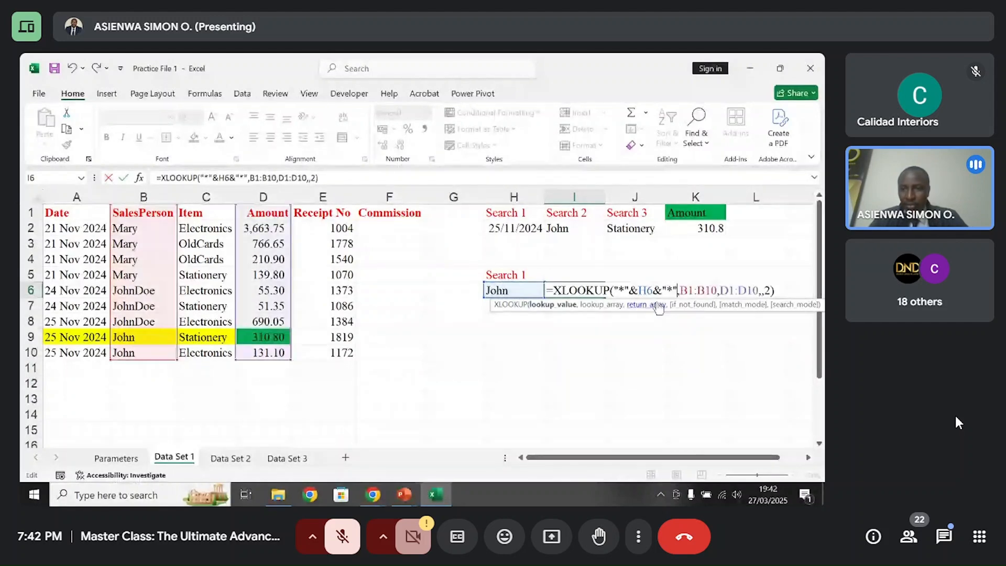
text())
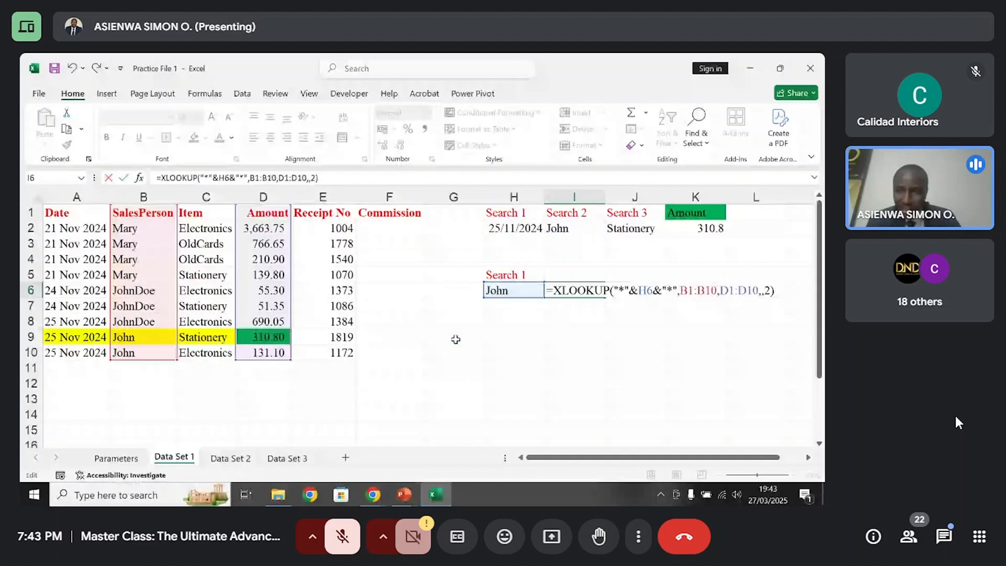
click(769, 291)
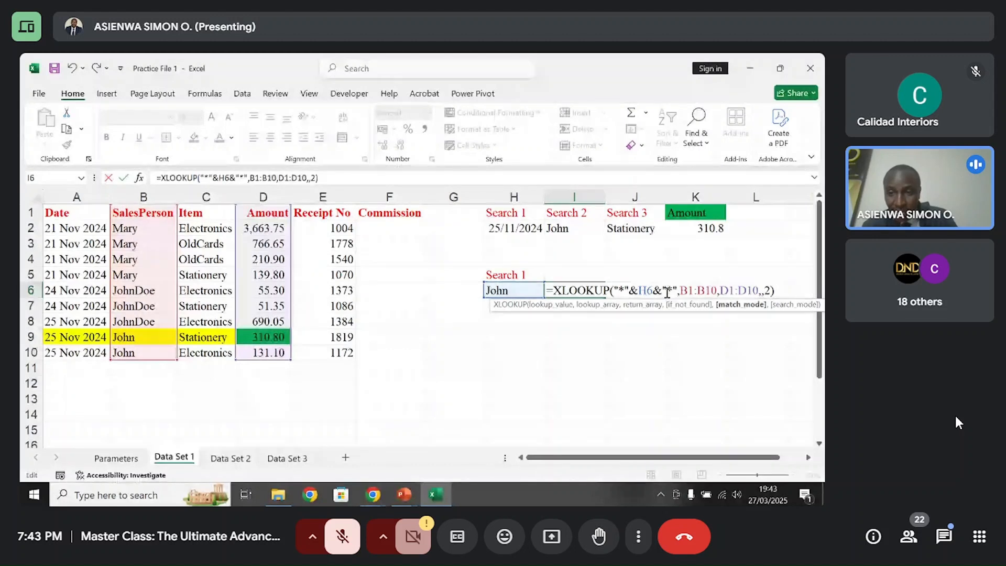
click(776, 292)
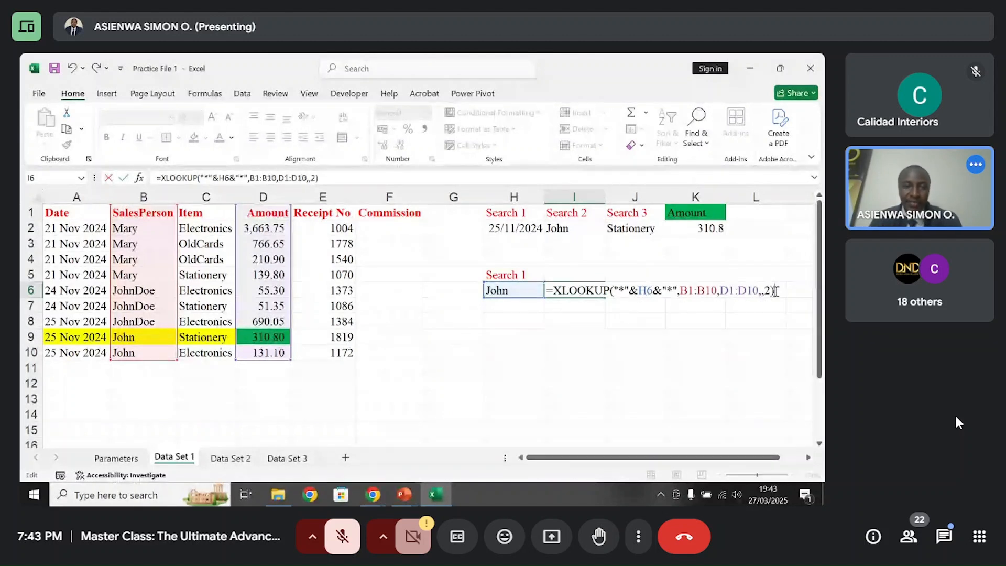
key(Return)
click(600, 290)
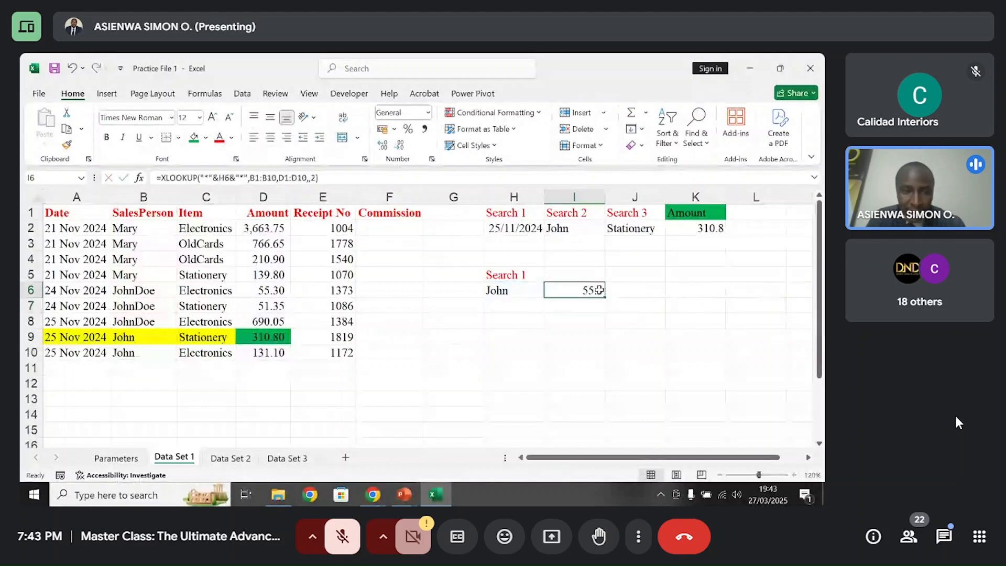
- Mark the wildcard match in the sales table by filling amount cell D6 green and salesperson cell B6 yellow
drag(150, 212, 137, 270)
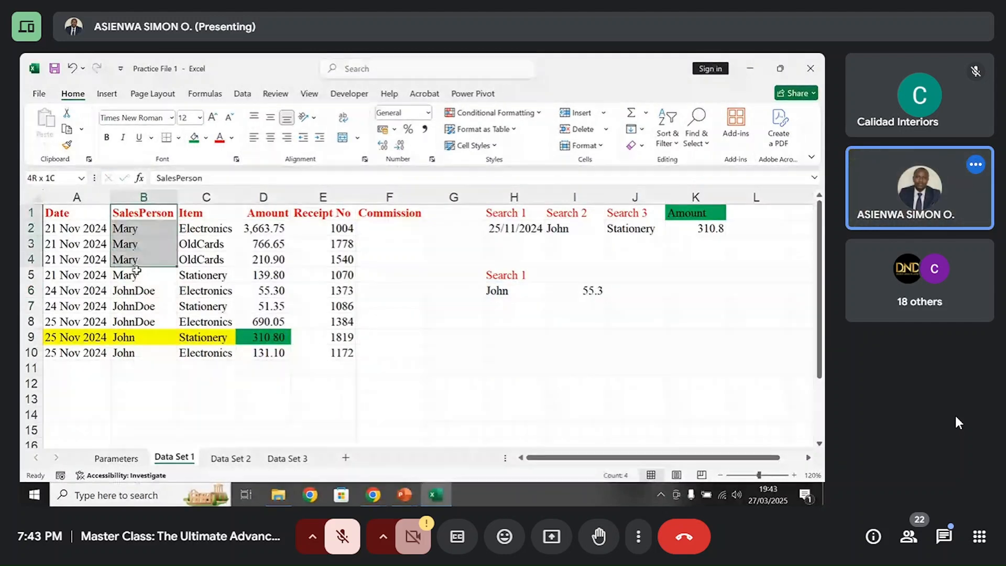
key(ctrl+shift+Down)
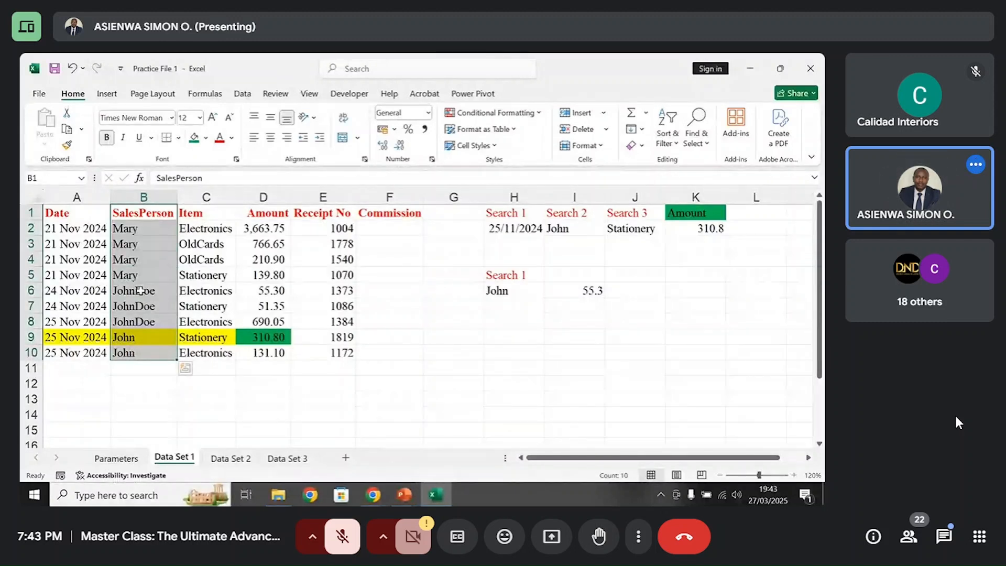
click(140, 290)
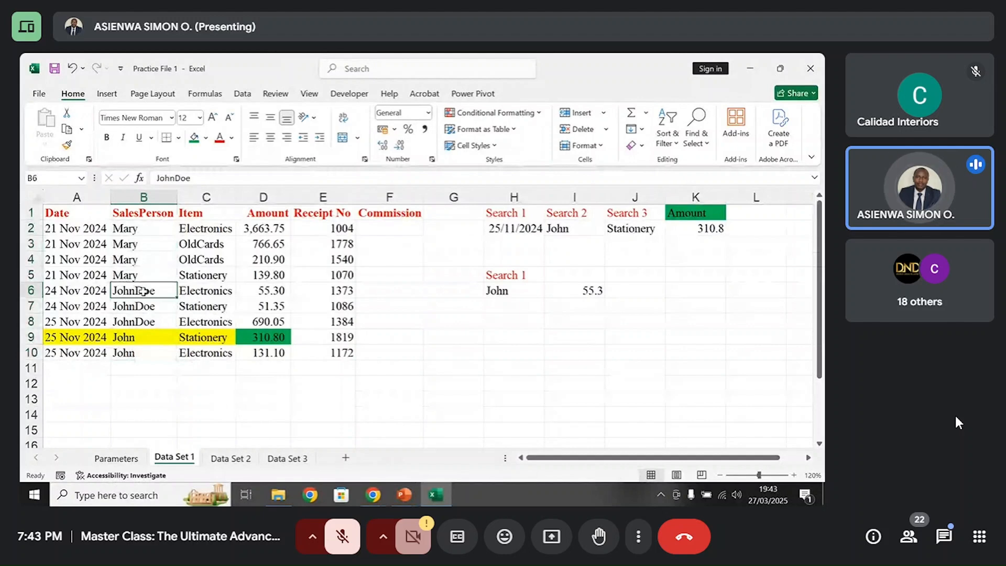
click(271, 291)
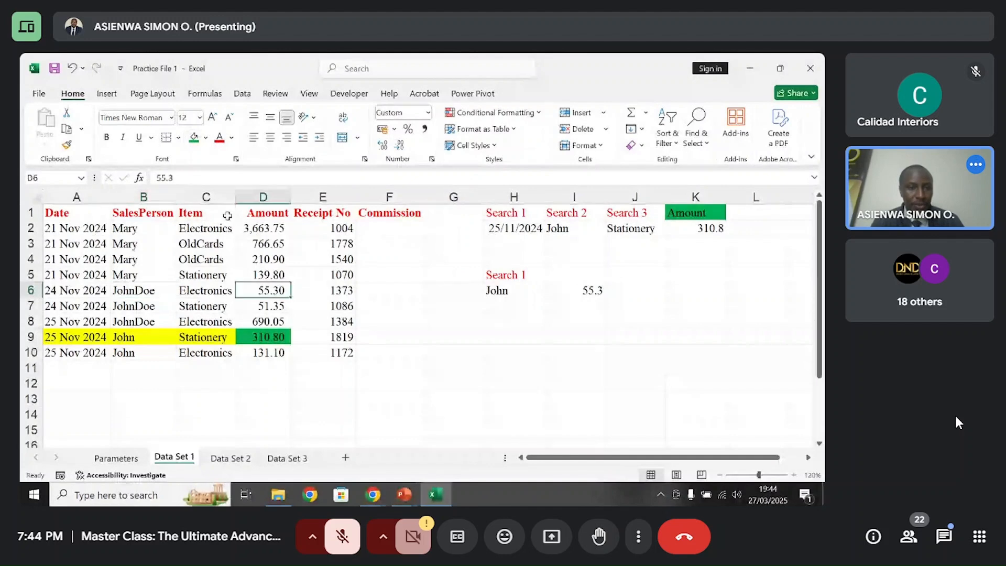
click(194, 137)
click(171, 292)
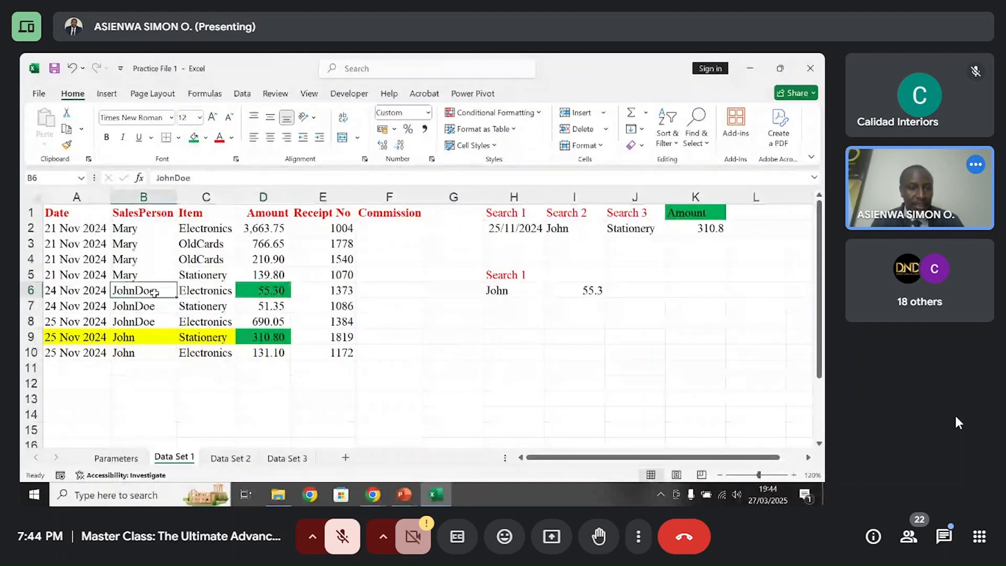
click(205, 137)
click(250, 326)
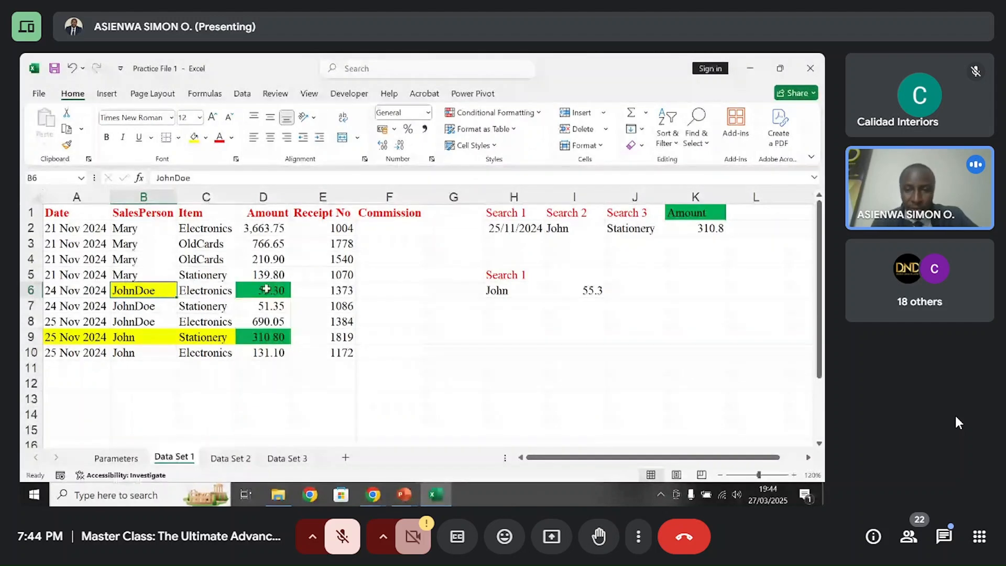
- Review the wildcard XLOOKUP formula in I6 and leave it without changes
click(572, 290)
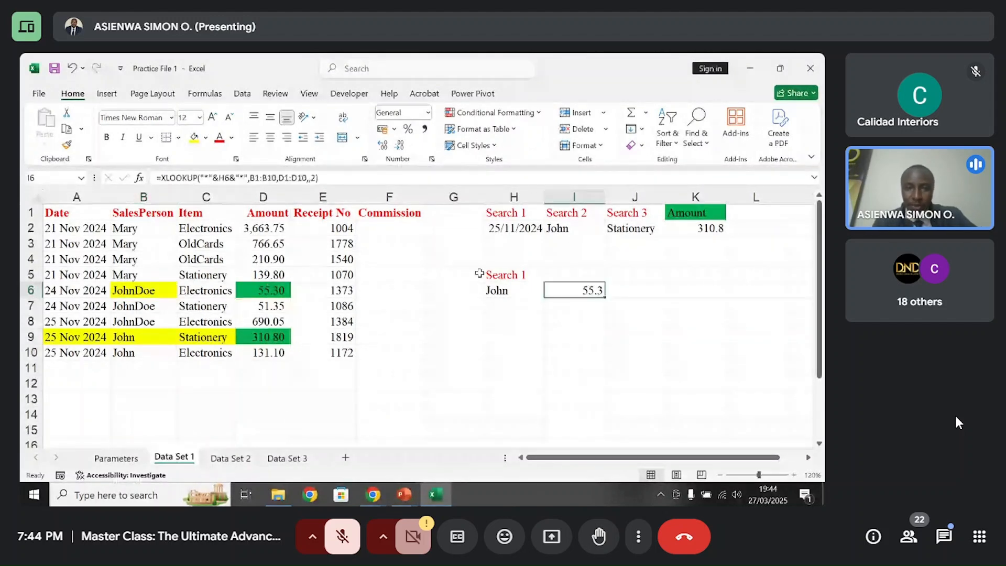
key(F2)
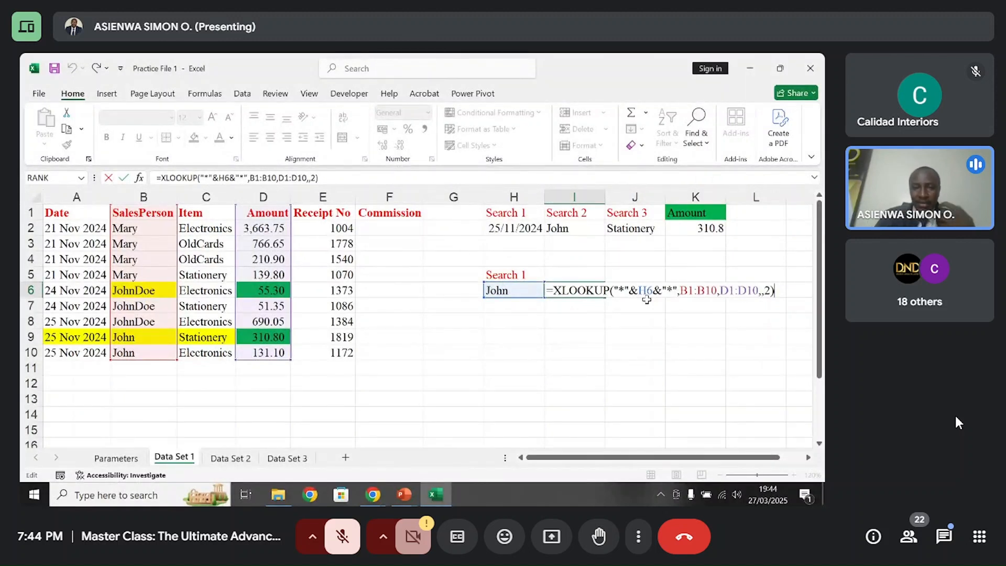
key(Escape)
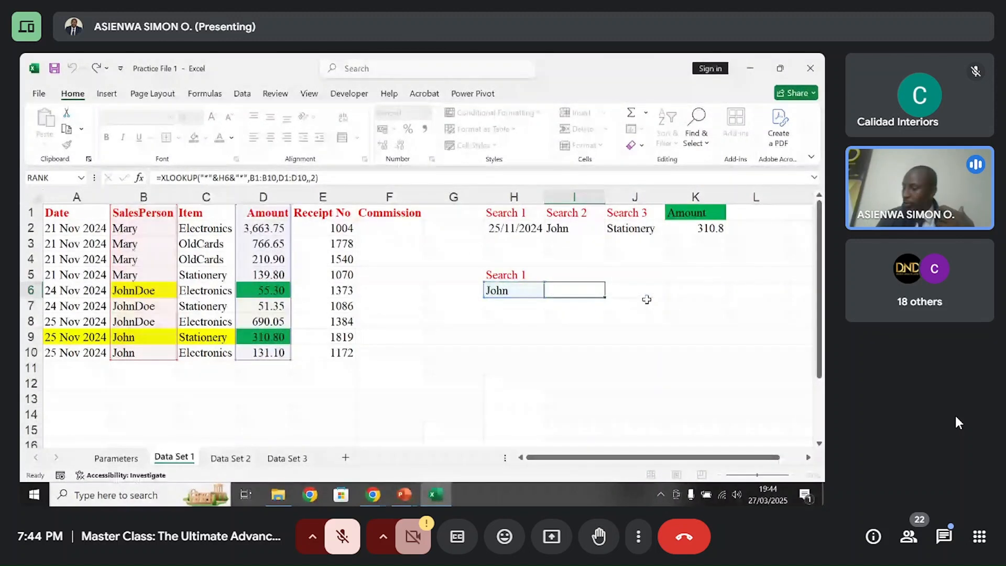
key(Return)
key(Return)
key(Return)
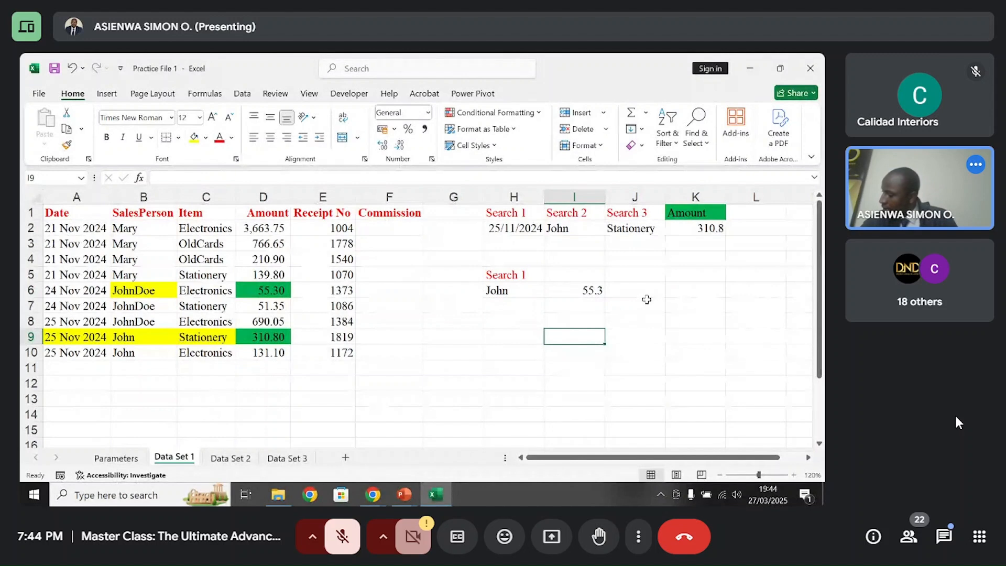
- Add a List data validation to the heading cell K1, using the table headings D1:F1 as its source
click(705, 215)
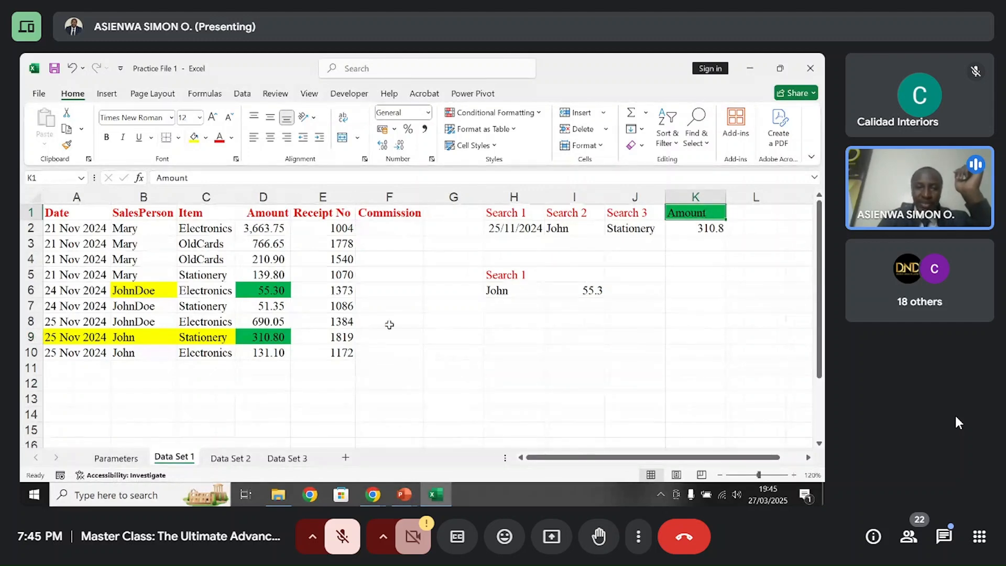
click(275, 196)
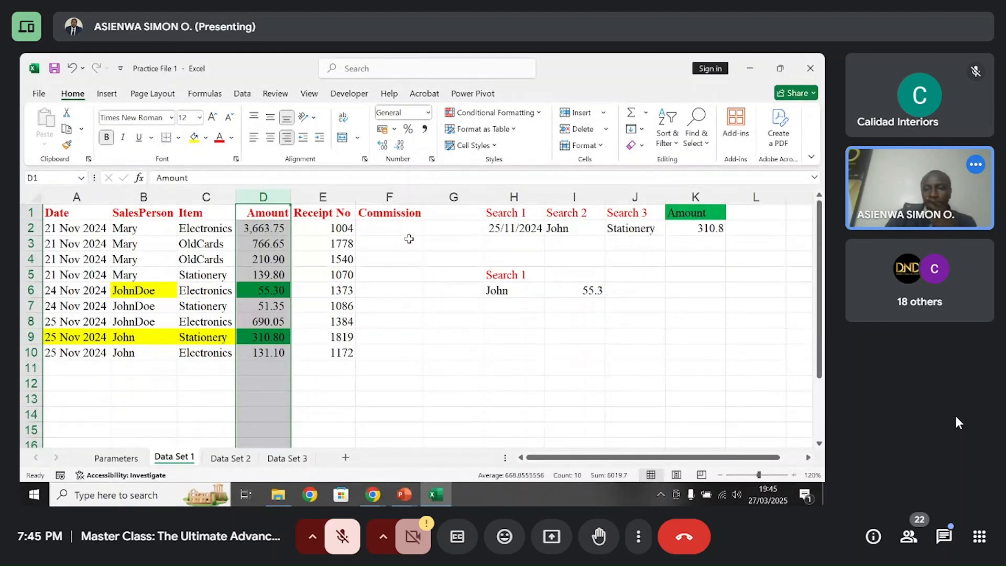
click(710, 215)
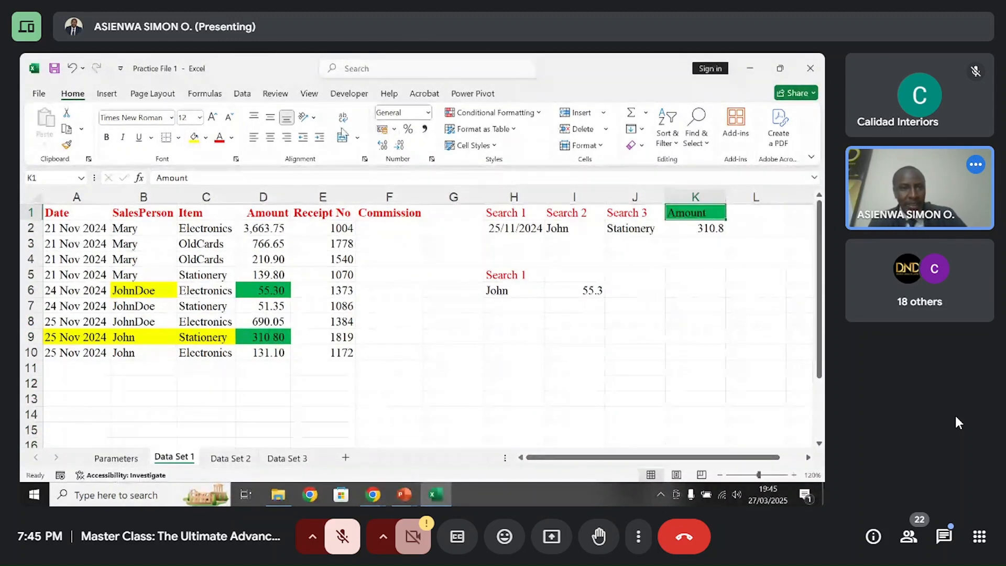
click(243, 94)
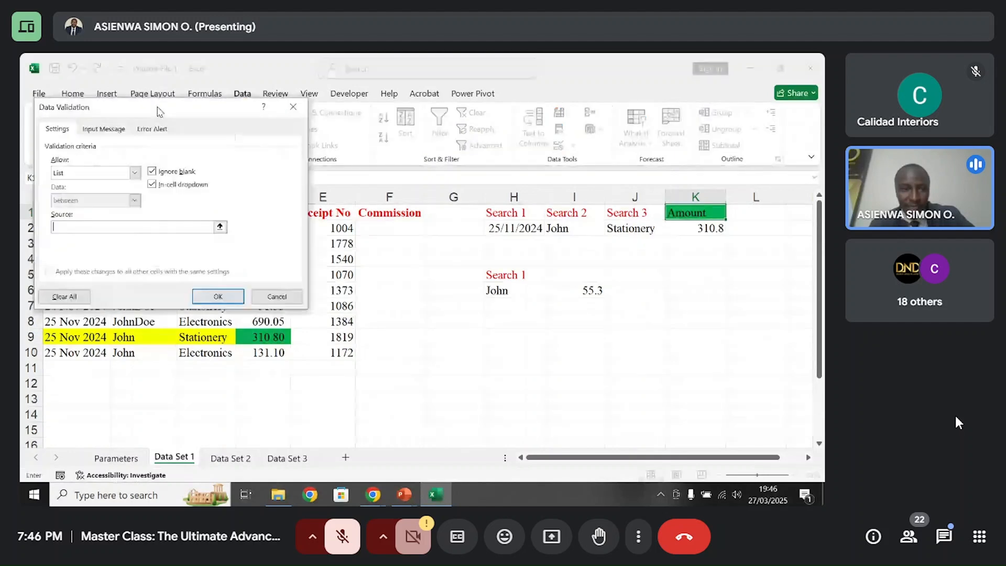
drag(159, 109, 198, 258)
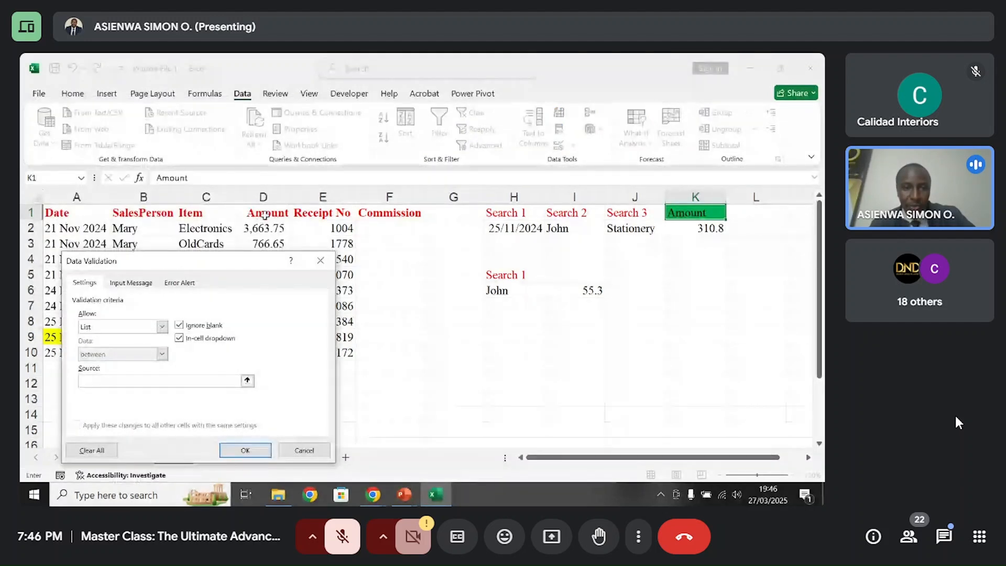
drag(261, 212, 414, 212)
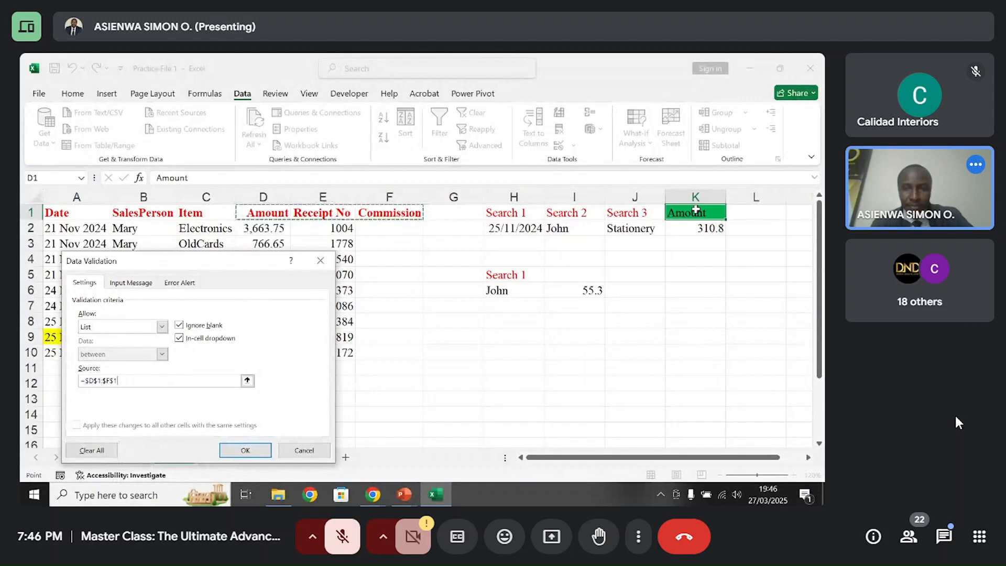
click(247, 452)
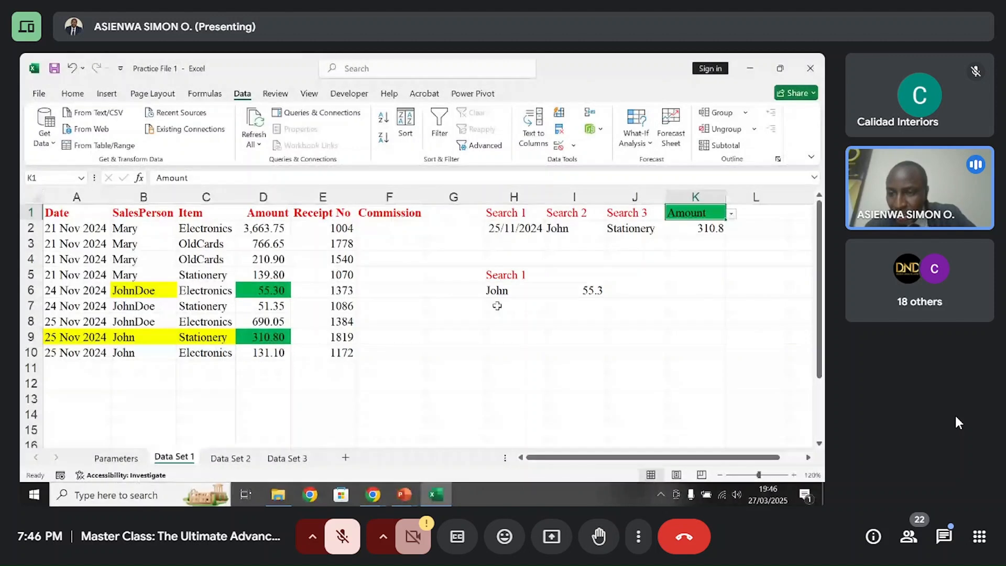
- Choose Receipt No from the list of headings in K1
click(732, 214)
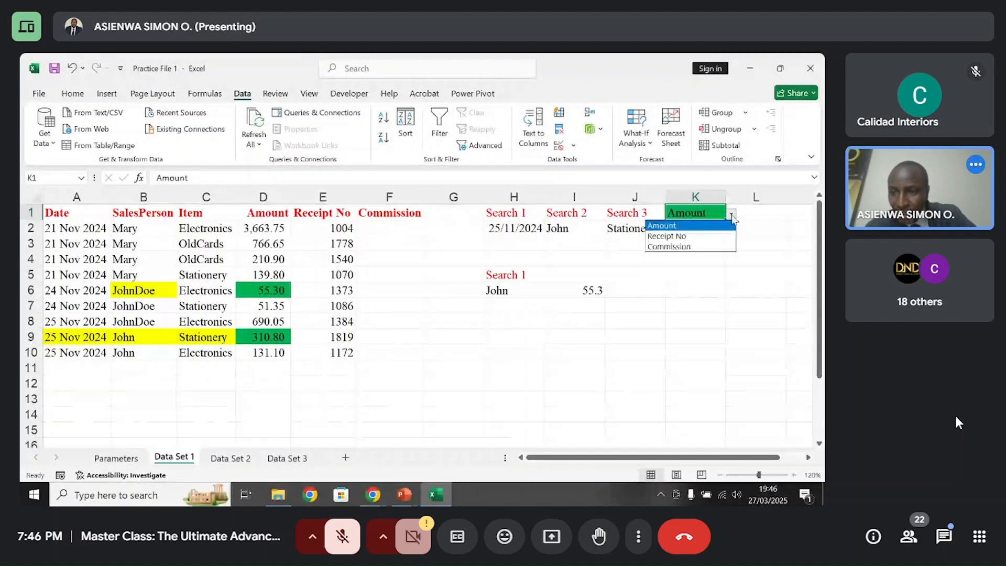
click(732, 215)
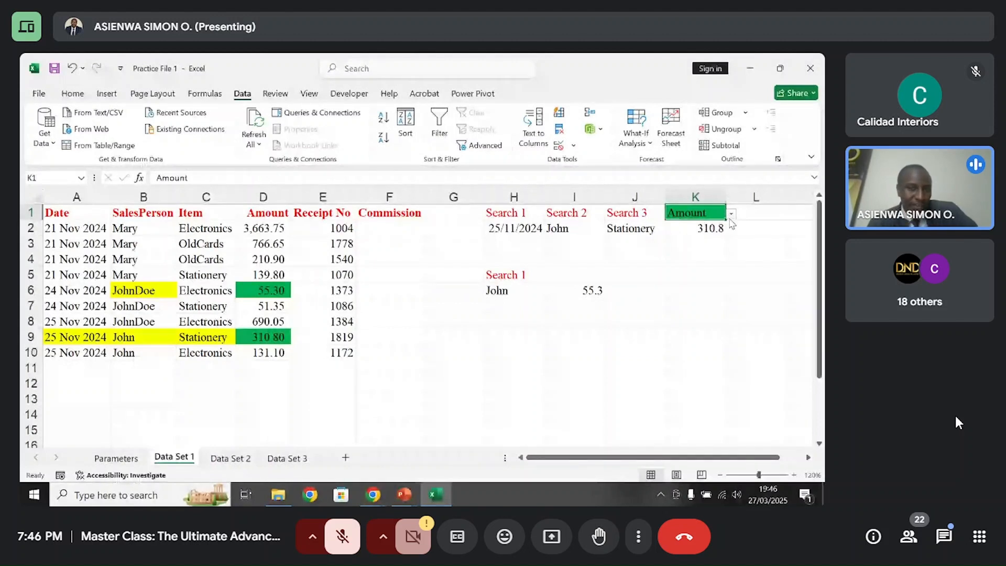
click(731, 215)
click(711, 232)
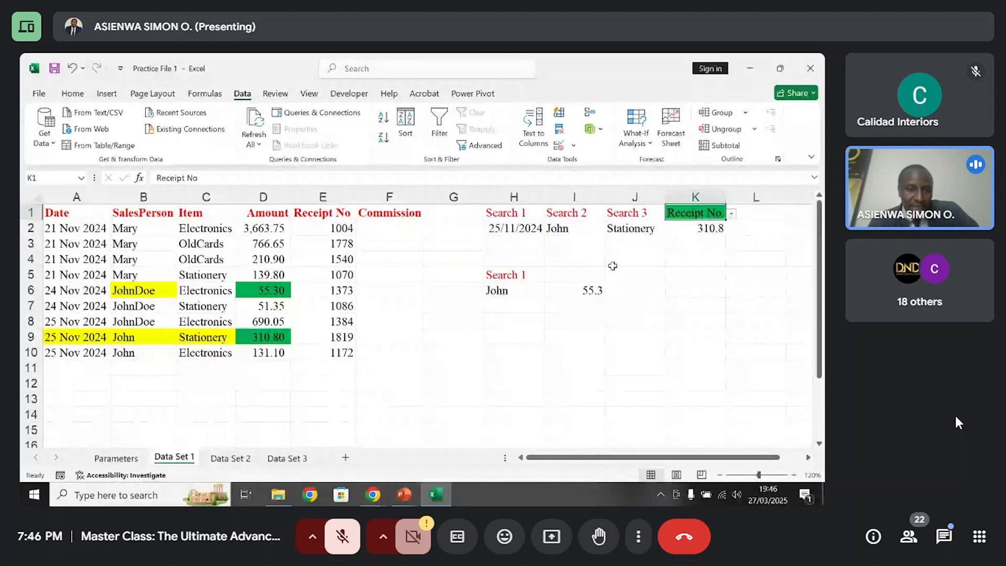
- Examine the possible return columns Amount, Receipt No and Commission against the search criteria in row 2
click(258, 198)
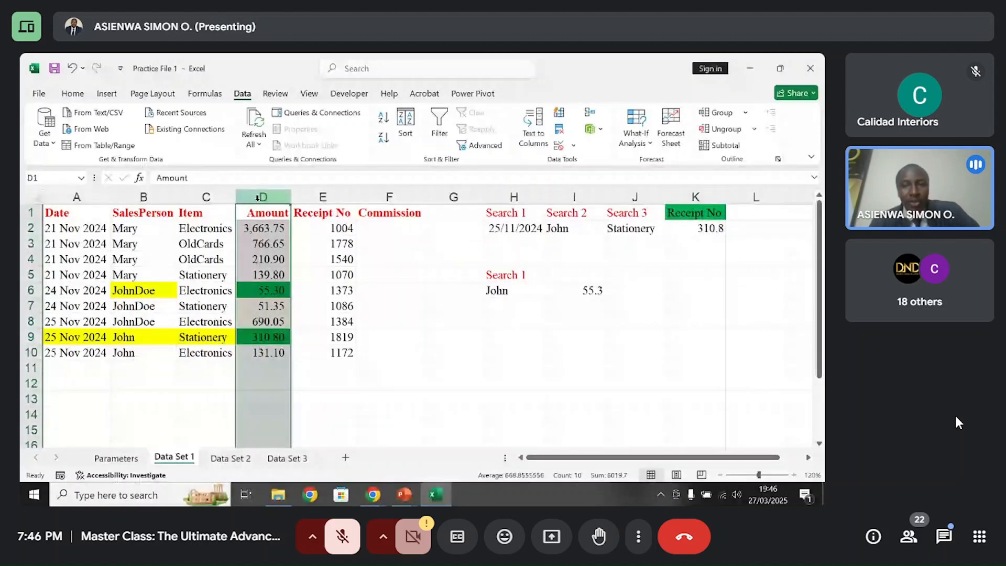
click(323, 198)
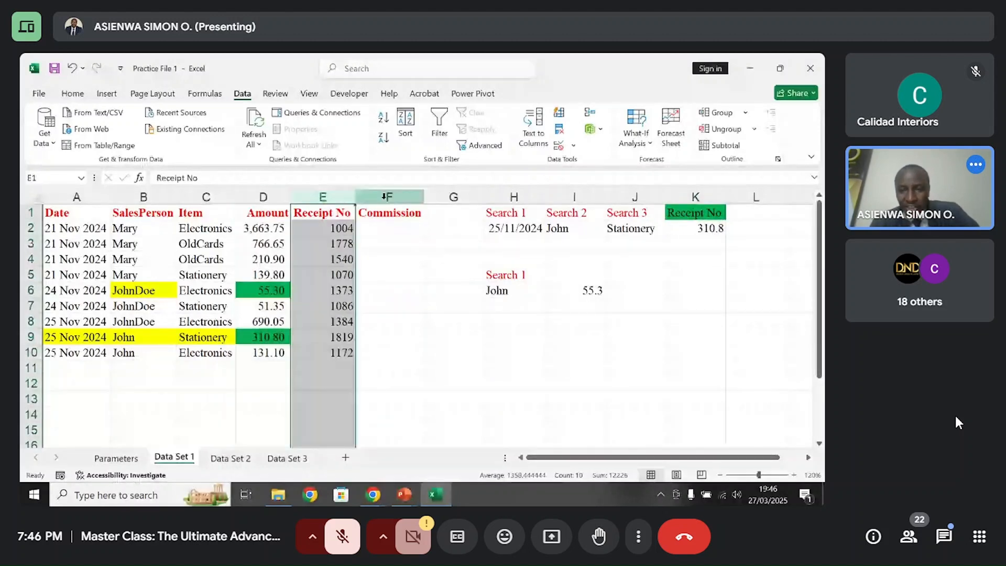
click(387, 196)
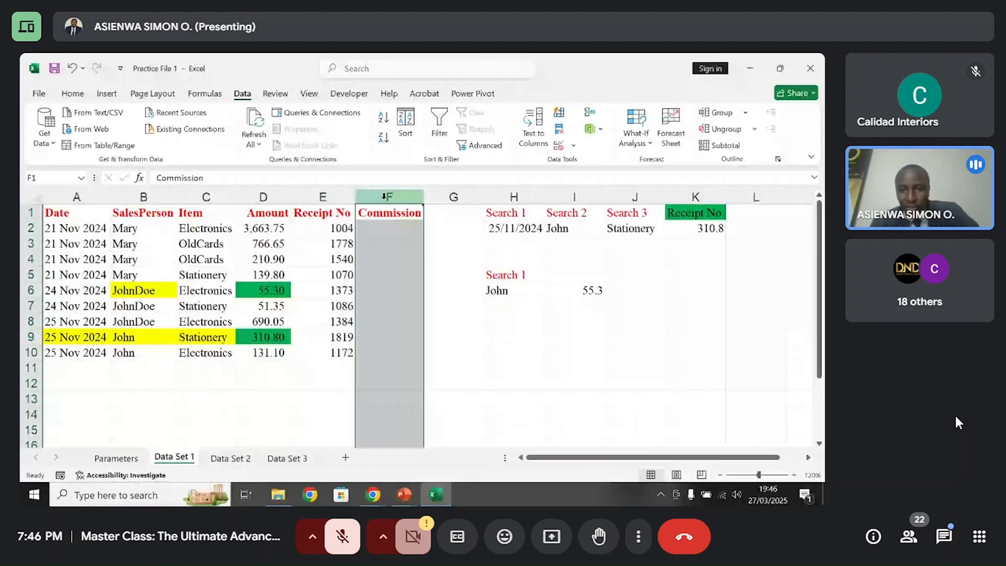
click(520, 229)
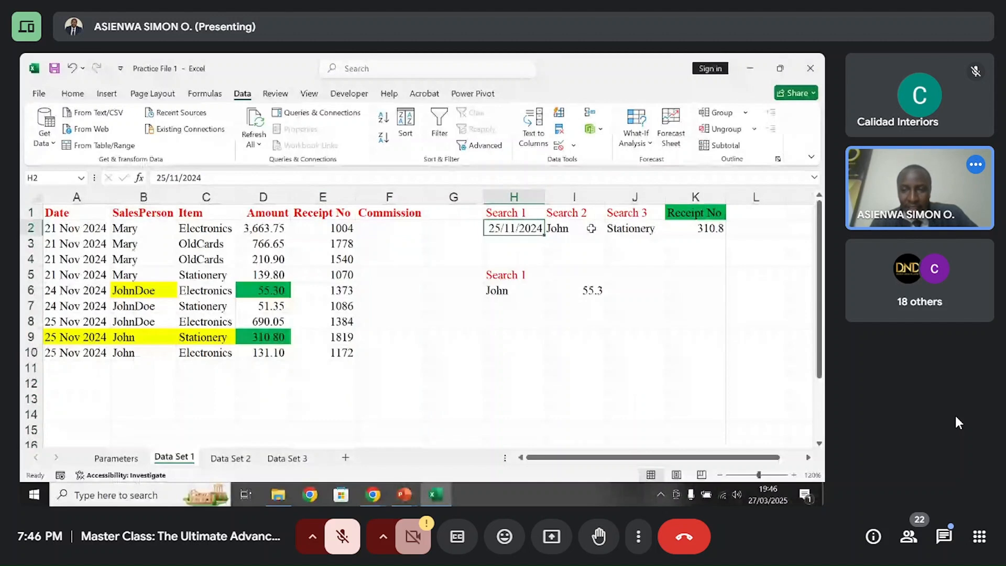
click(626, 227)
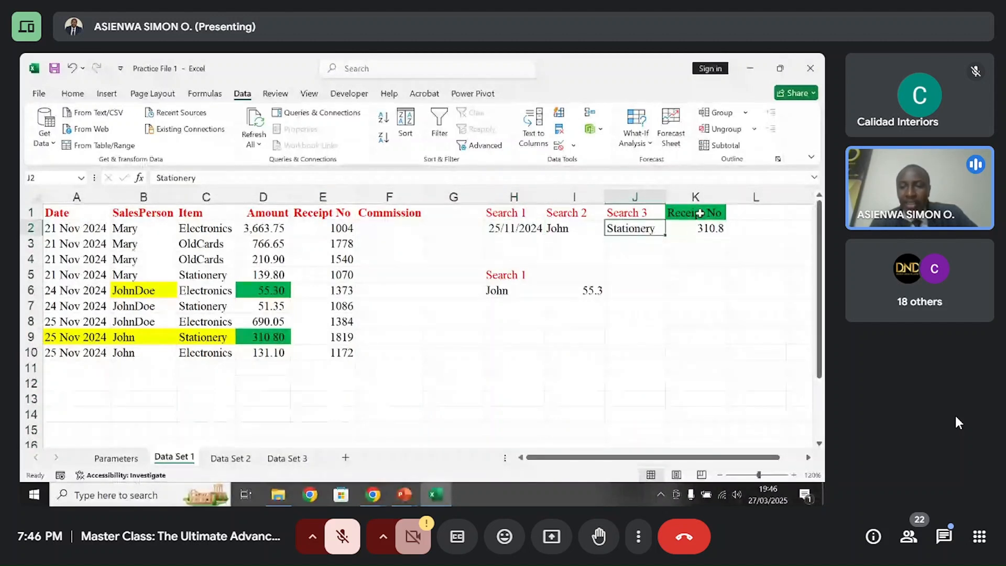
- Switch the heading in K1 to Amount, Receipt No and finally Commission using its list of headings
click(701, 214)
click(718, 228)
click(715, 214)
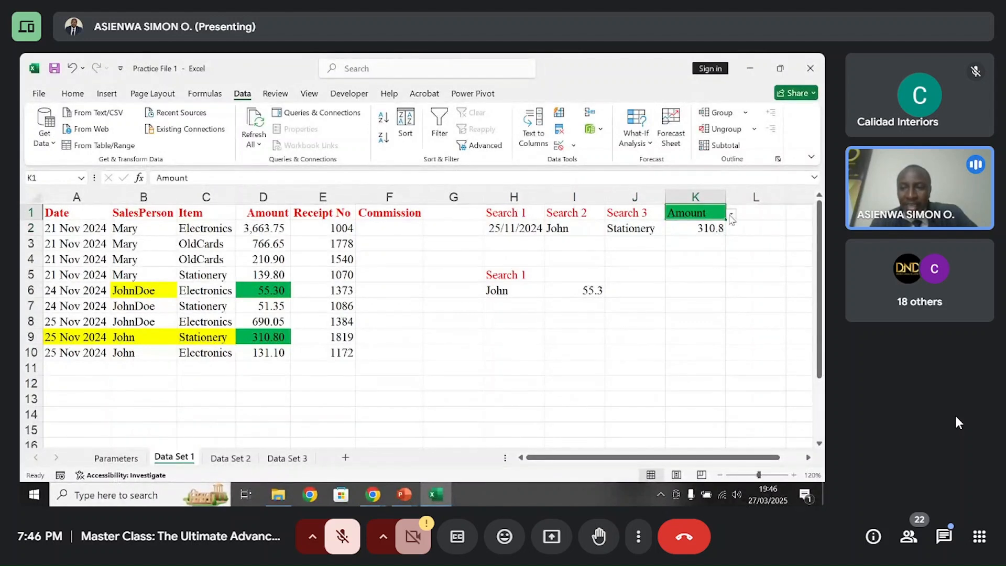
click(732, 215)
click(716, 237)
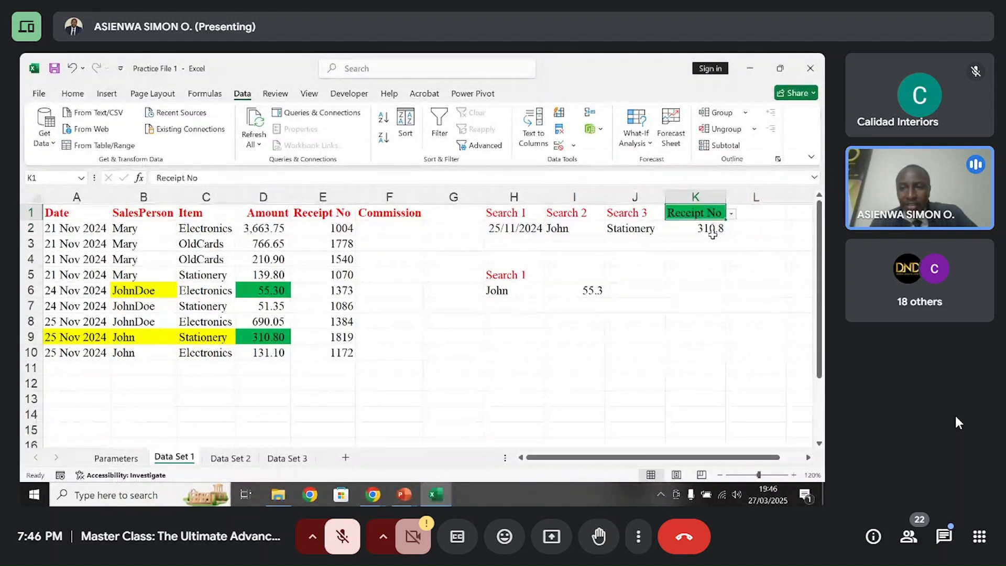
click(731, 214)
click(713, 247)
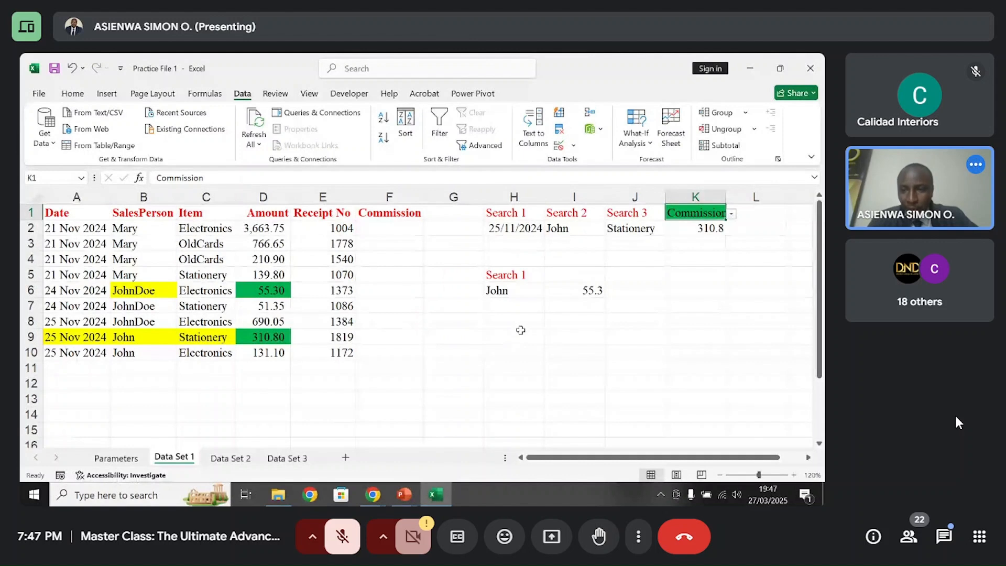
- Copy the search block H1:K2 to G10 and slightly widen columns J and K to fit the Commission heading
drag(495, 213, 707, 229)
key(ctrl+c)
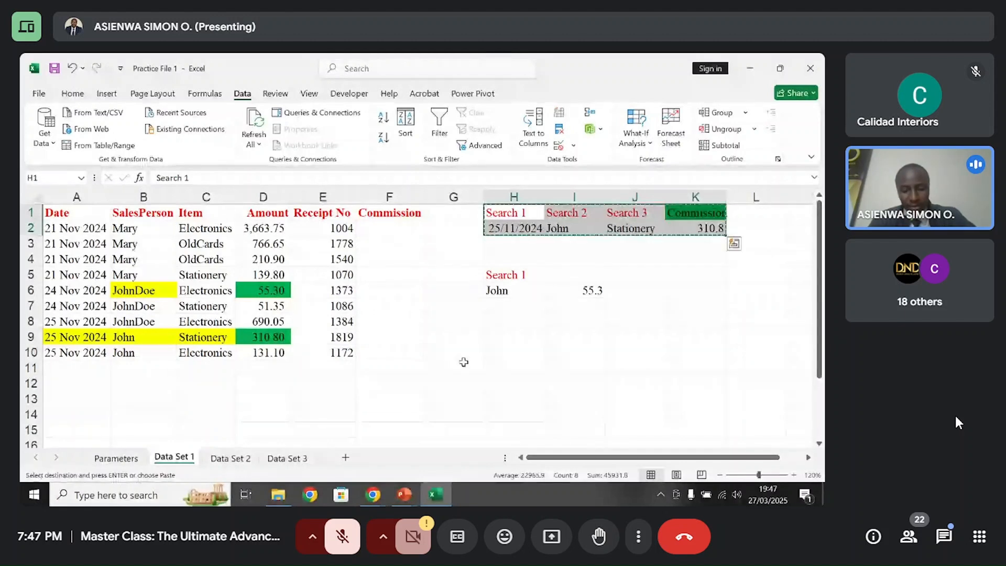
click(461, 354)
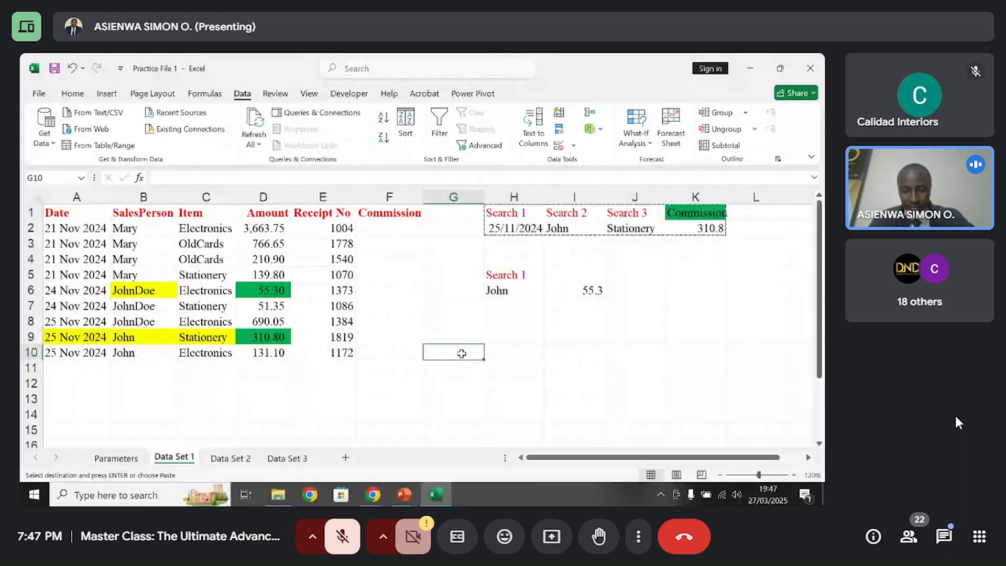
key(Return)
click(635, 354)
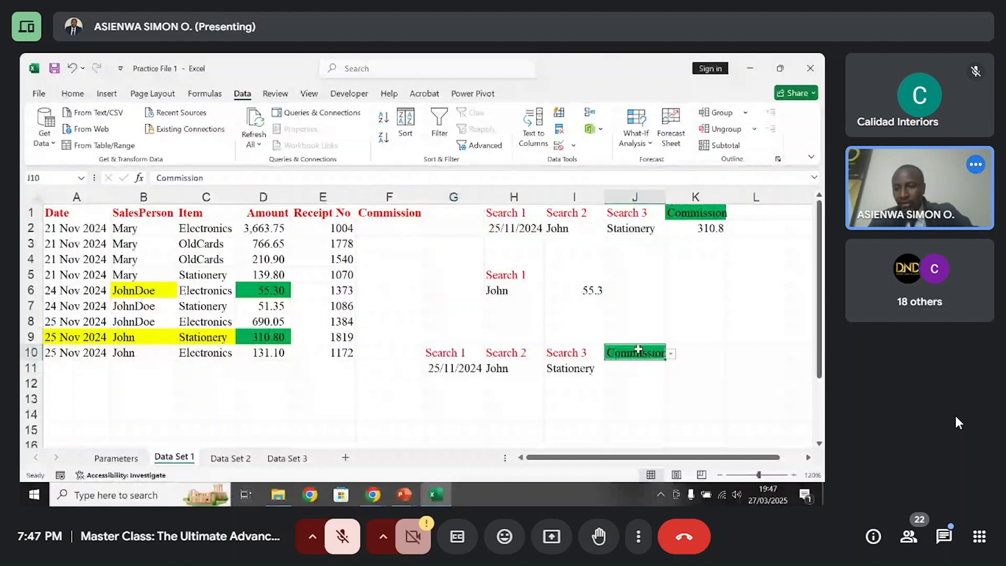
drag(667, 199, 671, 200)
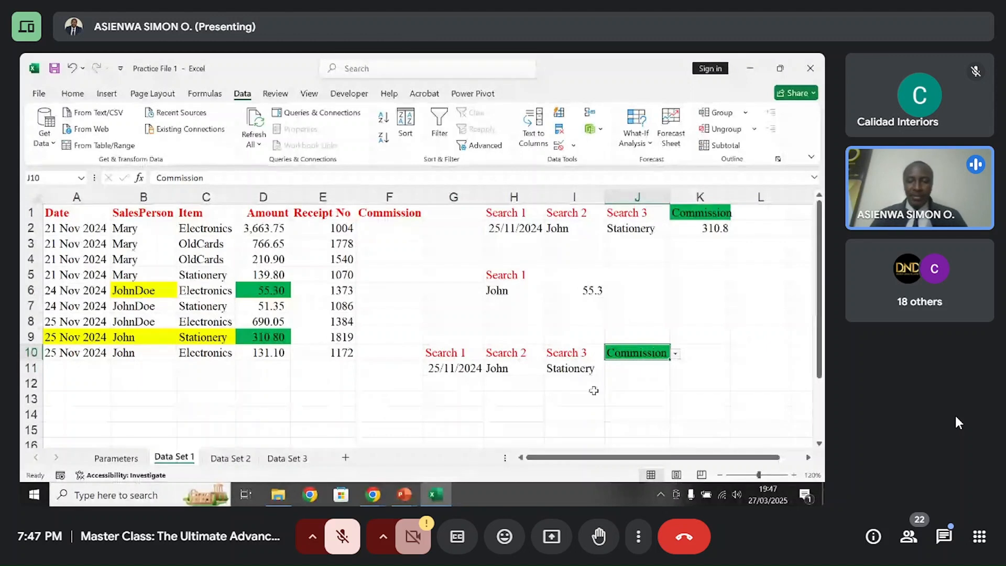
drag(728, 199, 731, 199)
- Choose Amount from the list of headings in J10 of the copied search block
click(675, 354)
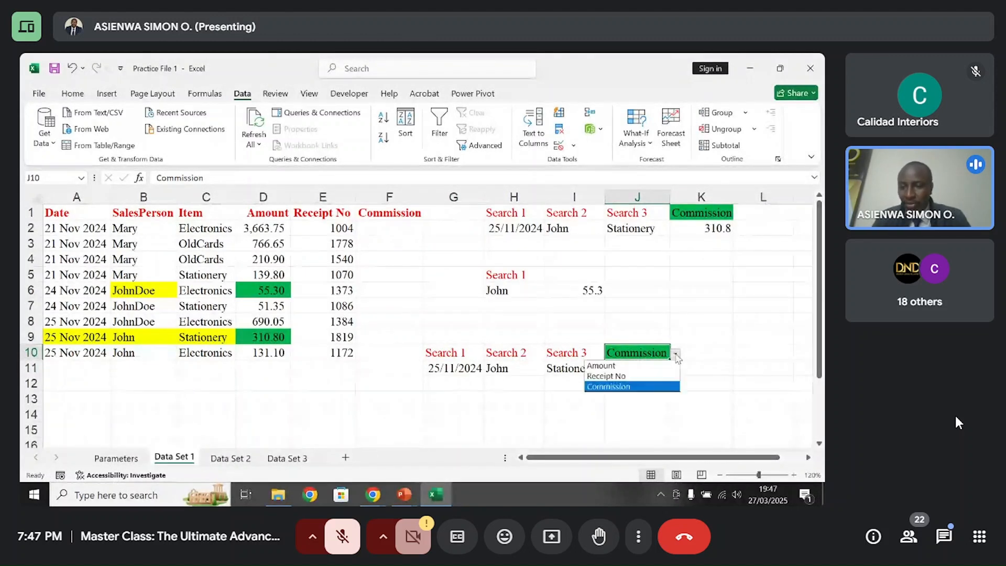
click(646, 367)
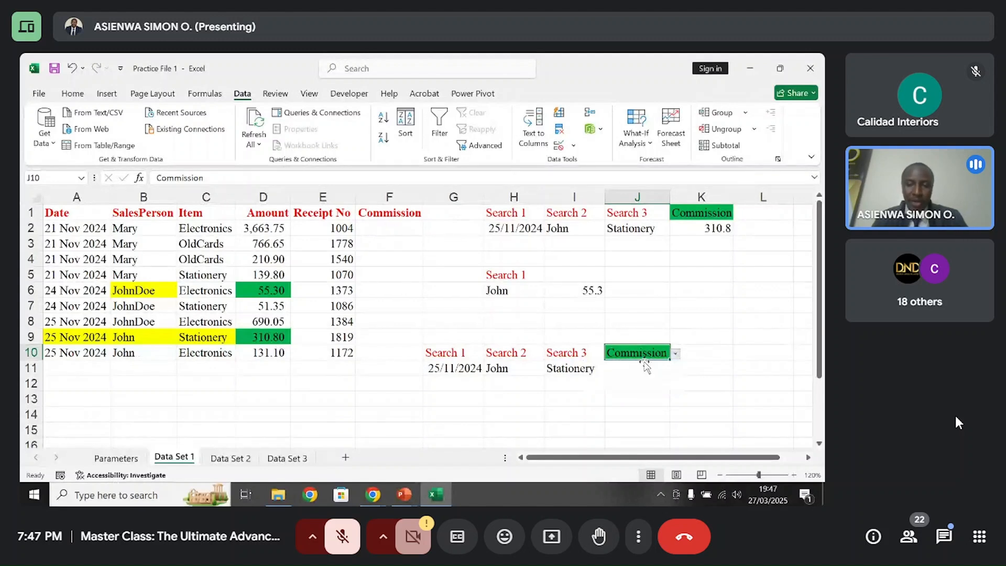
click(629, 368)
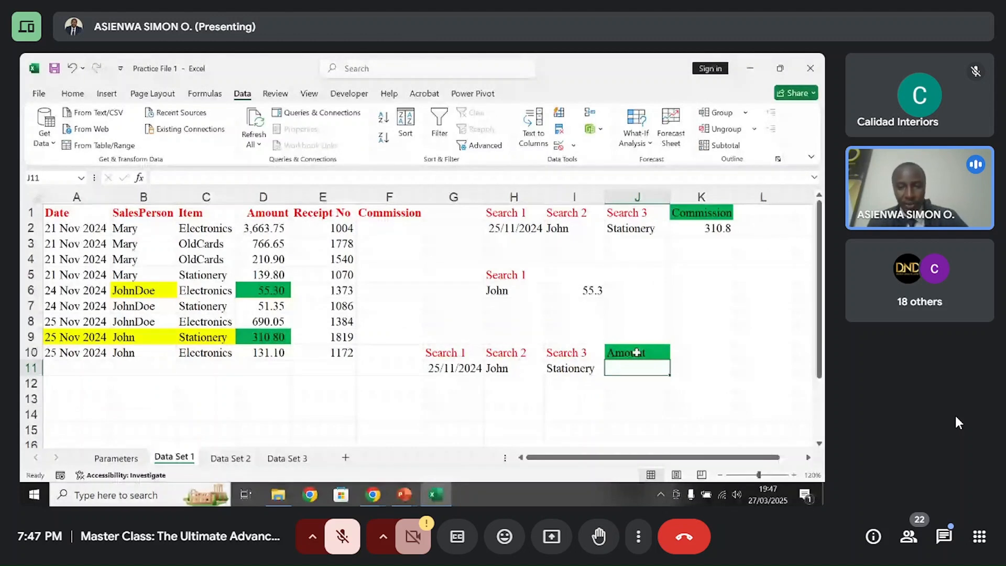
- Copy the Amount heading in J10, with its list of headings, to I5 above the wildcard lookup result
drag(636, 353, 636, 368)
key(ctrl+c)
click(638, 348)
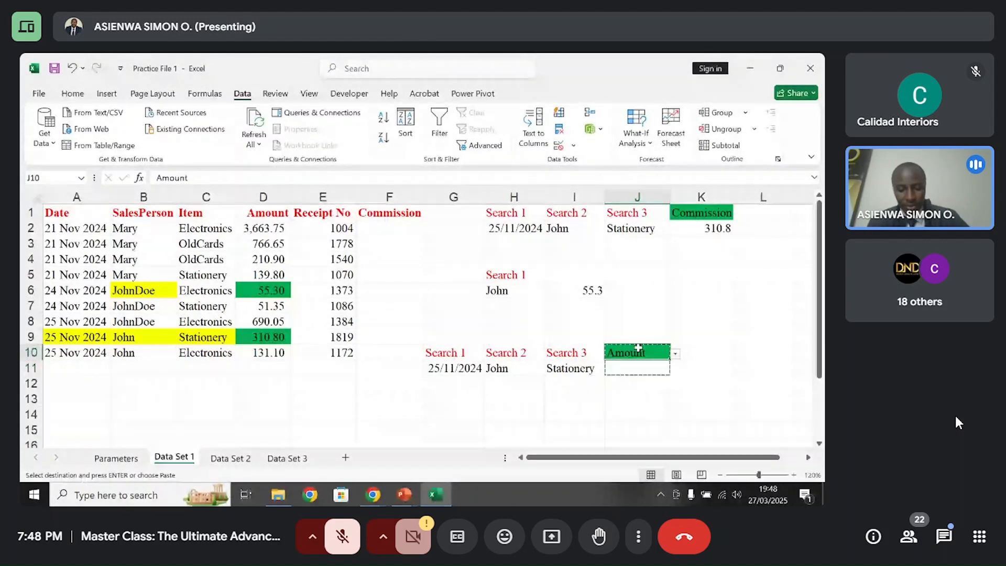
key(ctrl+c)
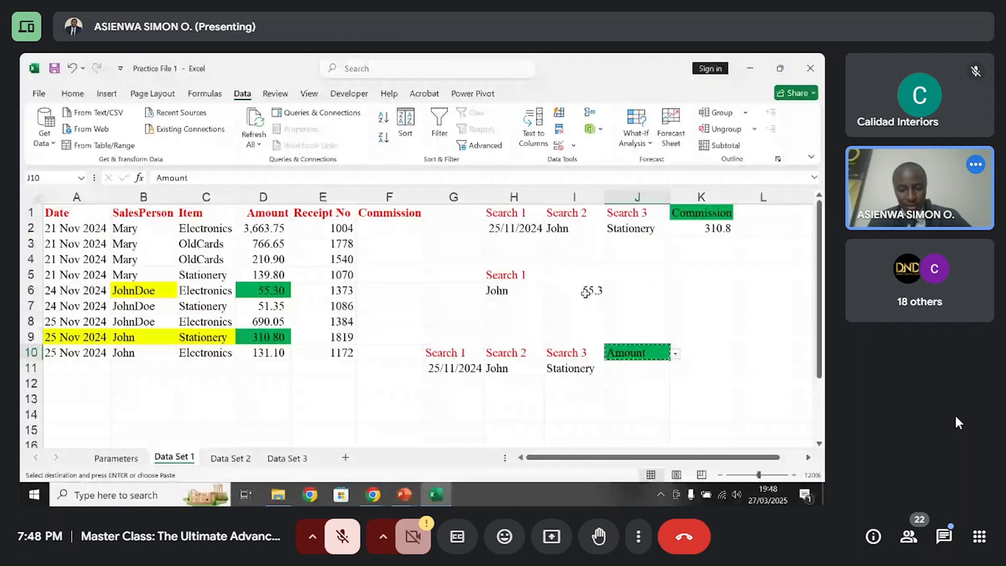
click(580, 274)
key(ctrl+v)
click(633, 299)
click(636, 349)
key(Return)
click(698, 350)
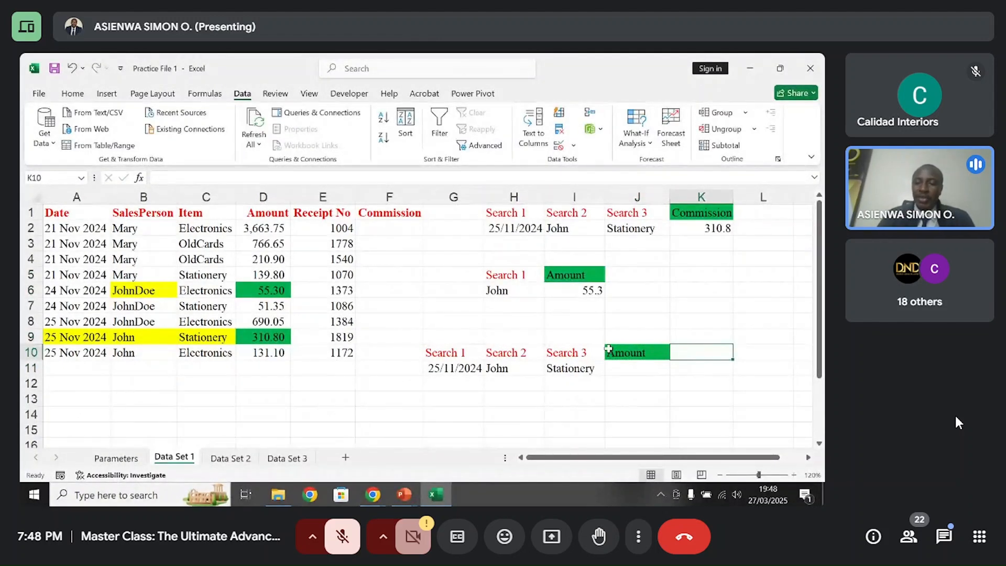
- Check the heading choices offered in I5 and leave the selection as it is
click(581, 276)
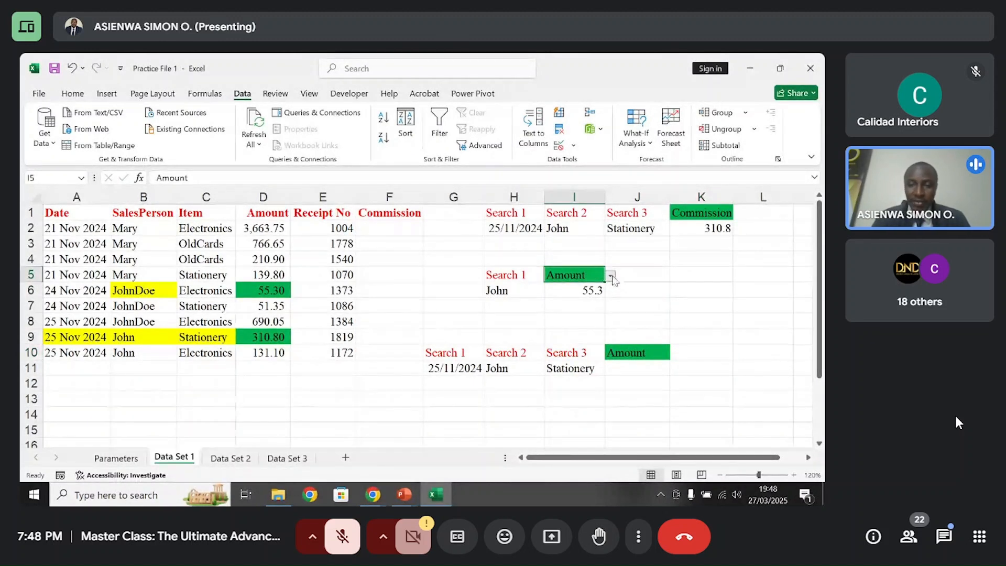
click(612, 276)
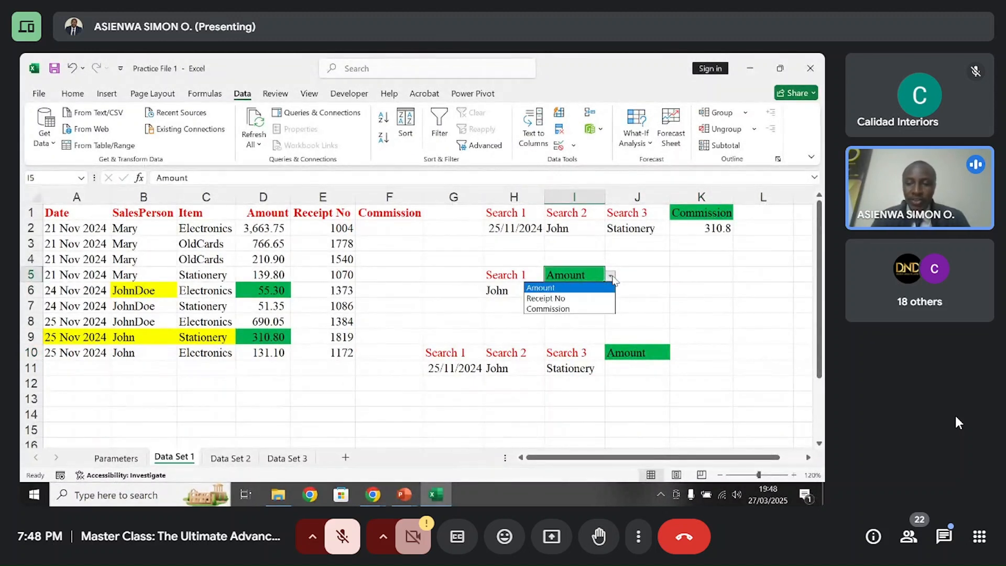
click(612, 277)
click(621, 275)
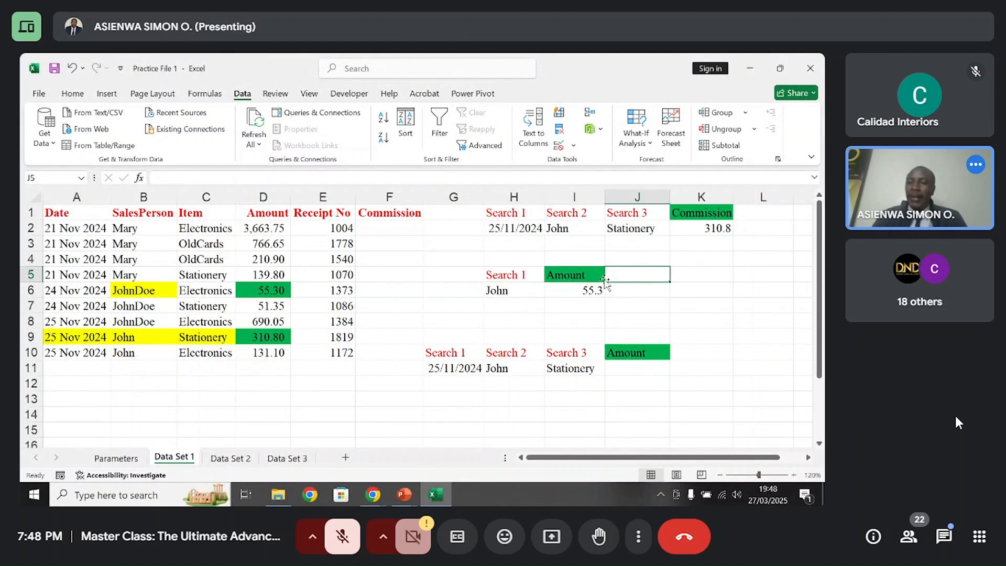
- Clear the Amount result in I6 and start an XLOOKUP formula there with H6 as the lookup value
click(511, 294)
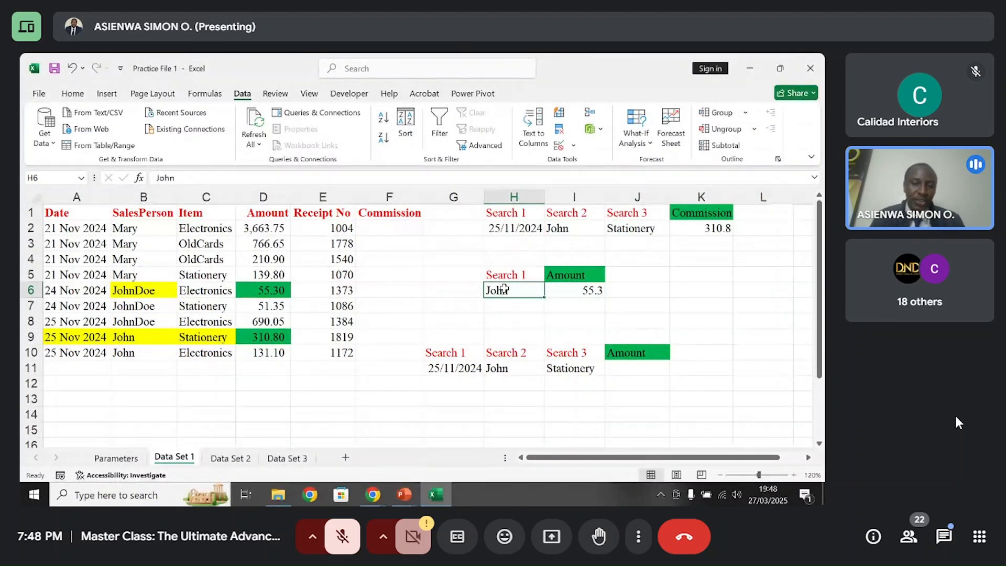
click(576, 288)
key(Delete)
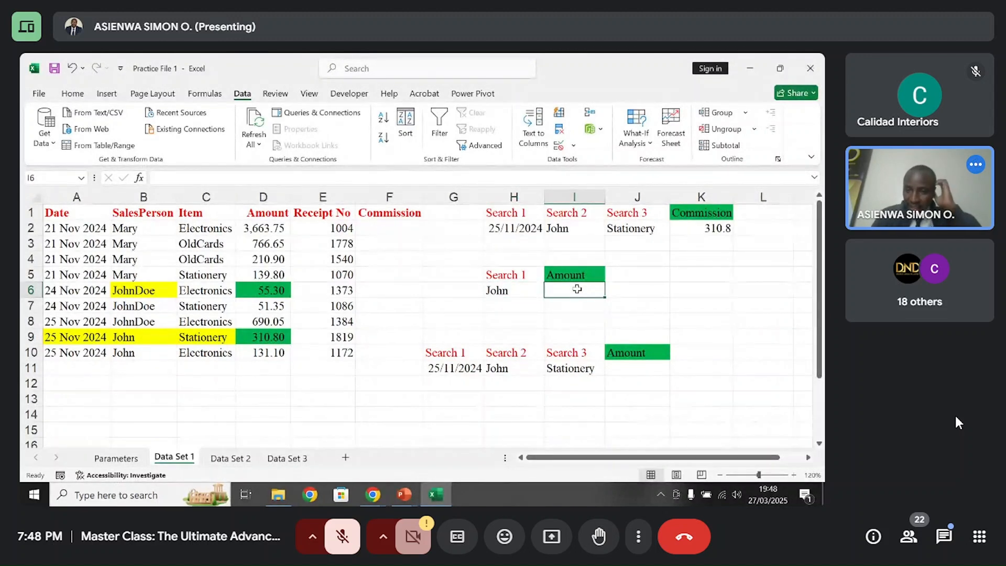
text(=xl)
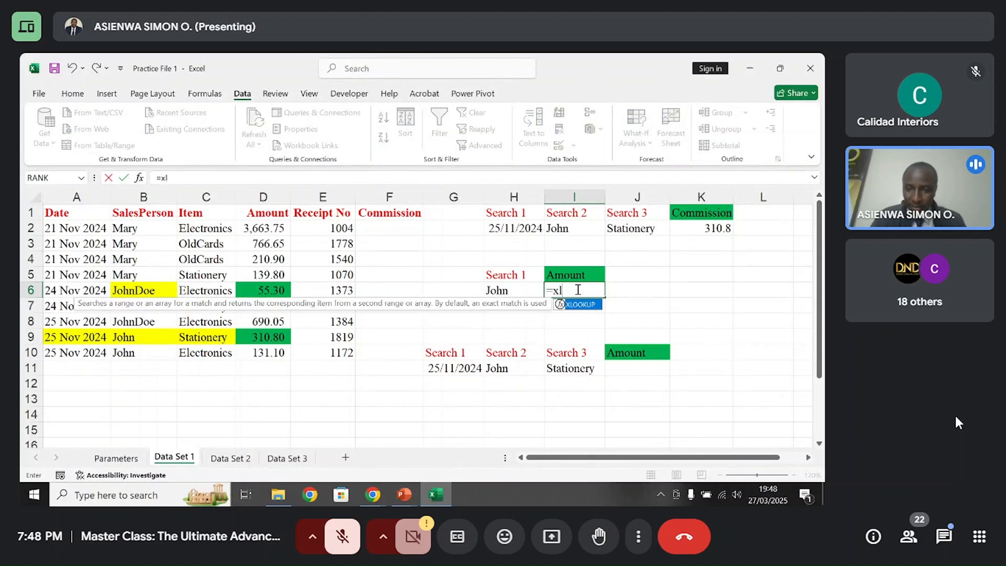
key(Tab)
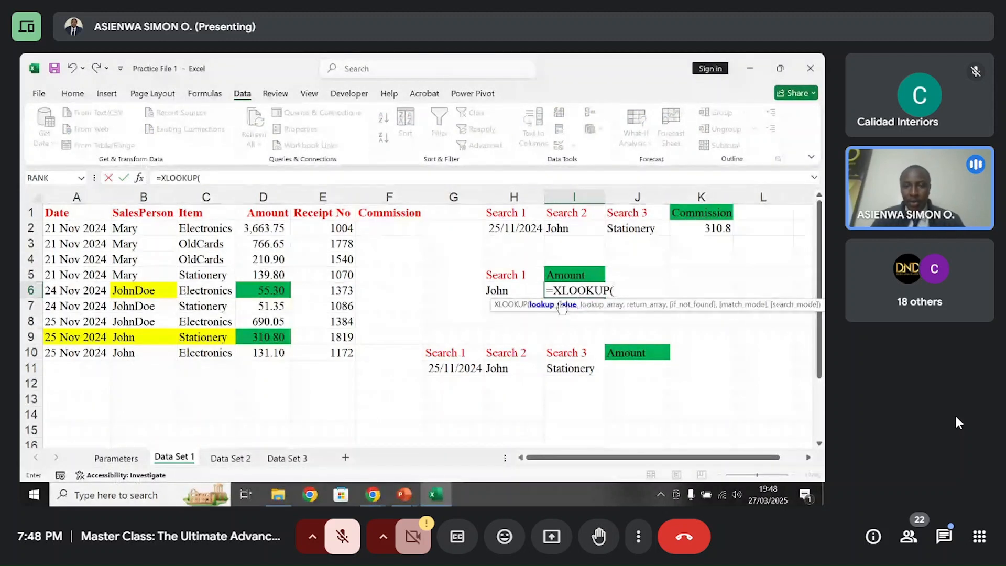
click(520, 291)
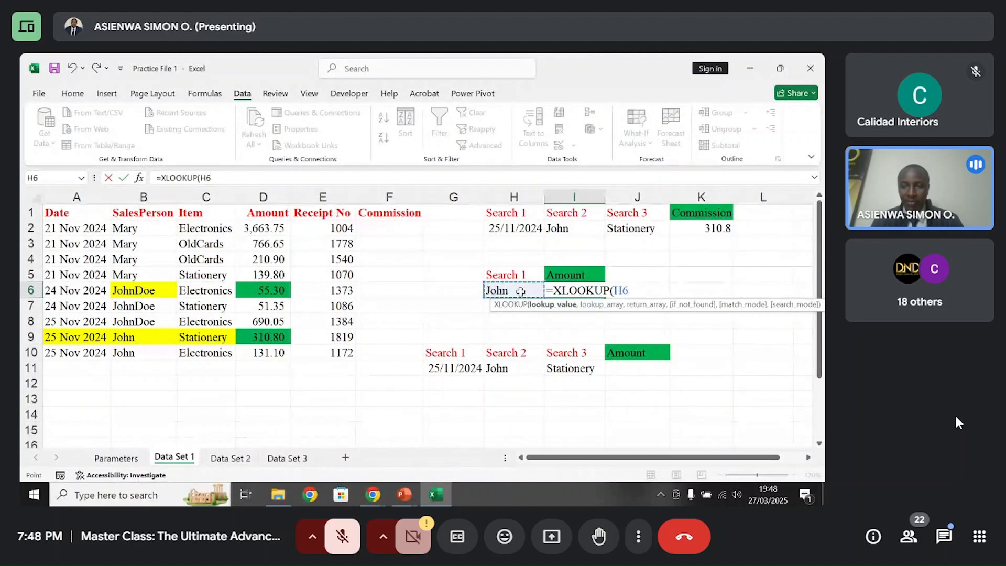
text(,)
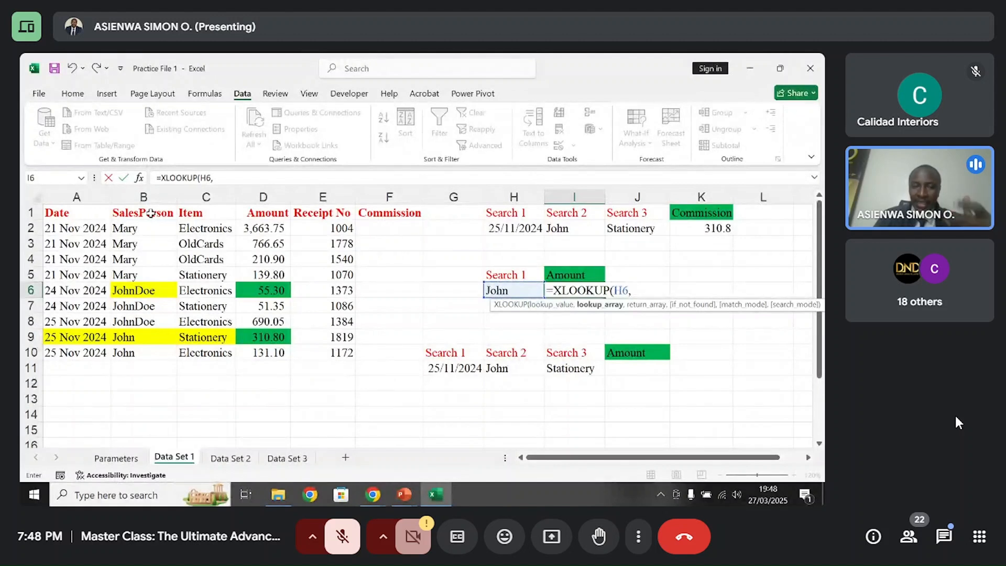
- Set the XLOOKUP's lookup array to the SalesPerson entries in B2:B10, without the header
click(151, 212)
drag(151, 212, 149, 347)
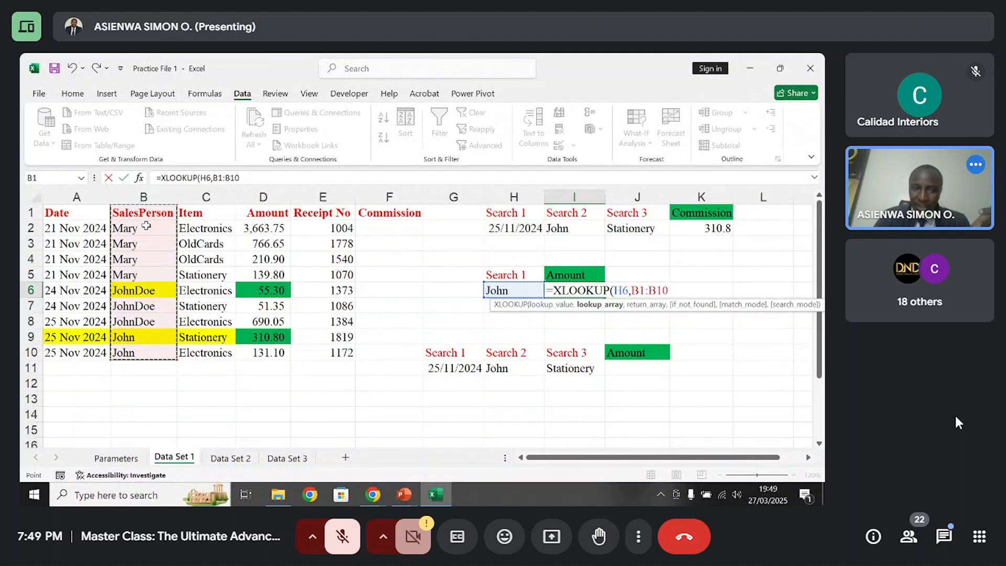
drag(146, 227, 148, 351)
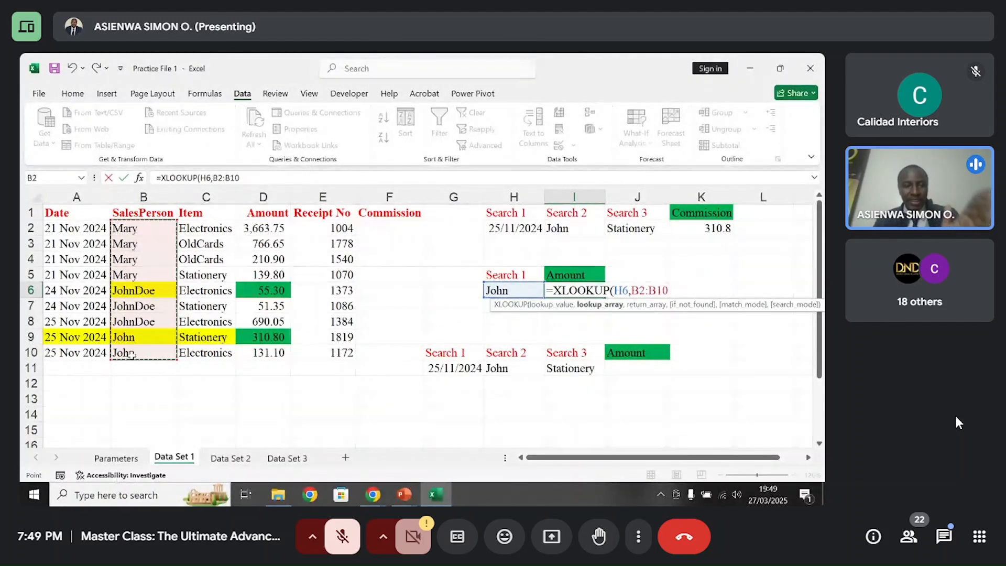
text(,)
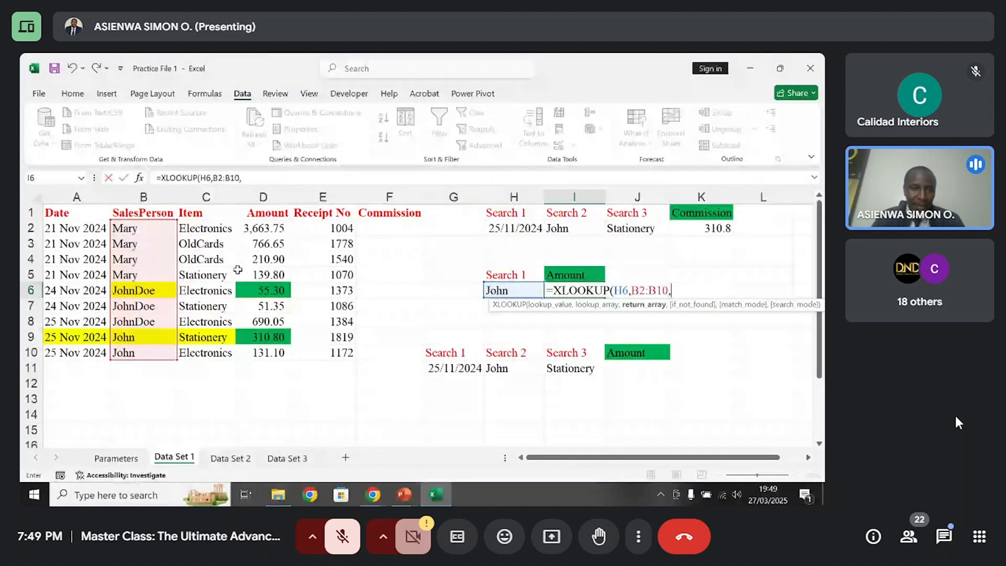
drag(267, 226, 265, 353)
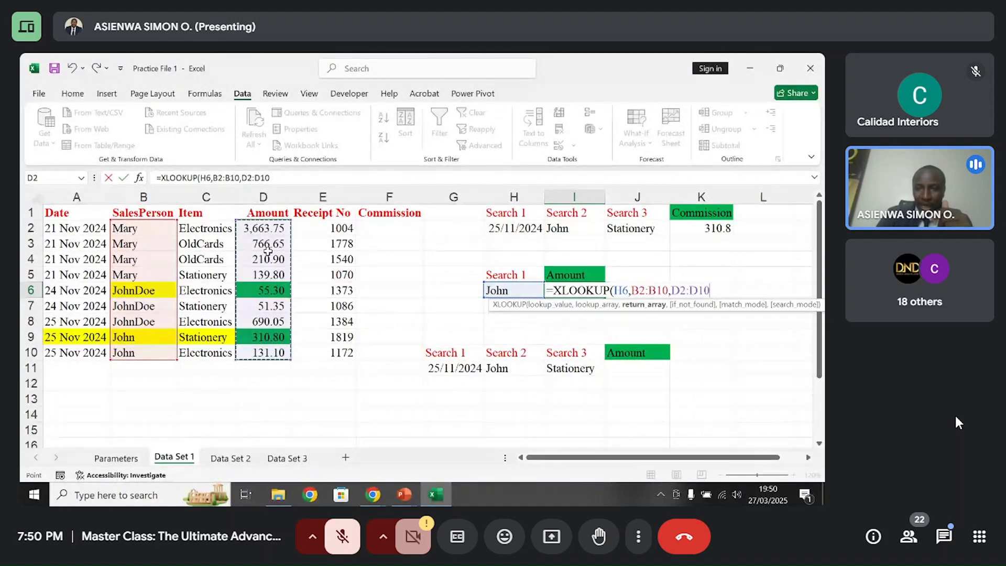
key(BackSpace)
key(BackSpace)
key(BackSpace)
key(BackSpace)
key(BackSpace)
key(BackSpace)
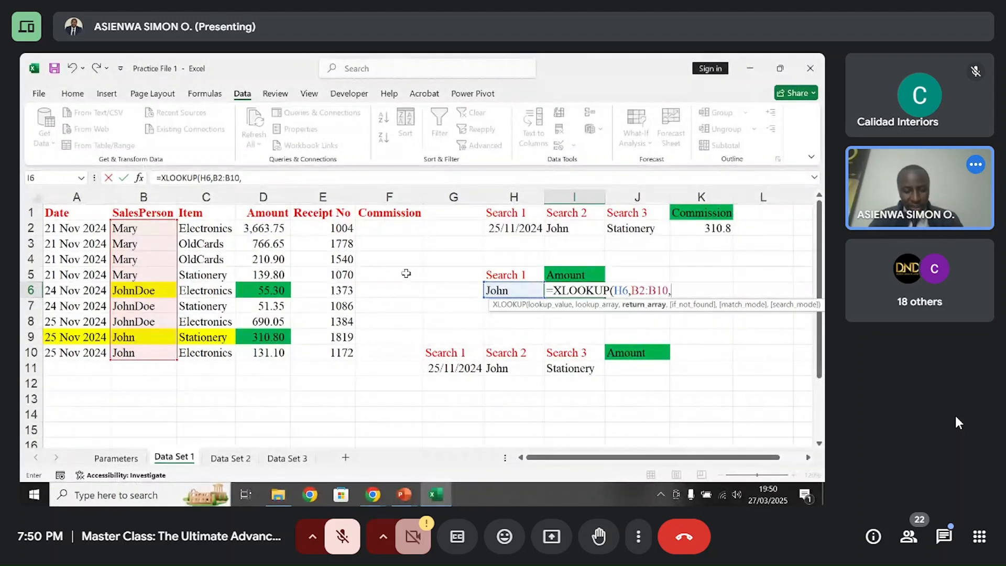
text(xl)
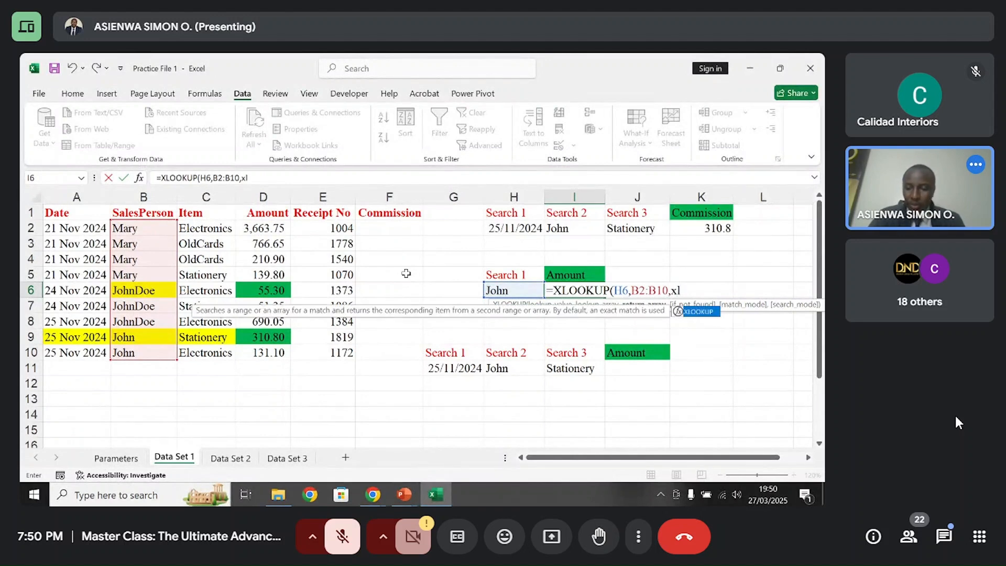
key(BackSpace)
key(BackSpace)
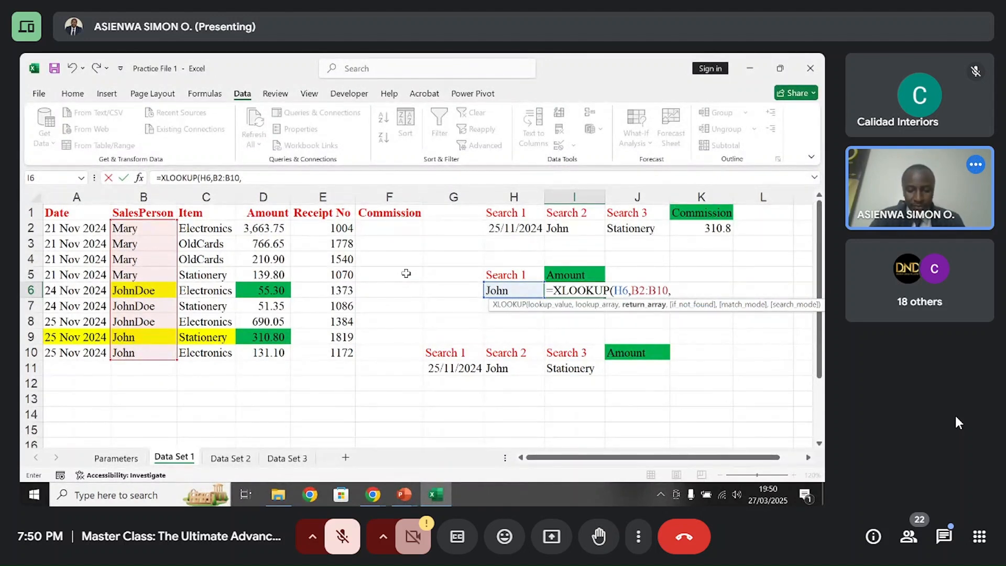
- Nest a second XLOOKUP as the return array of the formula in I6
text(XLOO)
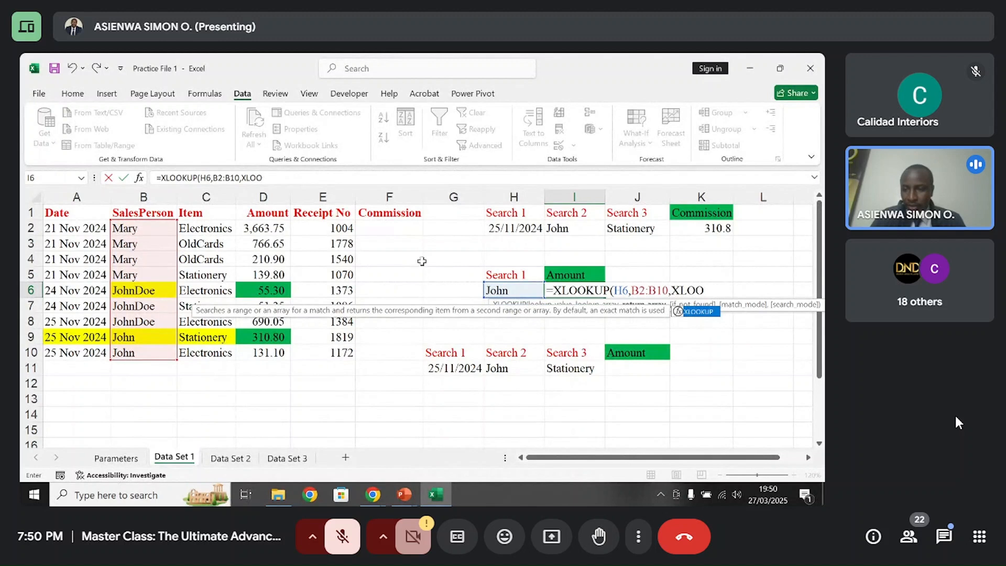
double_click(692, 309)
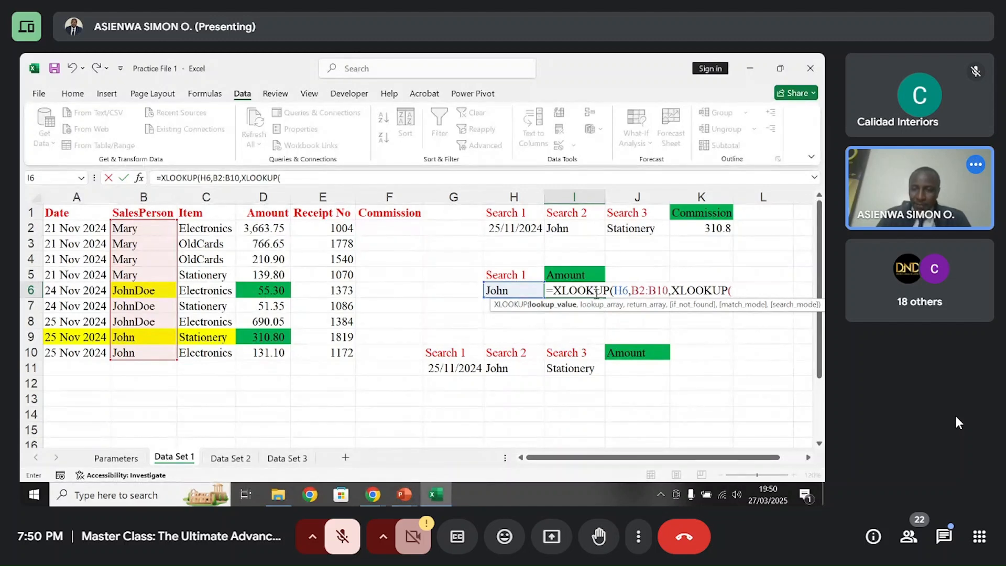
click(629, 291)
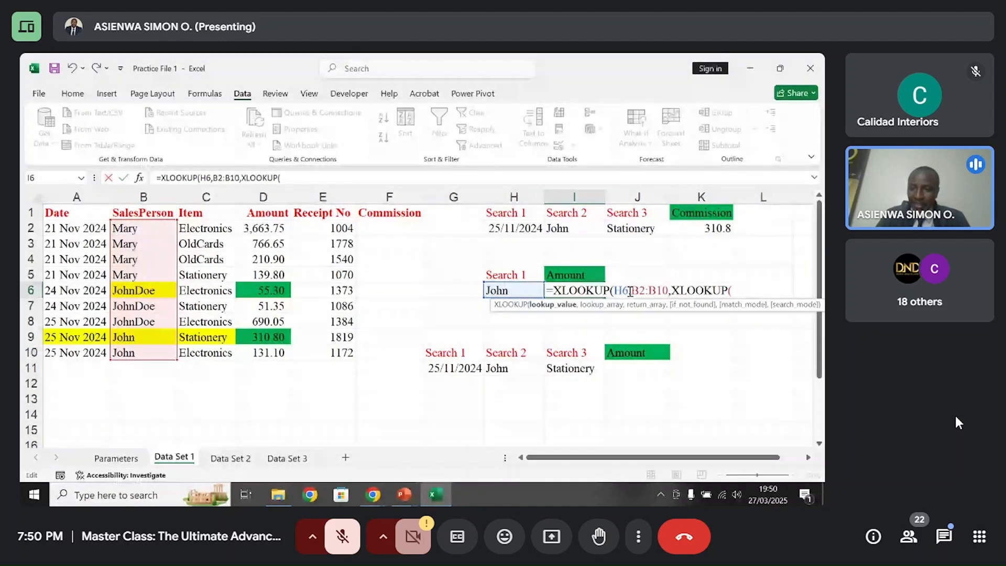
click(669, 290)
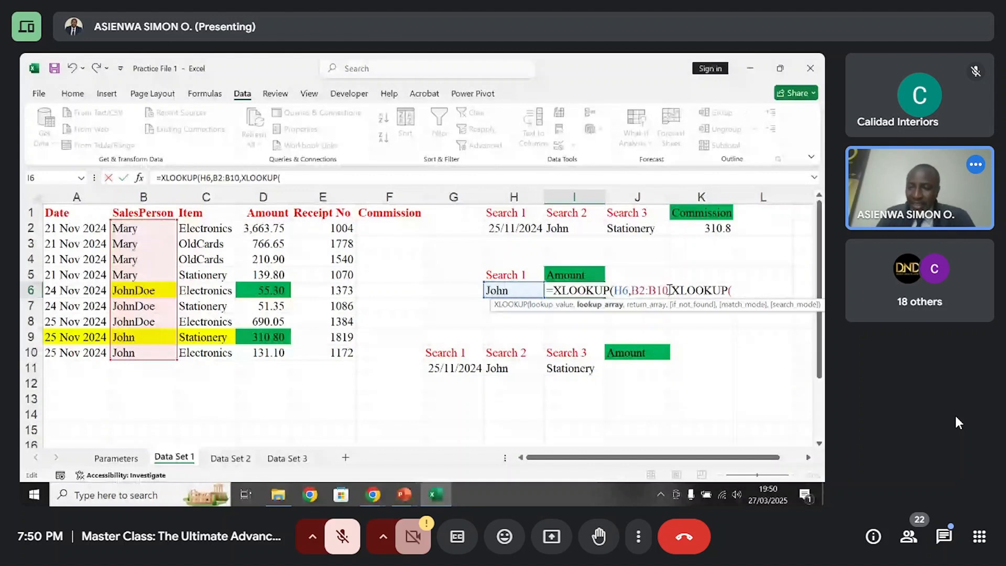
click(675, 290)
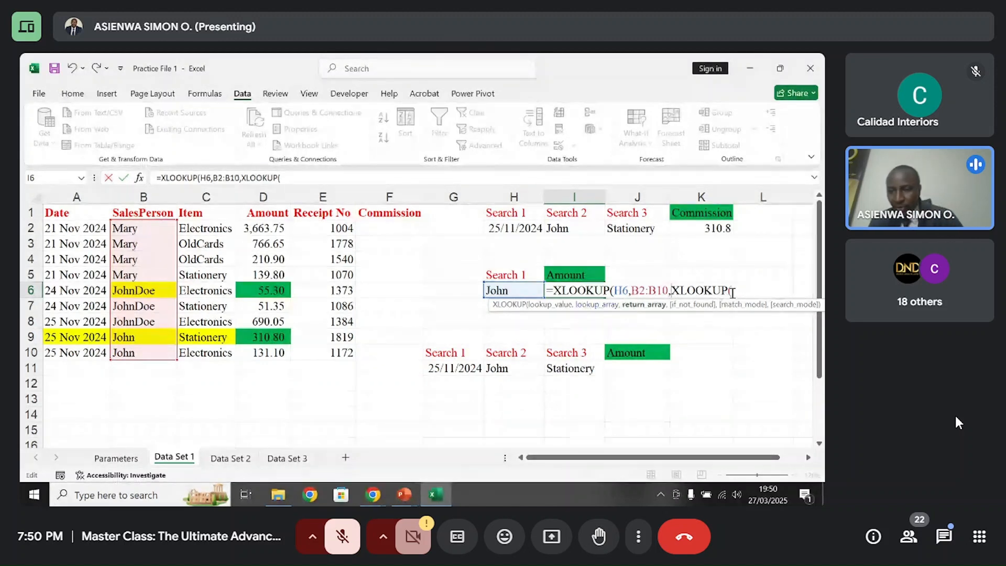
drag(672, 291, 730, 292)
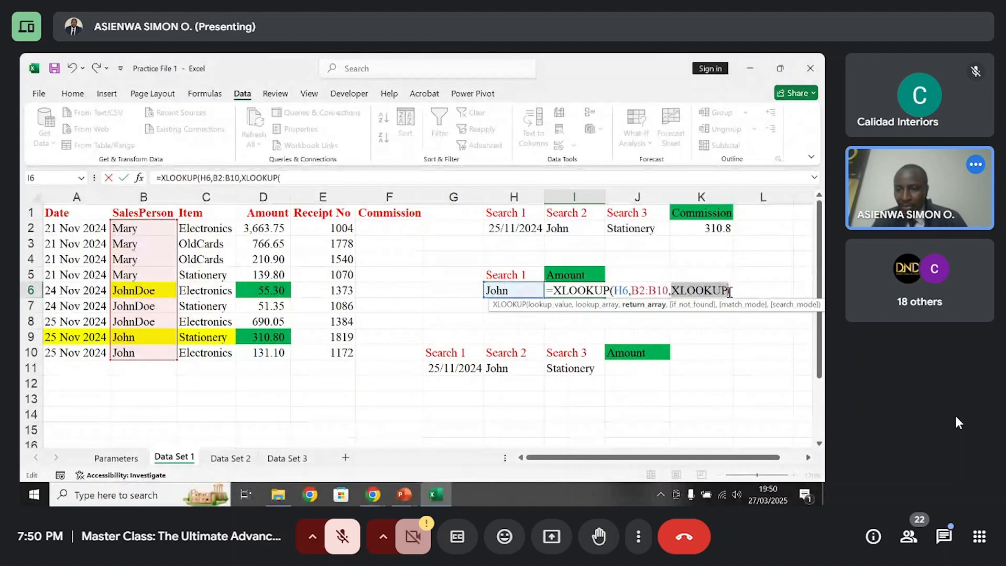
click(735, 290)
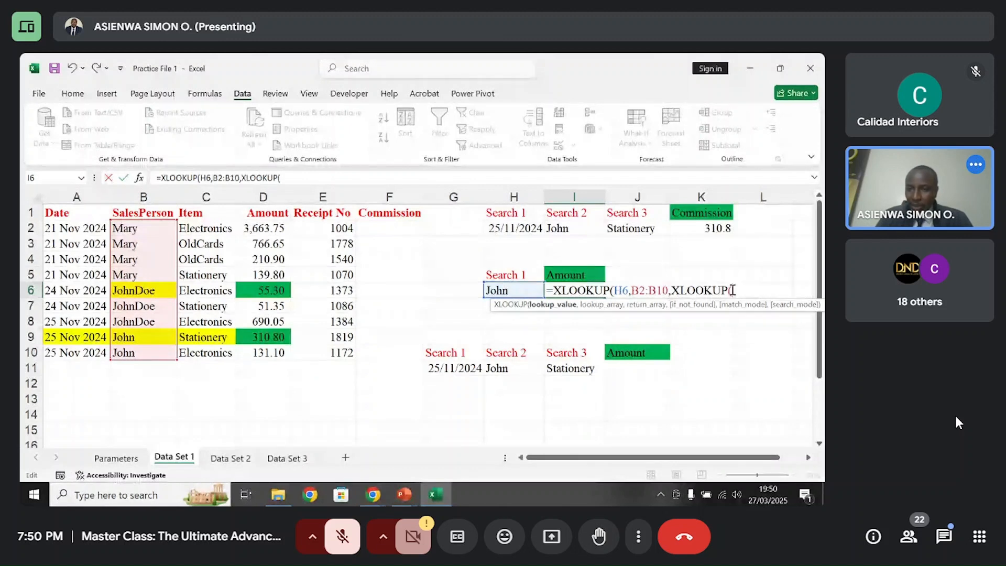
- Give the nested XLOOKUP the Amount header in I5 as lookup value and the headers D1:F1 as lookup array
click(581, 274)
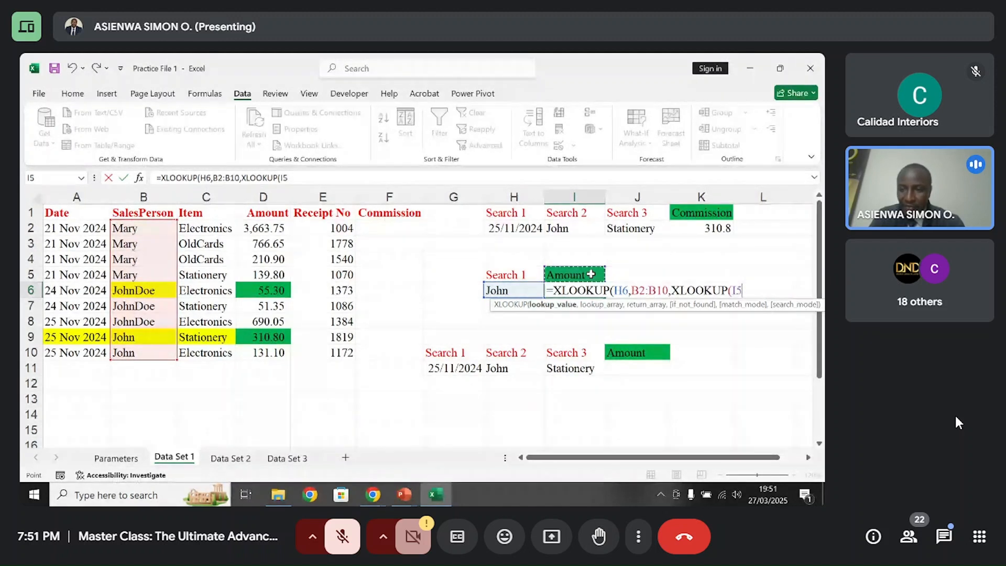
text(,)
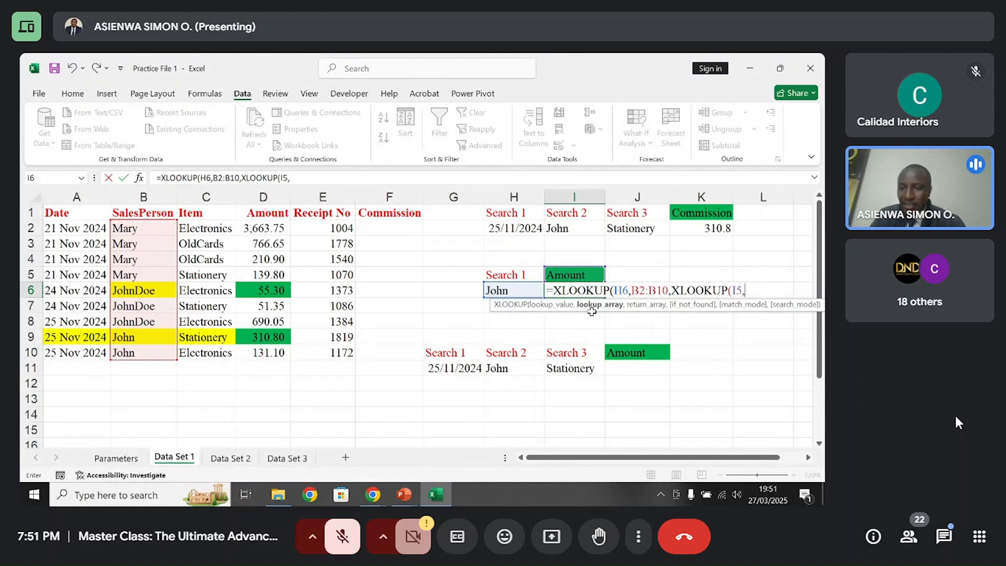
drag(281, 210, 417, 212)
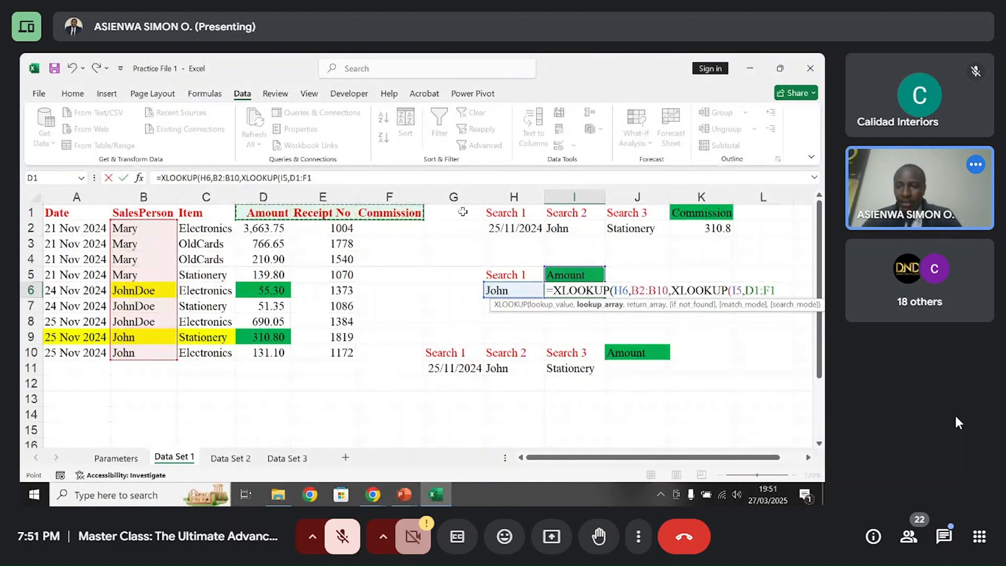
text(,)
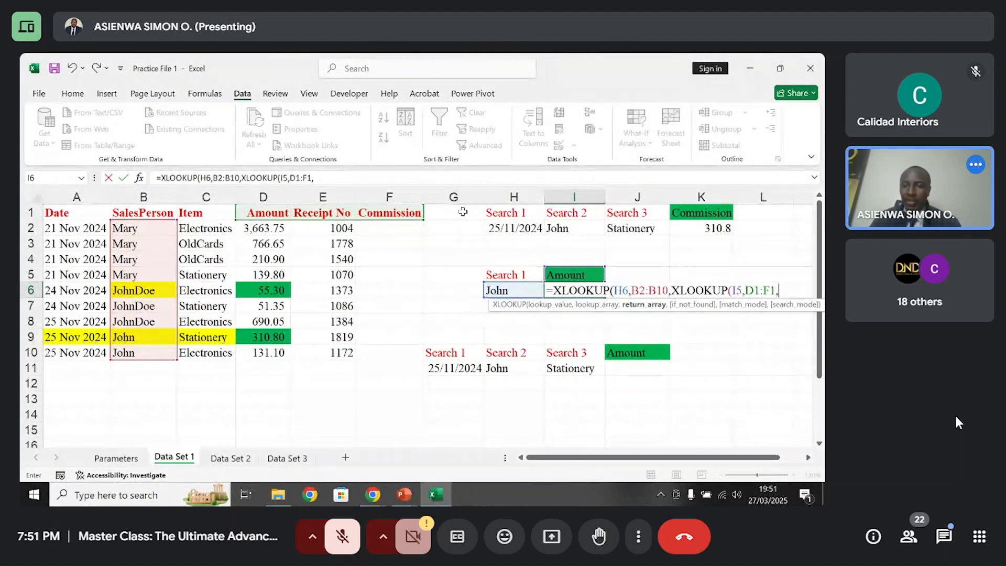
- Set the nested XLOOKUP's return array to D2:F10, close both functions and enter the formula in I6
drag(267, 229, 382, 351)
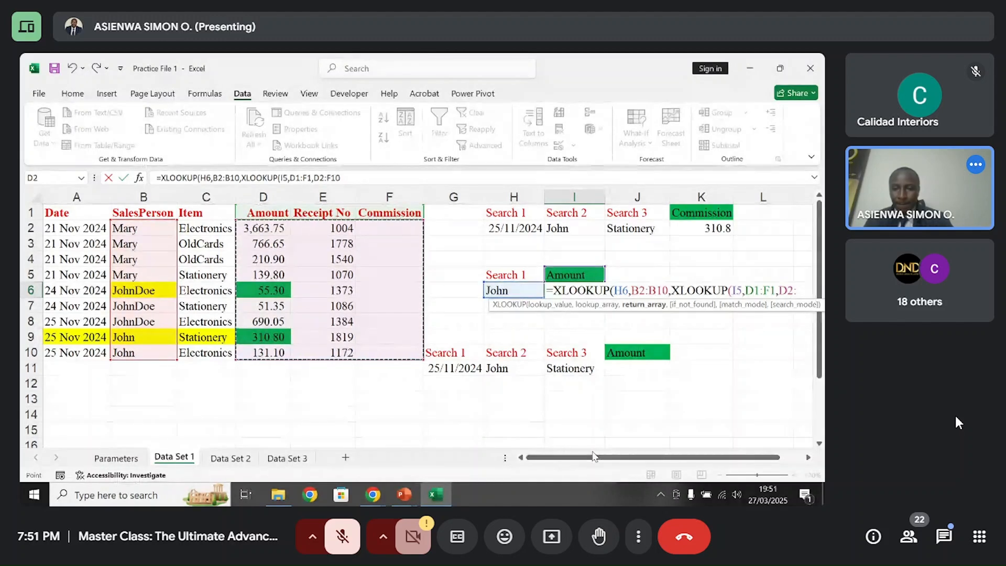
drag(789, 461, 746, 457)
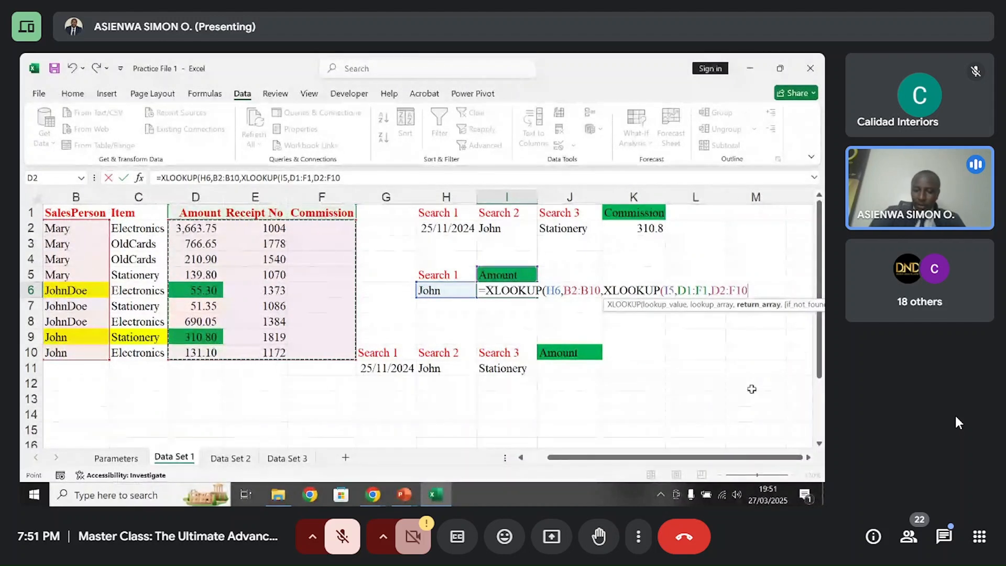
text())
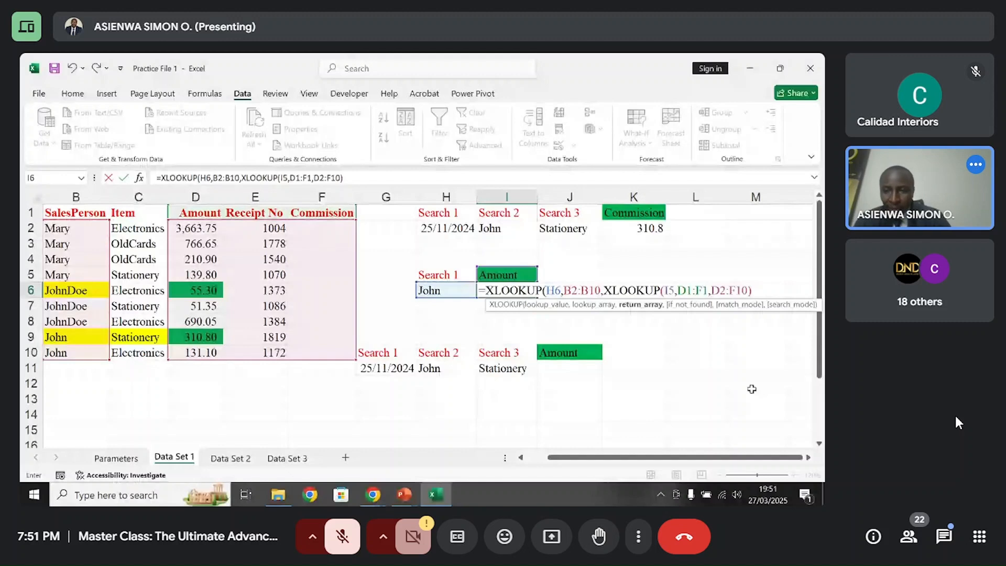
text())
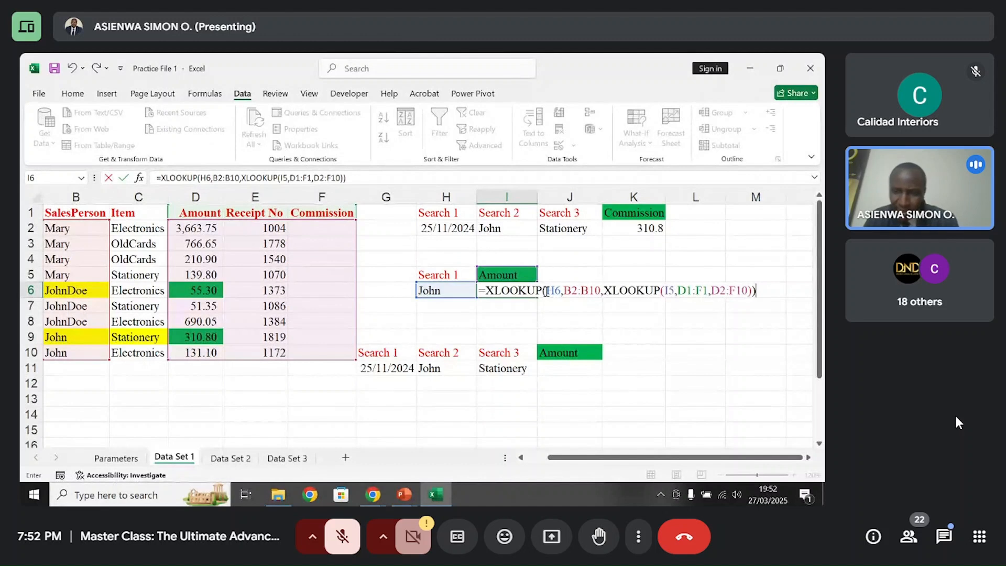
drag(603, 290, 620, 288)
click(620, 287)
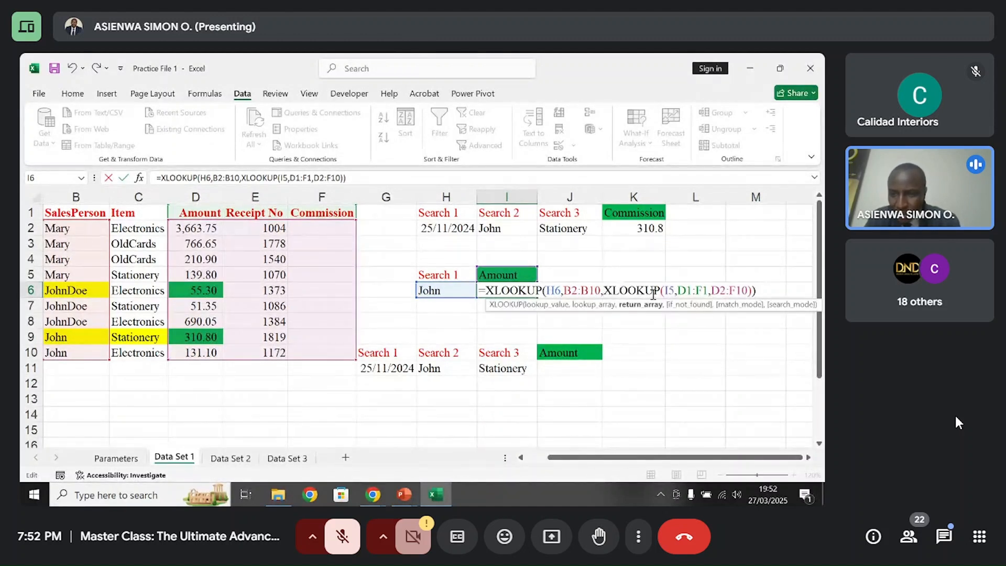
click(769, 290)
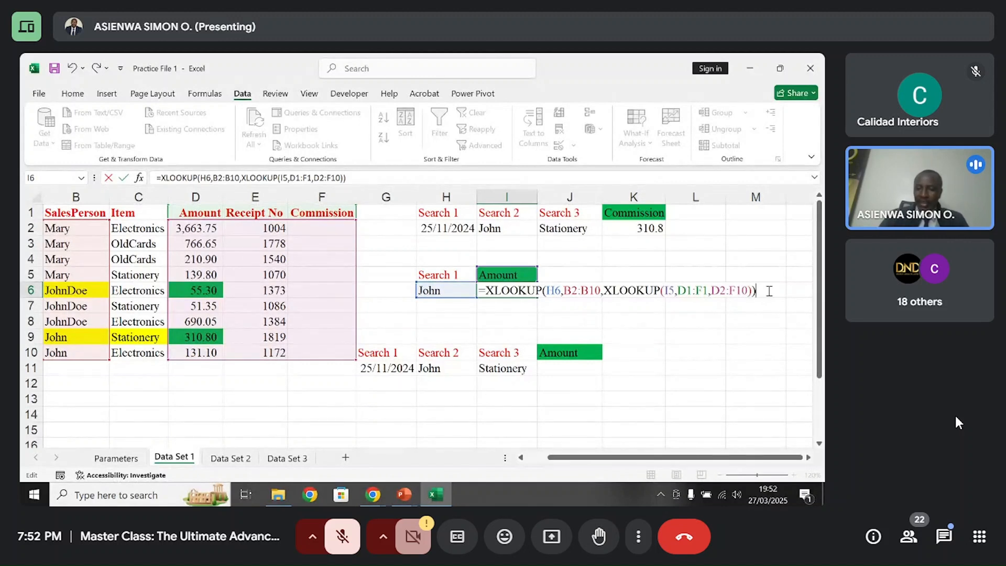
key(Return)
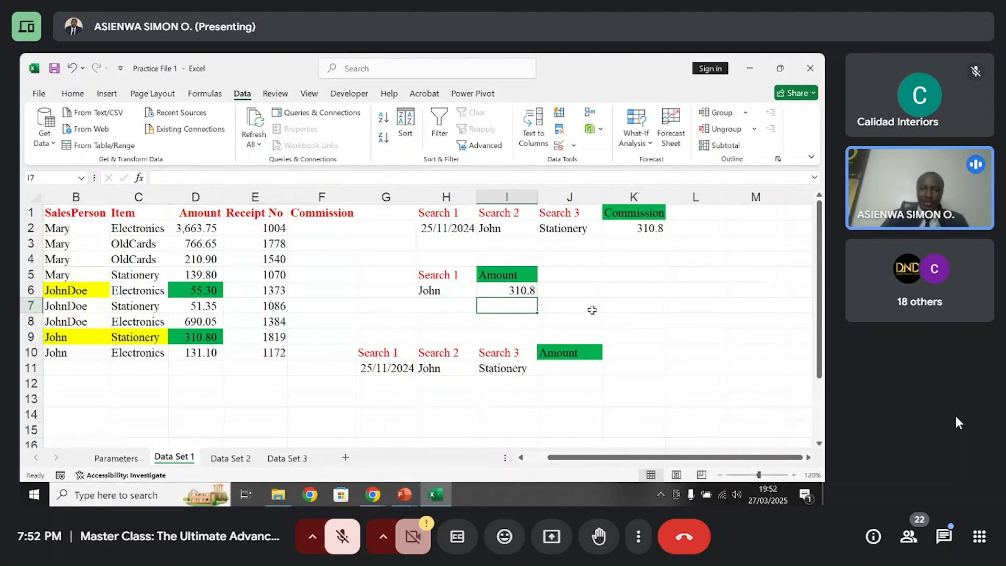
- Check the I6 lookup formula and its search value in H6 against the SalesPerson entries in B2:B9
click(446, 291)
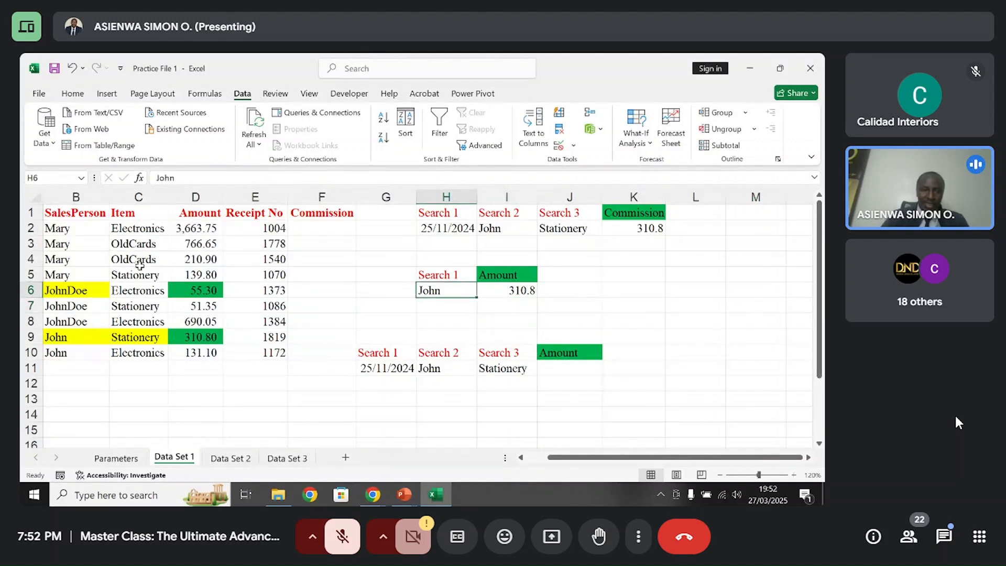
click(510, 289)
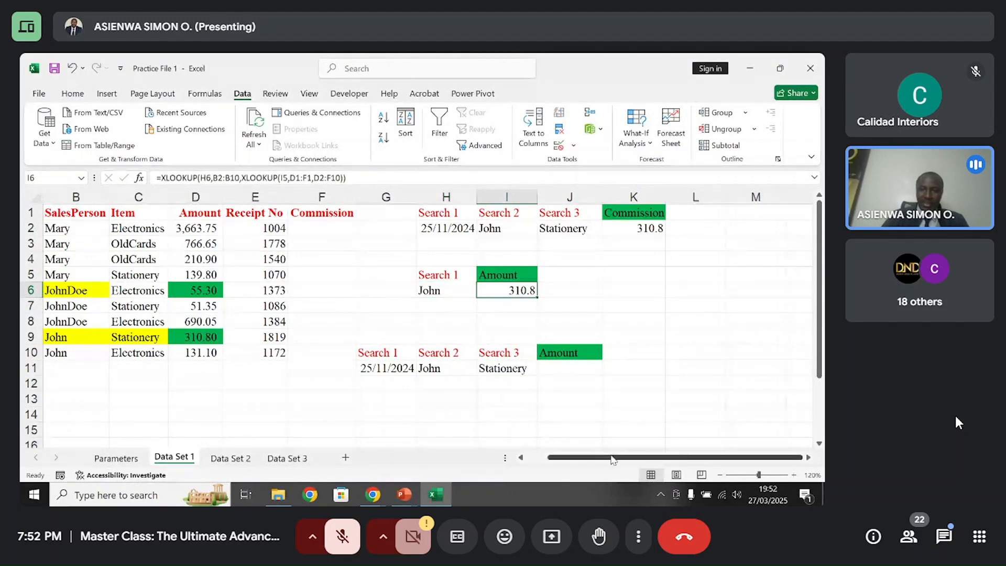
scroll(613, 460, left, 1)
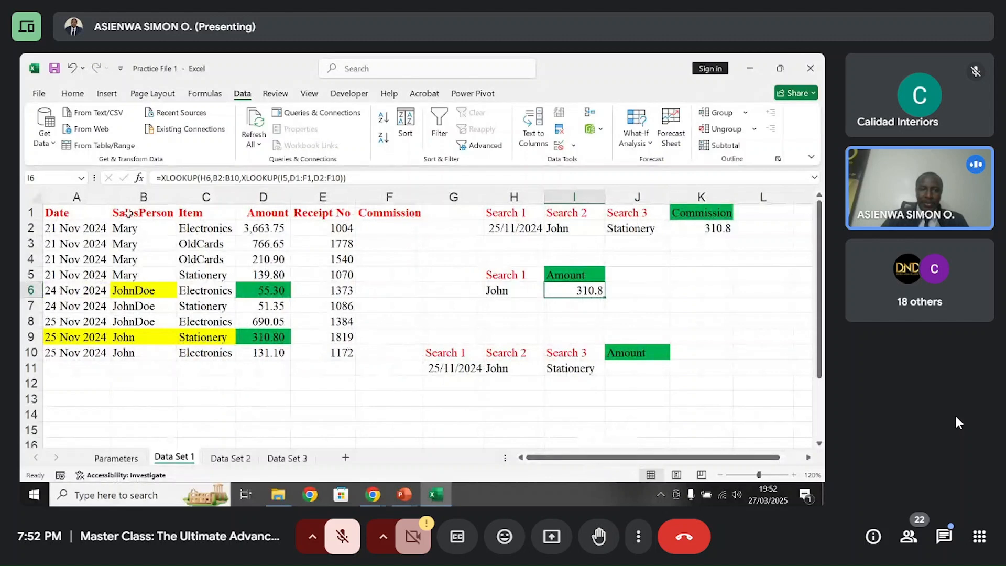
drag(137, 227, 134, 336)
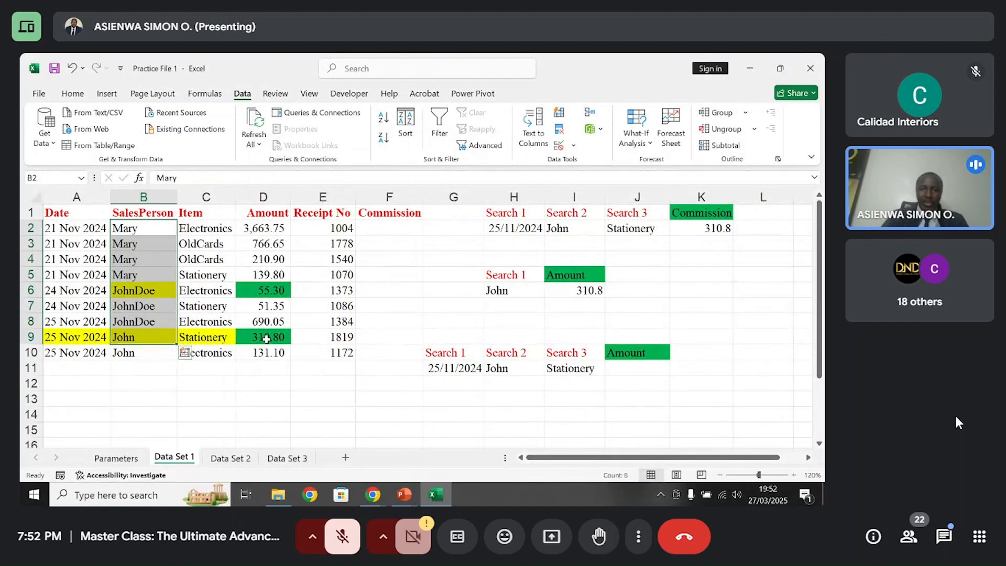
- Test the I6 lookup by switching the header in I5 to Receipt No and to Commission
click(266, 339)
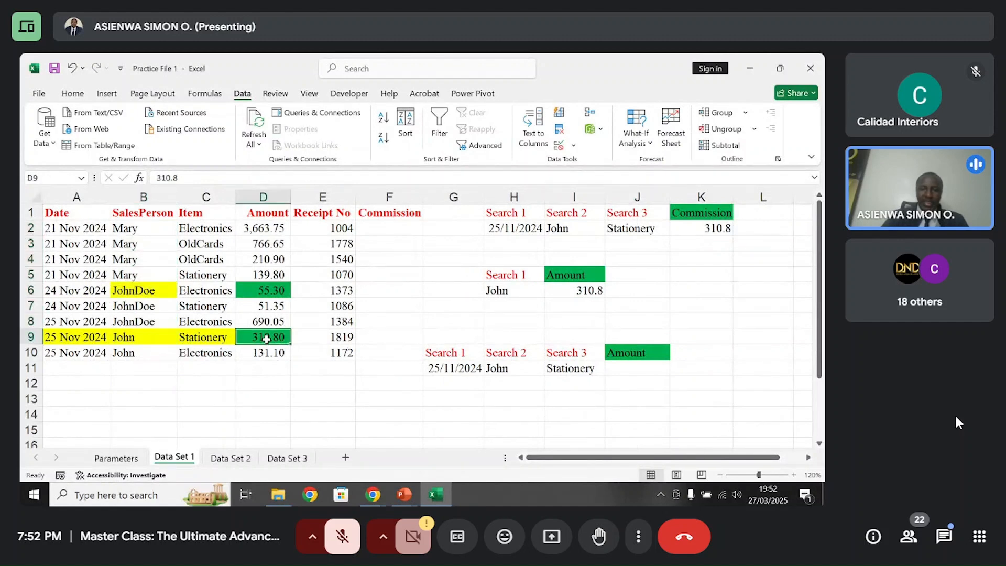
click(568, 274)
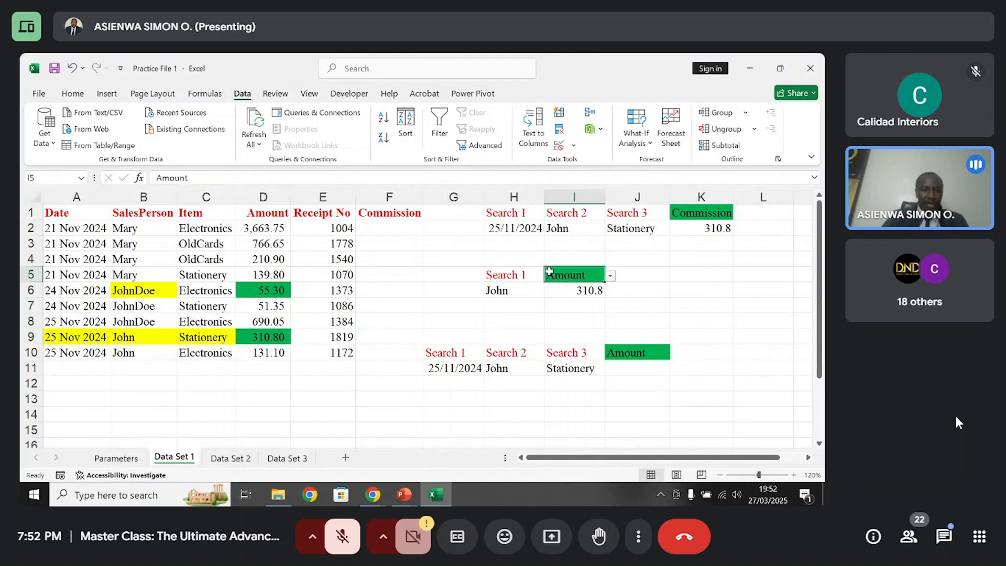
click(611, 277)
click(588, 300)
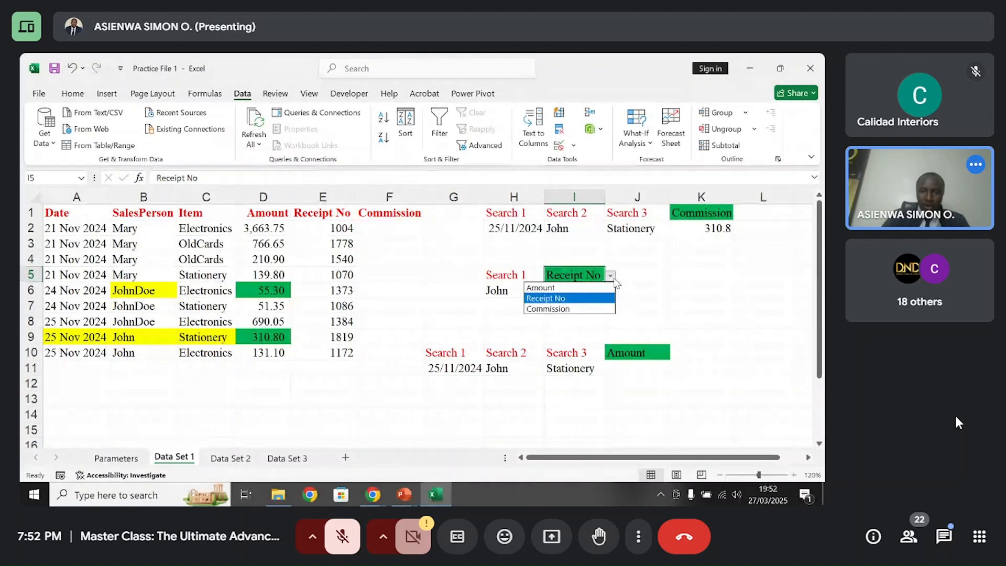
click(548, 309)
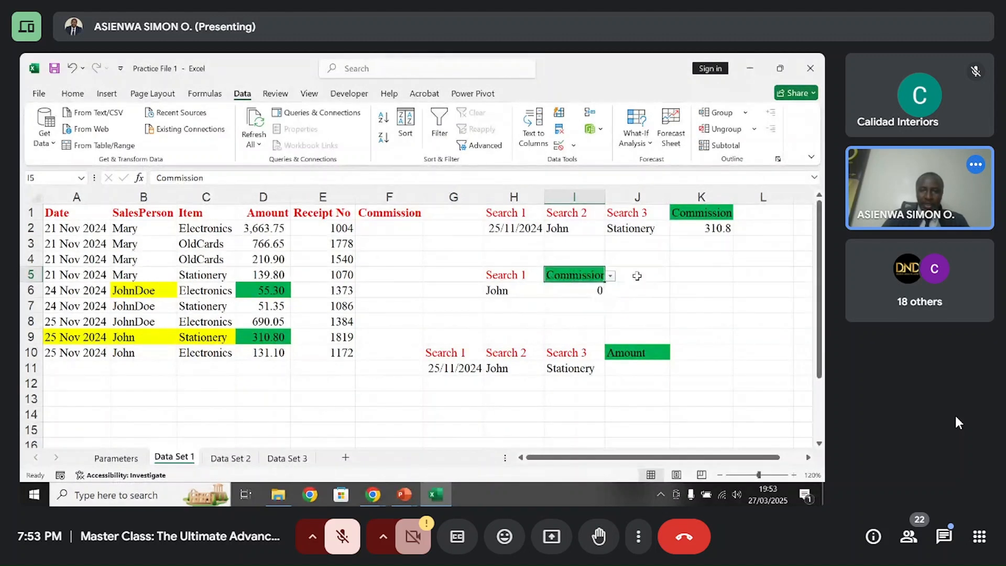
- Fill the row 9 cells D9:F9 with the standard green colour
drag(388, 337, 267, 337)
click(72, 94)
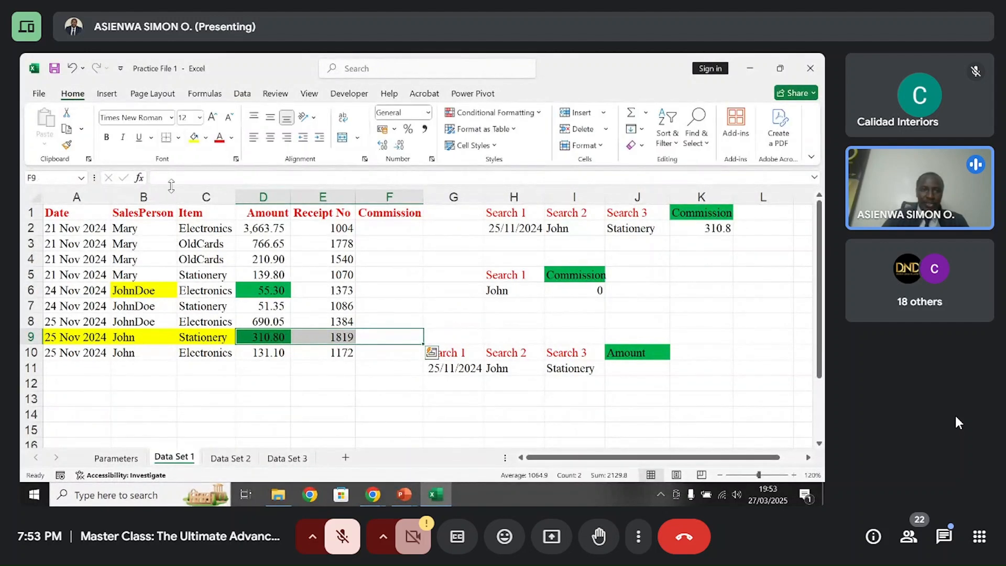
click(205, 138)
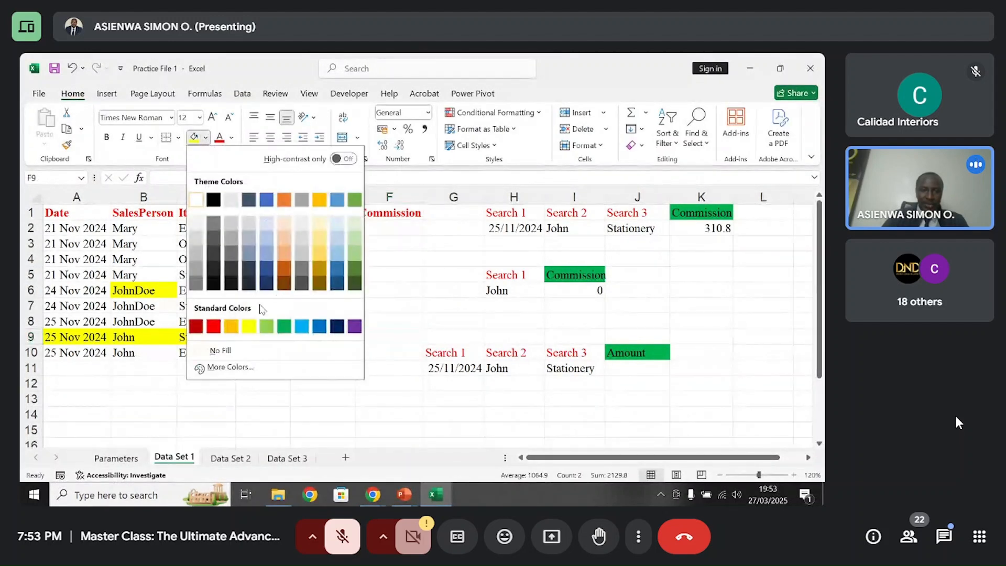
click(283, 326)
click(405, 277)
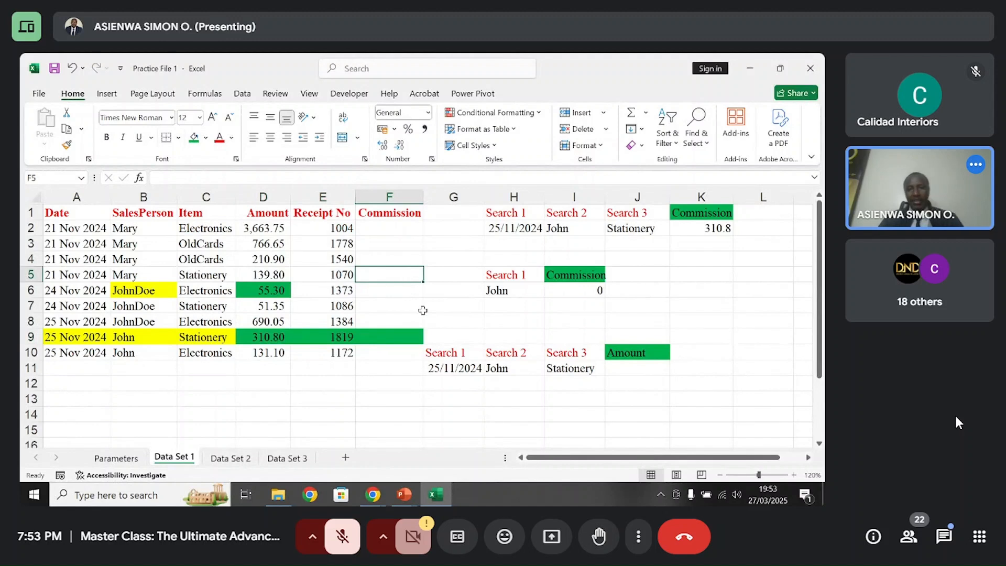
- Switch the header in I5 to Receipt No to test the lookup and return it to Amount
click(592, 276)
click(611, 277)
click(592, 298)
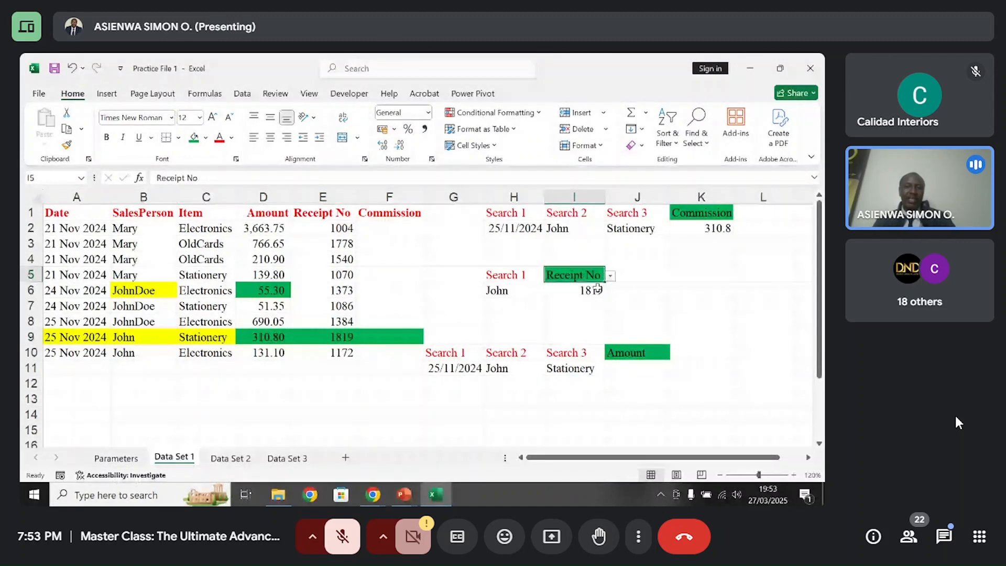
click(610, 276)
click(582, 287)
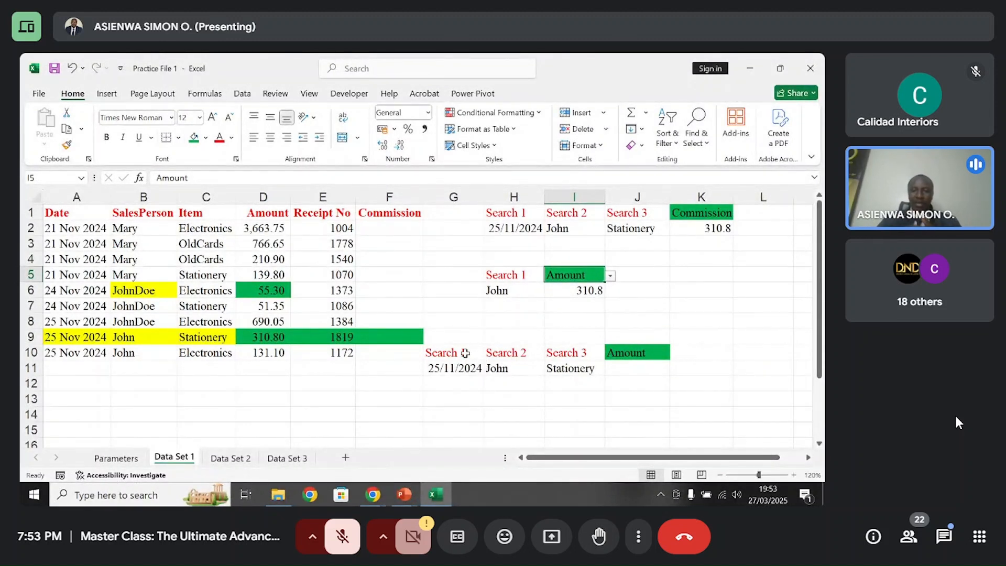
- Start an XLOOKUP formula in J11 with the combined search cells G11&H11&I11 as lookup value
click(630, 368)
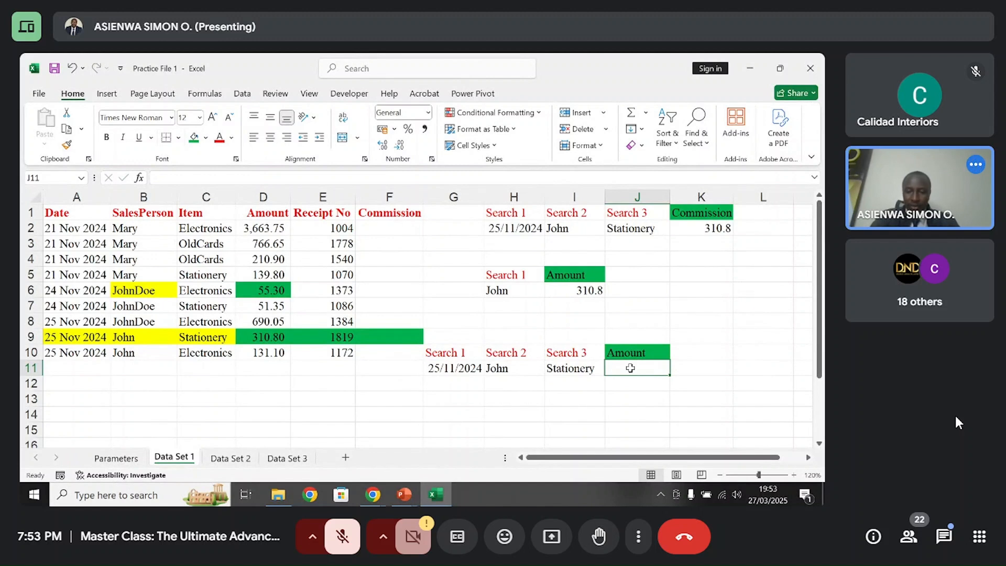
text(=)
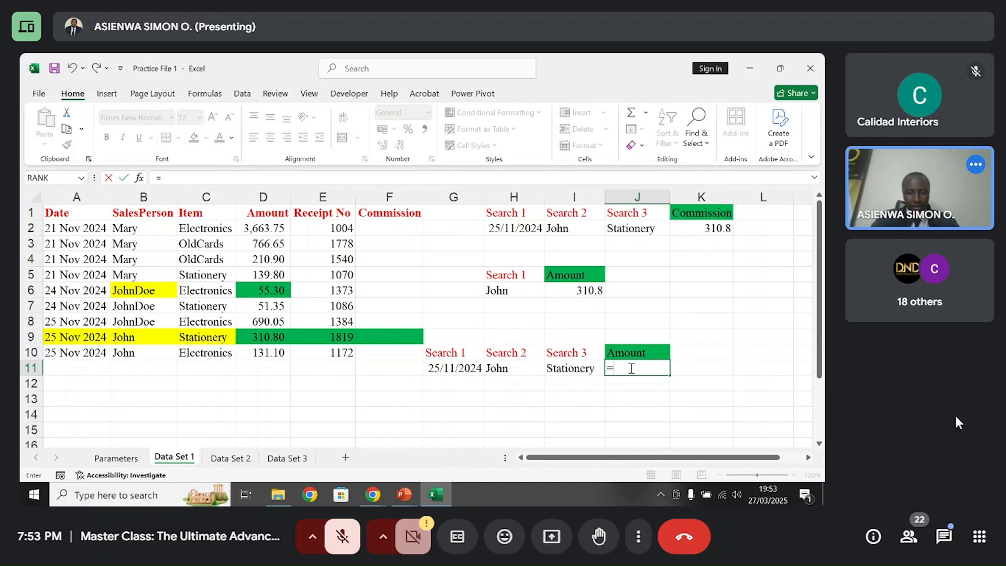
text(XLOOKUP))
key(BackSpace)
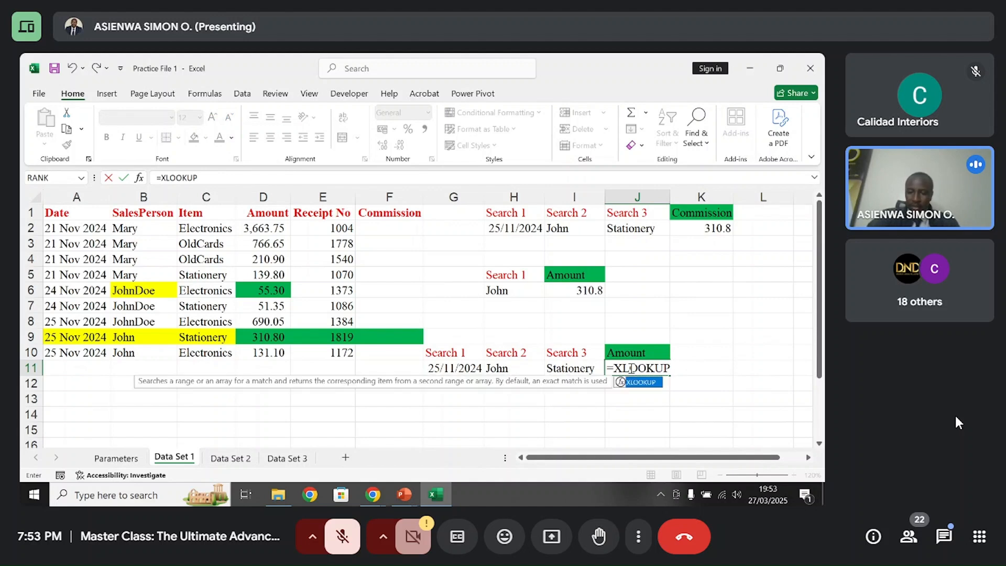
key(BackSpace)
text(()
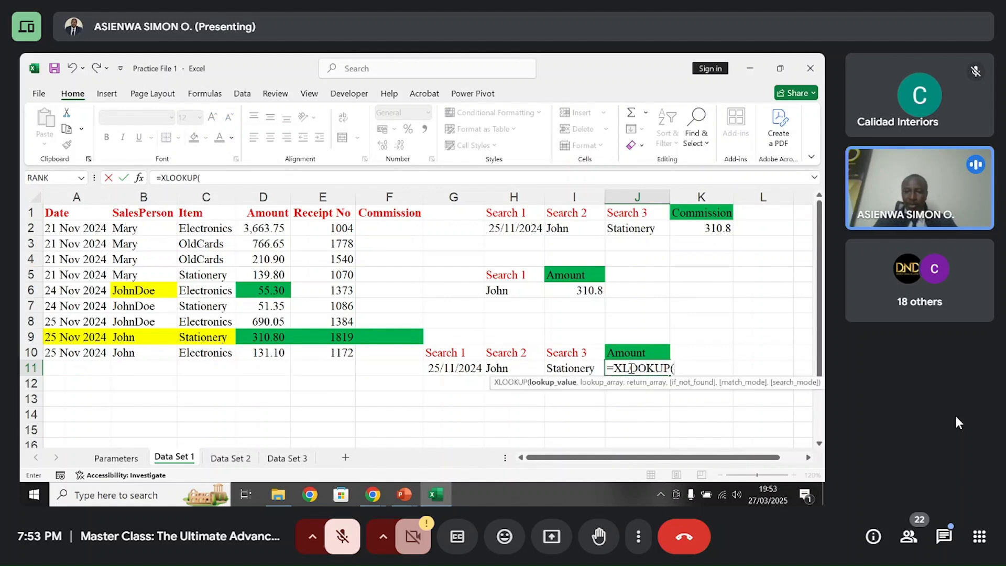
click(464, 368)
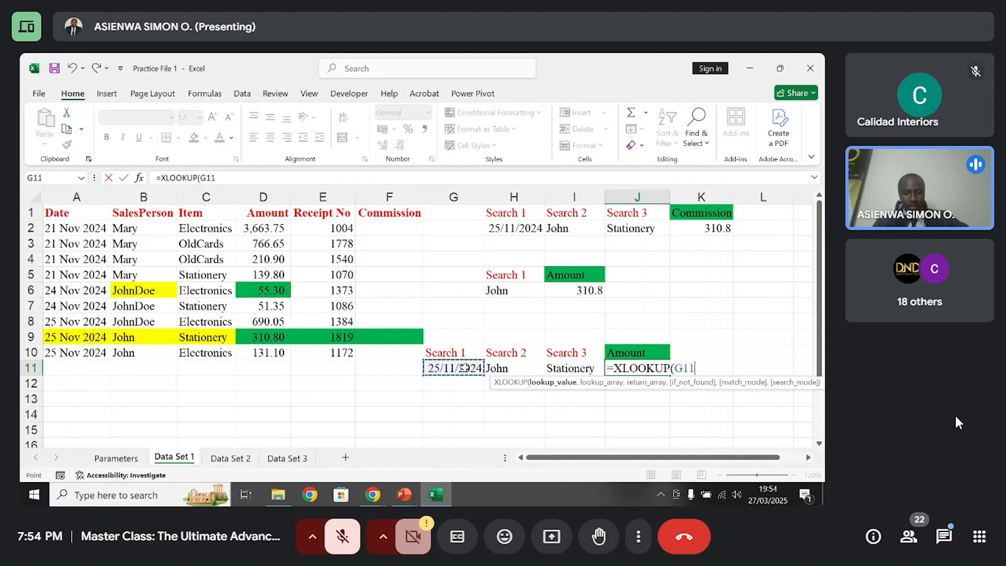
text(&)
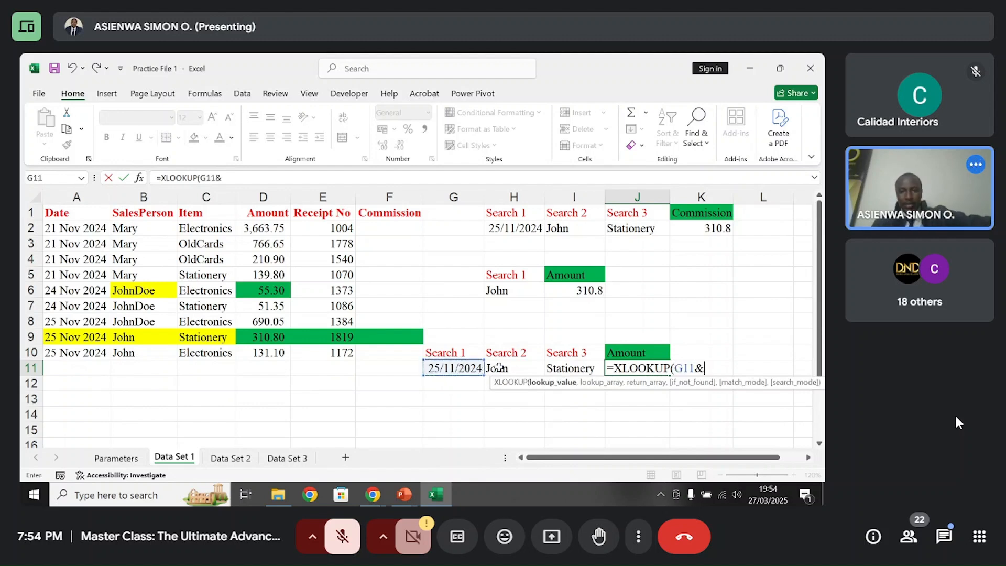
click(501, 368)
text(&)
click(572, 368)
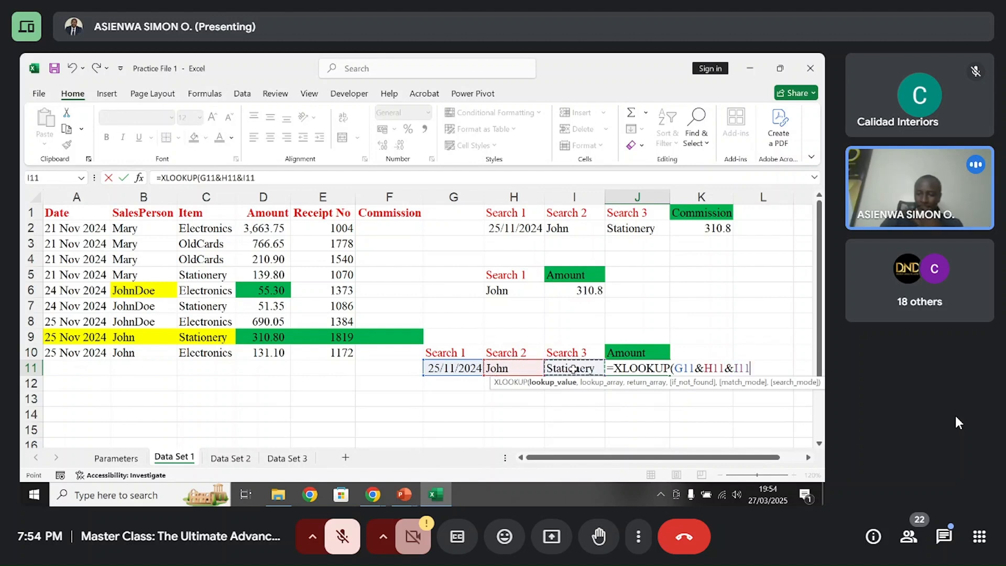
text(,)
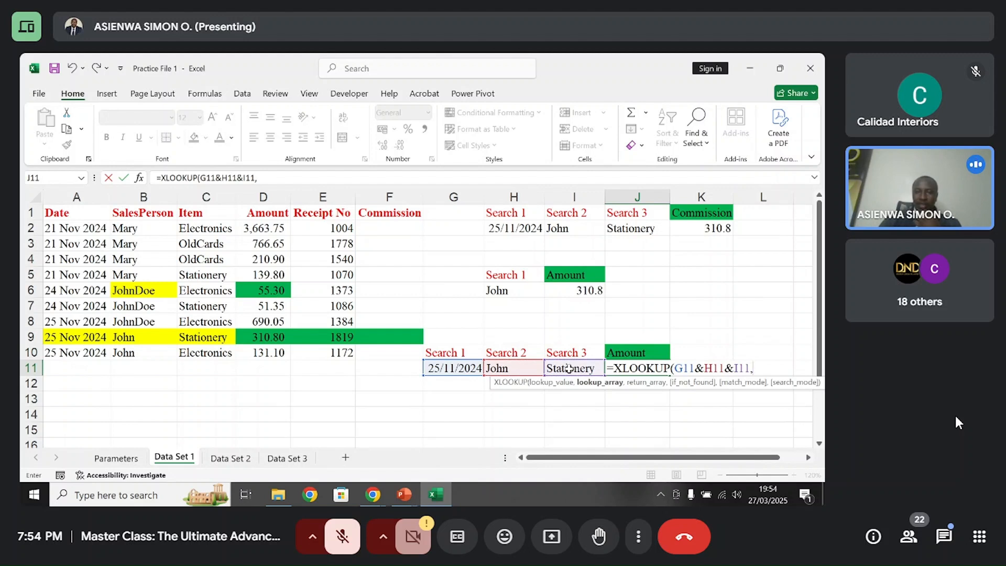
- Set the lookup array of the J11 formula to the joined Date, SalesPerson and Item ranges A2:A10&B2:B10&C2:C10
drag(101, 228, 91, 352)
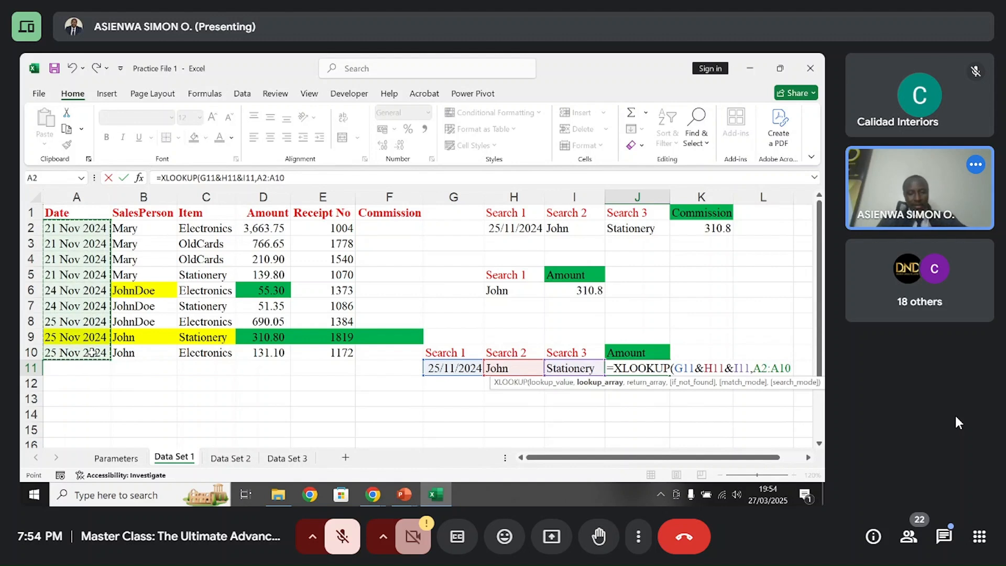
text(&)
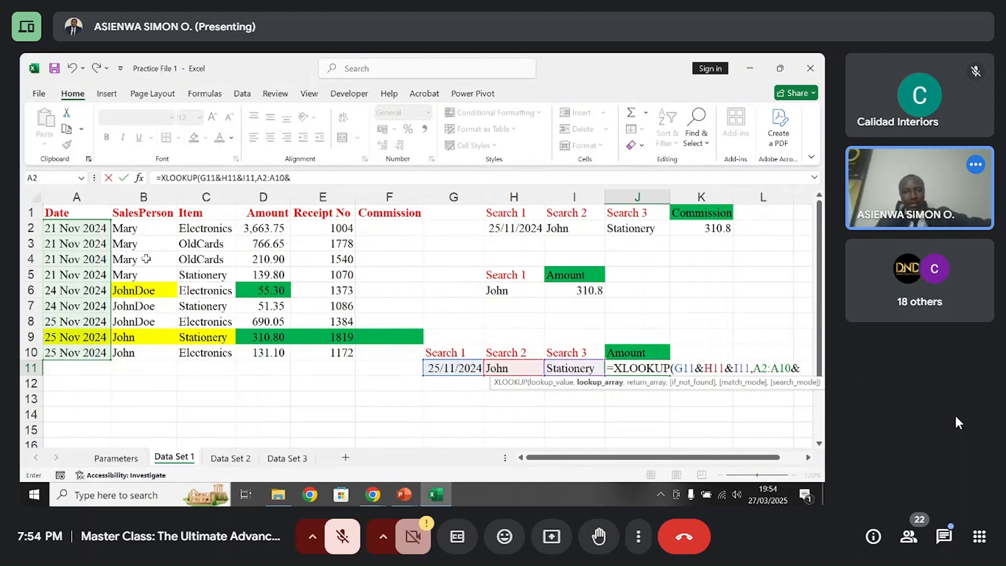
drag(153, 226, 153, 347)
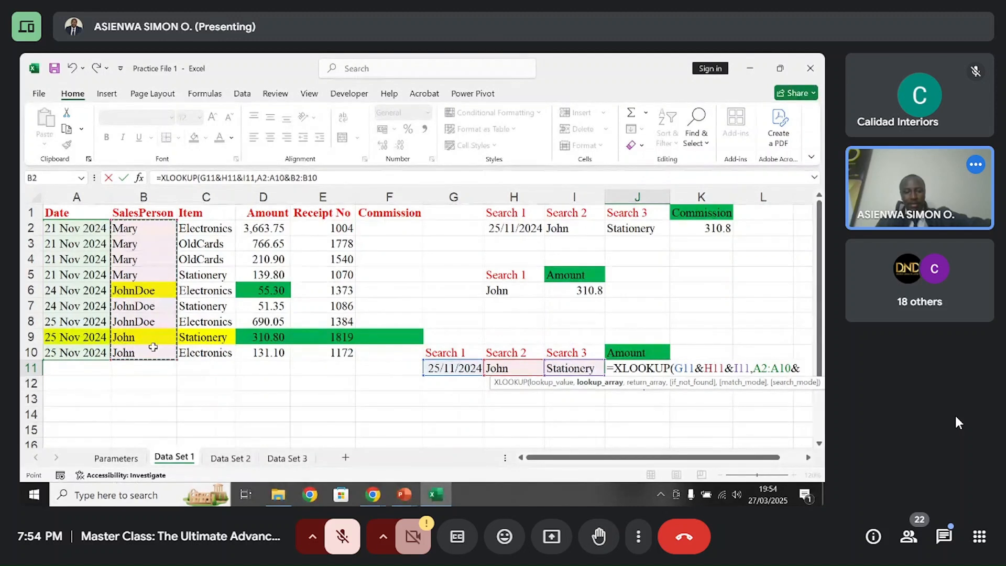
text(&)
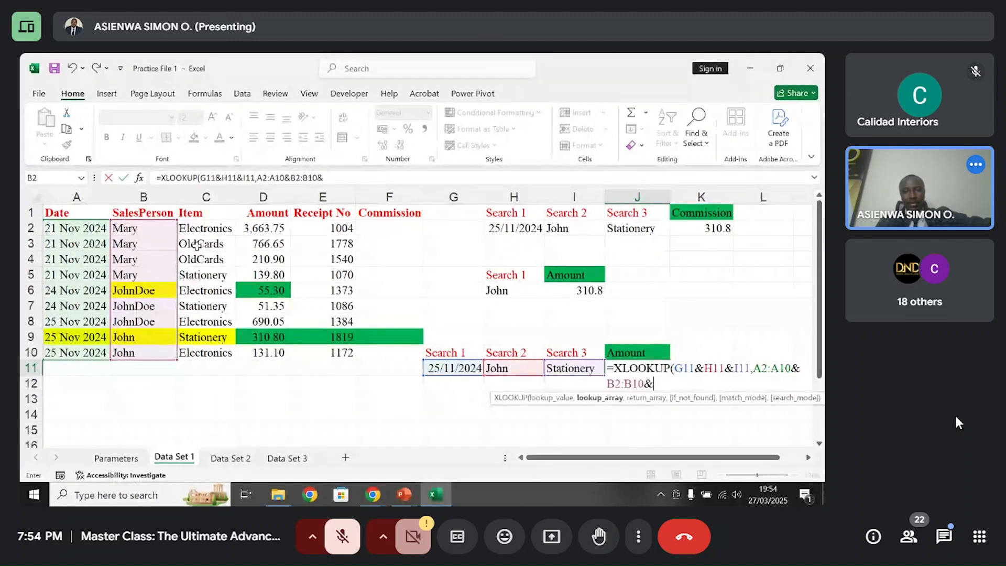
drag(201, 226, 201, 353)
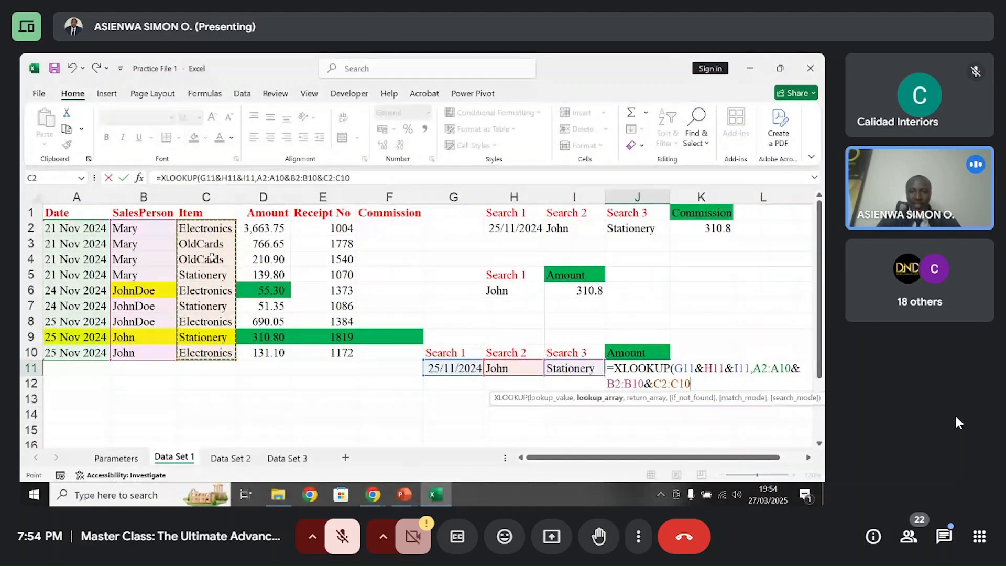
text(,)
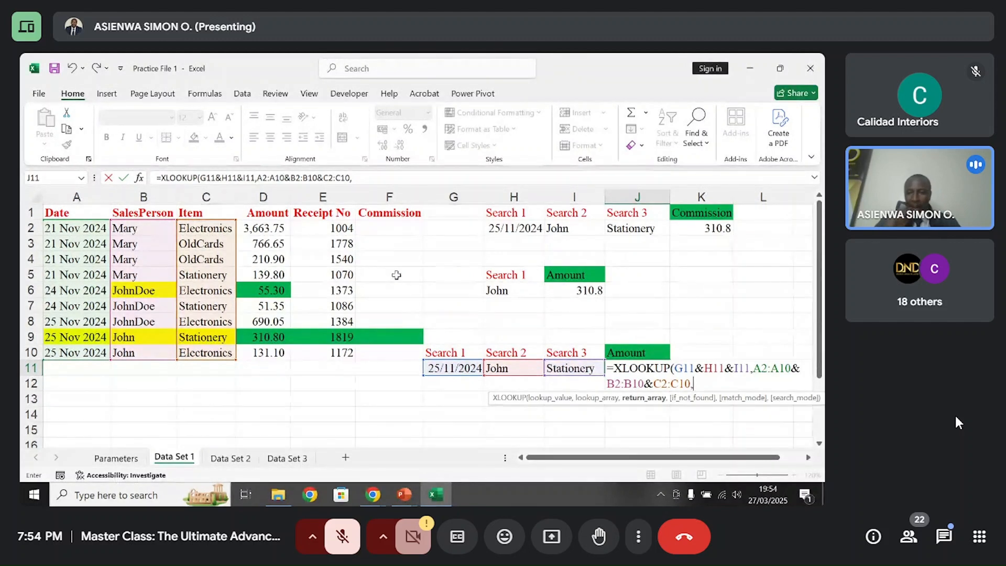
- Nest a second XLOOKUP as the return array in J11, with J10 as lookup value and D1:F1 as lookup array
text(X)
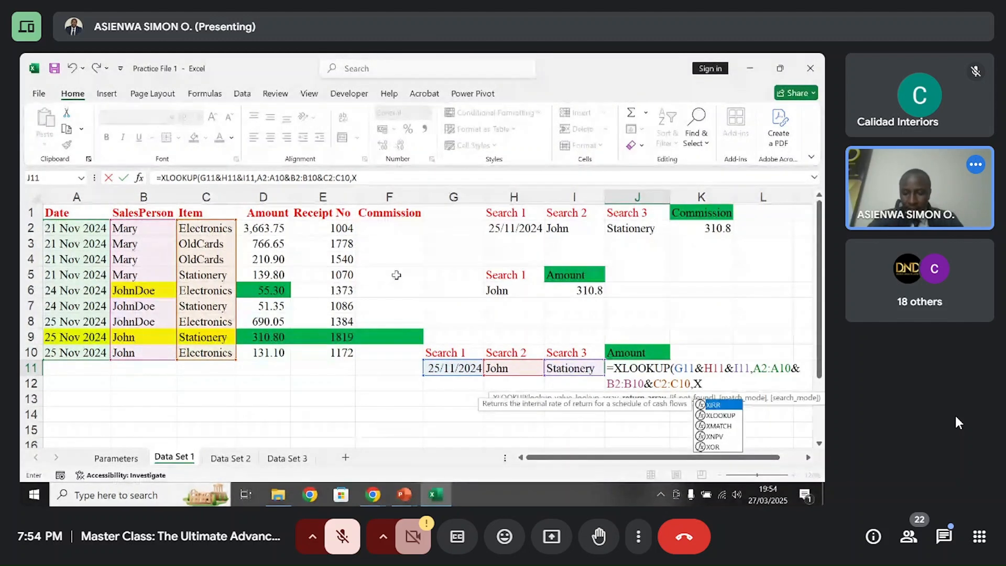
text(LOOKUP)
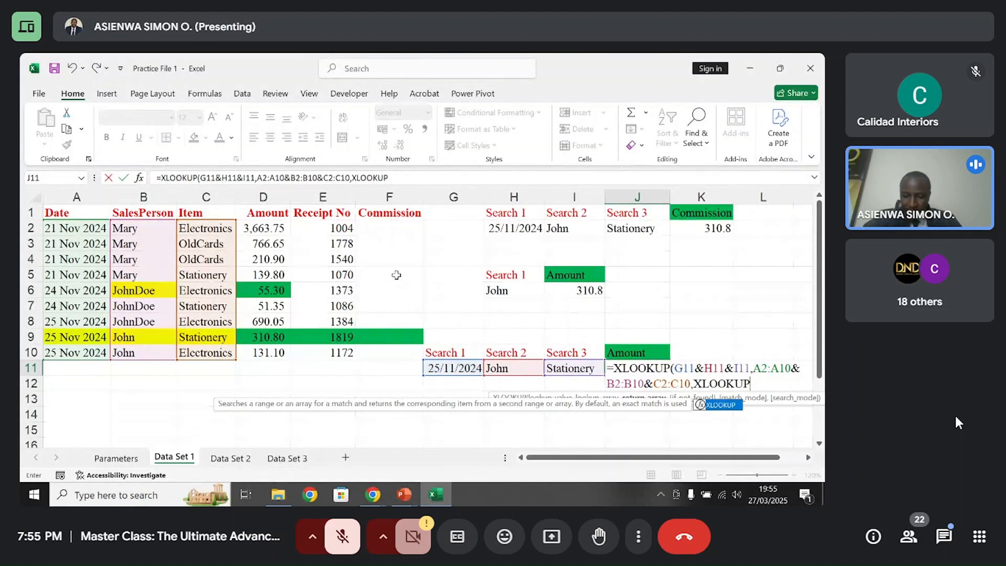
text(()
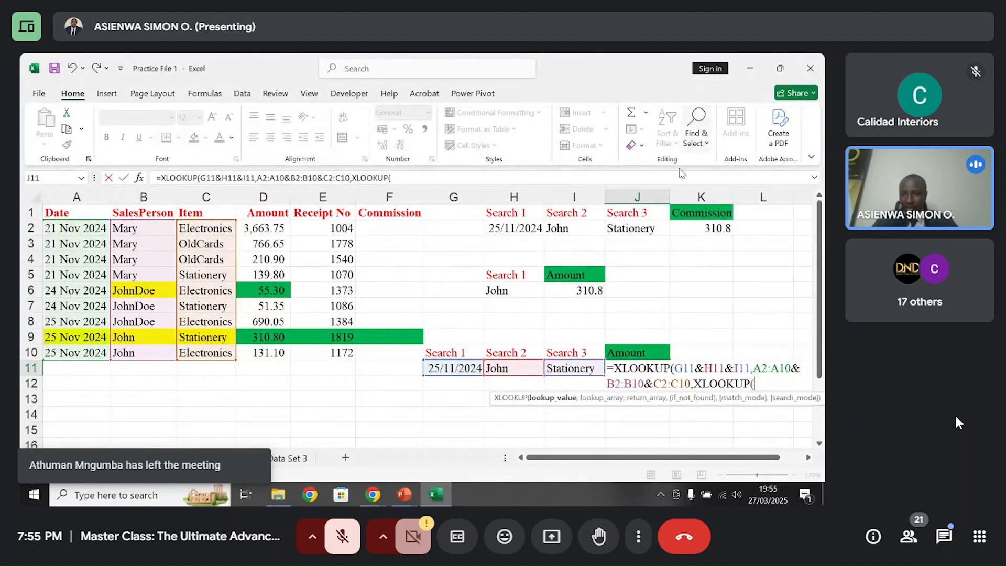
click(634, 352)
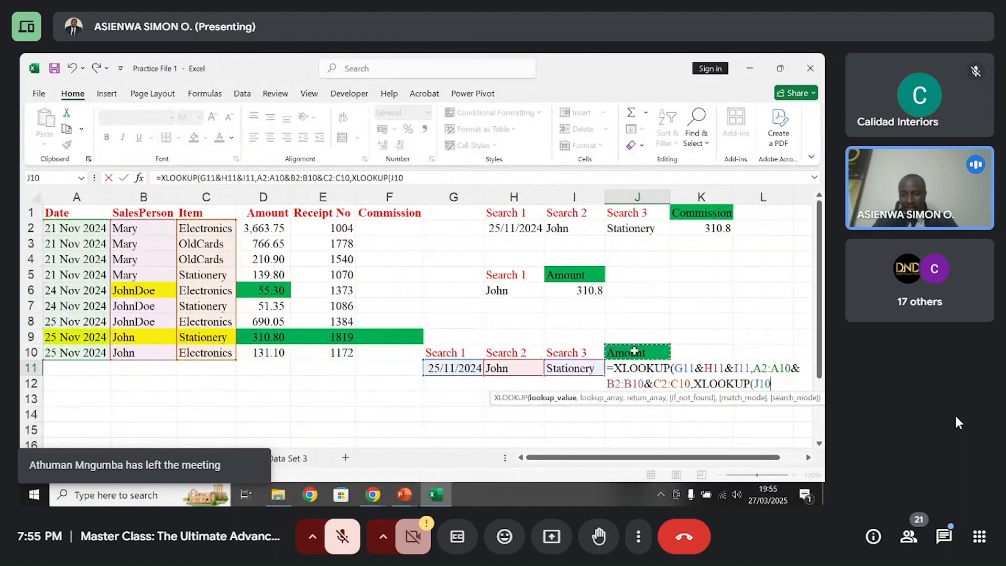
text(,)
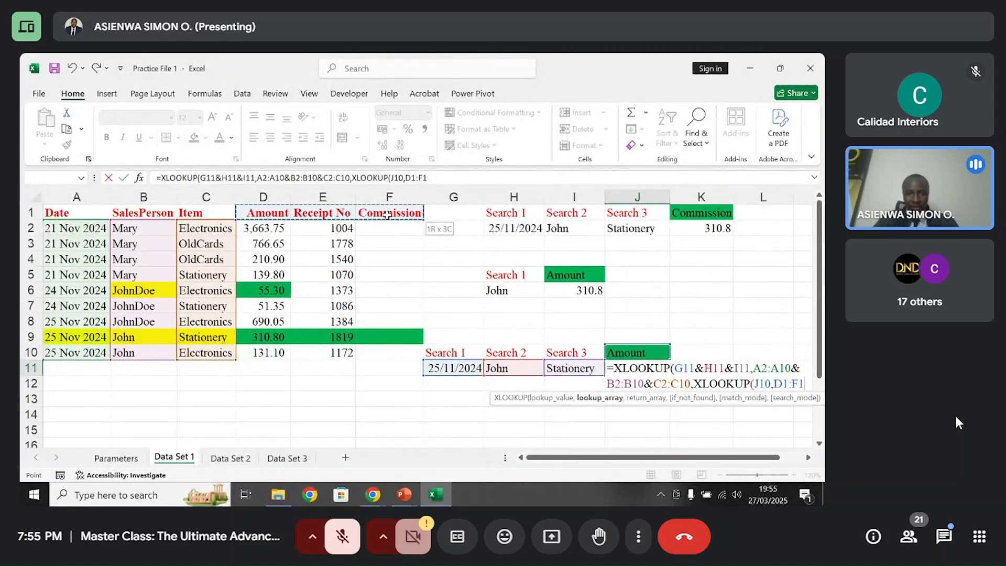
text(,)
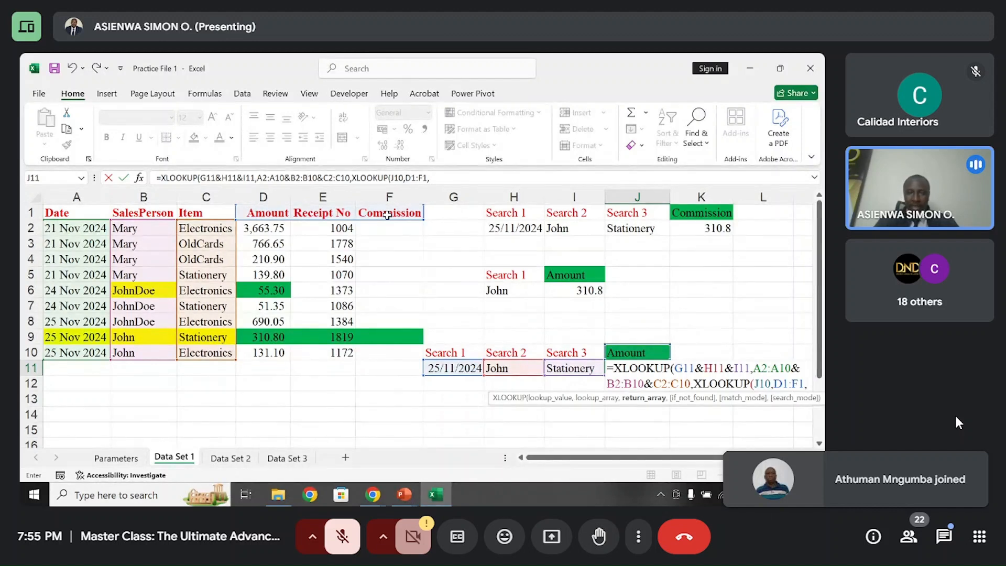
- Set the nested XLOOKUP's return array to D2:F10, close both functions and enter the formula in J11
drag(292, 229, 394, 355)
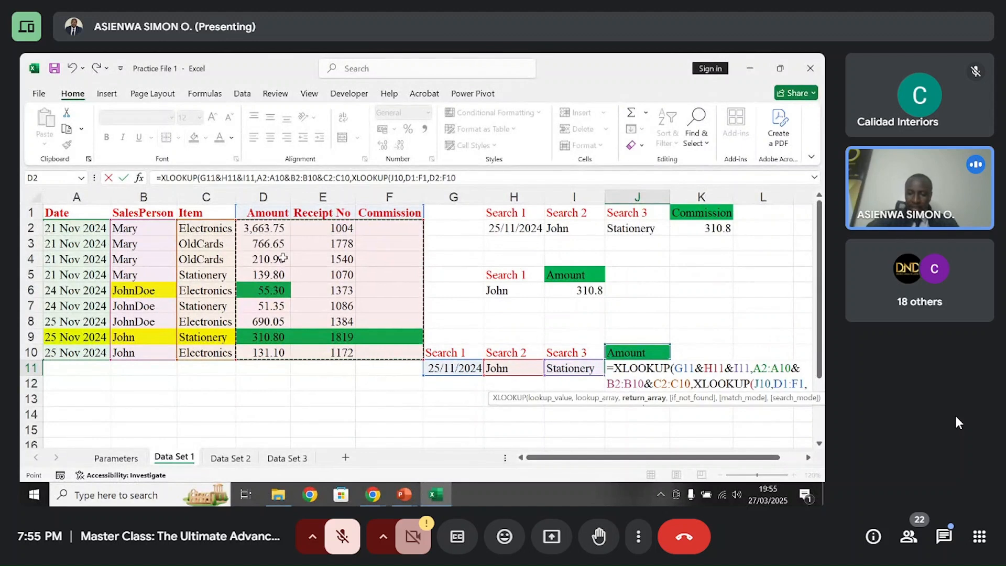
text())
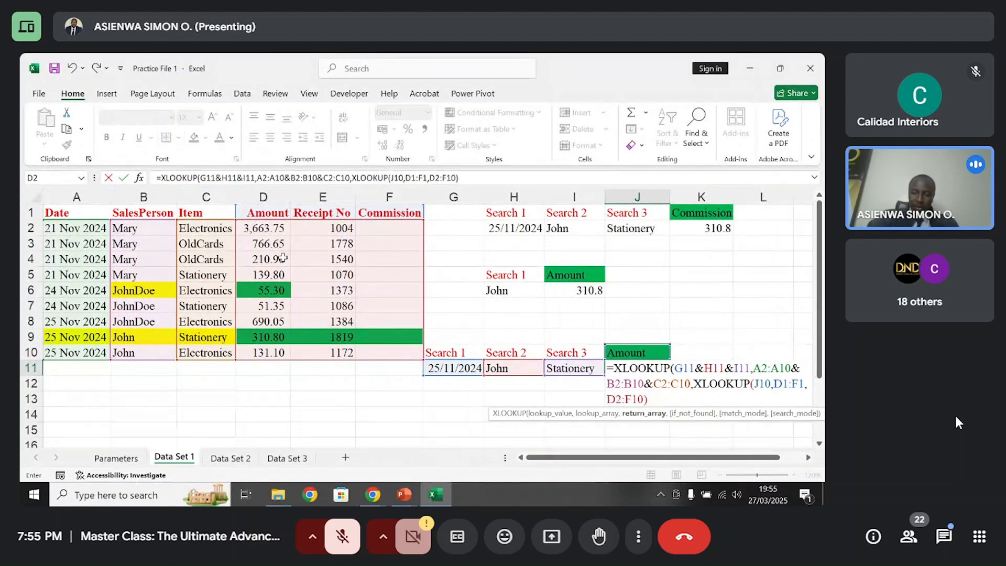
text())
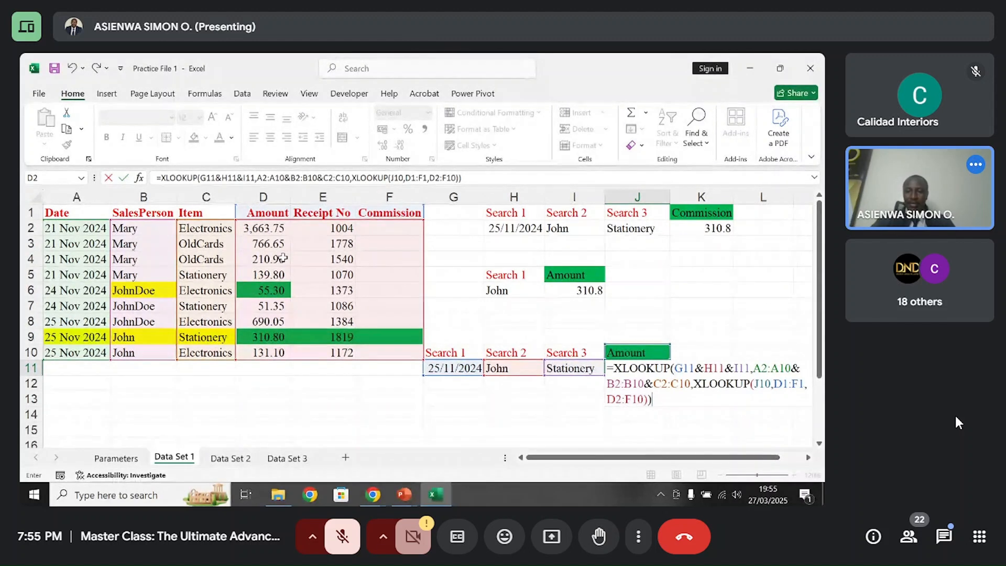
key(Return)
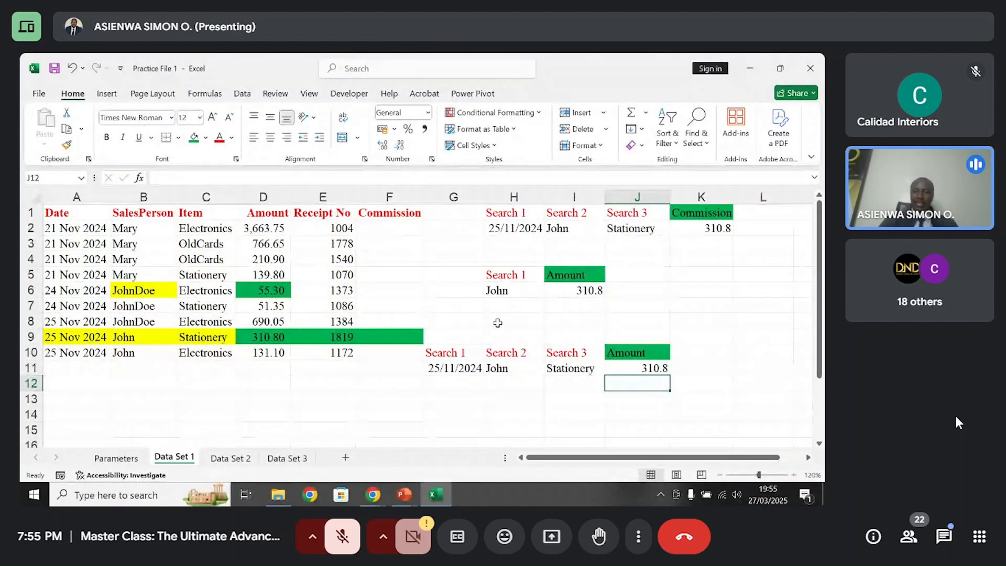
- Test the J11 lookup by switching the J10 header to Receipt No and then to Commission
click(649, 350)
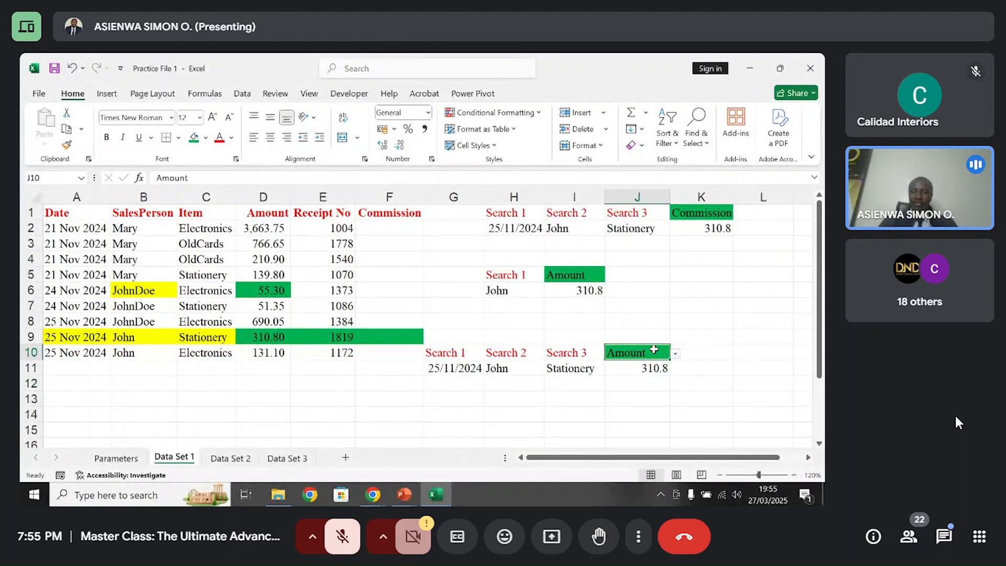
click(676, 353)
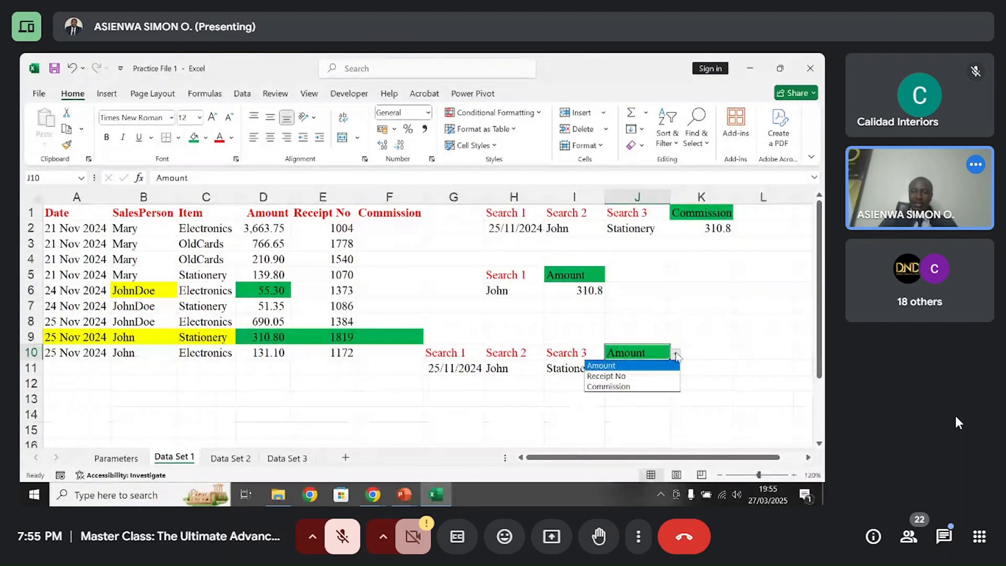
click(640, 377)
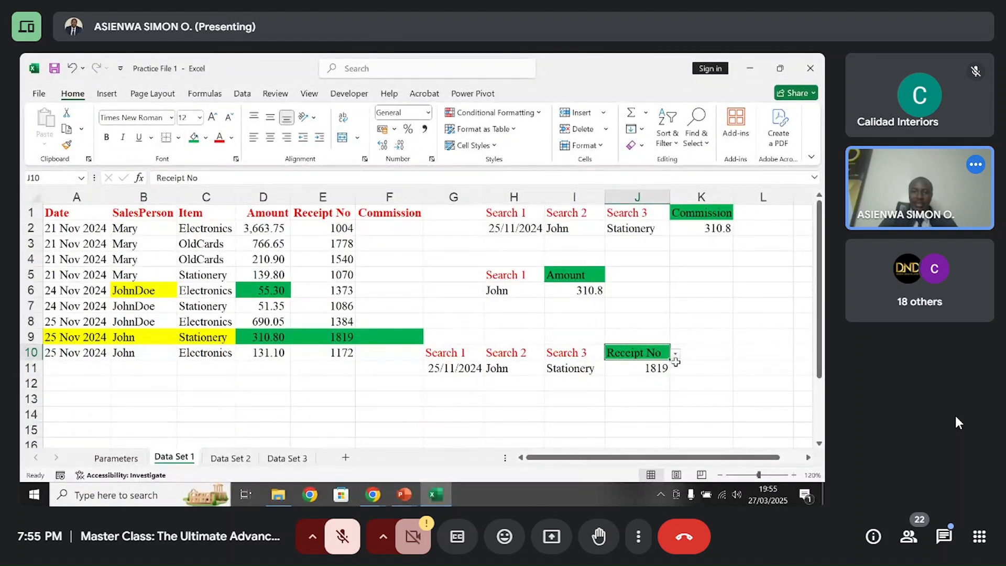
click(675, 354)
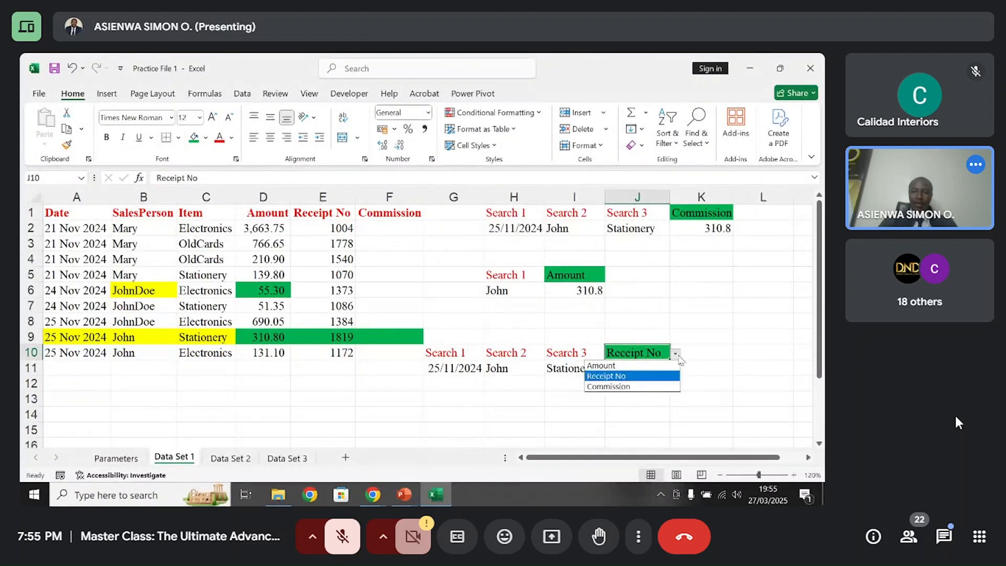
click(641, 388)
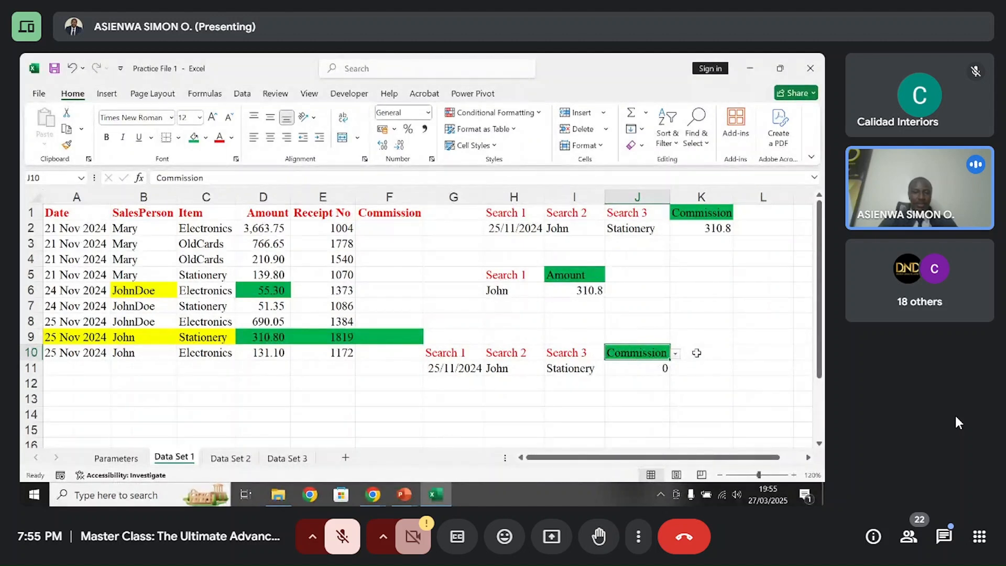
- Replace the salesperson search value in H11 with the name of the salesperson listed in rows 2 to 5
click(514, 368)
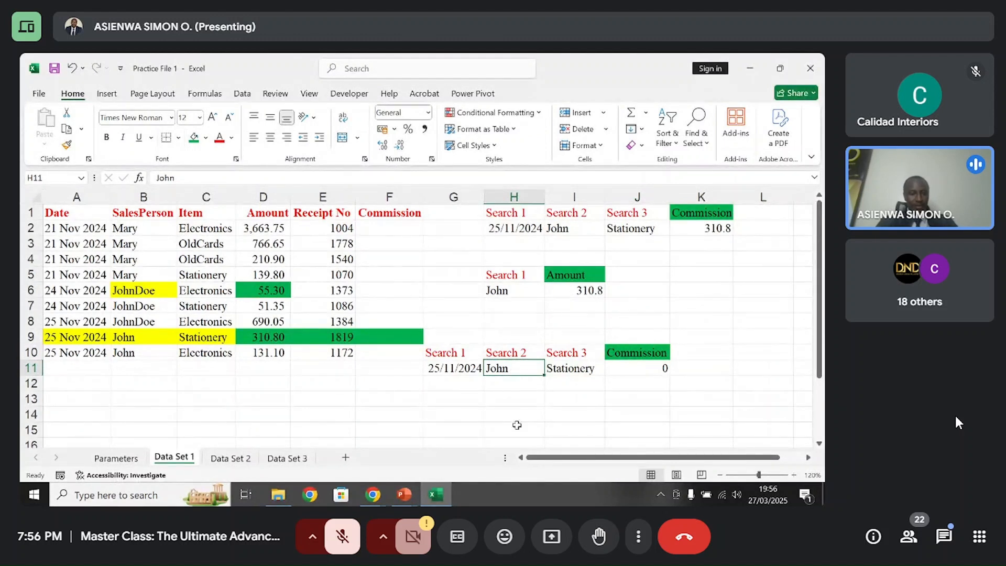
text(mAR)
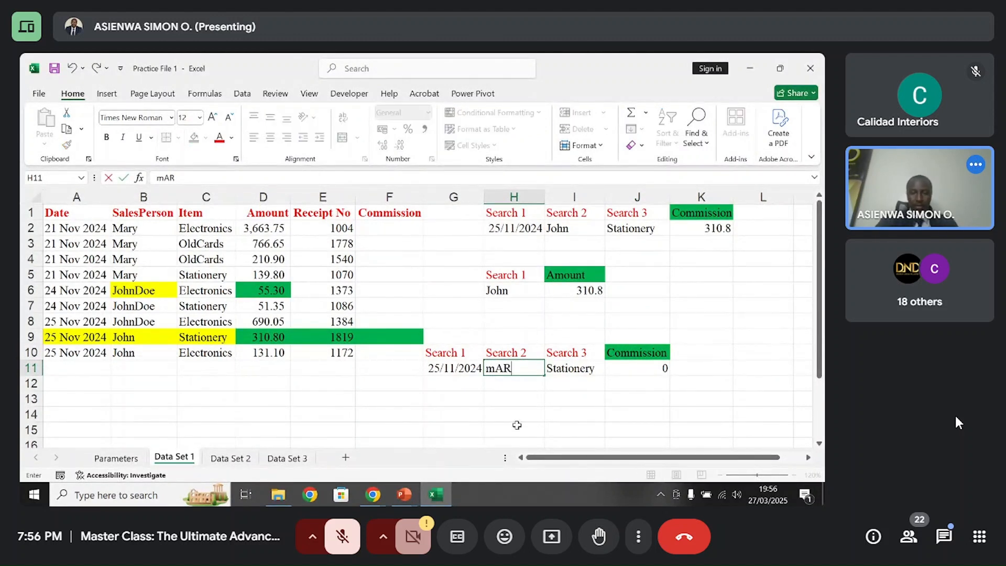
text(Y)
key(Return)
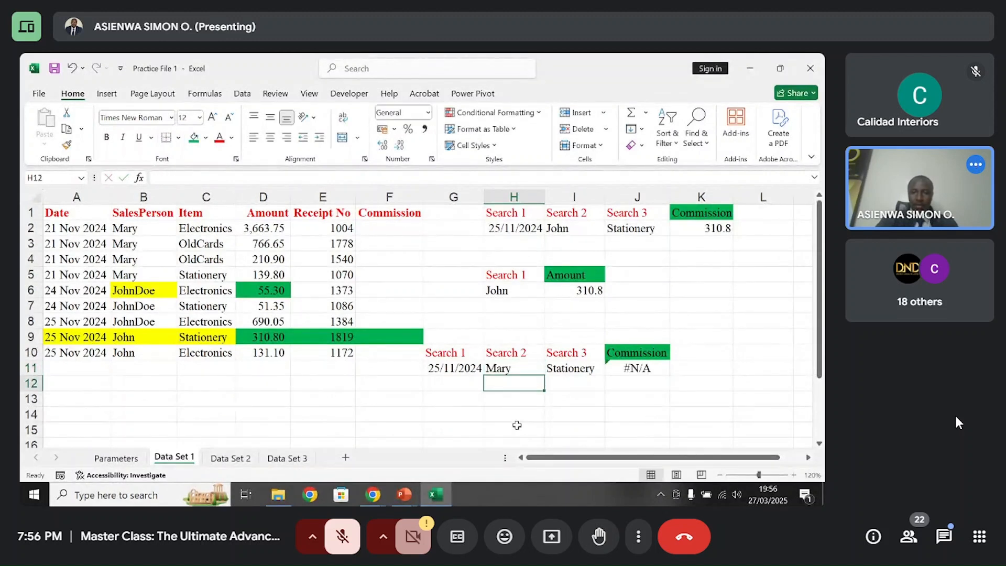
- Change the date search value in G11 to 21/11/2024
click(454, 368)
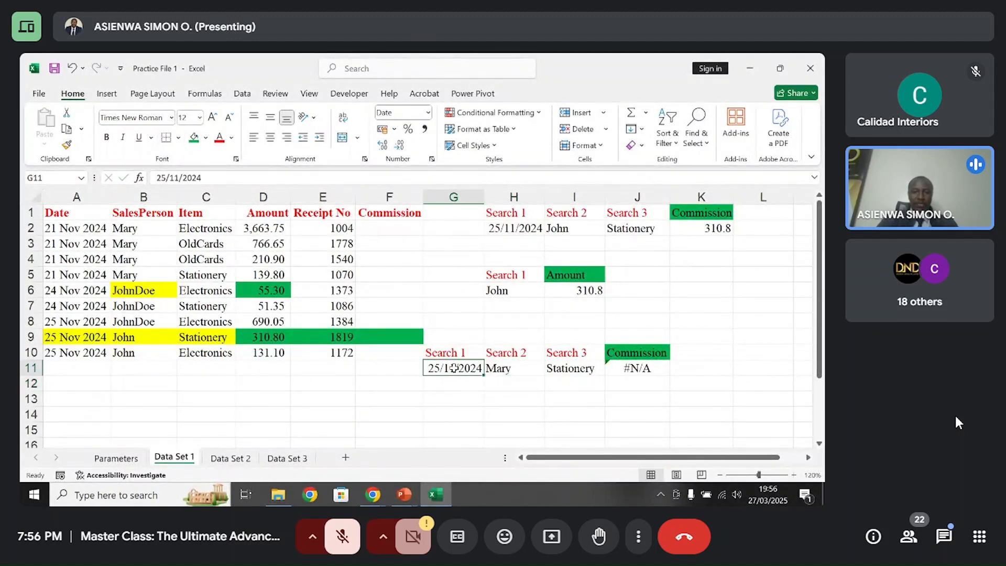
click(511, 369)
click(559, 369)
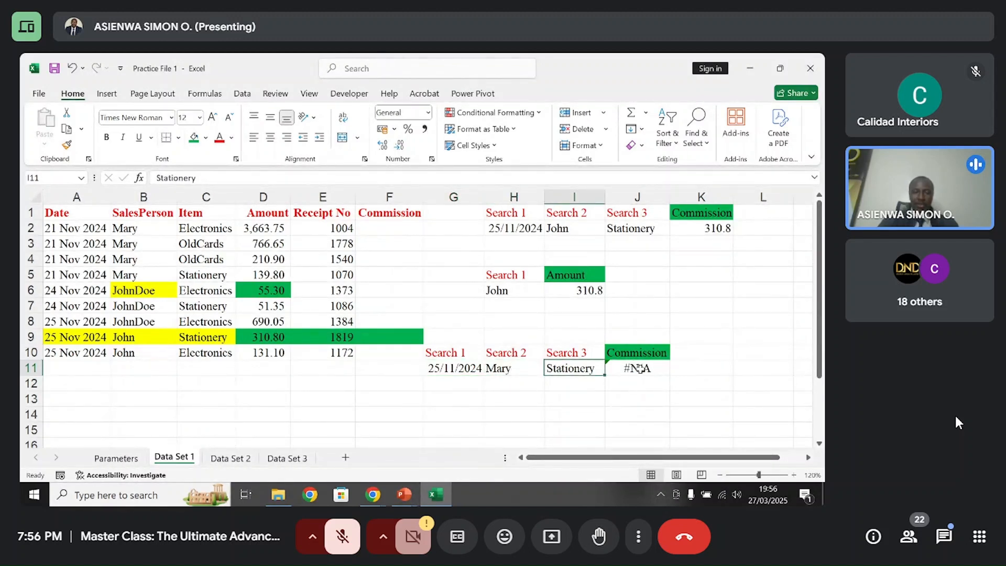
click(518, 373)
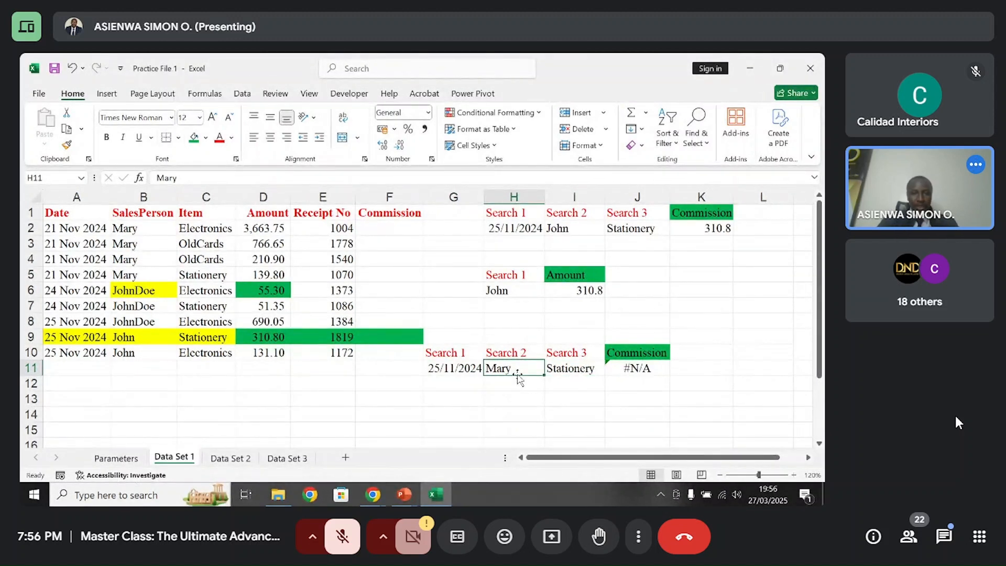
double_click(440, 368)
key(BackSpace)
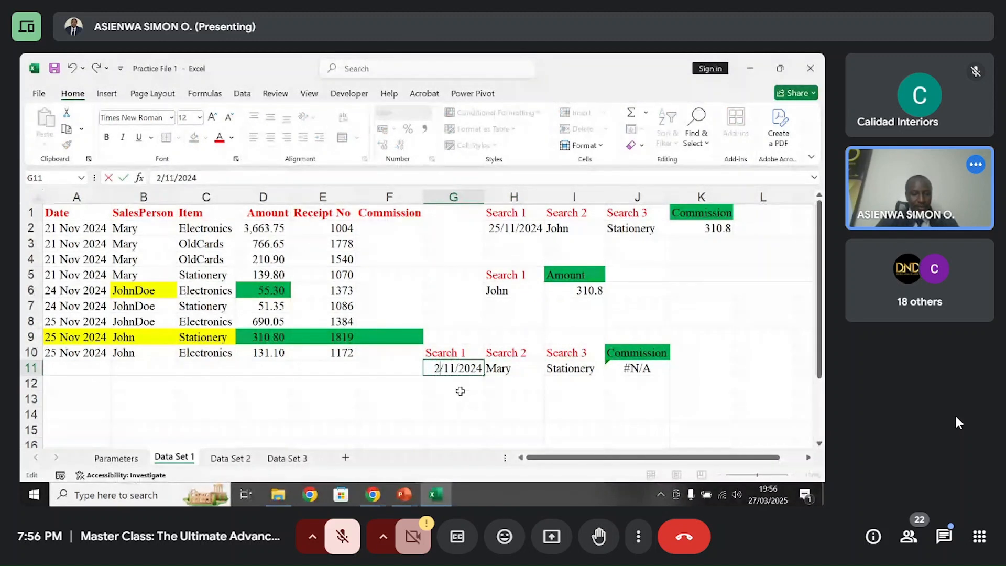
text(1)
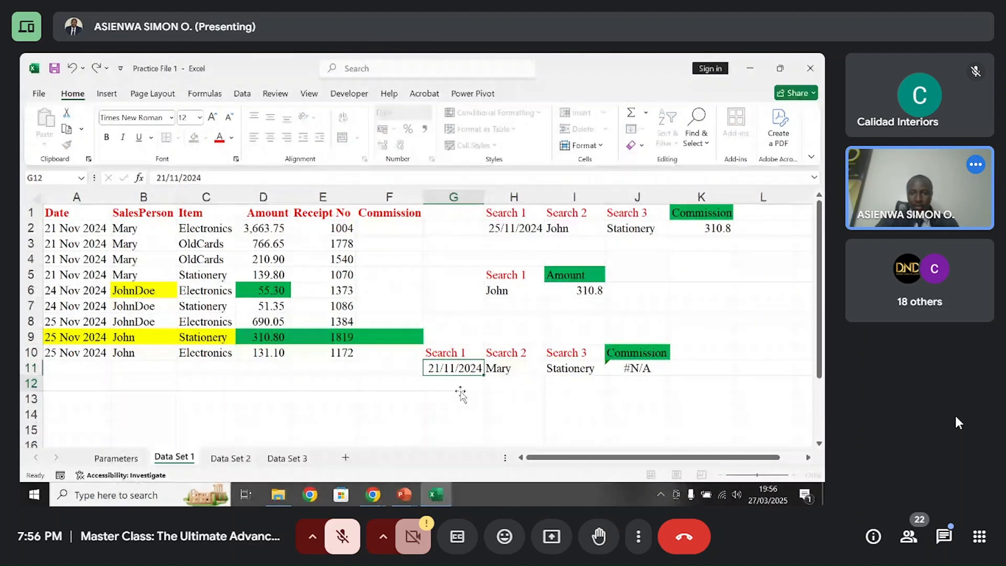
key(Return)
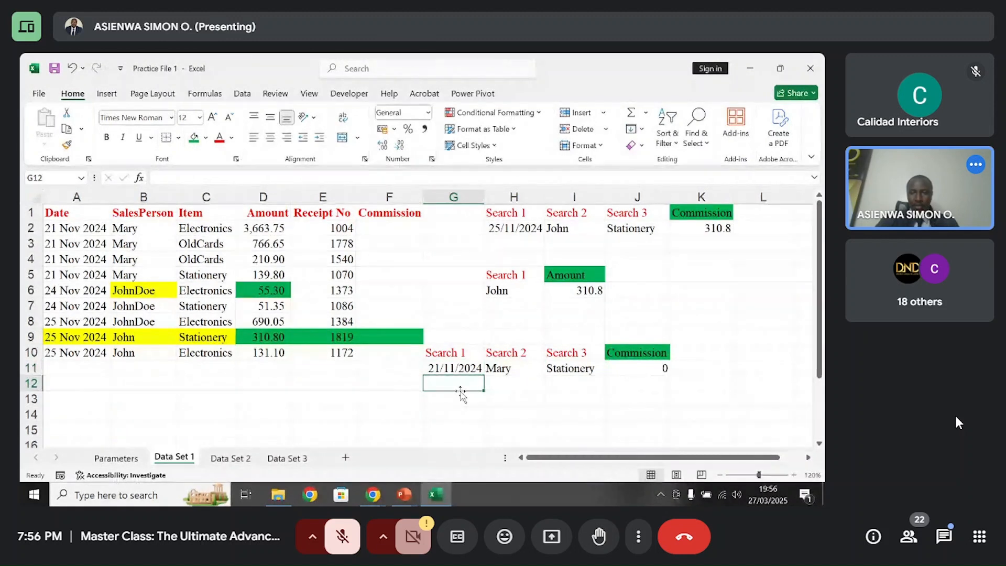
- Switch the J10 header to Amount and check the J11 lookup against the matching record in A5:C5
click(660, 353)
click(676, 354)
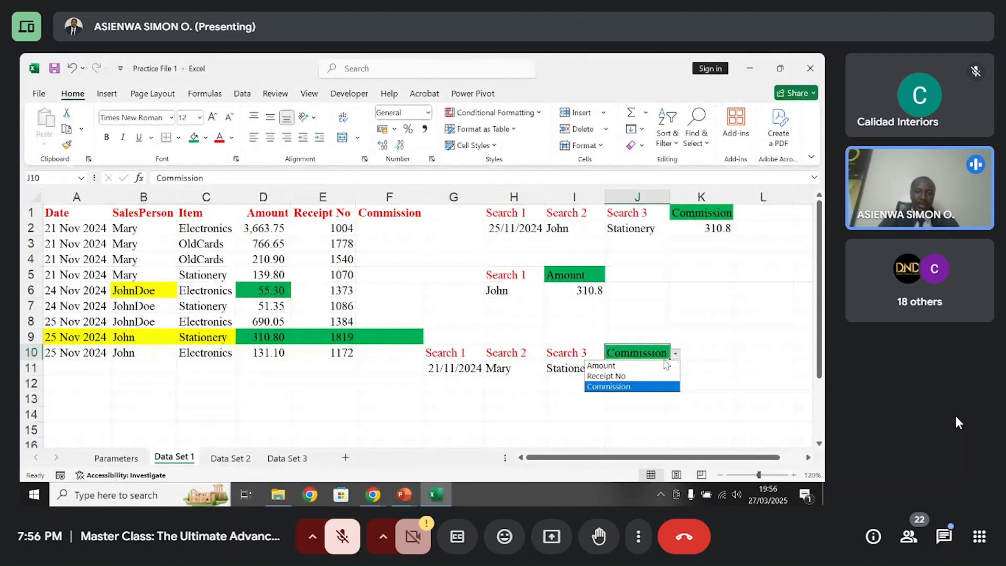
click(642, 367)
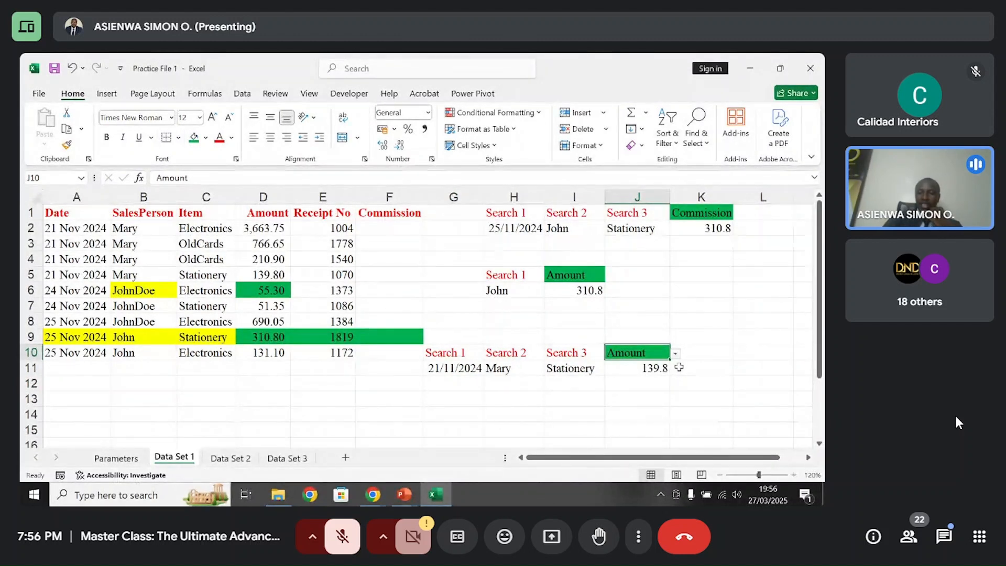
click(658, 368)
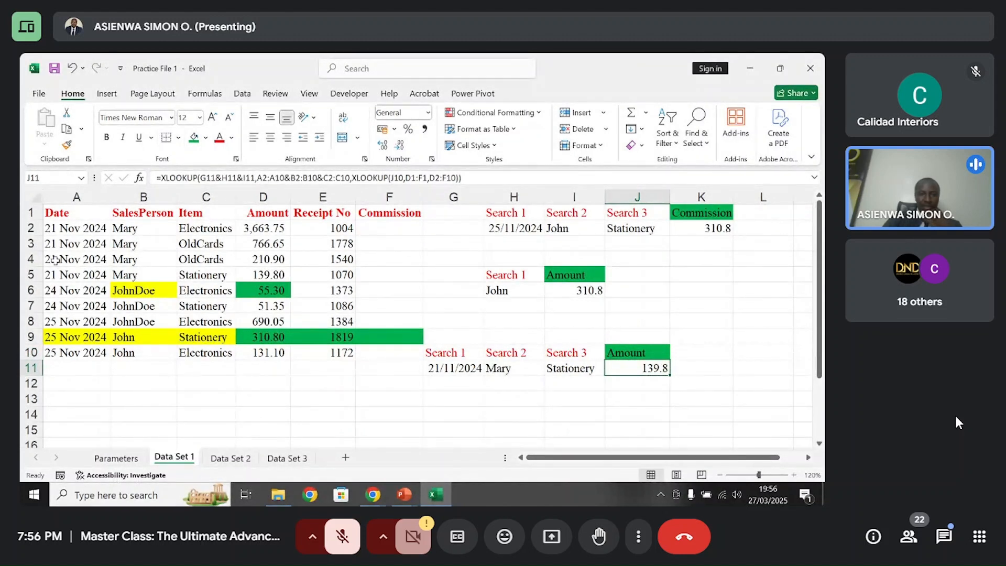
drag(86, 276, 186, 275)
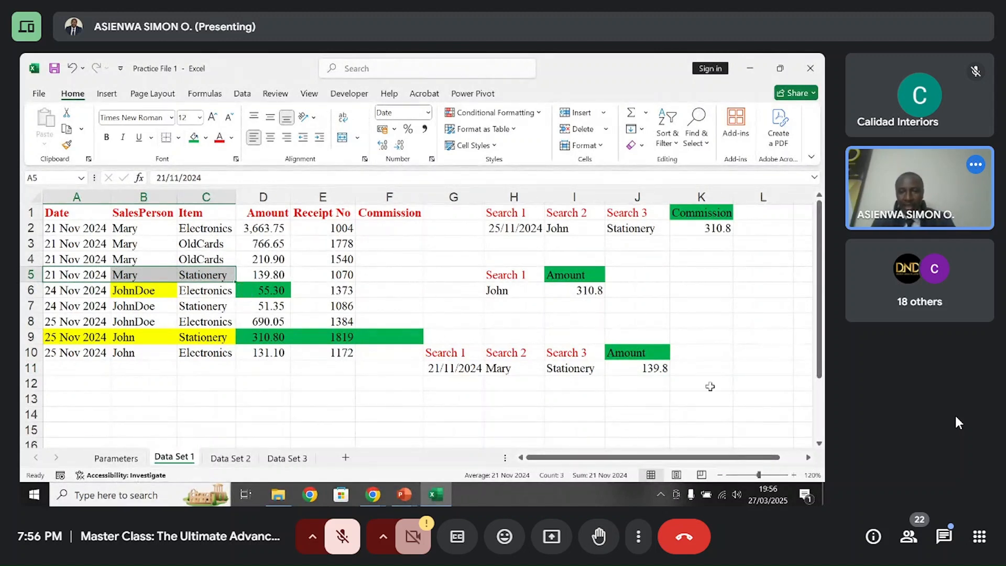
- Set the J10 header to Receipt No so the J11 lookup returns that column
click(663, 355)
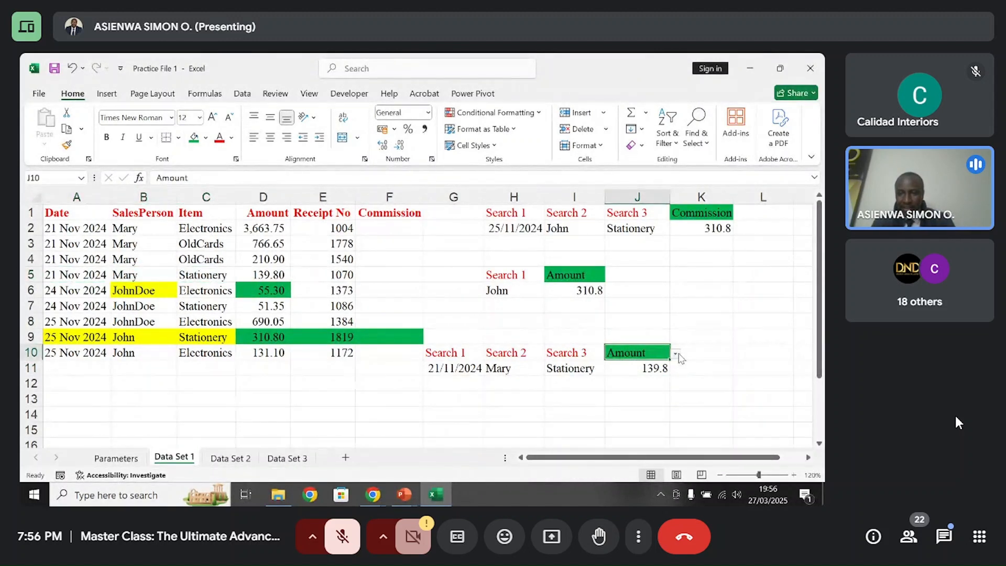
click(676, 354)
click(650, 376)
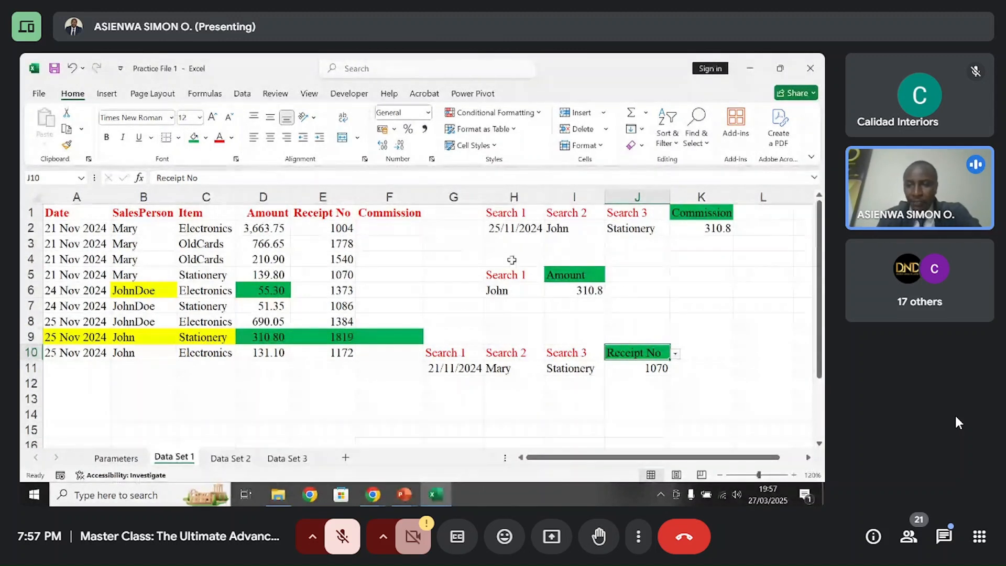
click(703, 368)
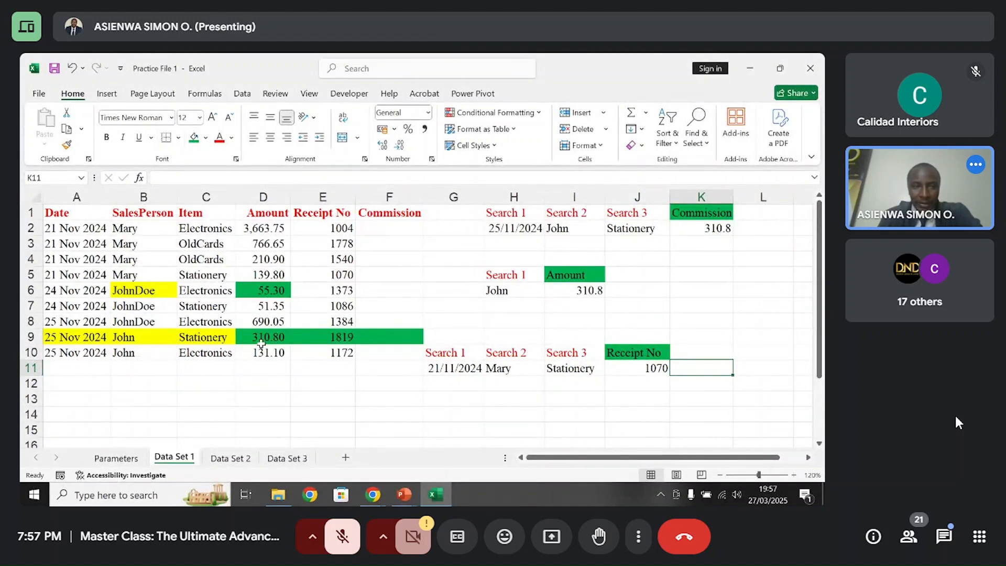
click(84, 214)
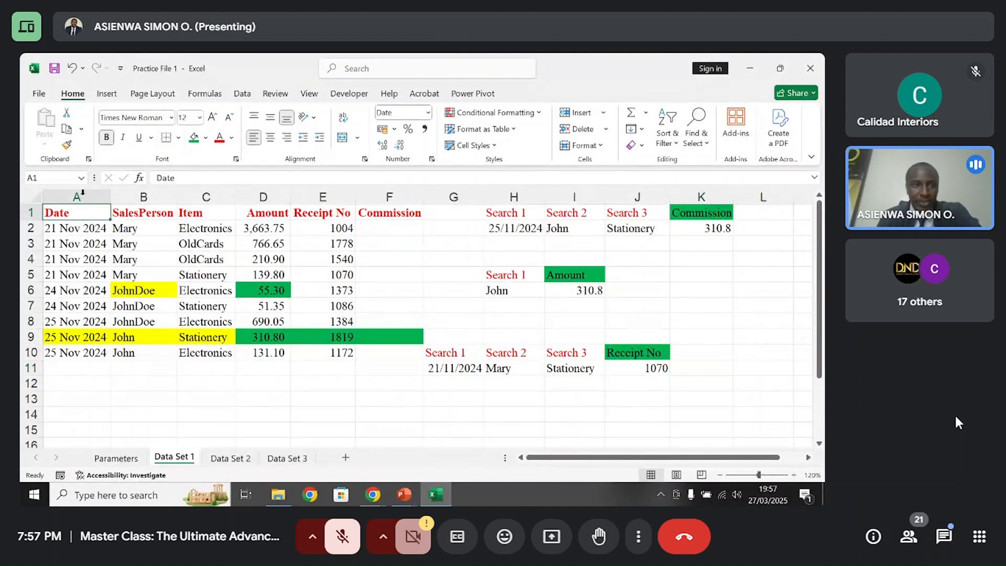
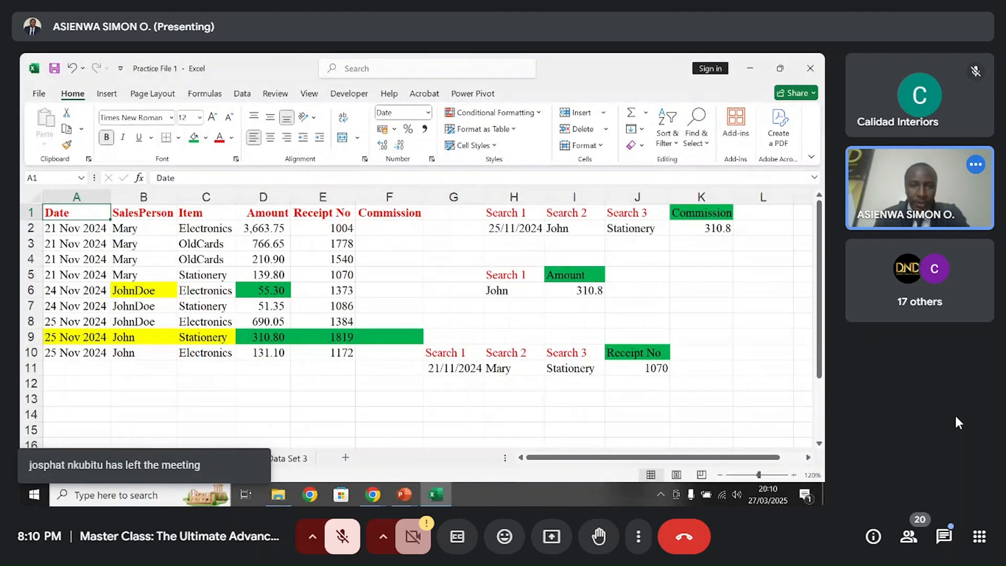
- Compare the commission rates on the Parameters sheet with the sales records and empty Commission column in Data Set 2
click(513, 214)
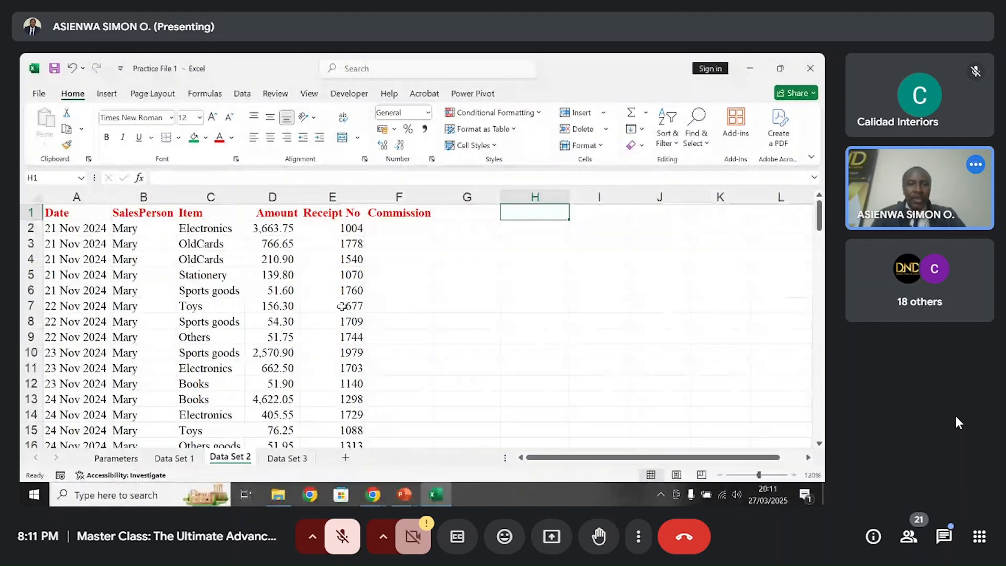
click(117, 459)
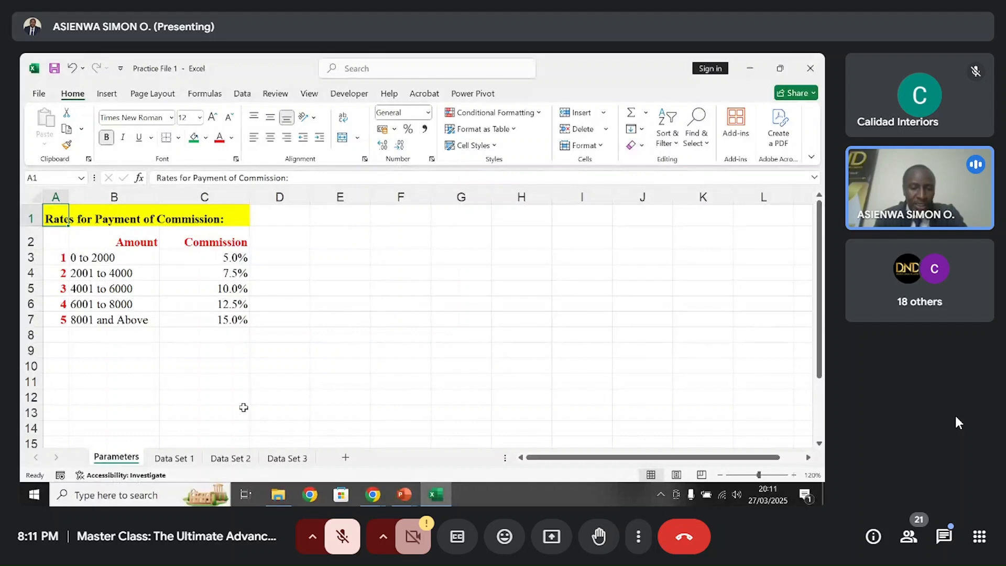
click(238, 459)
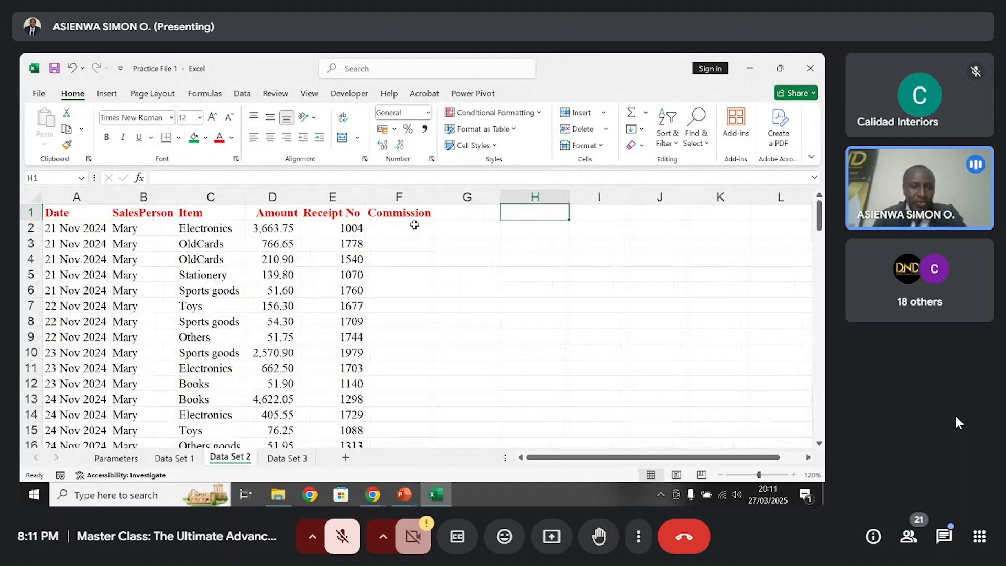
click(142, 229)
click(400, 229)
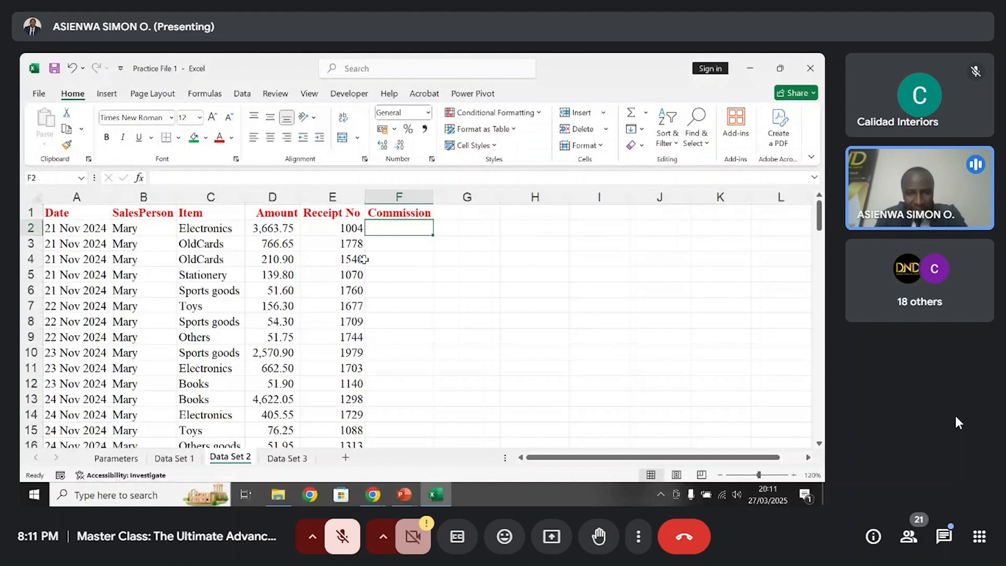
click(116, 458)
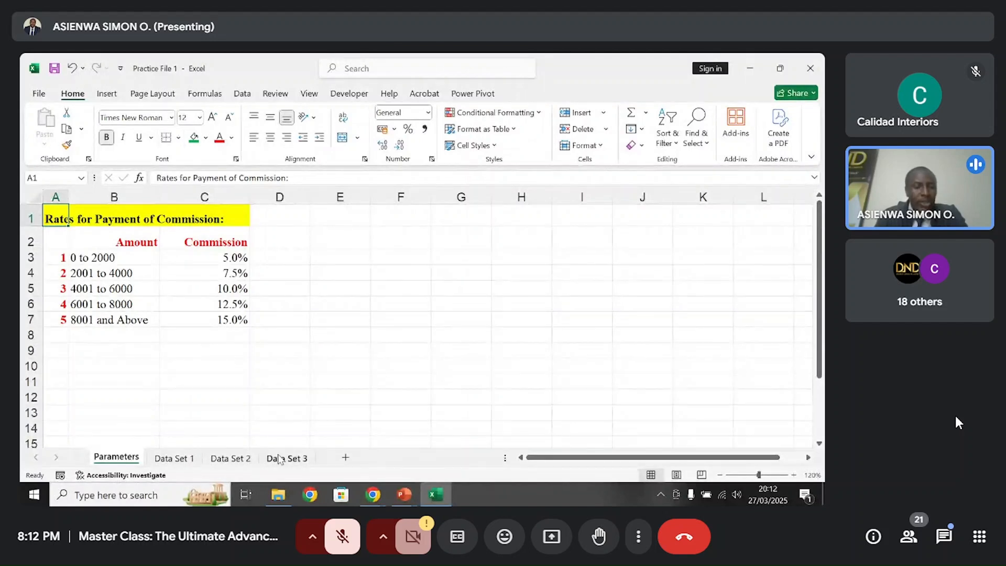
click(247, 459)
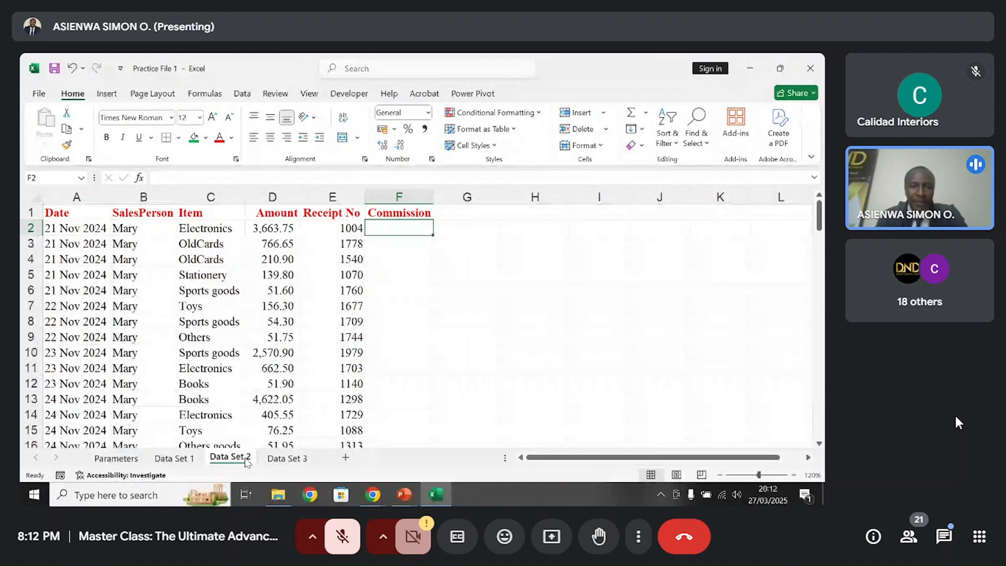
mouse_move(433, 235)
mouse_down()
mouse_move(416, 304)
mouse_move(432, 238)
mouse_up()
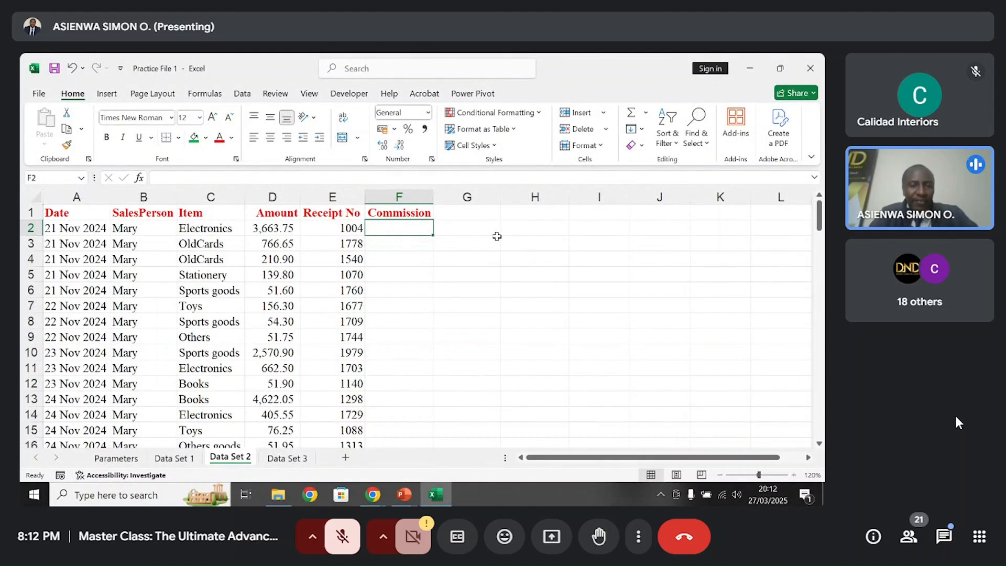
click(491, 231)
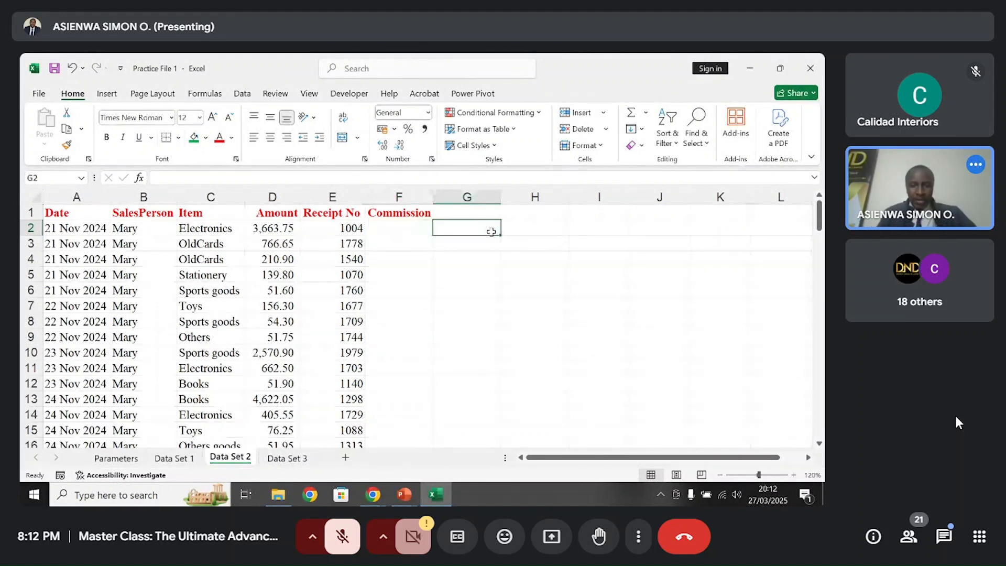
text(if)
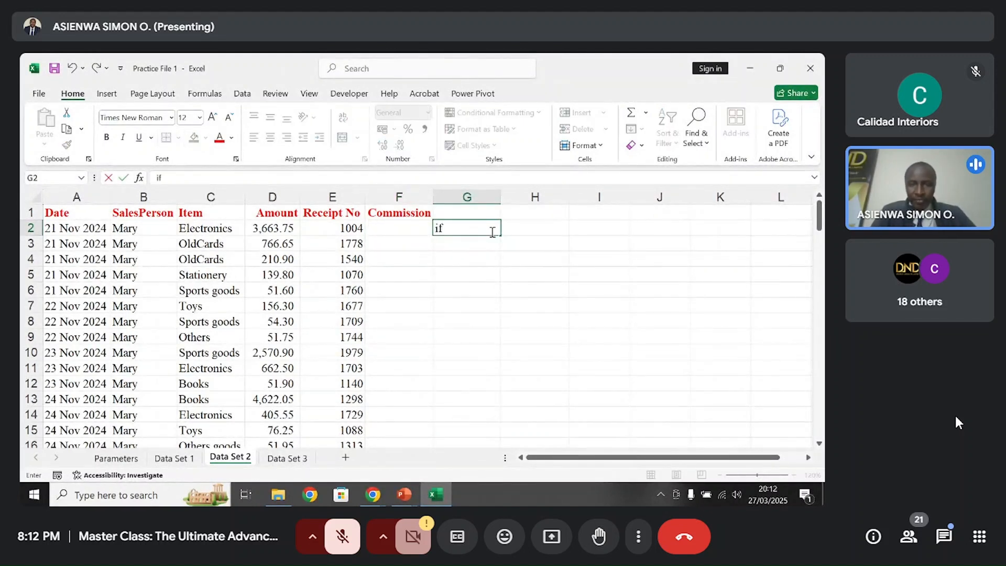
text(IF)
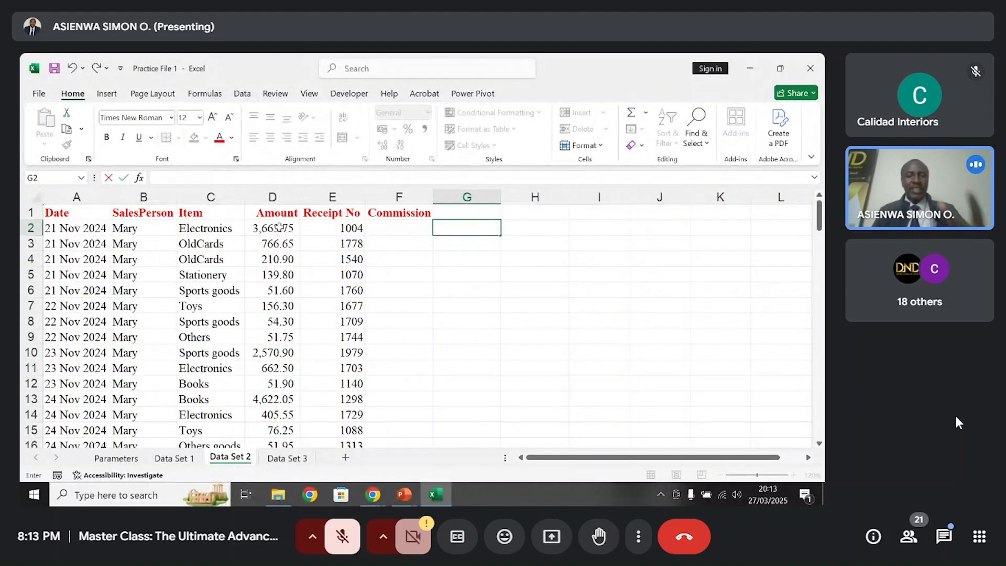
key(Escape)
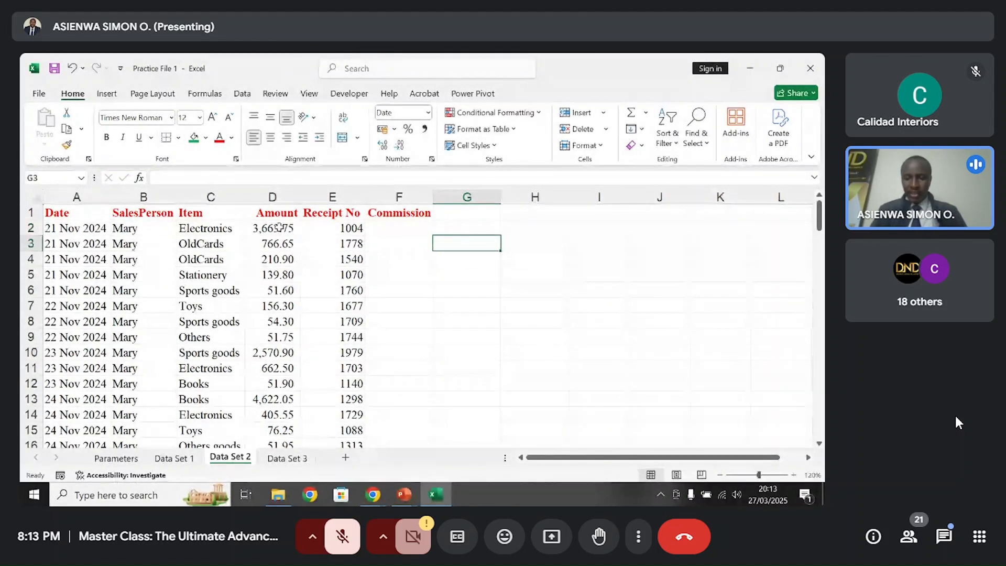
key(Left)
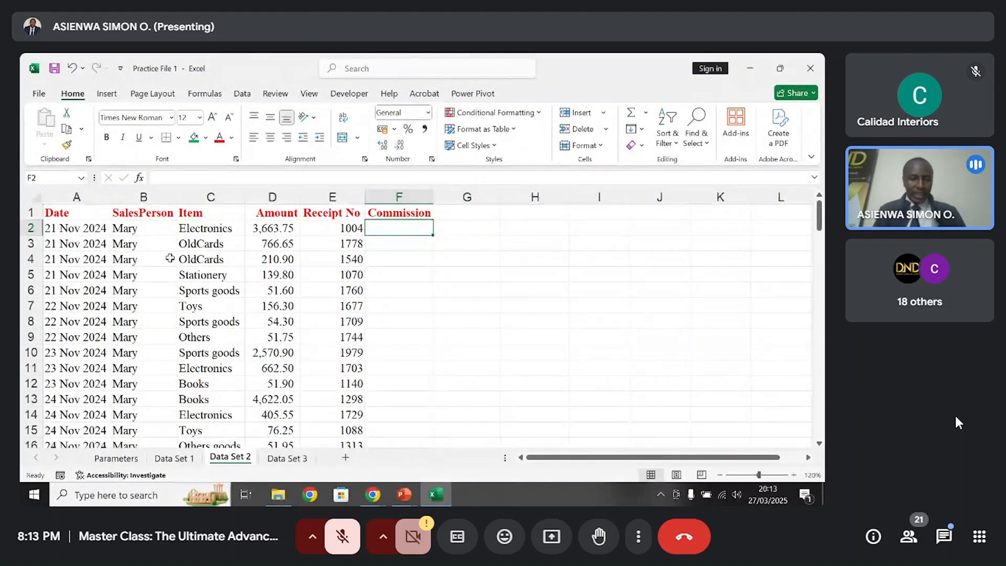
- Enter =IF(D2<=2000,) in F2 of Data Set 2 to test the first sale against the lowest commission band on Parameters
click(129, 460)
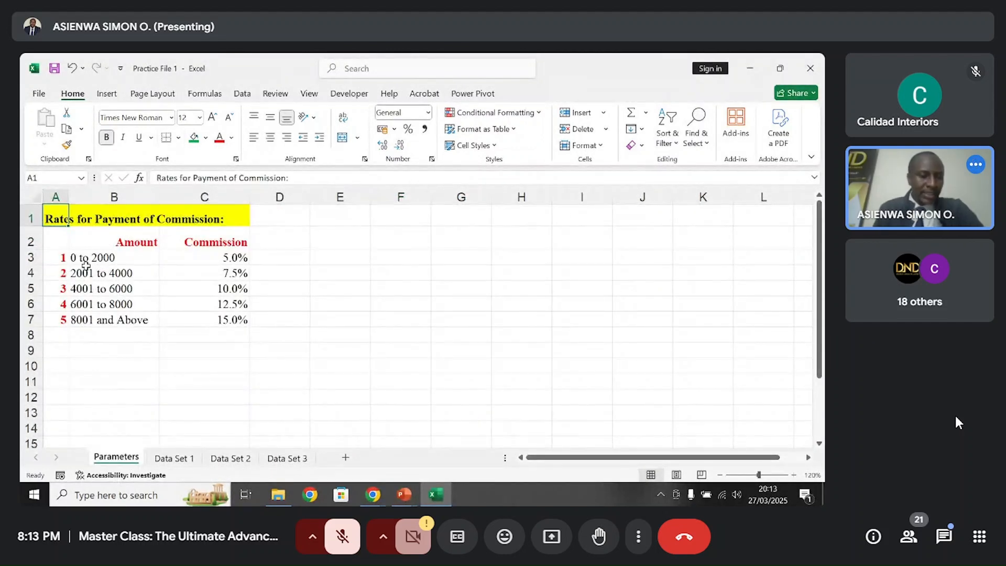
click(88, 260)
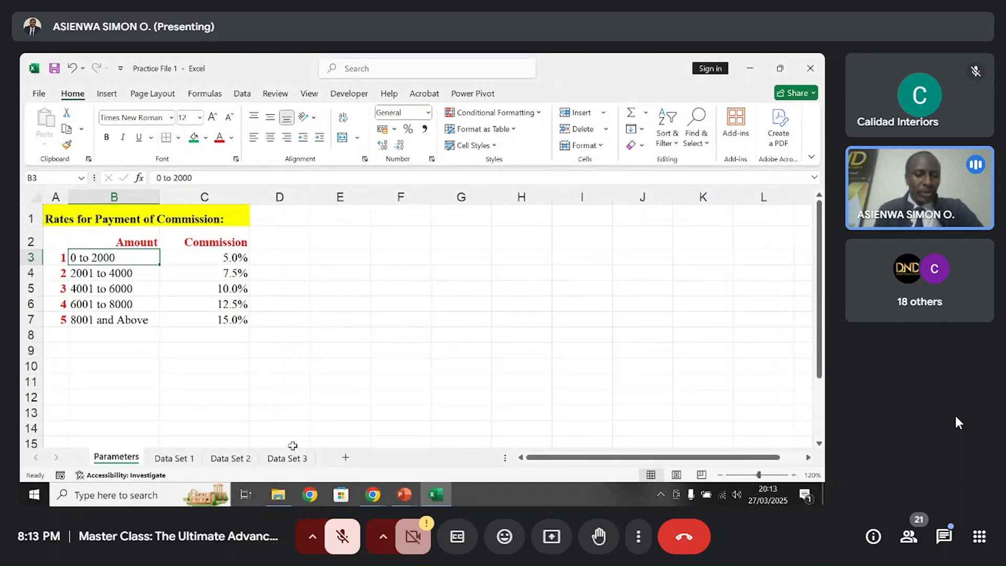
click(241, 460)
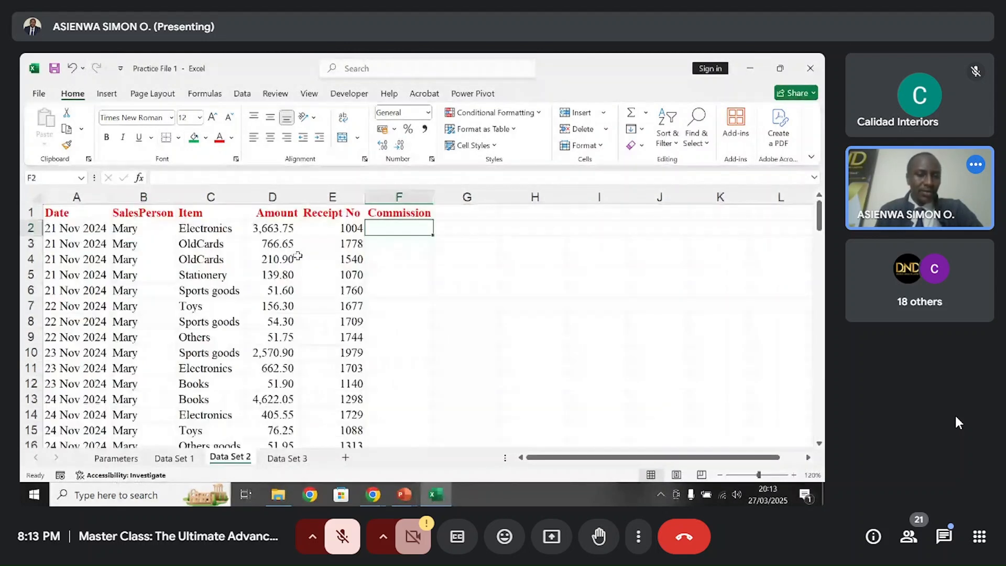
click(269, 229)
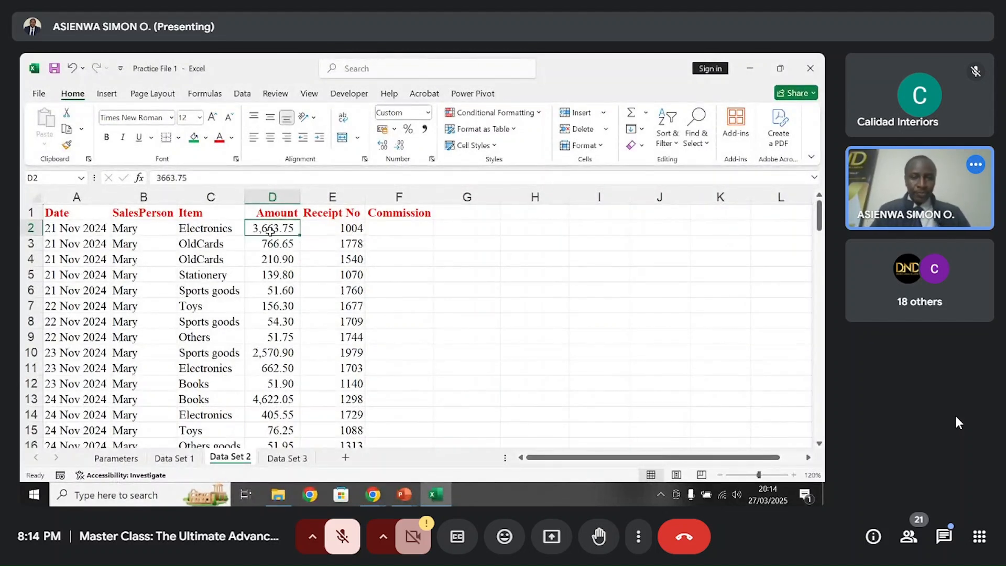
click(419, 229)
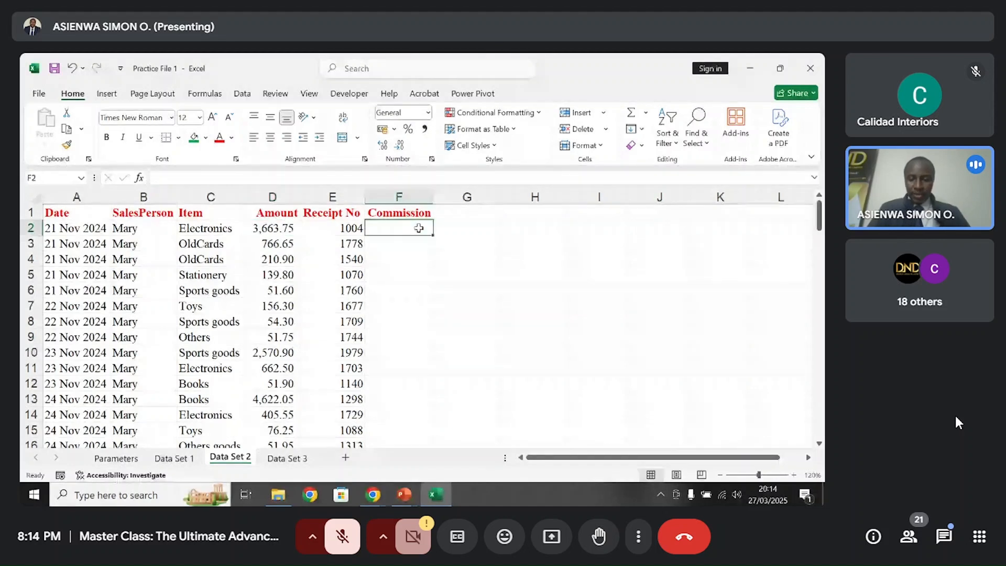
text(=)
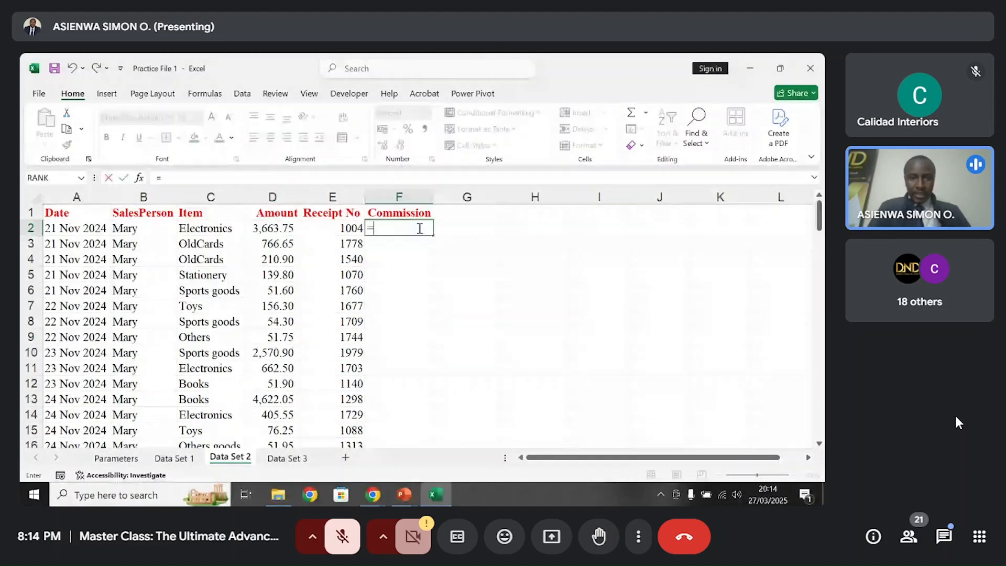
text(IF()
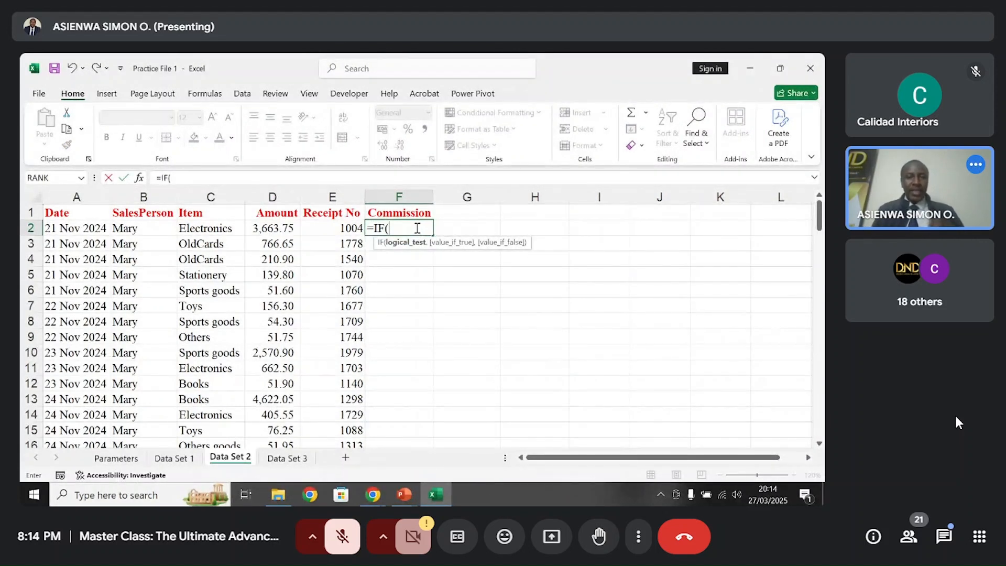
click(291, 229)
text(<)
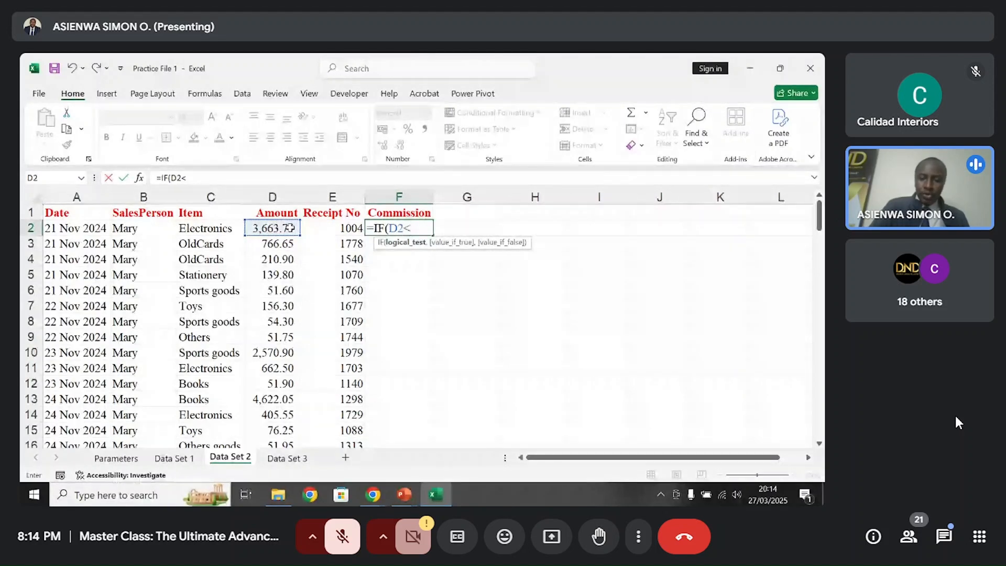
text(=2000)
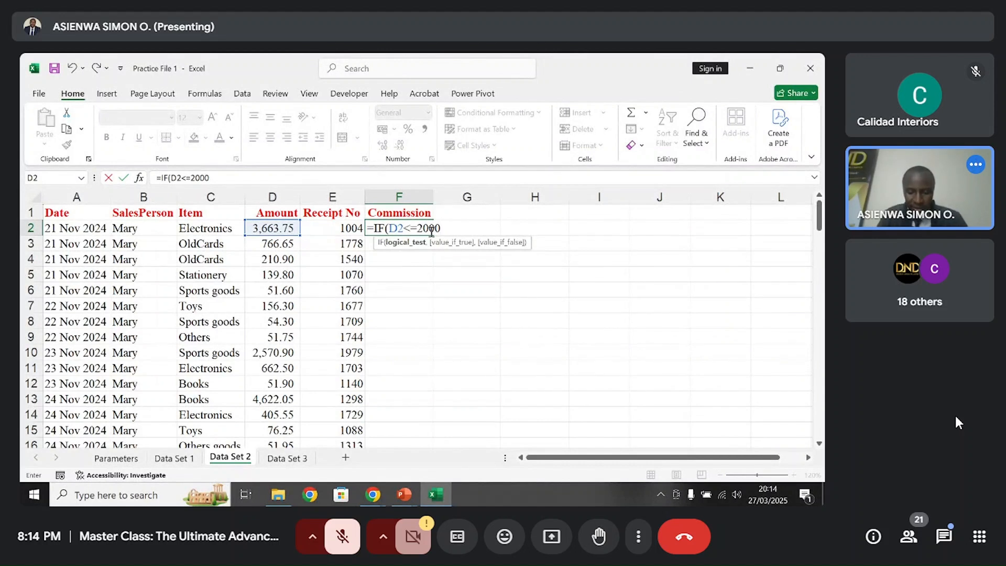
text(,)
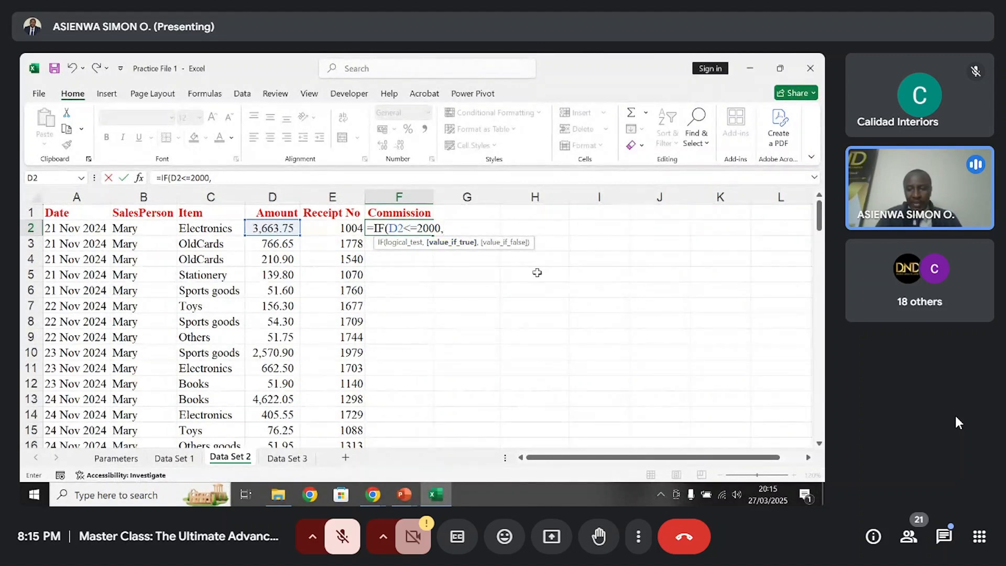
text())
key(Return)
click(413, 228)
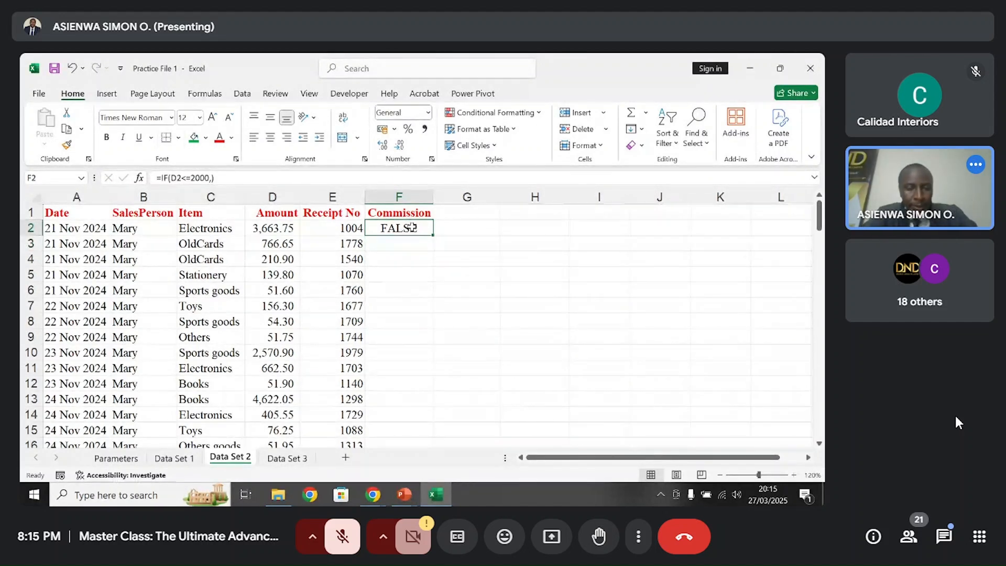
- Complete the F2 formula as =IF(D2<=2000,D2*Parameters!$C$3,0), with an absolute reference to the lowest band's rate
click(289, 230)
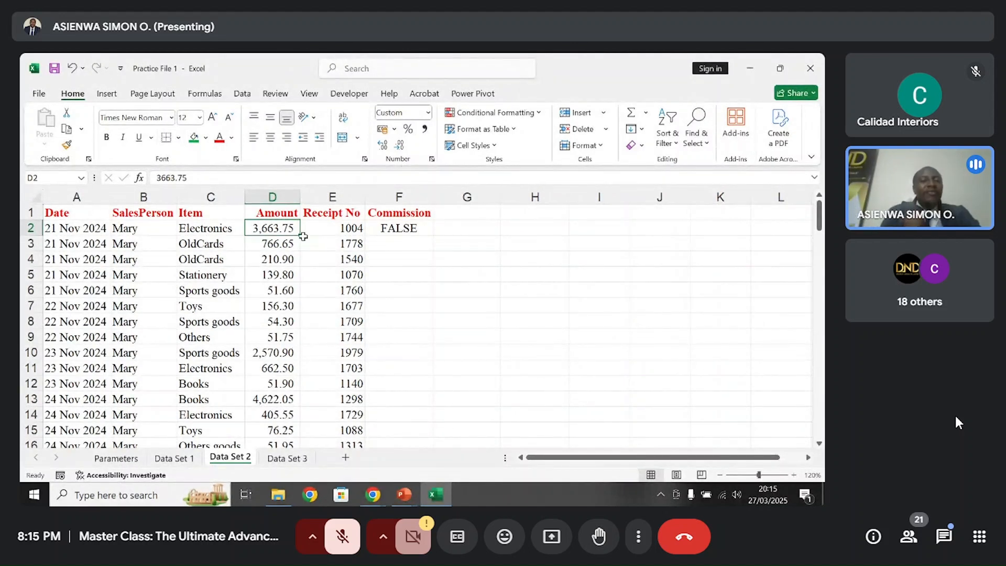
click(422, 230)
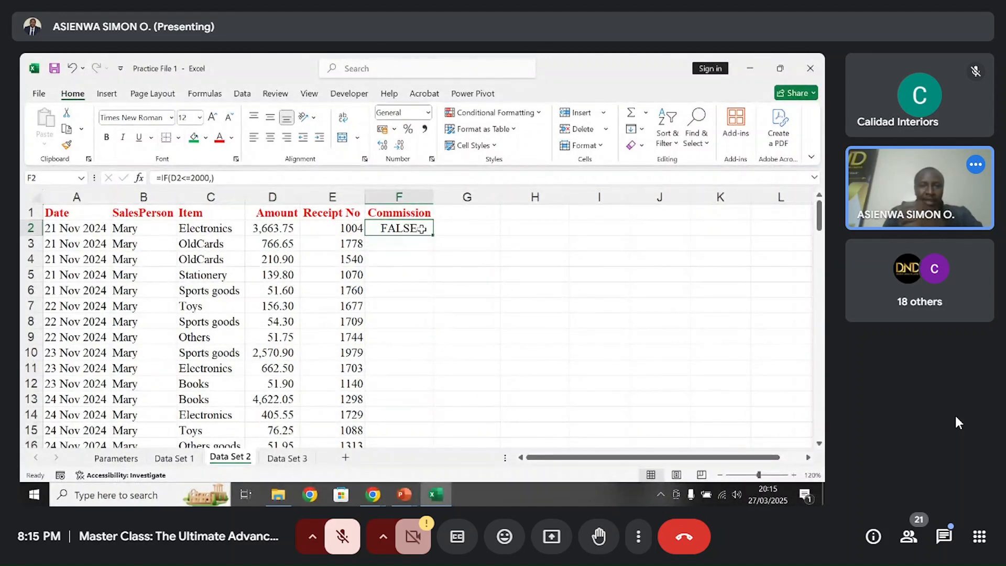
click(335, 179)
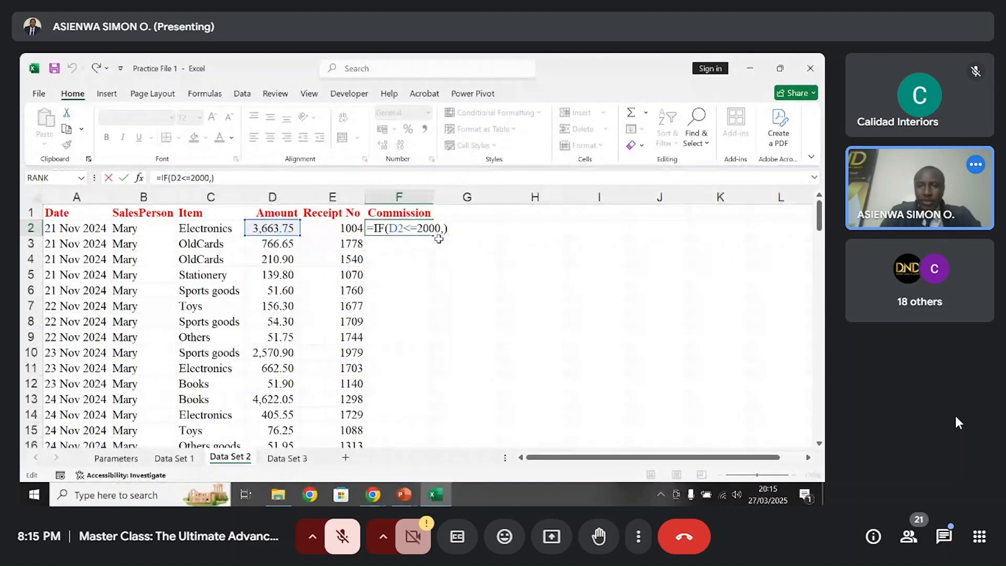
key(BackSpace)
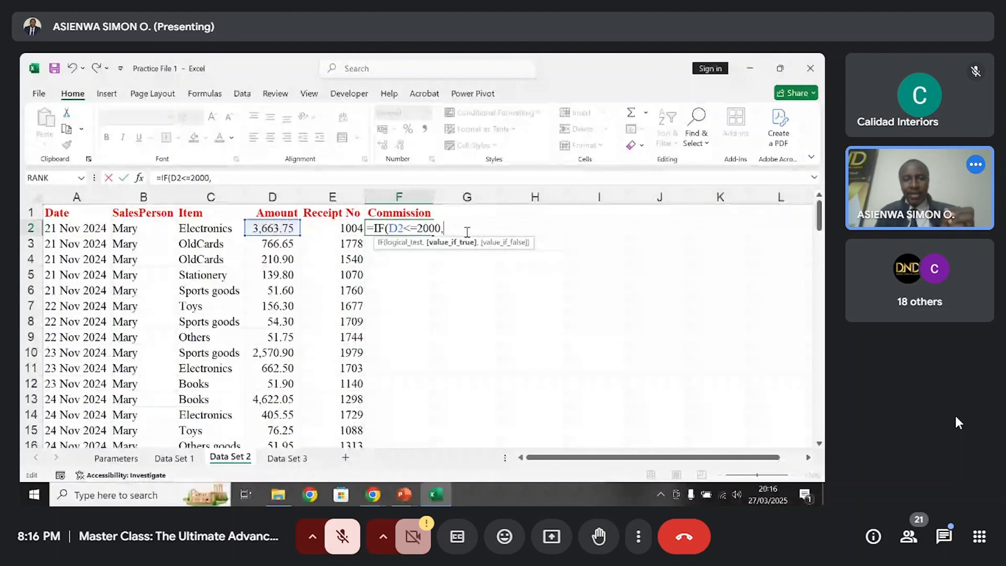
click(280, 229)
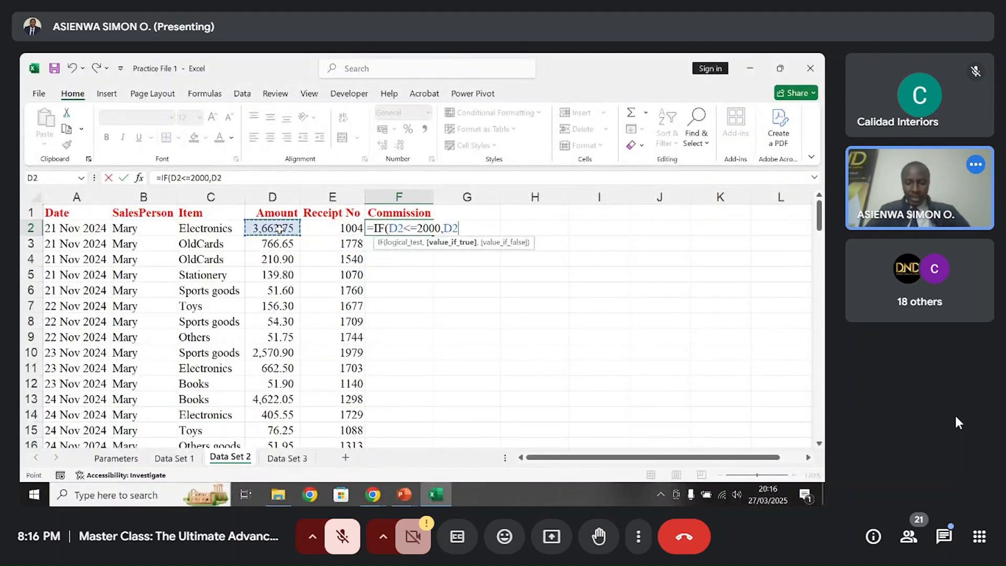
text(*)
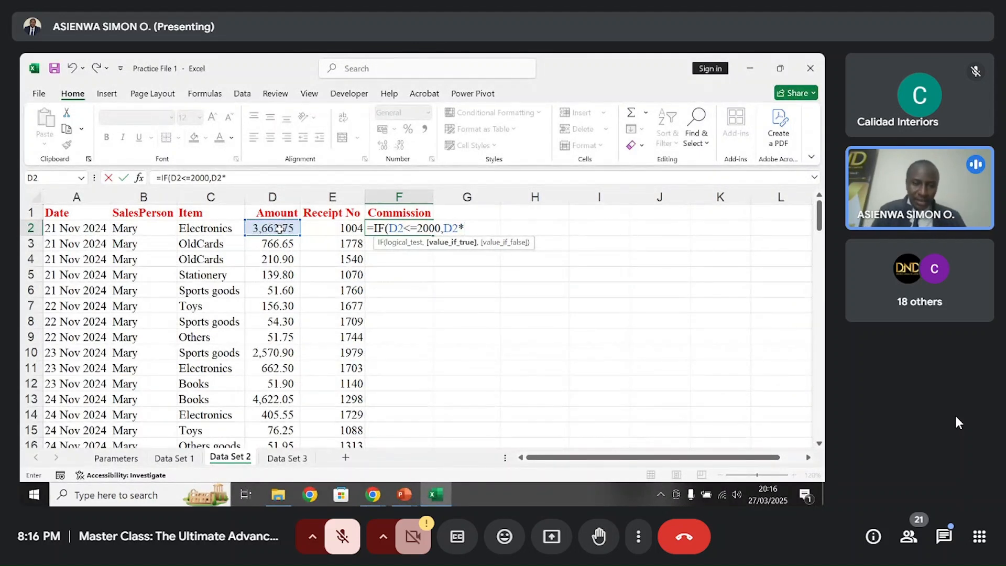
click(116, 458)
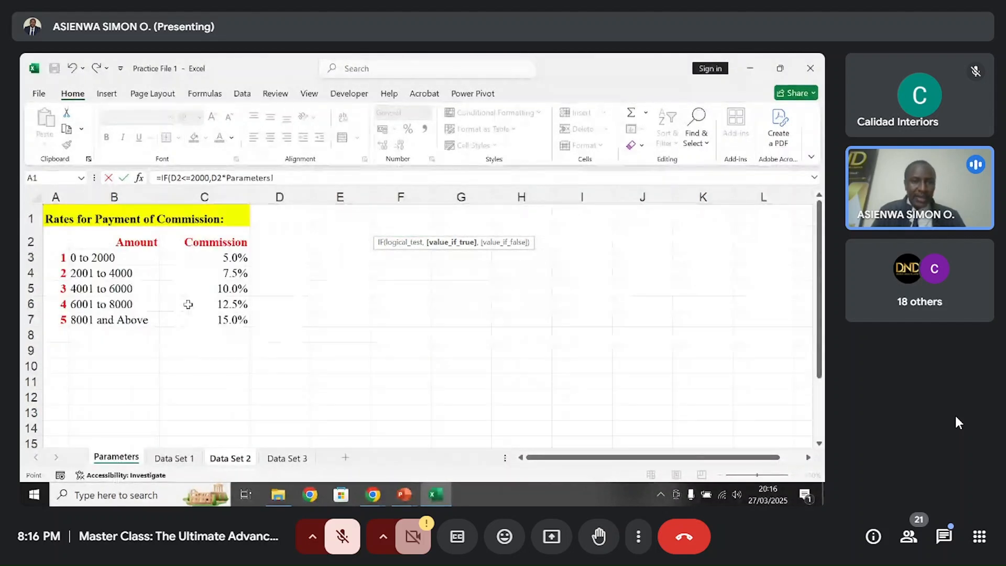
click(223, 258)
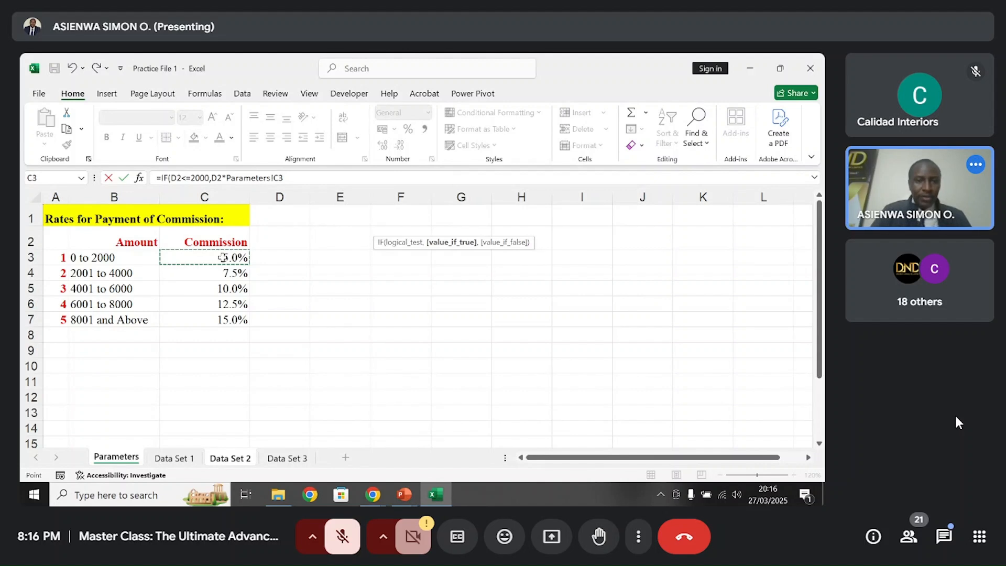
key(F4)
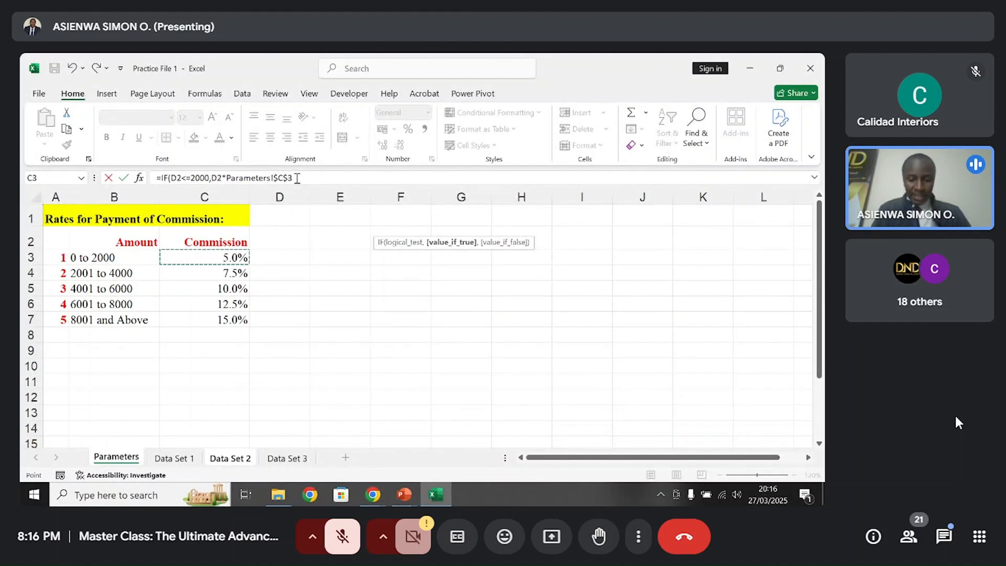
text(,)
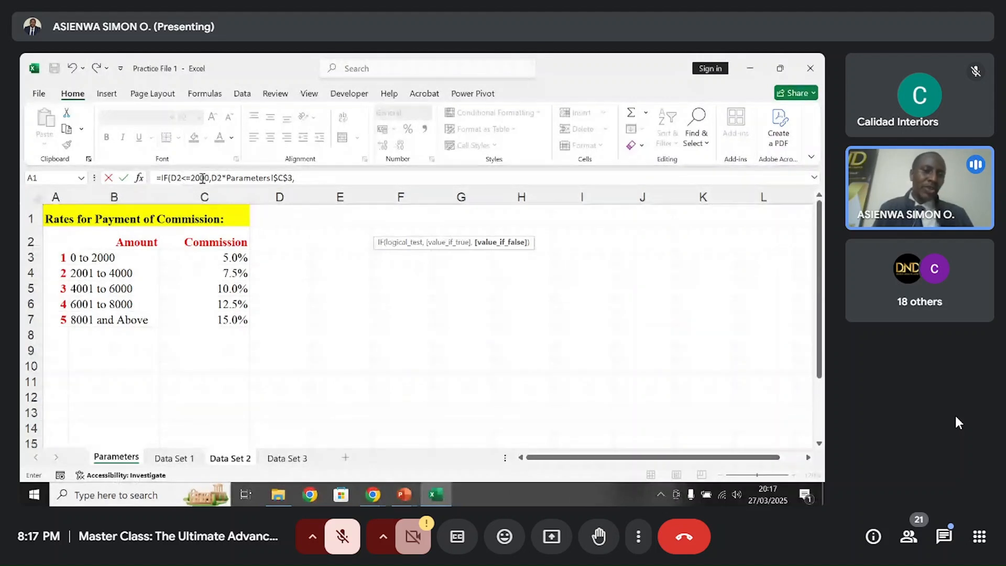
click(318, 178)
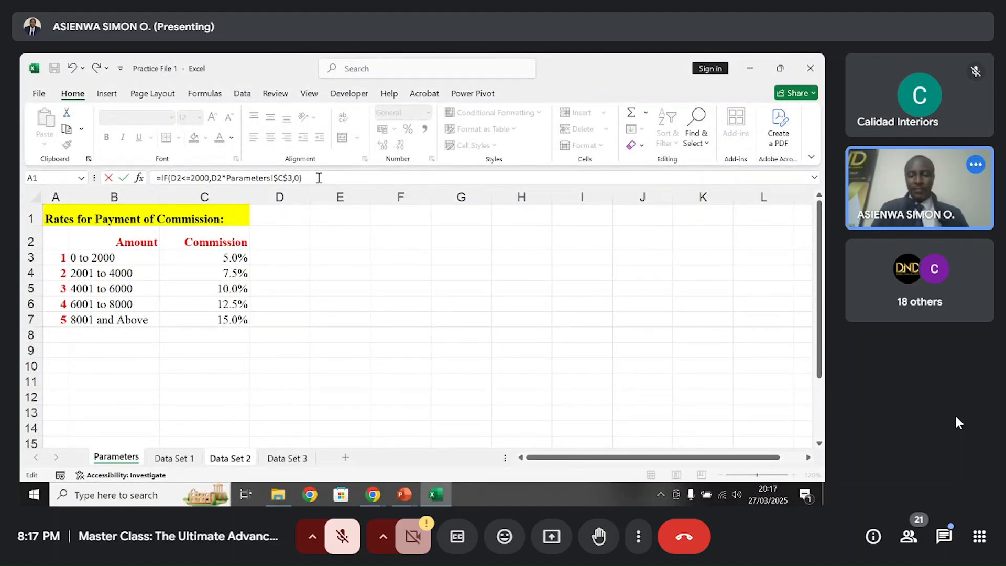
key(Return)
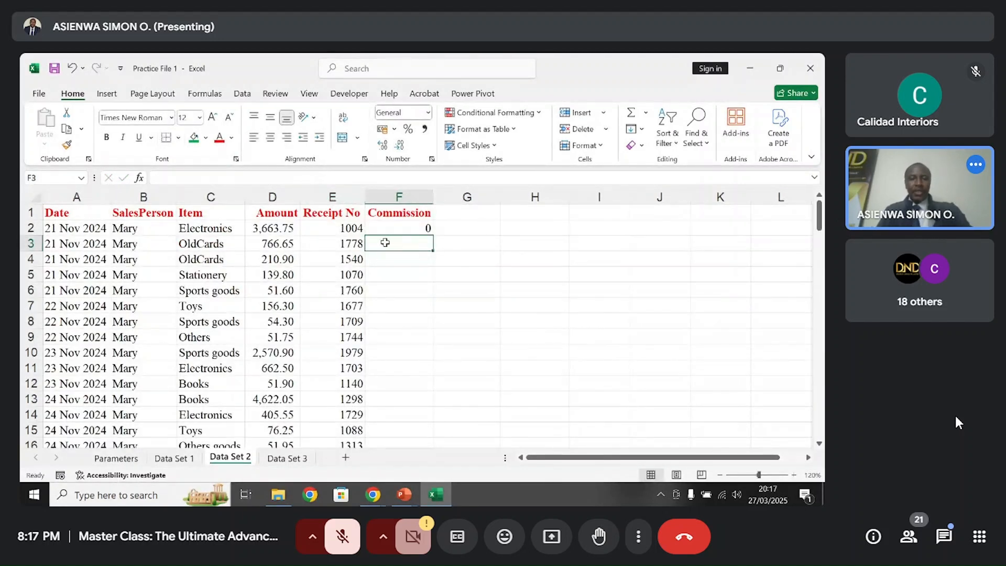
- Review the F2 commission formula against the amount bands in Parameters B4:B5 and the sale amount in D2
click(401, 228)
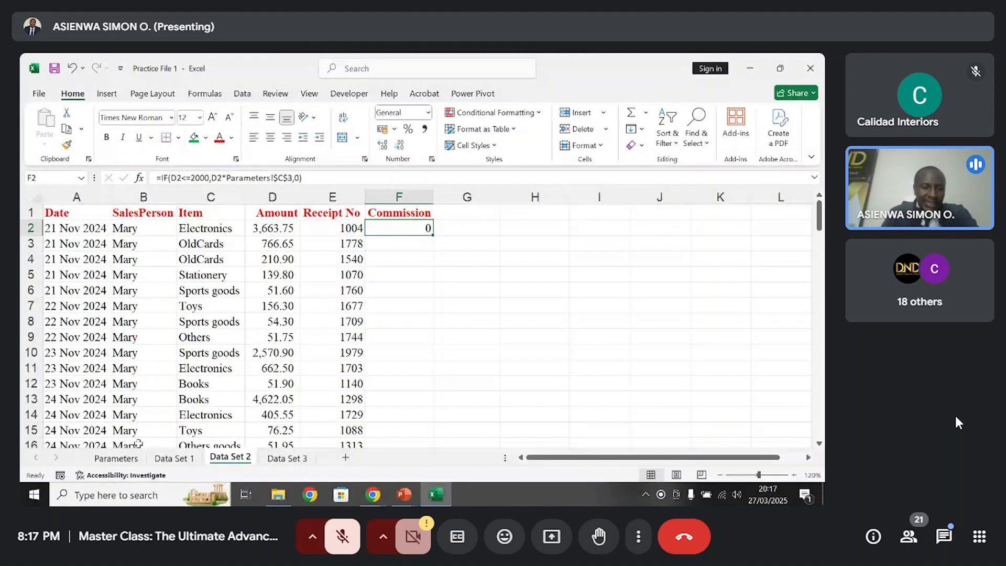
click(135, 456)
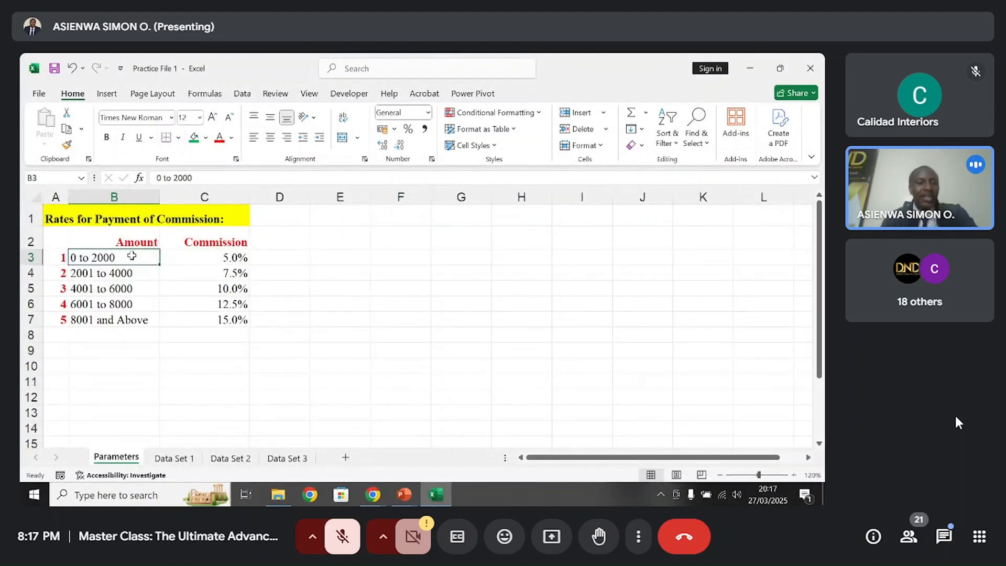
click(139, 272)
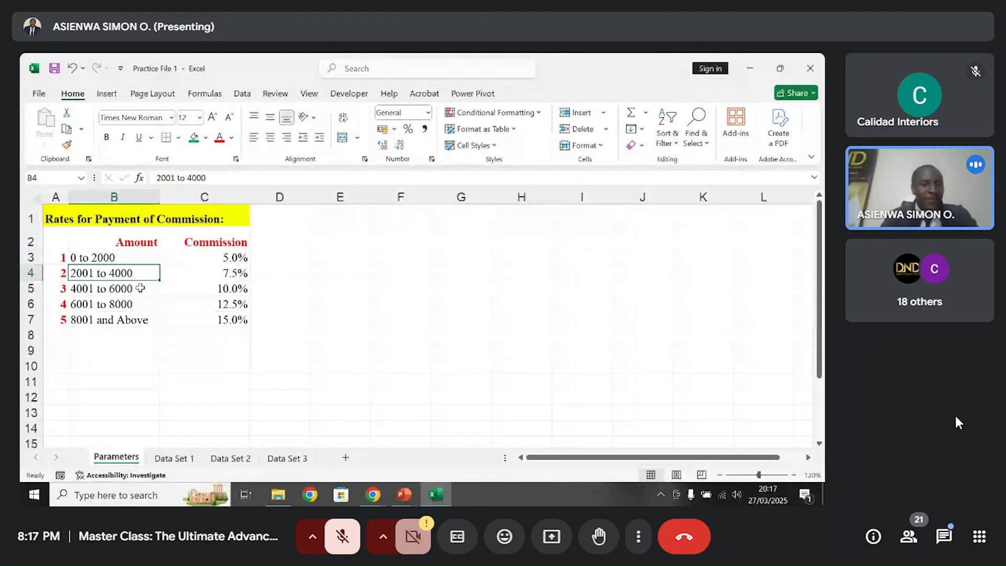
click(140, 287)
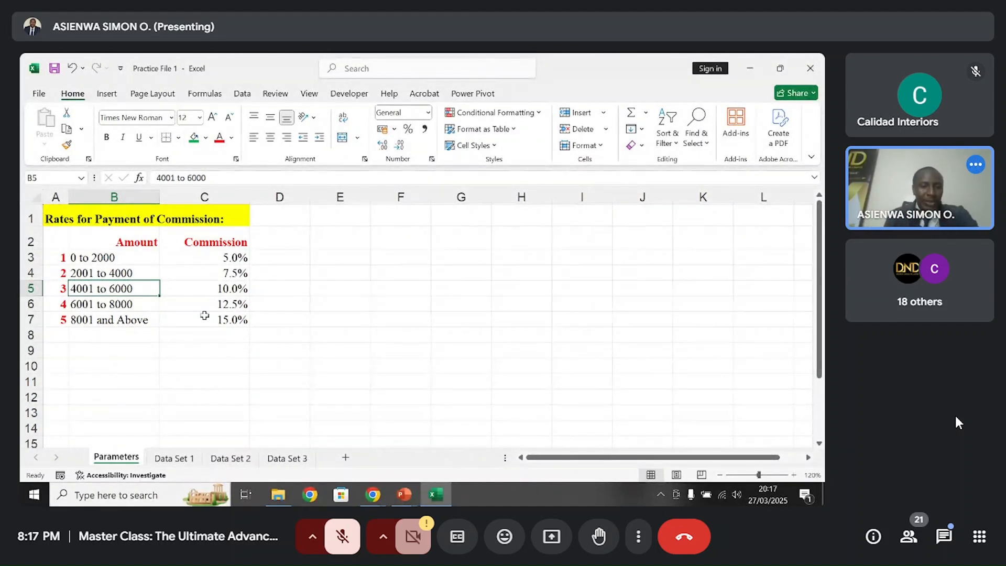
click(244, 459)
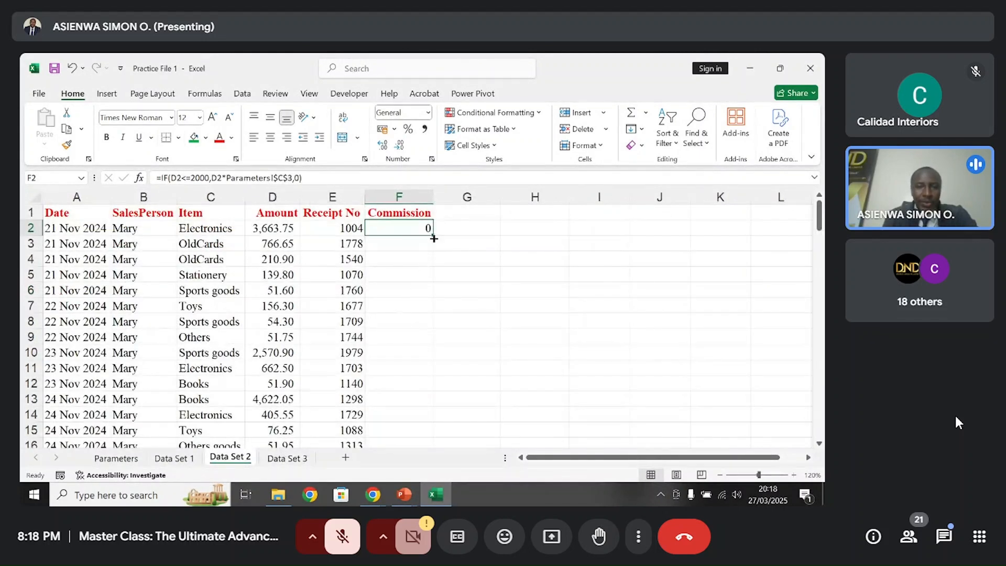
click(426, 213)
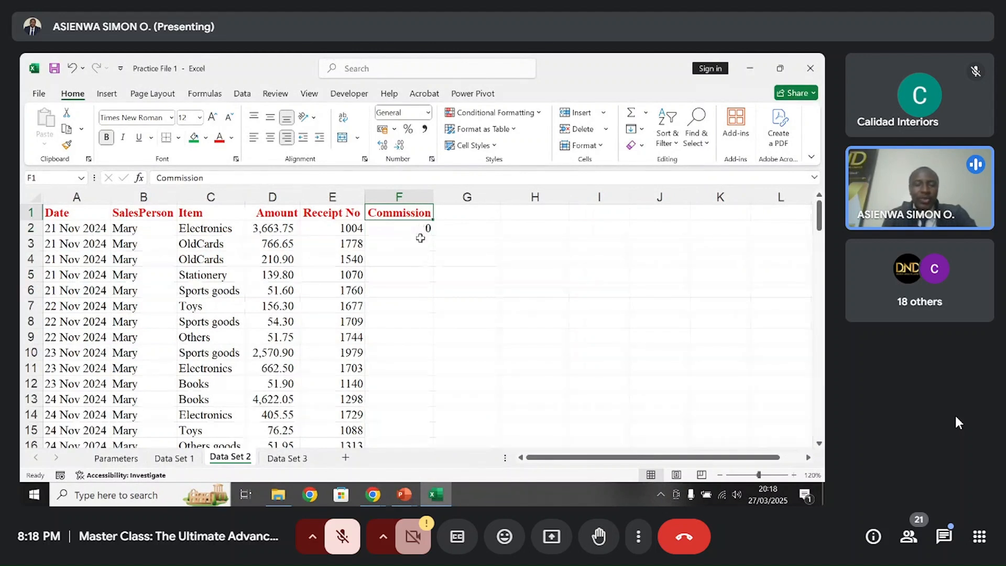
click(463, 212)
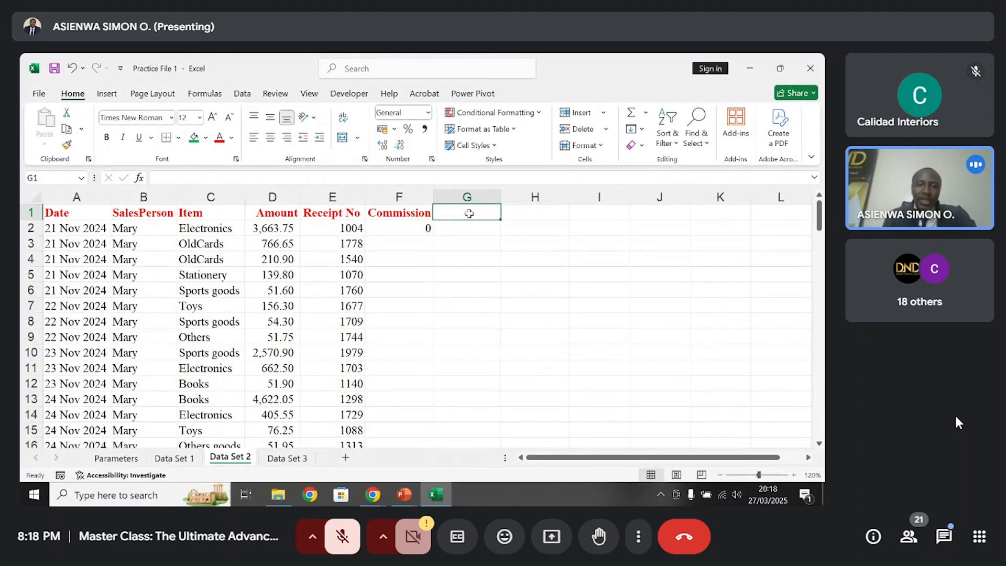
click(522, 207)
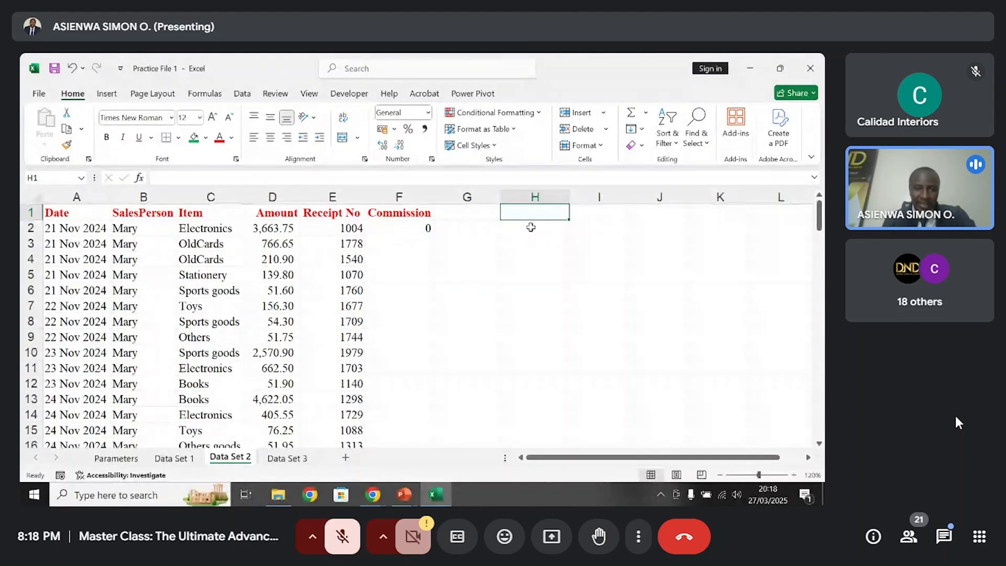
click(282, 228)
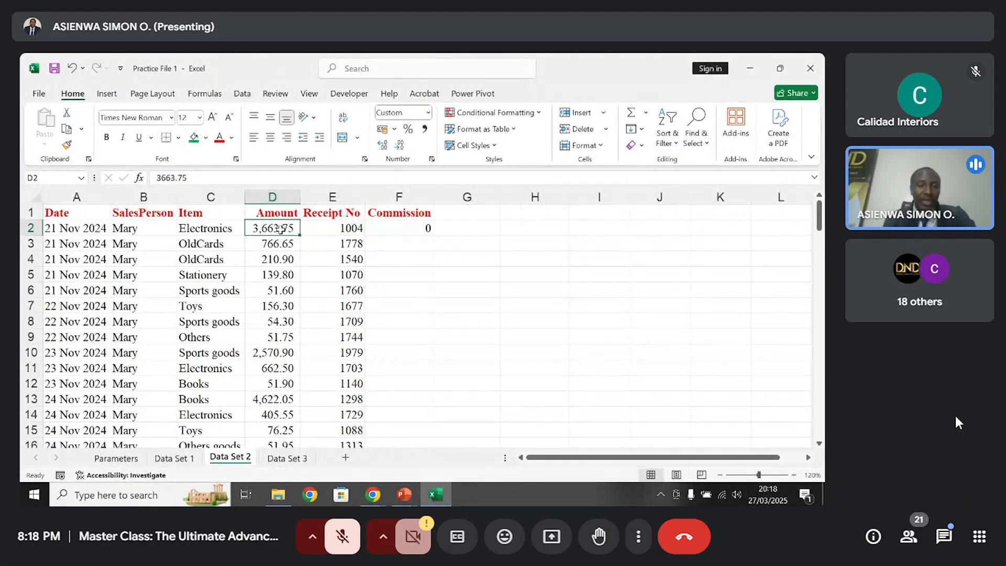
click(385, 227)
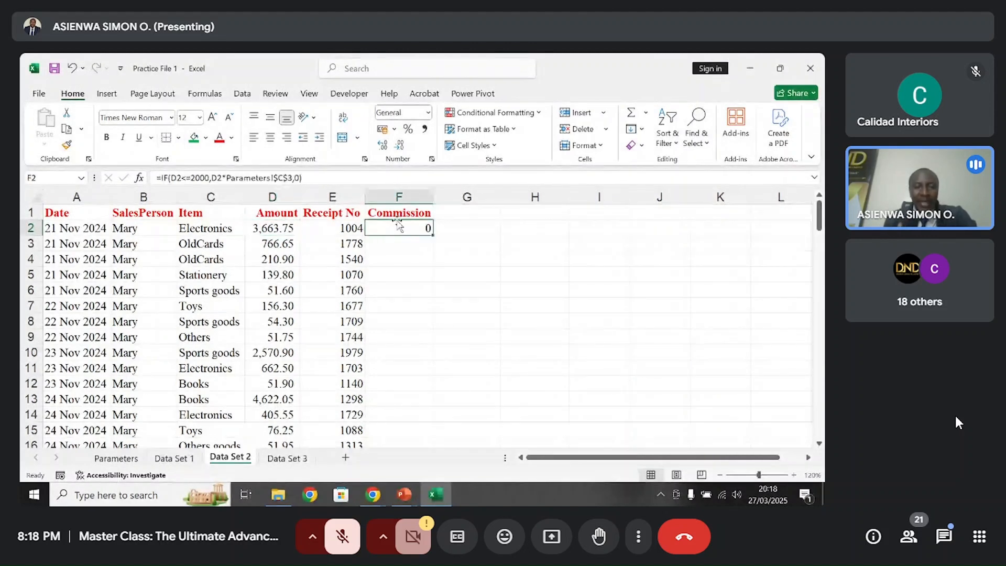
- Replace the final 0 in the F2 formula with a nested IF that tests D2<=4000
double_click(417, 228)
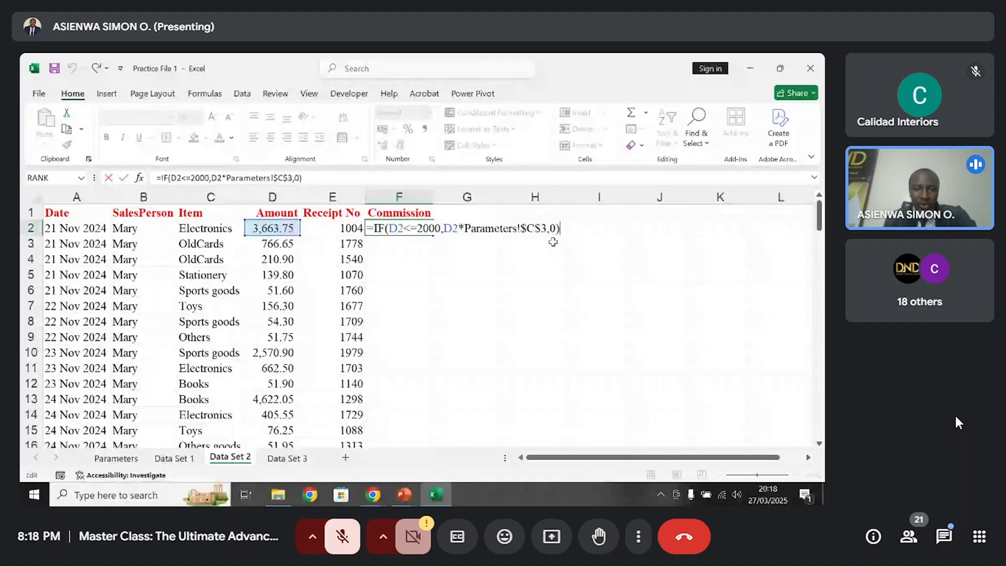
key(Left)
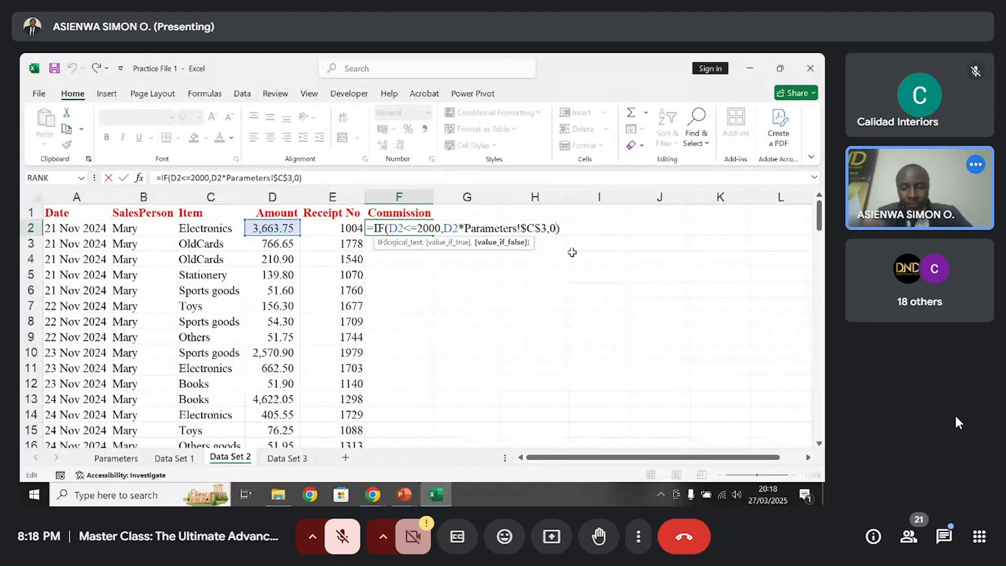
key(BackSpace)
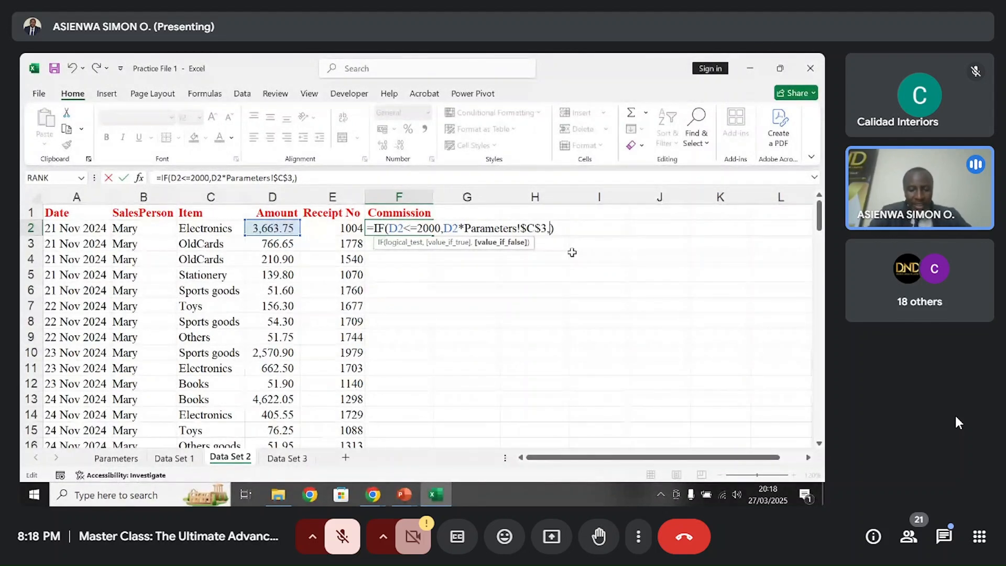
text(IF)
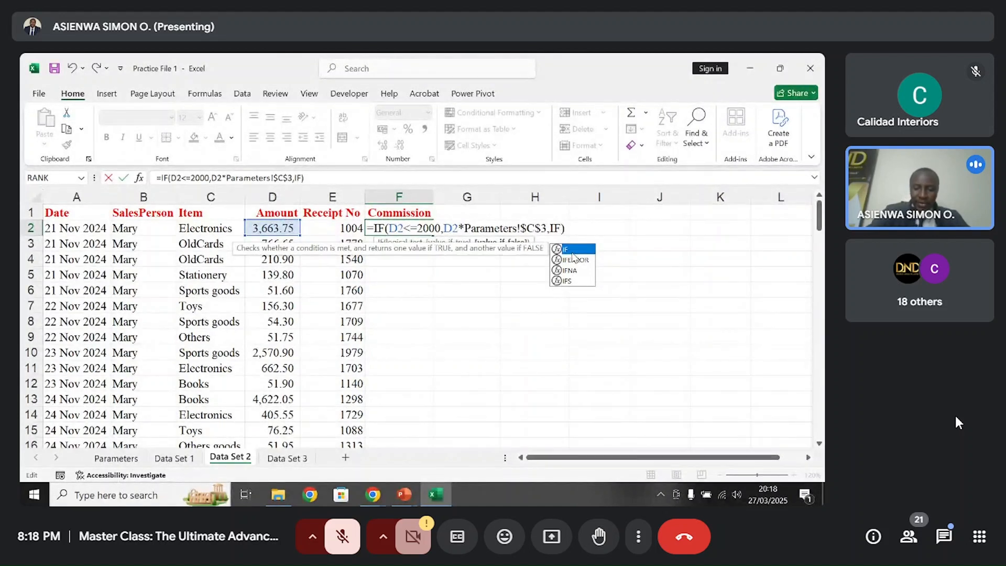
double_click(572, 250)
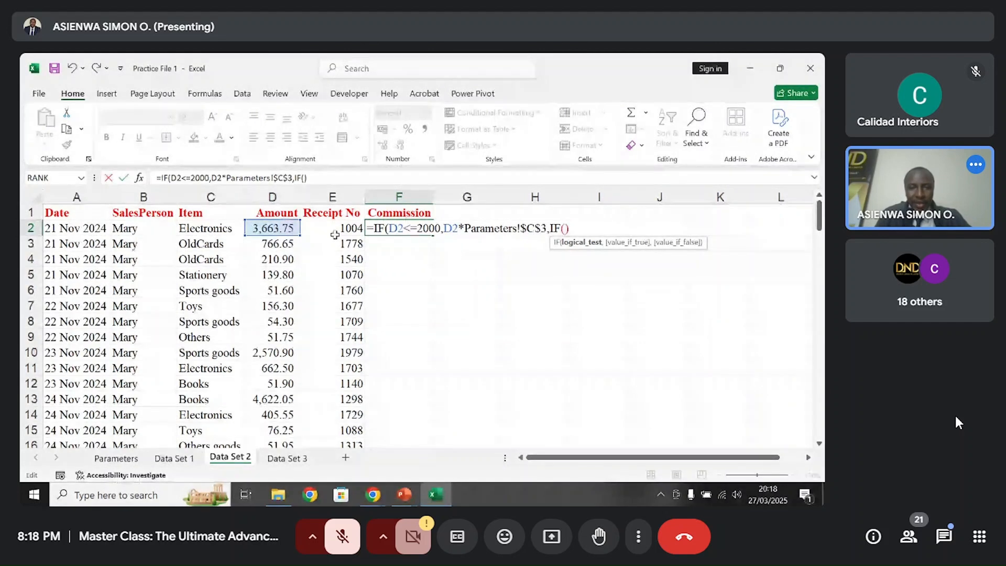
click(283, 227)
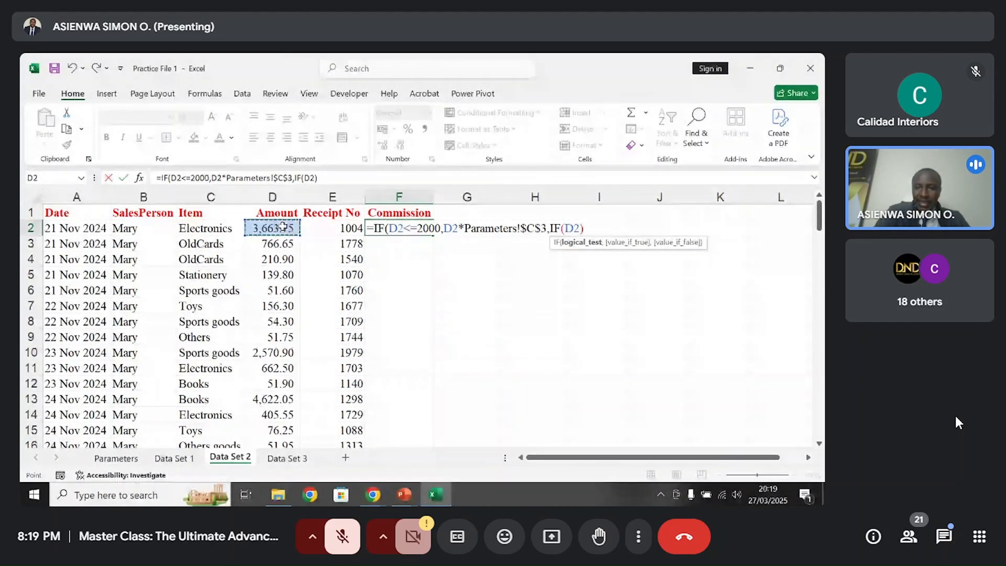
text(>)
key(BackSpace)
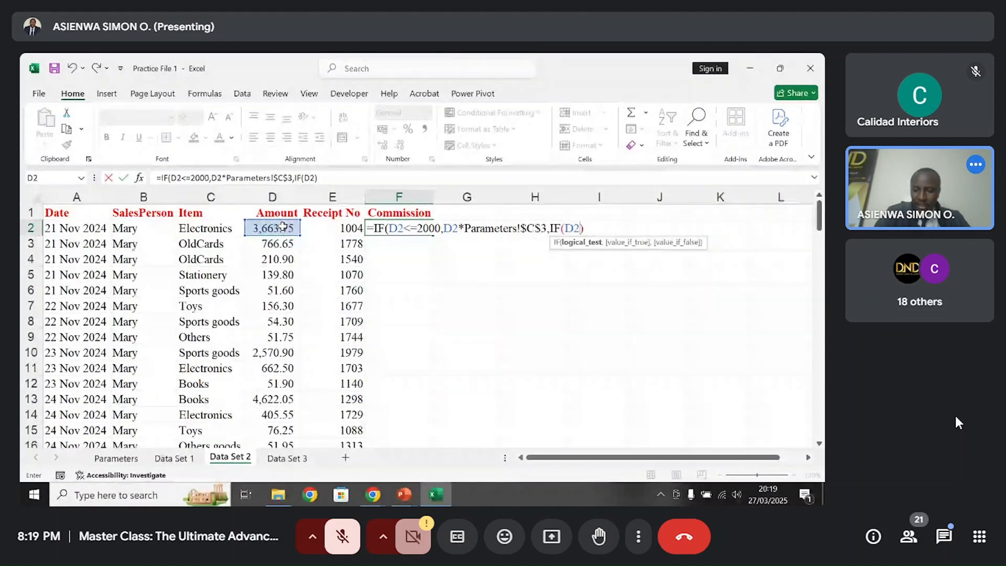
text(<=)
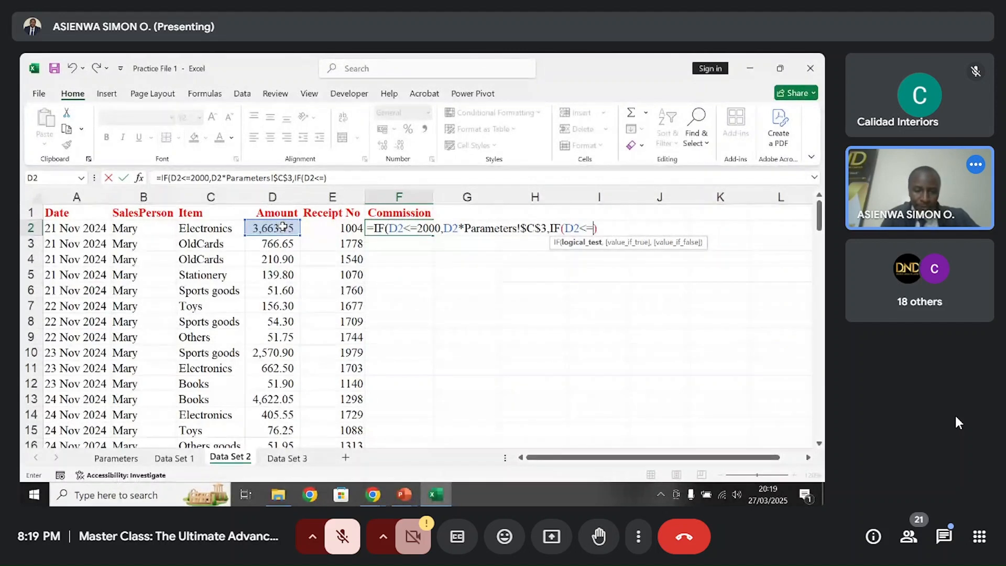
text(4000)
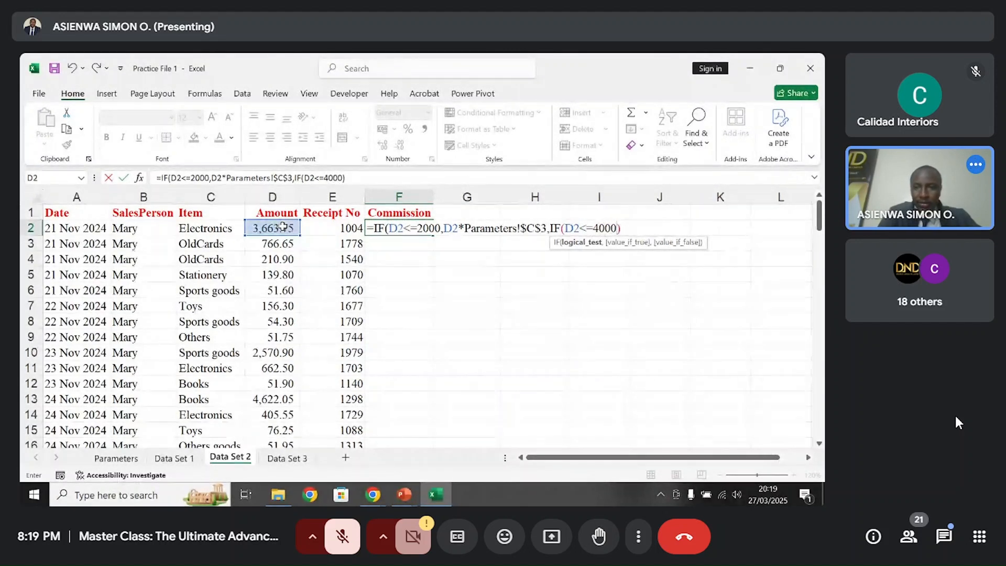
text(,)
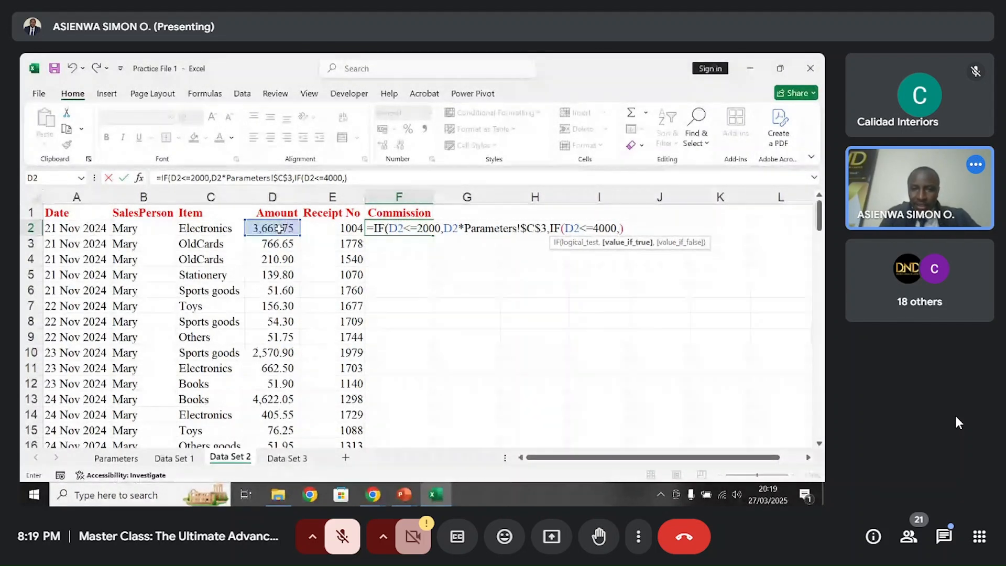
- Complete the nested IF in F2 with D2*Parameters!$C$4 as the true value and 0 as the false value
click(280, 229)
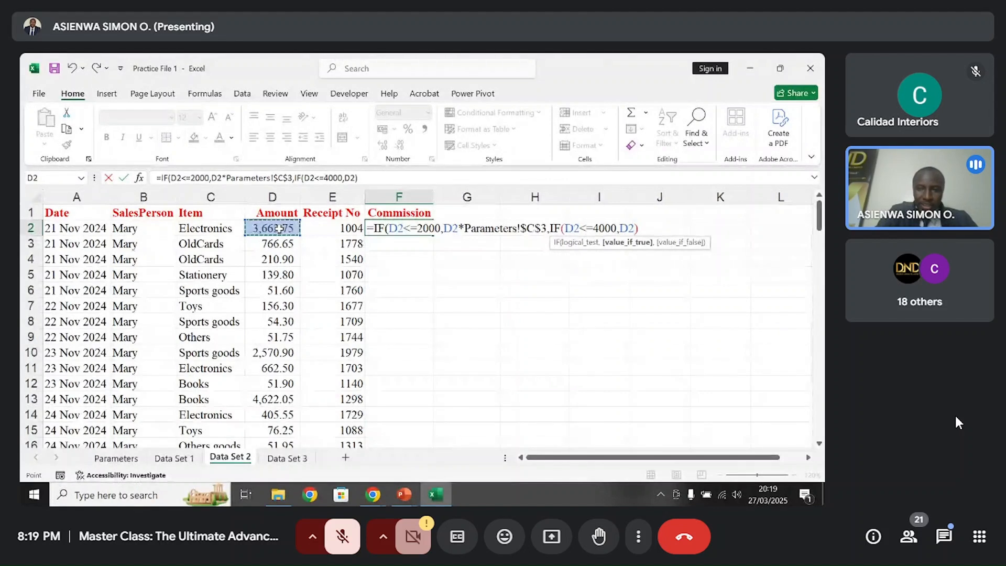
text(*)
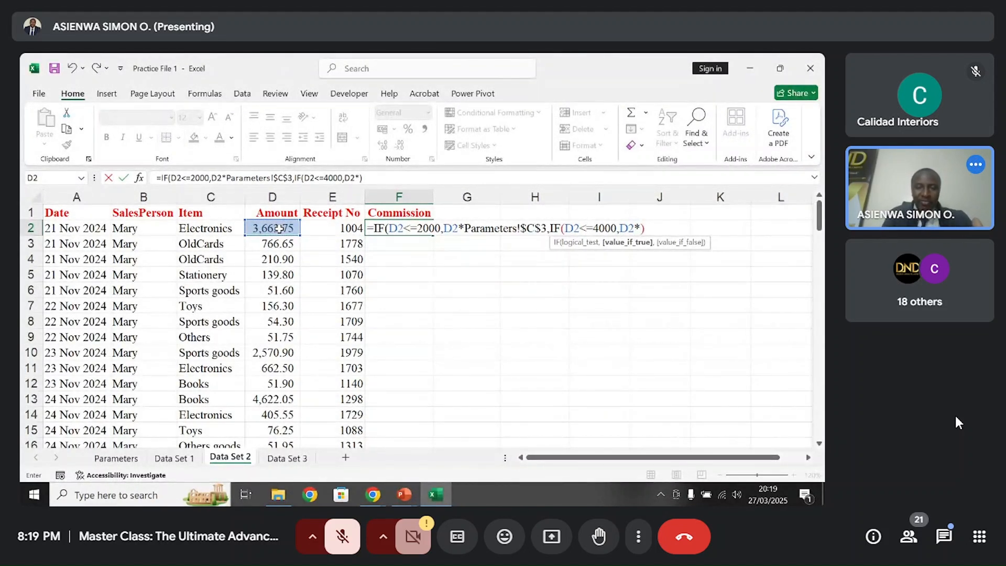
click(120, 462)
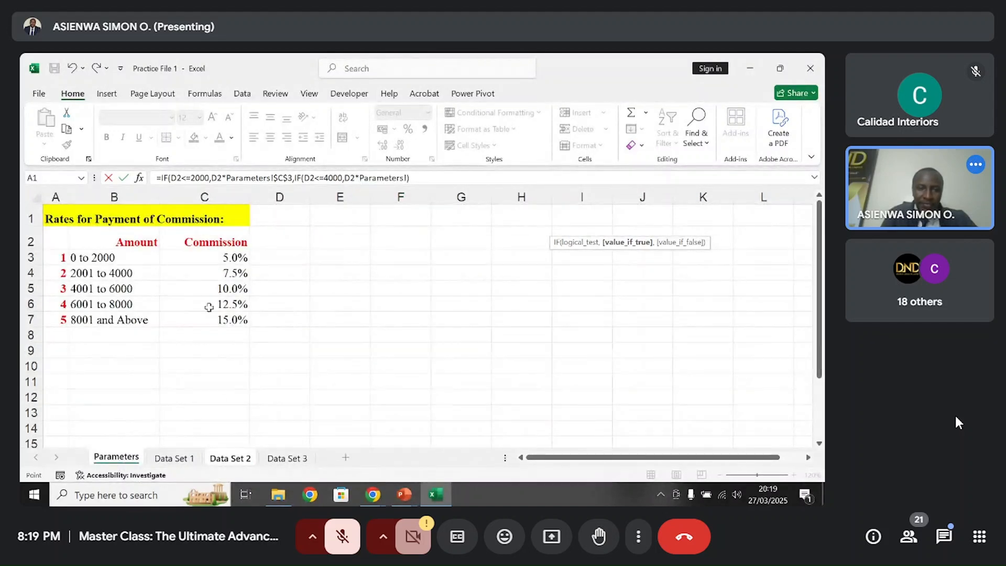
click(217, 274)
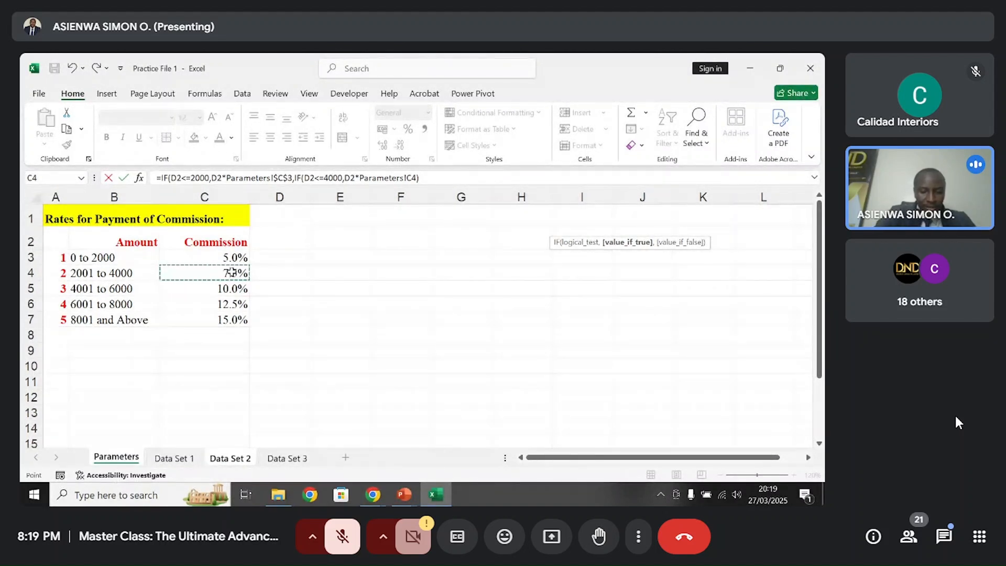
key(F4)
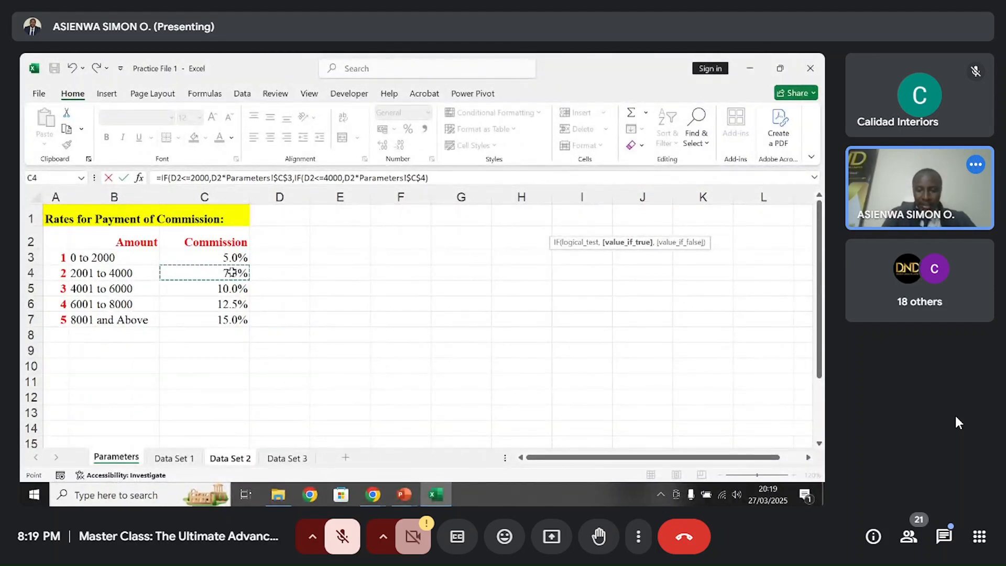
text(,)
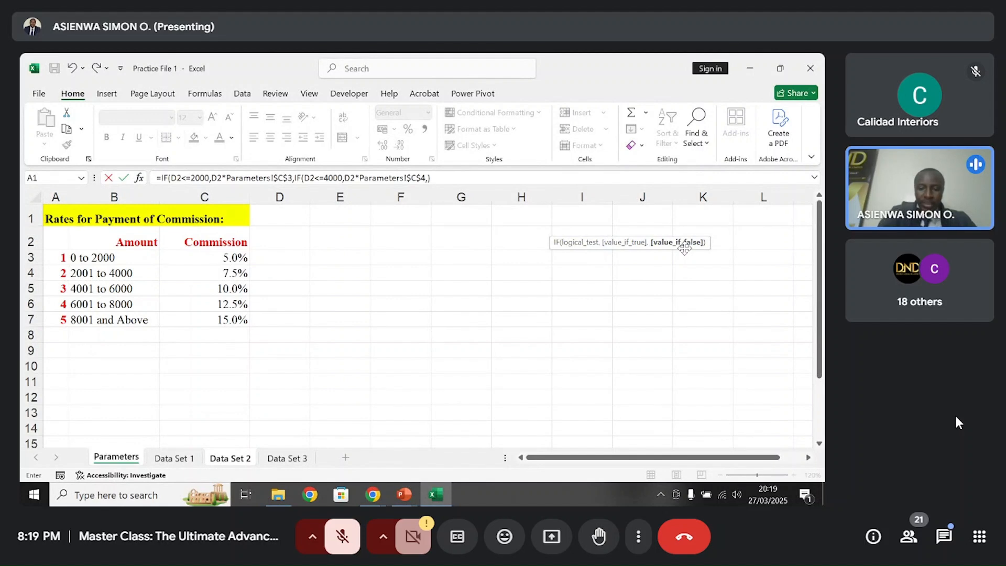
text(0)
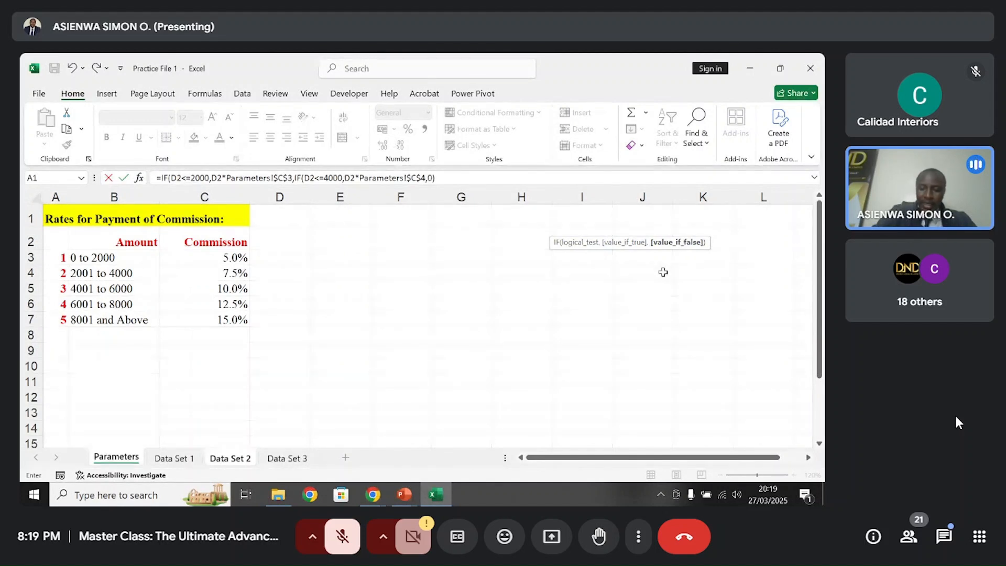
text())
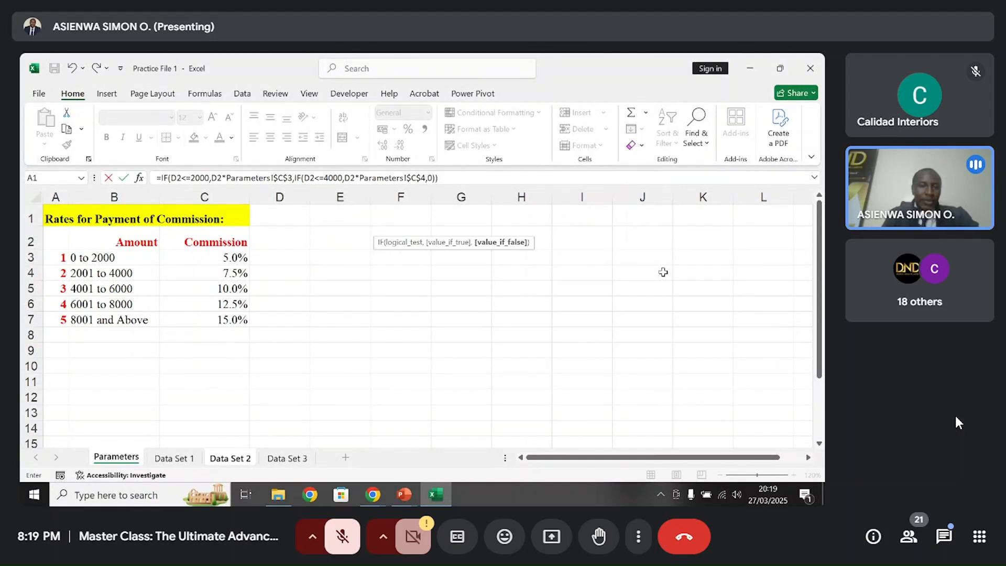
key(Return)
- Check the F2 commission against the sale amount in D2 and the amount bands in Parameters B4:B5
click(406, 228)
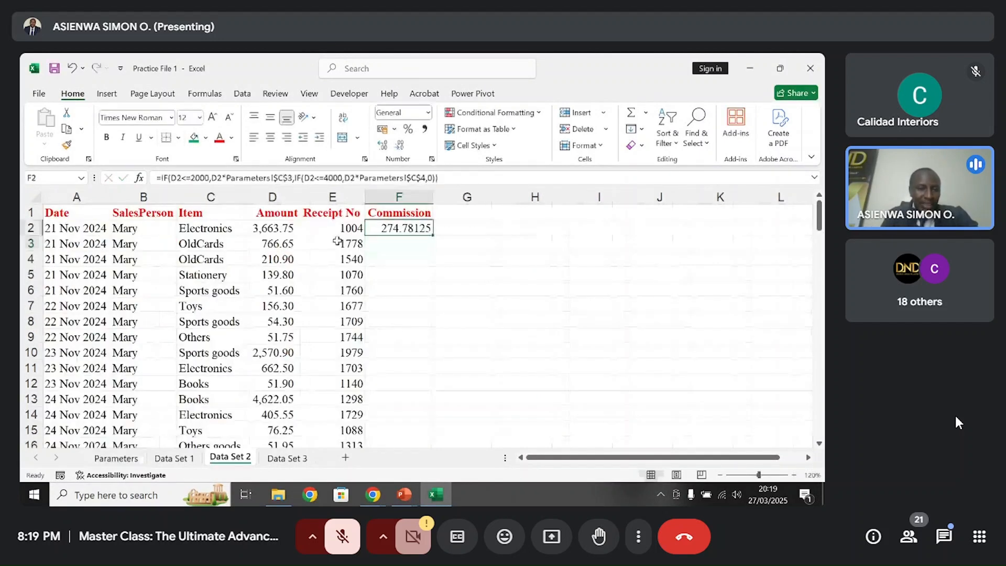
click(287, 228)
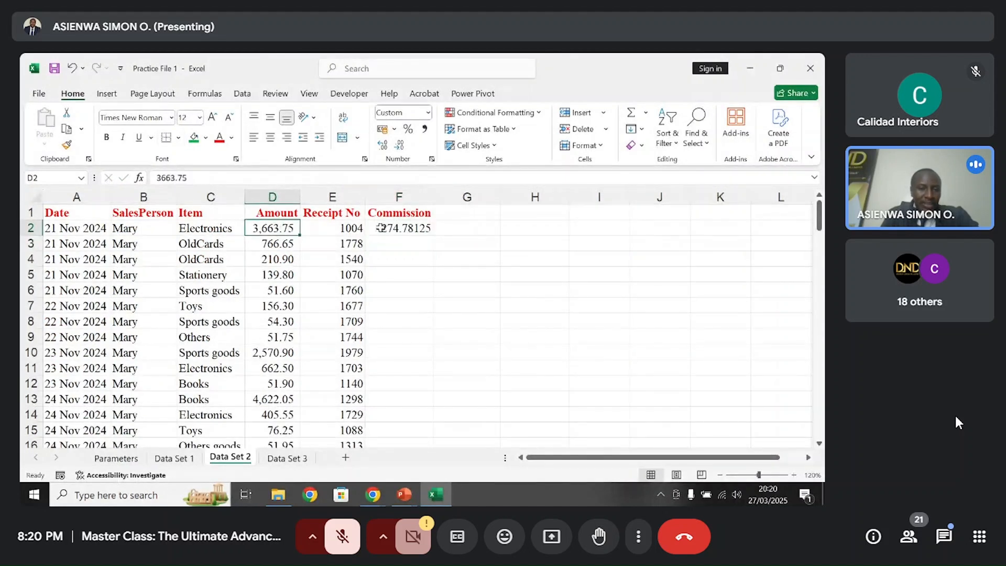
click(382, 228)
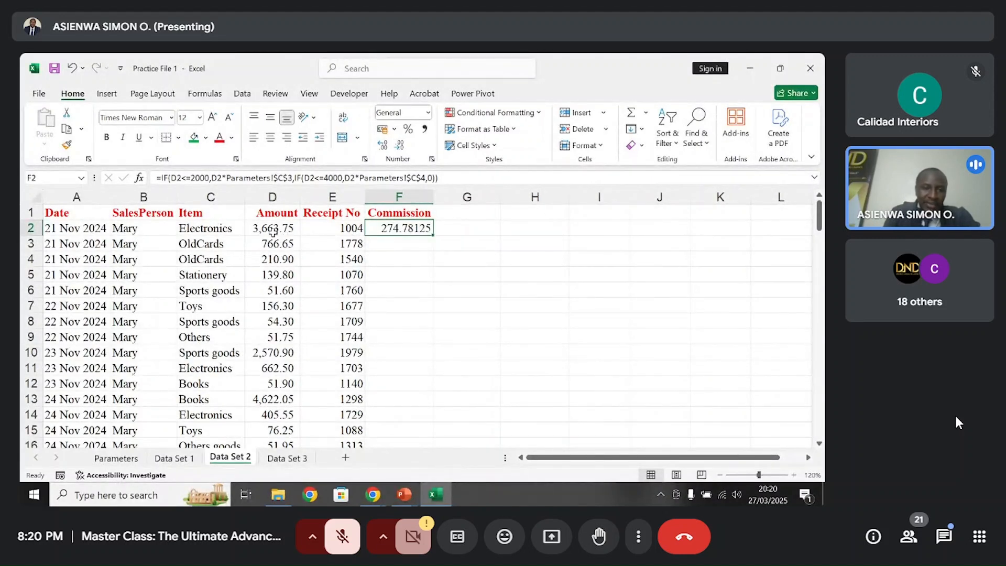
click(131, 459)
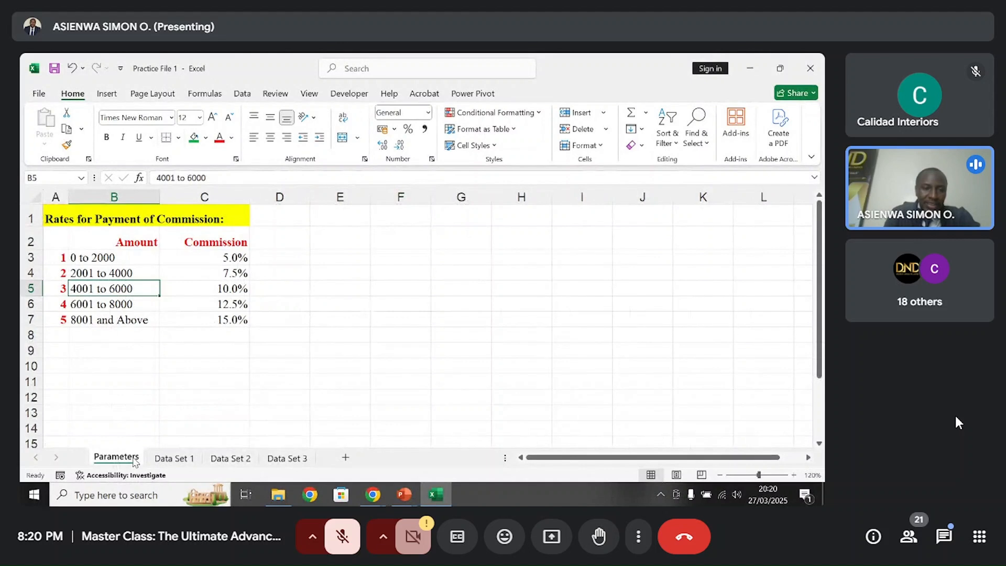
click(126, 271)
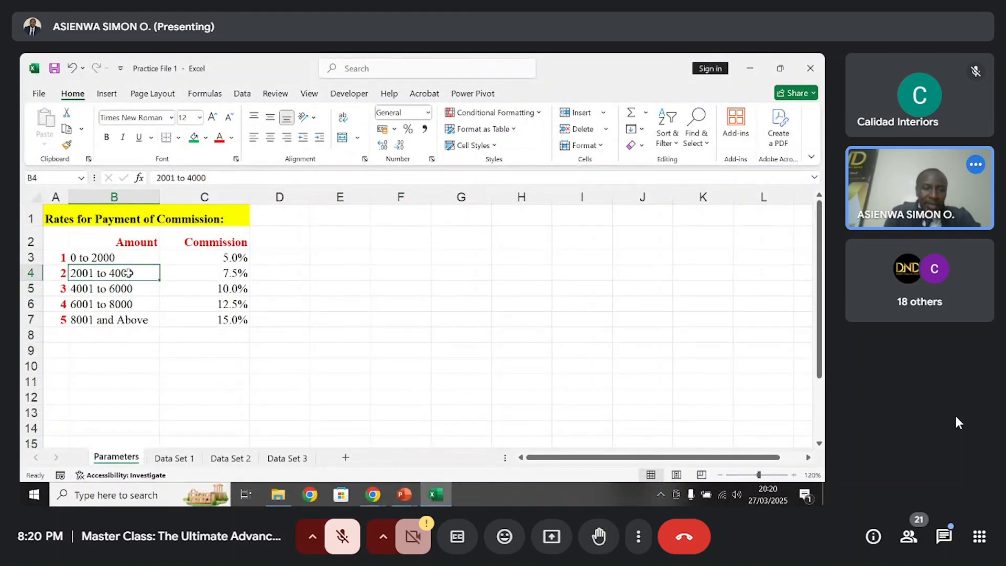
click(124, 286)
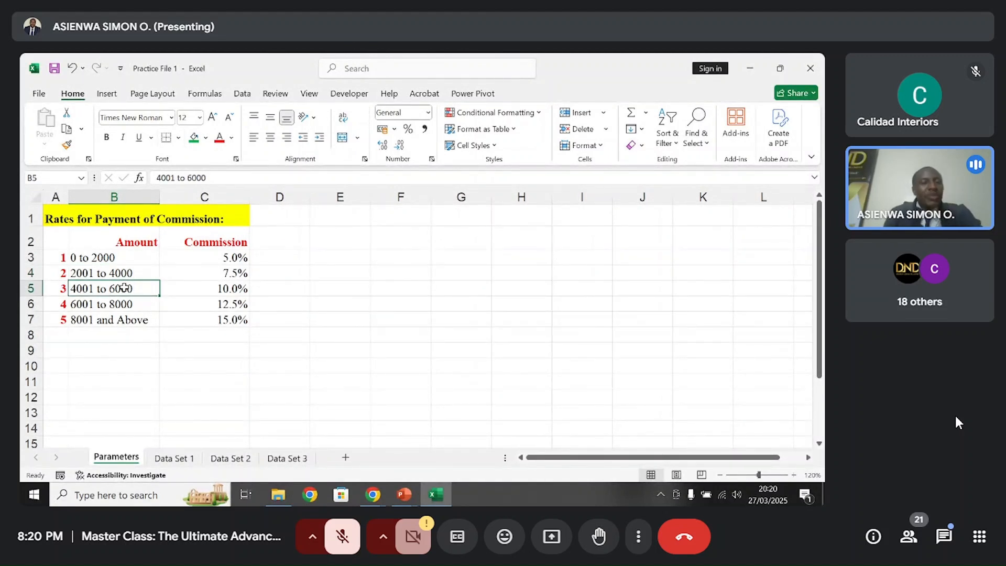
click(124, 273)
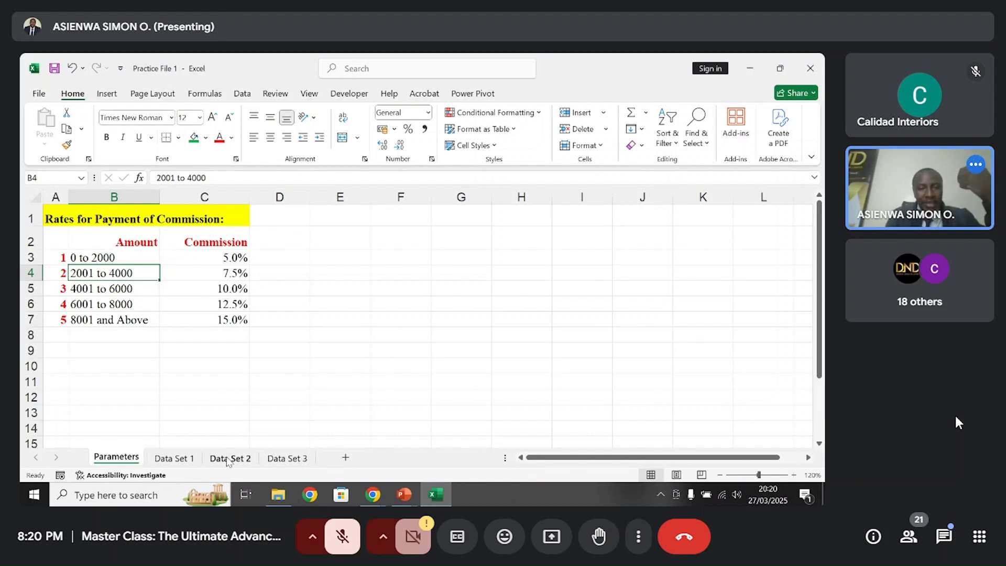
click(228, 459)
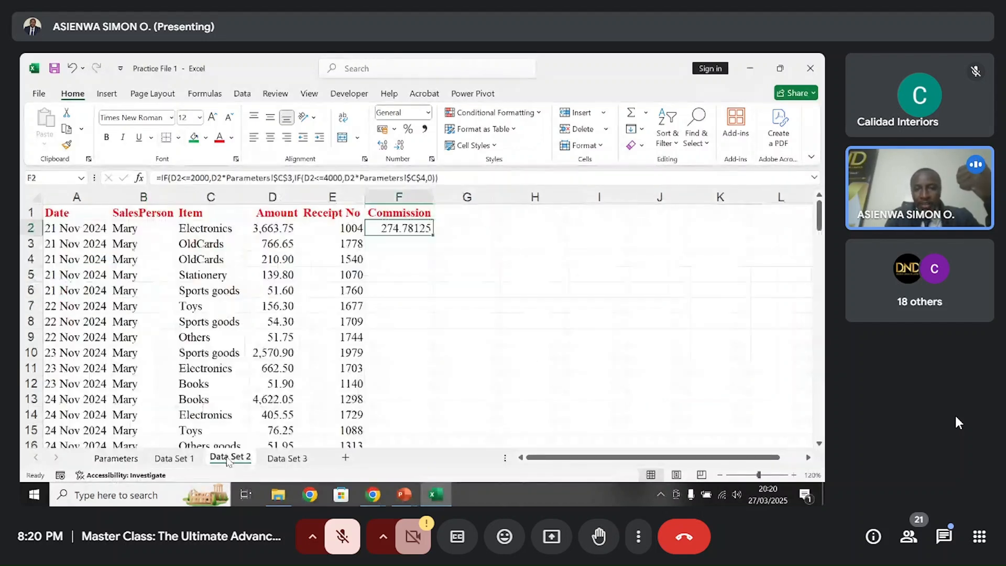
- Replace the final 0 in the F2 commission formula with a third nested IF that tests D2<=6000
click(448, 178)
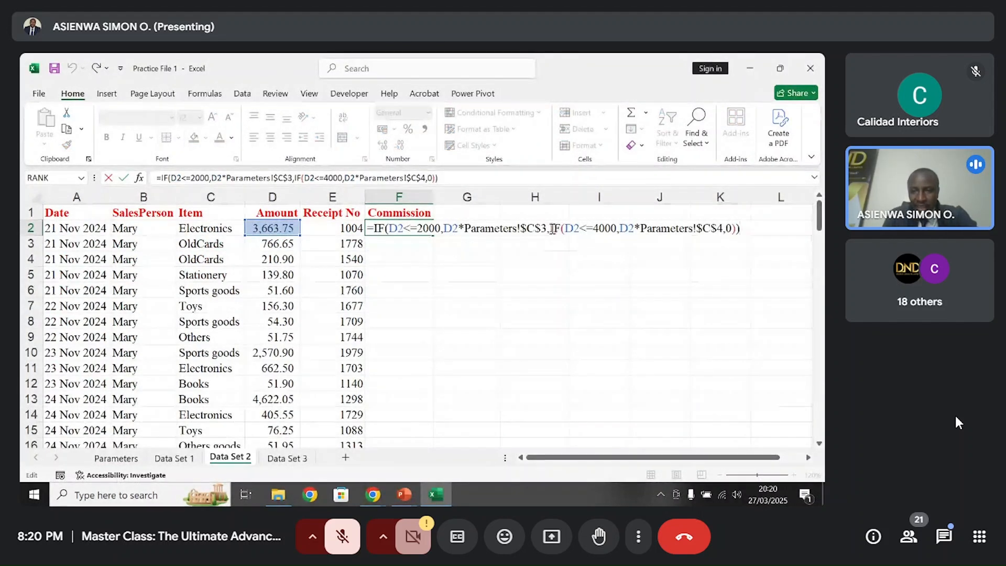
drag(550, 230, 736, 233)
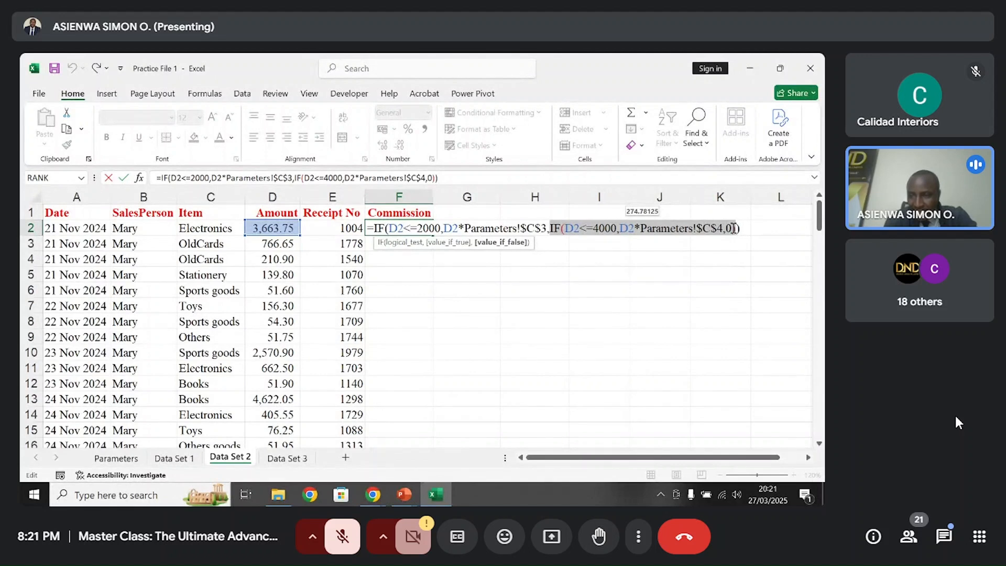
click(732, 227)
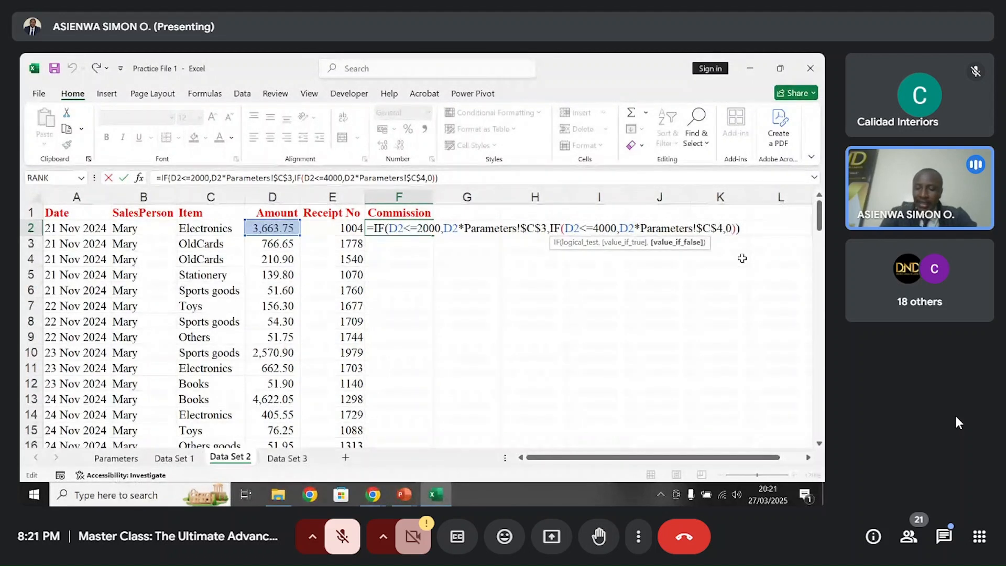
key(BackSpace)
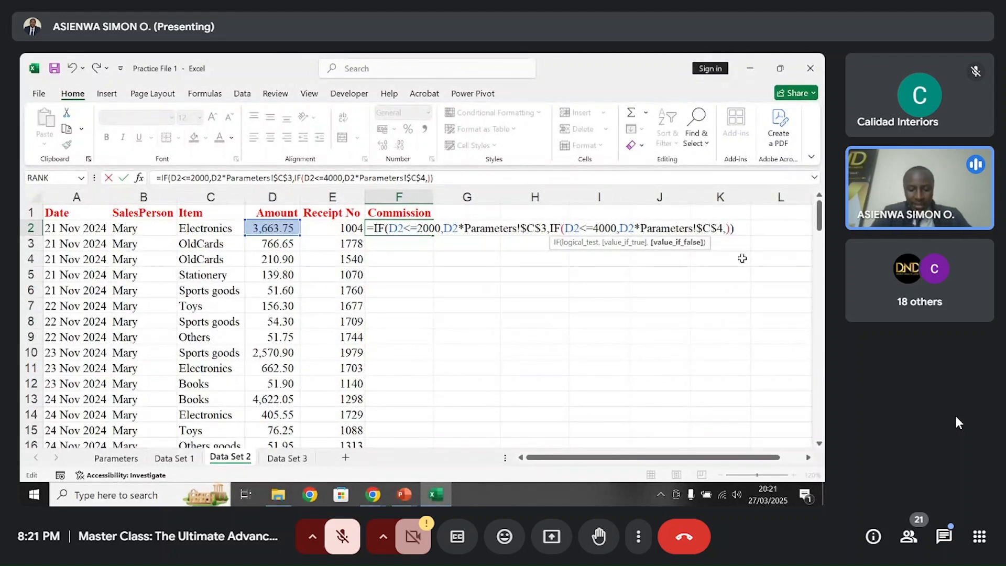
text(IF)
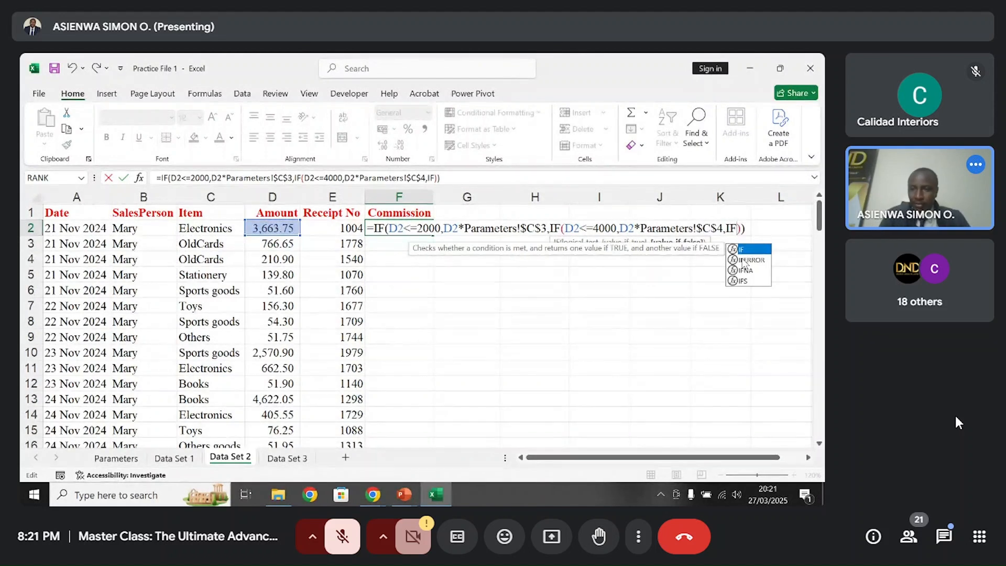
double_click(747, 251)
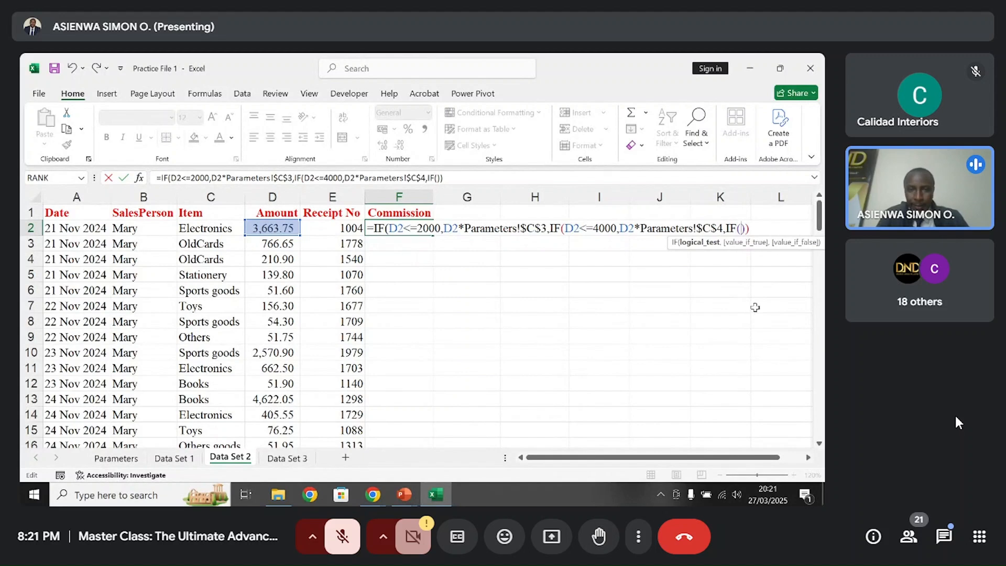
click(287, 229)
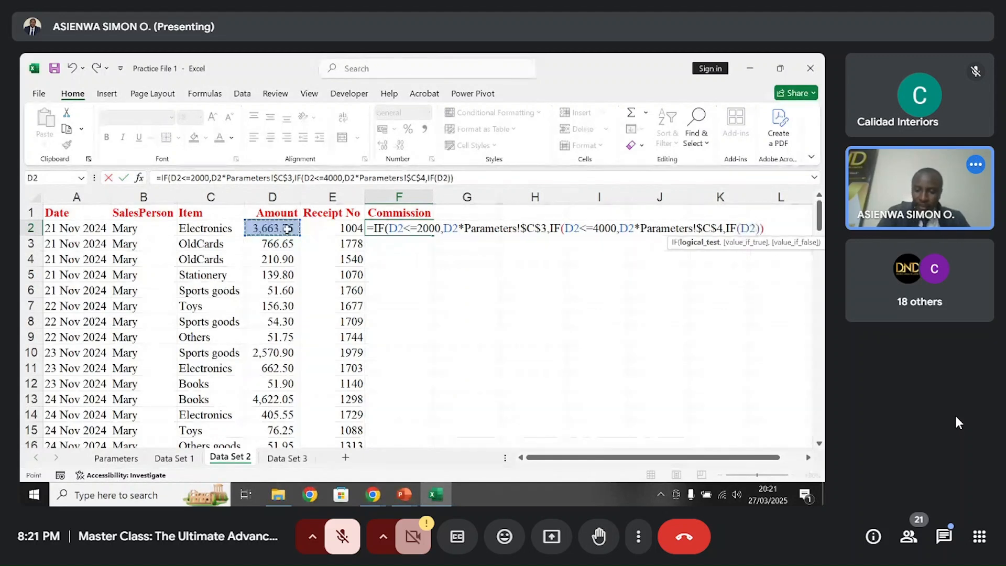
text(<=)
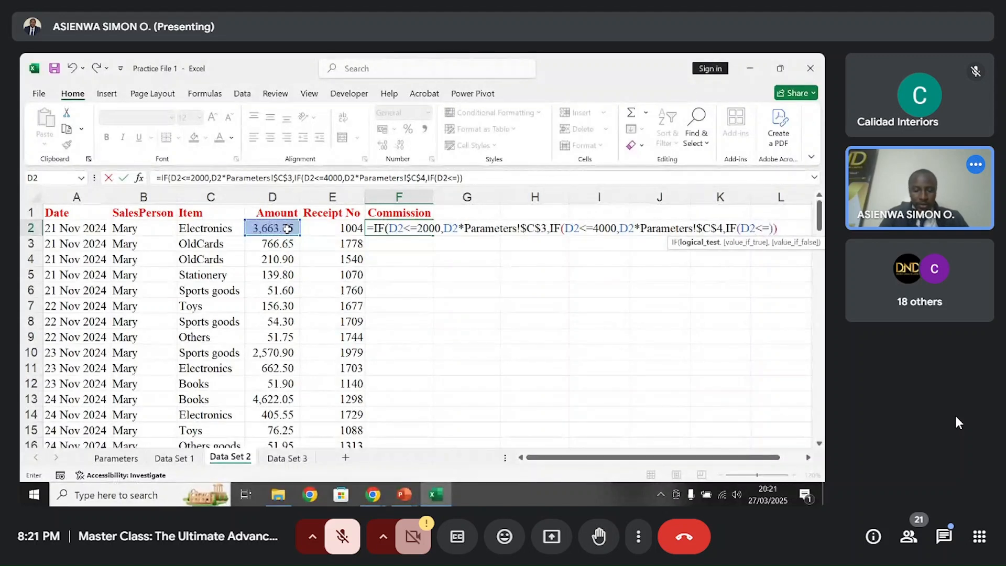
text(6000)
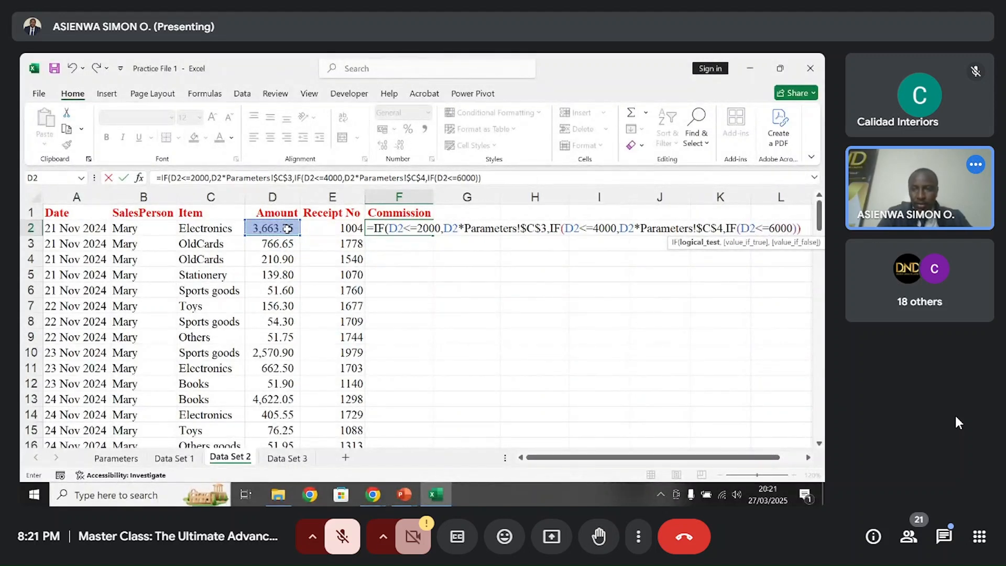
text(,)
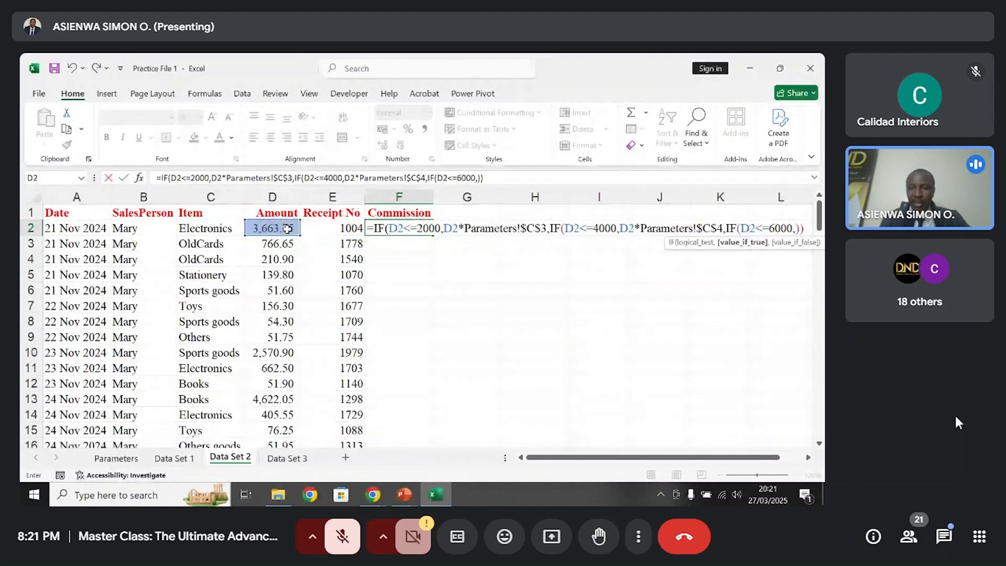
- Complete the third IF in F2 with D2*Parameters!$C$5 as the true value and 0 as the false value
click(287, 229)
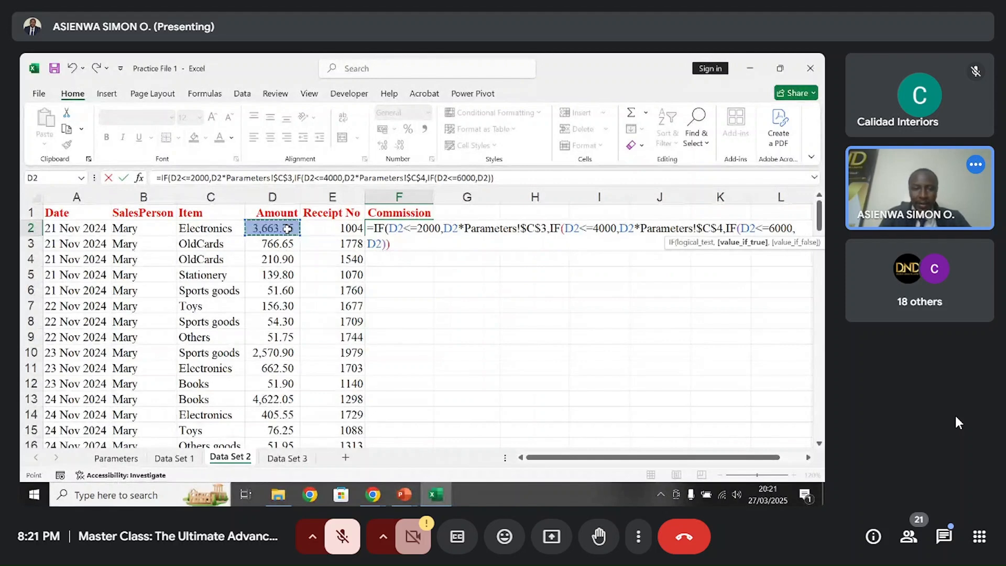
text(*)
click(116, 458)
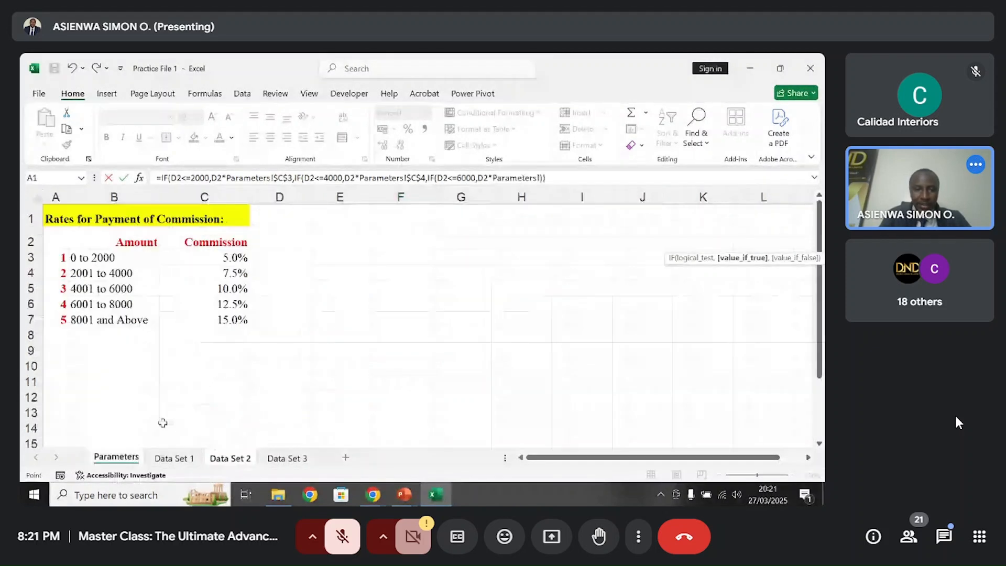
click(237, 288)
key(F4)
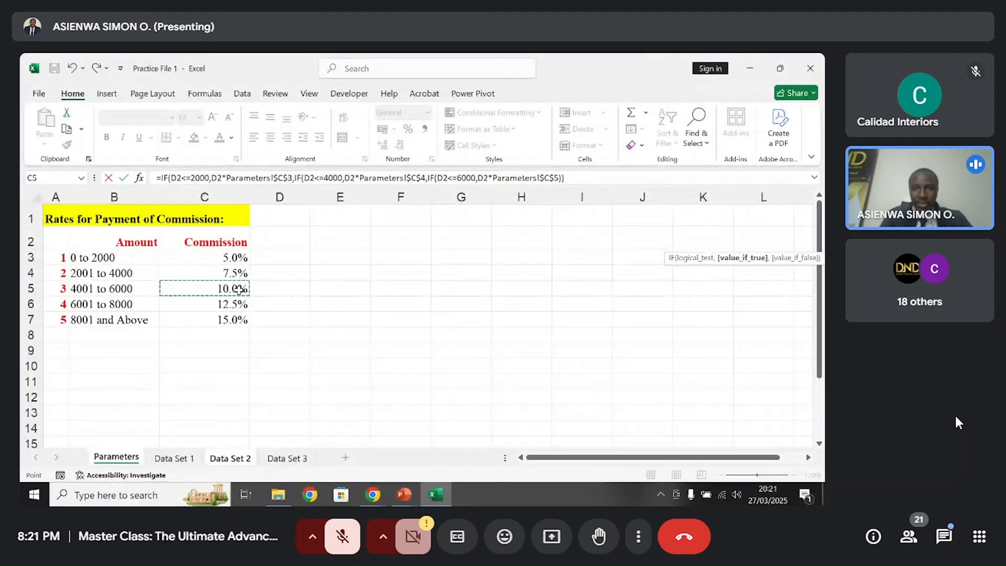
text(,)
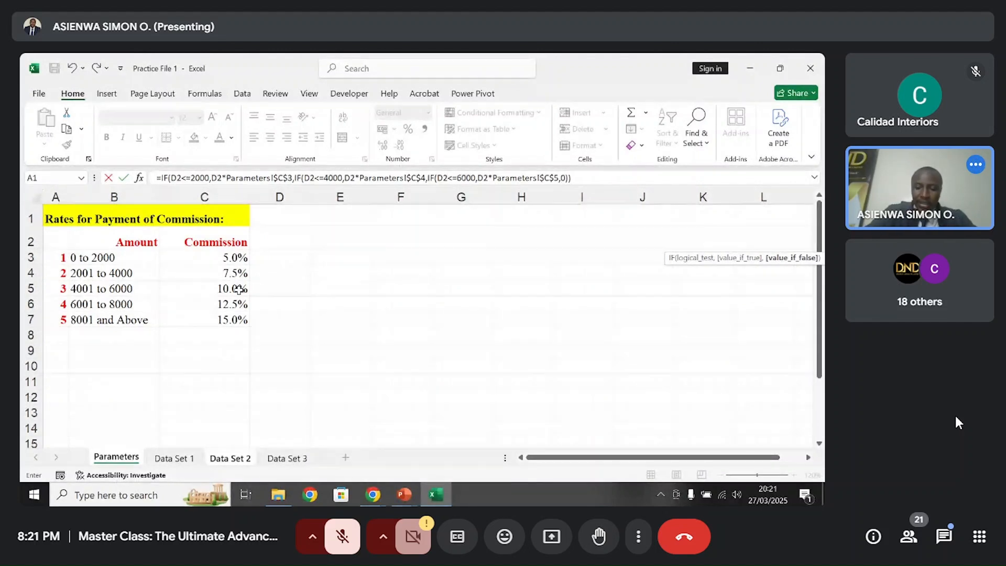
text(0))
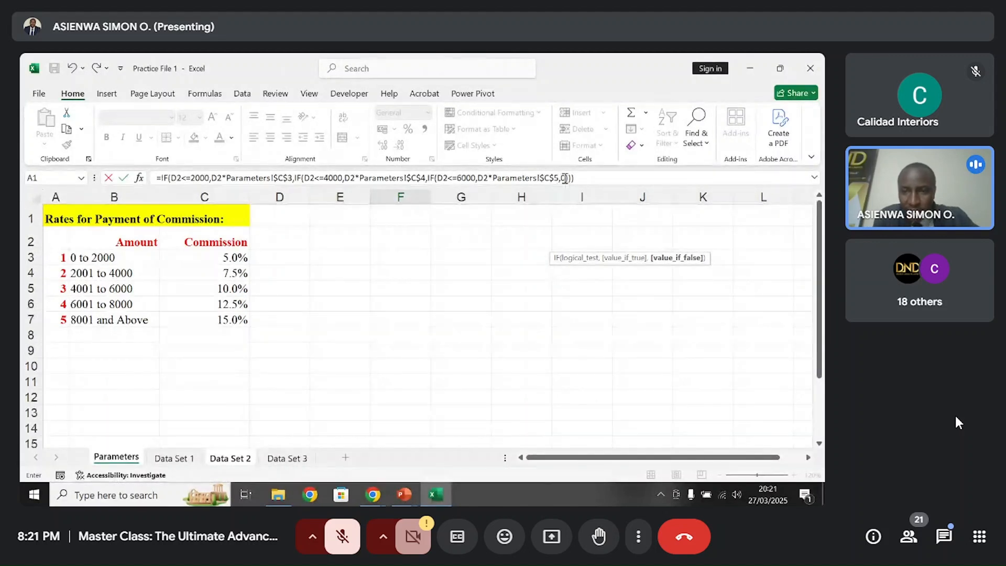
click(565, 179)
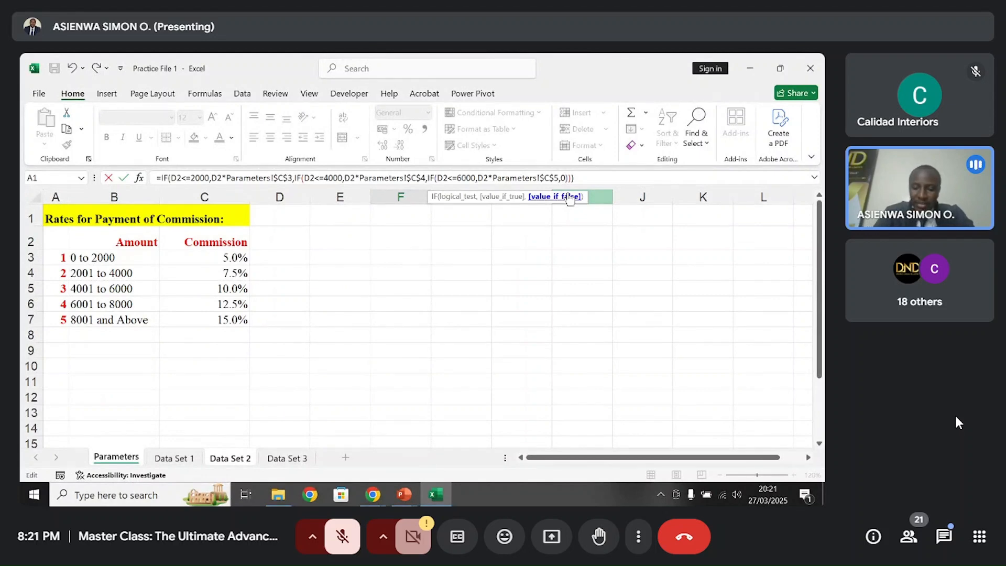
key(Return)
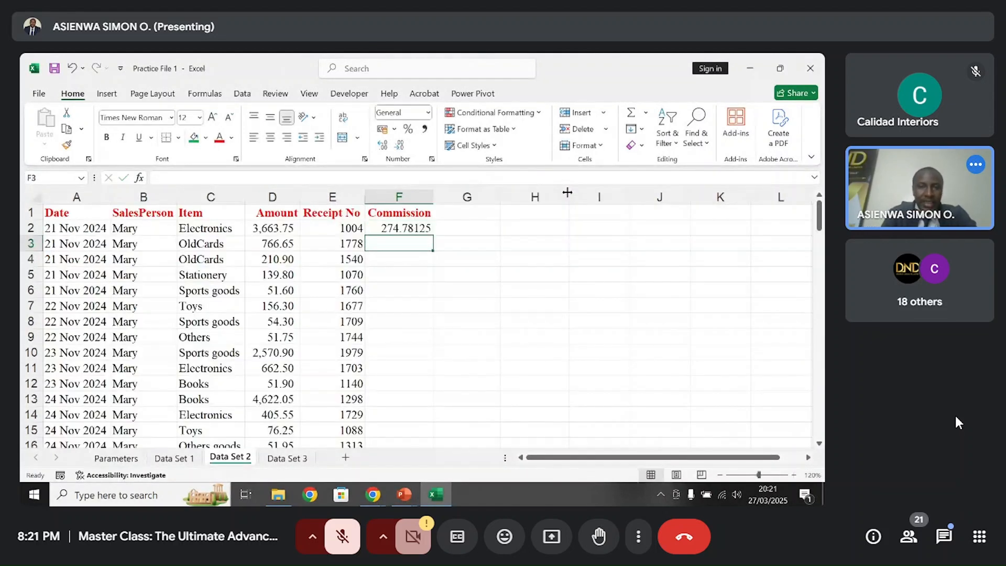
- Replace the final 0 in the F2 formula with a fourth nested IF that tests D2<=8000
click(417, 230)
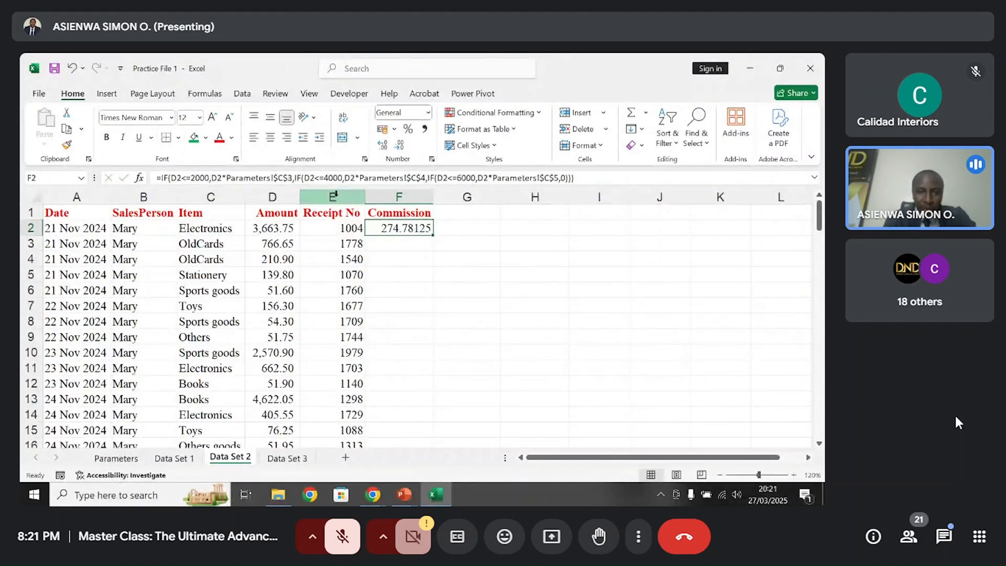
drag(295, 178, 426, 179)
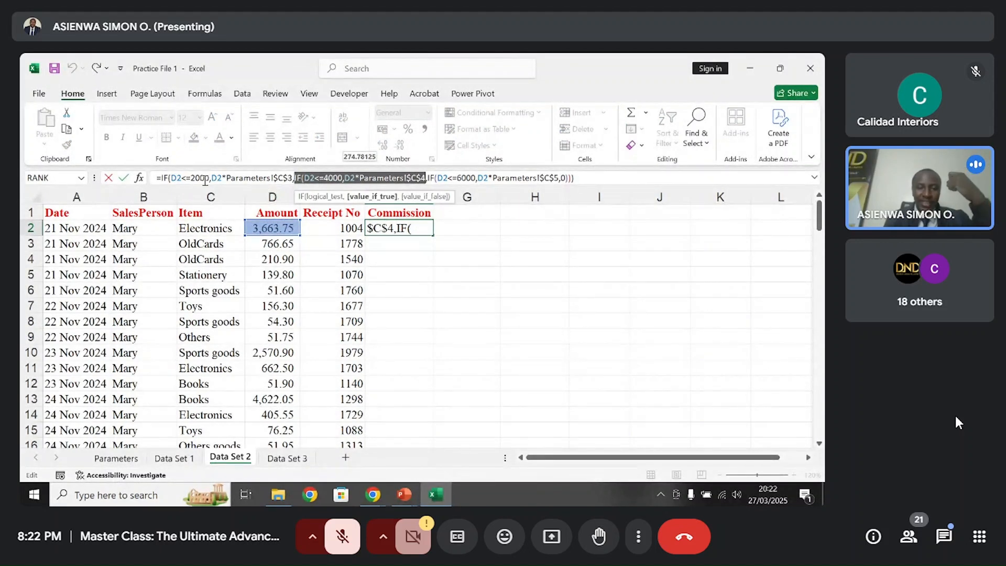
click(578, 179)
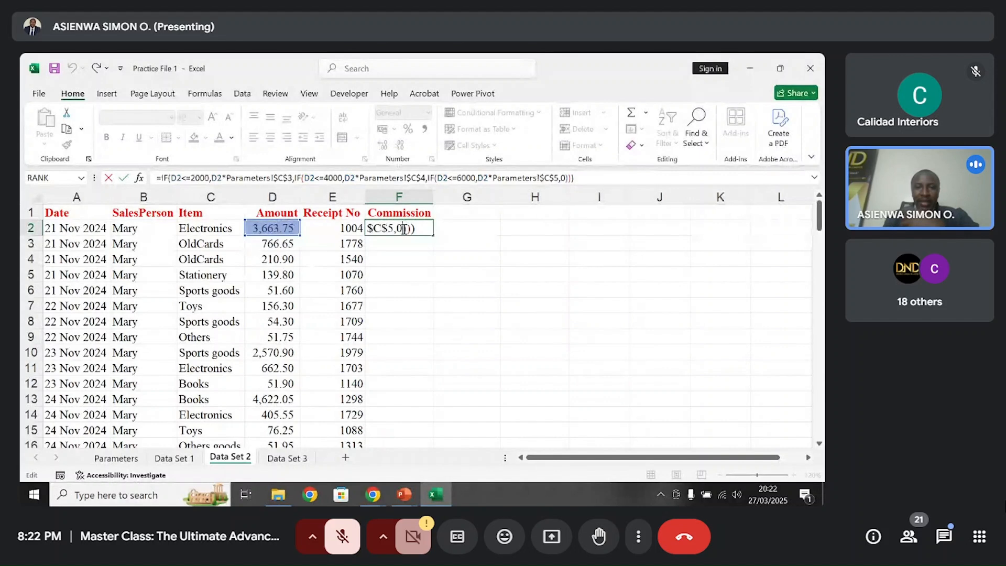
click(404, 228)
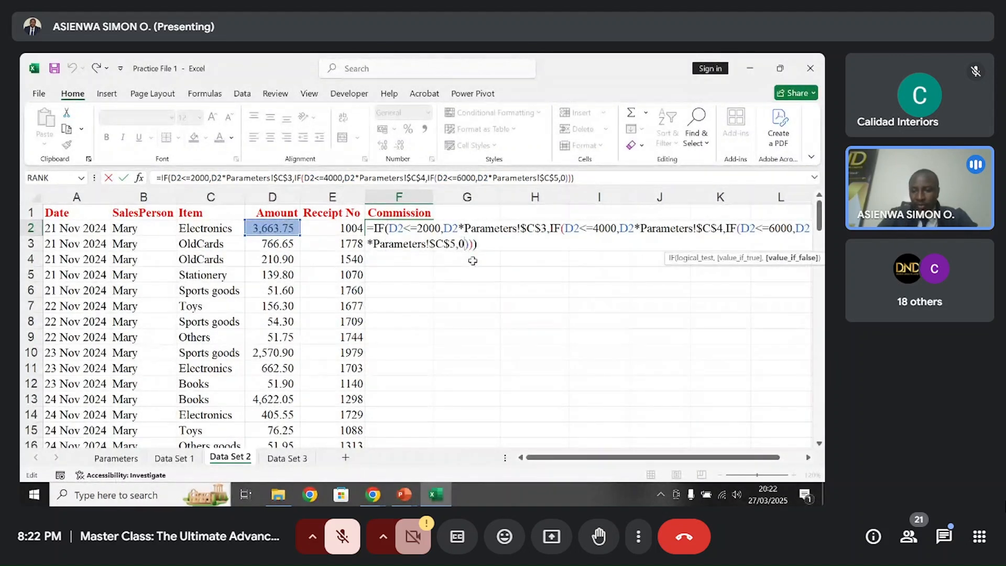
key(BackSpace)
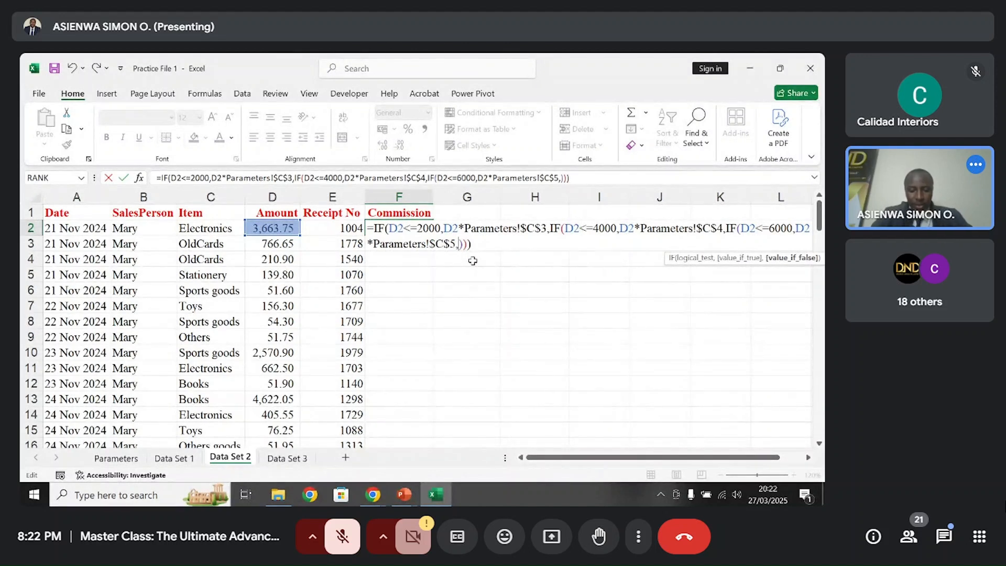
text(IF)
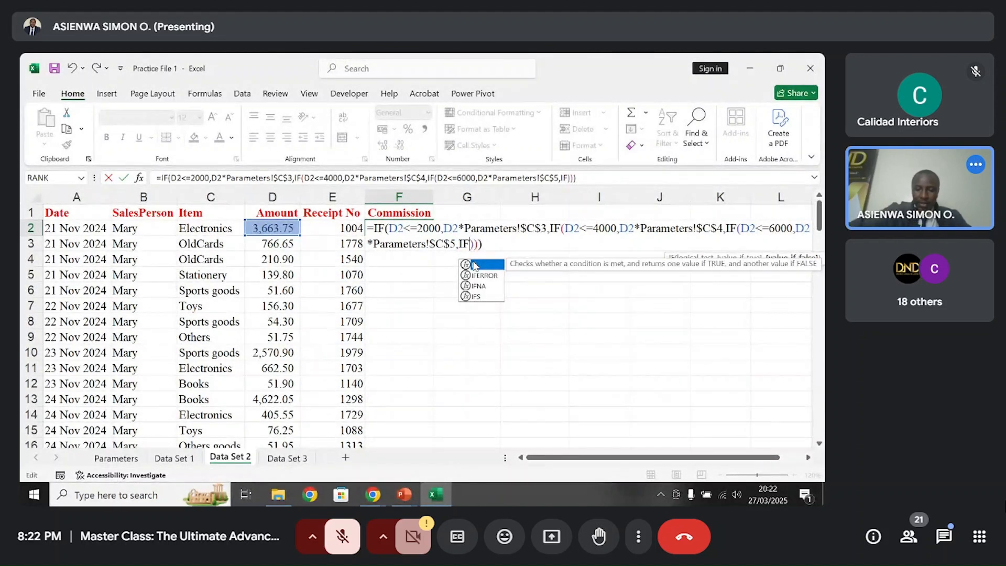
key(Escape)
text(()
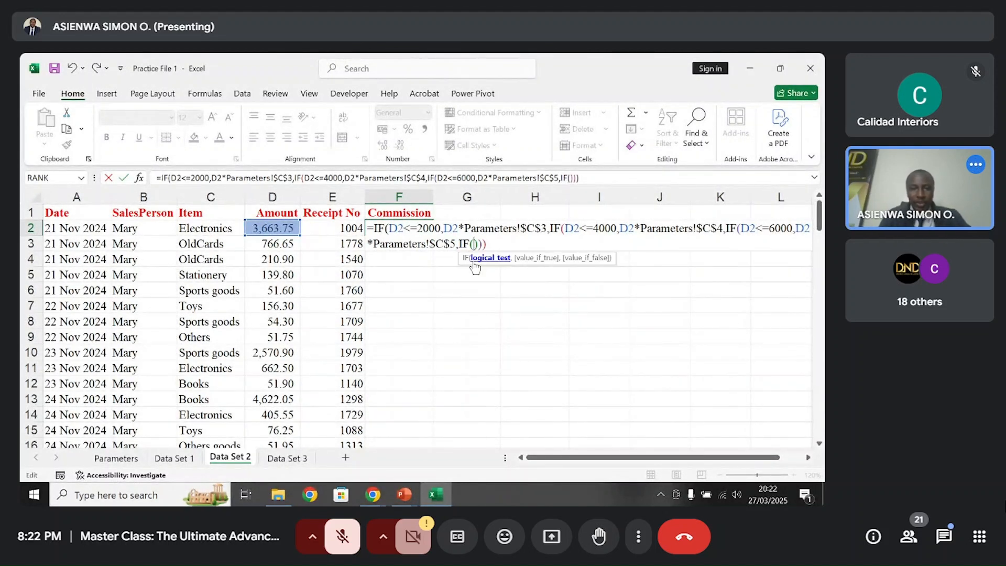
click(273, 227)
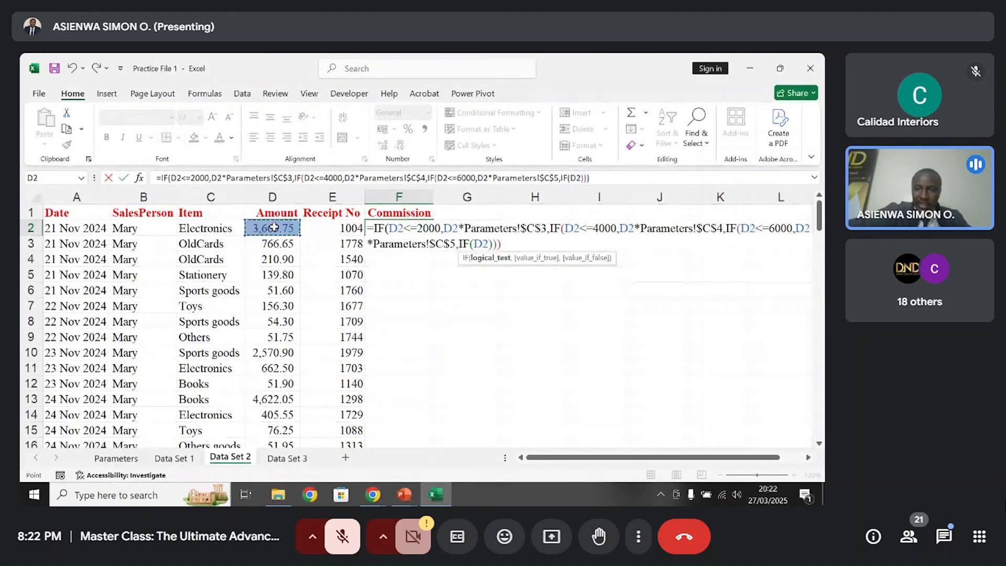
text(<)
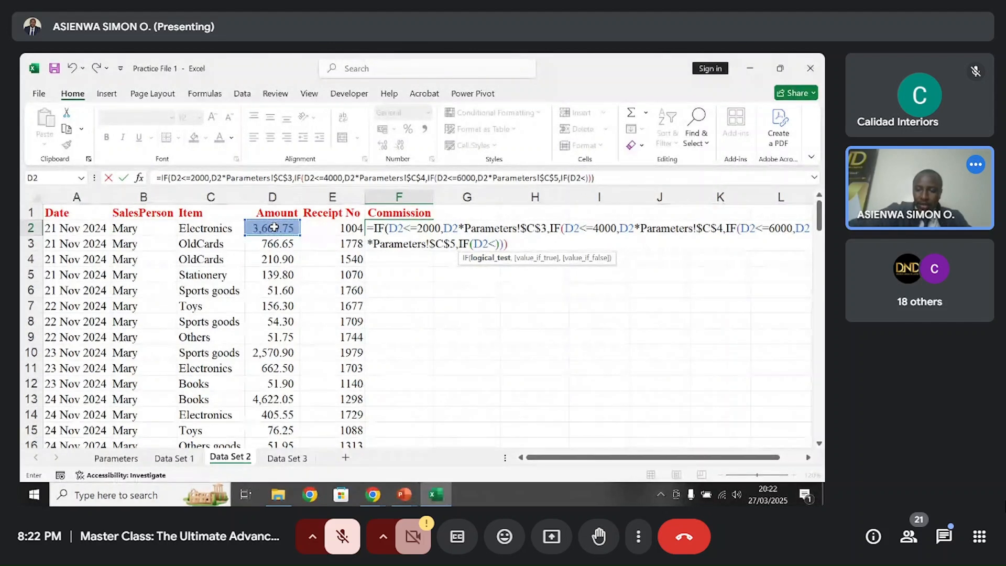
text(=)
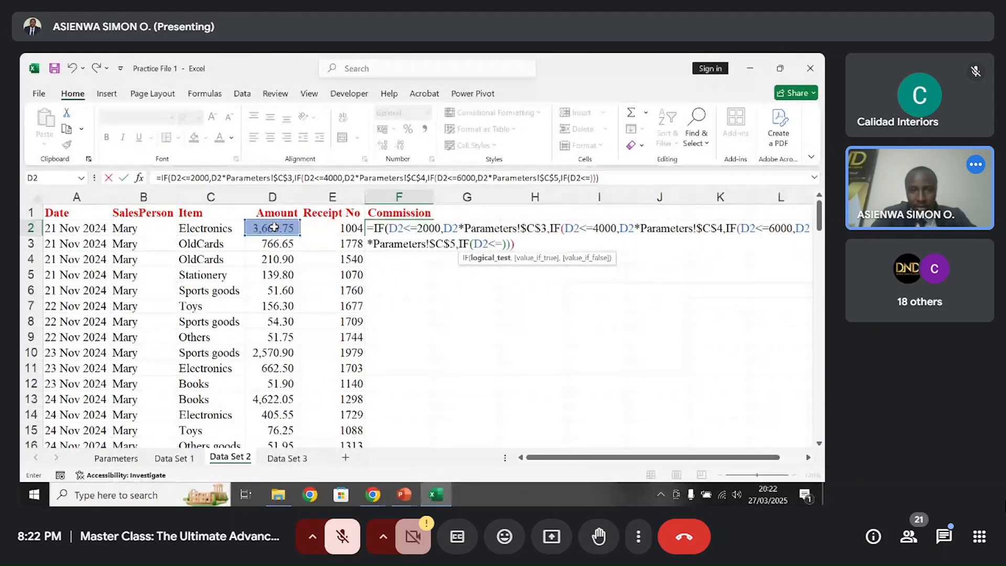
text(8000)
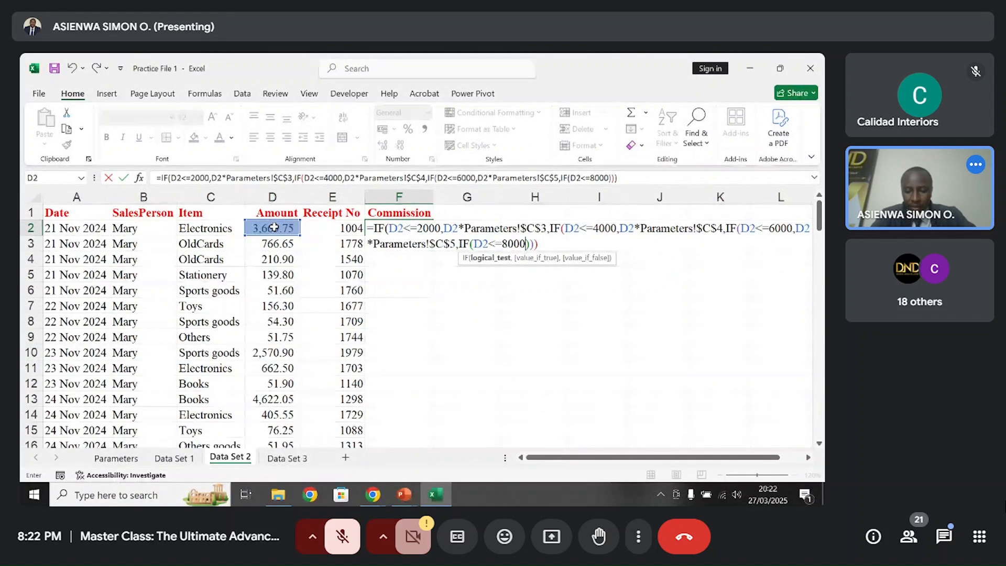
text(,)
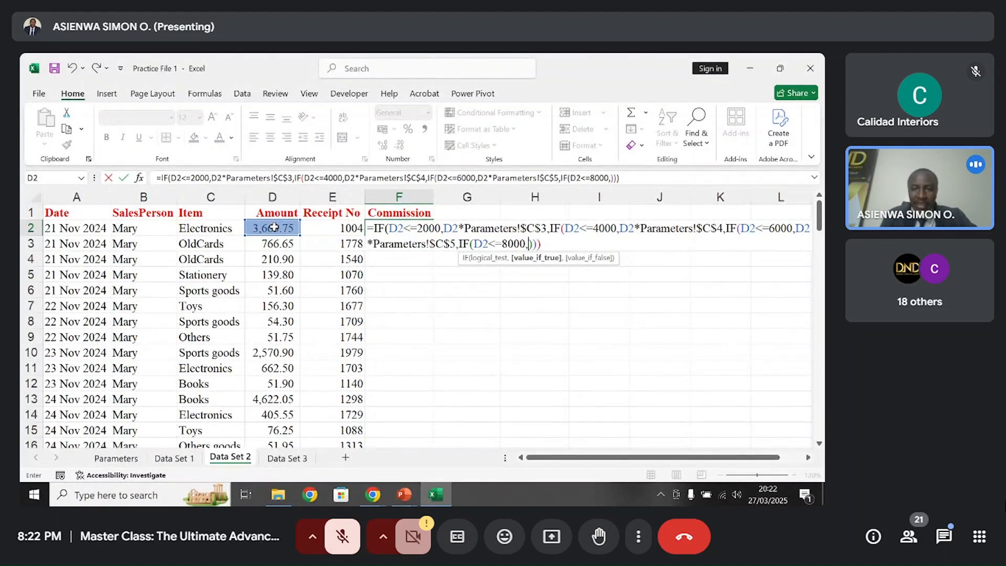
- Complete the fourth IF in F2 with D2*Parameters!$C$6 as the true value and 0 as the false value
click(274, 227)
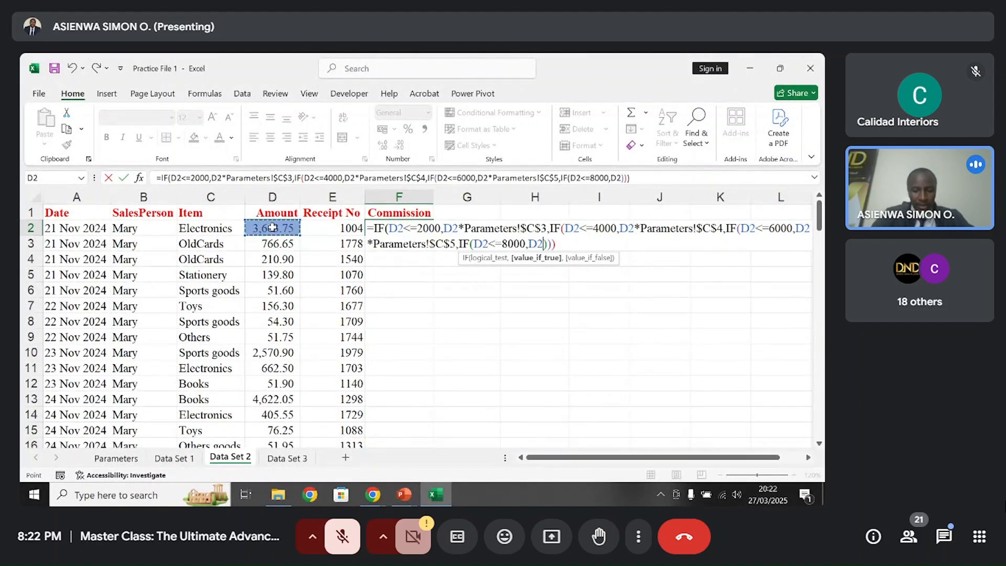
text(*)
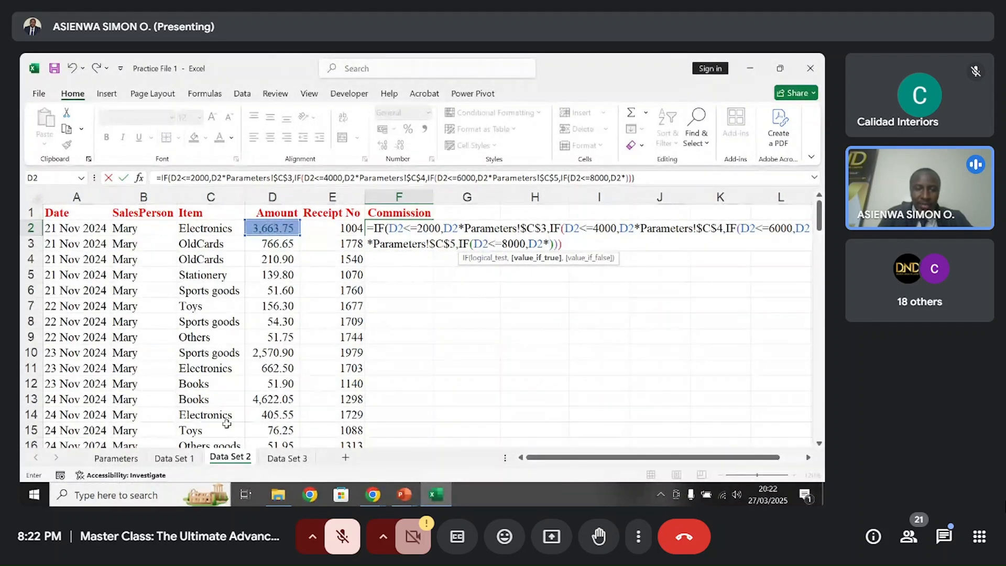
click(131, 459)
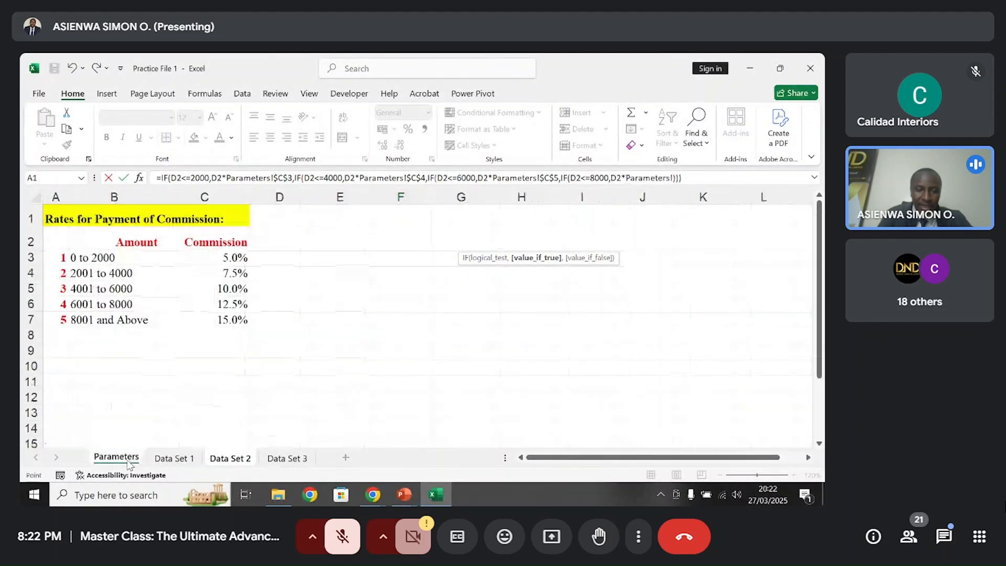
click(222, 305)
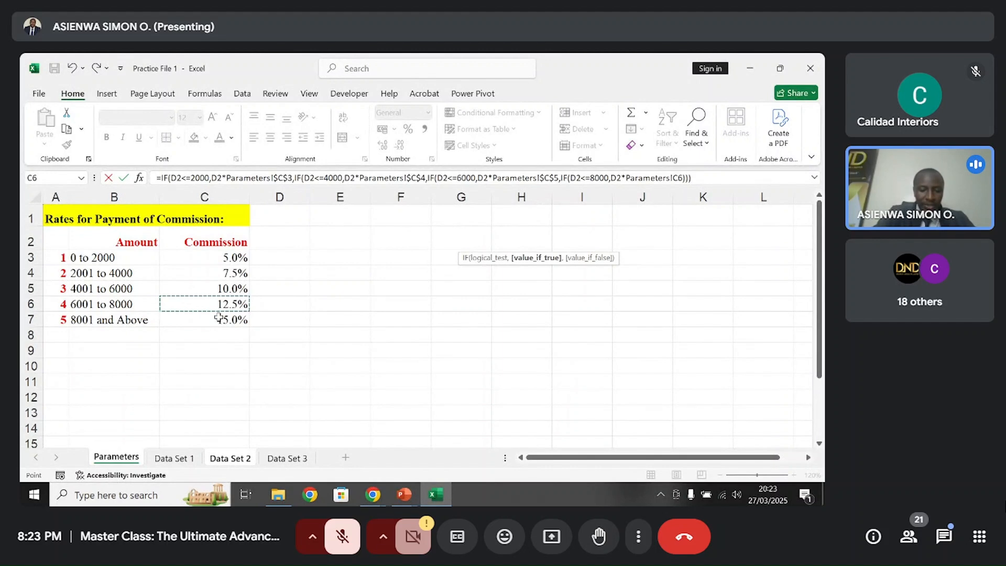
key(F4)
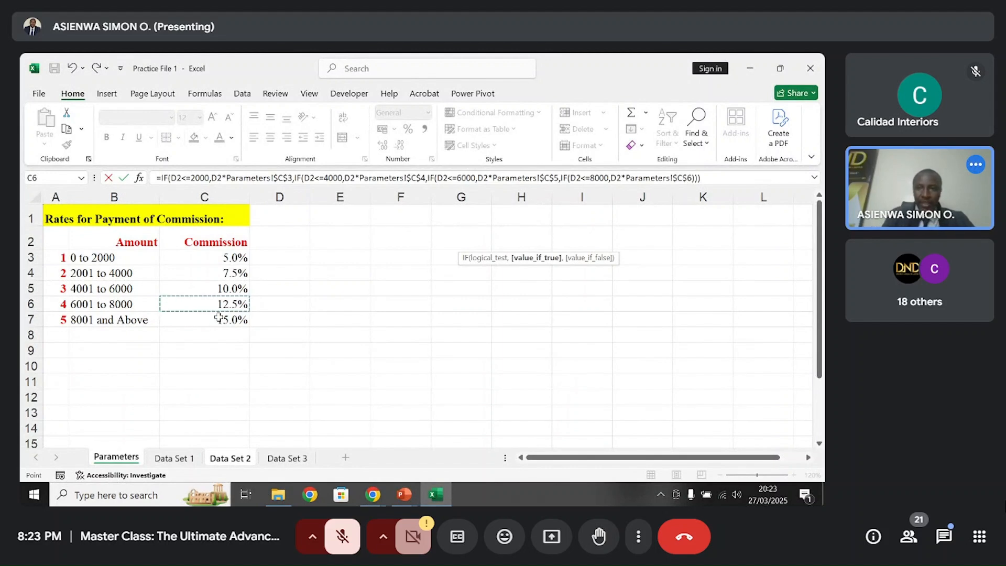
text(,)
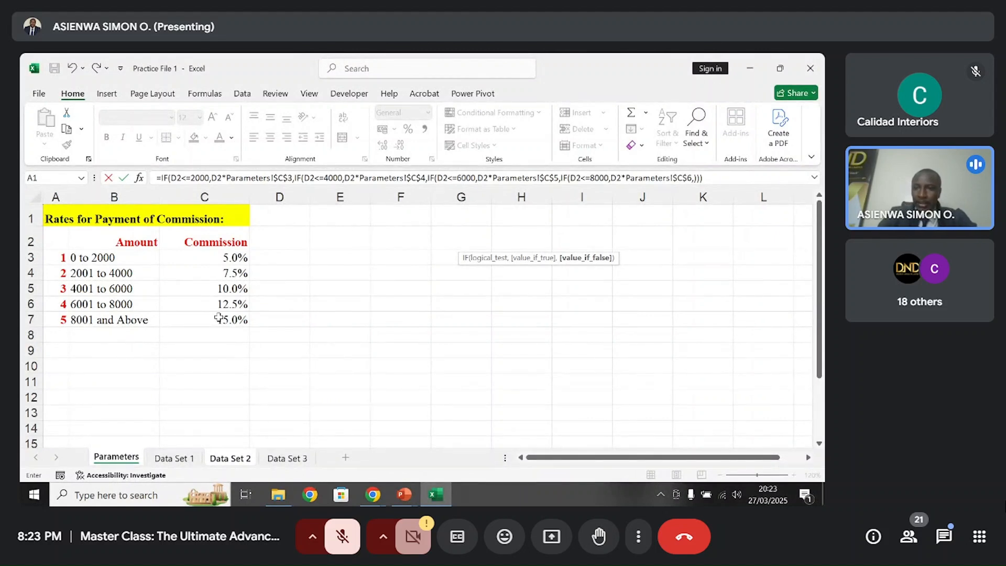
text(0)
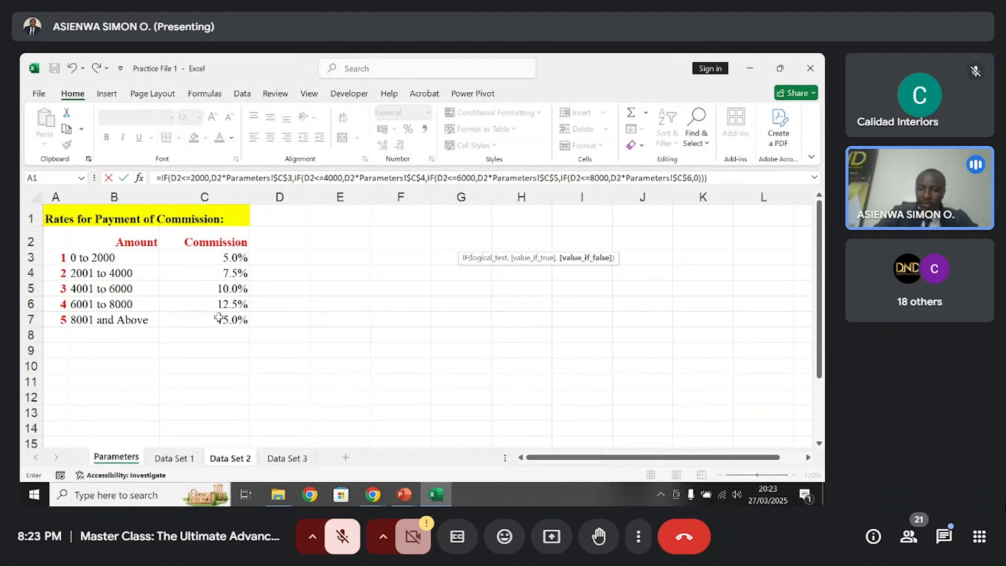
text())
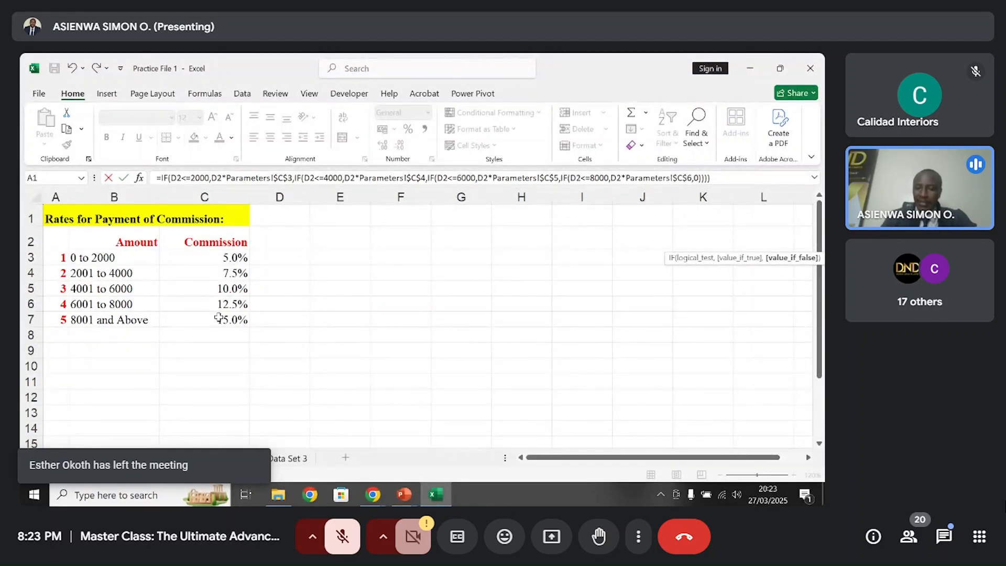
key(Return)
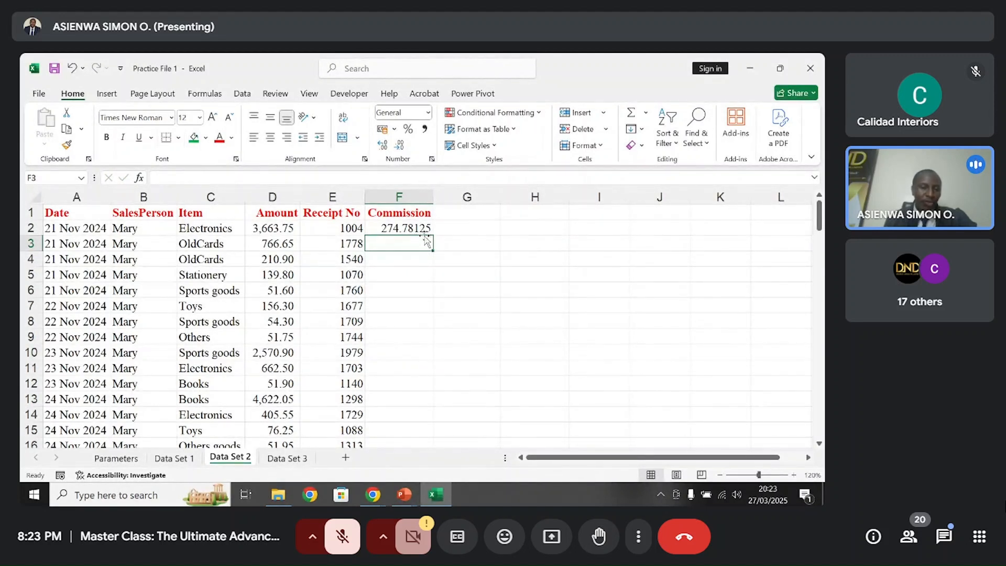
- Replace the final 0 in the F2 formula with a fifth nested IF that tests D2>8000
click(421, 226)
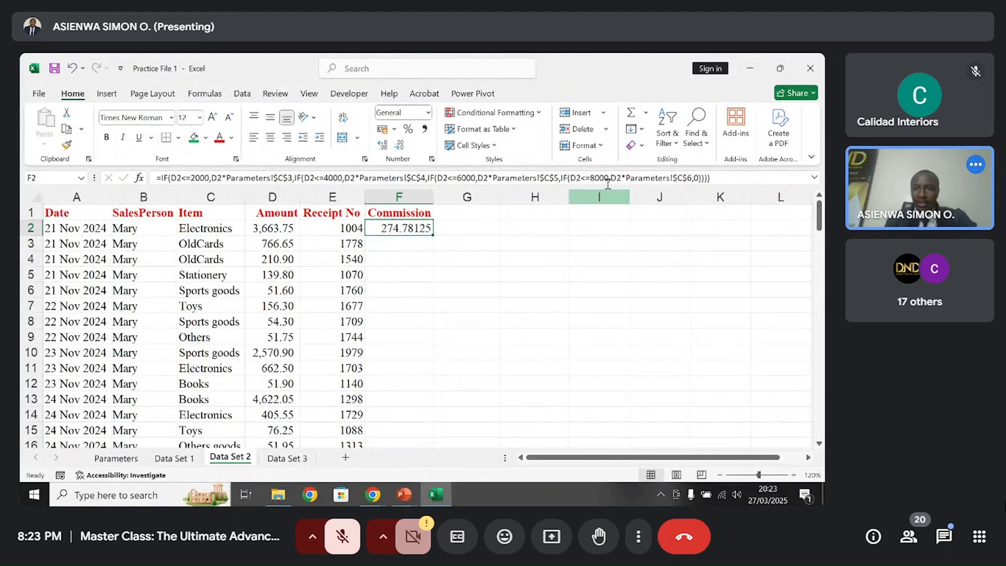
click(711, 178)
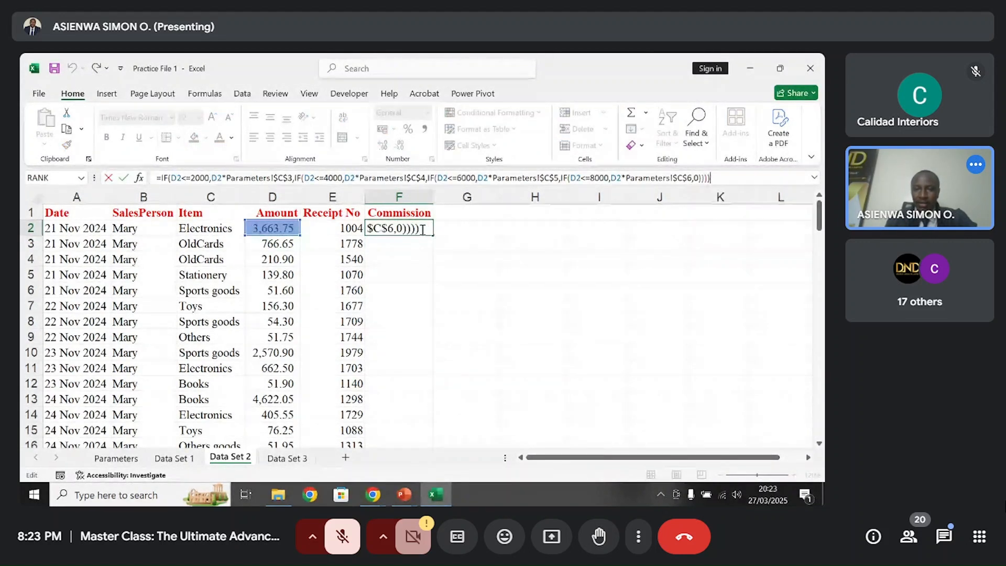
double_click(425, 229)
click(640, 244)
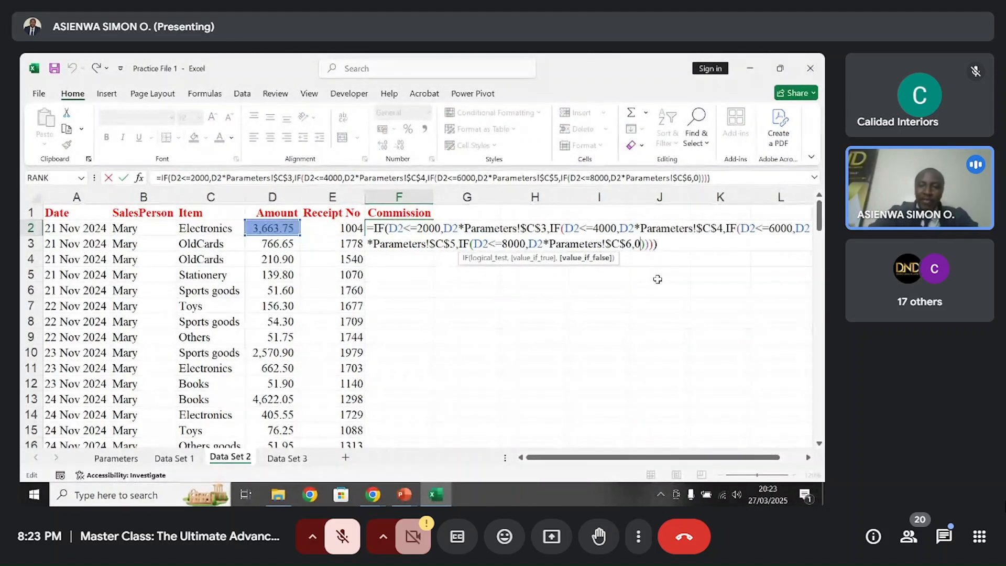
key(BackSpace)
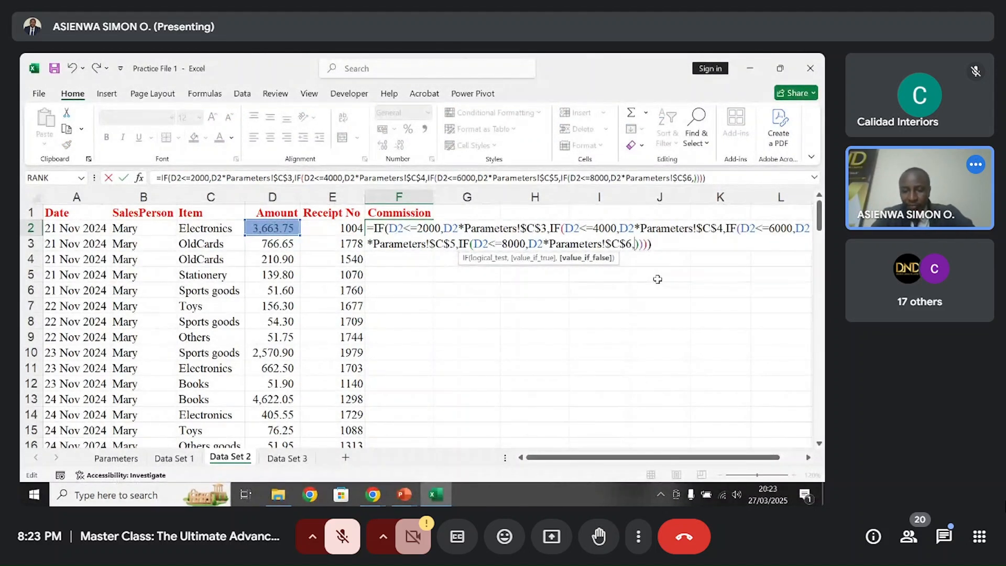
text(IF)
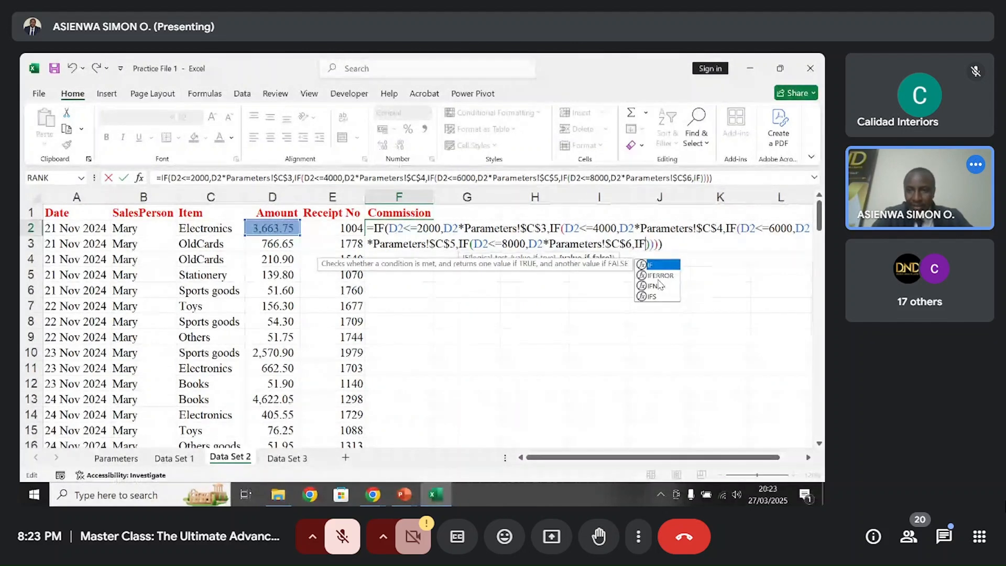
text(()
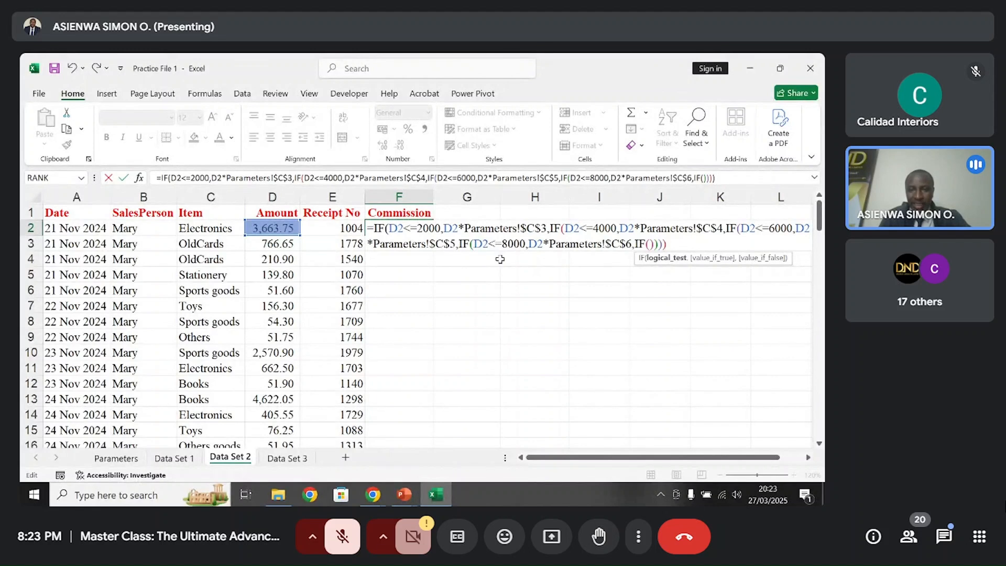
click(280, 229)
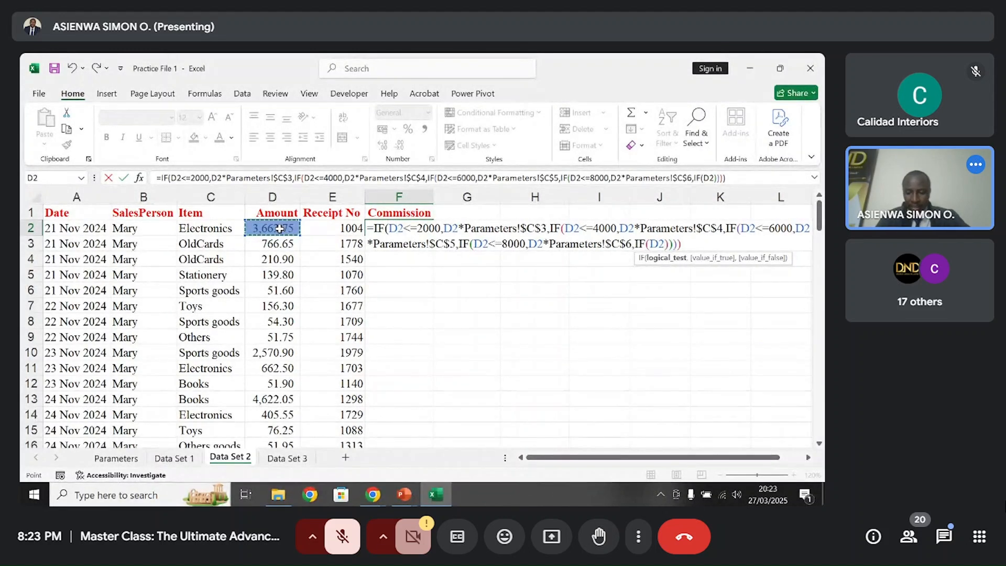
text(>)
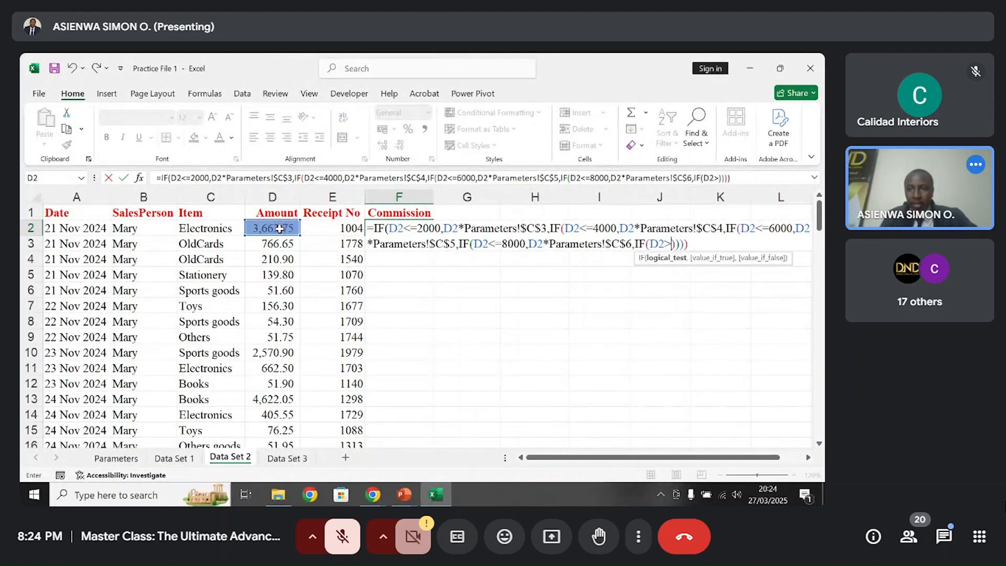
text(8000)
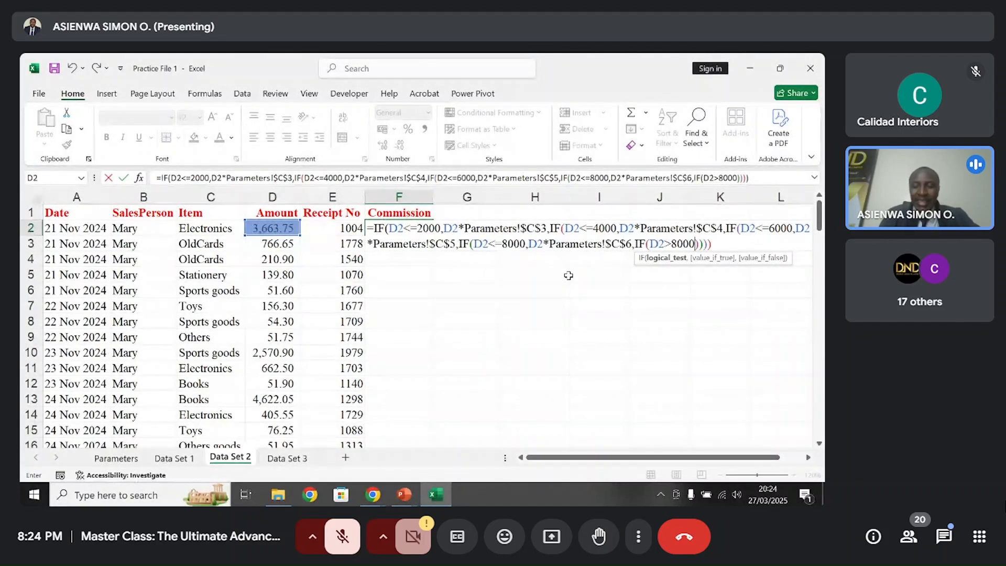
- Enter D2*Parameters!$C$7 as the true value of the fifth IF in the F2 formula
text(,)
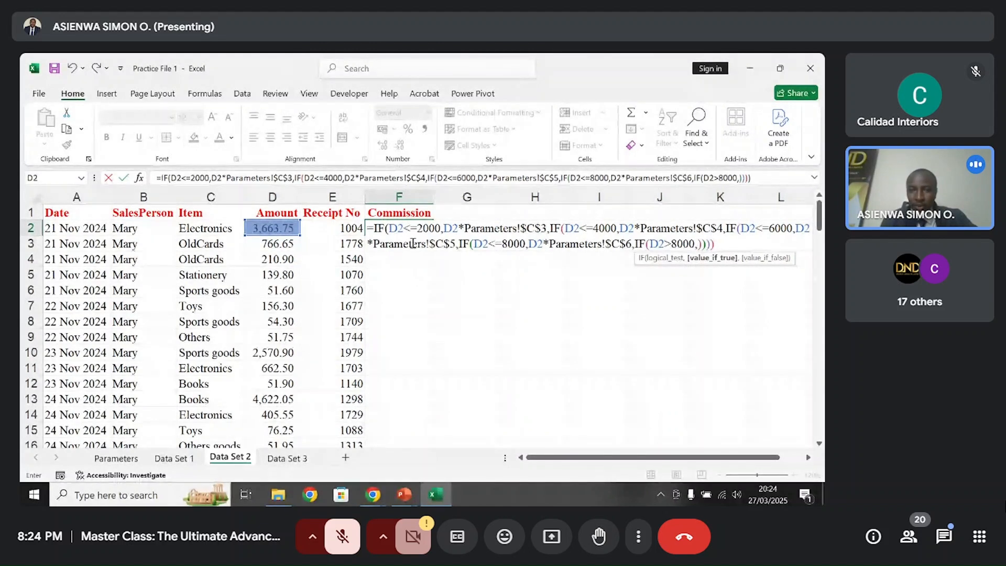
click(277, 228)
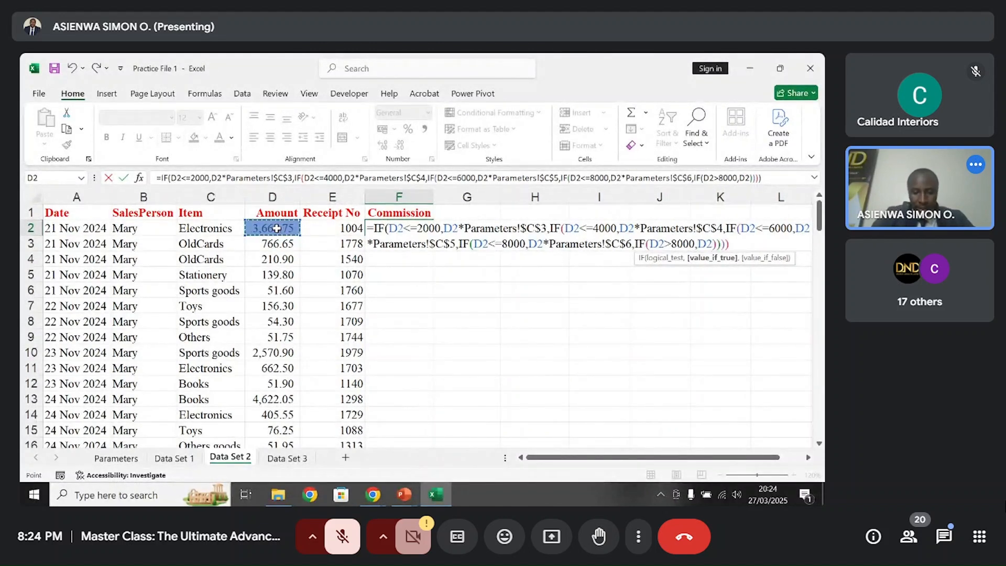
text(*)
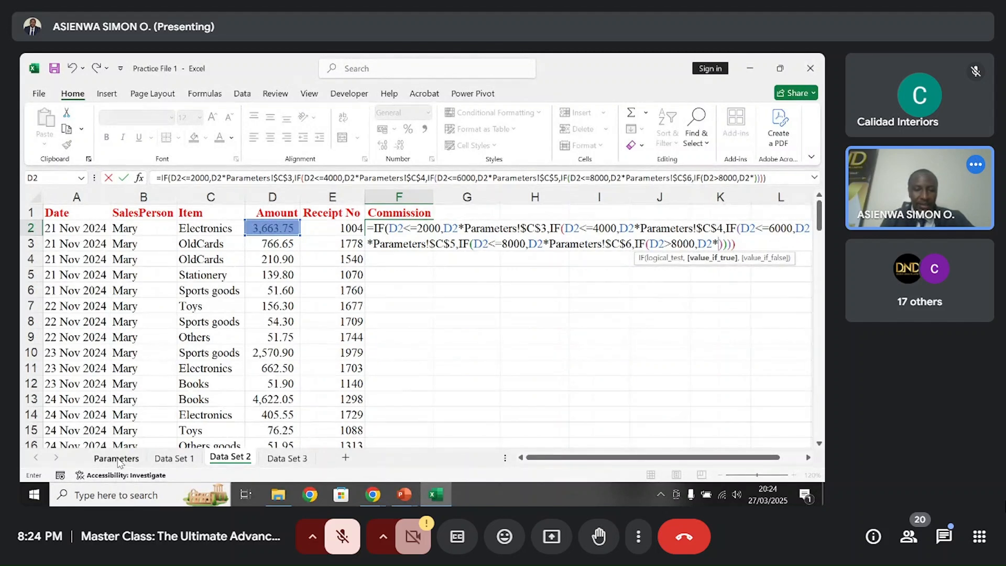
click(116, 458)
click(217, 321)
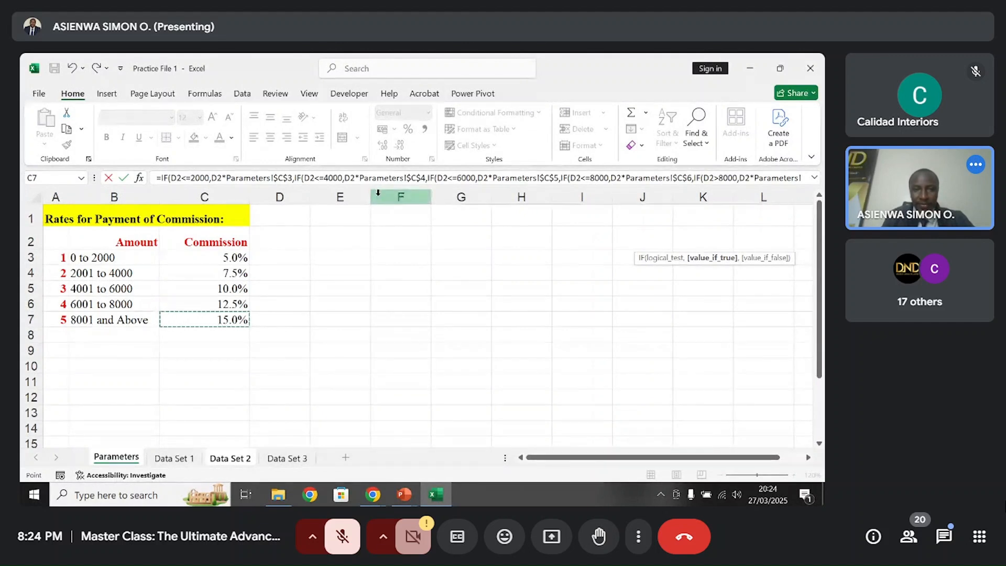
- Enlarge the formula bar and finish the fifth IF in F2 with 0 as the false value and its closing parenthesis
drag(389, 184, 389, 220)
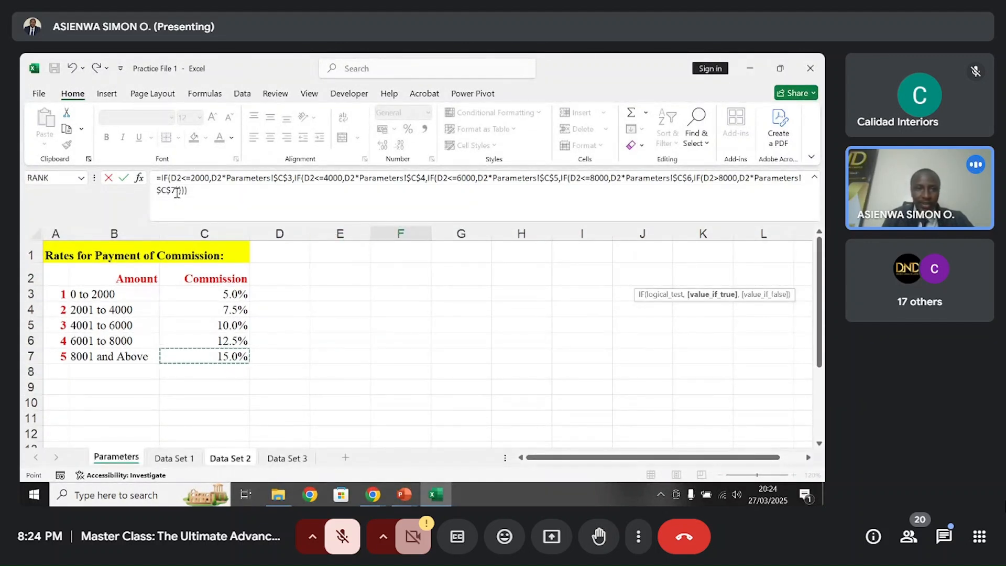
click(176, 193)
text(,)
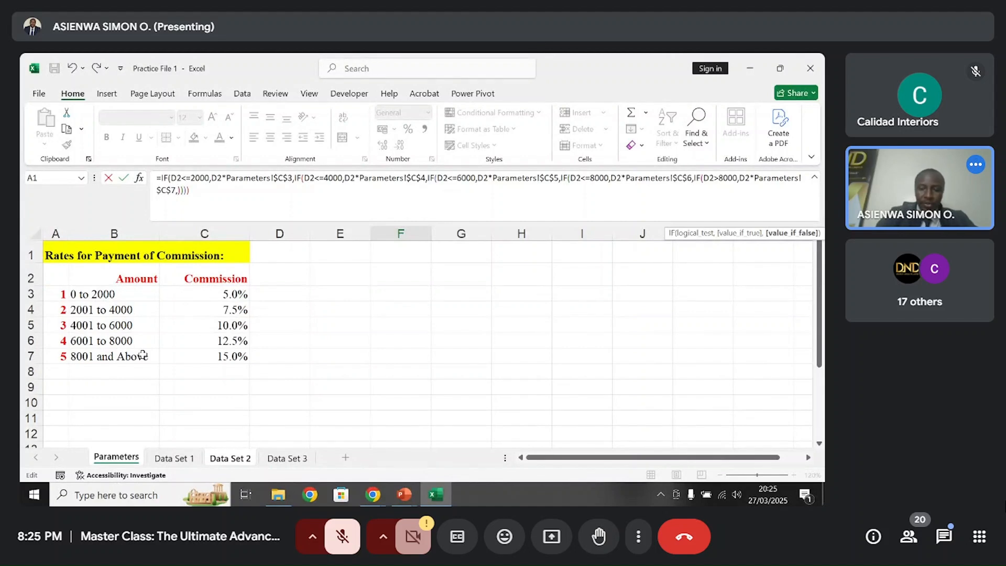
text(0)
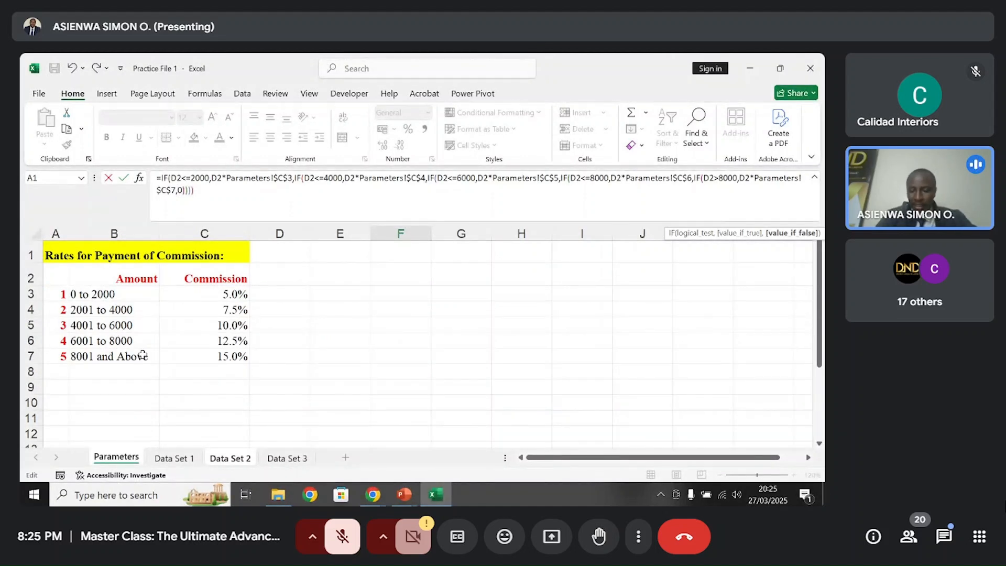
text())
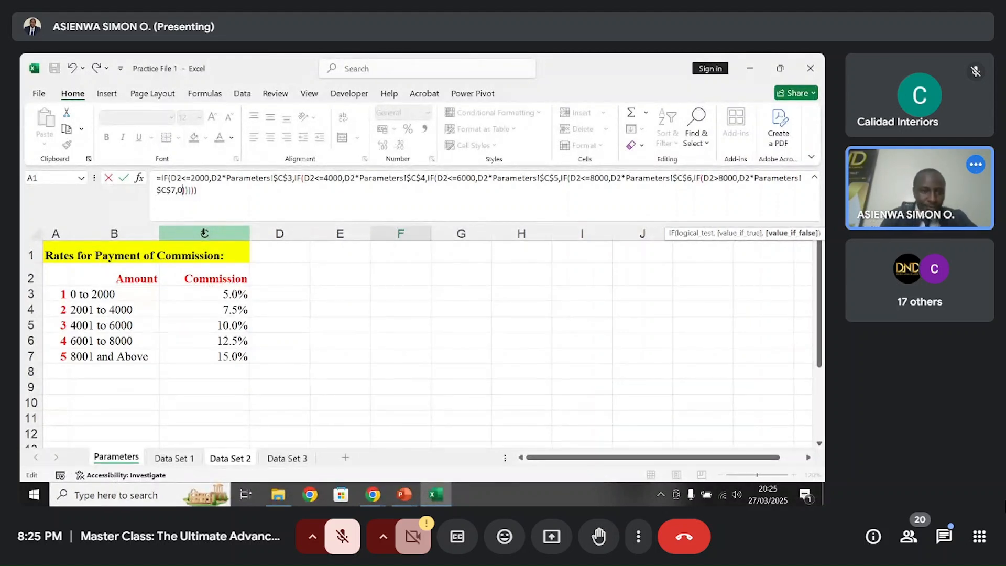
click(210, 194)
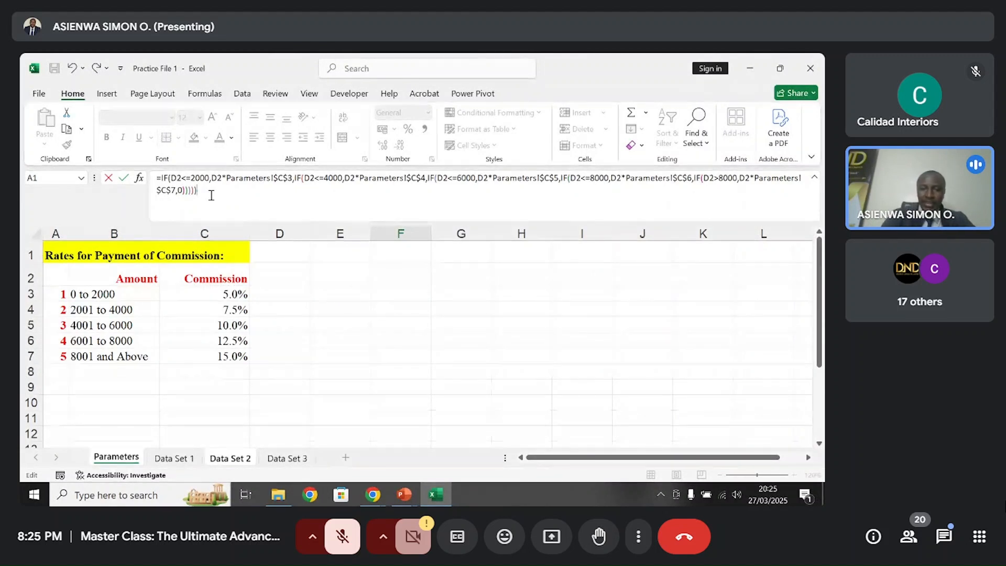
key(Return)
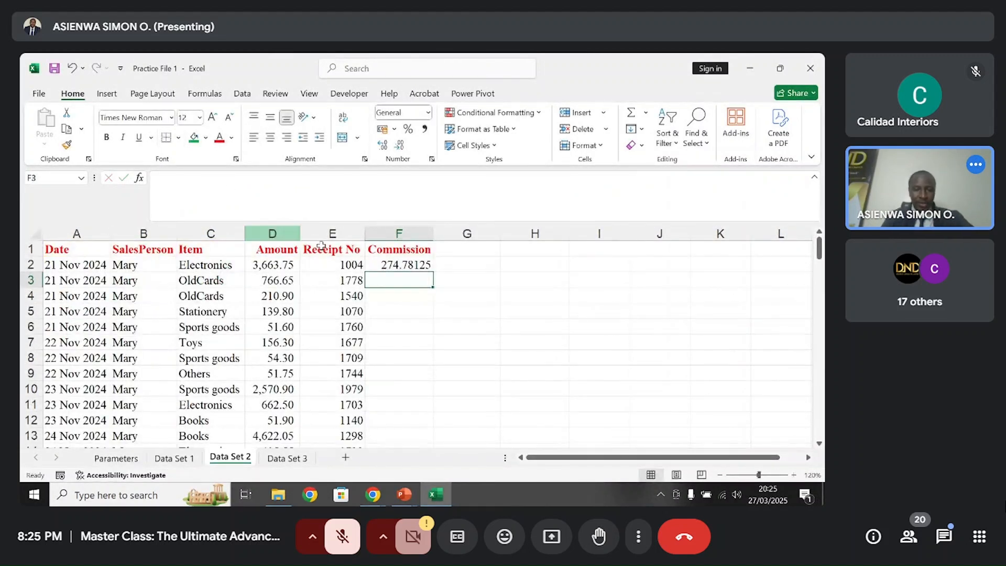
- Review the complete five-level nested IF formula in F2, checking its conditions, rate references and closing parentheses without changing it
click(389, 266)
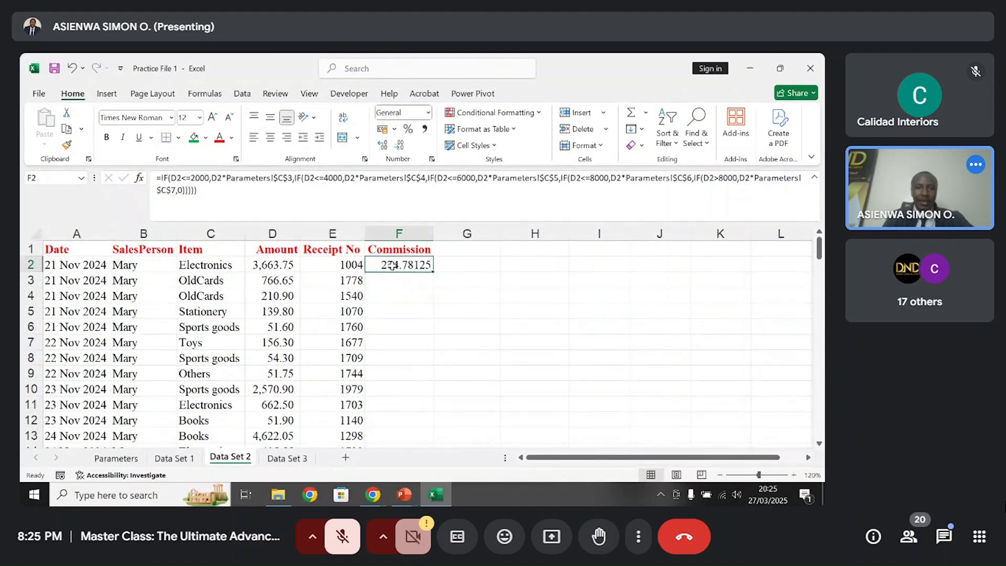
click(266, 193)
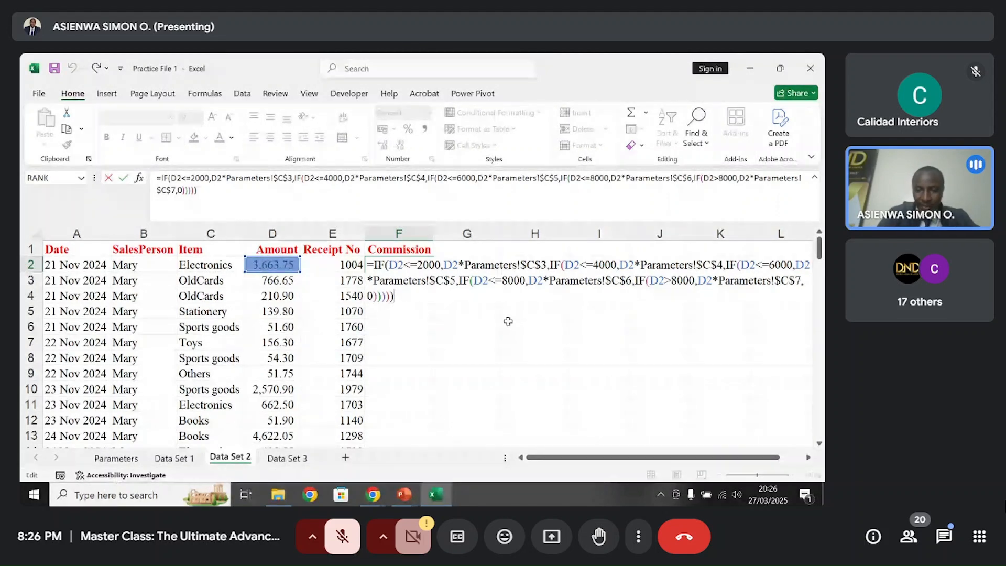
key(Return)
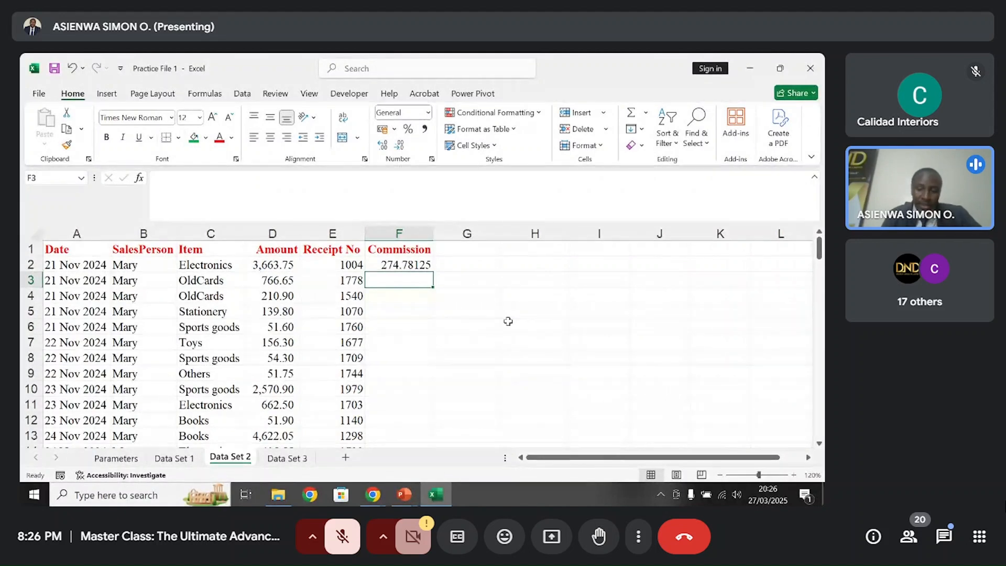
key(Up)
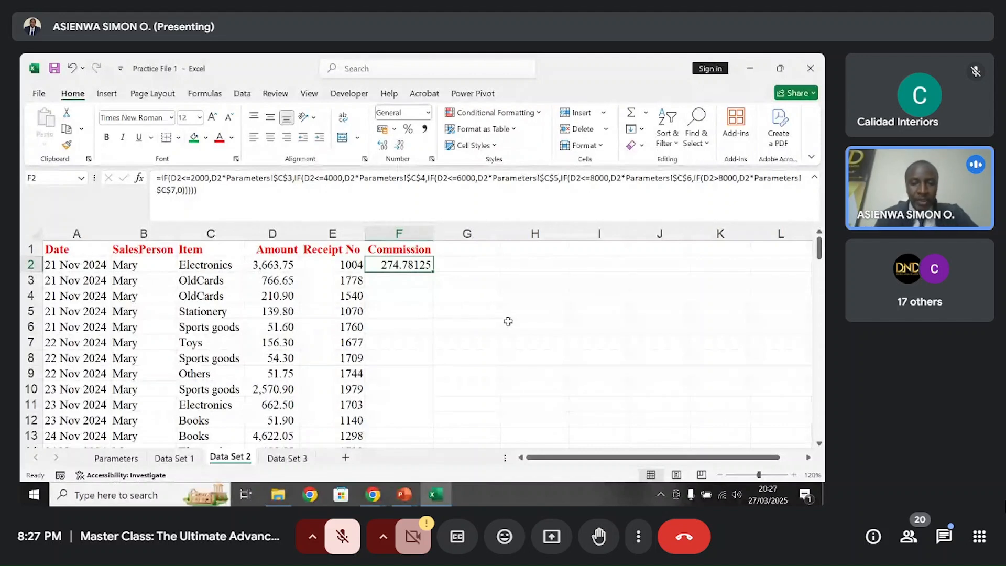
click(337, 202)
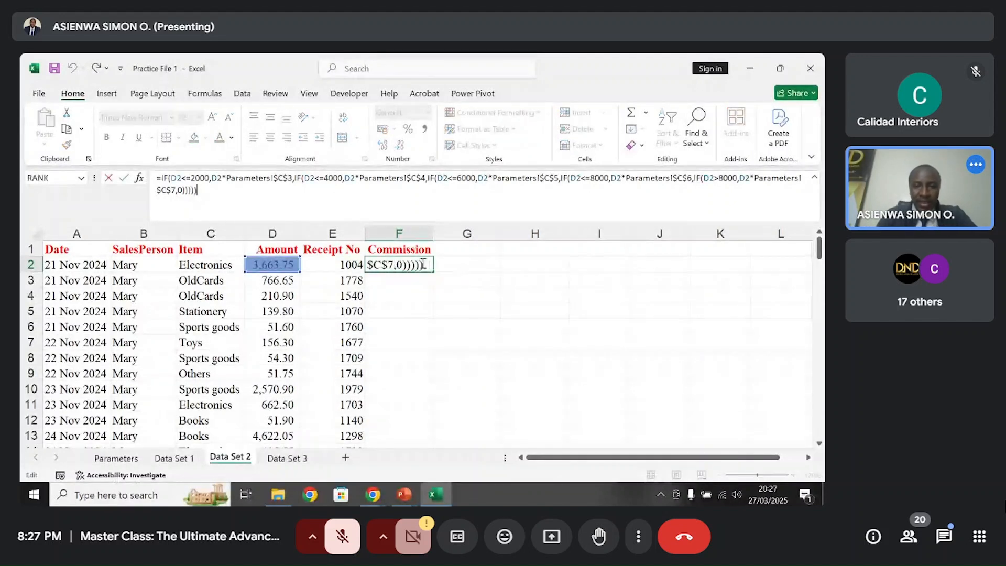
click(422, 263)
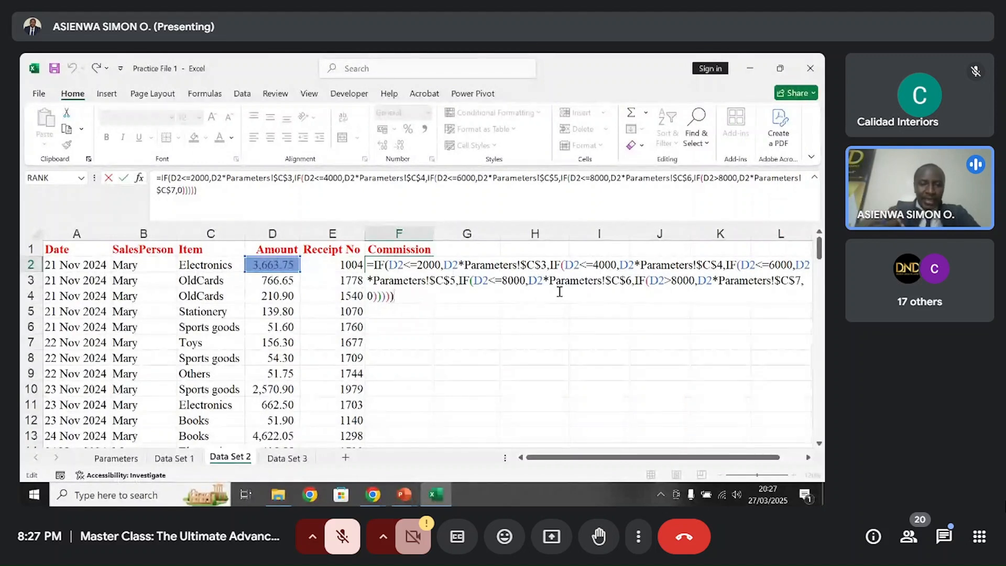
key(Return)
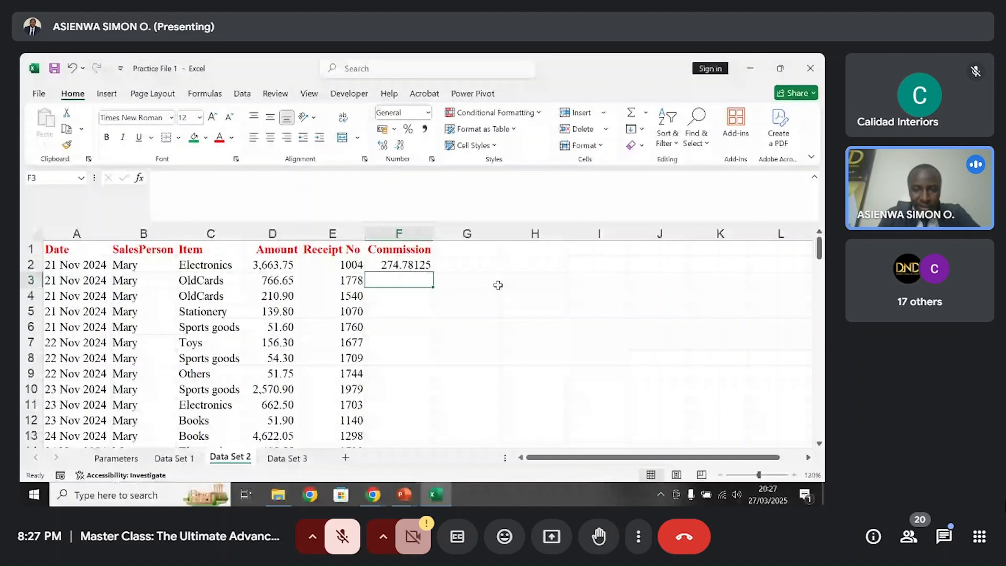
- Fill the nested IF commission formula from F2 down the whole Commission column
click(424, 267)
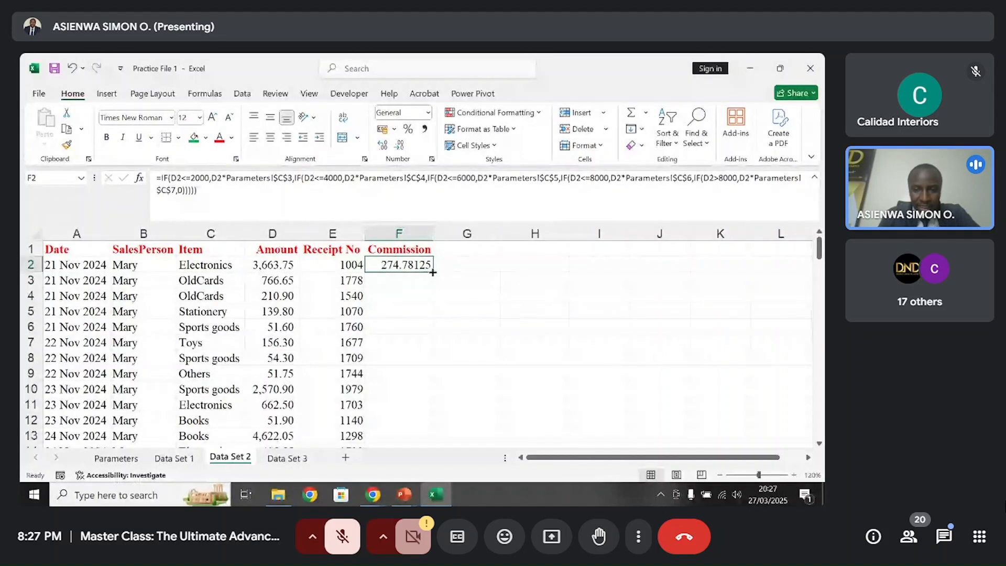
double_click(433, 272)
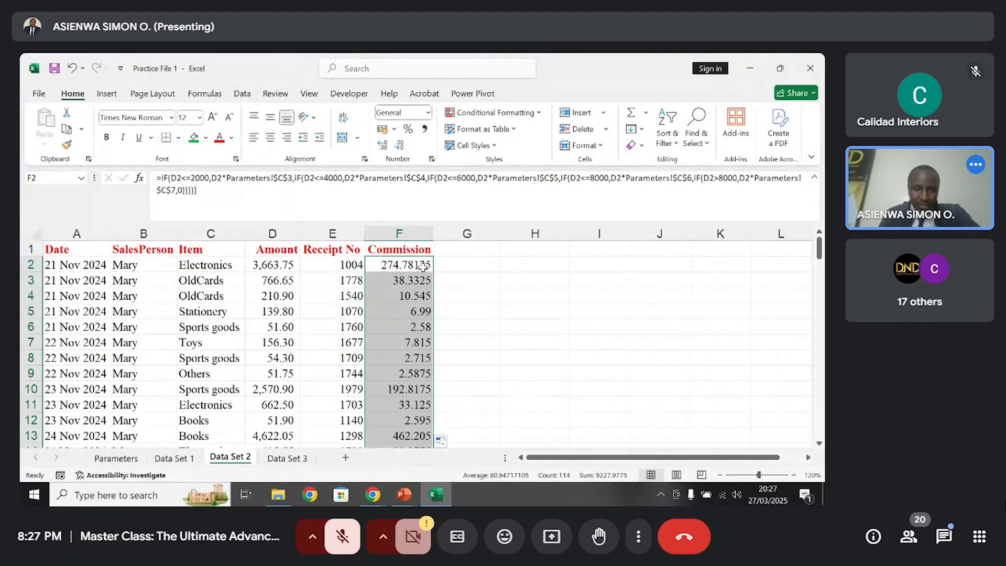
- Look through the filled commissions row by row, compare the amount and commission in row 17, and return to the column header
click(423, 266)
key(Down)
key(Down)
key(Down)
key(Down)
key(Down)
key(Down)
key(Down)
key(Down)
key(Down)
key(Down)
key(Down)
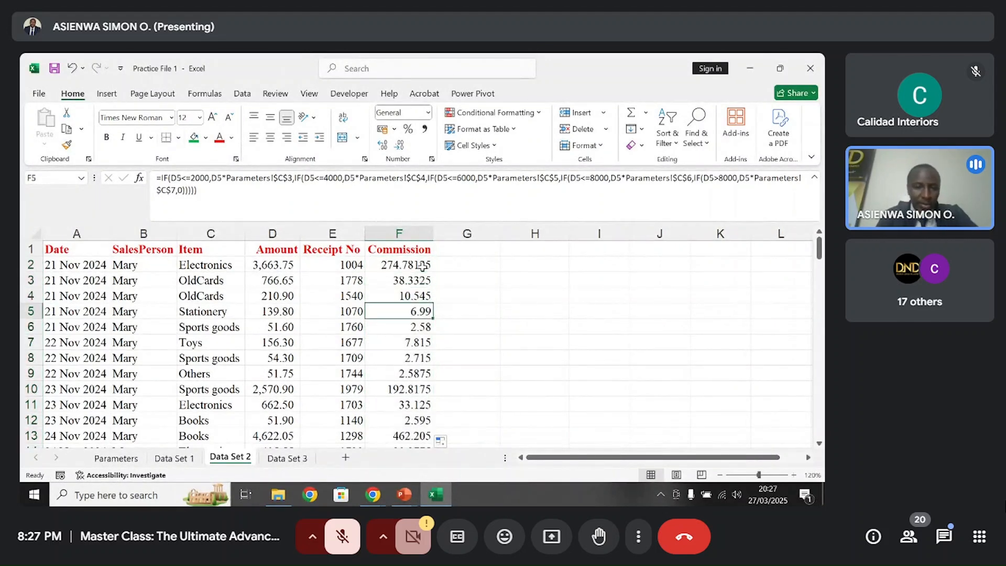
key(Down)
key(Down)
key(Down)
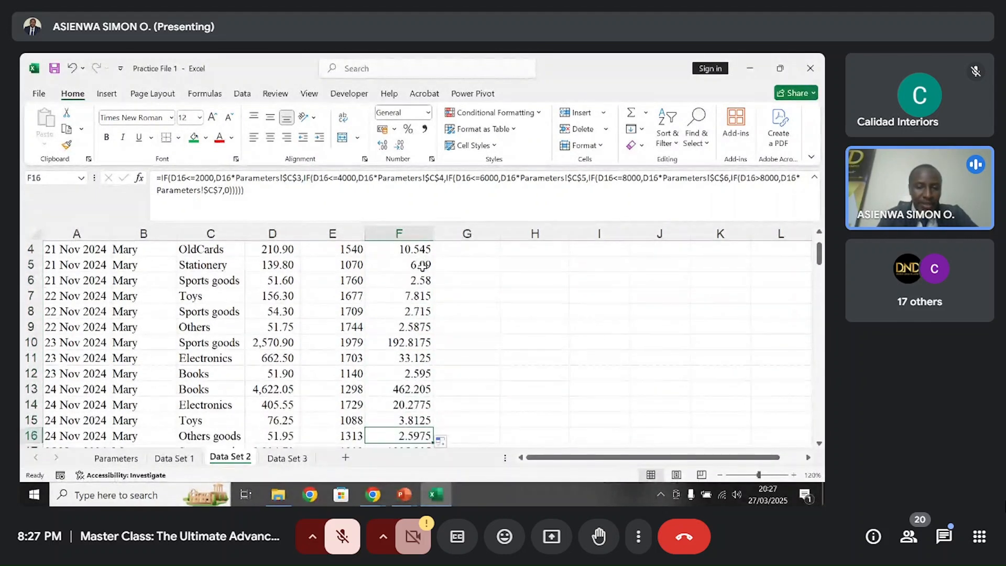
key(Down)
key(Down)
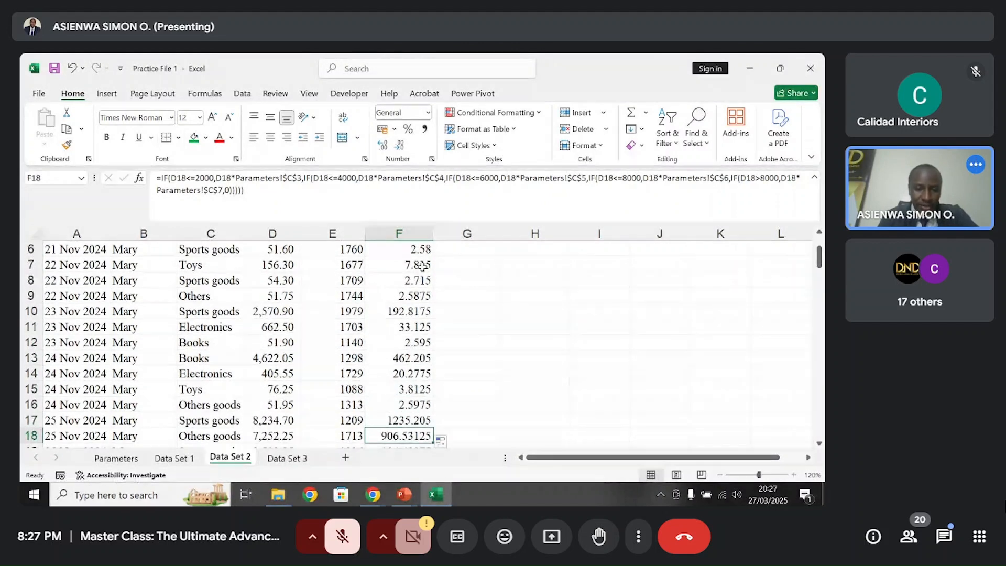
click(281, 422)
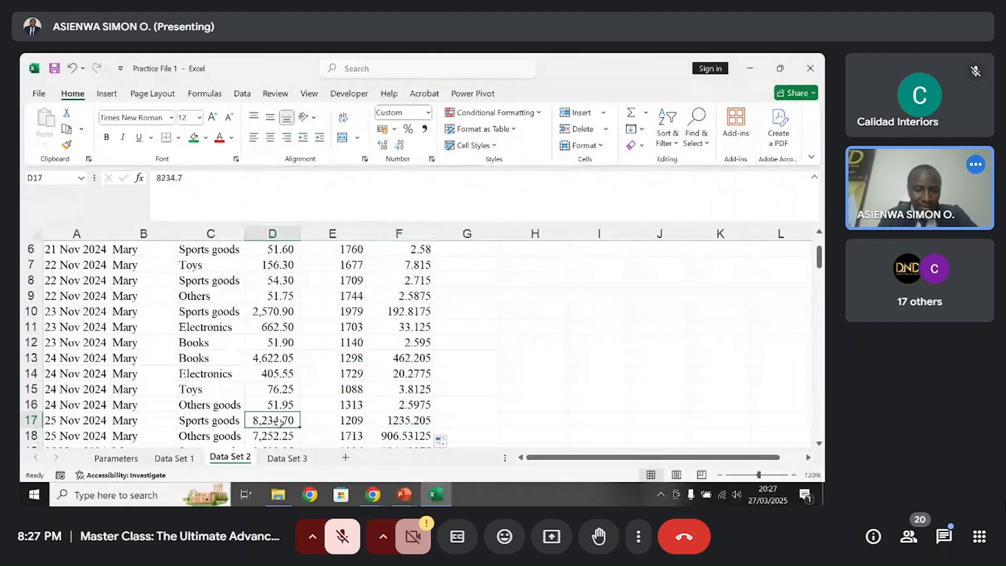
click(398, 421)
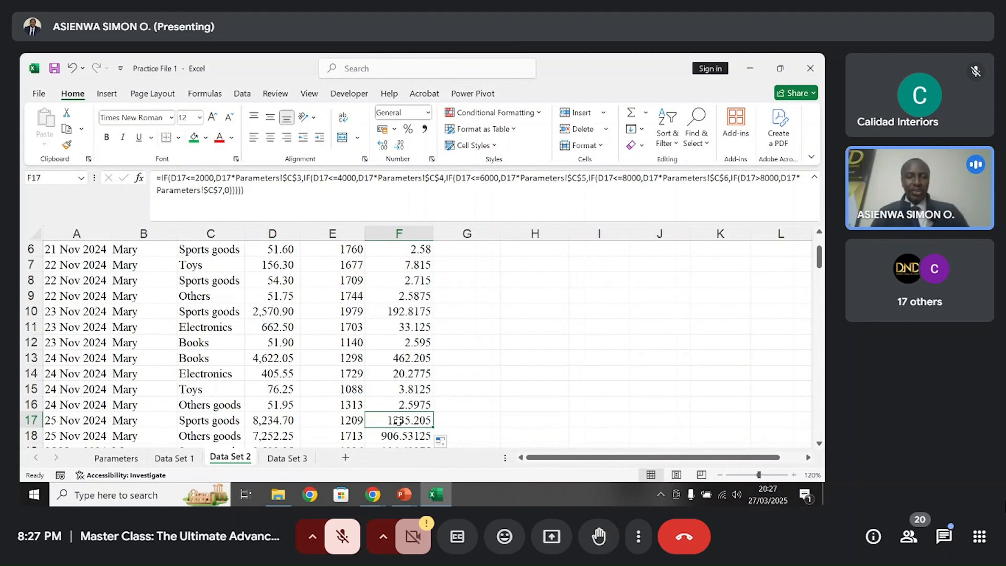
key(ctrl+Up)
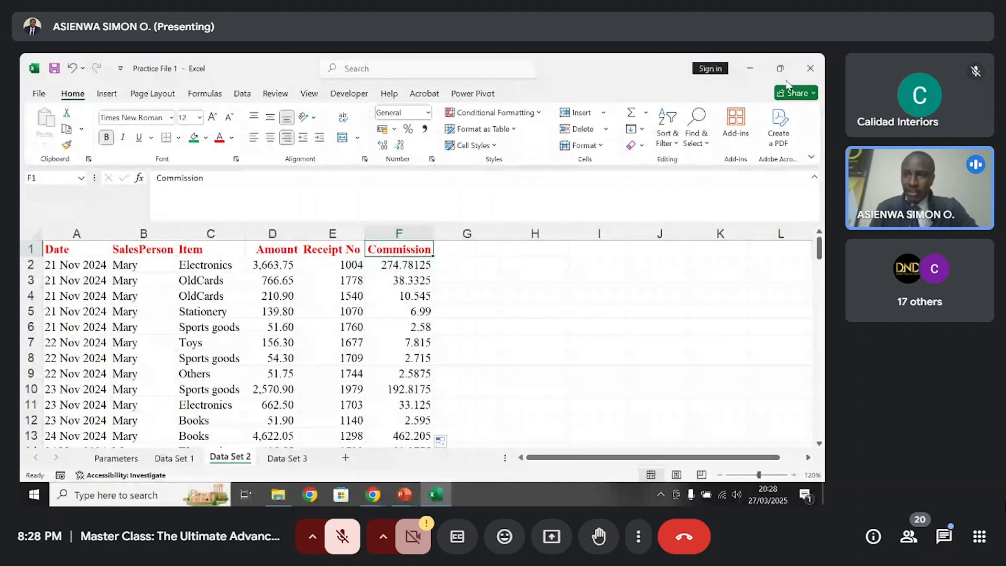
- Switch to the Google Meet window, turn off the camera, and return to the Excel workbook
click(751, 68)
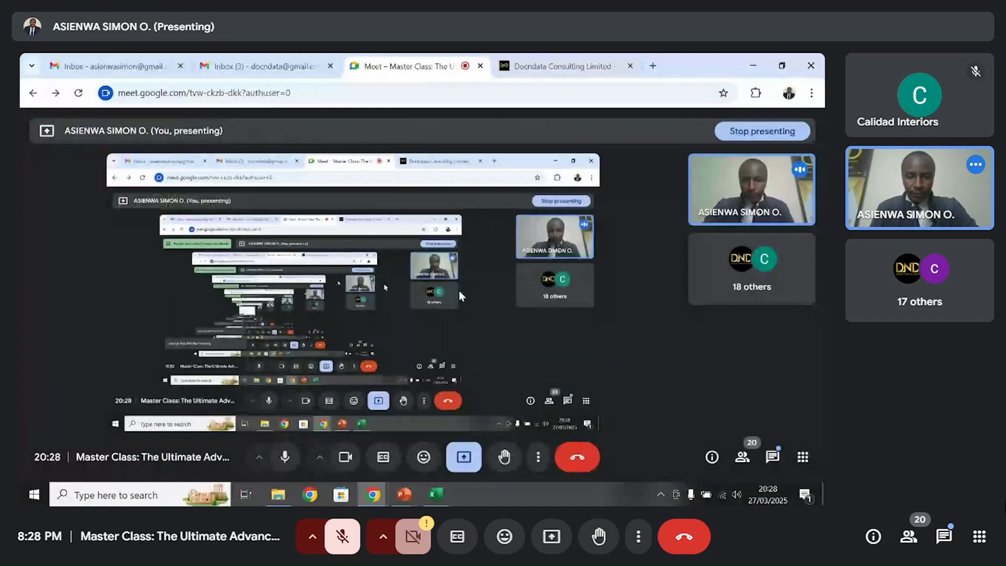
click(346, 459)
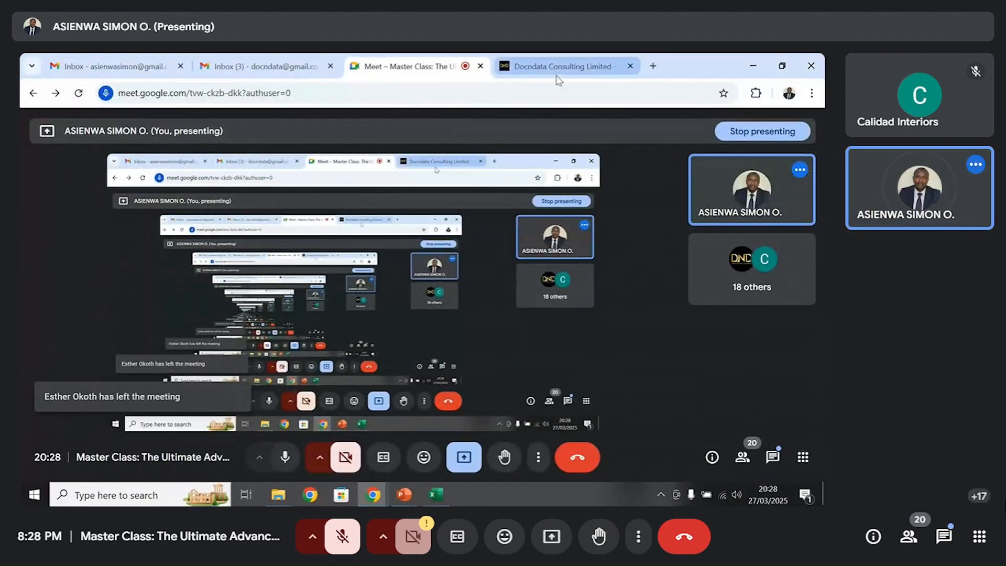
click(436, 495)
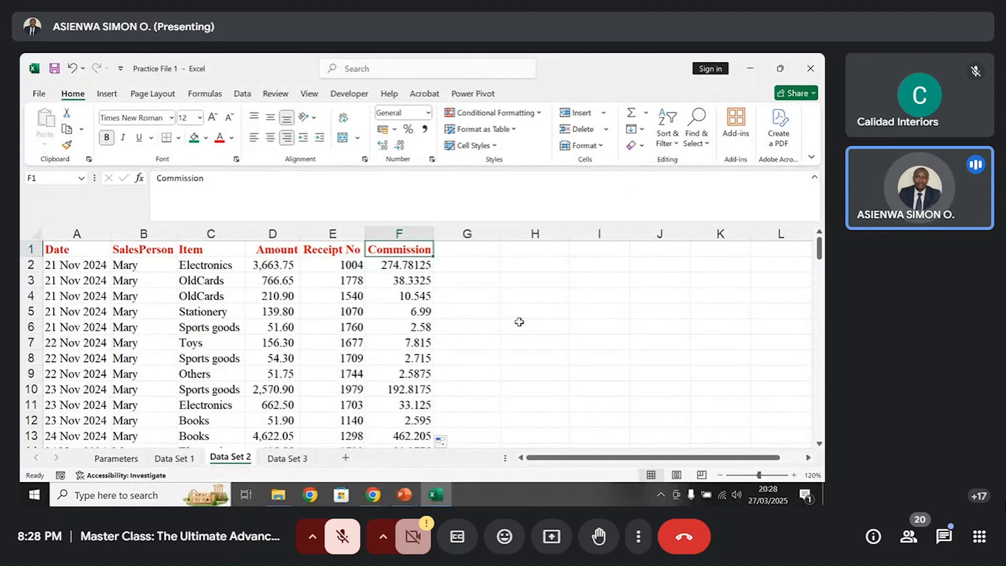
- Start an IF formula in G2 of Data Set 2, up to its opening parenthesis
key(Right)
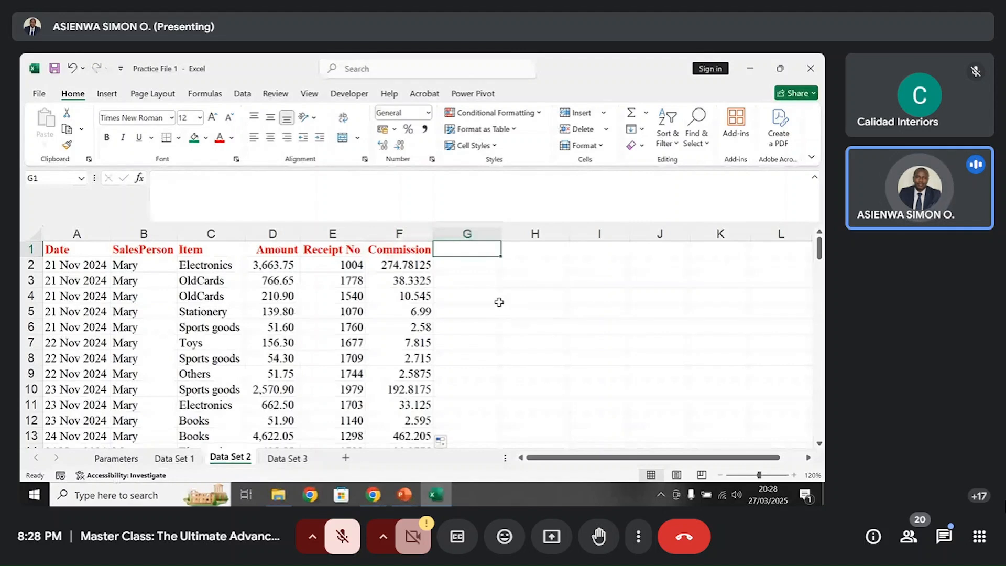
click(479, 266)
text(=IF)
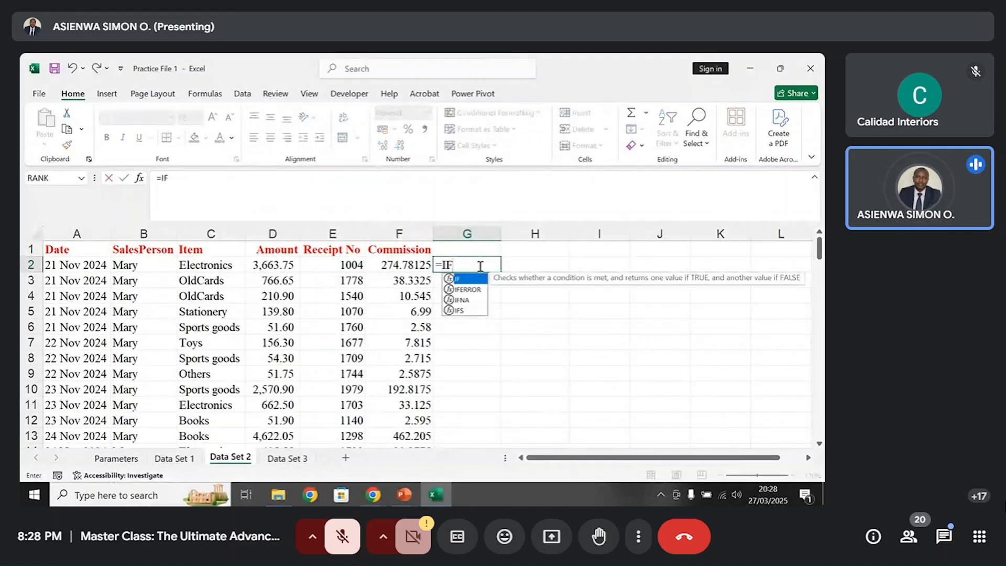
text())
key(BackSpace)
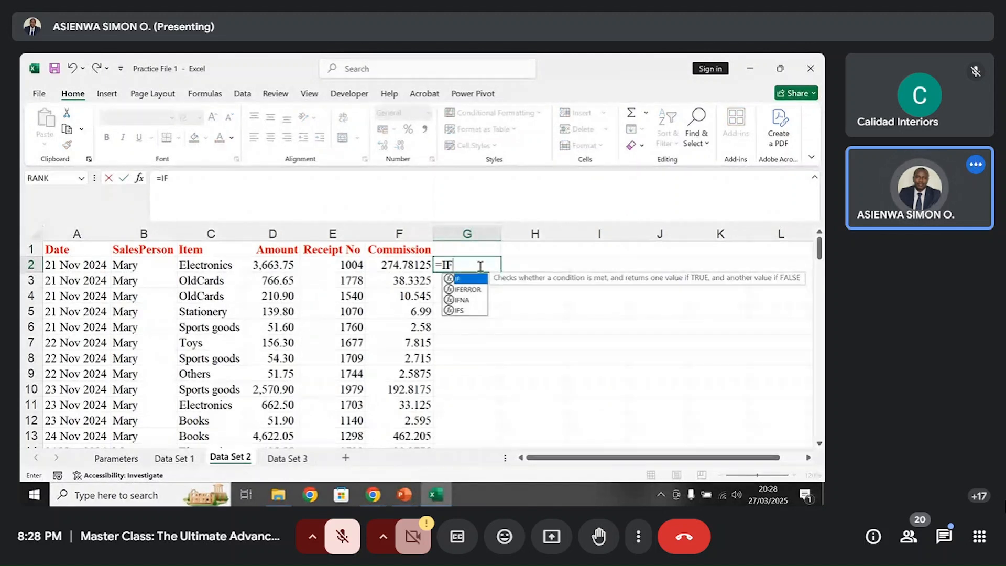
text())
key(BackSpace)
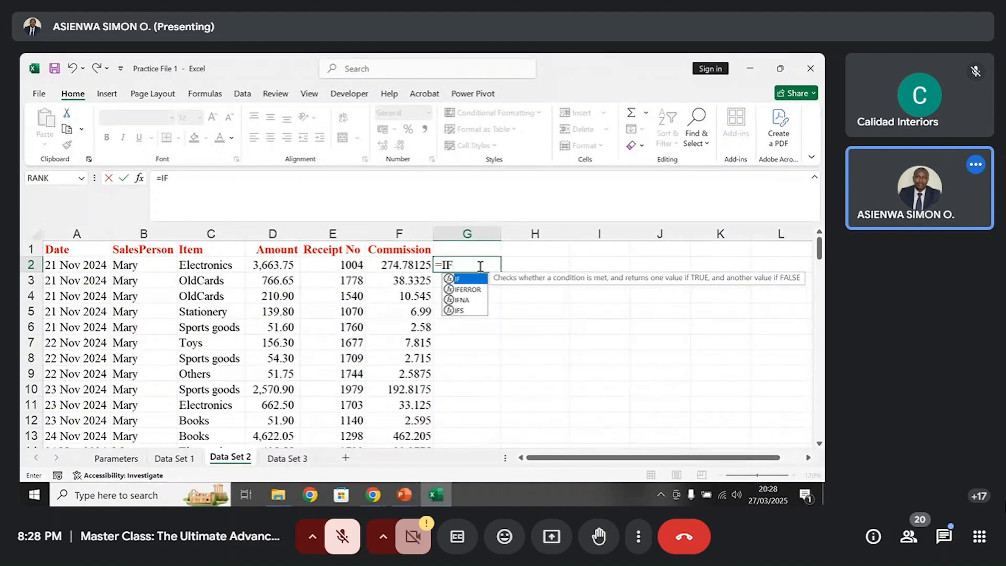
text(()
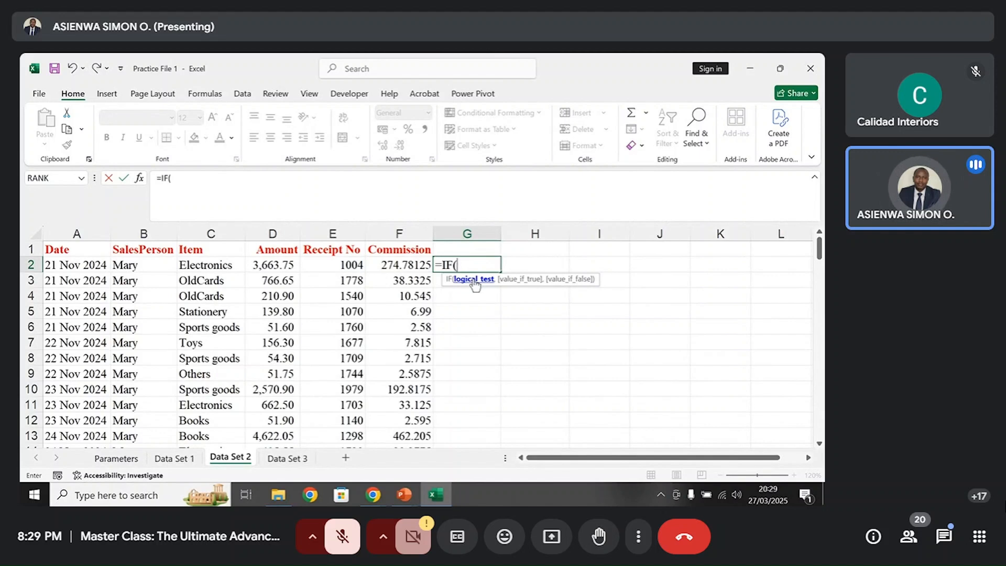
text(OR)
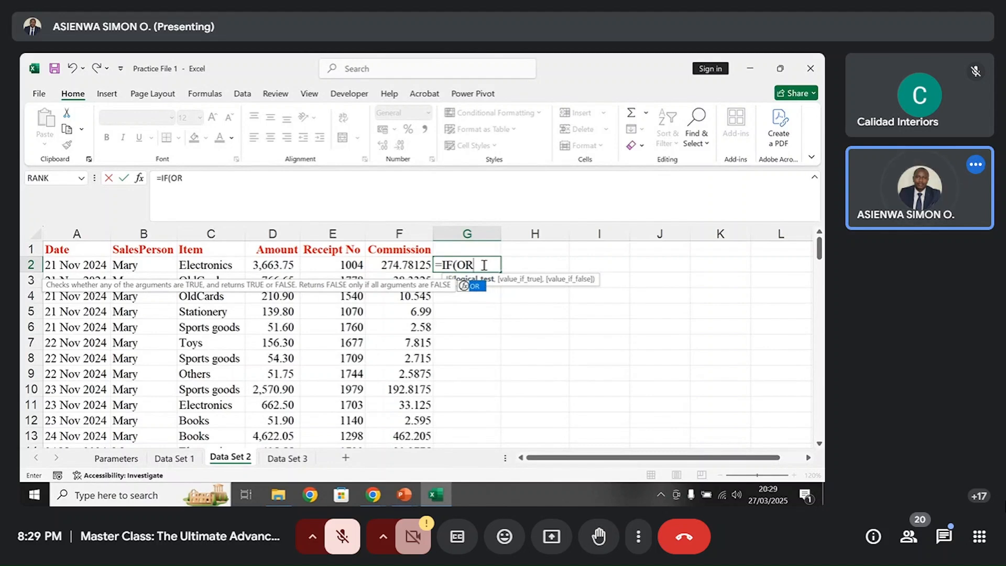
key(BackSpace)
key(BackSpace)
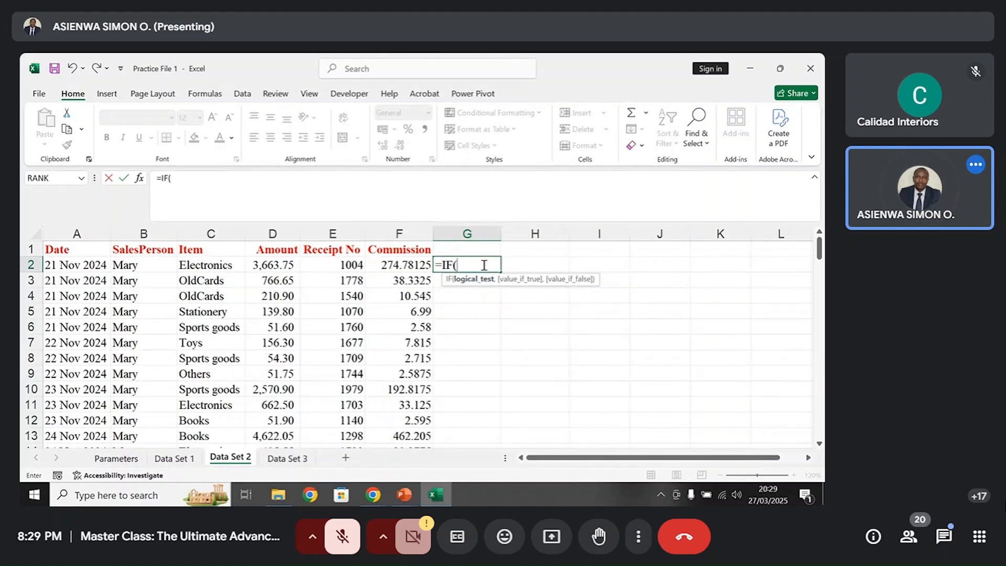
text(AN)
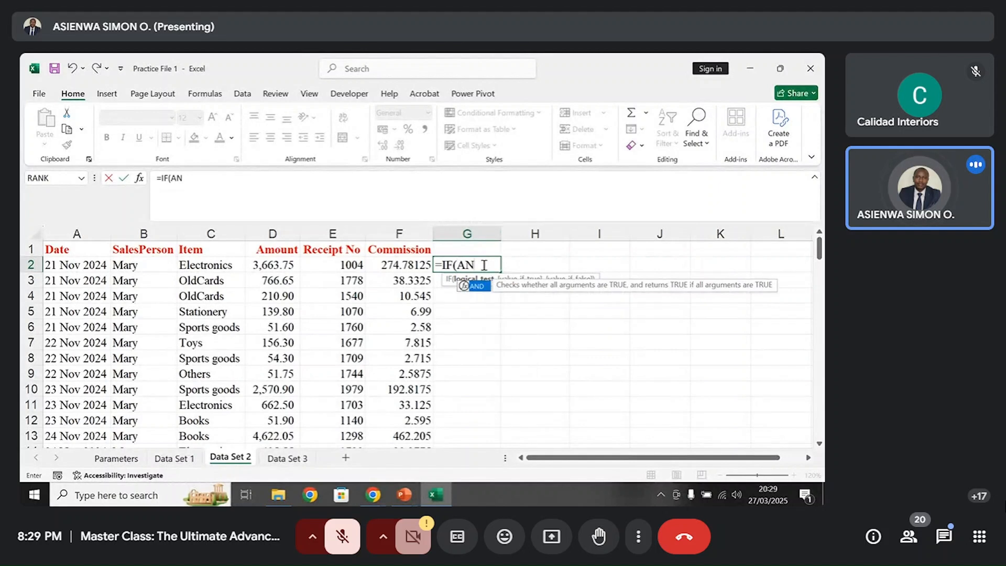
text(D)
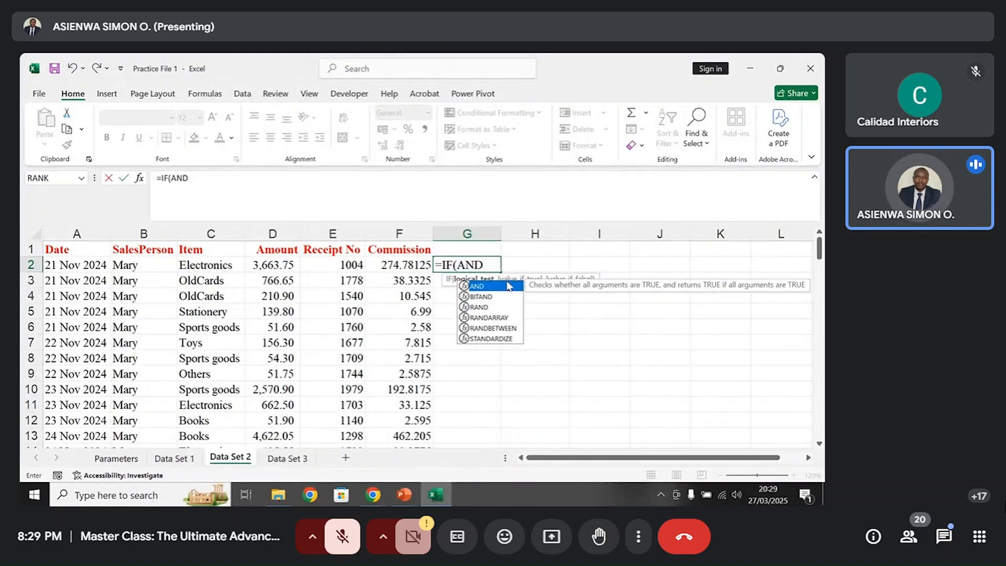
key(BackSpace)
key(BackSpace)
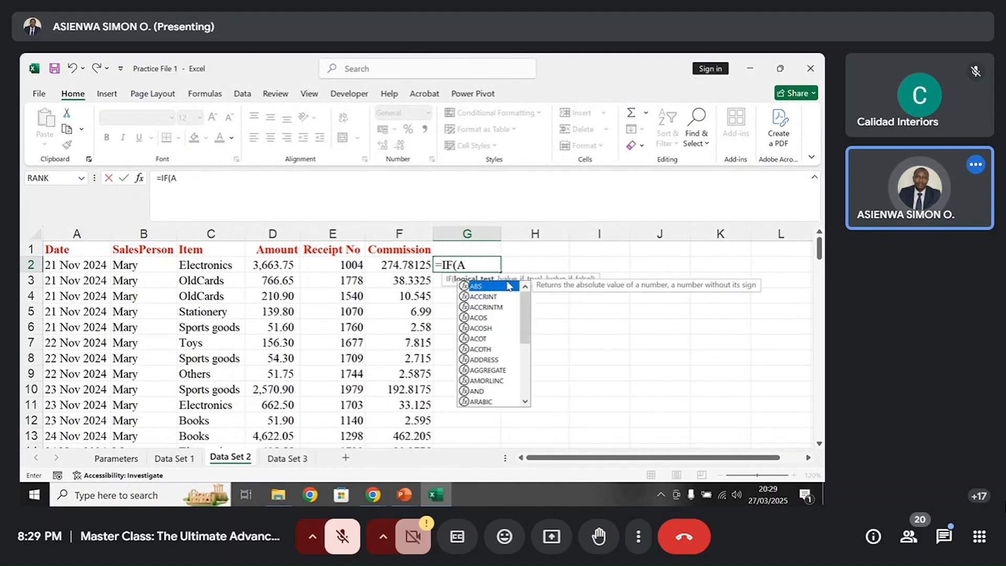
key(BackSpace)
- Nest an empty AND function as the logical test of the IF in G2, followed by a comma
text(A)
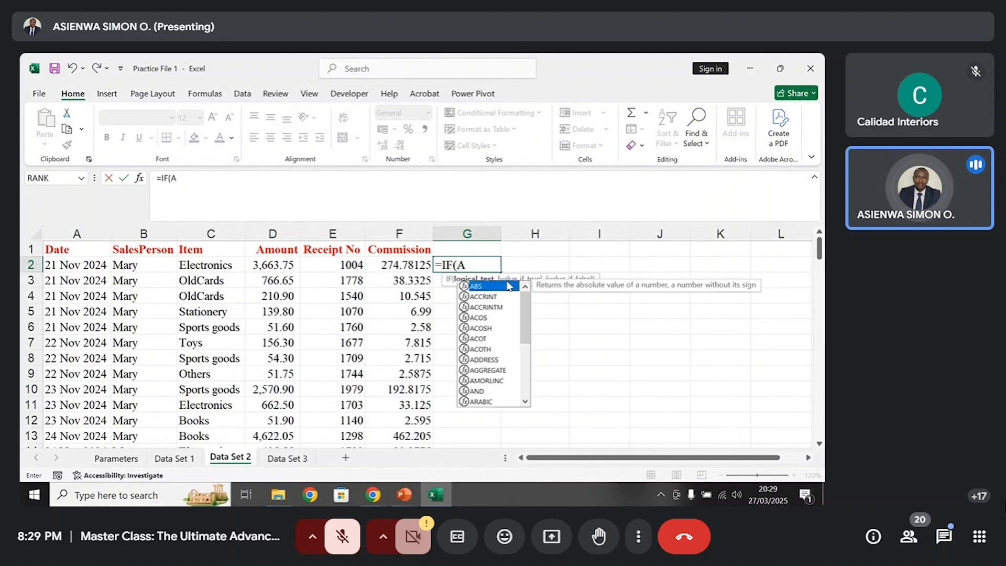
text(ND)
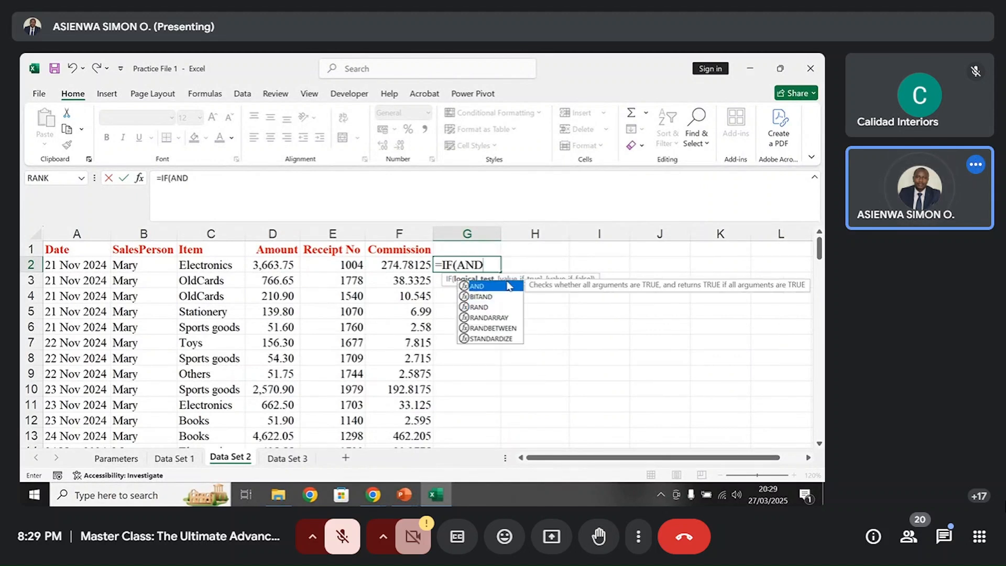
double_click(507, 286)
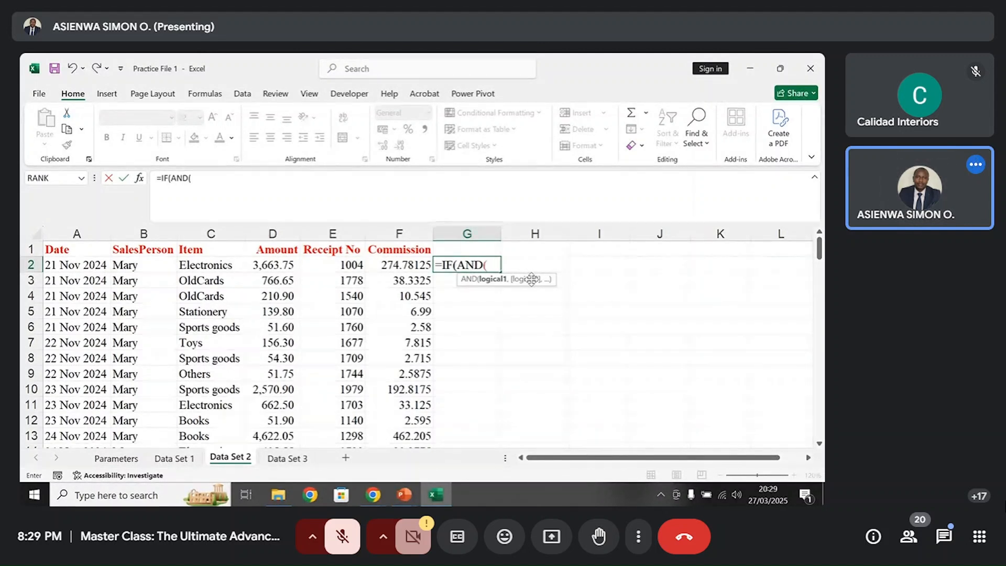
text(()
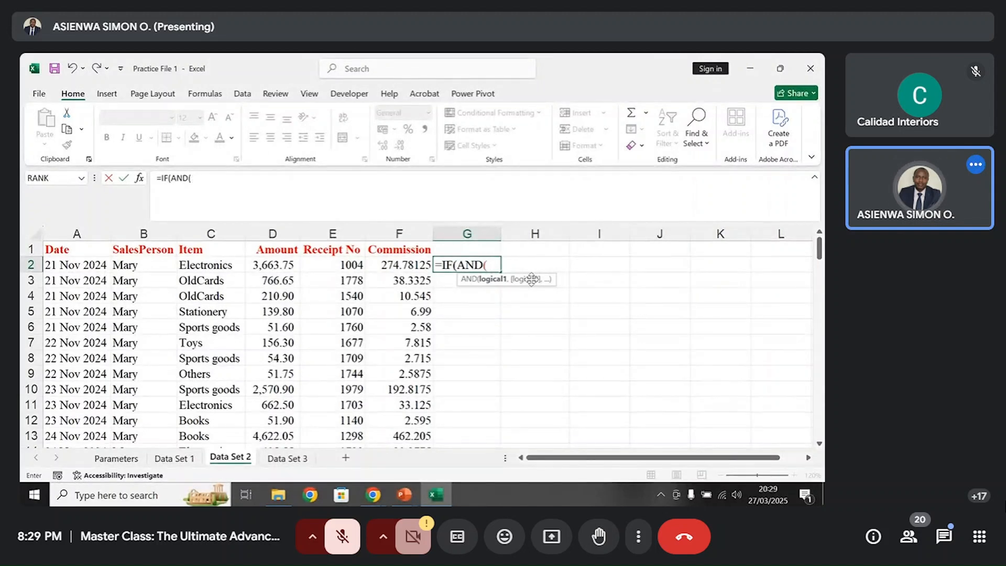
text(),)
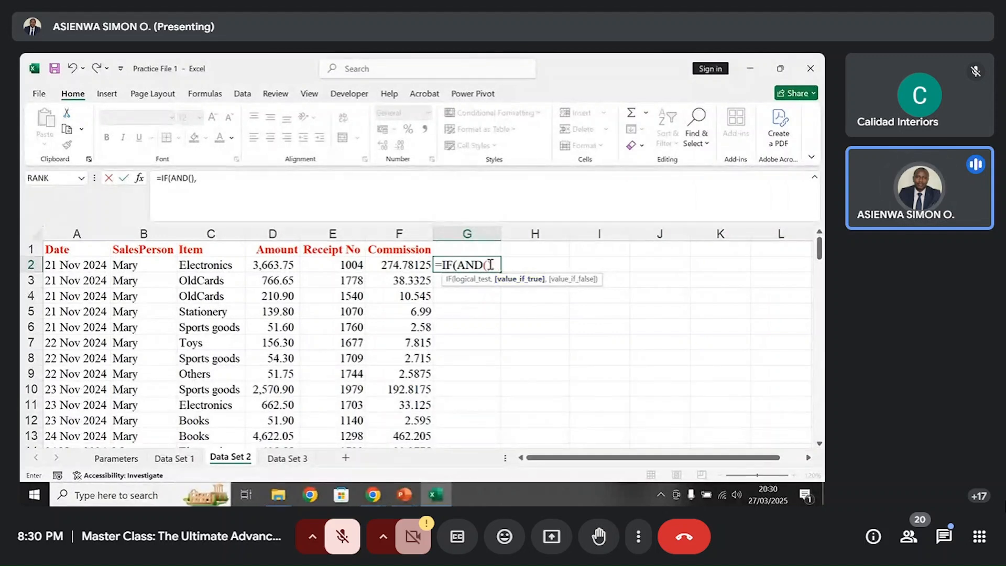
- Give the AND function in G2 the conditions D2<=2000 and D2<=4000, without spaces before its closing parenthesis
click(490, 265)
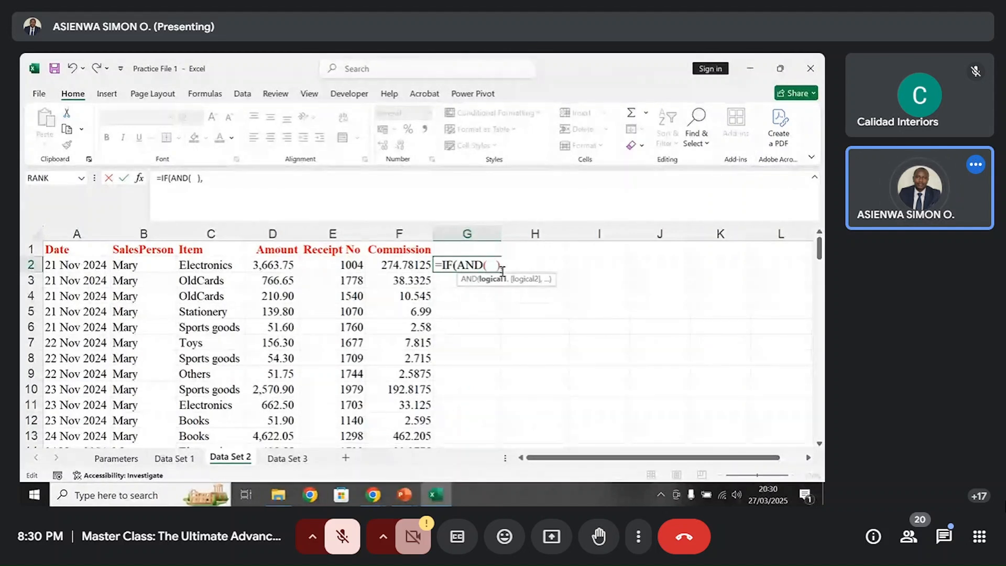
click(281, 266)
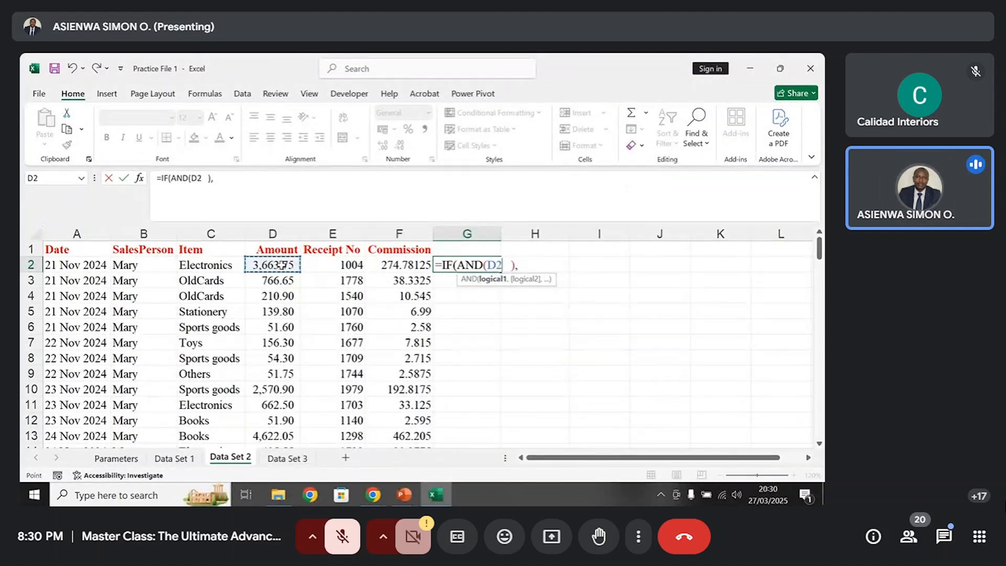
text(<=2000,)
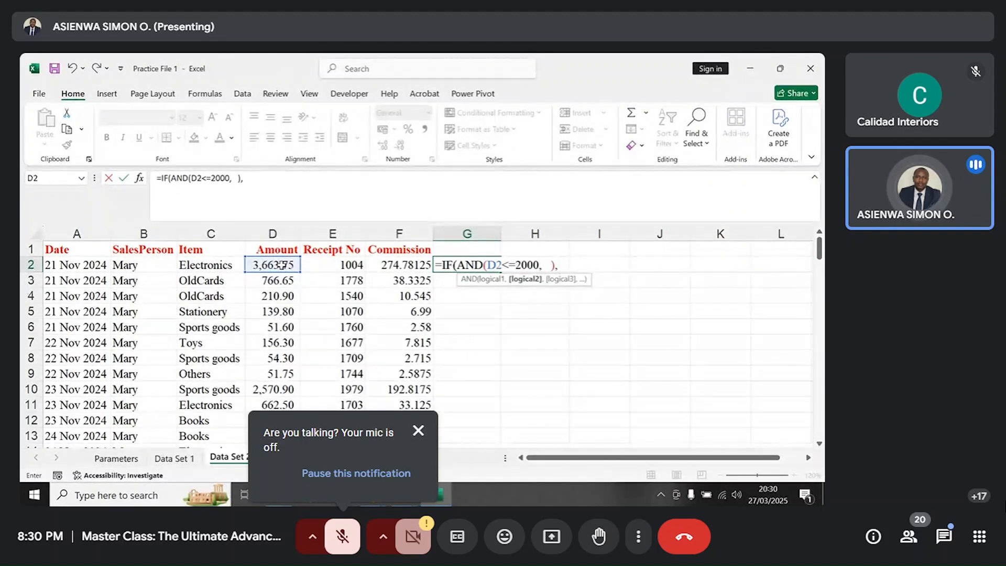
click(269, 266)
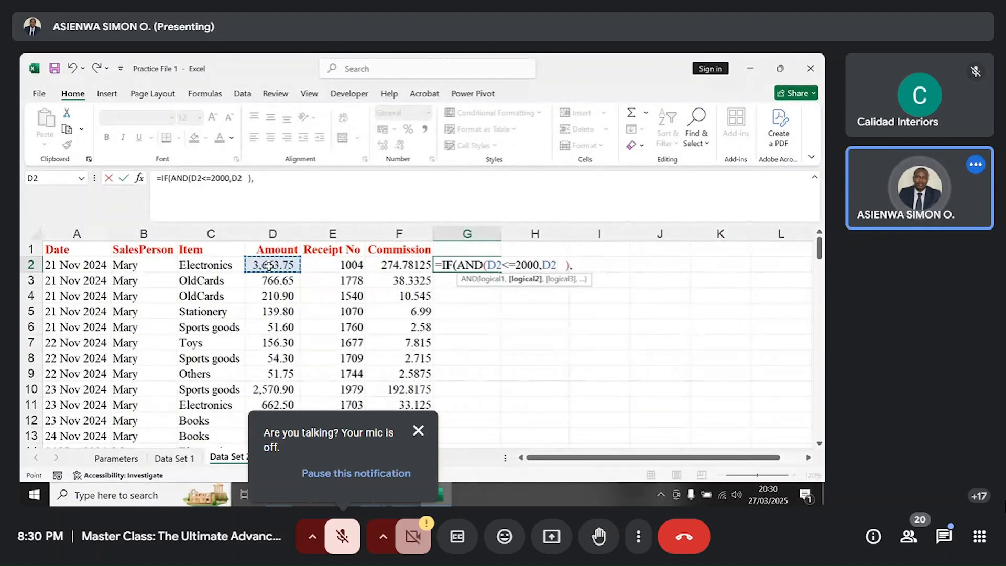
text(<)
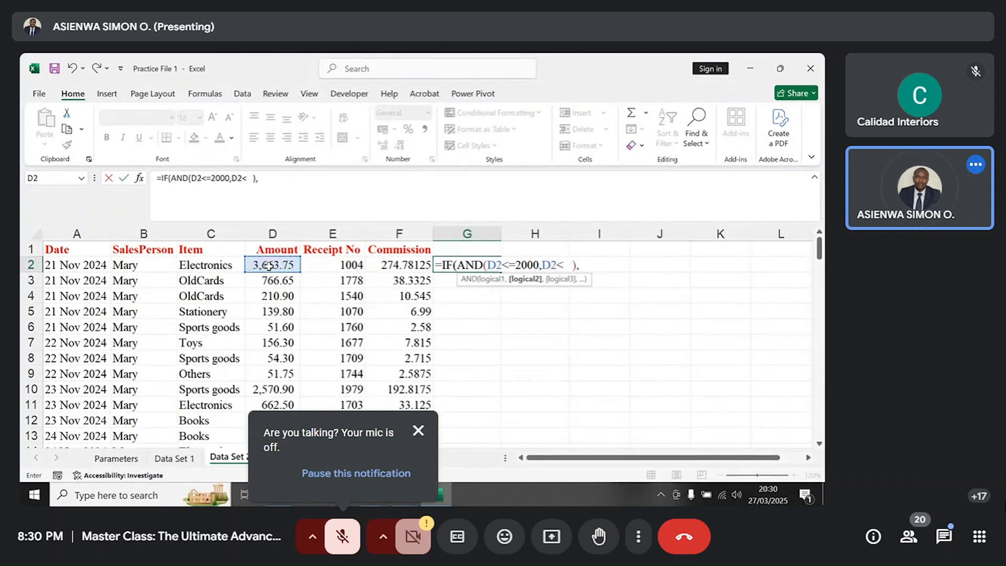
text(=4000)
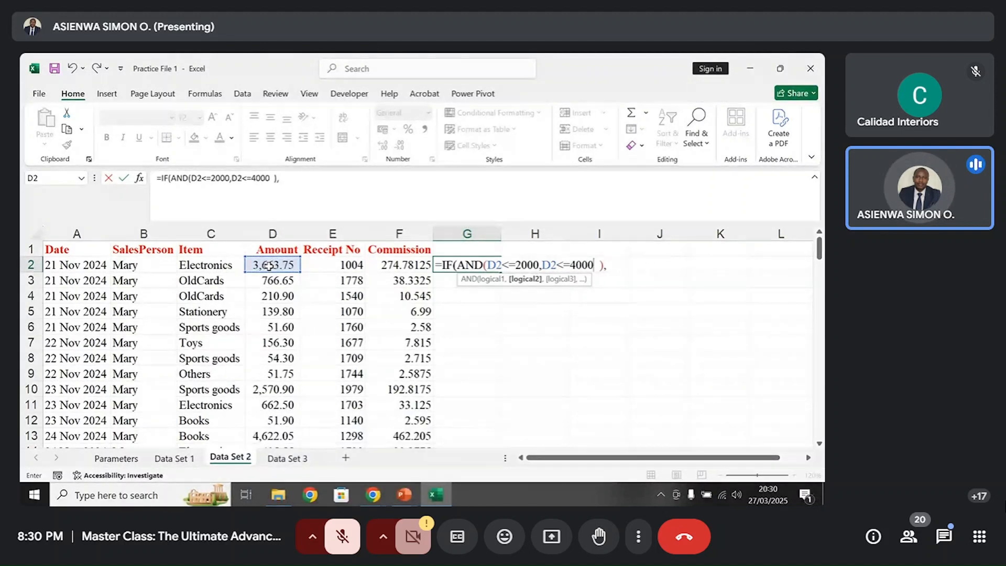
key(Delete)
click(606, 272)
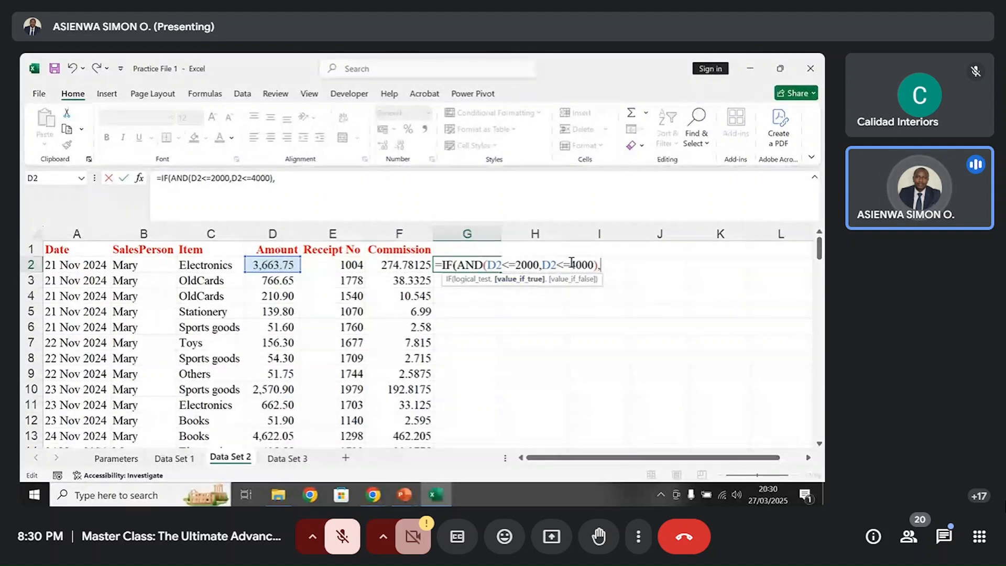
drag(540, 264, 522, 265)
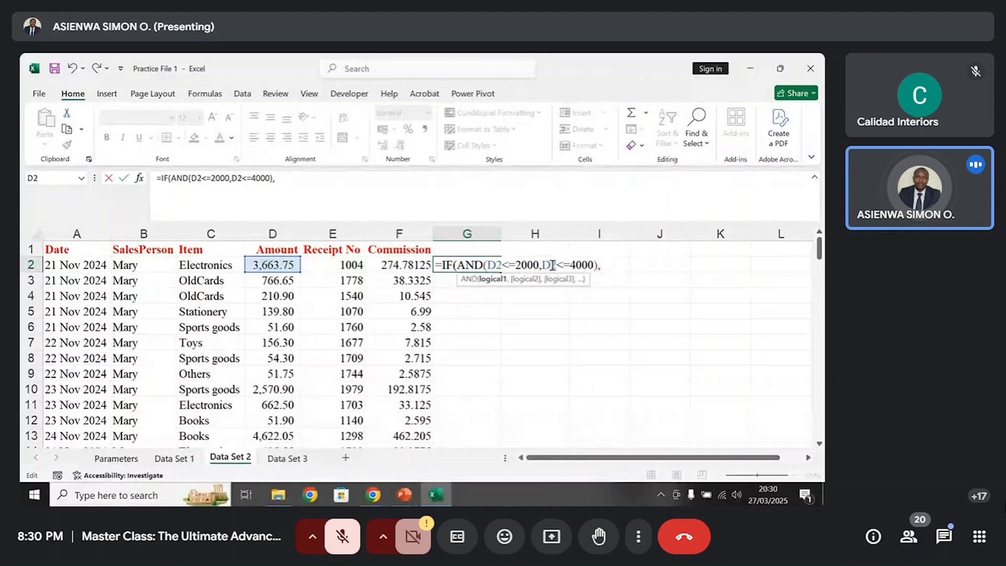
click(605, 265)
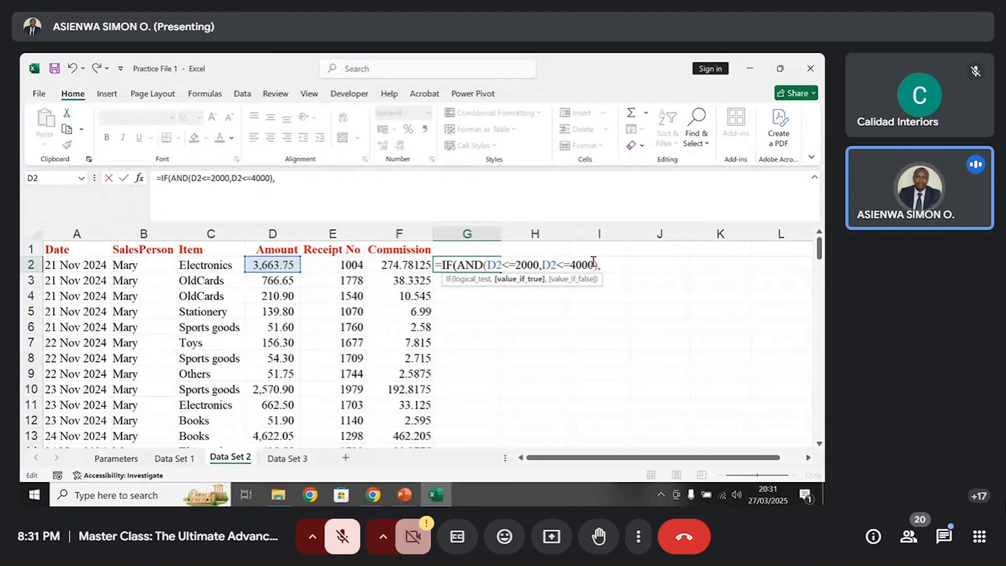
- Change the first AND condition in G2 to D2<=6000 and enter TRUE as the IF's value if true
click(523, 266)
key(BackSpace)
text(6)
click(603, 265)
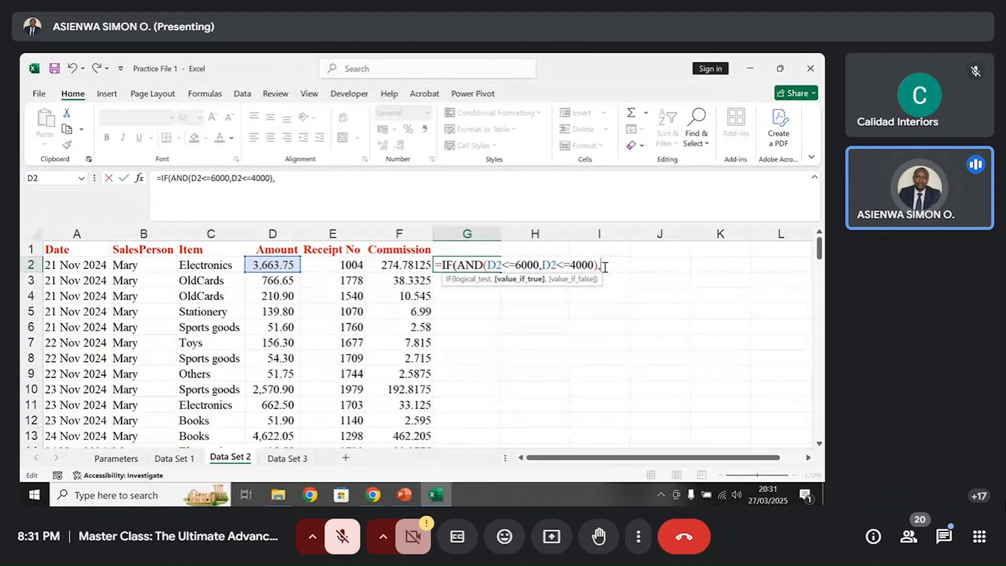
text(T)
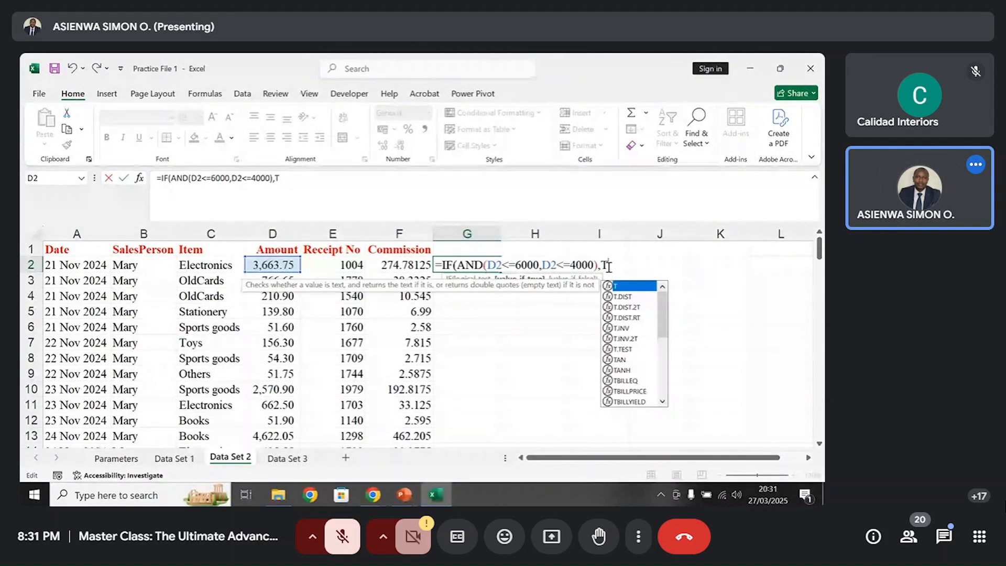
text(RUE)
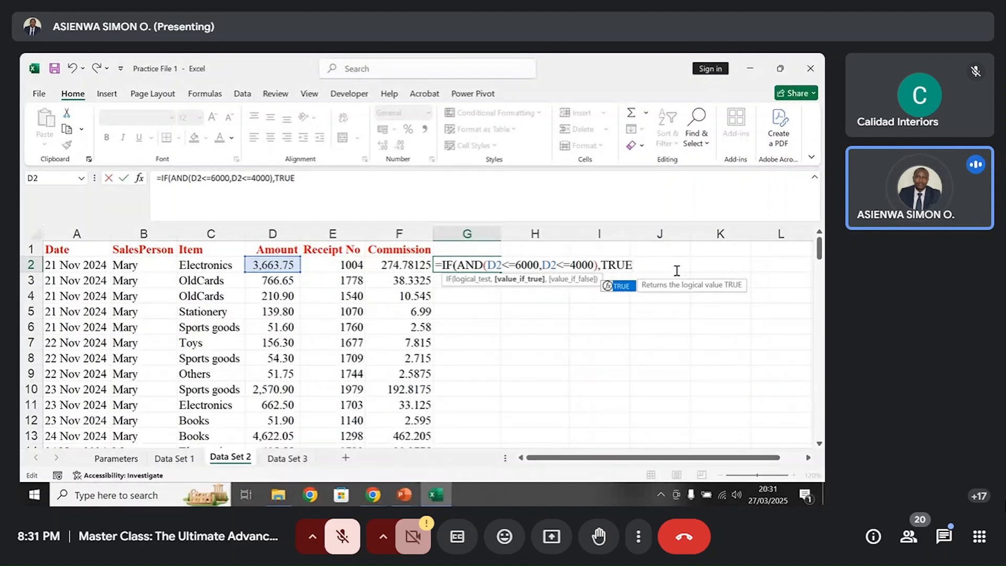
- Remove TRUE from the G2 formula and replace its AND function with OR
key(BackSpace)
key(BackSpace)
key(BackSpace)
key(BackSpace)
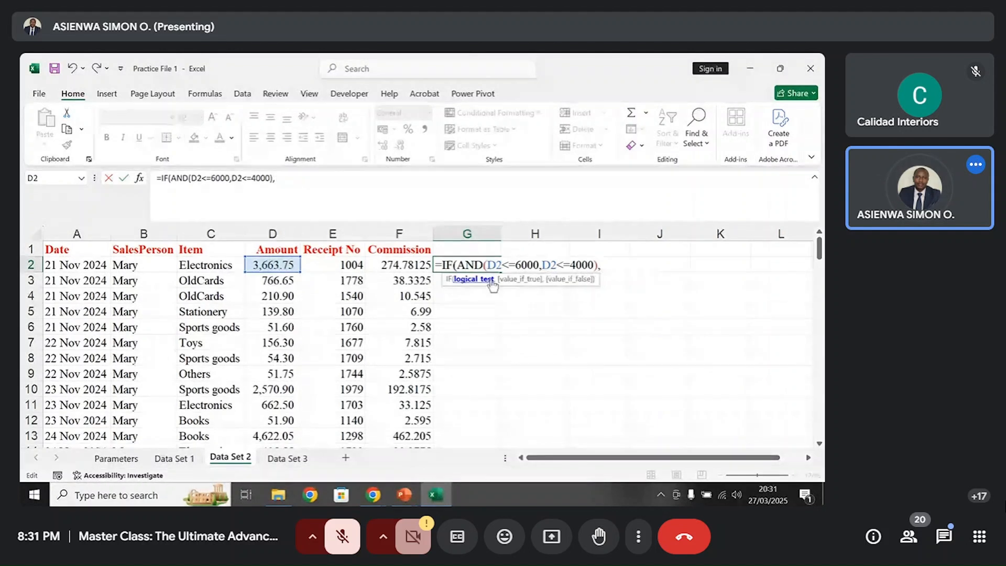
key(BackSpace)
key(BackSpace)
key(BackSpace)
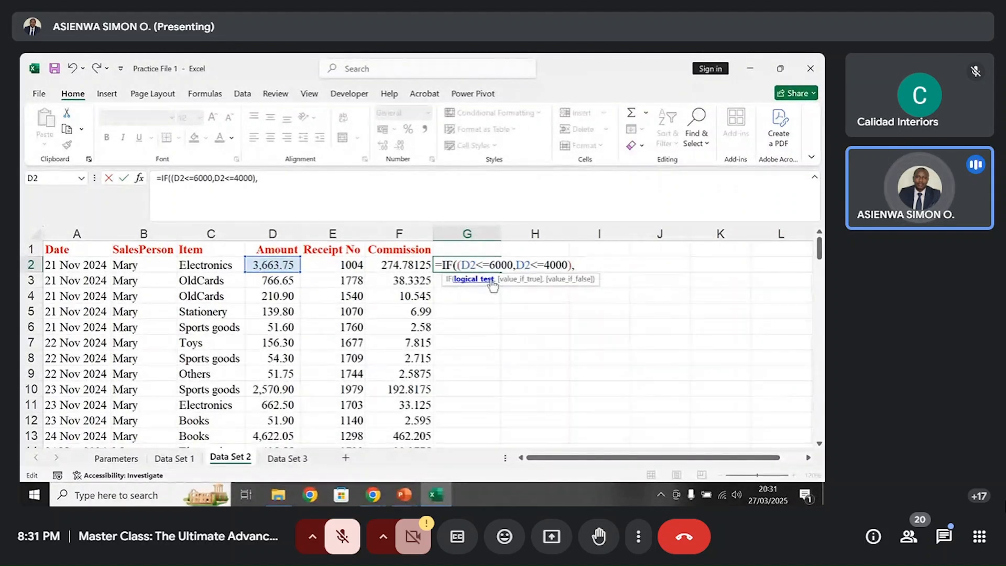
text(OR)
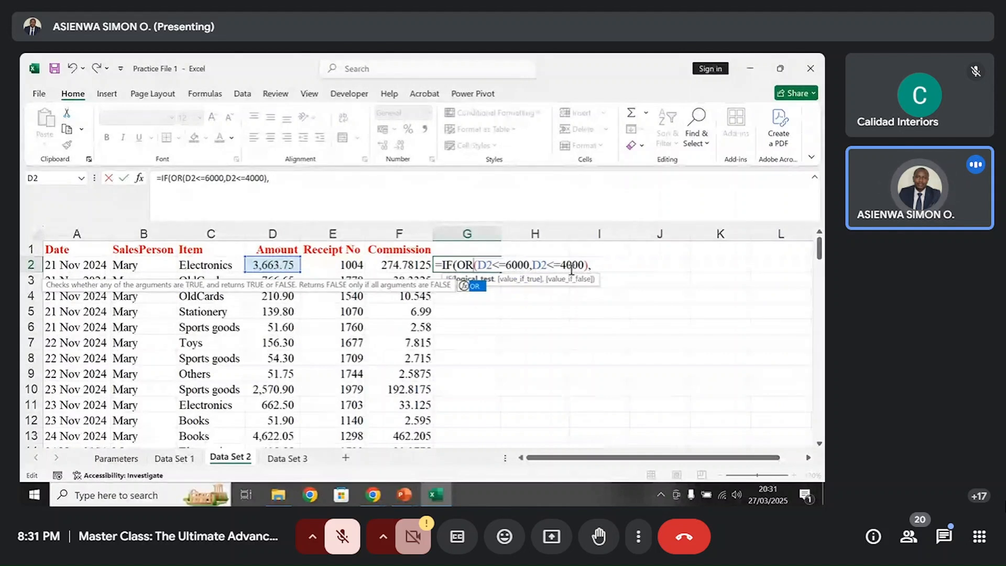
- Enter TRUE as the value if true after the OR test in G2 and preview how the OR test evaluates
text(TR)
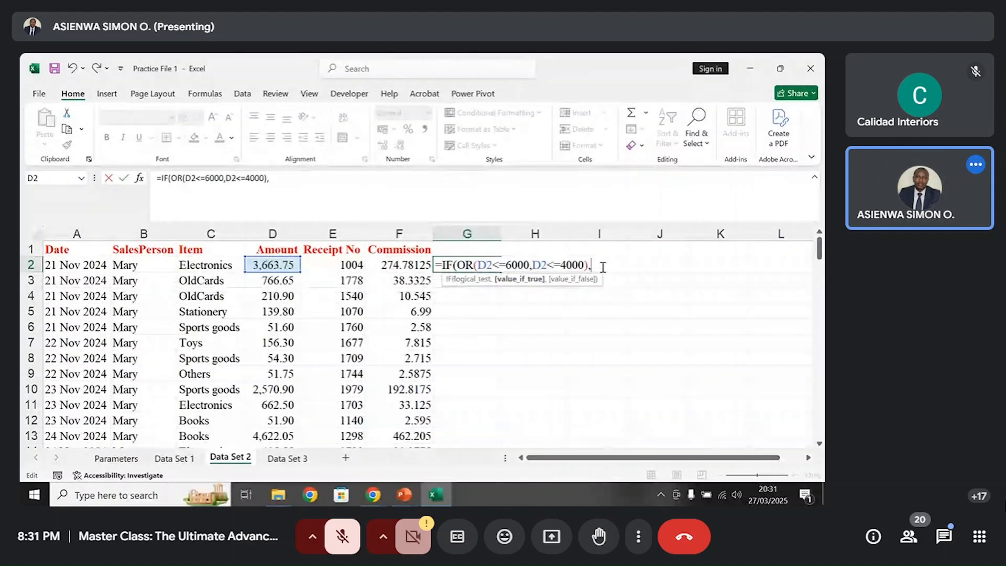
text(UE)
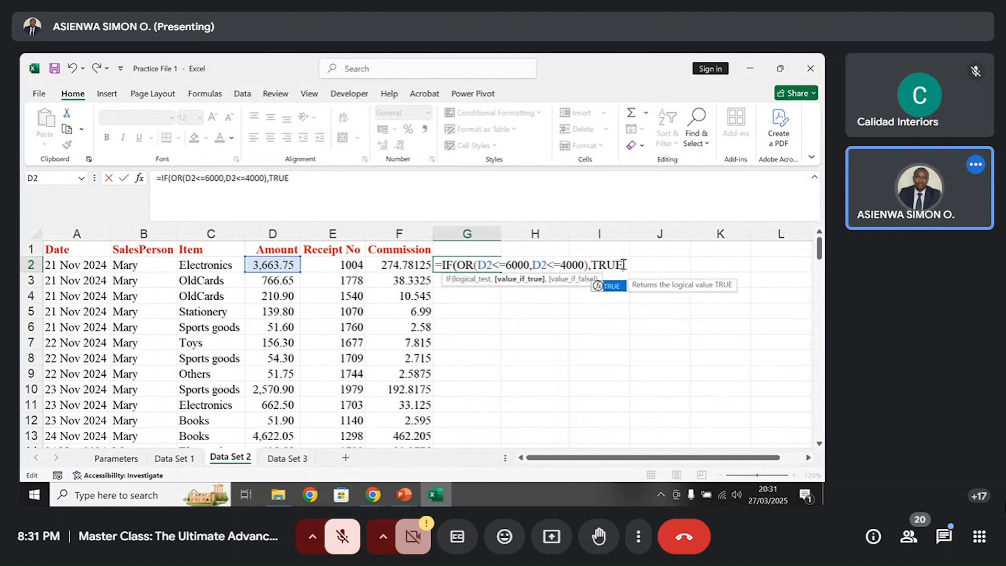
drag(589, 265, 458, 266)
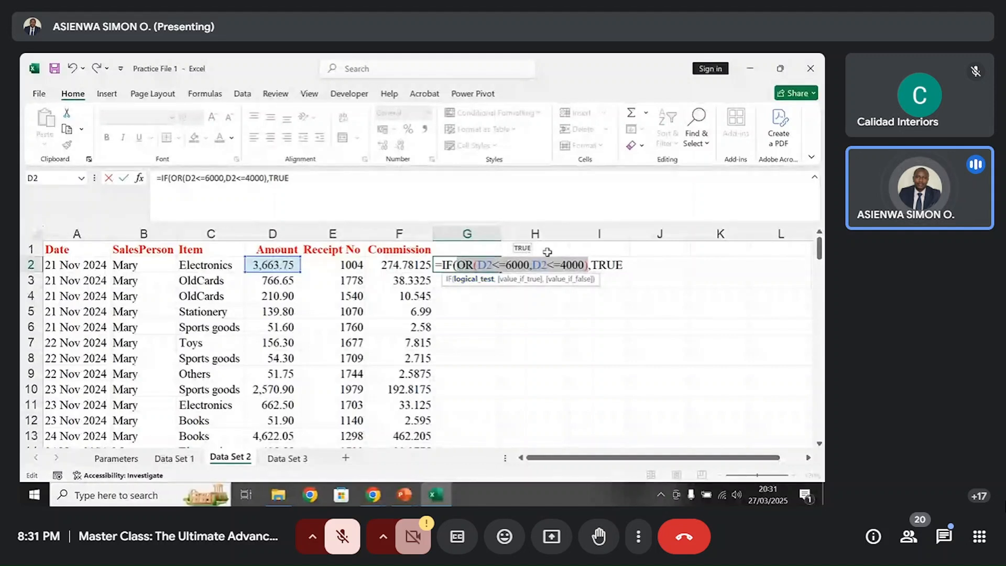
click(623, 264)
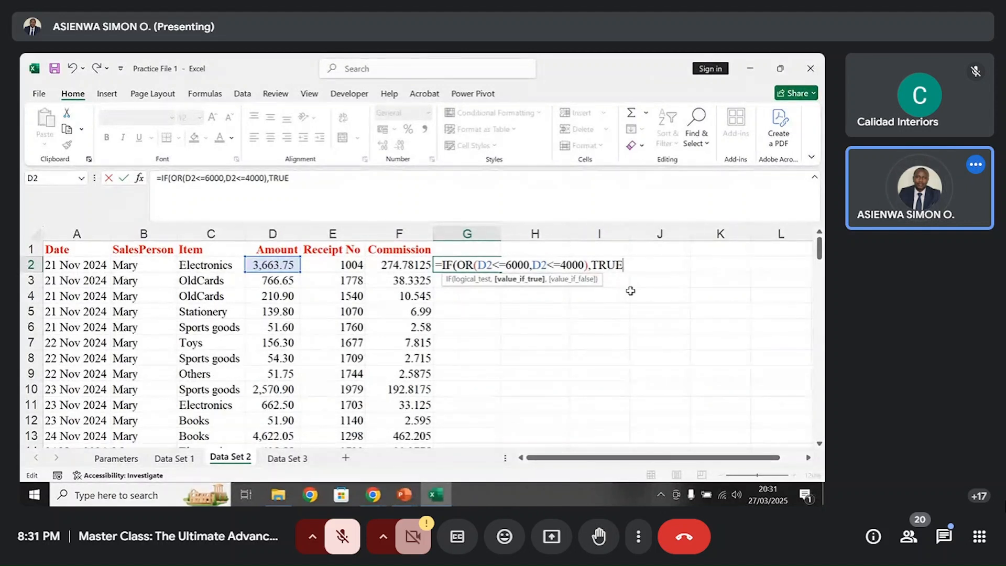
- Delete the entire IF formula from G2 and move to cell A1
key(BackSpace)
key(BackSpace)
key(BackSpace)
key(BackSpace)
key(BackSpace)
key(BackSpace)
key(BackSpace)
key(BackSpace)
key(BackSpace)
key(BackSpace)
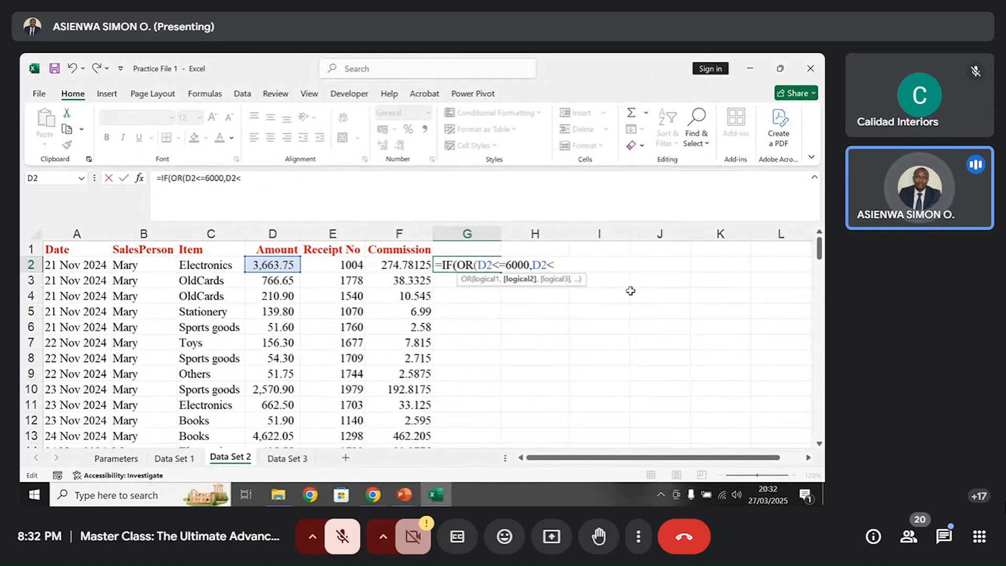
key(BackSpace)
key(BackSpace)
key(BackSpace)
key(BackSpace)
key(BackSpace)
key(BackSpace)
key(BackSpace)
key(BackSpace)
key(BackSpace)
key(BackSpace)
key(BackSpace)
key(BackSpace)
key(BackSpace)
key(BackSpace)
key(BackSpace)
key(BackSpace)
key(BackSpace)
key(BackSpace)
key(BackSpace)
key(Return)
key(Up)
key(Up)
key(Left)
key(Left)
key(Left)
key(Left)
key(Left)
key(Left)
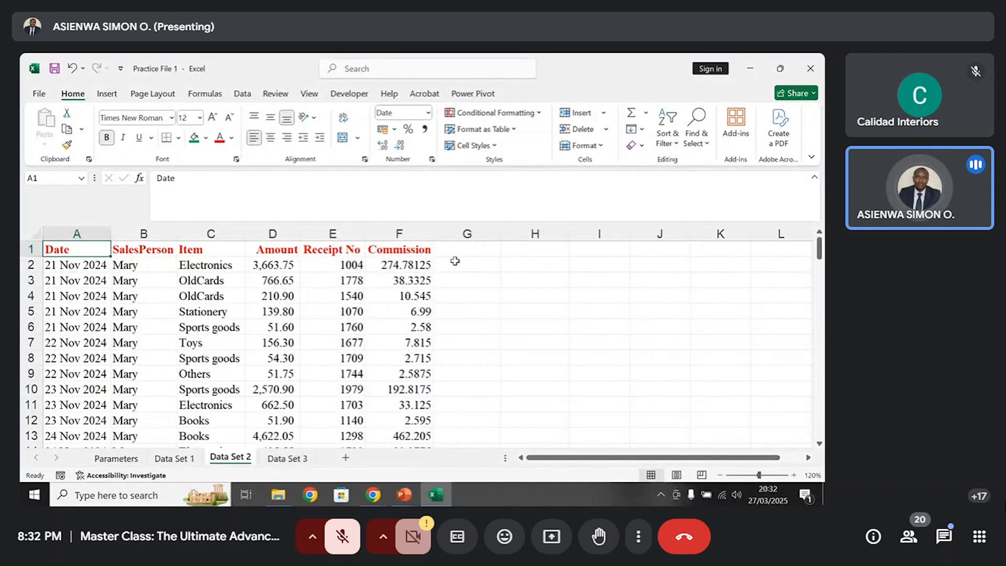
- Open the Data Set 3 sheet and examine the first row's requested date, date and September to December columns
click(295, 464)
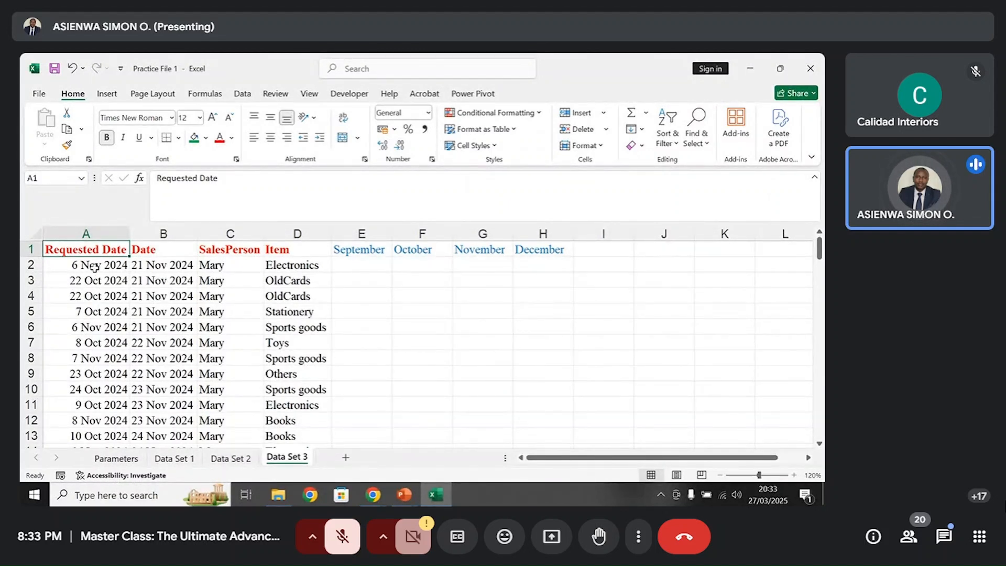
click(353, 266)
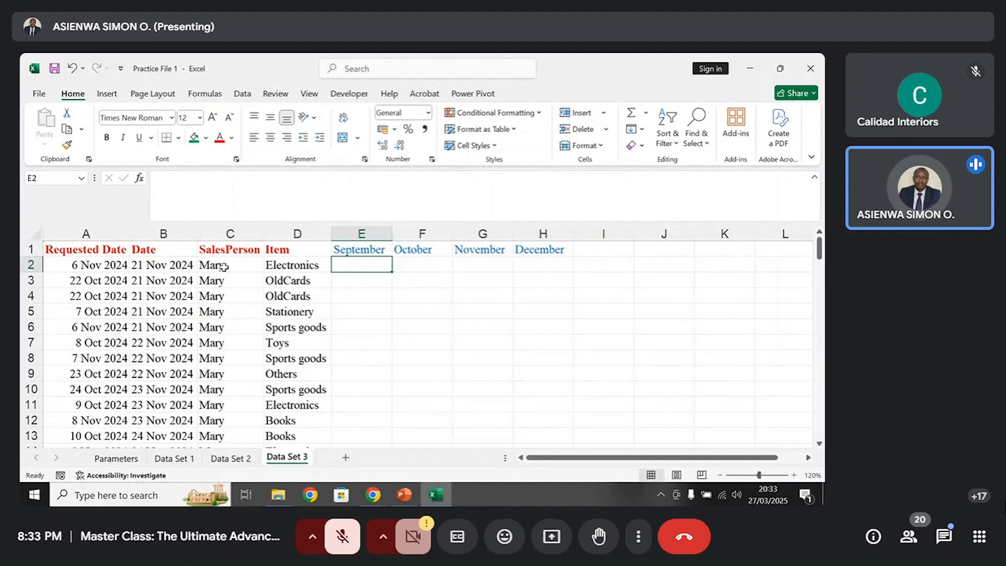
click(411, 266)
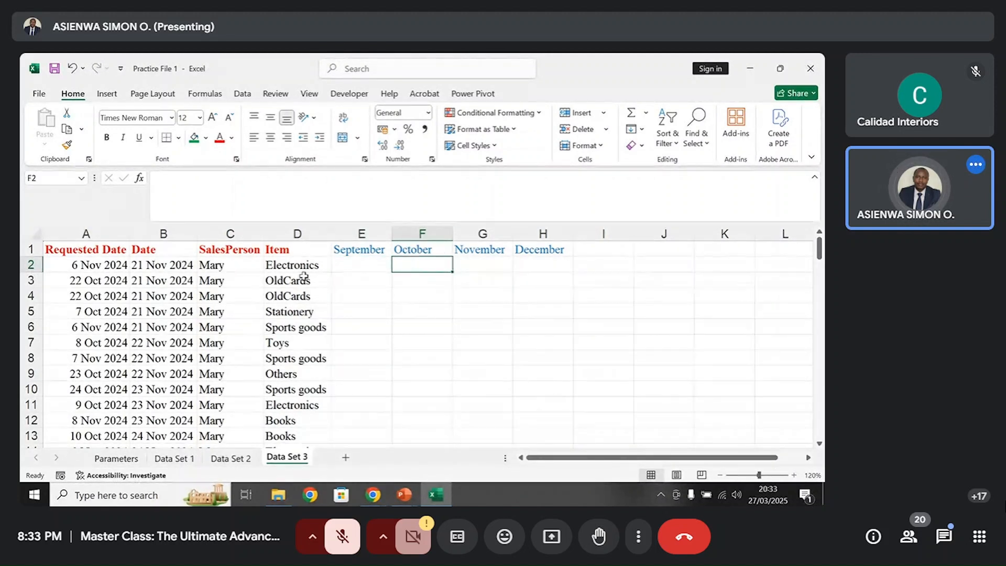
click(457, 266)
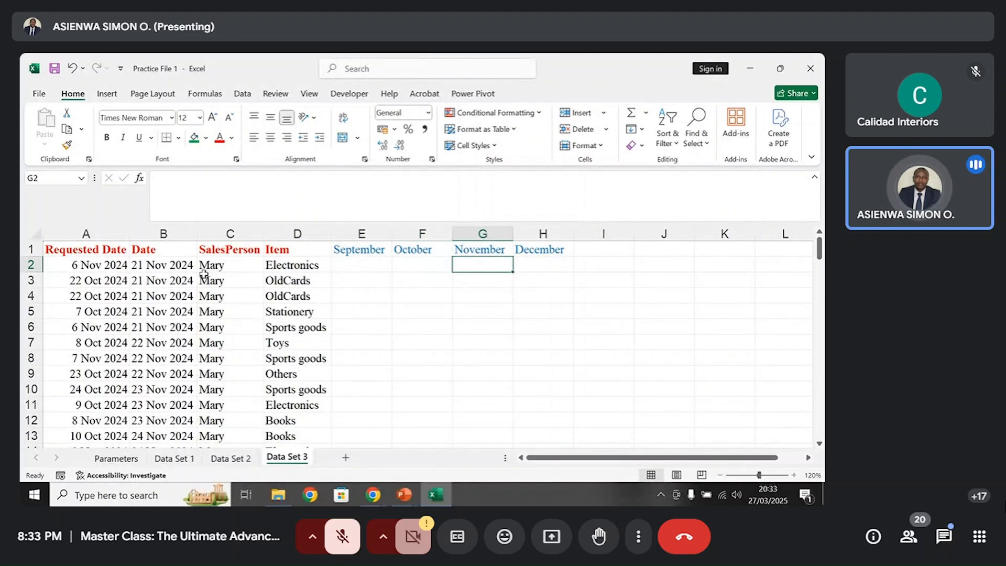
click(543, 267)
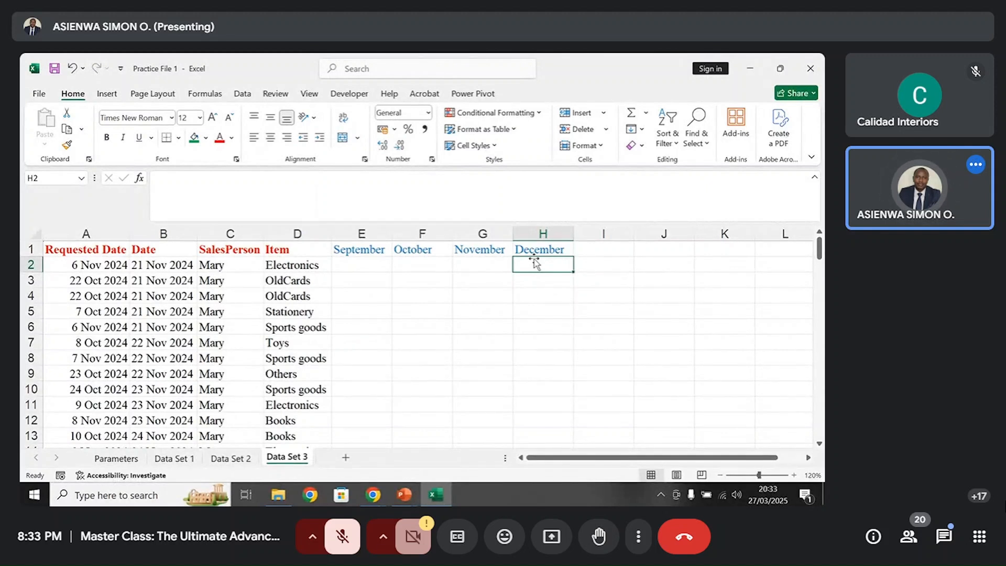
click(110, 267)
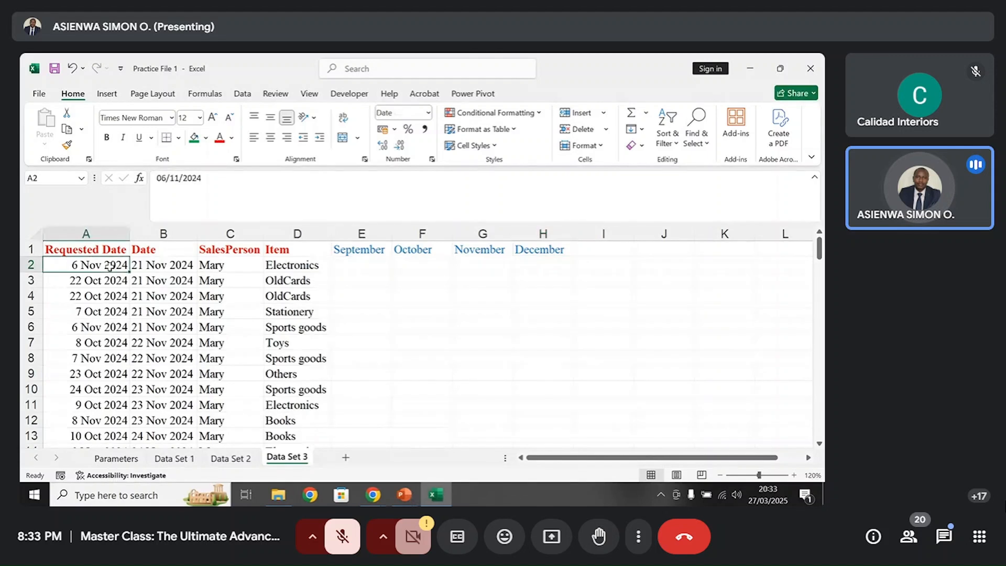
click(157, 264)
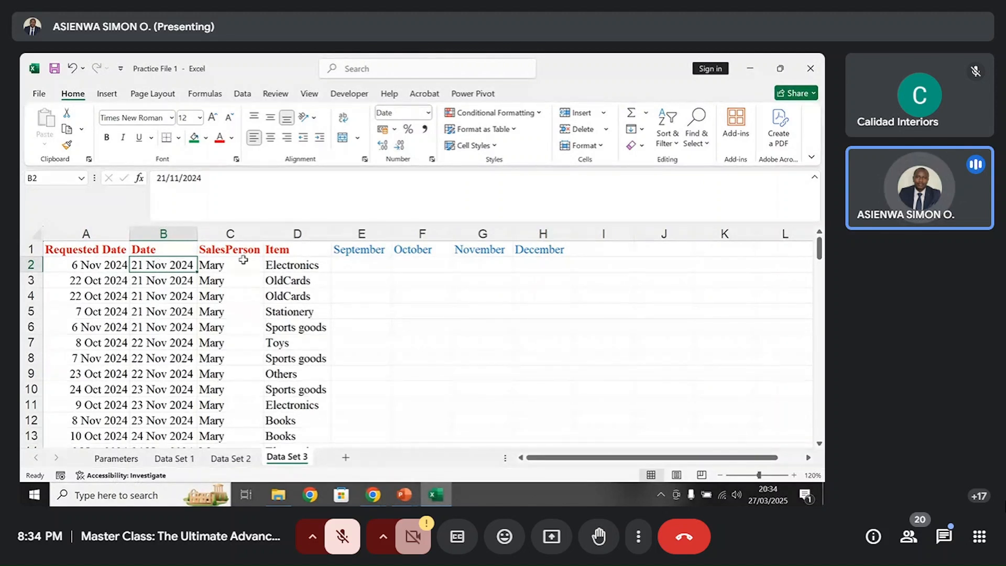
- Enter the sample status Request Pending in E2 under September and widen column E to fit it
click(364, 264)
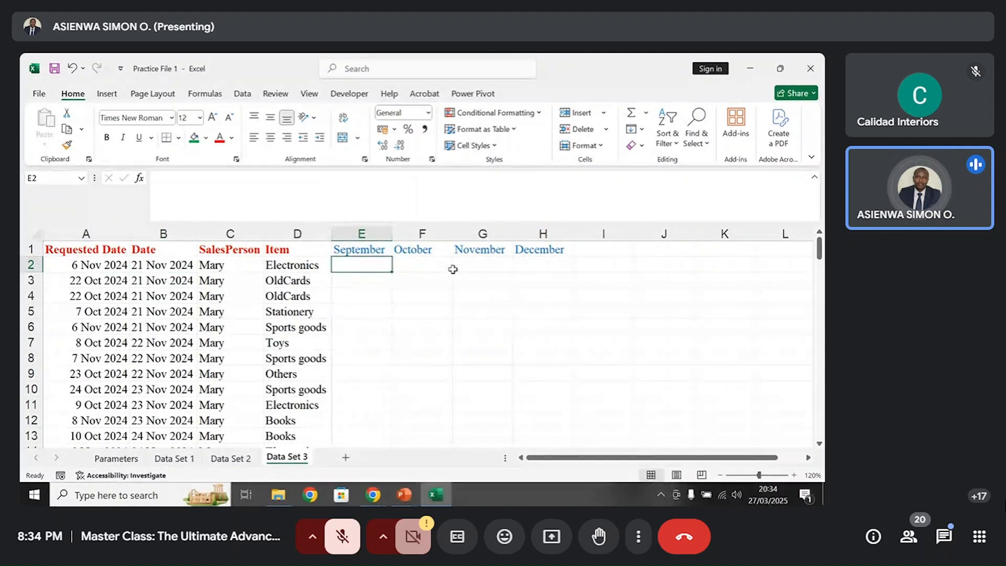
text(r)
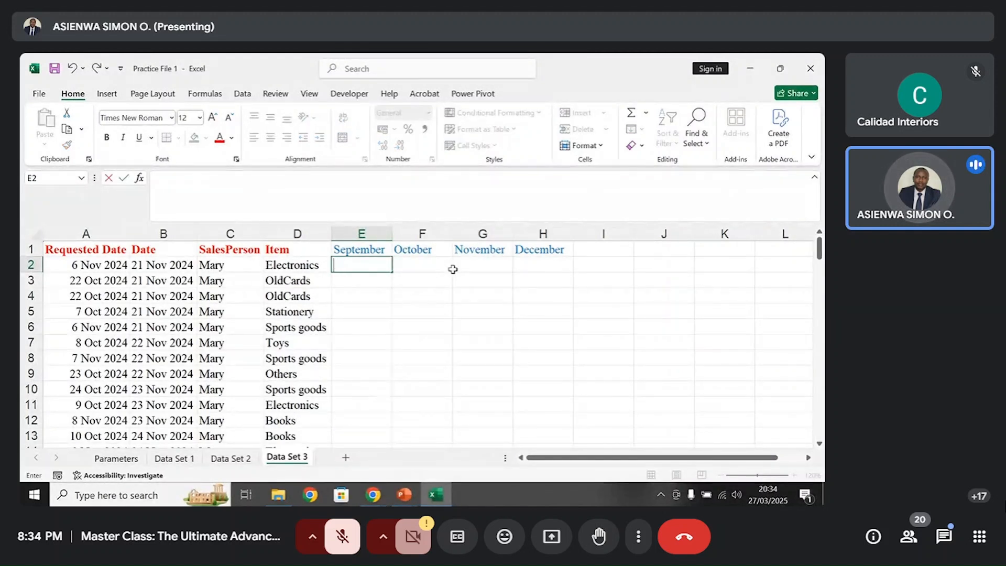
text(E)
key(BackSpace)
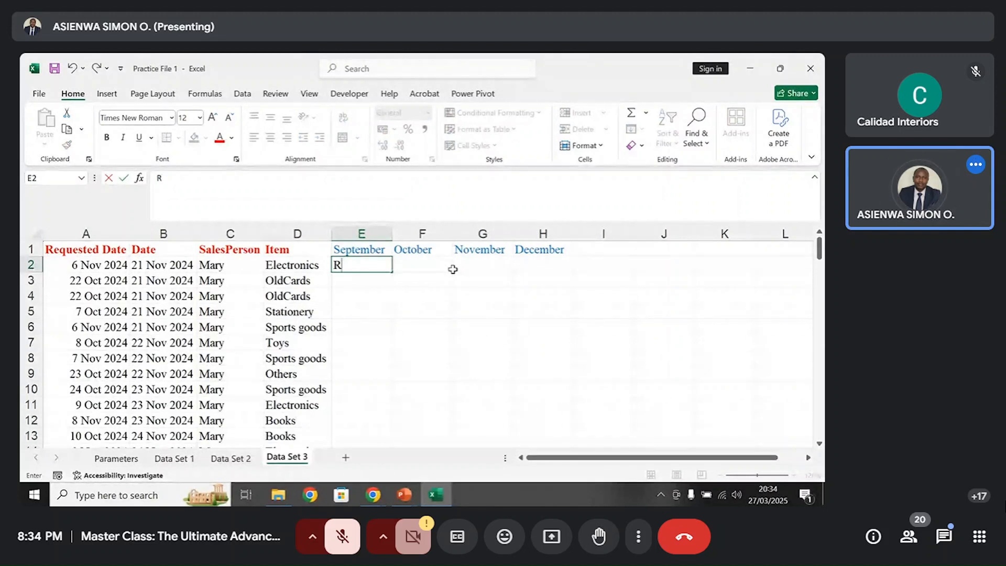
text(equest Pending)
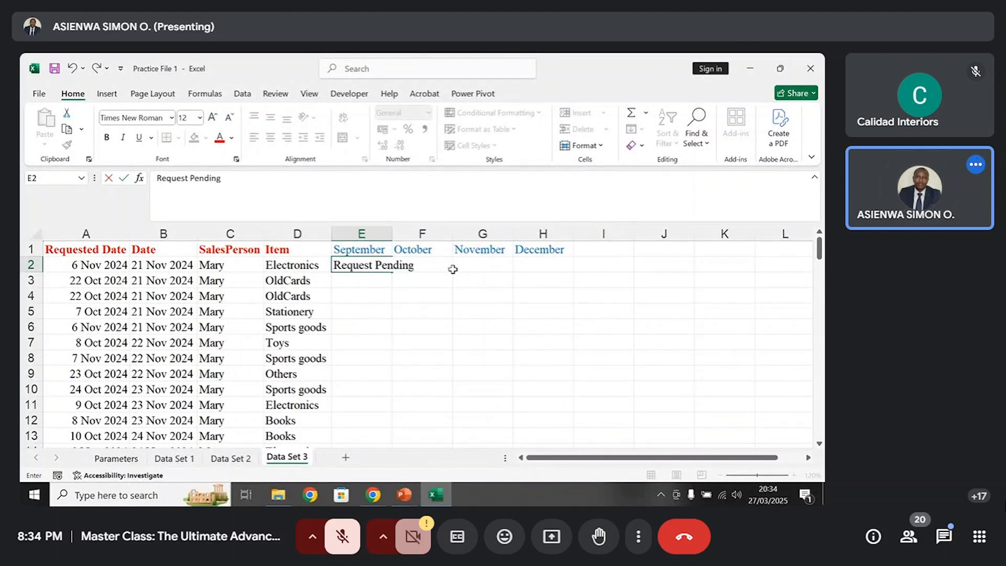
key(Return)
drag(393, 232, 419, 232)
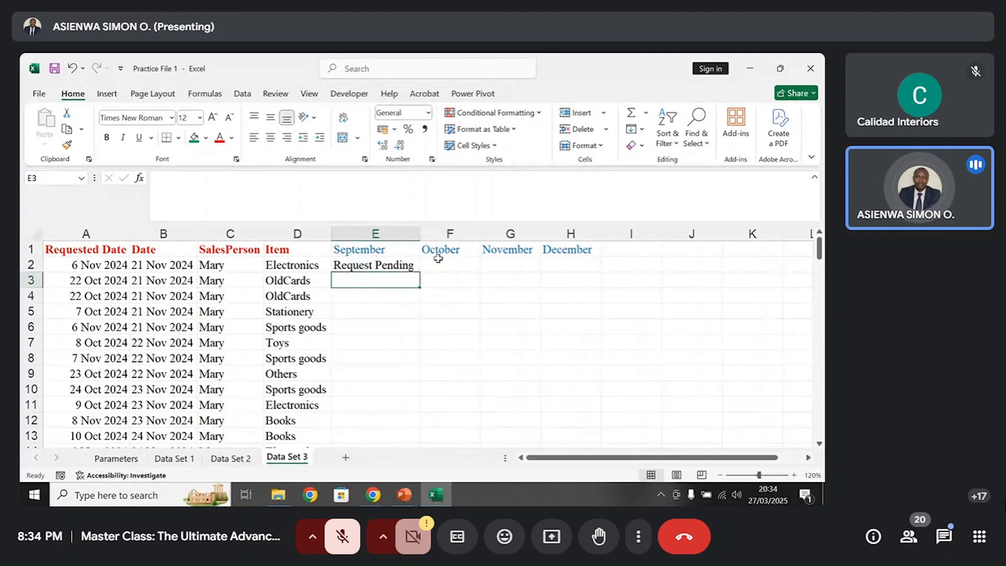
- Enter the sample status Request Utilized in F2 under October, fit column F to it, and select F2
click(442, 266)
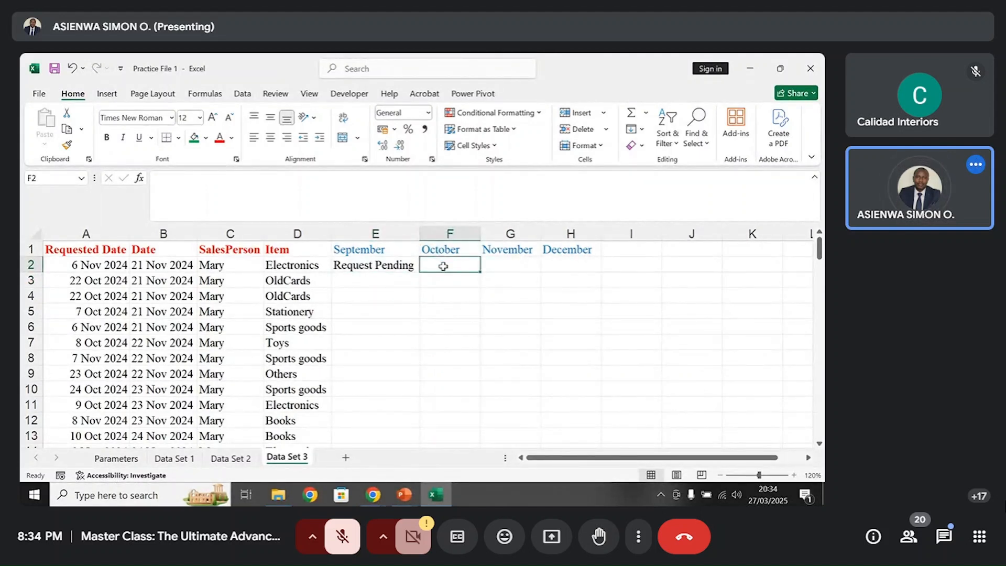
text(N)
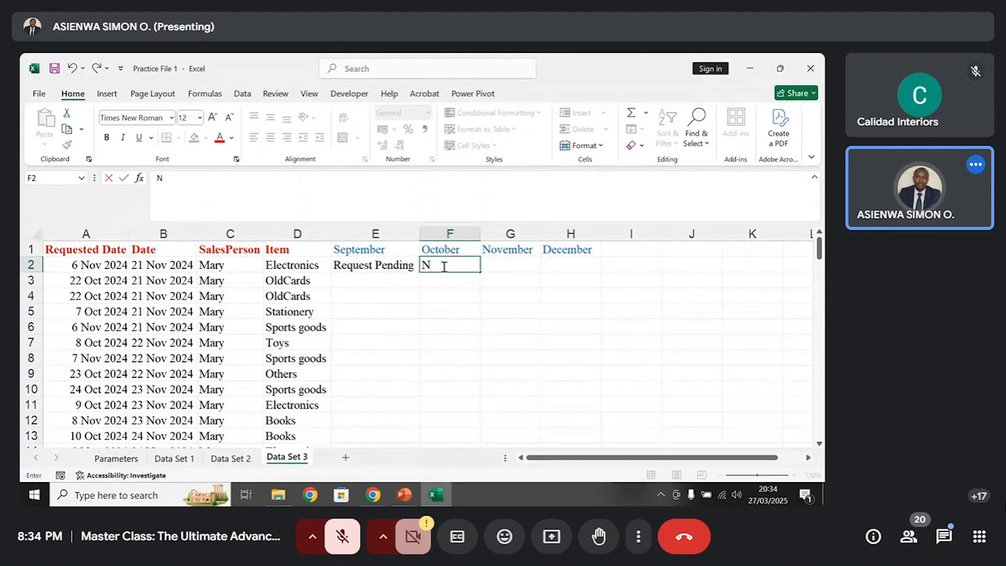
key(BackSpace)
text(Request)
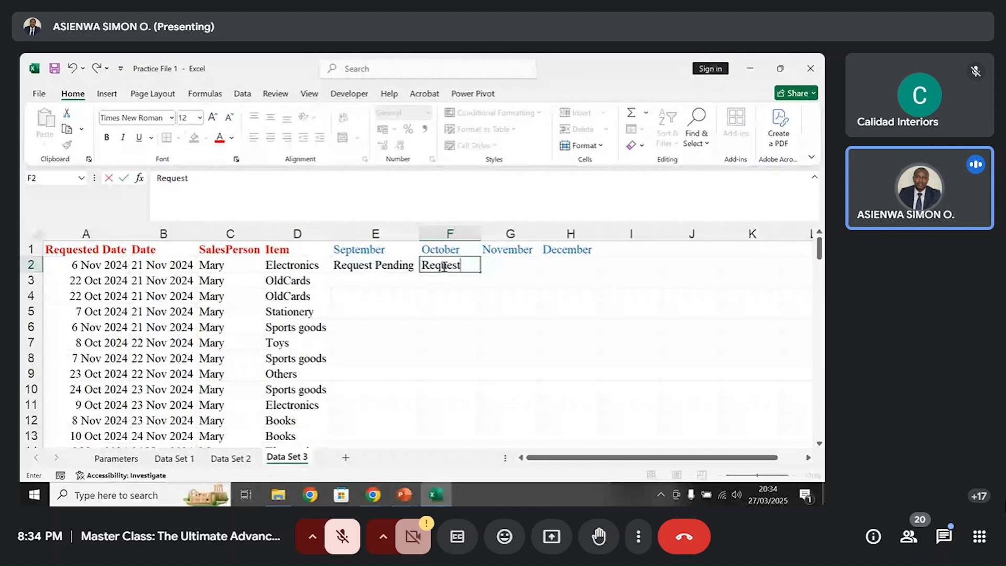
text( Utilized)
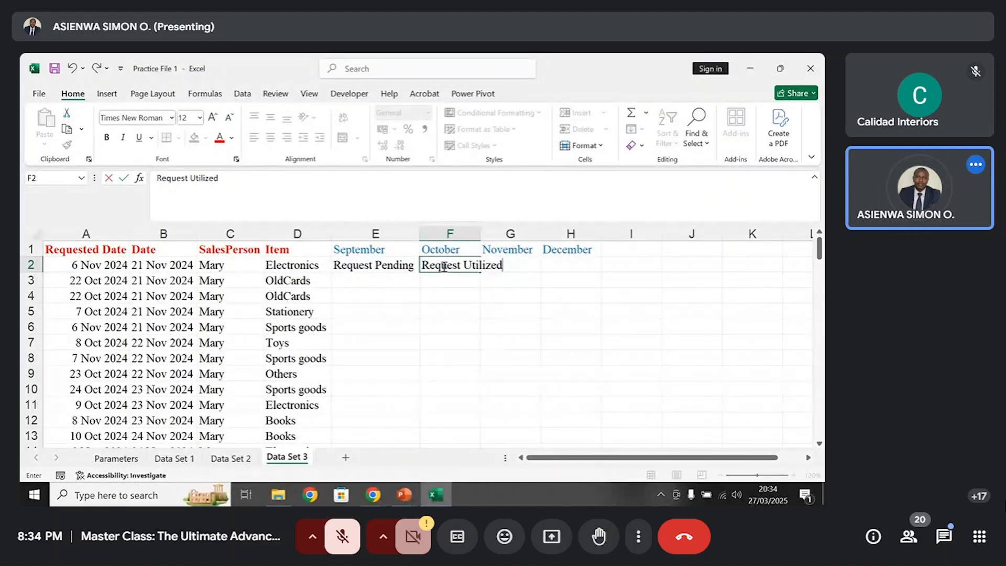
key(Return)
double_click(484, 230)
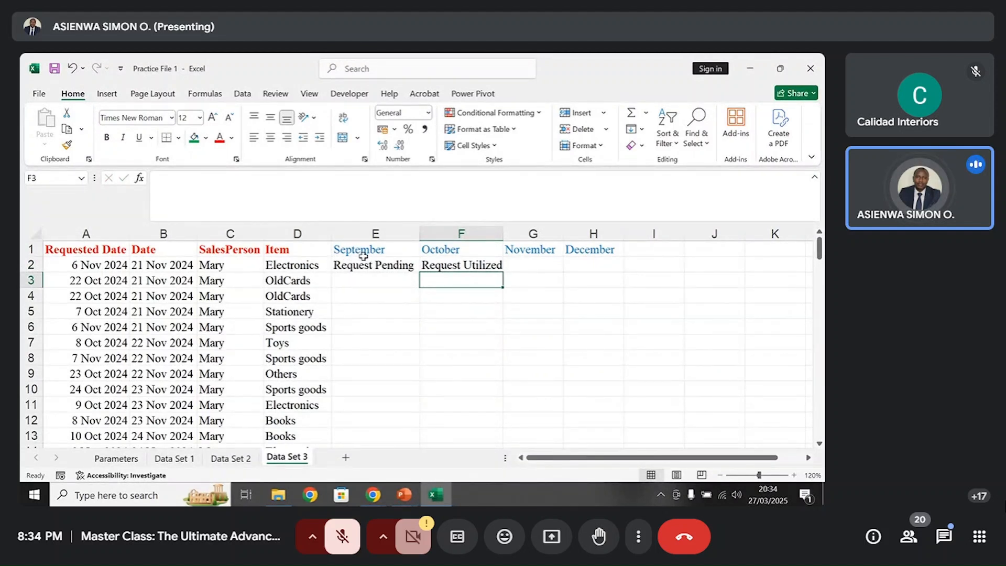
click(423, 263)
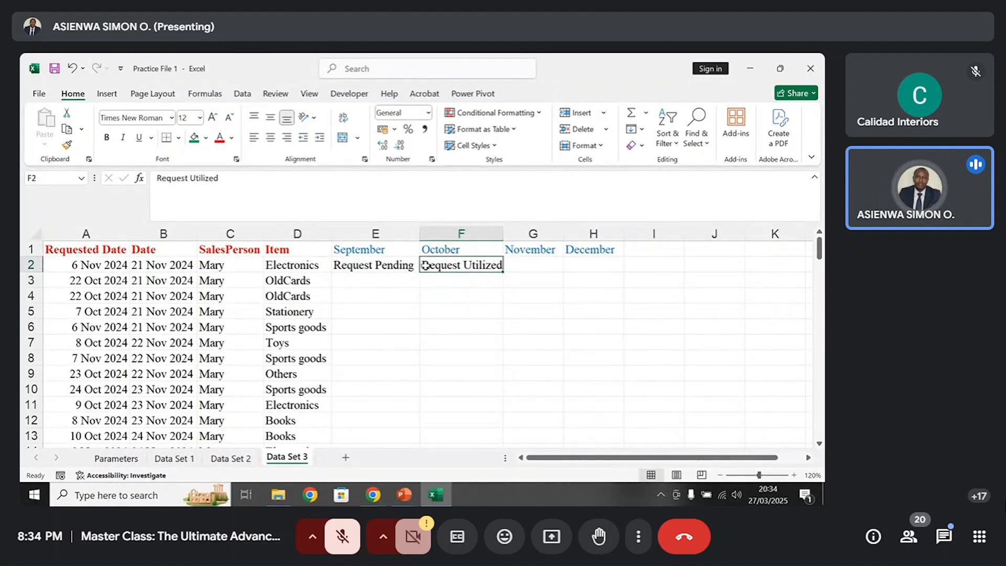
- Change the October entry in F2 to "No Request"
double_click(425, 264)
text(No)
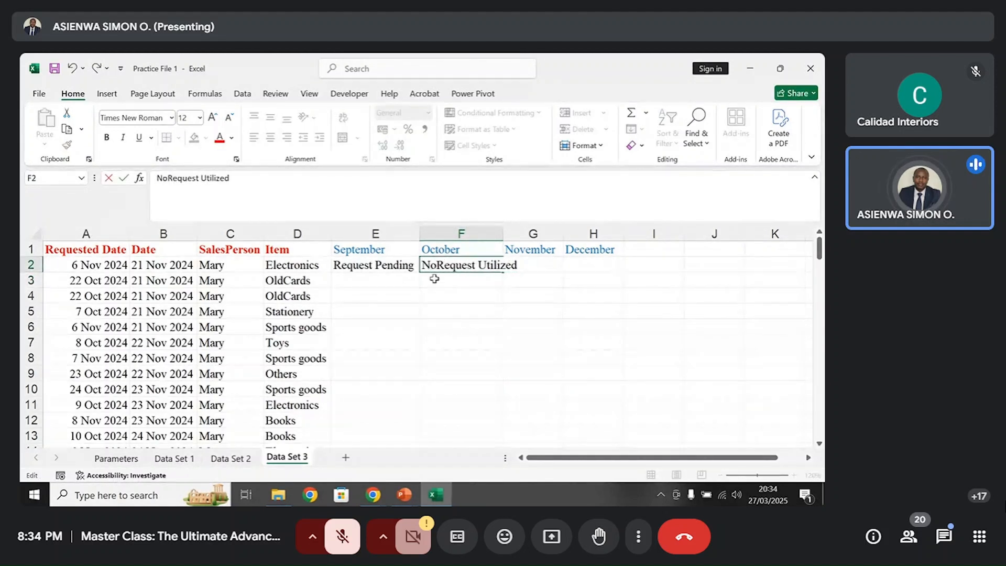
key(Delete)
key(Delete)
key(Delete)
key(Delete)
key(Delete)
key(Delete)
key(Delete)
key(Delete)
key(Delete)
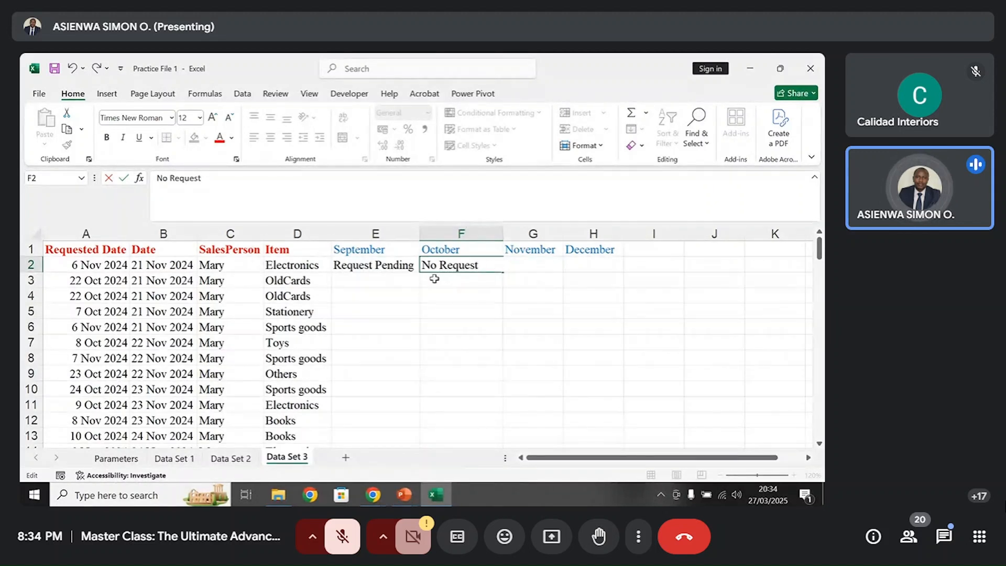
key(Return)
- Copy the "Request Pending" status from E2 into the November cell G2
click(375, 265)
key(ctrl+c)
click(526, 267)
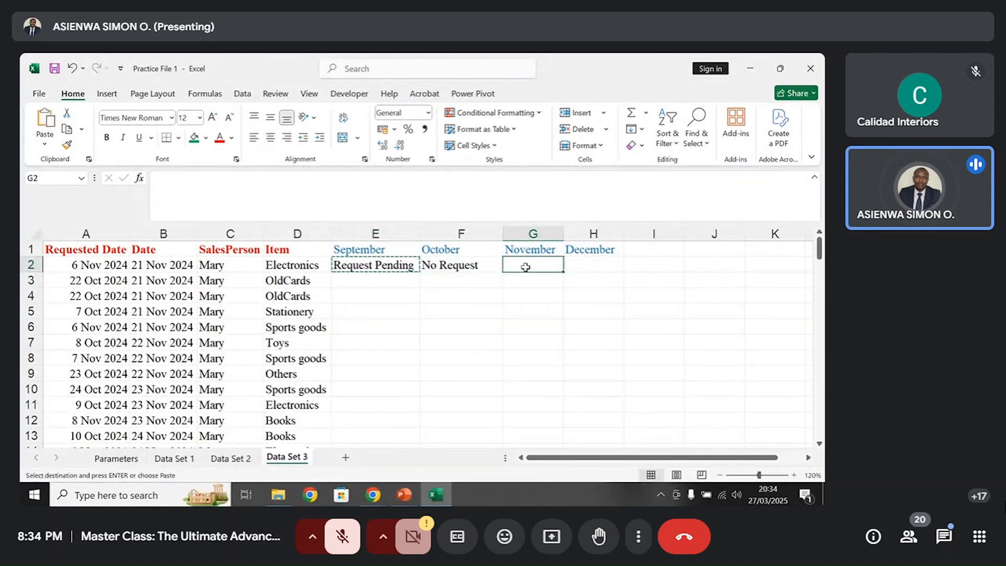
key(ctrl+v)
- Replace the September status in E2 with a copy of "No Request" from F2
click(390, 264)
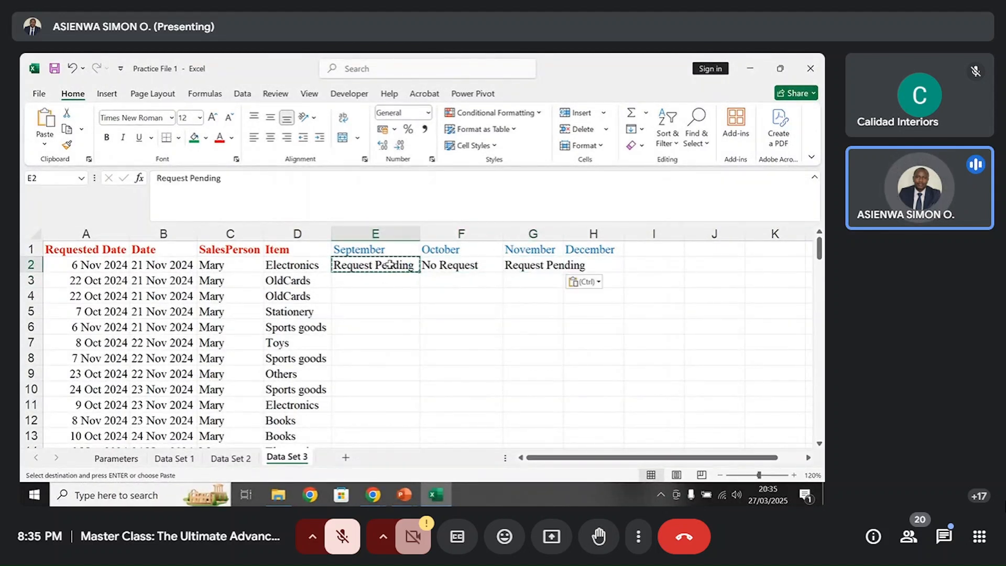
key(Escape)
text(n)
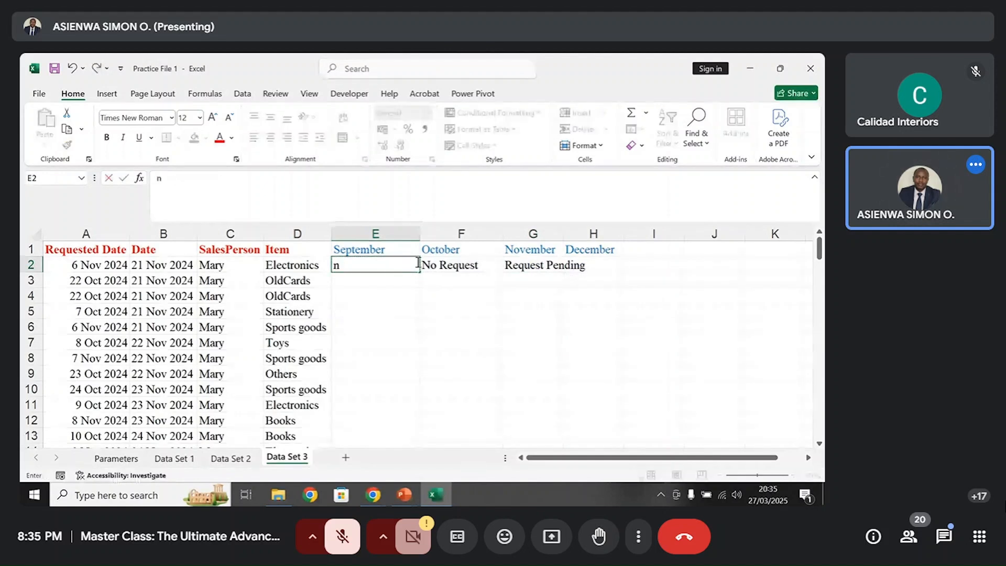
click(447, 265)
key(ctrl+c)
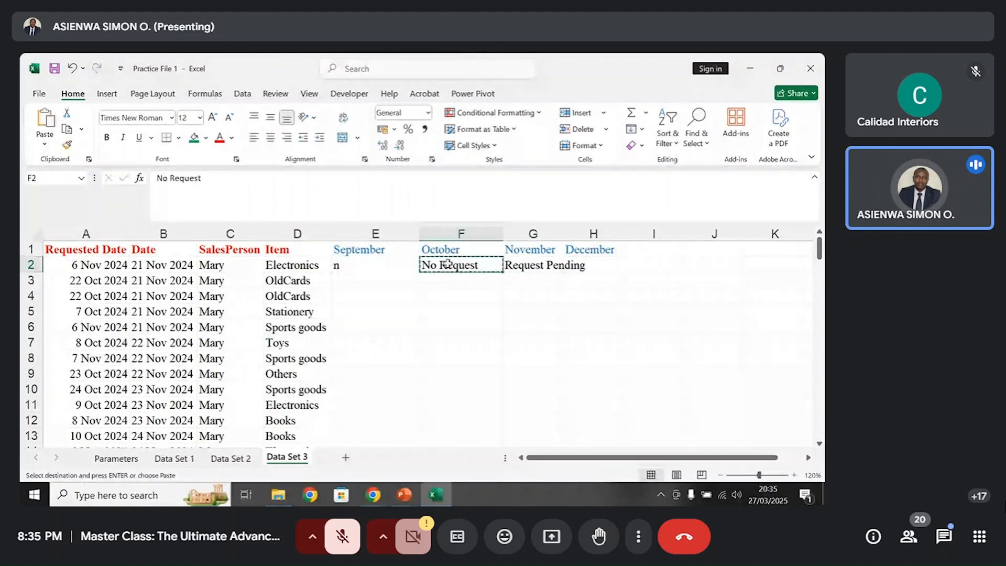
key(Left)
key(ctrl+v)
- Widen column G to fit its text and copy "No Request" from F2 into the December cell H2
click(598, 265)
drag(563, 232, 599, 233)
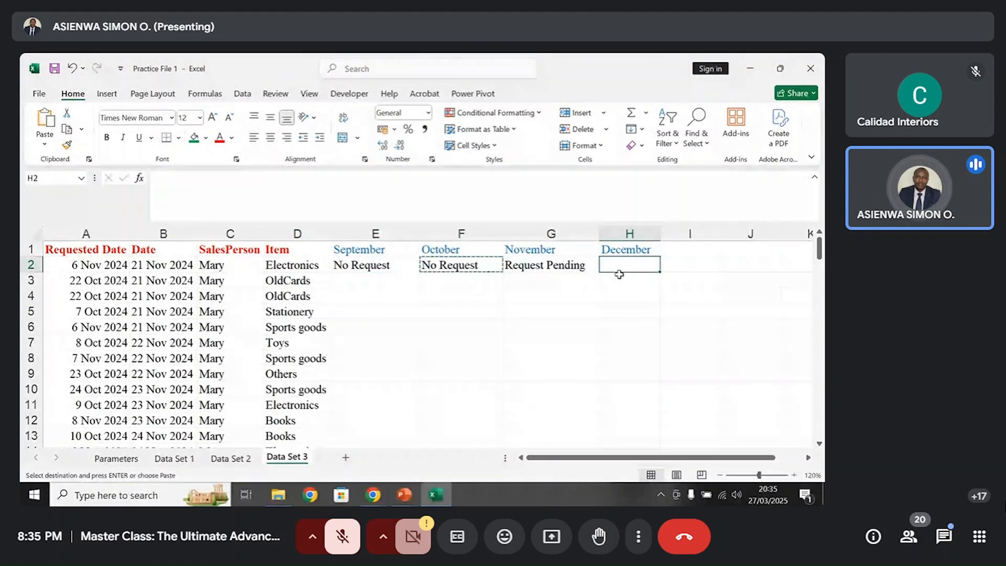
click(454, 267)
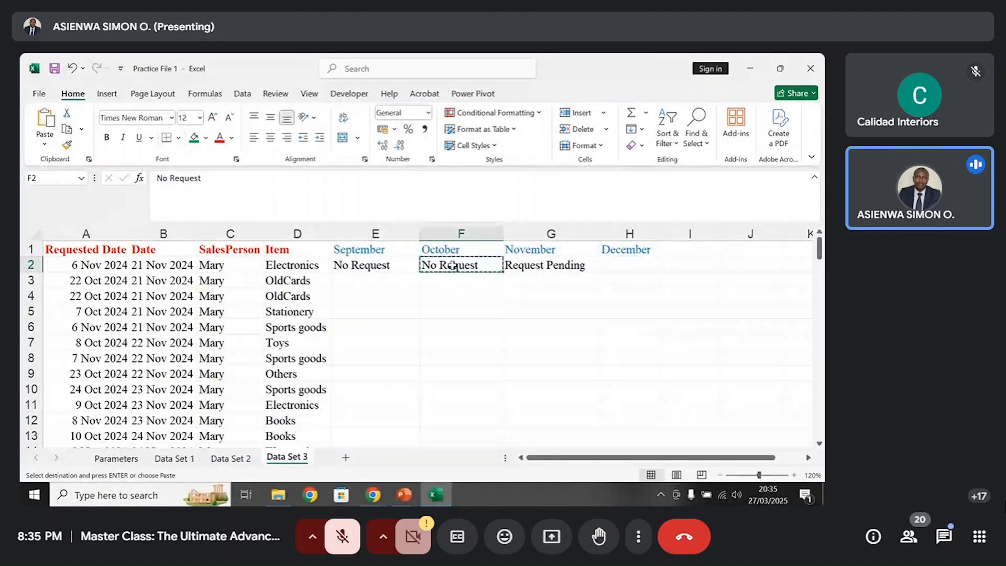
click(626, 266)
key(ctrl+v)
click(638, 281)
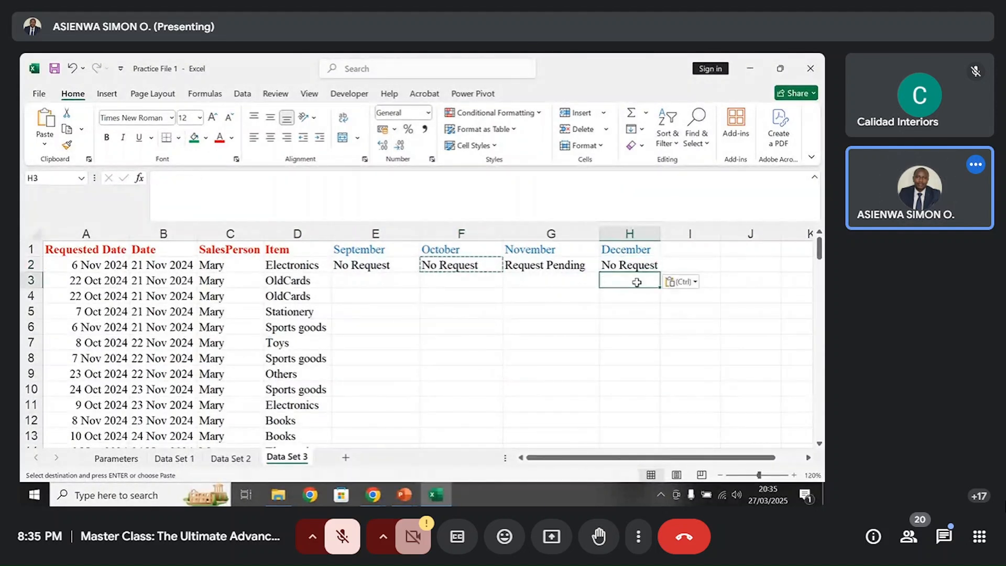
key(Escape)
click(624, 295)
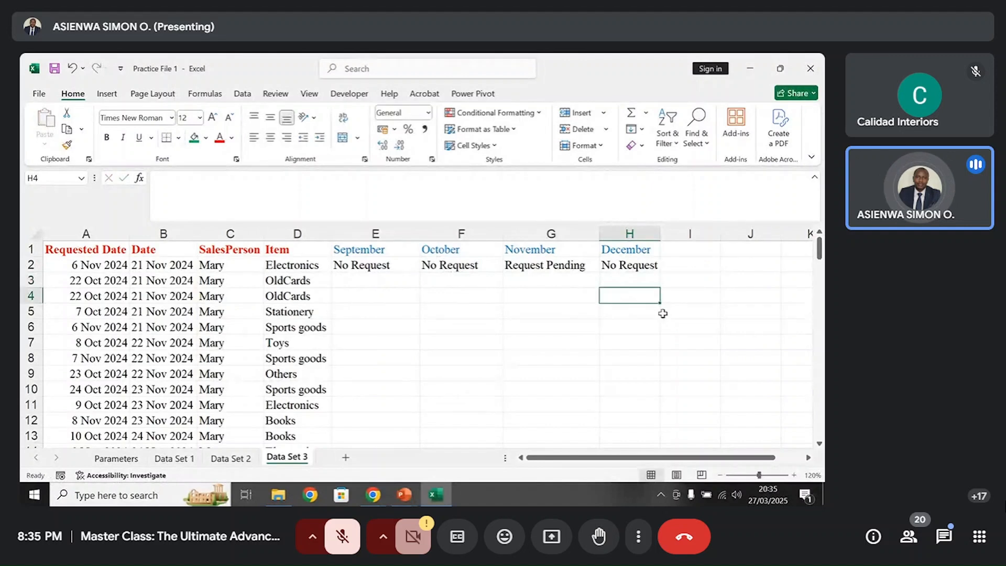
- Examine the requested date and date in row 2 against the status under each month from September to December
drag(74, 265, 157, 266)
click(99, 264)
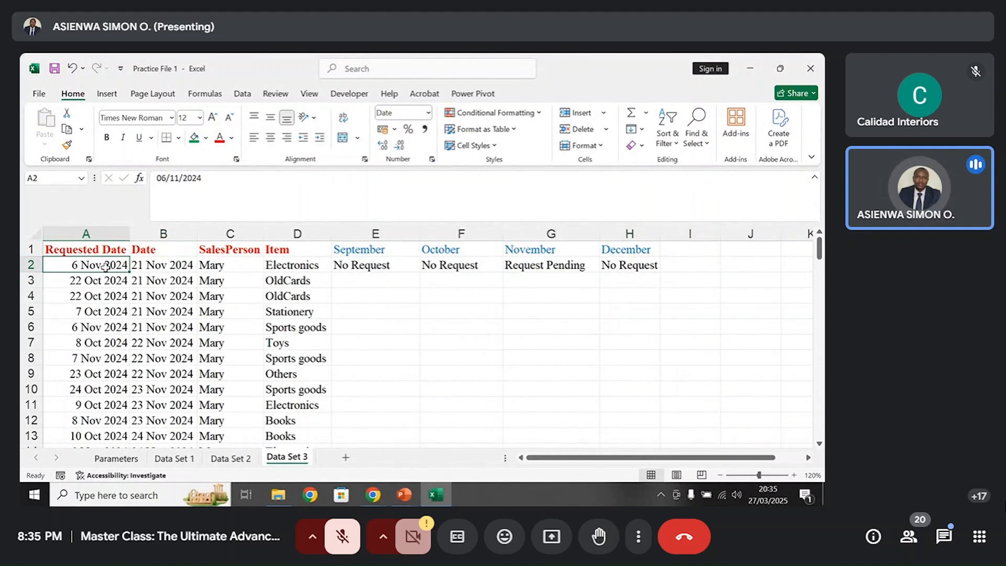
click(157, 265)
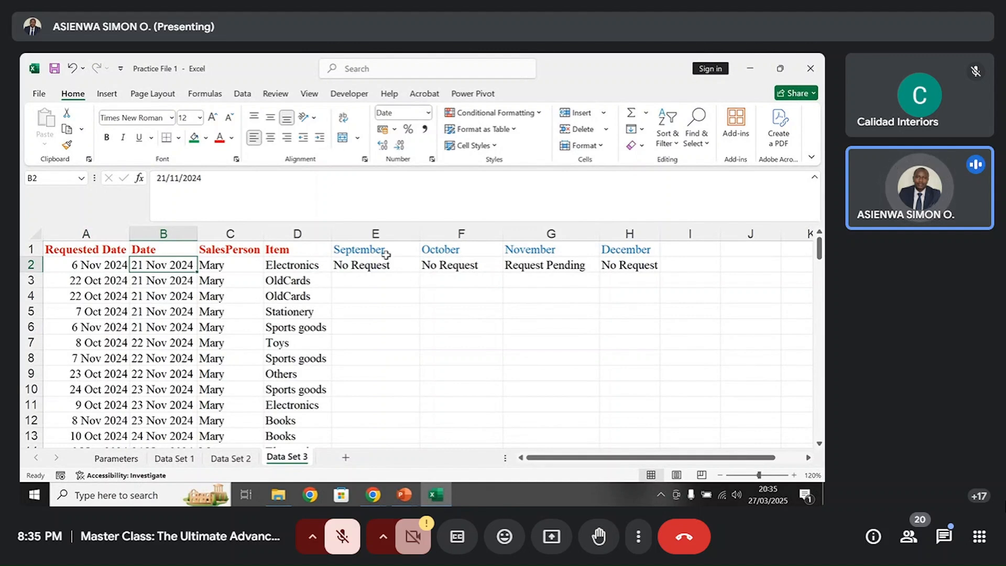
click(364, 251)
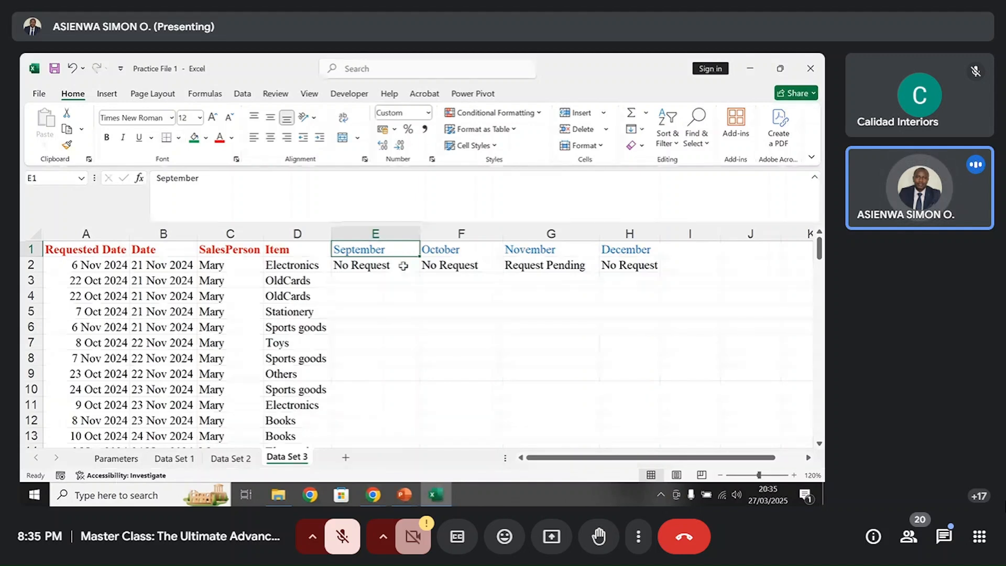
click(403, 265)
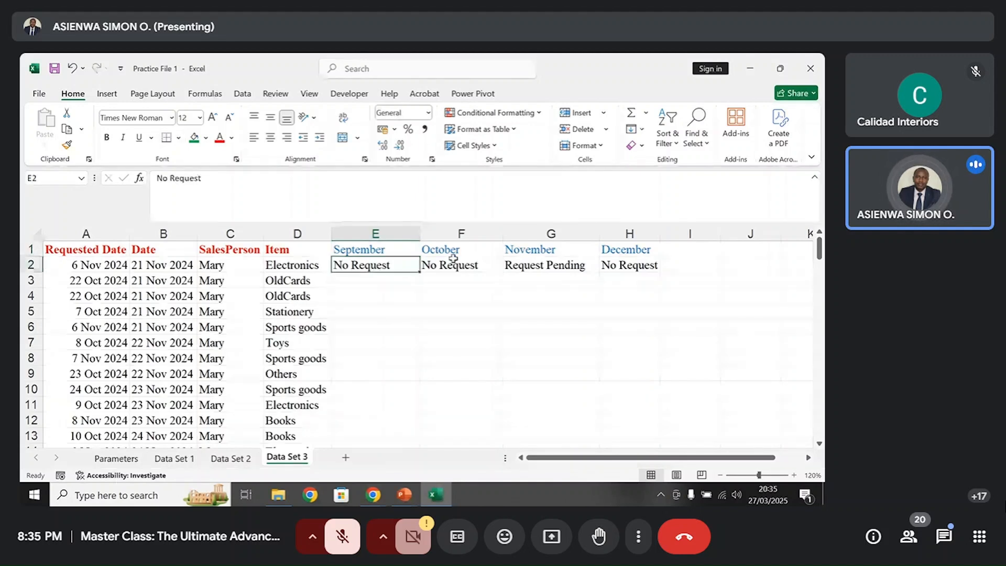
click(453, 255)
click(461, 268)
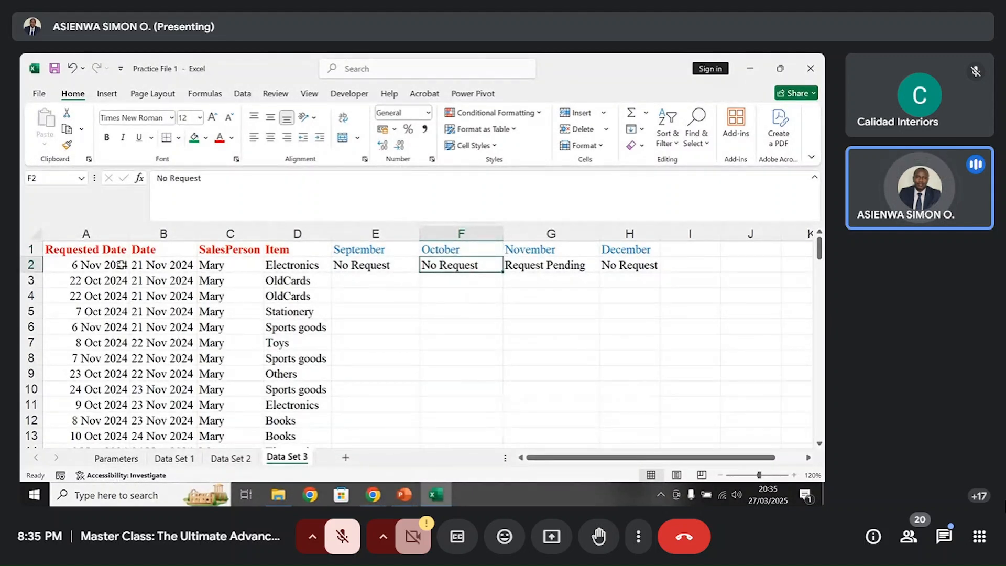
click(546, 267)
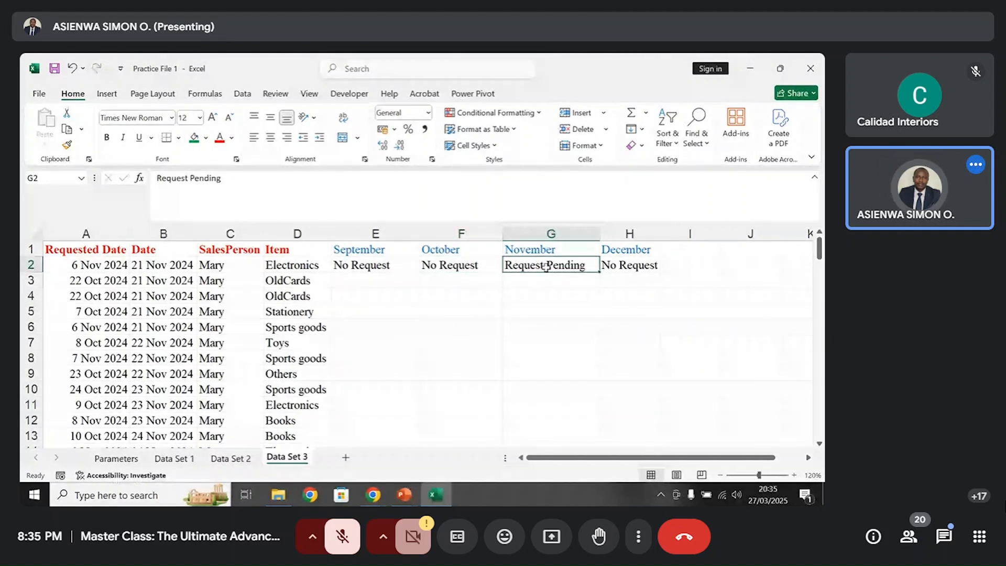
drag(97, 270, 153, 274)
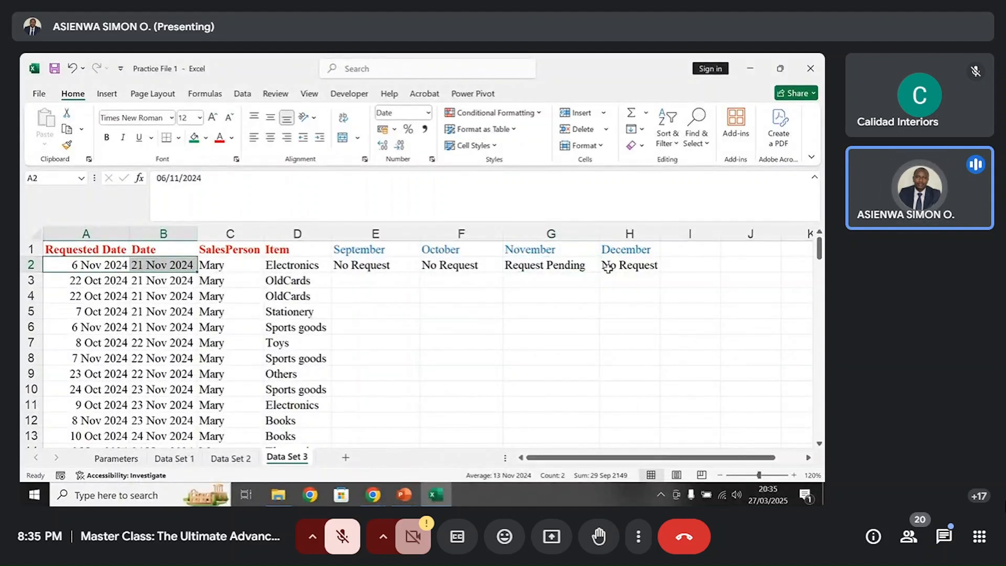
click(628, 266)
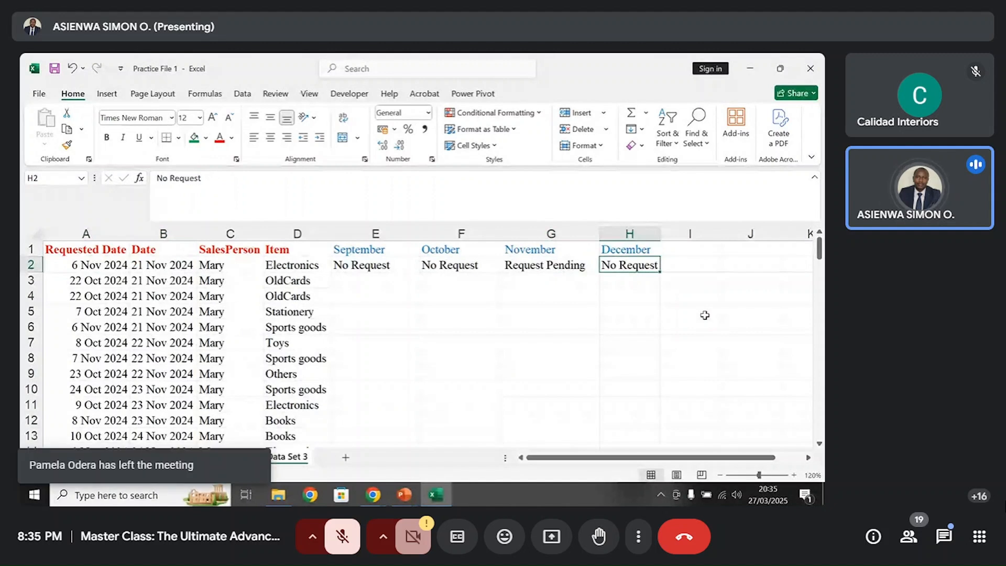
click(406, 262)
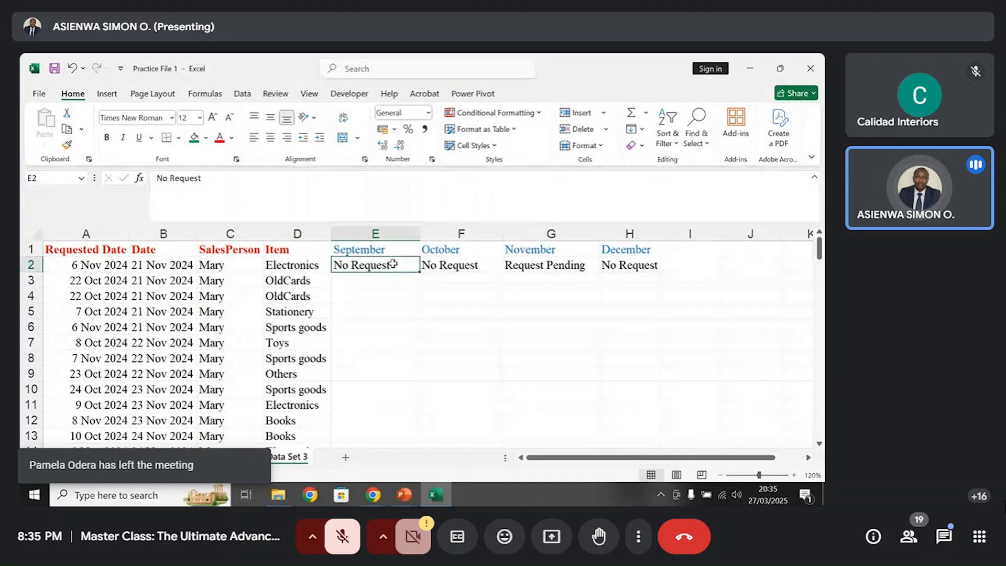
mouse_move(419, 272)
mouse_down()
mouse_move(418, 350)
mouse_move(601, 385)
mouse_move(404, 272)
mouse_up()
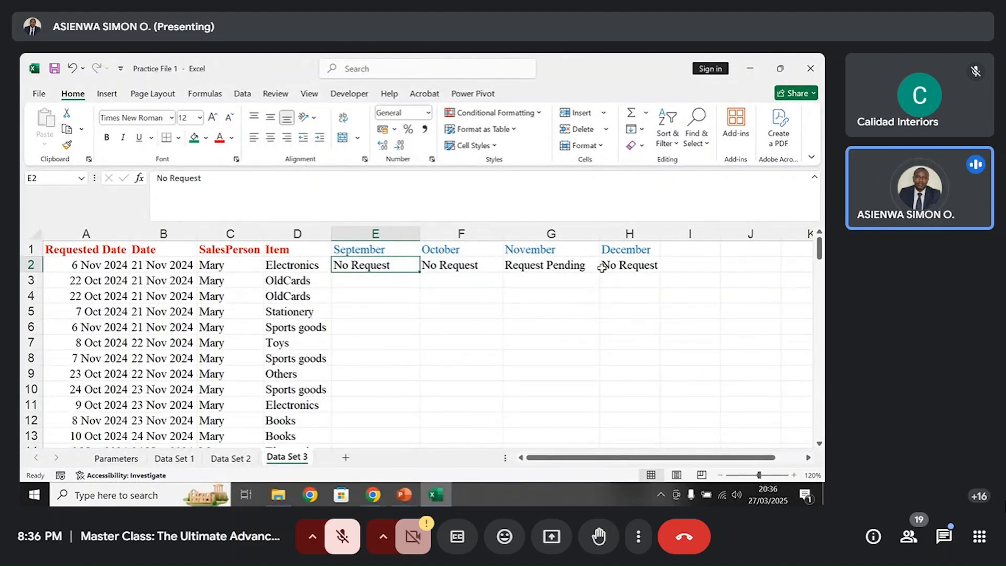
- Clear the sample statuses for October to December in F2:H2
drag(518, 265, 483, 264)
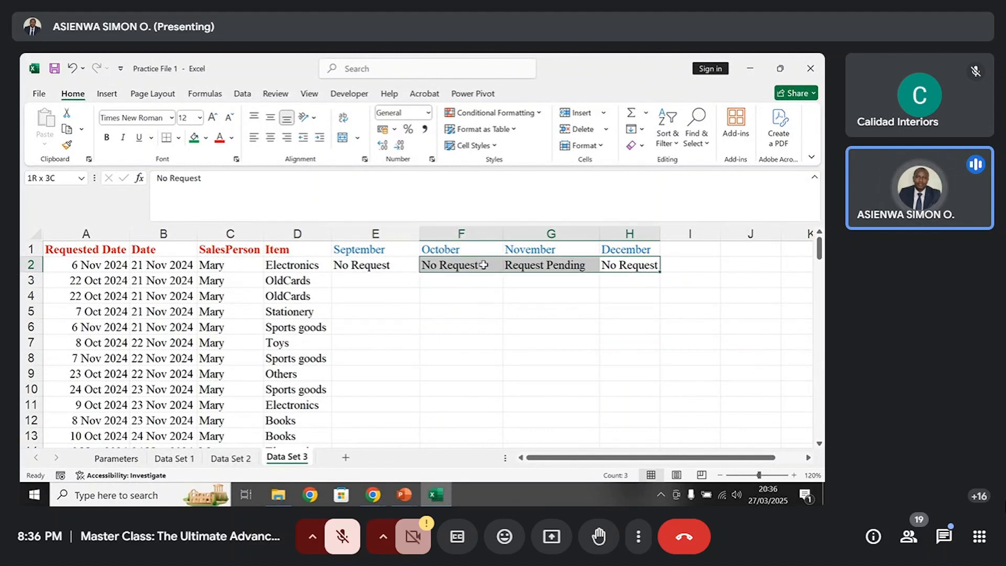
key(Delete)
click(483, 264)
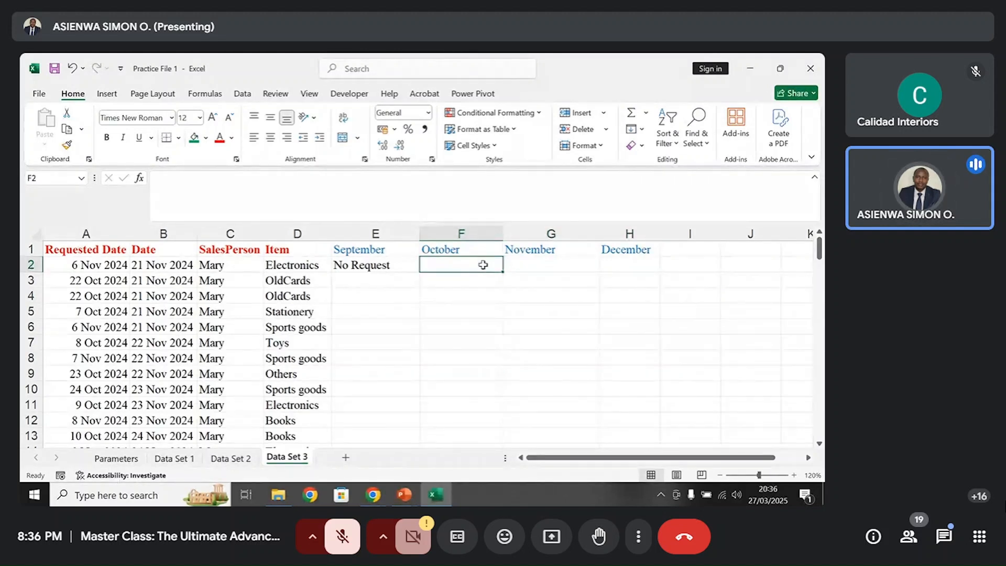
- Start an IF formula in E2 that tests whether the September header is on or after the requested date: =IF(E1>=A2
key(Left)
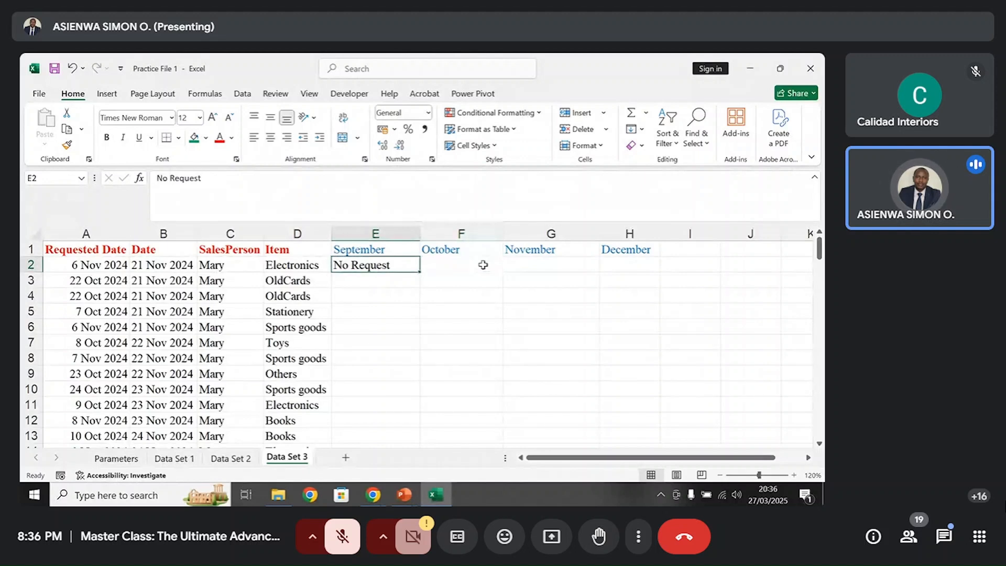
text(=if)
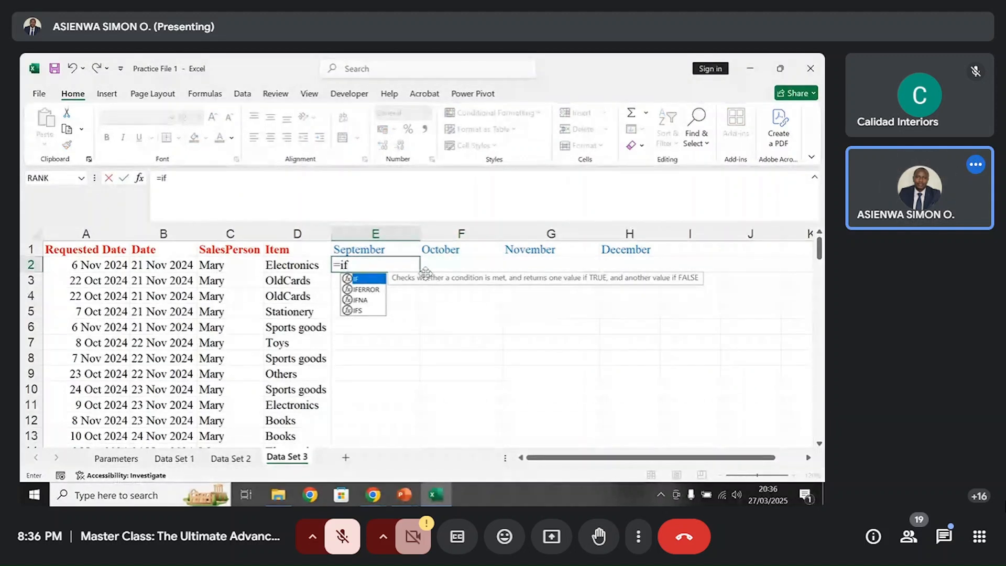
double_click(376, 281)
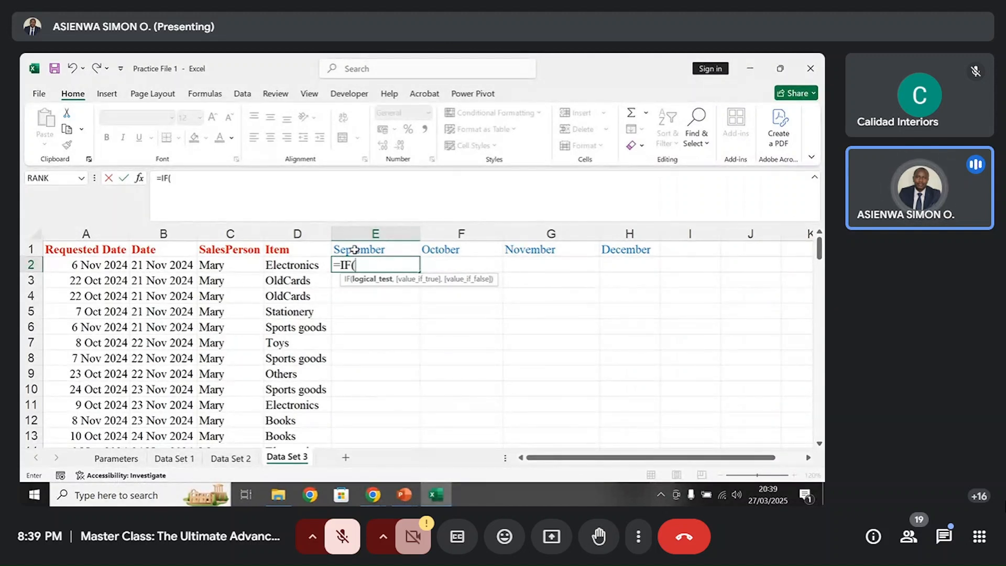
click(355, 250)
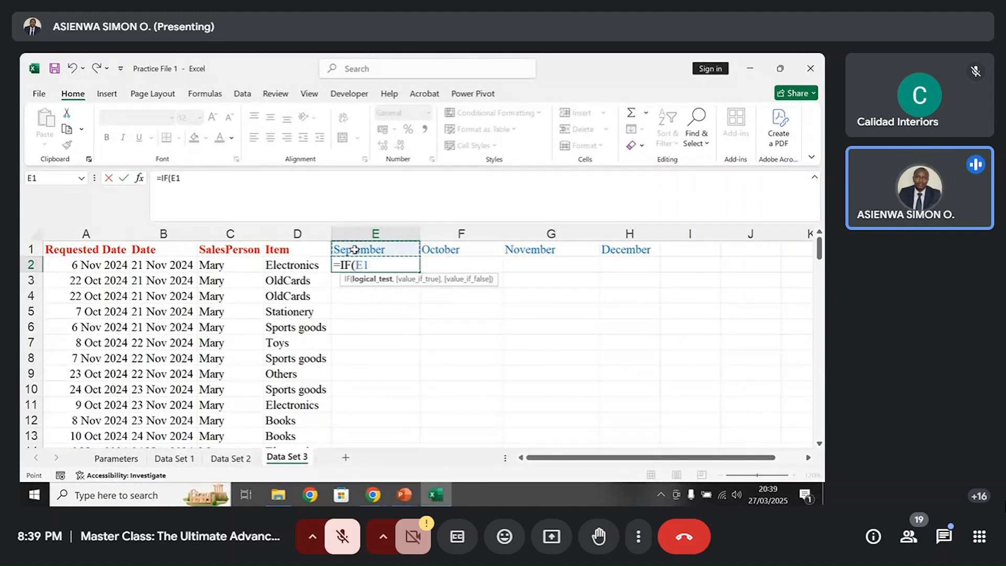
text(>)
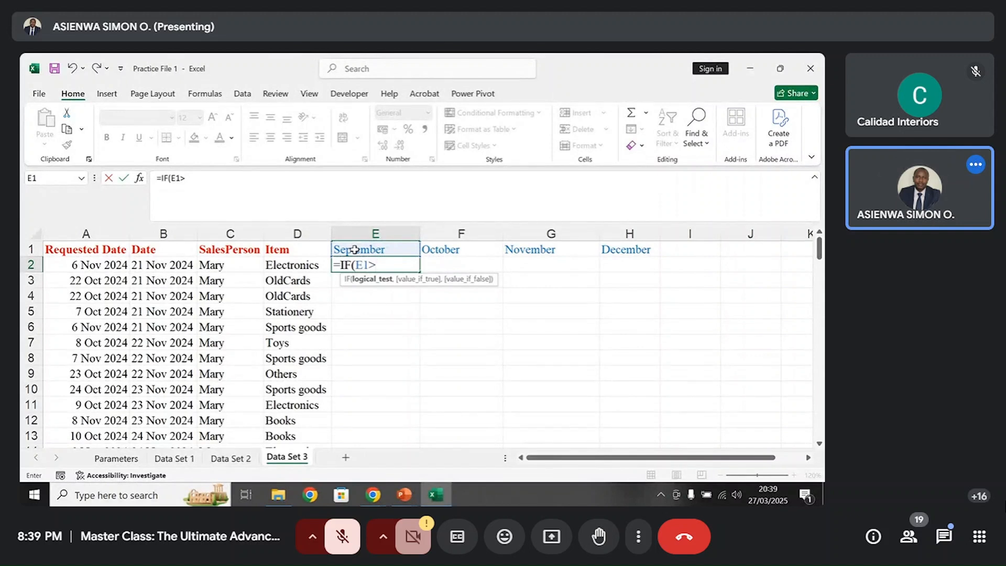
text(=)
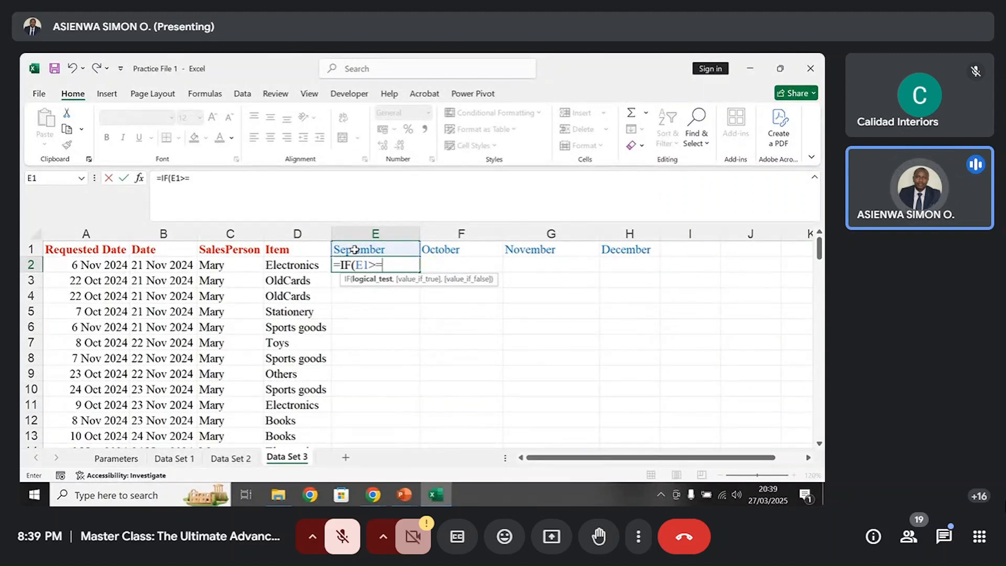
click(107, 264)
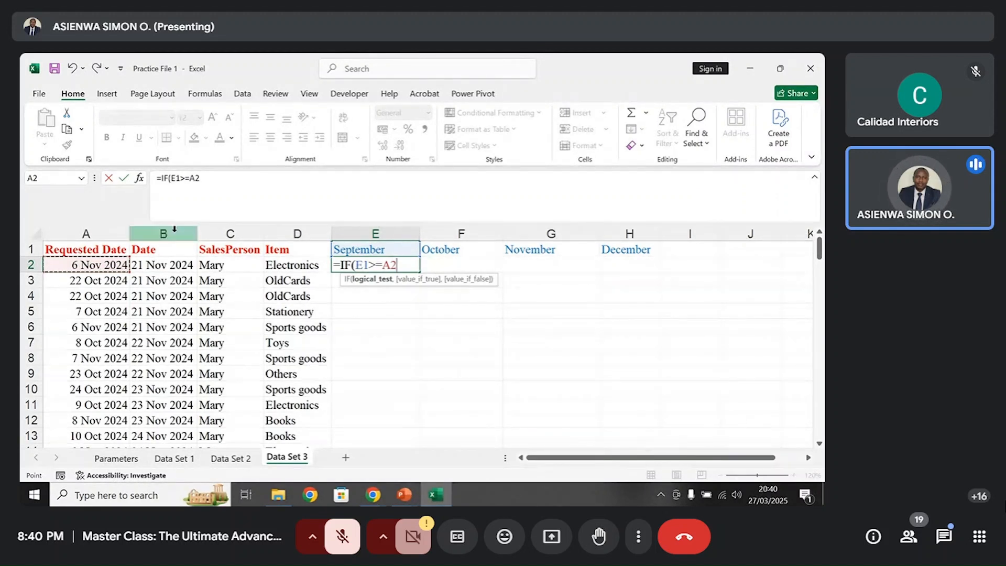
- Wrap the September comparison in E2 in an AND function, giving =IF(AND(E1>=A2
click(355, 265)
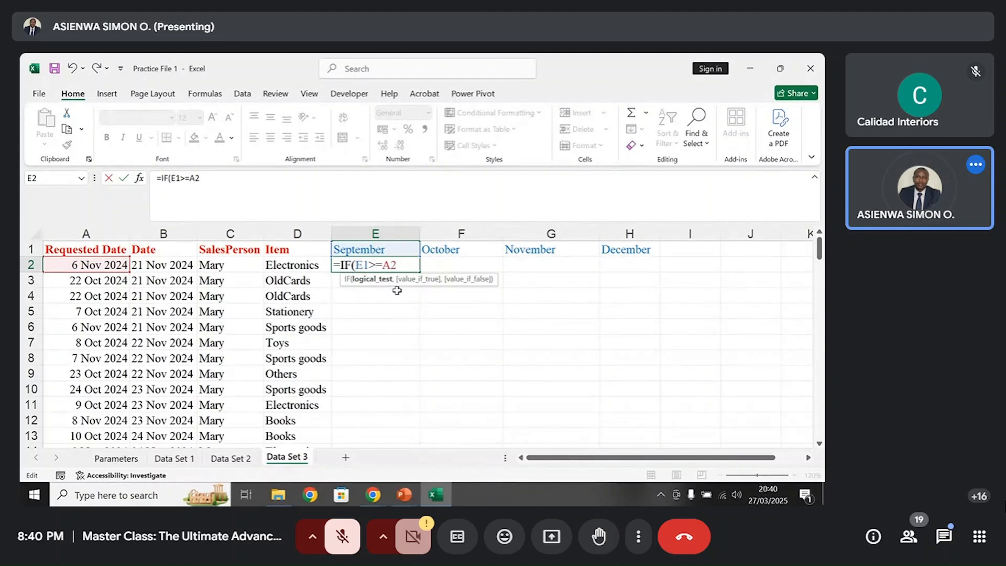
text(and)
key(BackSpace)
key(BackSpace)
key(BackSpace)
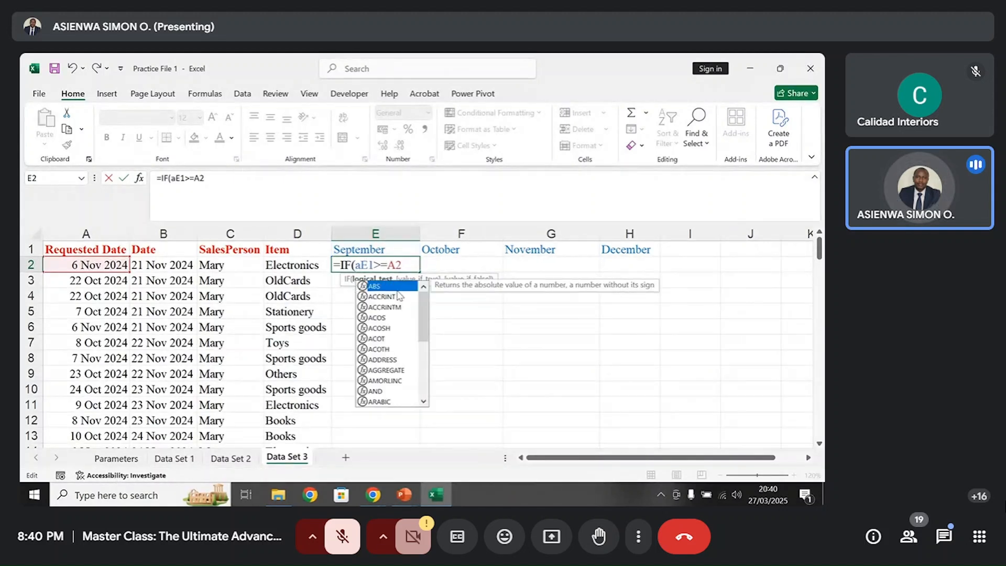
text(AND)
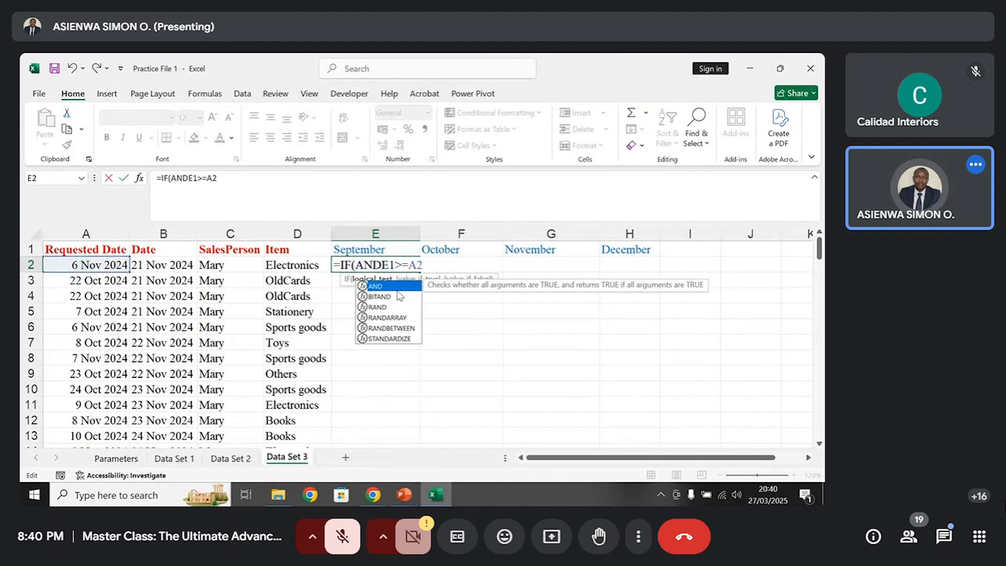
text(()
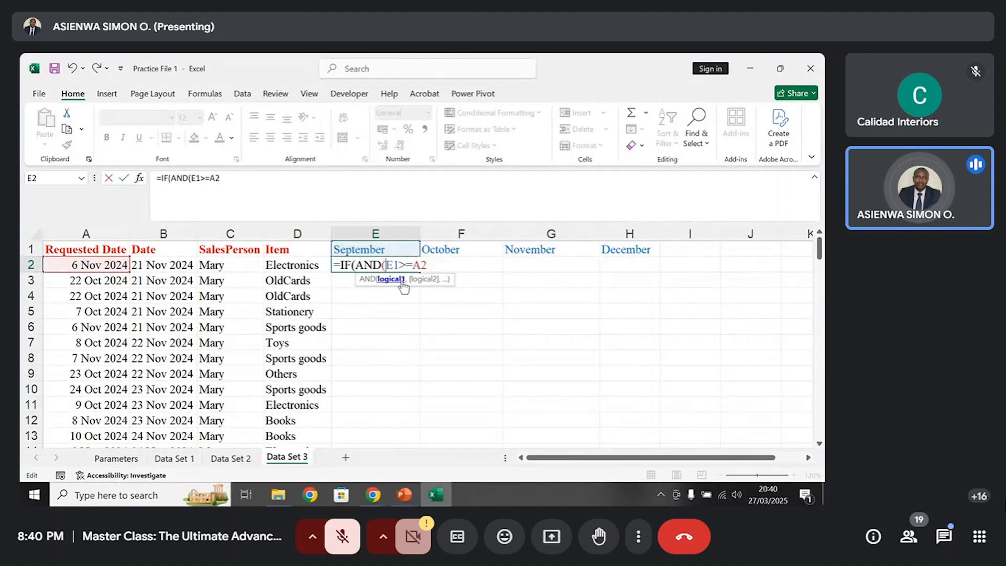
click(401, 280)
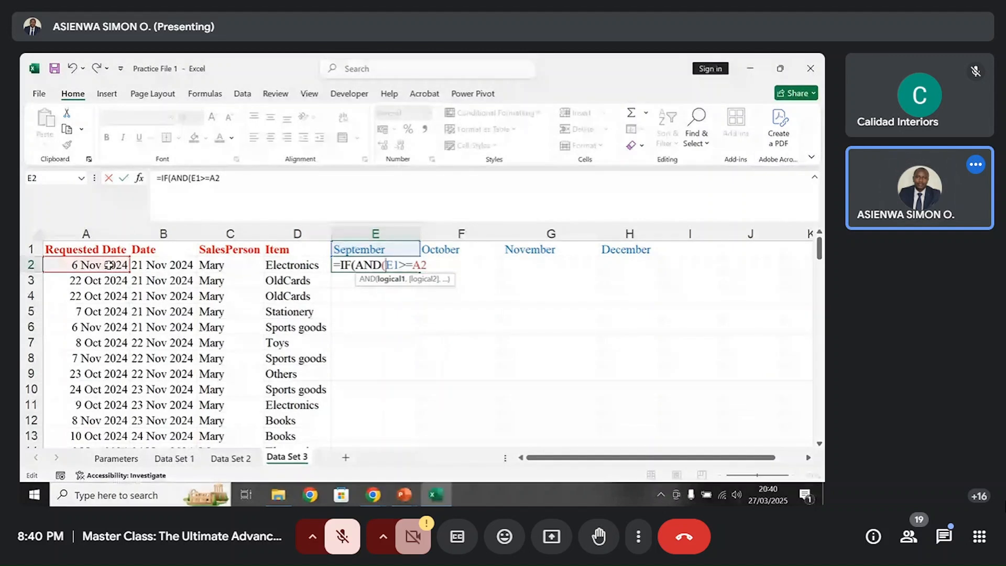
- Add a second AND condition, E1<=B2, to the E2 formula and close the AND as the IF's logical test
text(,)
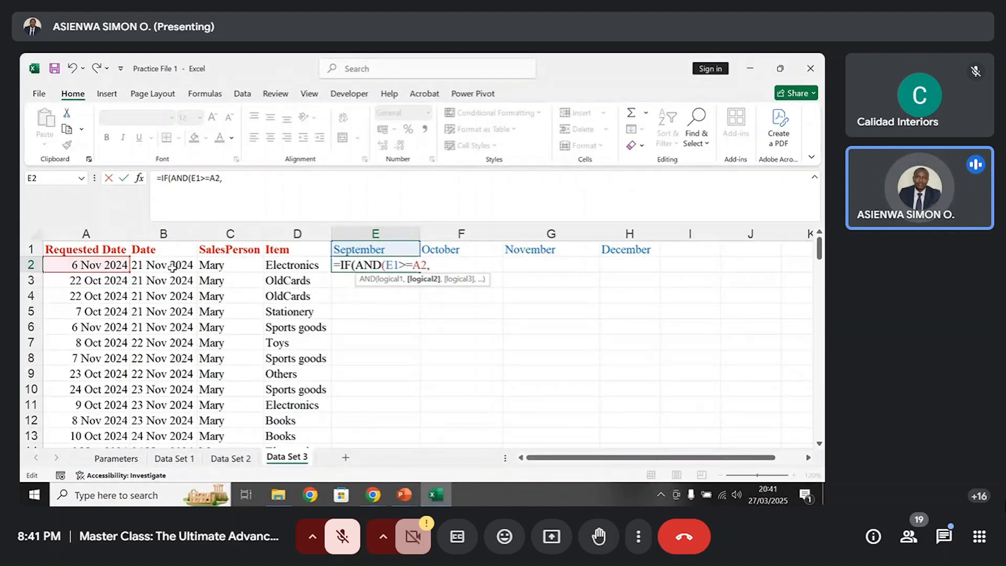
click(394, 250)
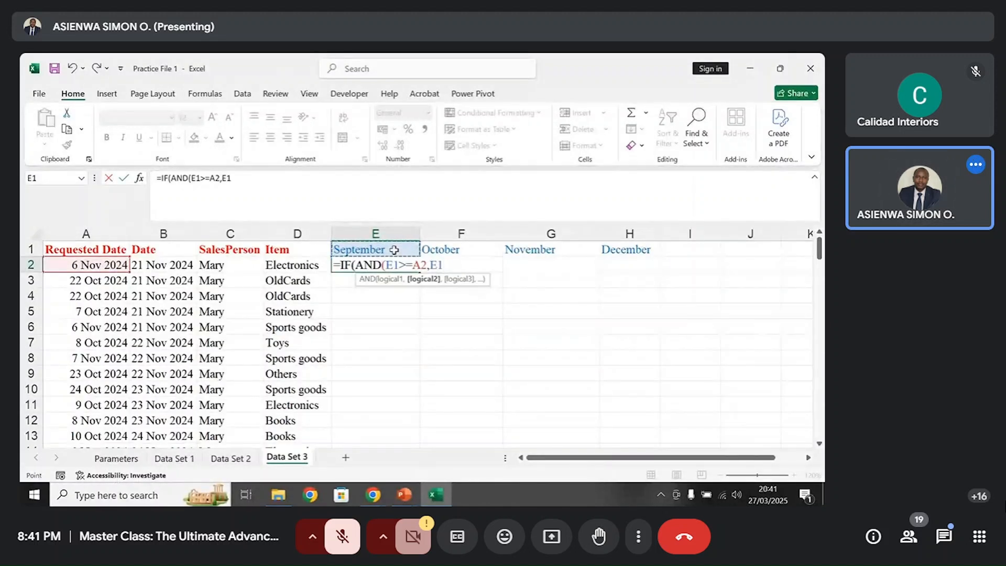
text(<)
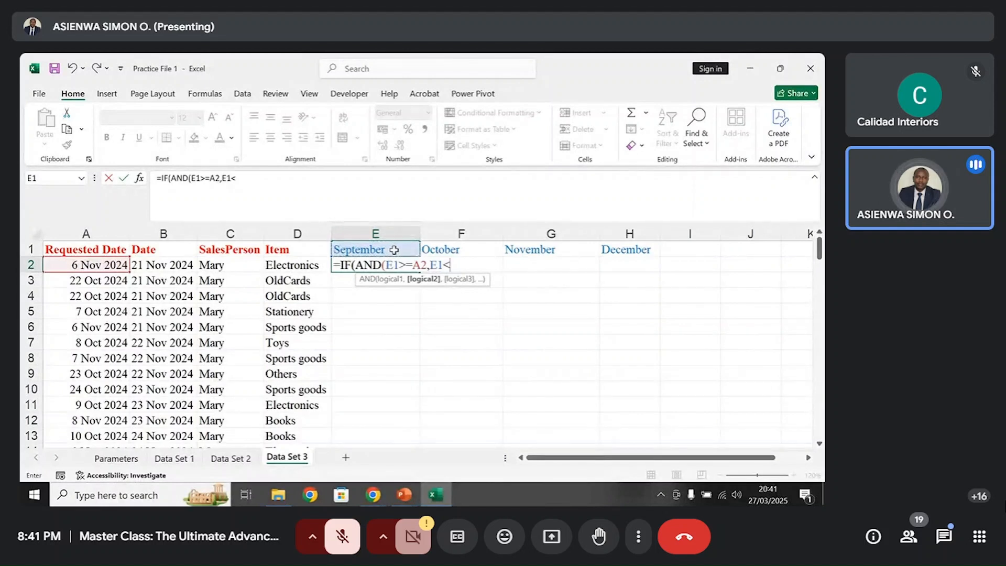
text(=)
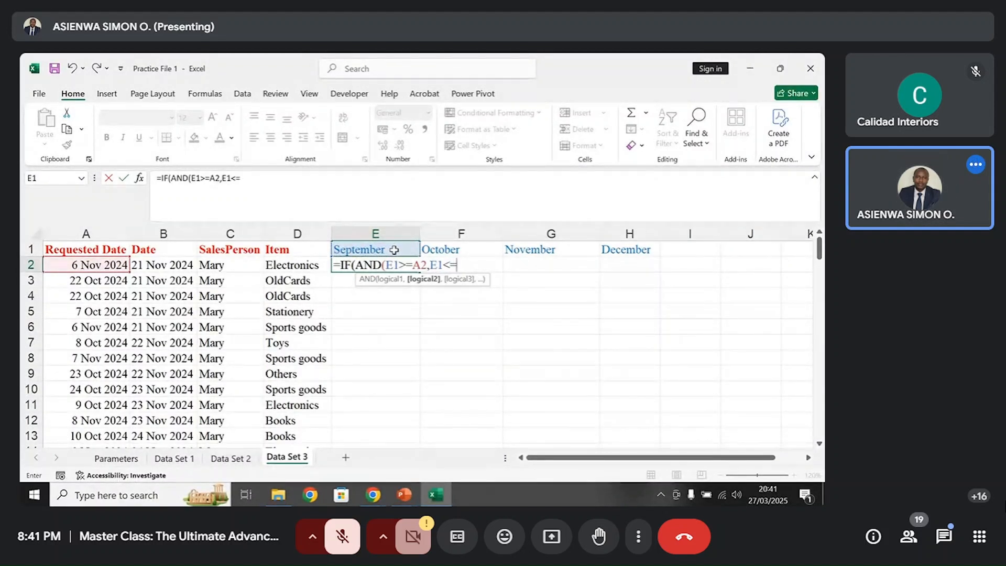
click(178, 265)
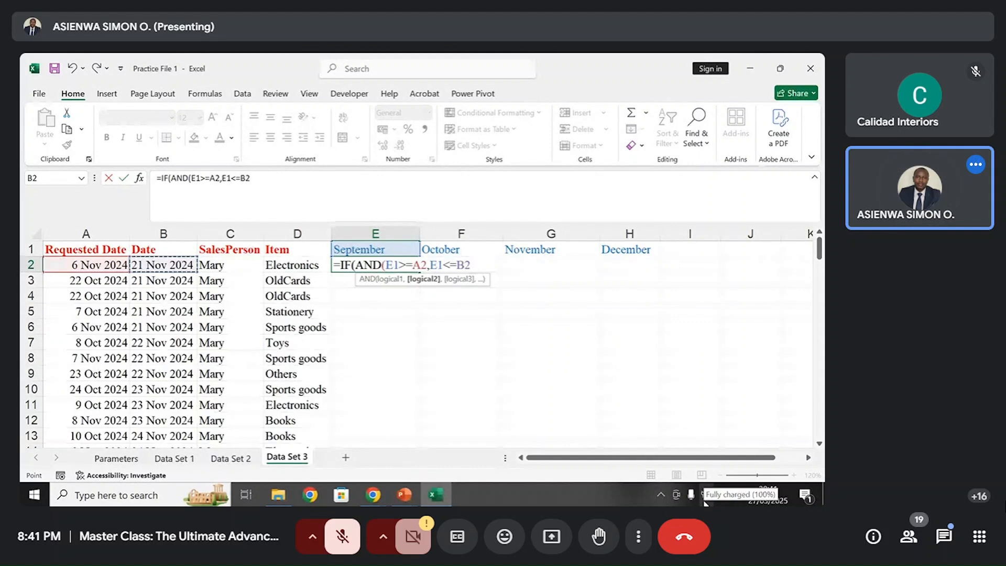
text())
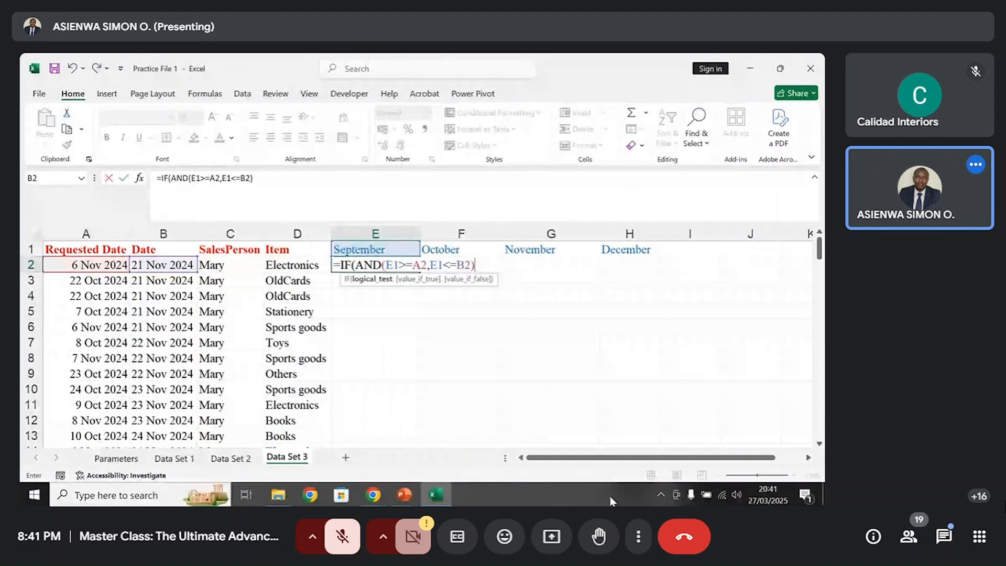
text(,)
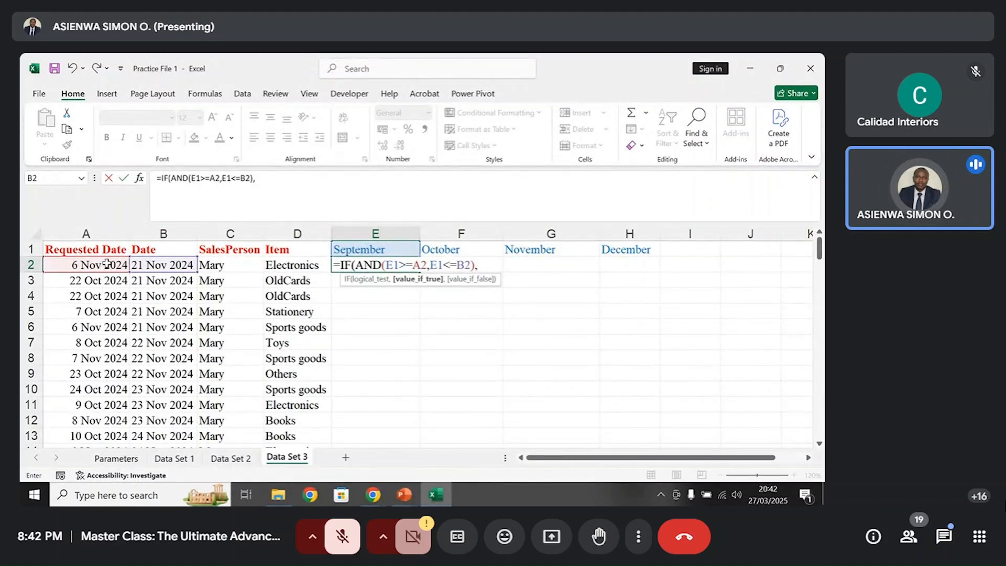
- Try to enter =IF(AND(E1>=A2,E1<=B2)) in E2 without result arguments, and discard the formula
key(Return)
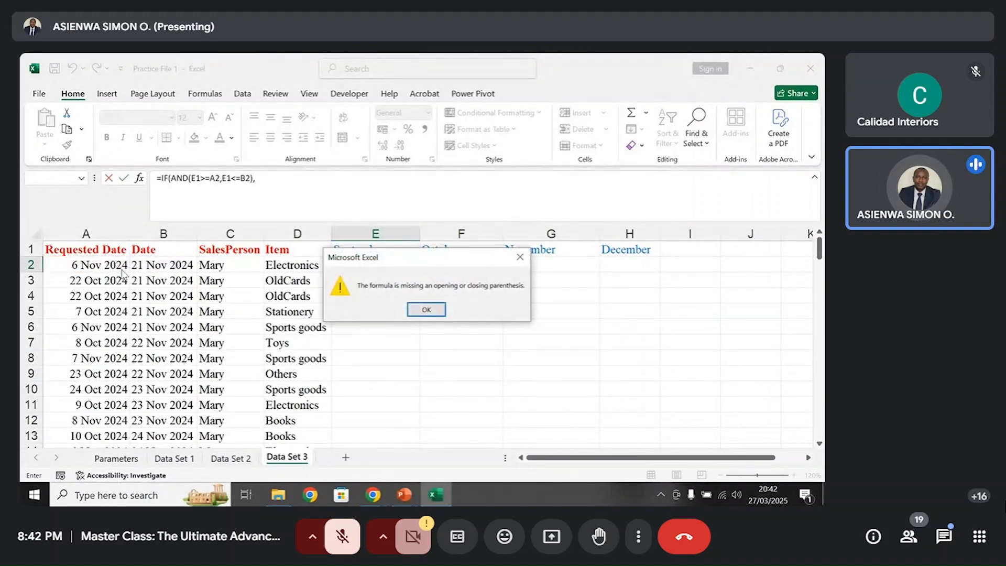
click(422, 309)
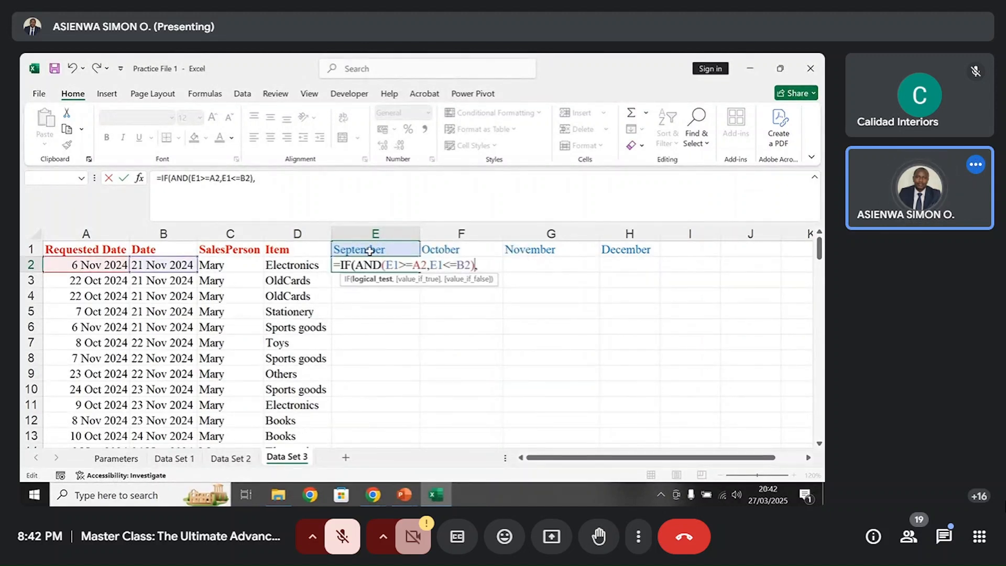
key(BackSpace)
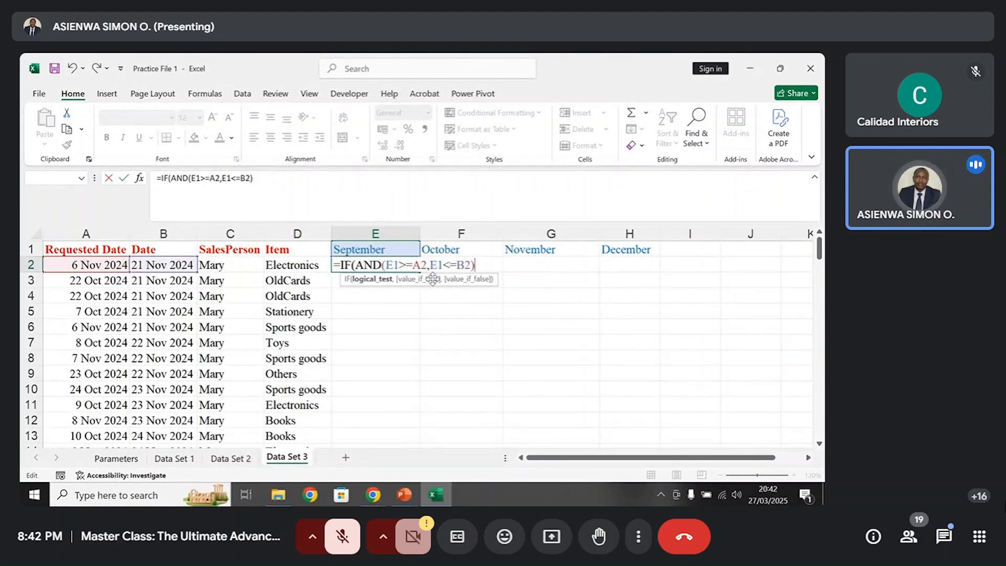
text())
key(Return)
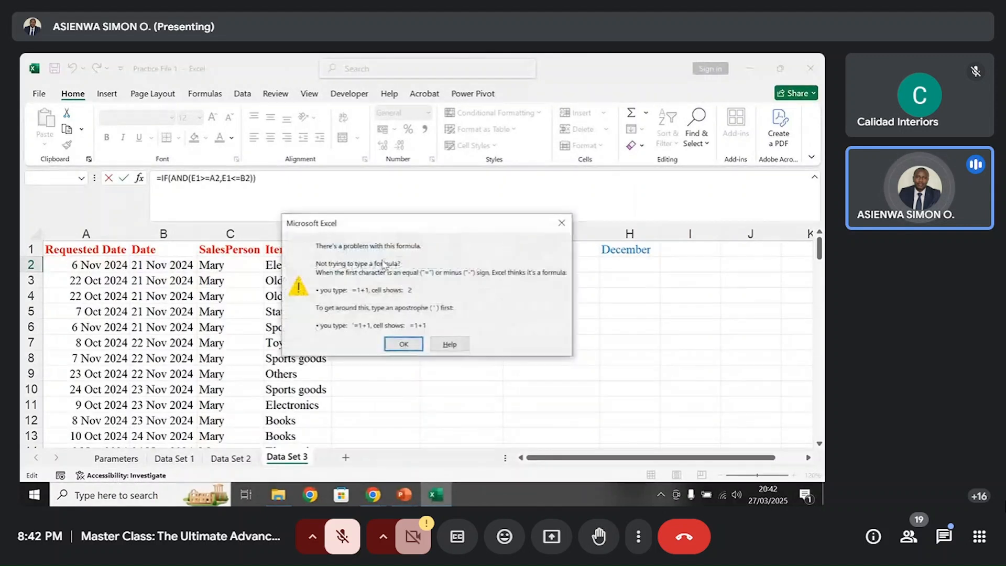
key(Return)
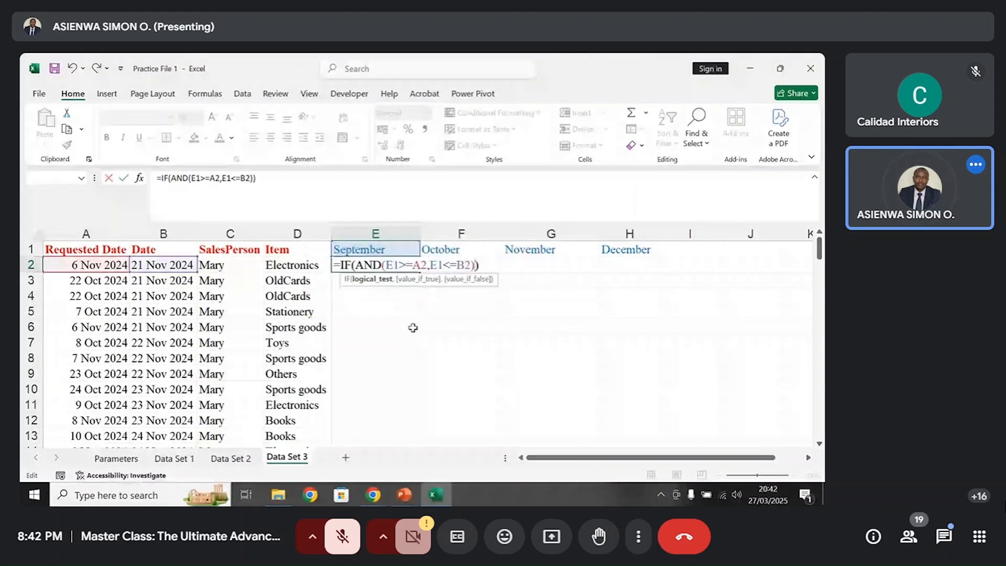
key(Escape)
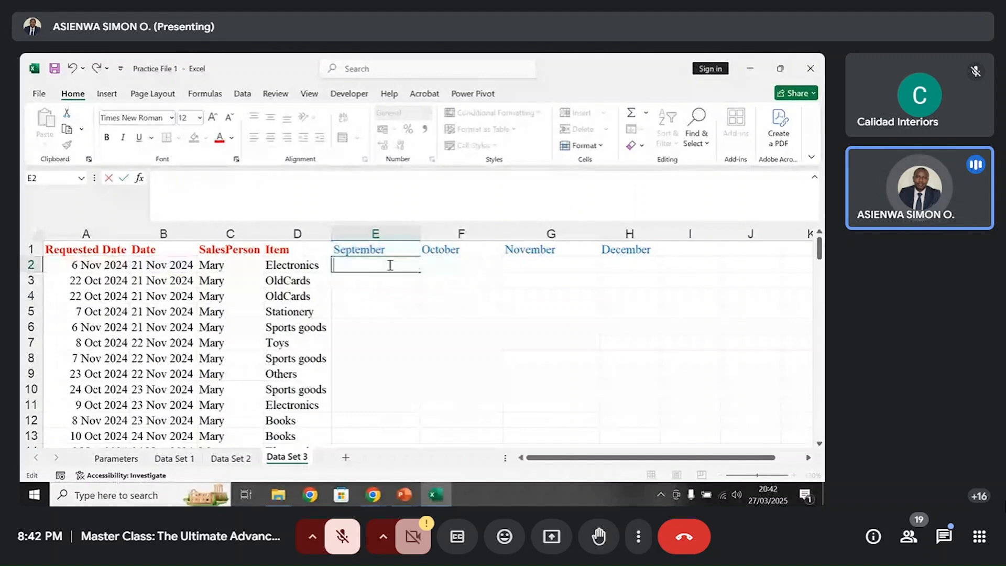
- Replace the September header in E1 with the date 1/9/2024
click(386, 248)
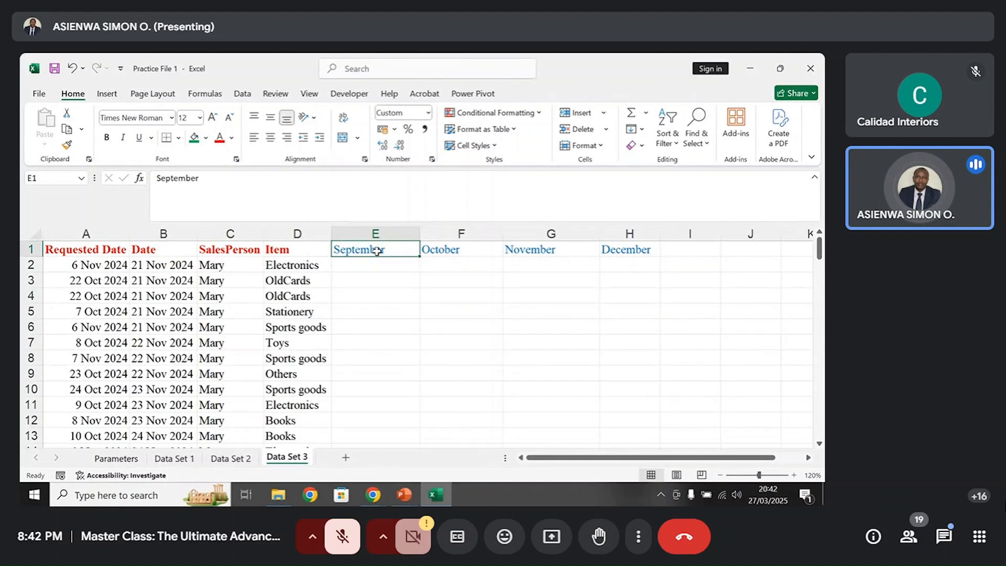
text(1/9/202)
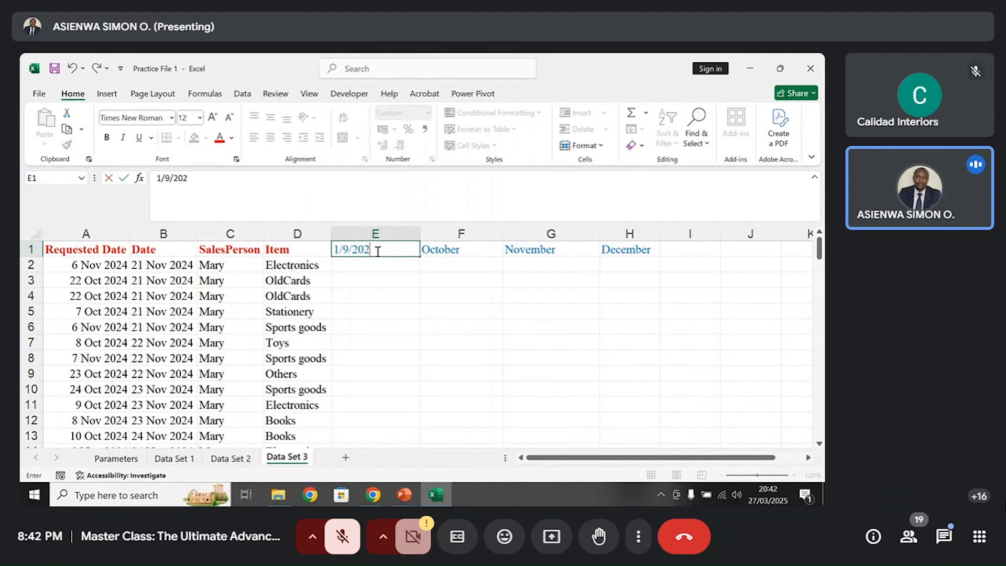
text(4)
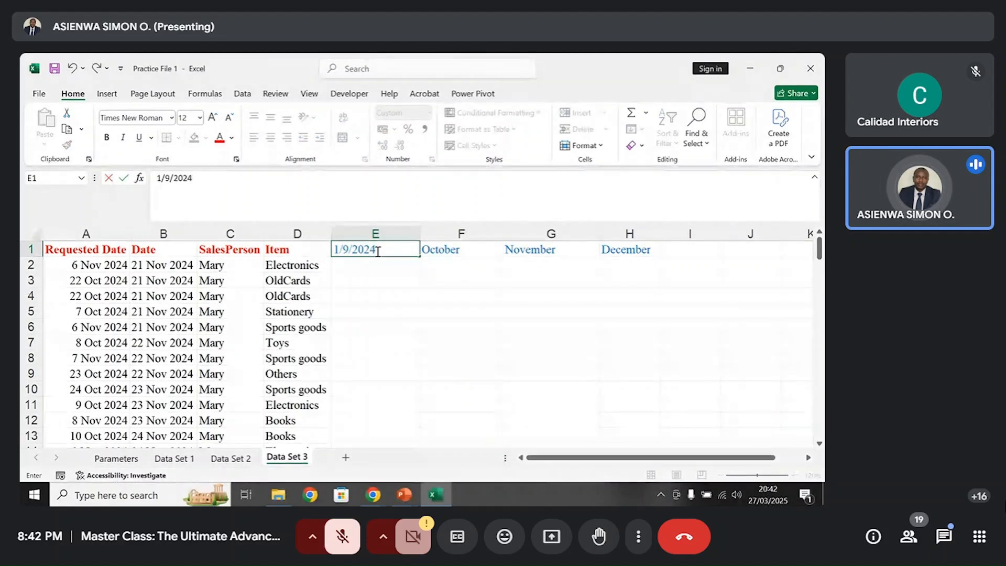
key(Return)
- Replace the October header in F1 with the date 1/10/2024
click(377, 253)
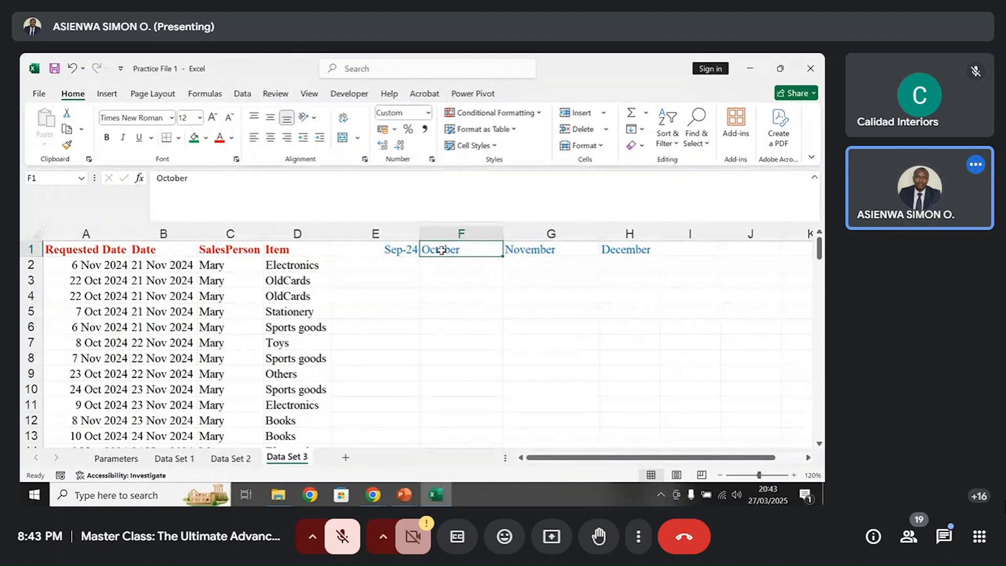
key(BackSpace)
text(1/10)
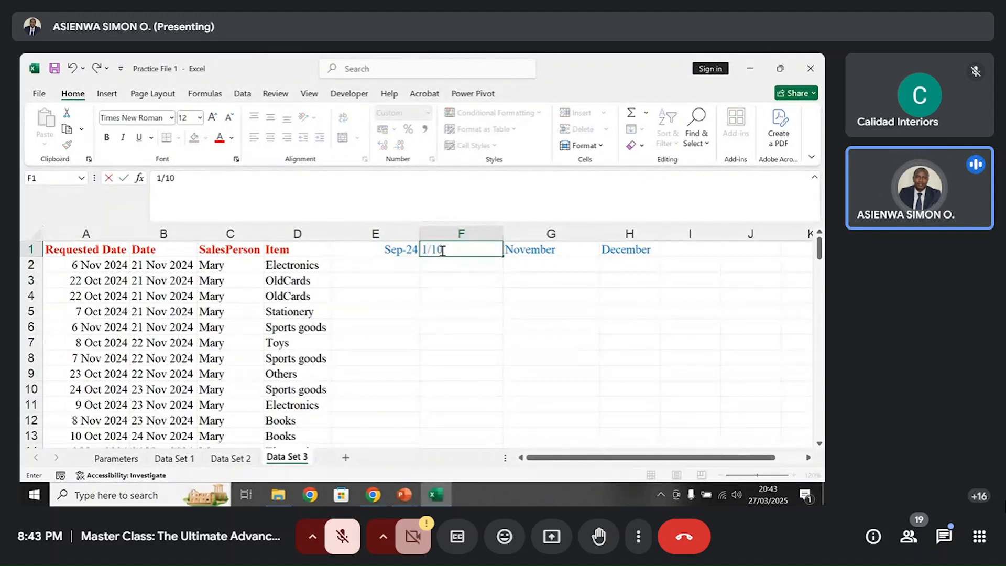
text(/2024)
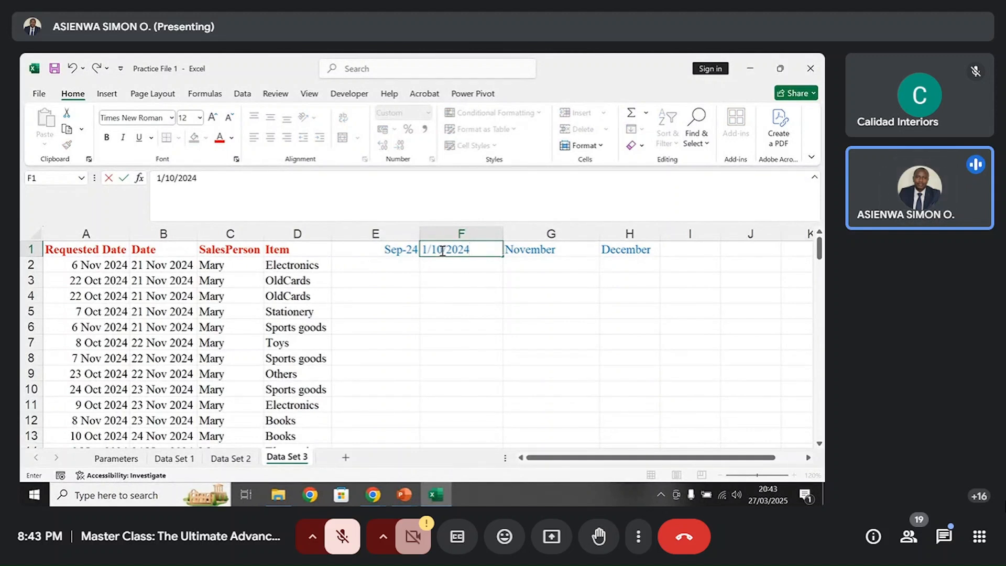
key(Return)
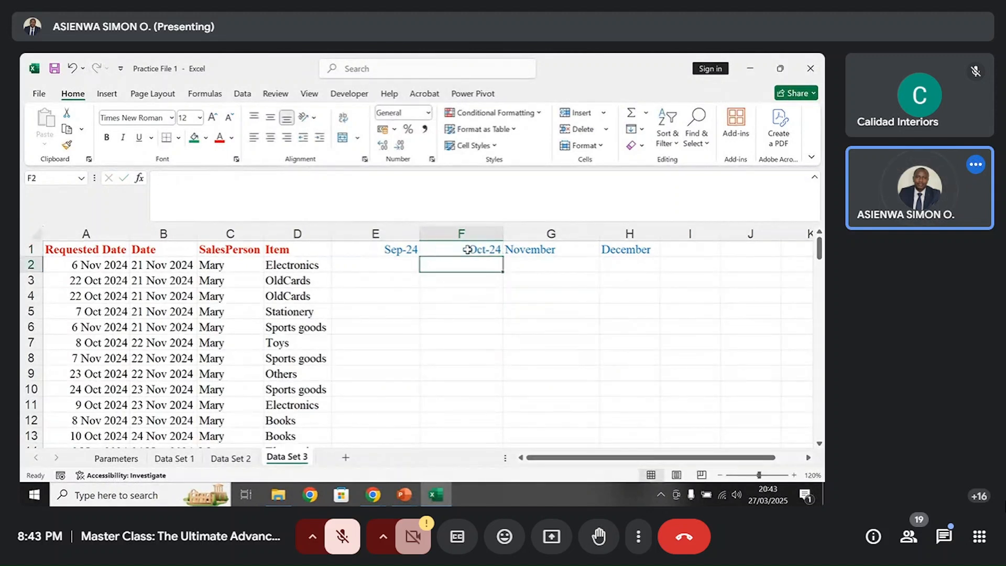
- Replace the November header in G1 with the date 1/11/2024
click(540, 250)
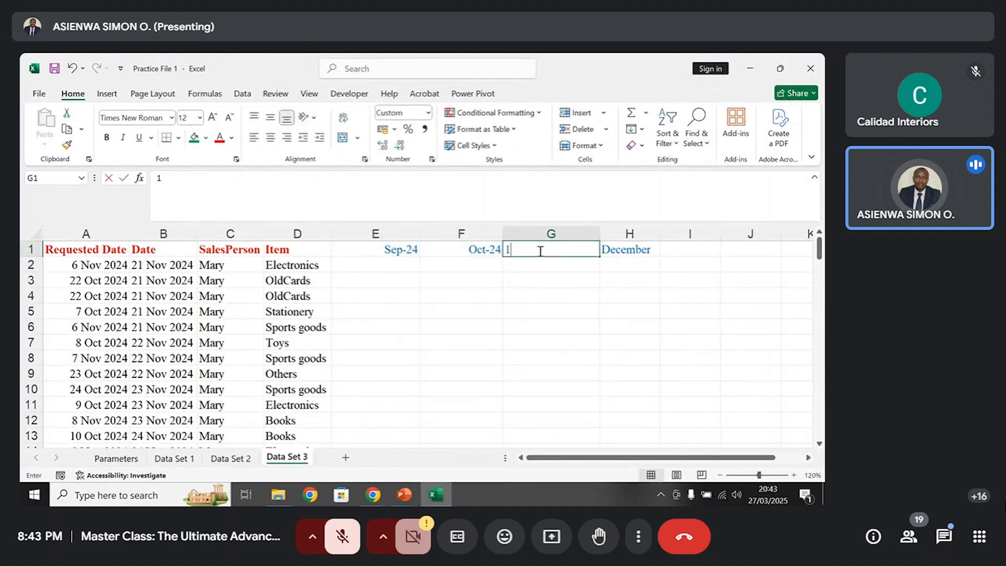
text(1/)
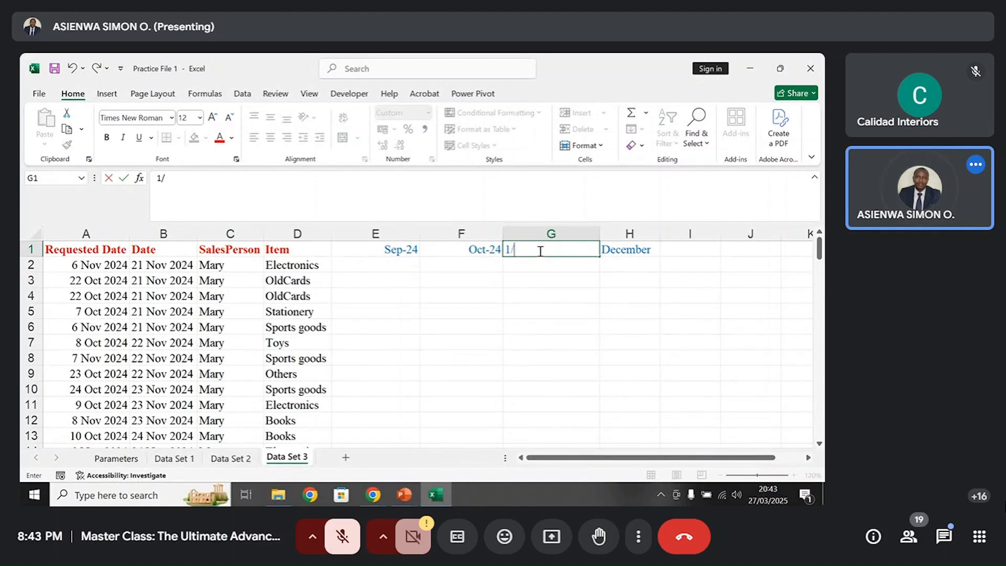
text(11)
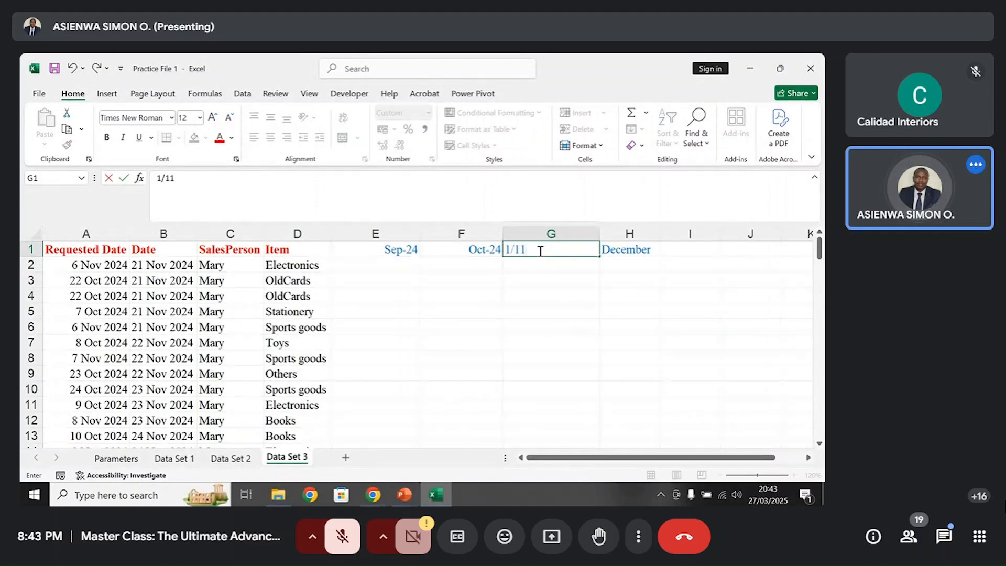
text(/2024)
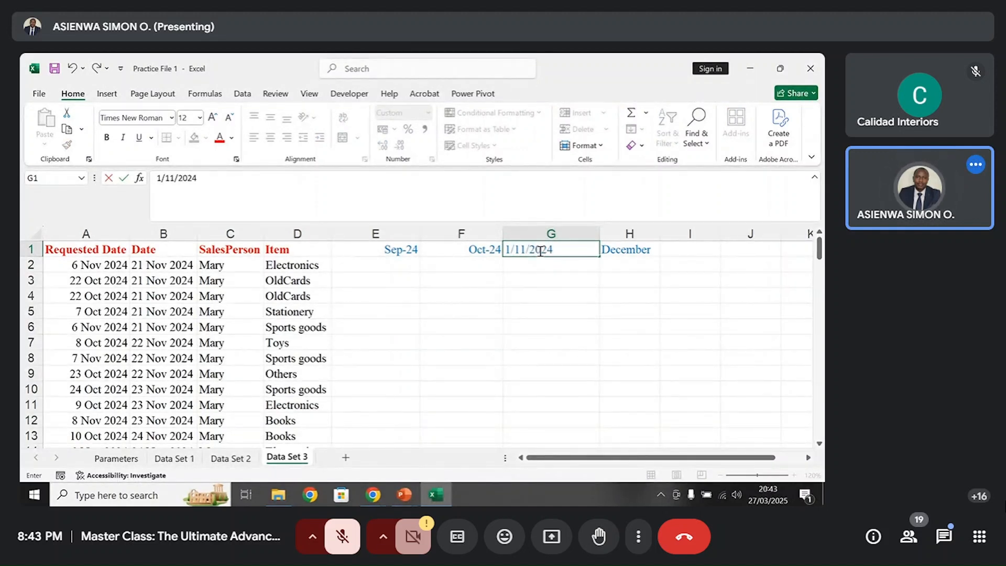
key(Return)
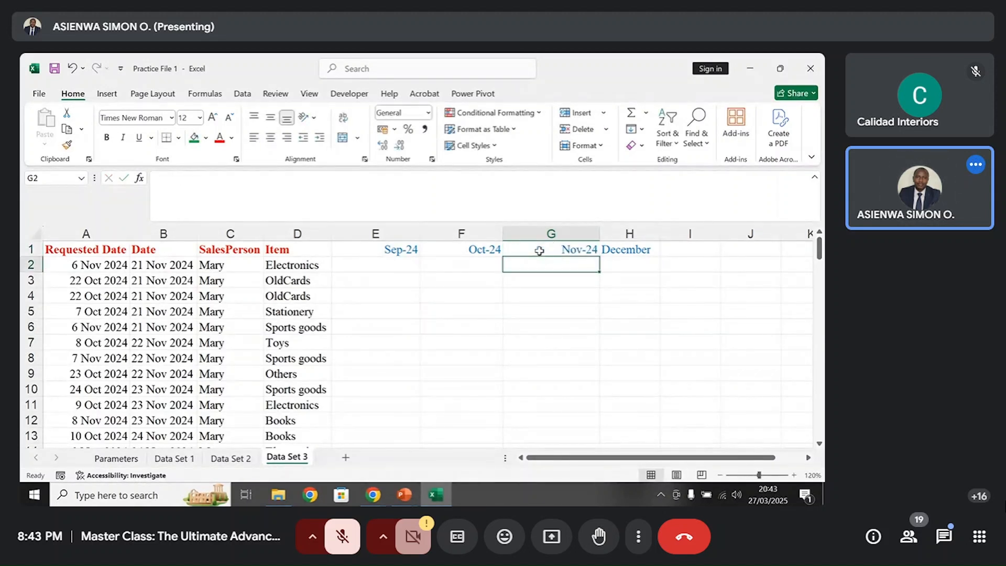
- Replace the December header in H1 with the date 1/12/2024
click(539, 251)
key(Right)
text(1)
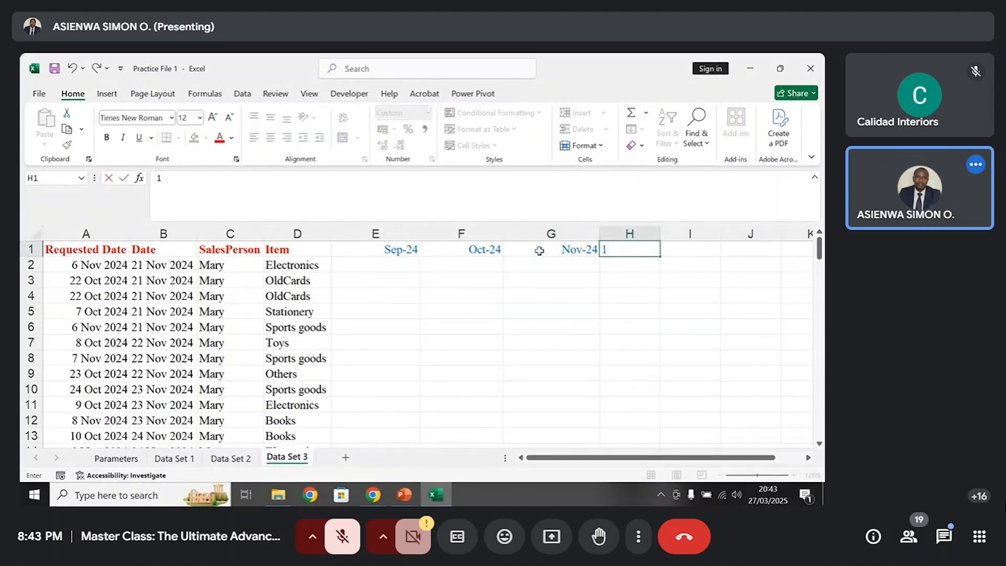
text(/12)
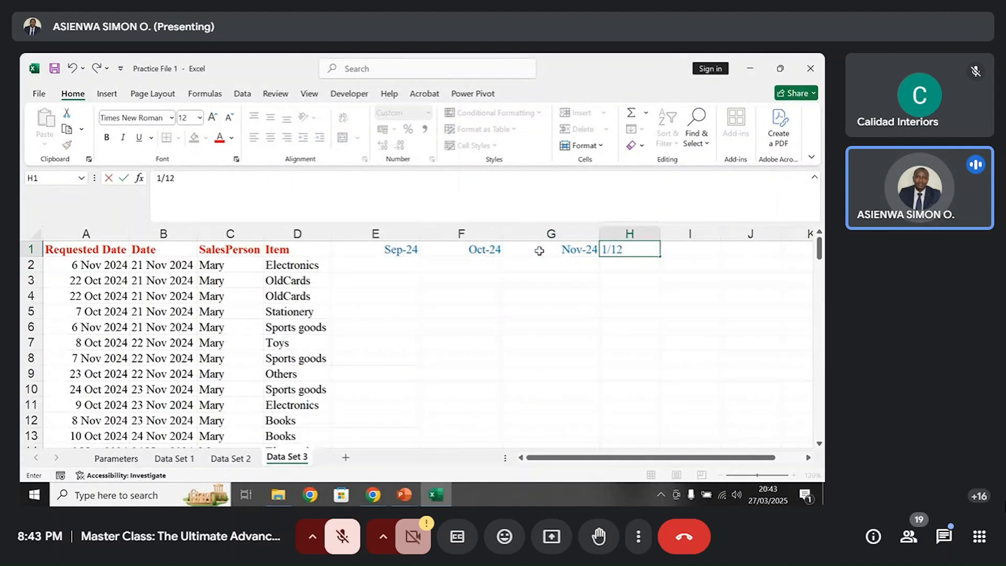
text(/2024)
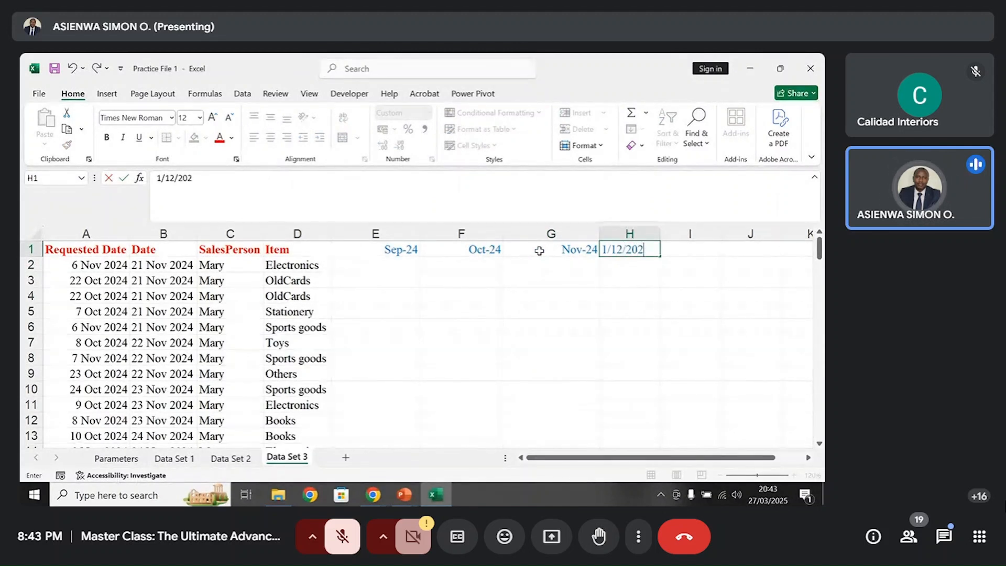
key(Return)
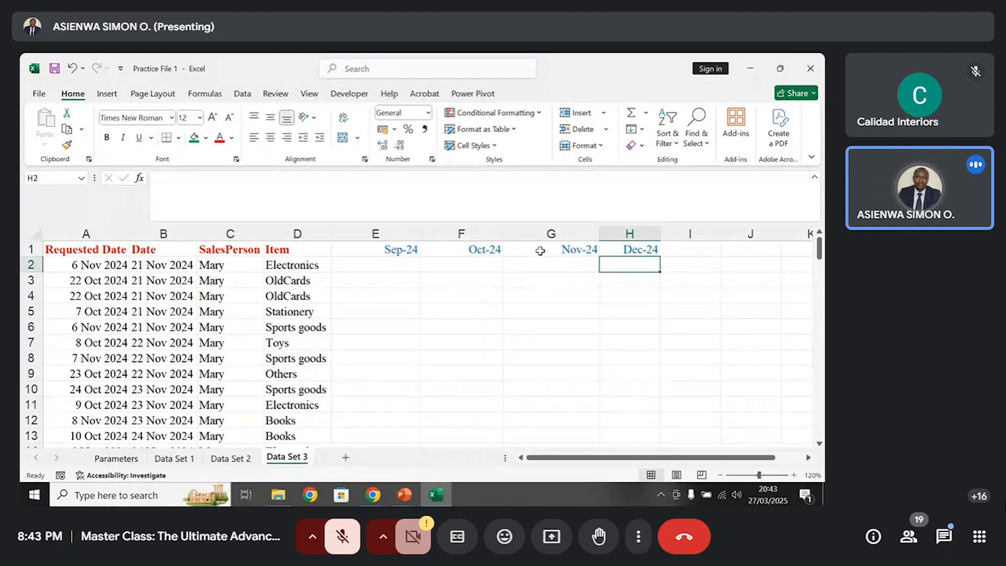
- Format the month headers in E1:H1 as Short Date and check the date held in each header
click(385, 254)
drag(385, 253, 609, 249)
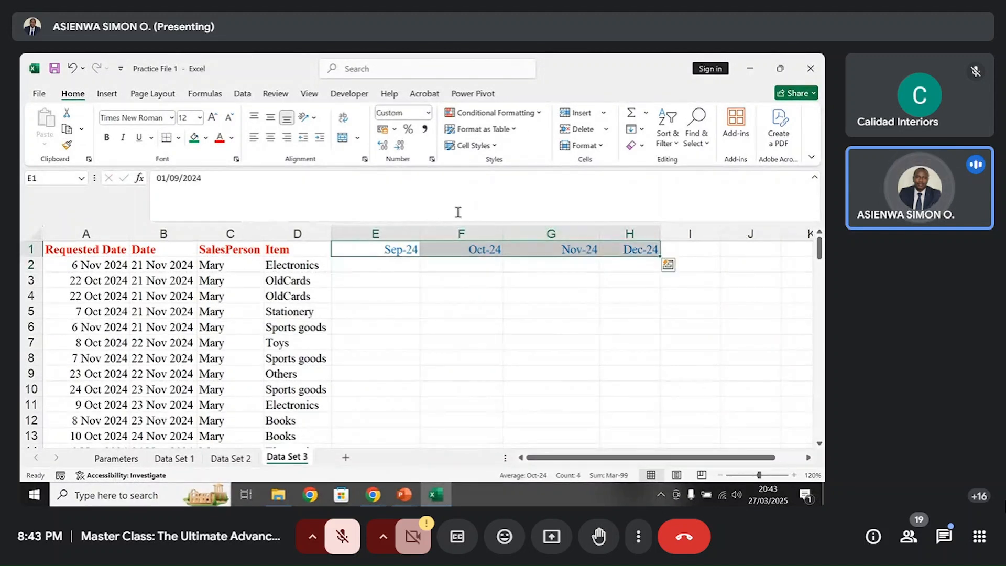
click(428, 113)
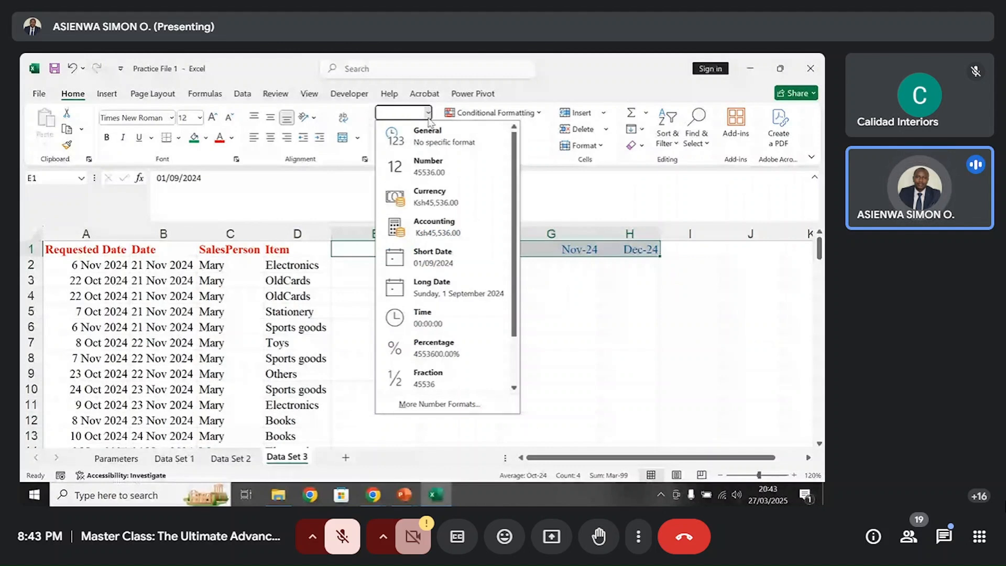
click(430, 126)
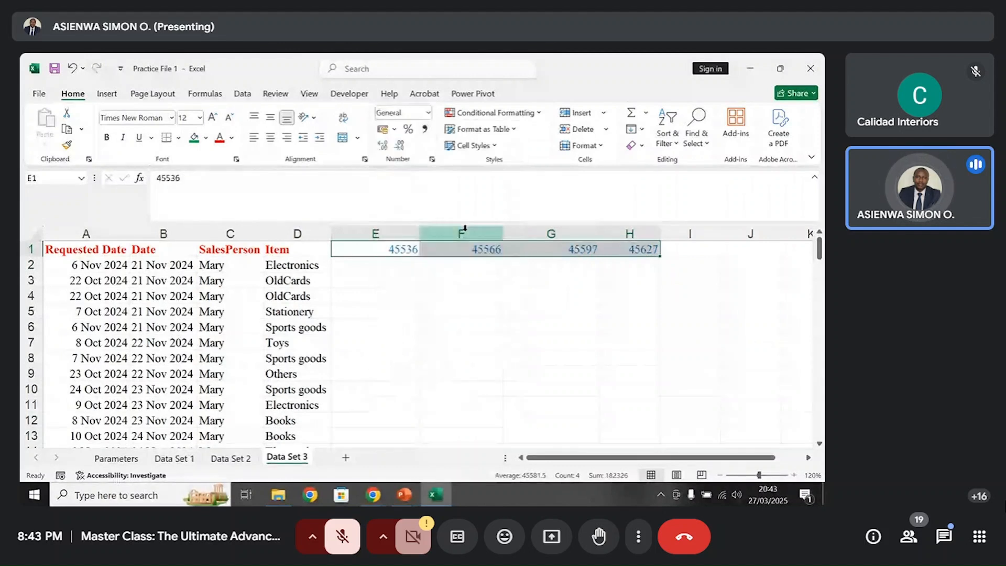
click(429, 115)
click(438, 258)
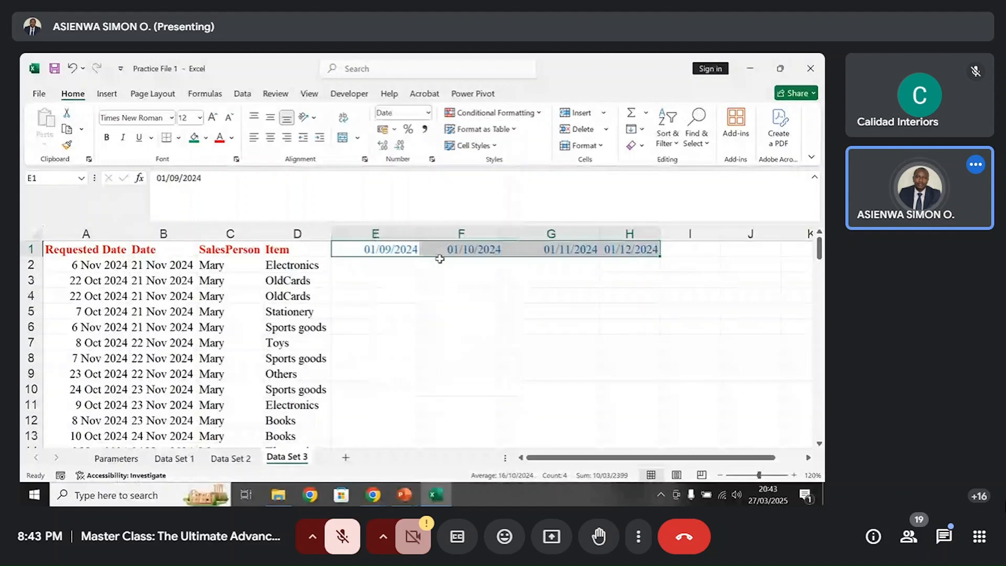
click(436, 263)
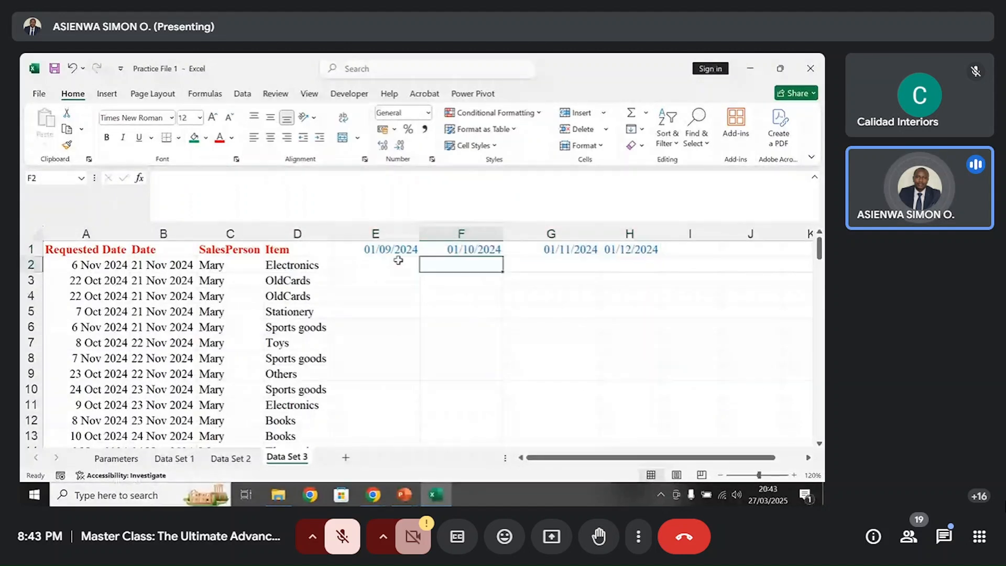
click(400, 261)
click(400, 250)
click(469, 250)
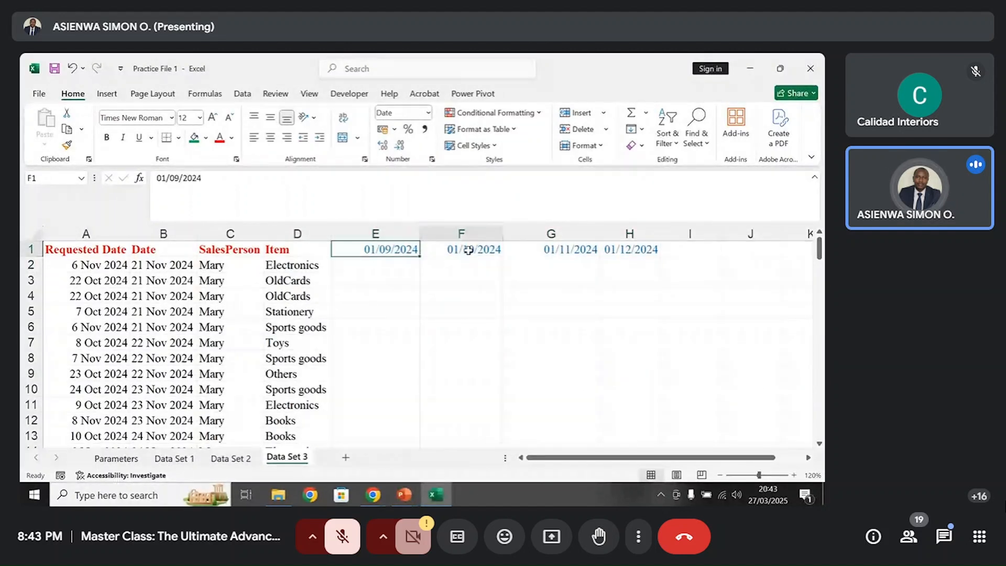
click(548, 250)
click(640, 249)
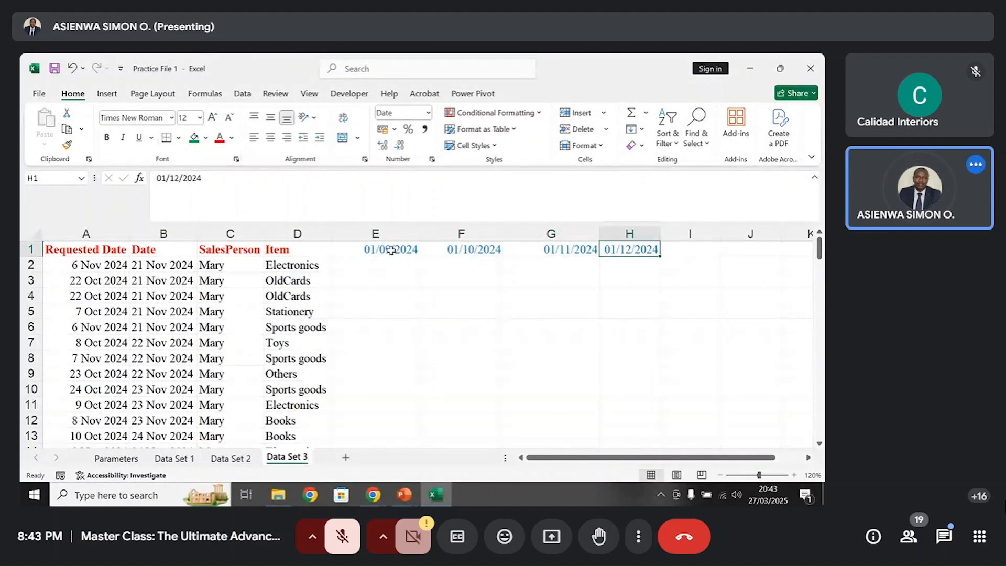
click(397, 250)
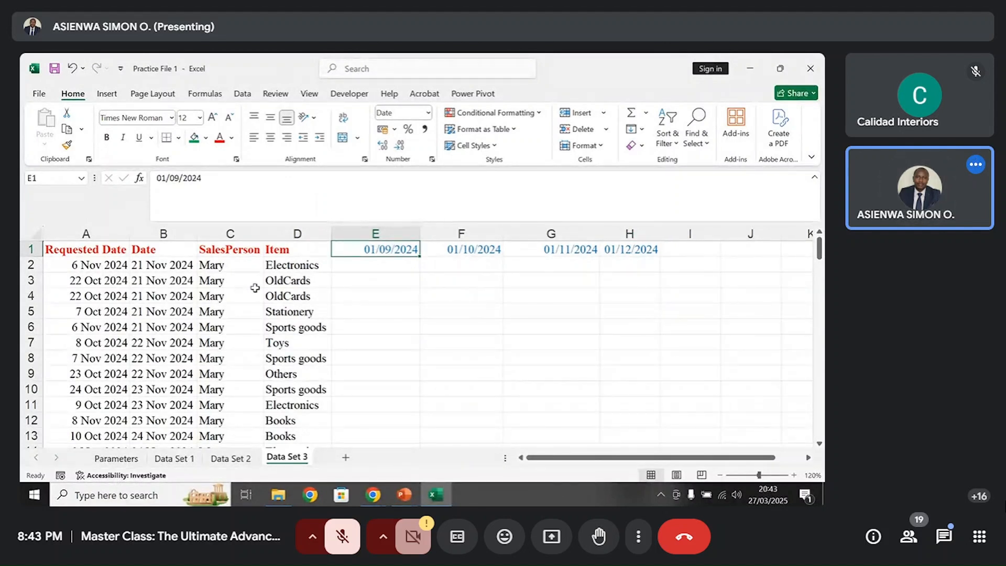
- Start an IF formula in E2 with the logical test E1>=A2
click(383, 263)
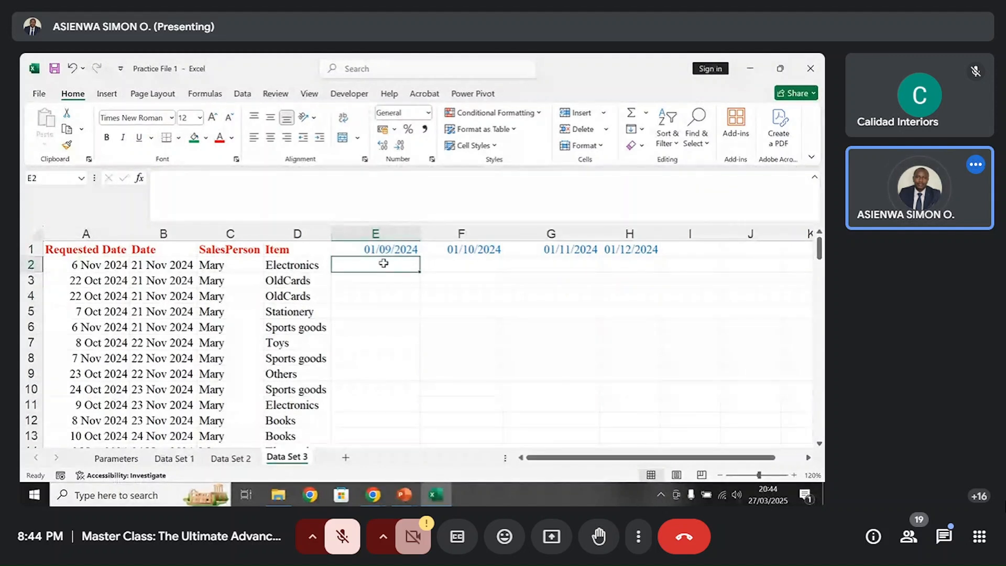
text(=)
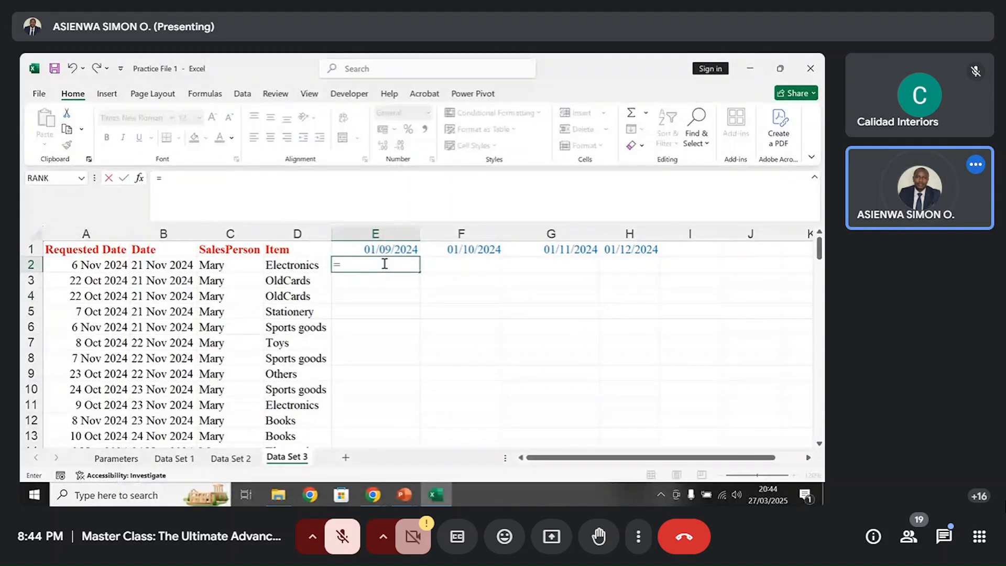
text(IF)
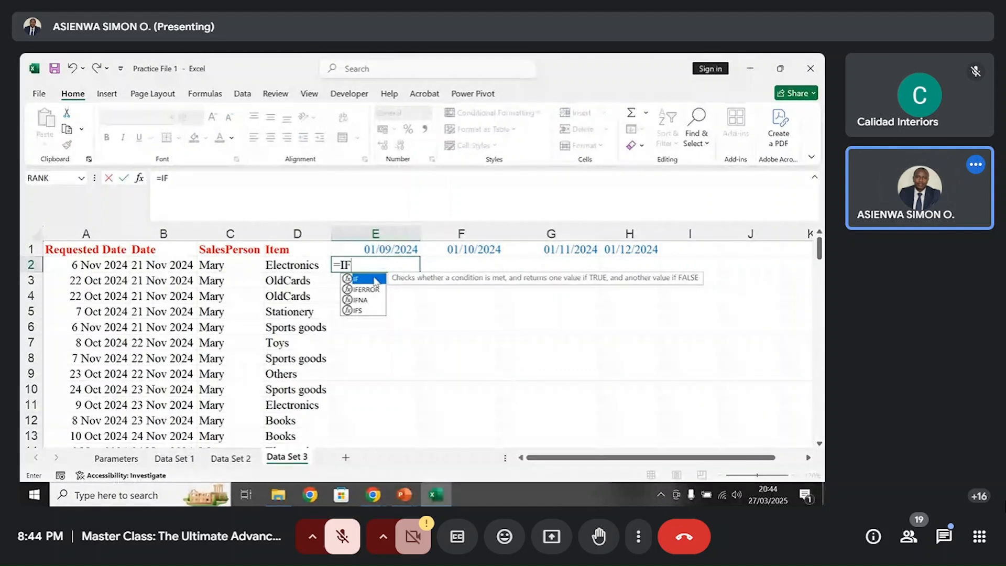
double_click(375, 282)
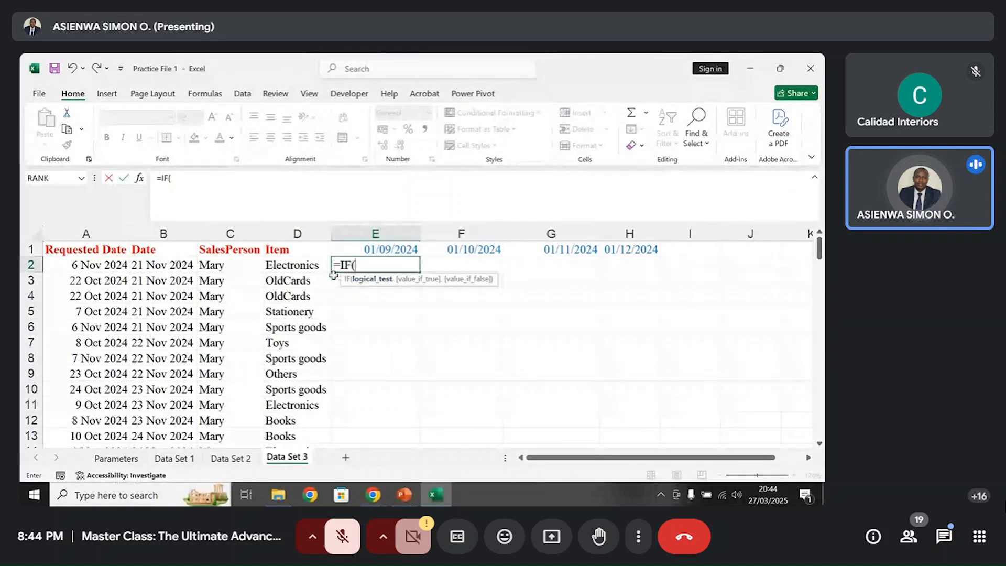
click(373, 250)
text(>)
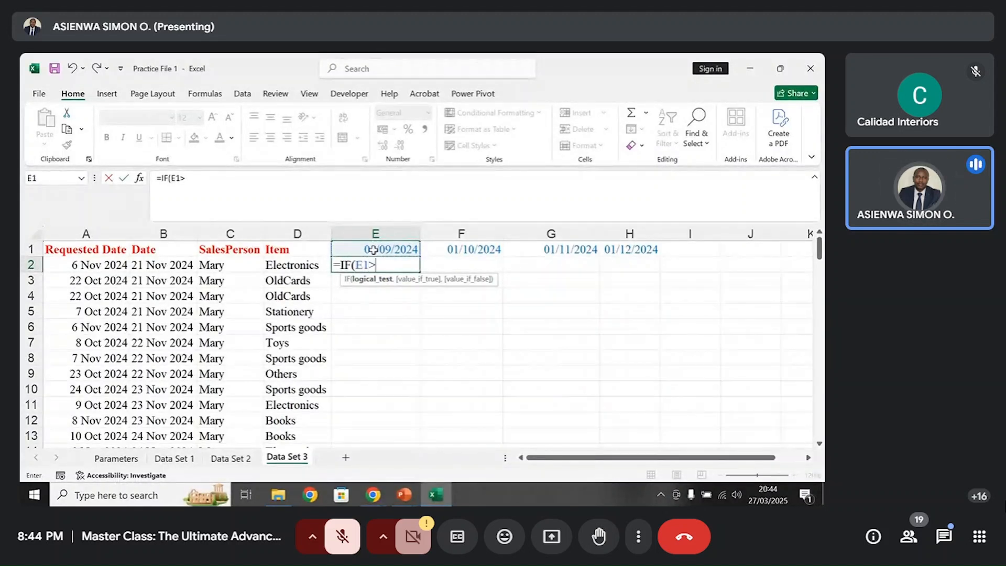
text(=)
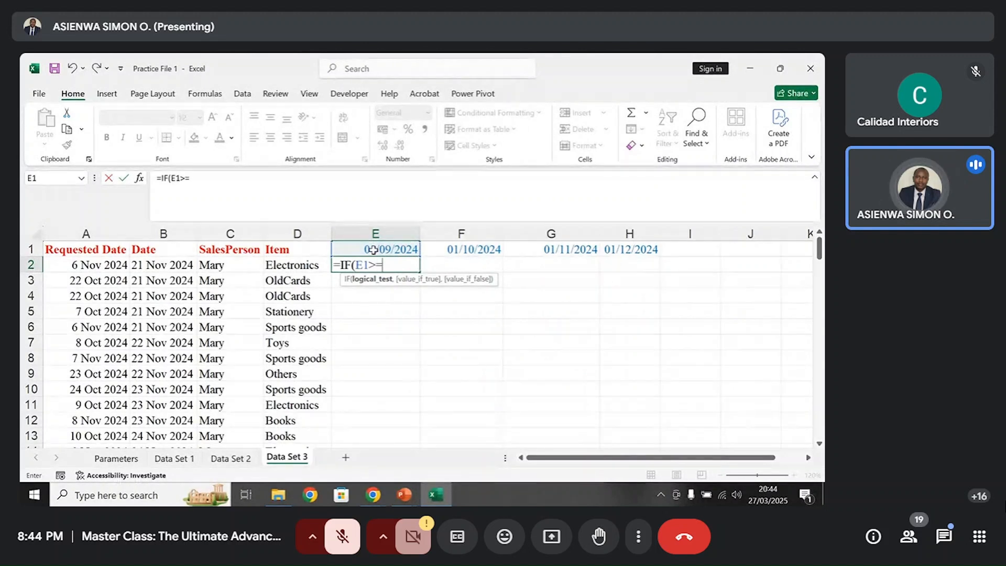
click(122, 265)
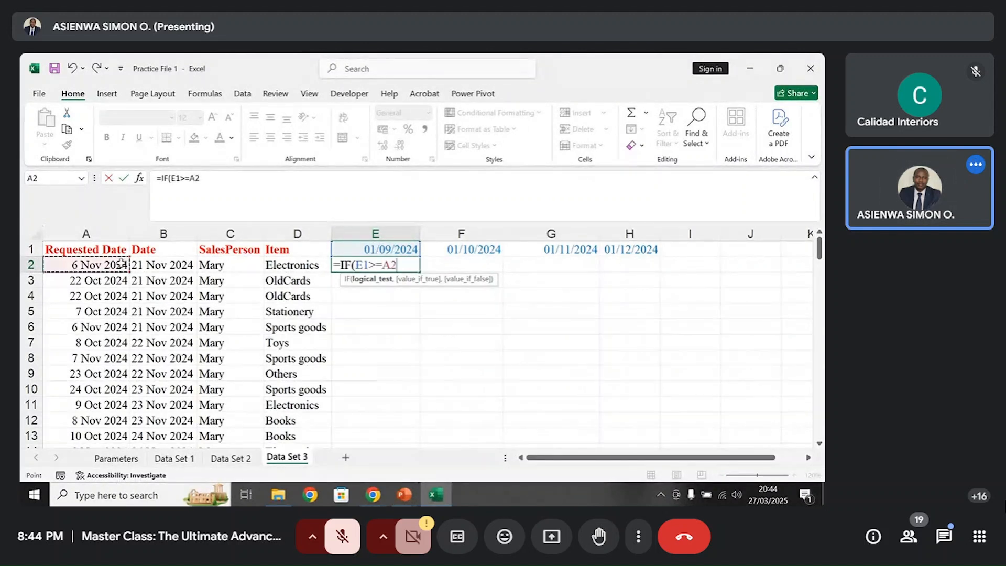
text(,)
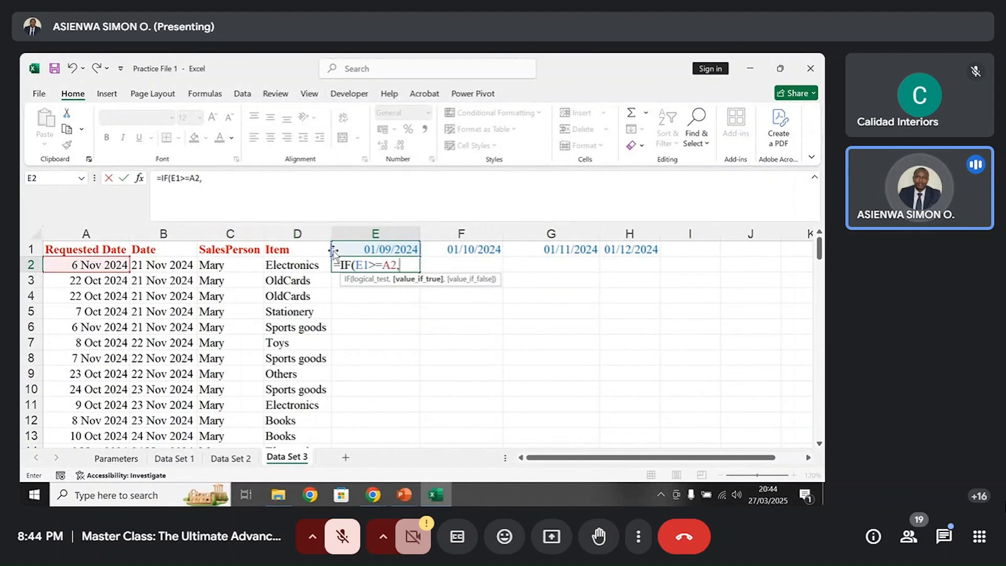
- Wrap the E2 formula's test in AND and add the second condition E1<=B2
click(357, 266)
text(AND()
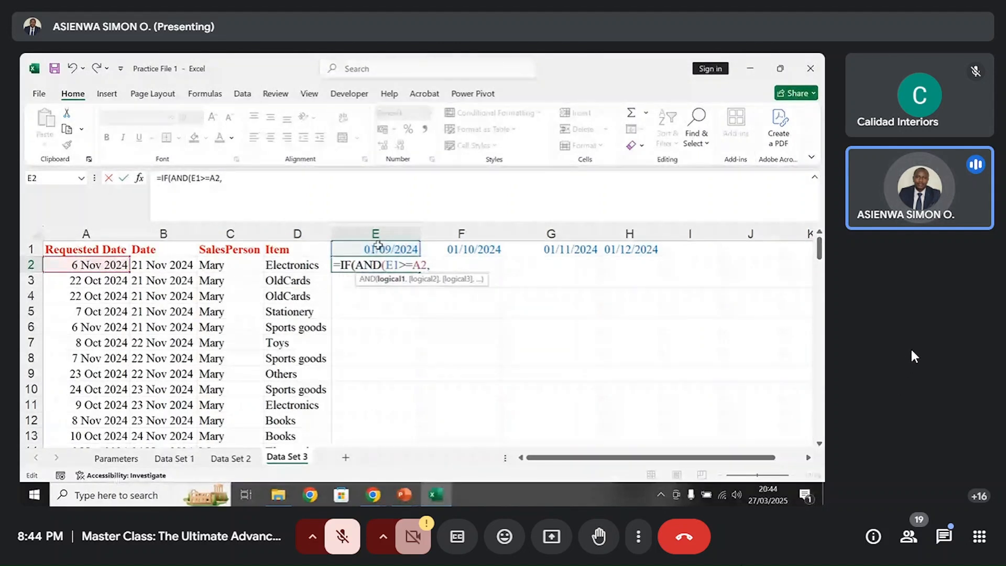
key(F11)
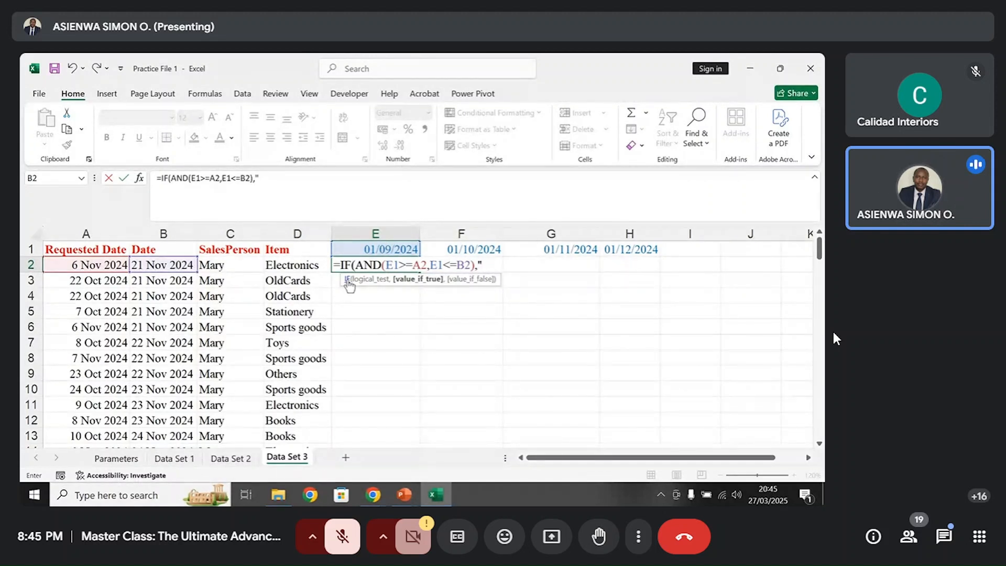
- Give the IF formula in E2 the value-if-true text "Requested"
text(r)
key(BackSpace)
text(R)
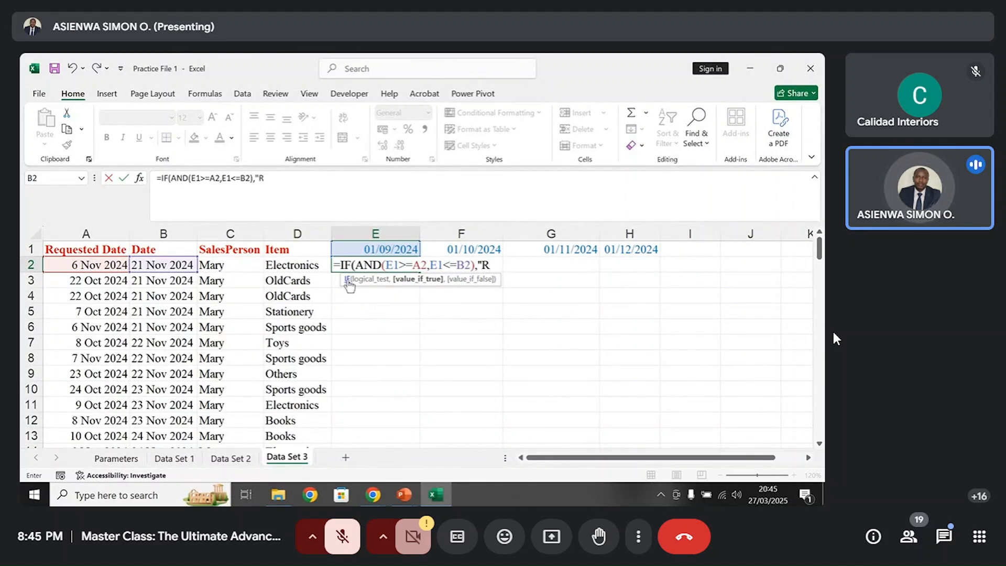
text(e)
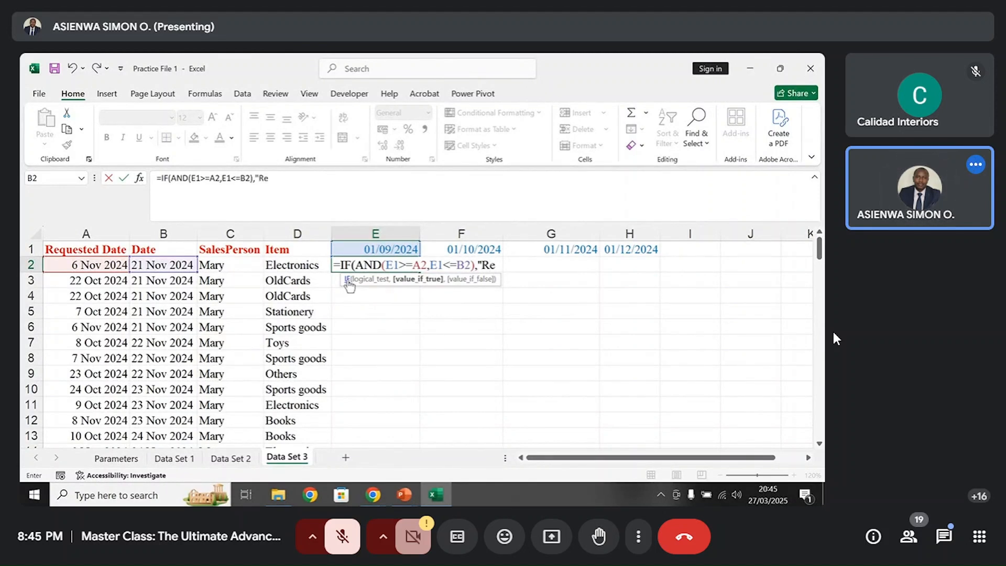
text(que)
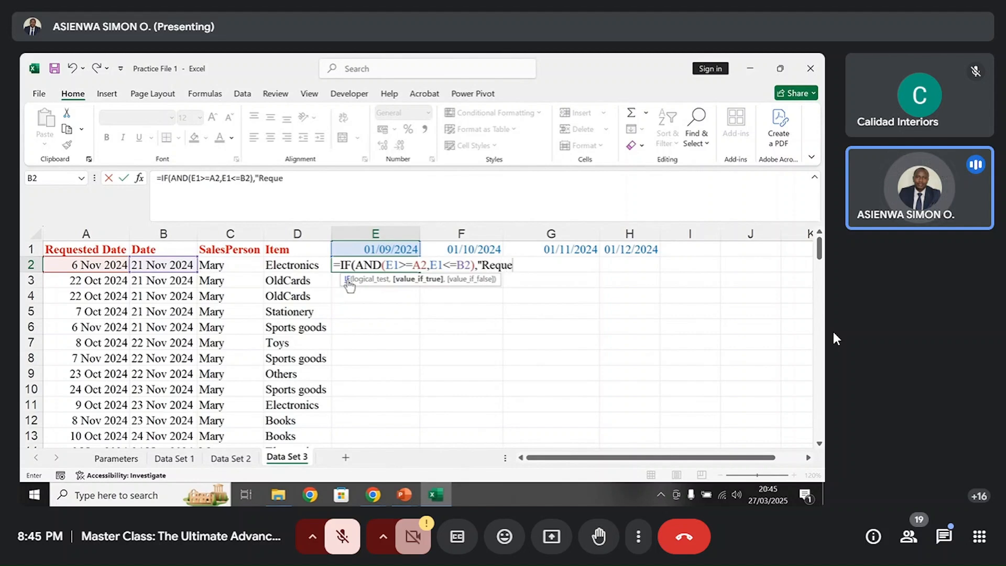
text(stred)
key(BackSpace)
key(BackSpace)
key(BackSpace)
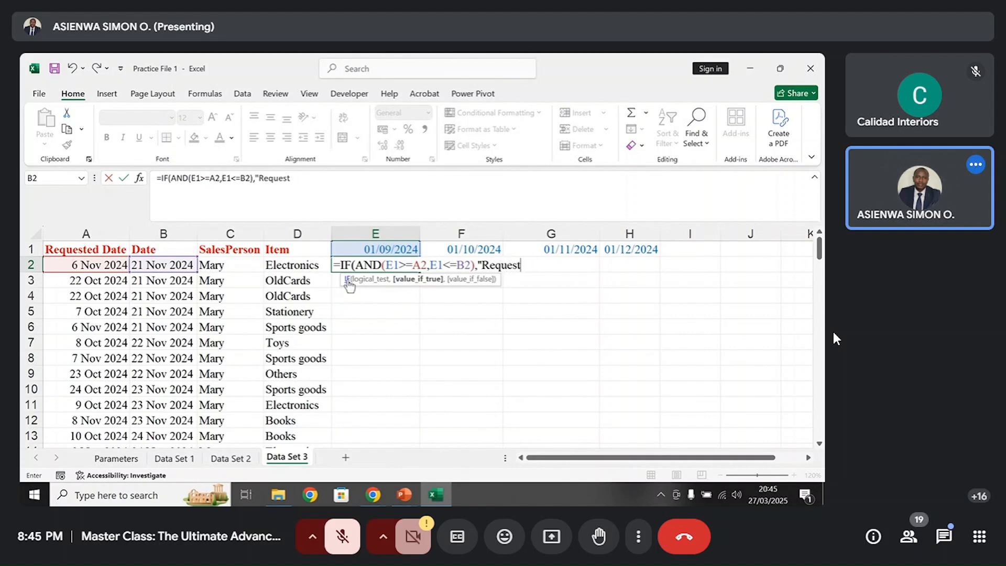
text(ed",)
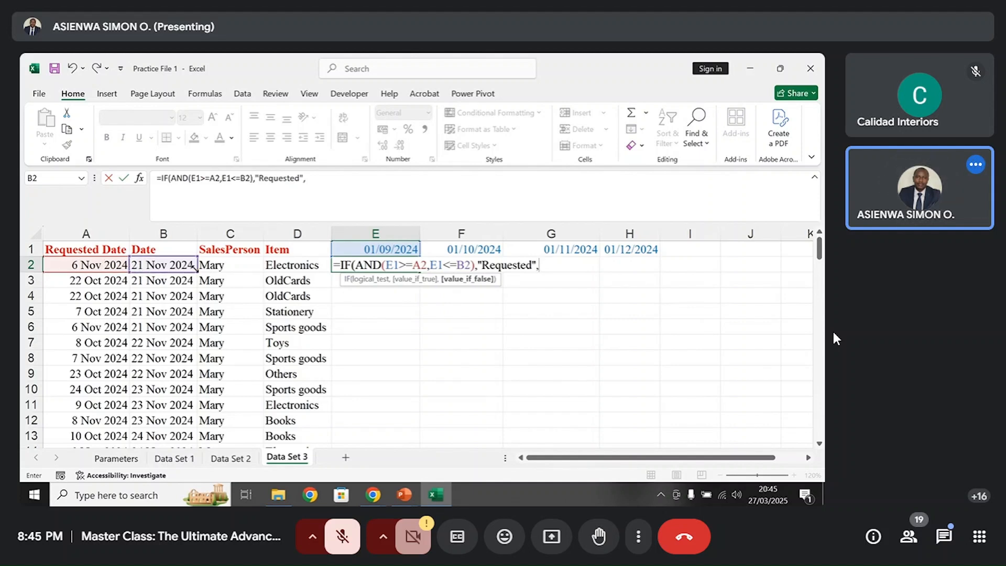
- Add "No Request" as the value if false and complete the formula in E2
text("No Request)
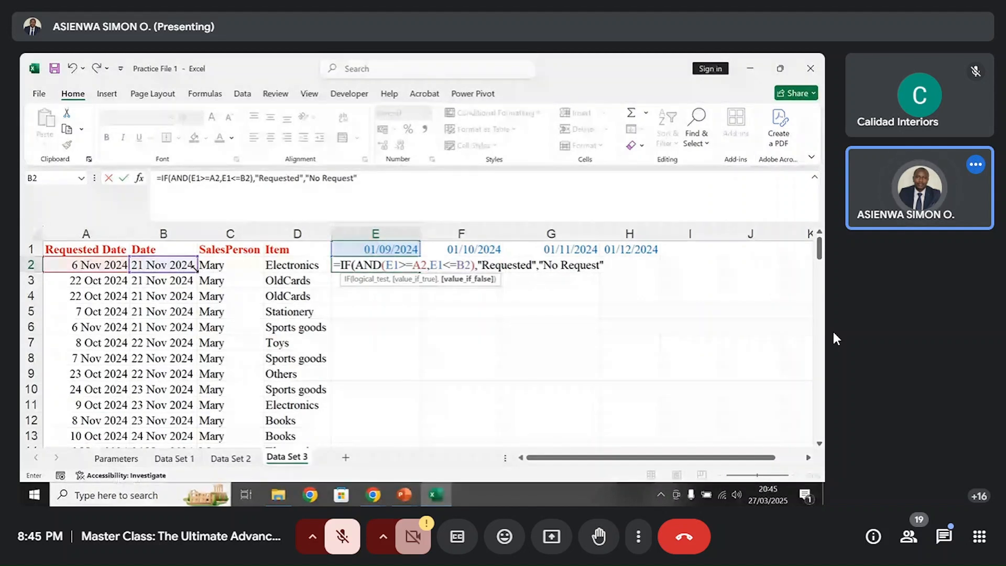
text())
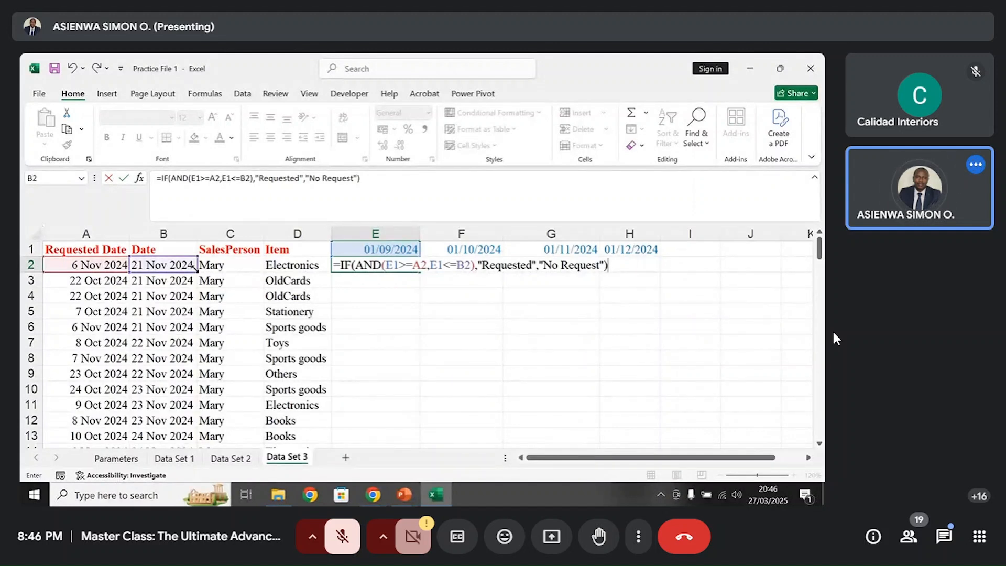
key(Return)
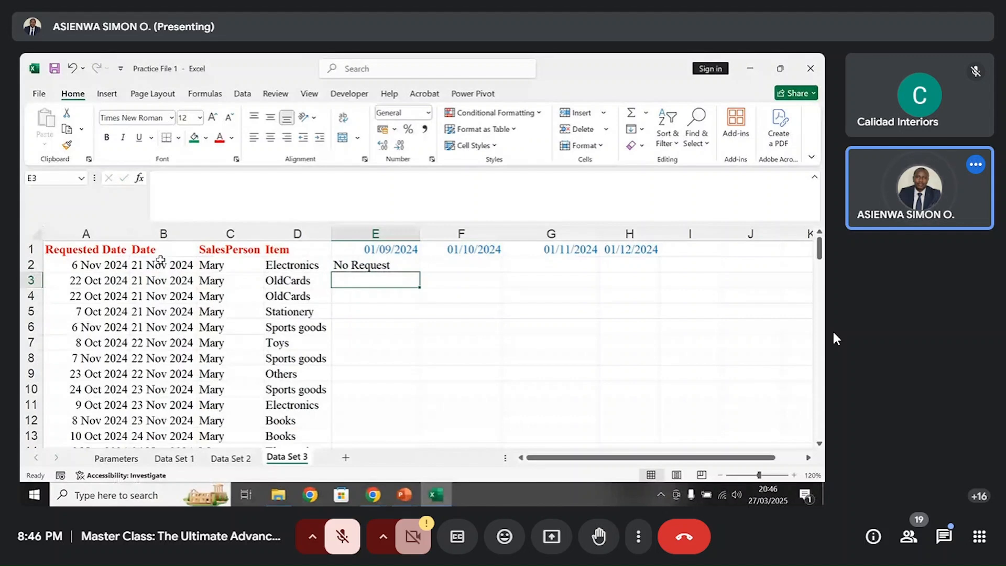
- Compare the header date in E1 with the dates in A2 and B2, and try filling the E2 formula across to H2
key(Up)
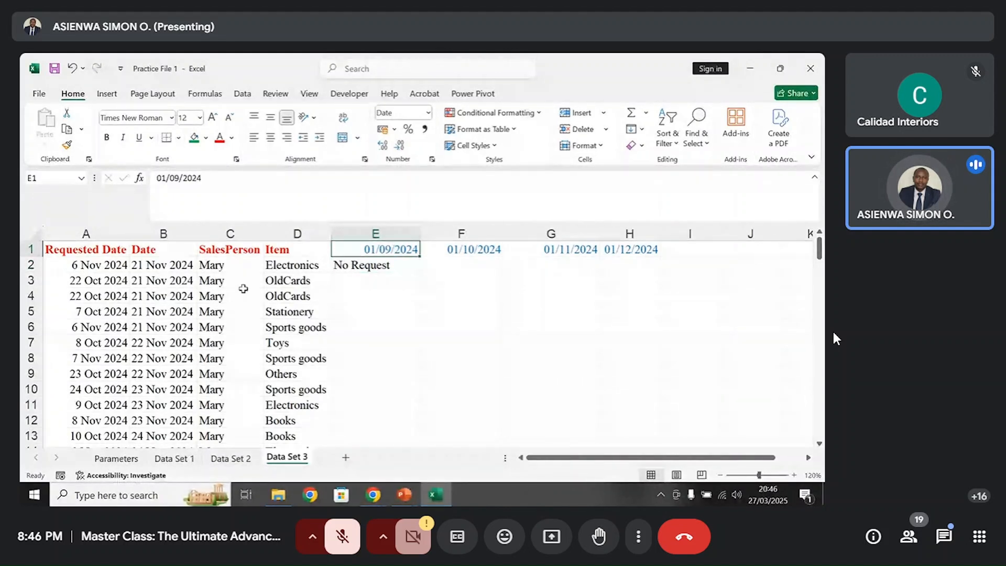
click(108, 266)
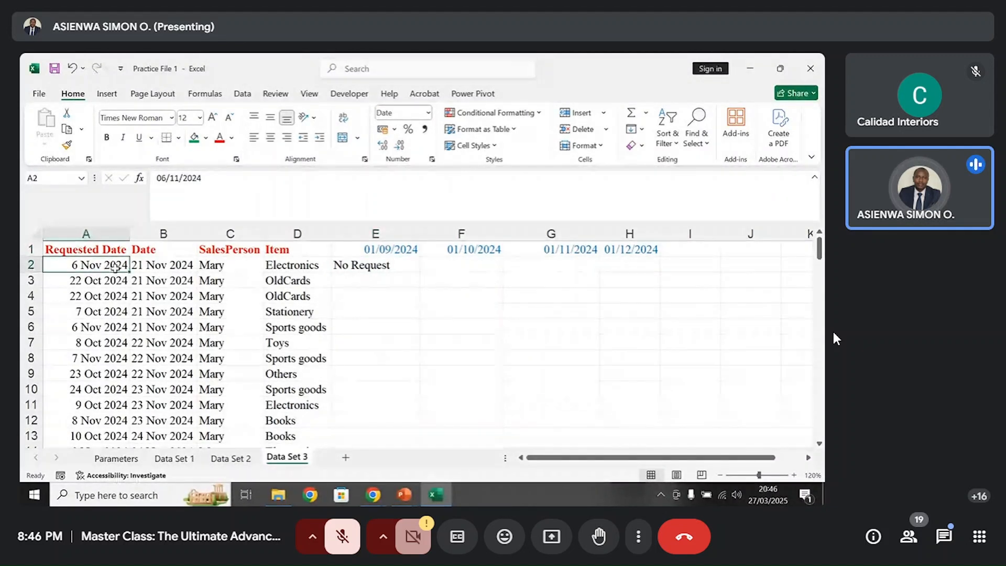
click(160, 267)
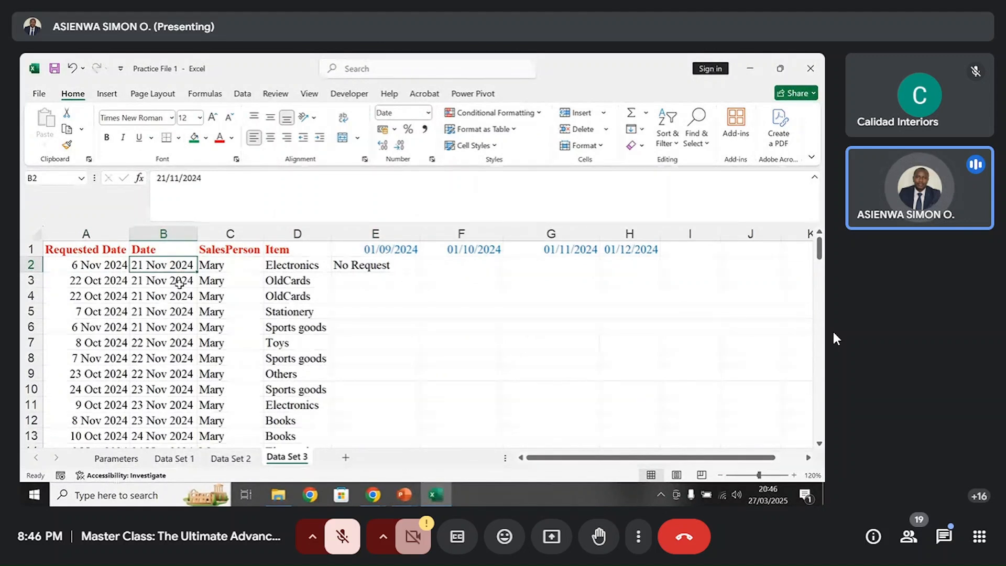
click(415, 267)
drag(420, 270, 633, 270)
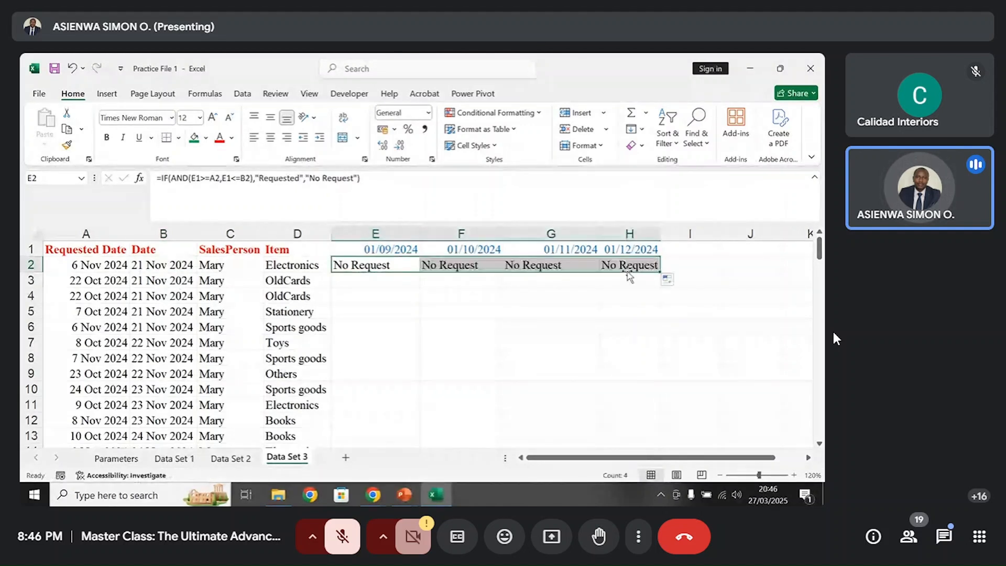
- Inspect the copied formula in G2 against its header and clear the copies from F2:H2
click(572, 267)
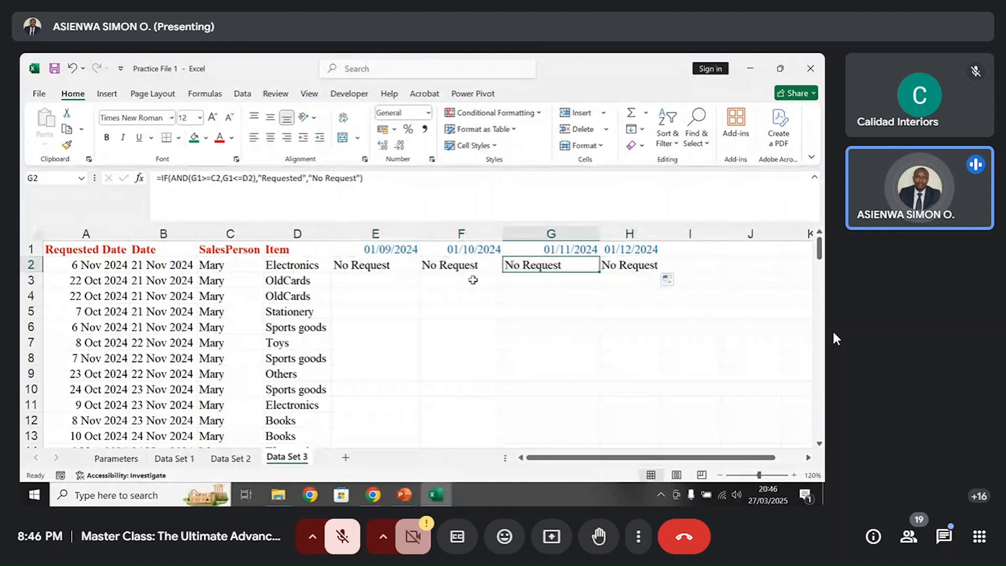
click(567, 250)
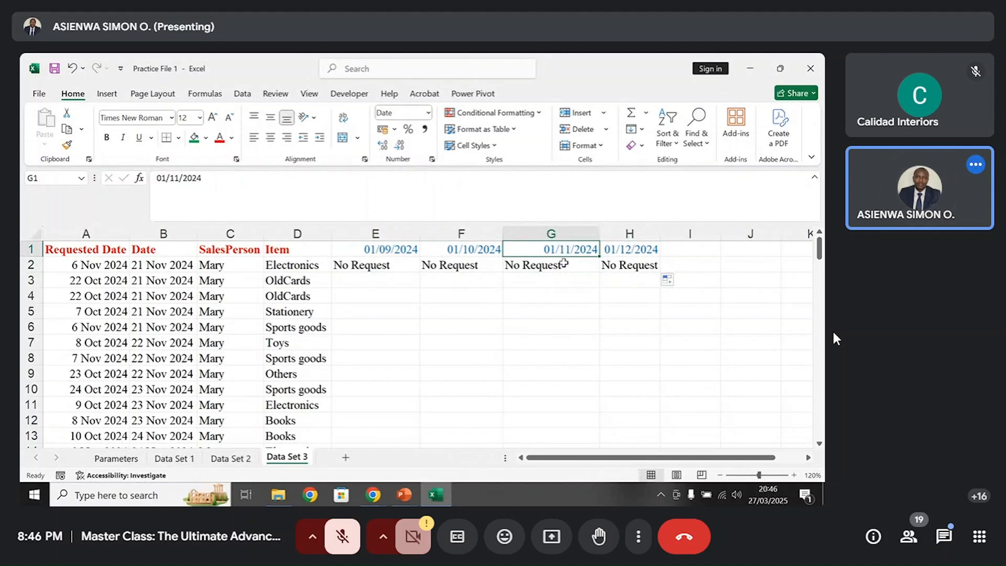
click(560, 264)
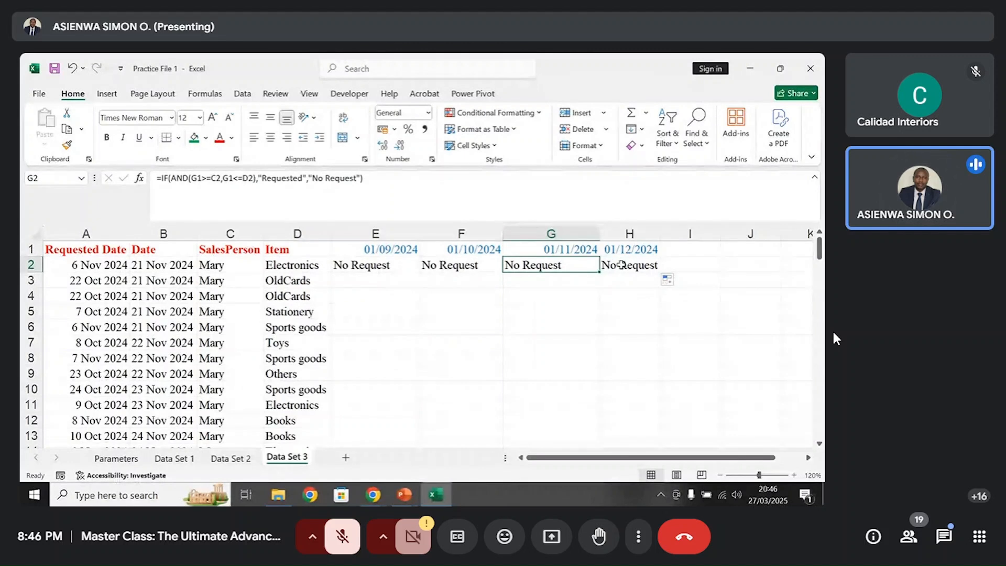
drag(621, 264, 461, 265)
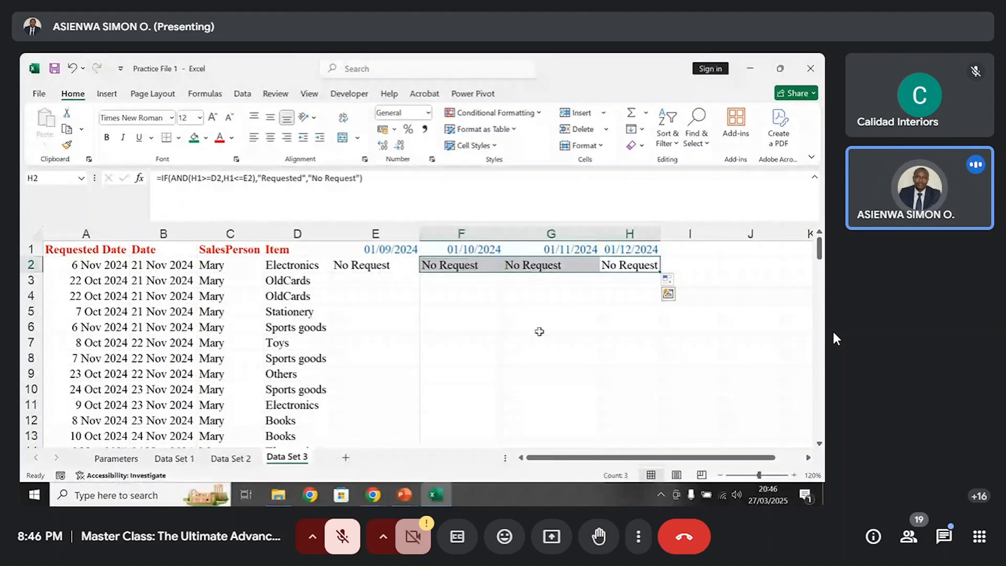
key(Delete)
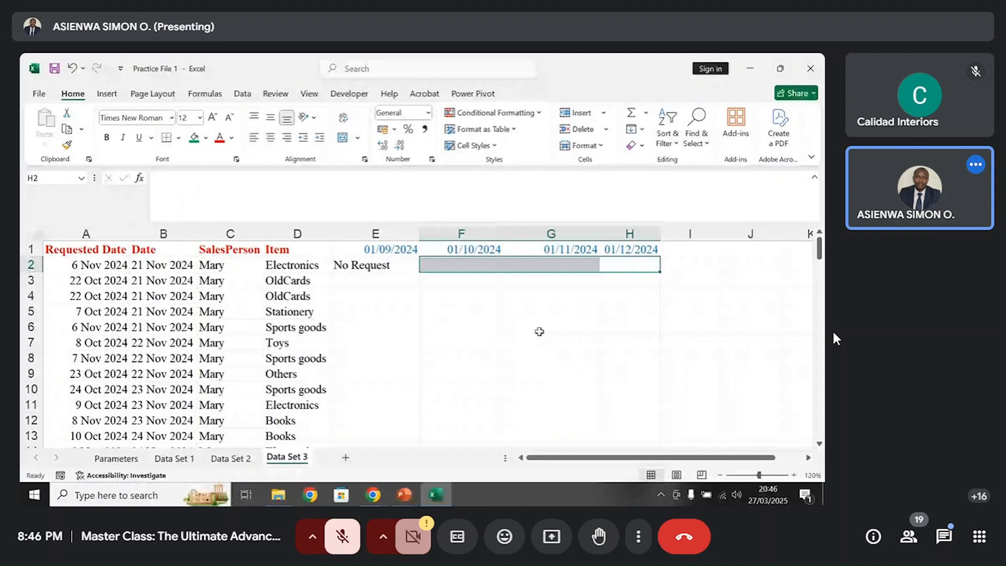
- Lock the header row and the date columns in the E2 formula by using the references E$1, $A2 and $B2
click(367, 264)
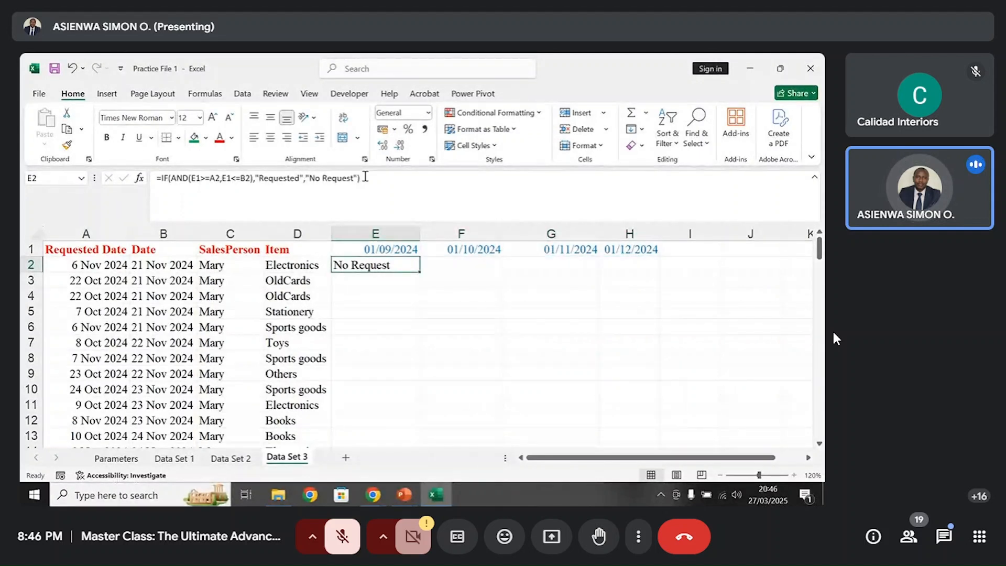
click(365, 178)
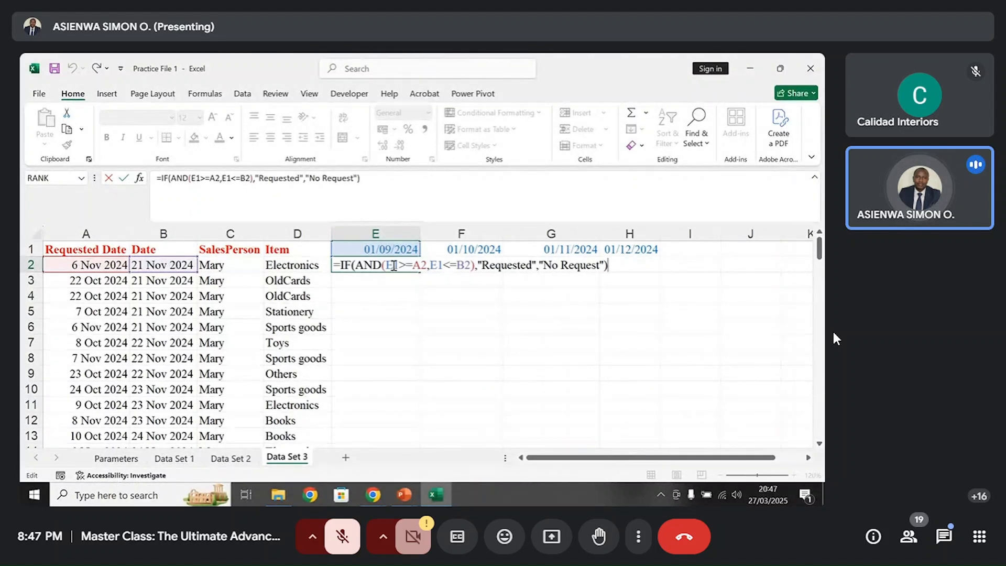
click(394, 266)
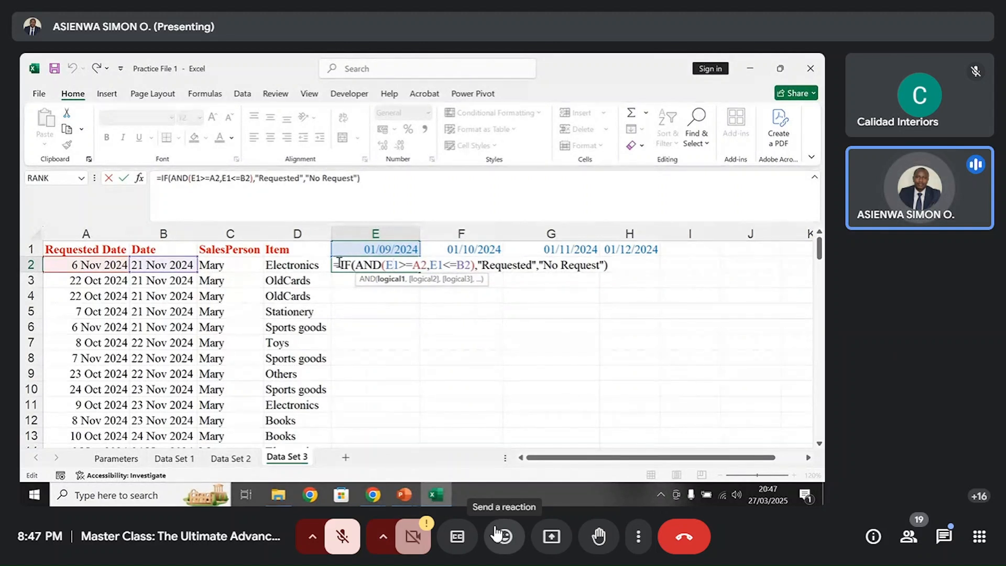
key(ctrl+f)
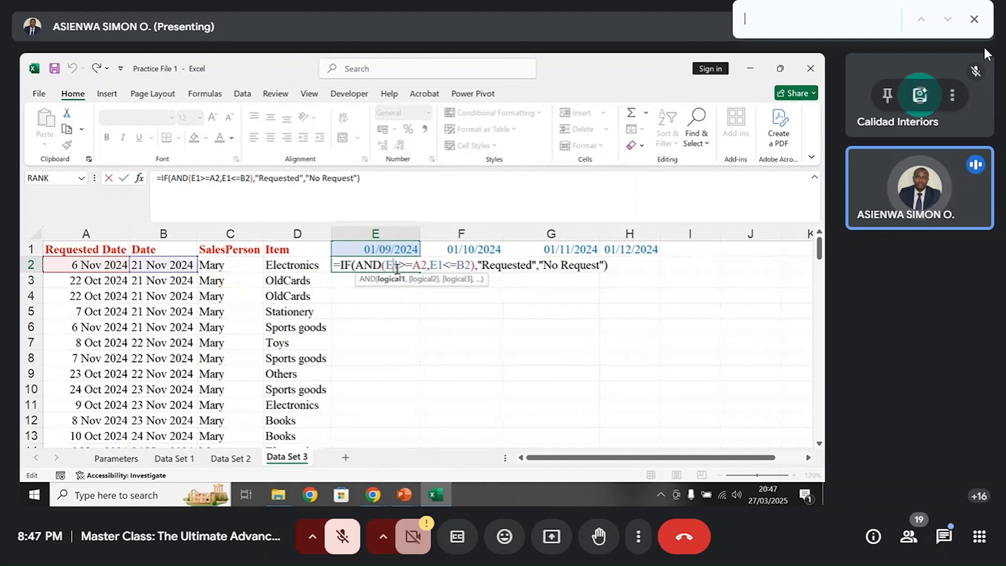
click(975, 19)
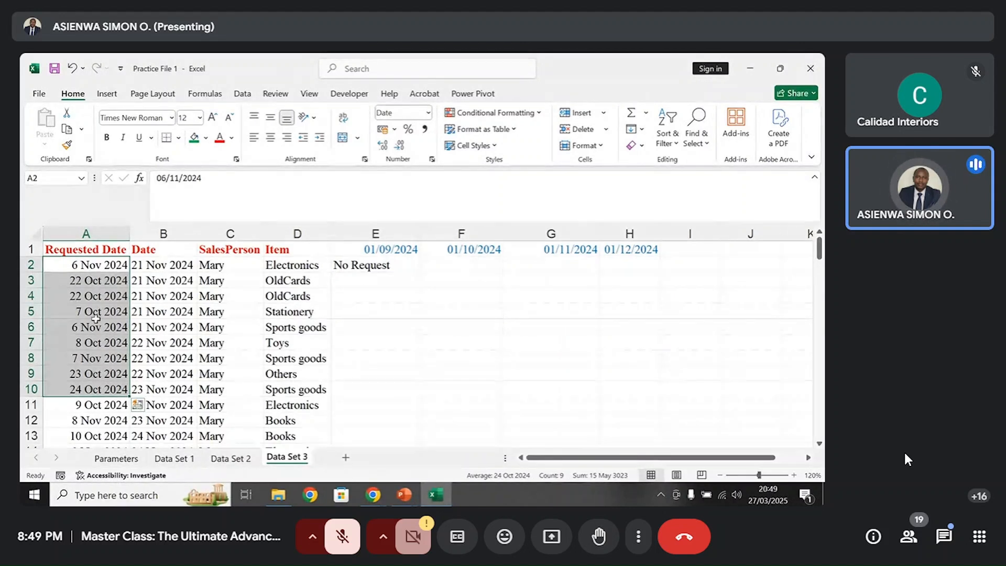
- Review the requested dates in A2:A10 against the formula in E2
click(110, 265)
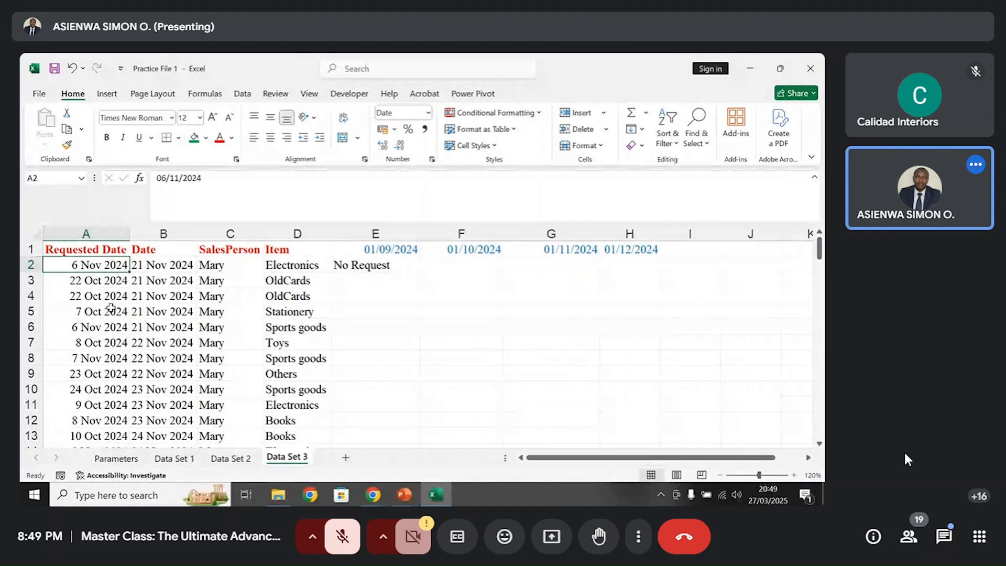
drag(98, 265, 84, 391)
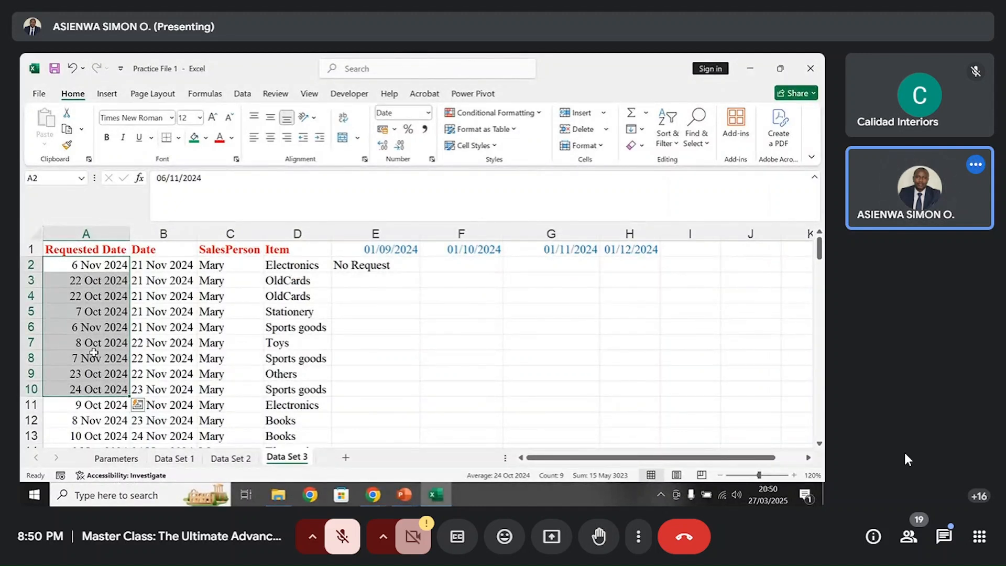
click(399, 266)
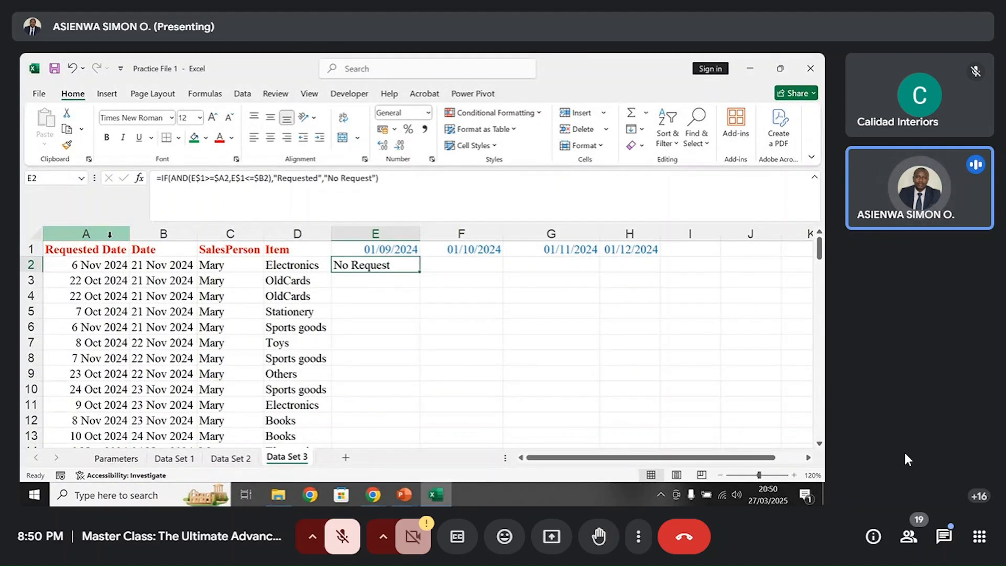
- Replace the $A2 reference in the E2 formula's first AND condition with an empty pair of parentheses
double_click(396, 267)
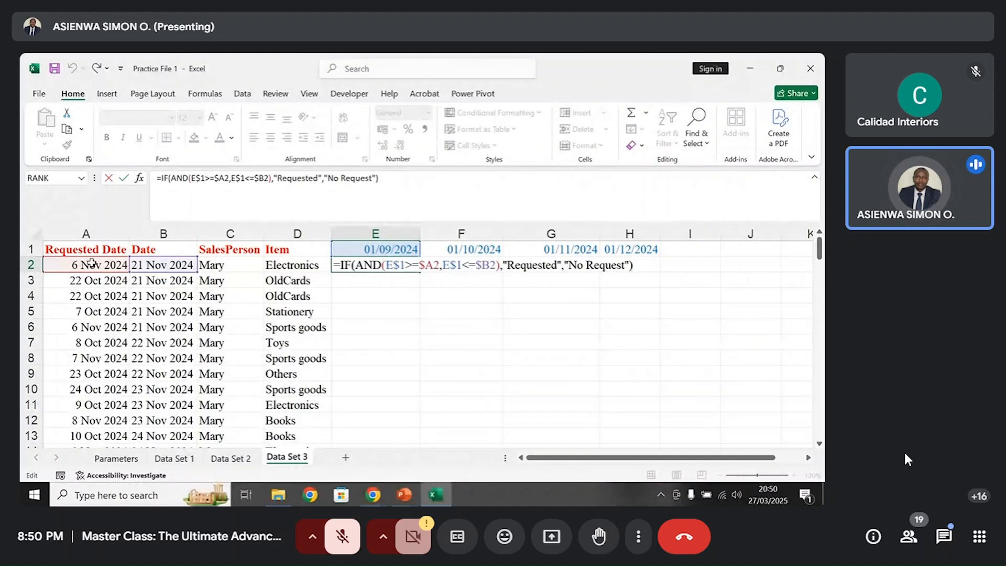
click(436, 267)
key(BackSpace)
key(BackSpace)
key(BackSpace)
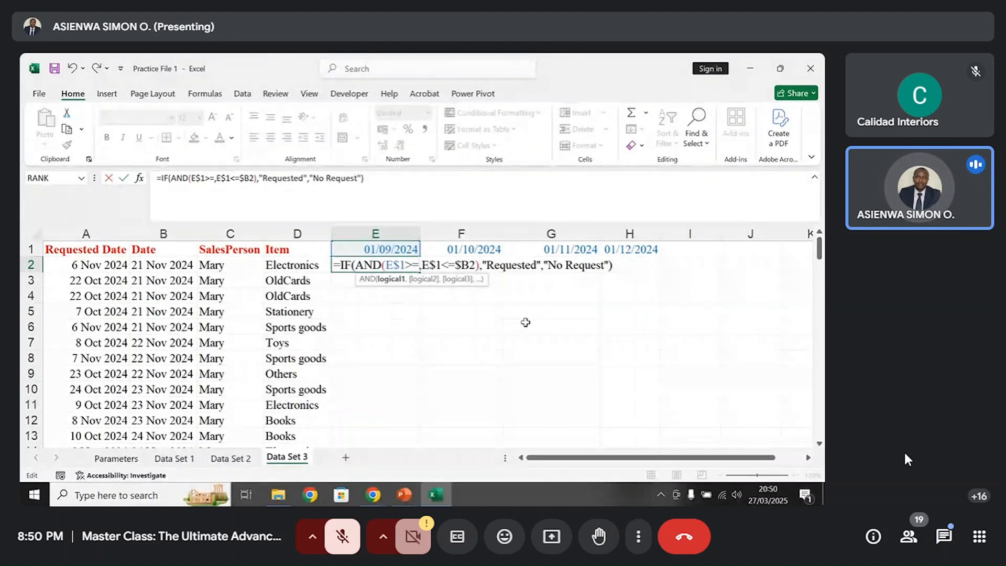
text(()
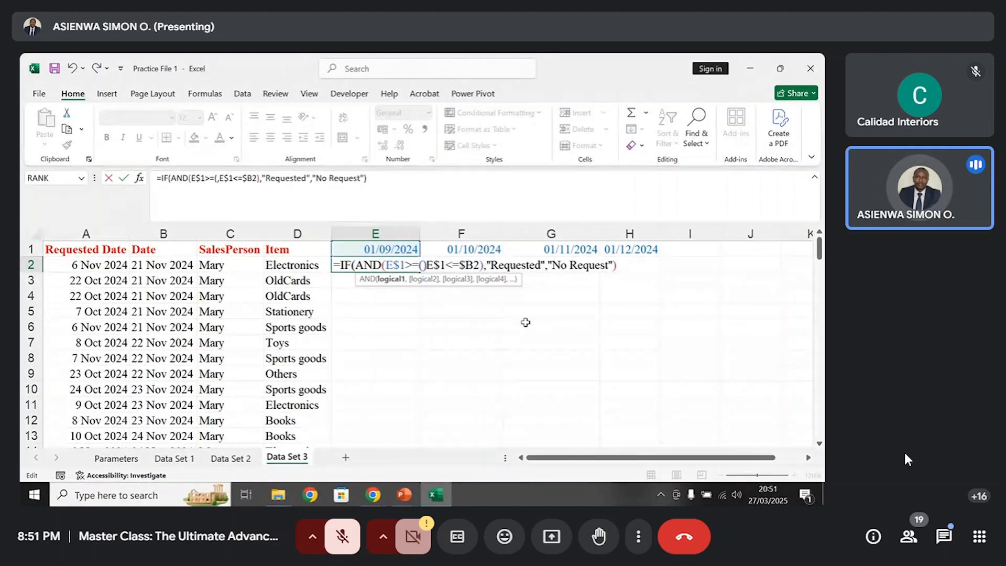
text())
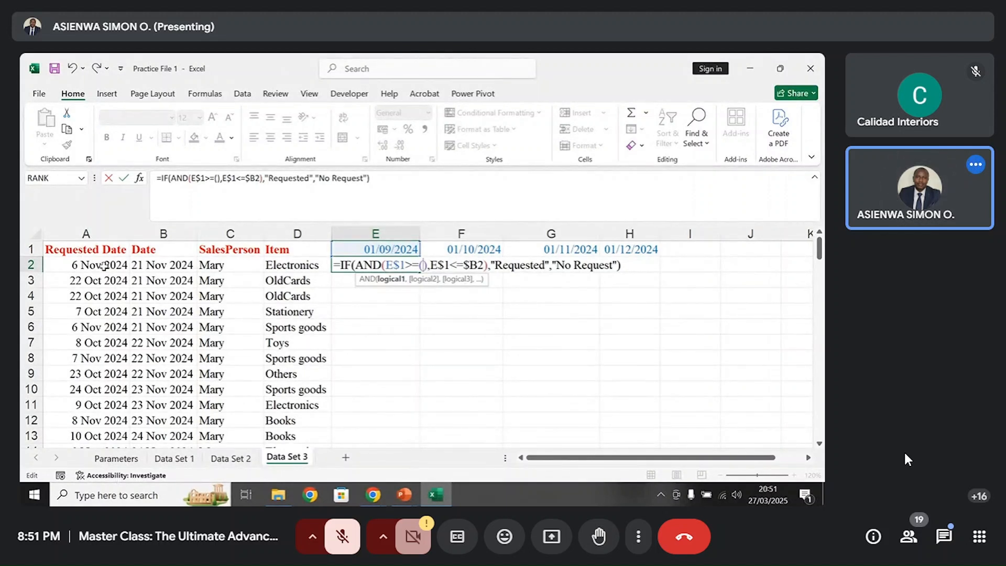
text(d)
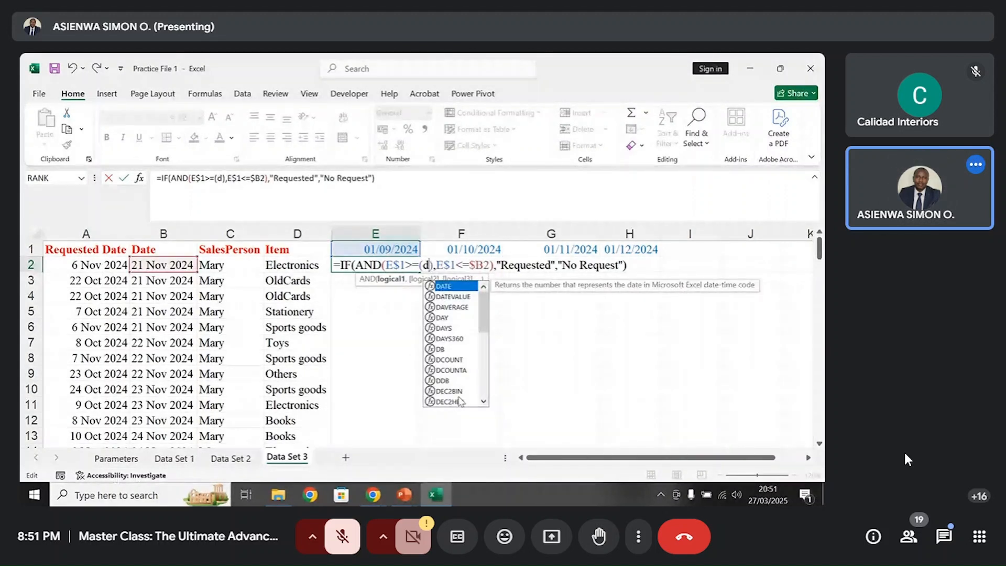
text(ate)
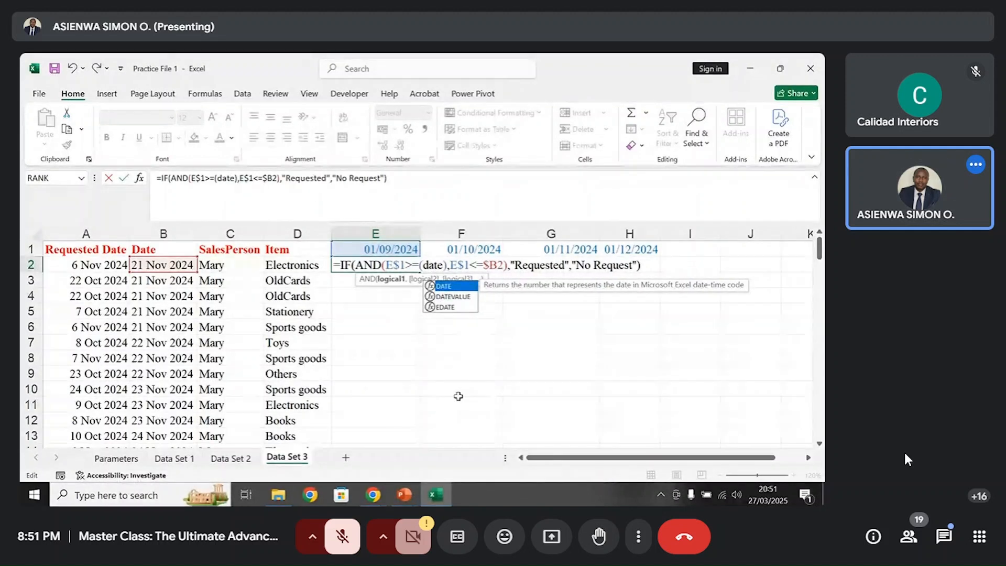
key(BackSpace)
key(BackSpace)
key(BackSpace)
key(BackSpace)
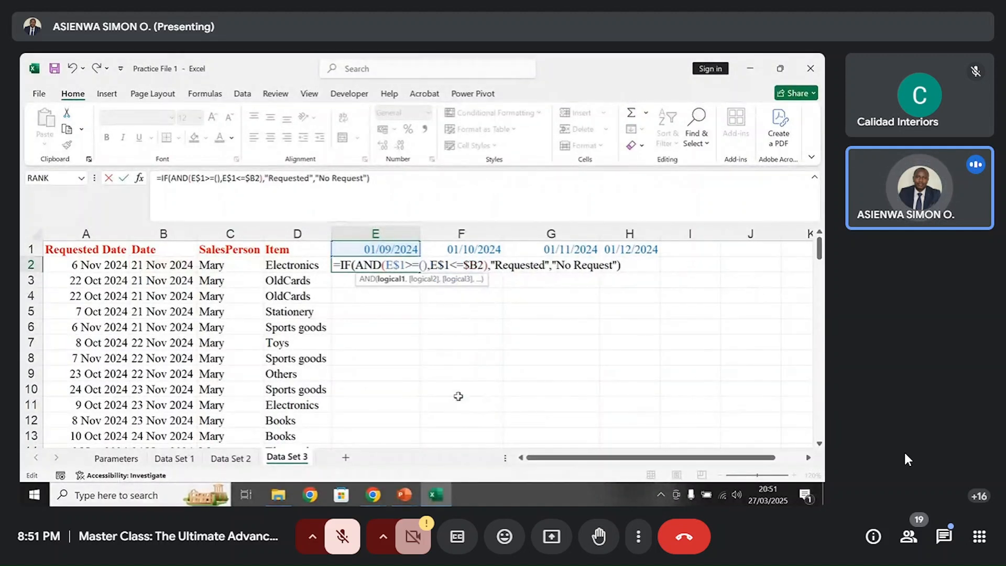
- Insert a DATE function inside the empty parentheses of the E2 formula, with YEAR(A2) as its year argument
text(DATE)
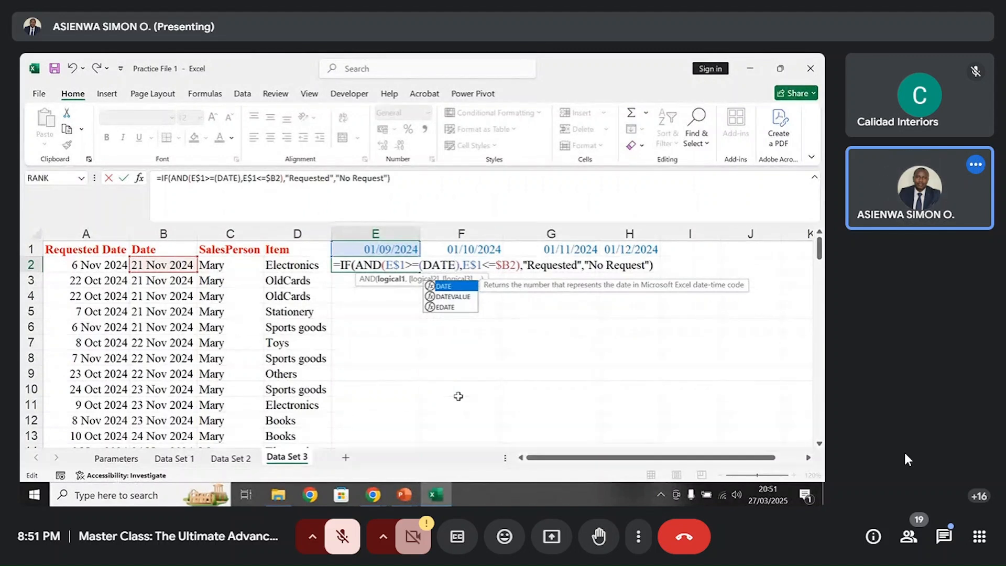
key(Tab)
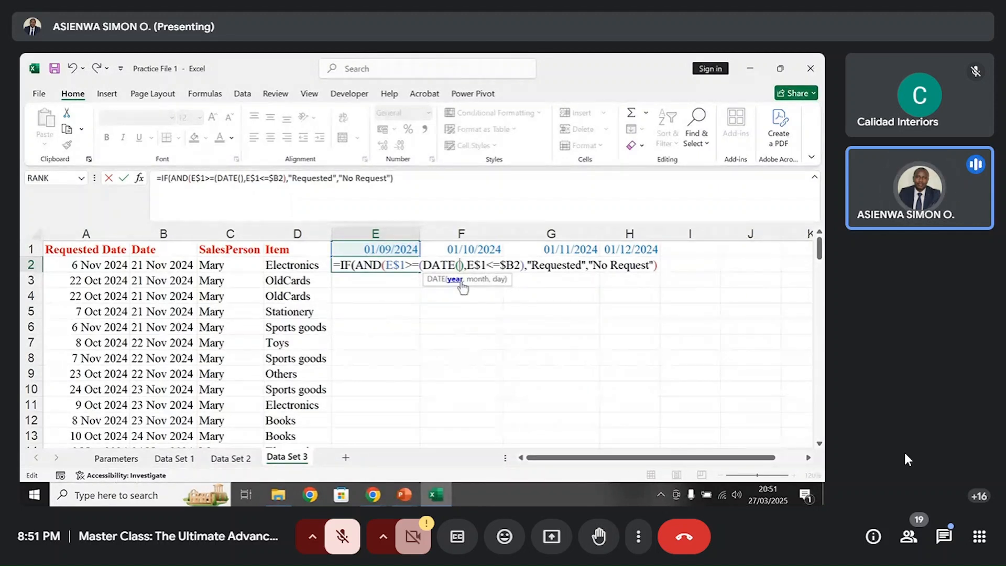
text(YEAR)
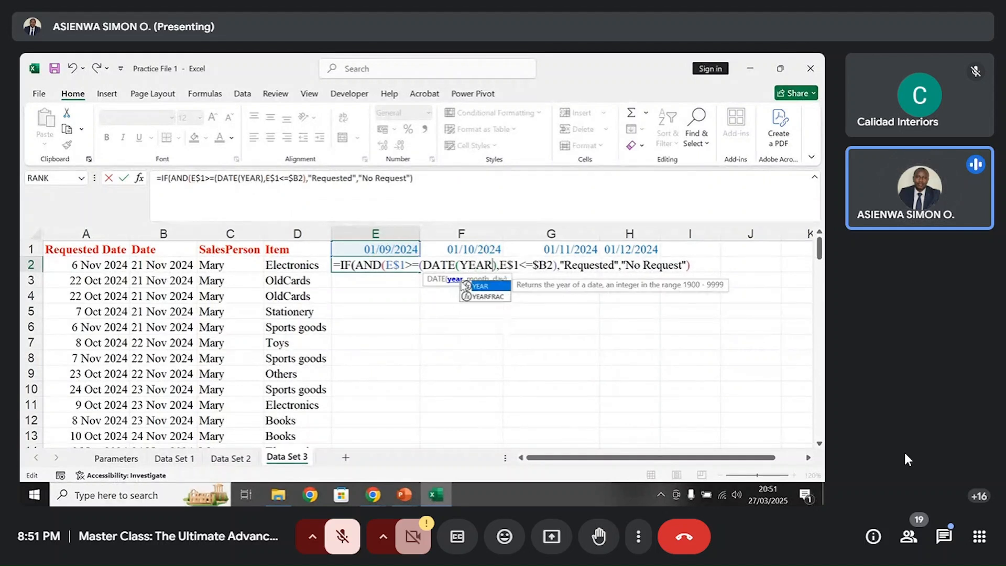
double_click(484, 286)
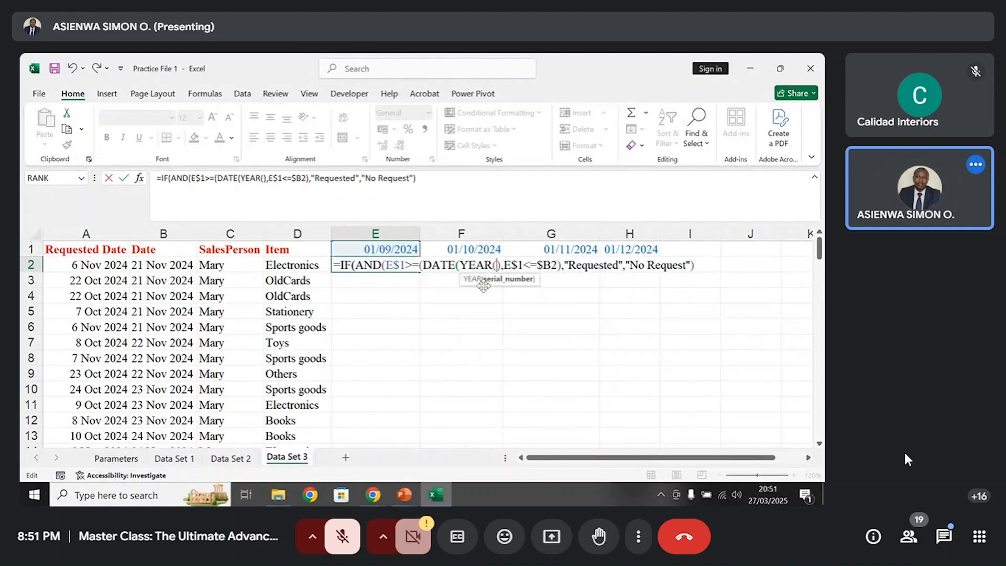
click(113, 268)
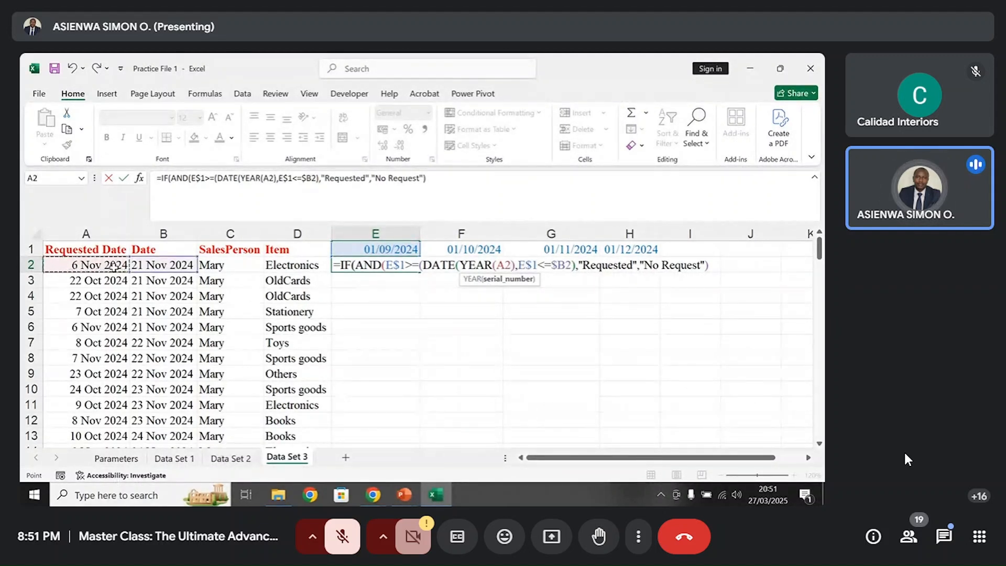
text())
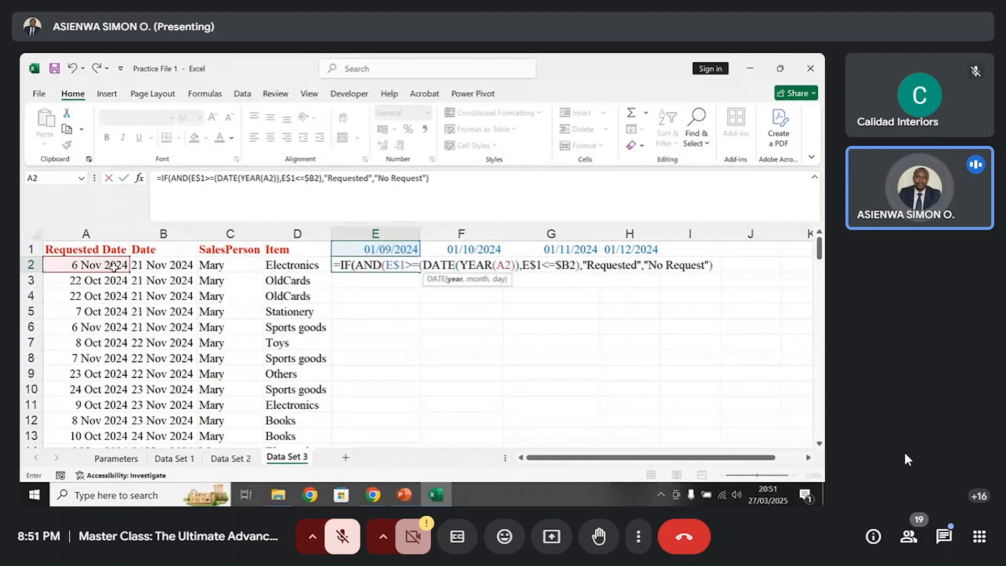
text(,)
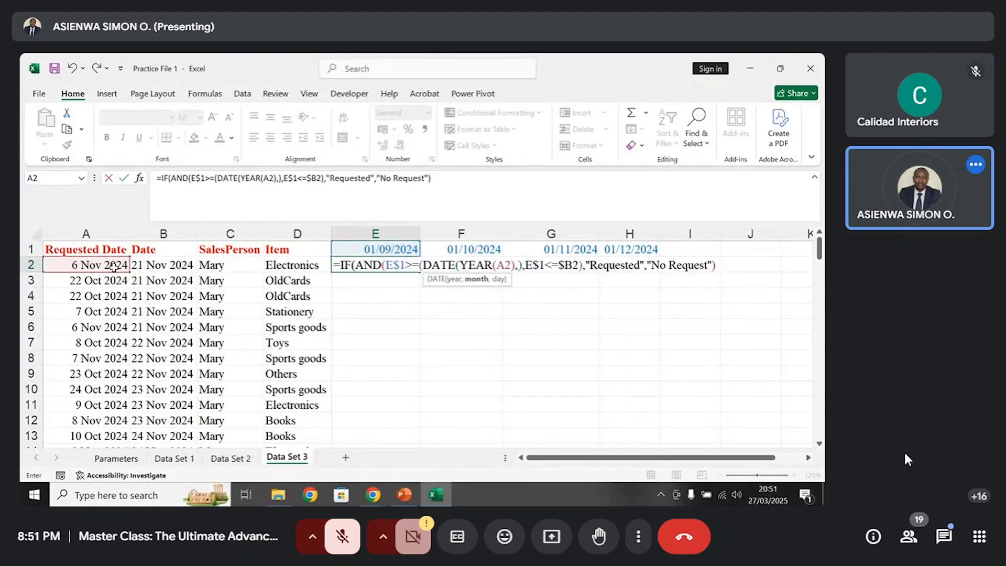
- Add MONTH(A2) as the month argument of the DATE function in E2
text(MONTH)
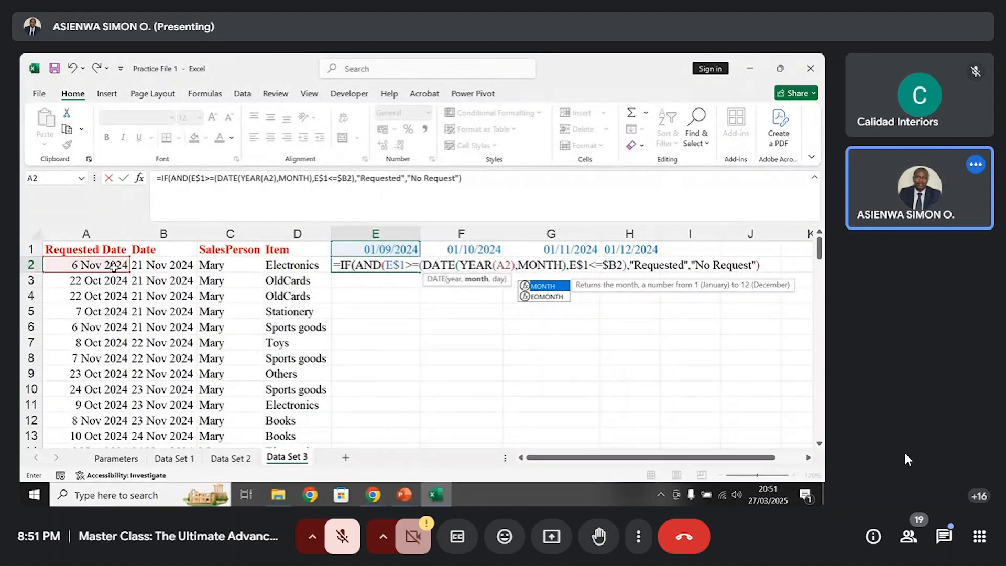
text(()
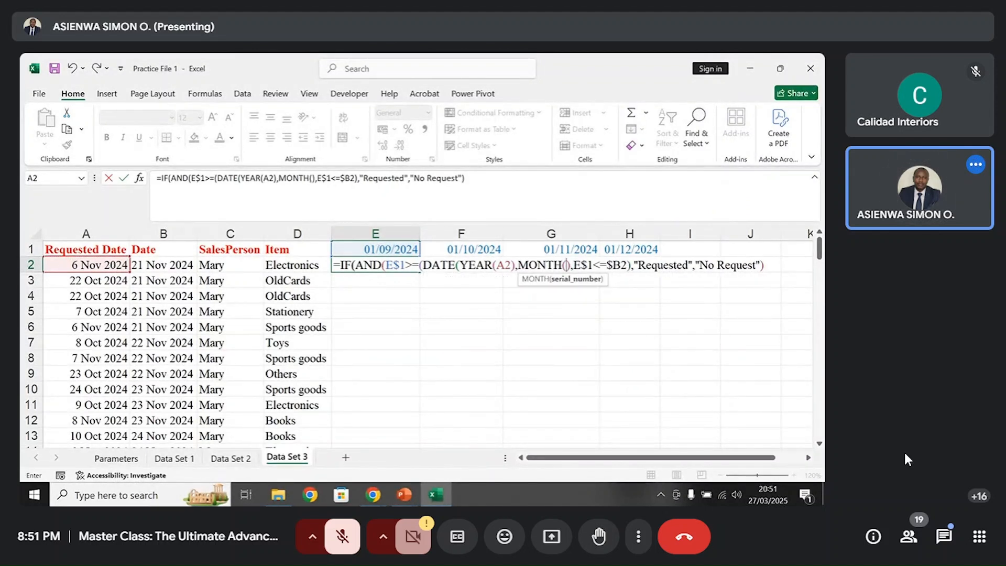
click(114, 265)
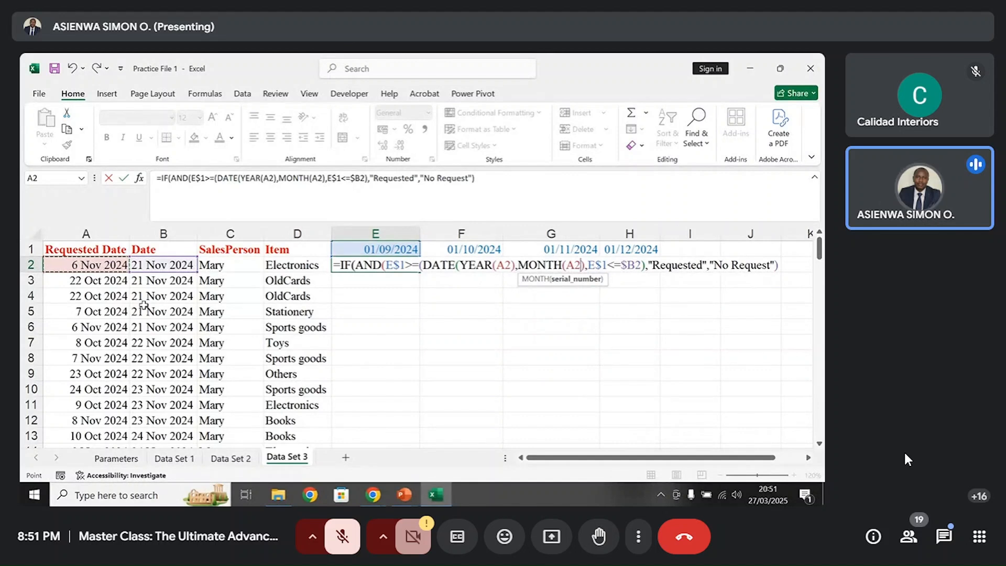
text())
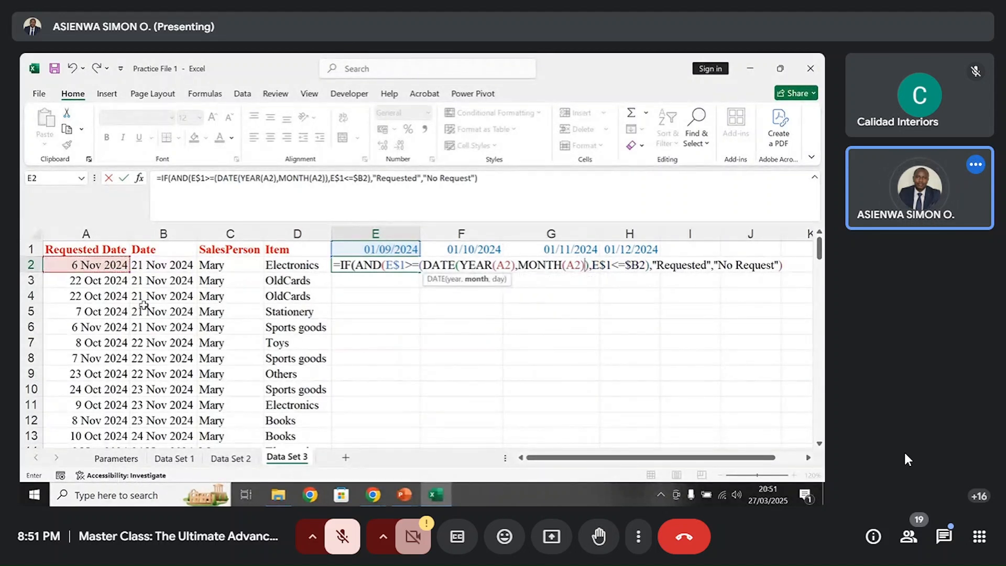
text(,)
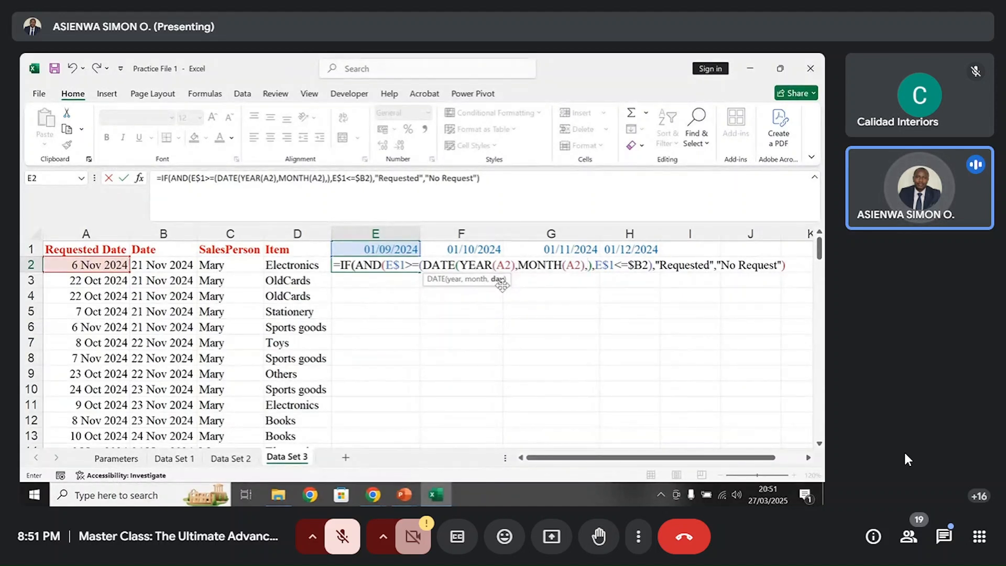
- Set the day argument of the DATE function in E2 to 1 and close its parentheses
text(0)
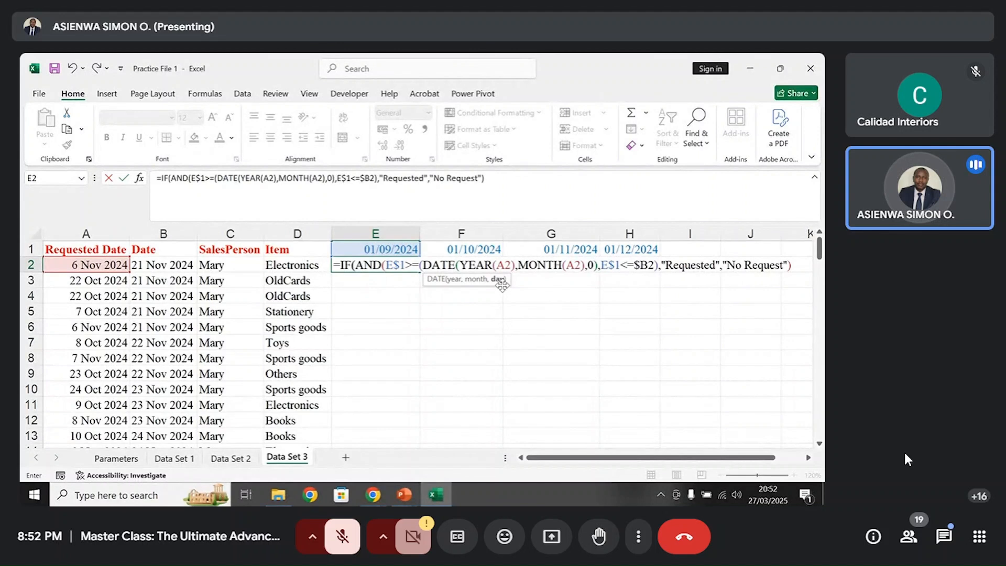
text(1)
key(BackSpace)
key(BackSpace)
text(1)
text())
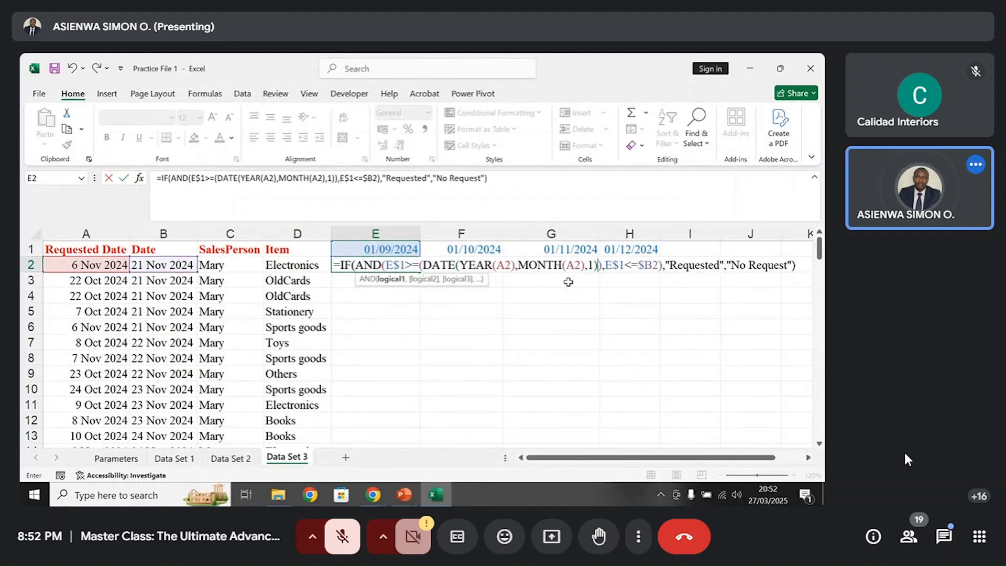
- Inspect the DATE(YEAR(A2),MONTH(A2),1) part of the E2 formula and the A2 reference inside YEAR
click(601, 266)
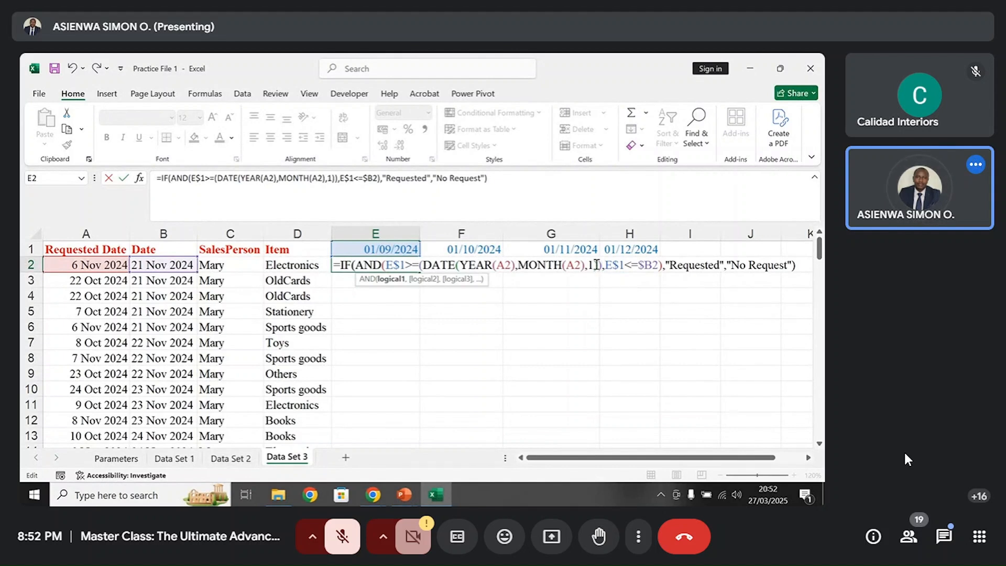
drag(599, 266, 426, 262)
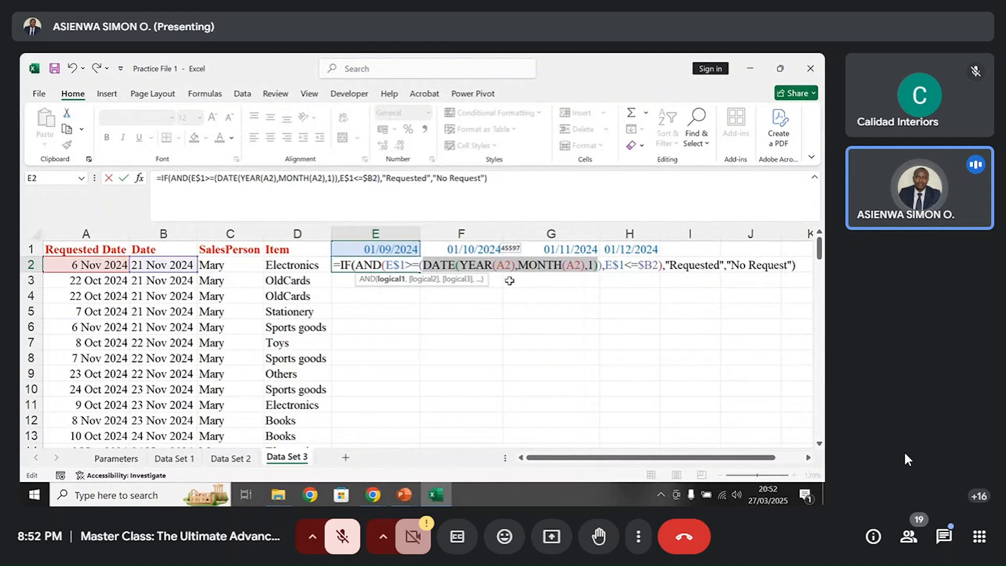
click(601, 268)
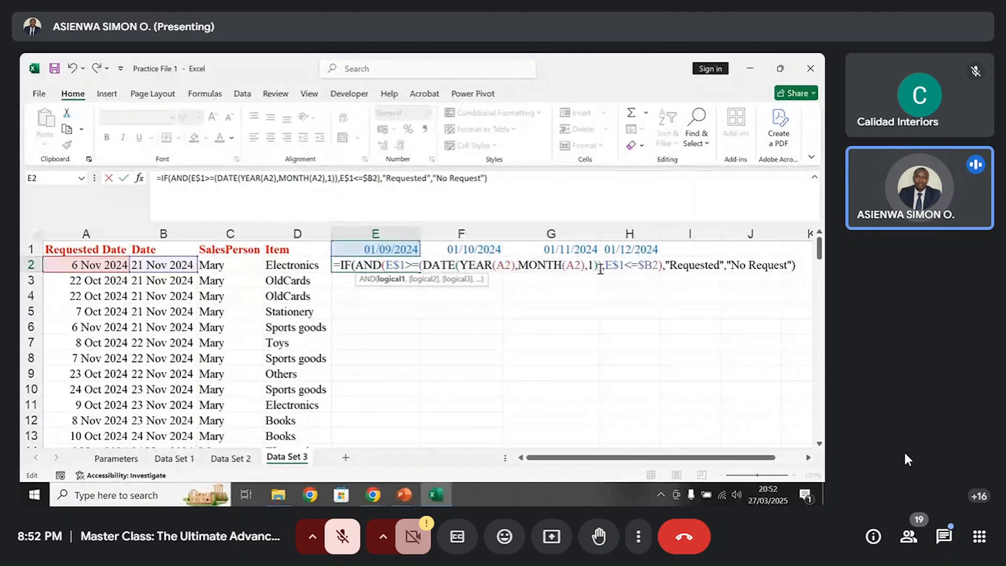
drag(600, 269, 424, 265)
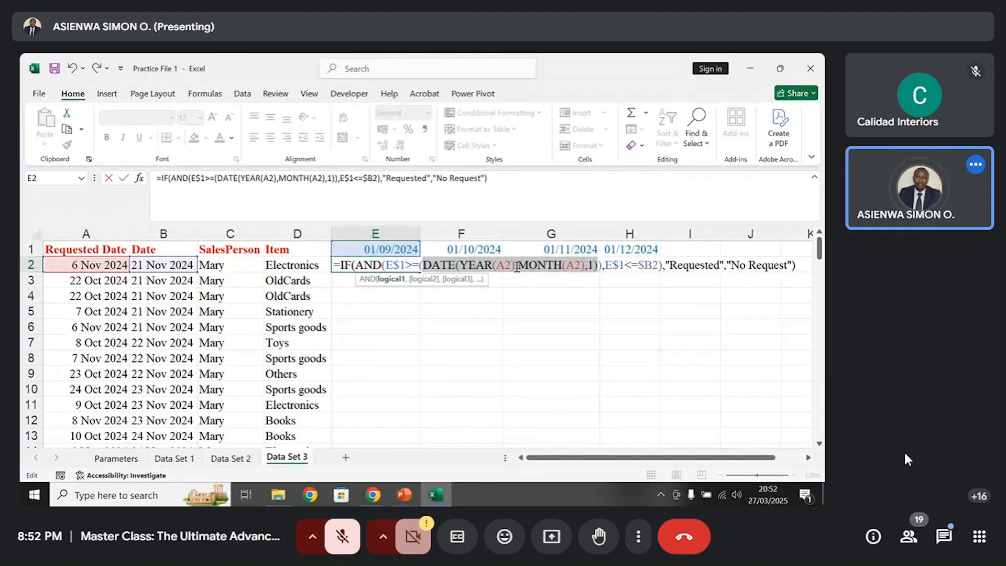
click(599, 268)
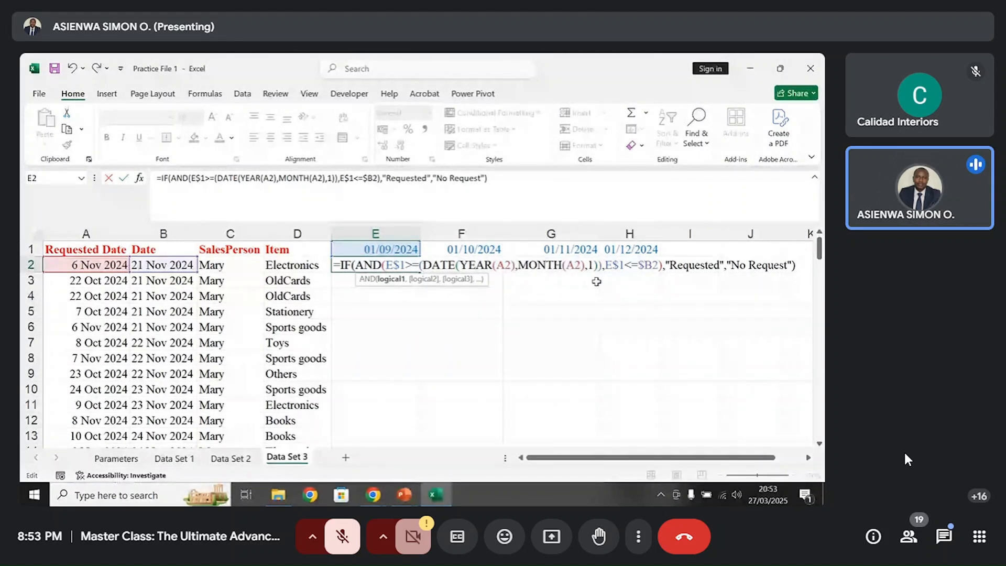
click(502, 269)
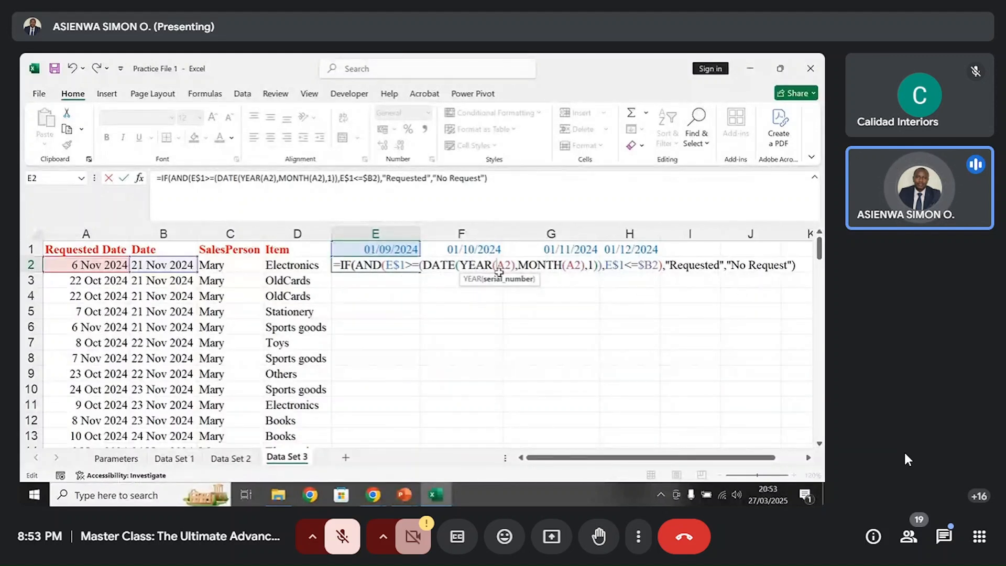
- Lock column A in the E2 formula by changing both A2 references inside YEAR and MONTH to $A2
text($)
click(575, 271)
text($)
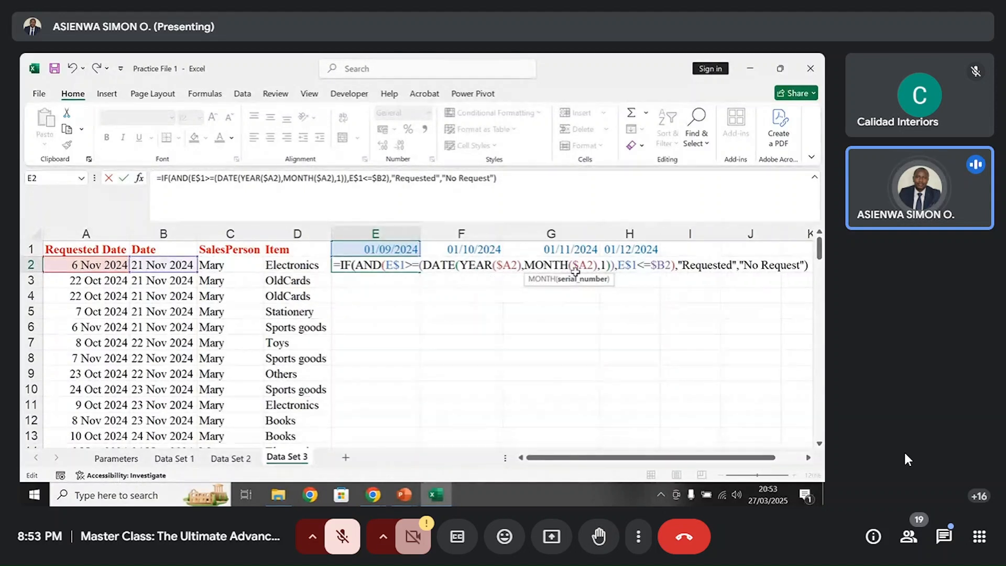
click(811, 266)
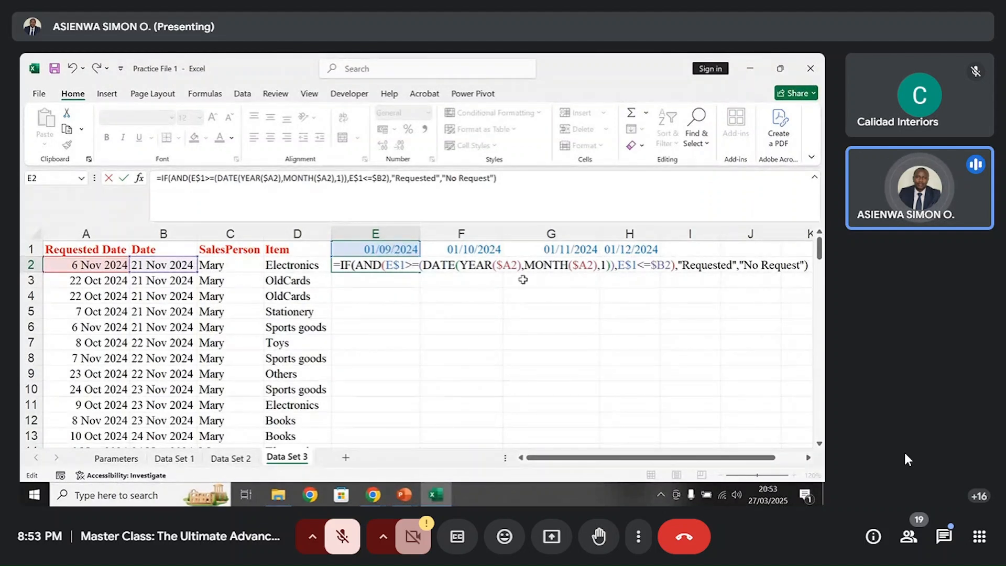
drag(420, 265, 613, 268)
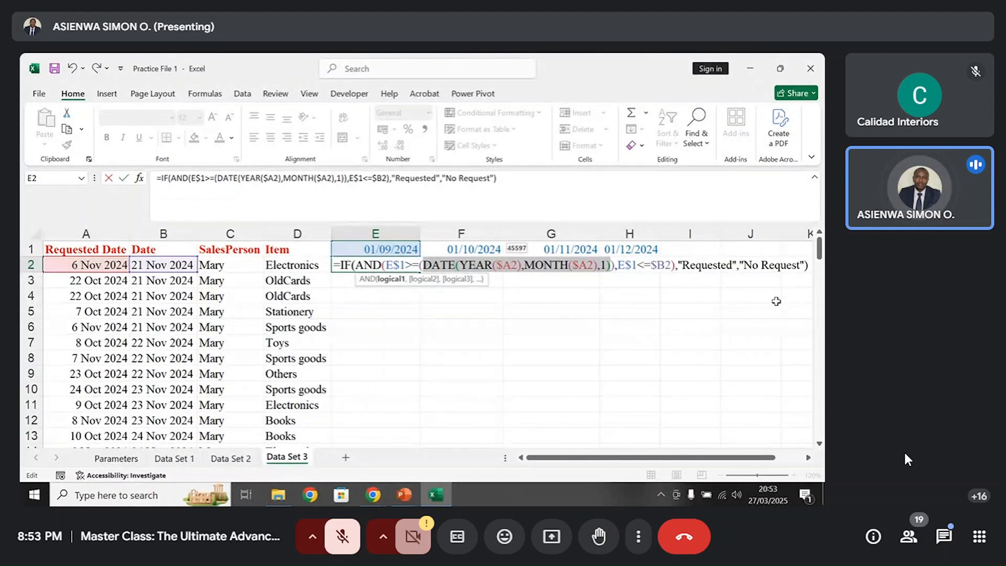
key(Return)
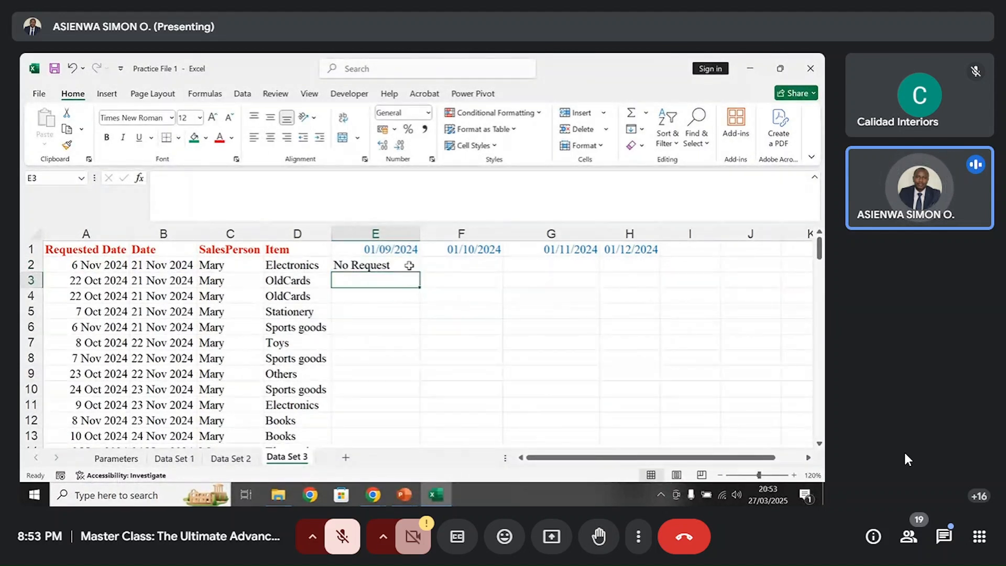
- Fill the E2 formula across to H2 and down through all data rows
click(414, 267)
drag(420, 272, 660, 272)
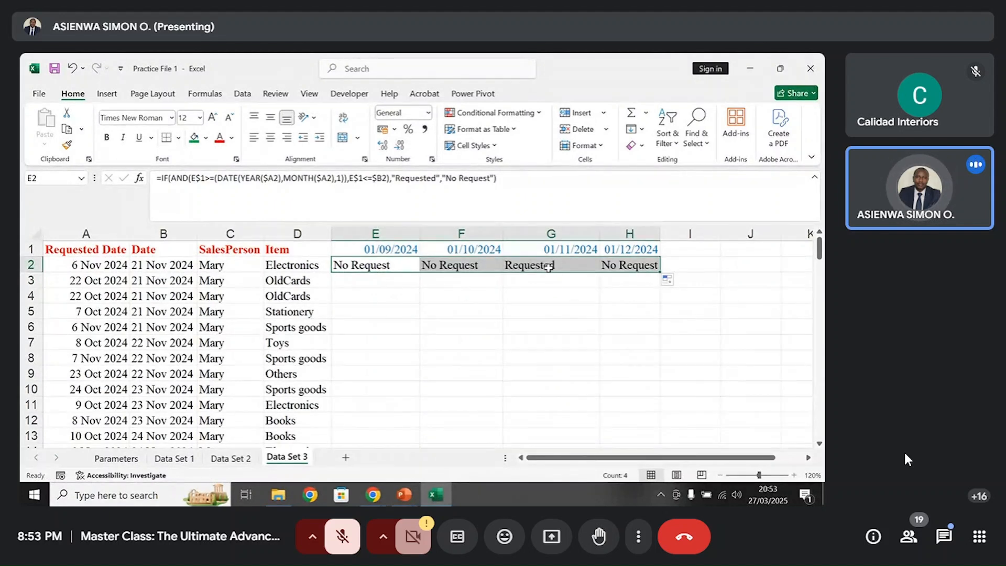
double_click(659, 272)
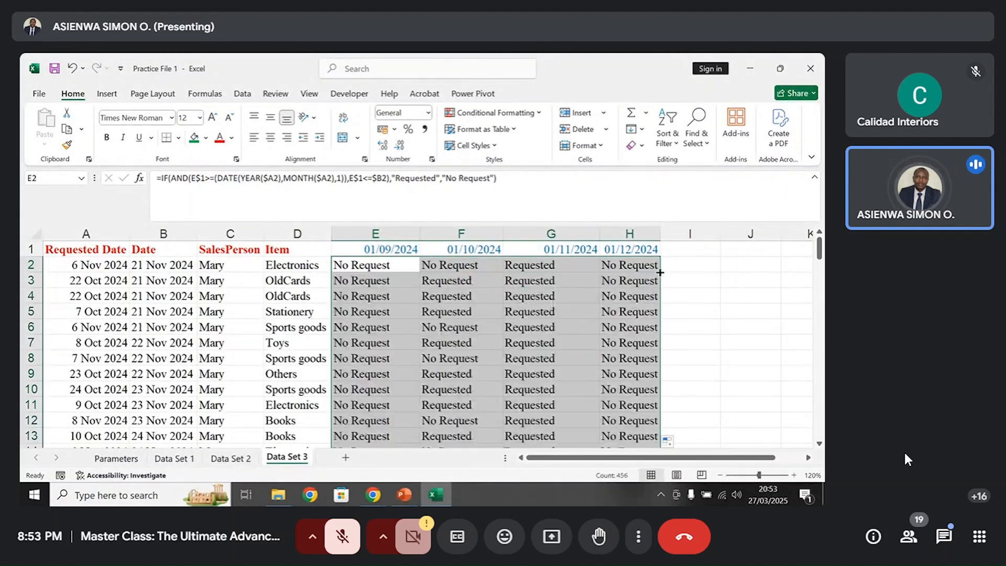
- Review the finished IF/AND formula in E2 against the Requested Date column and the month headers
click(362, 263)
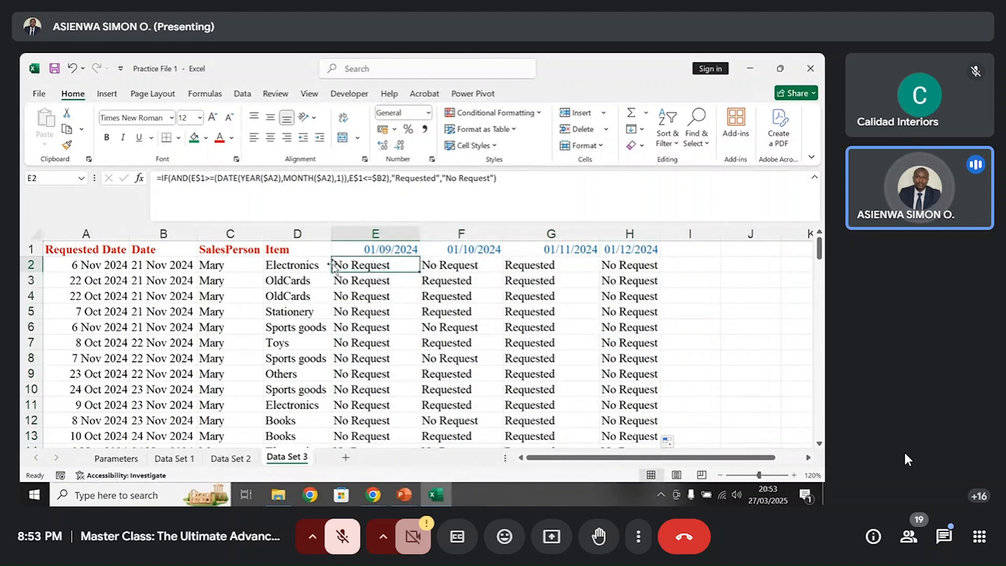
click(104, 250)
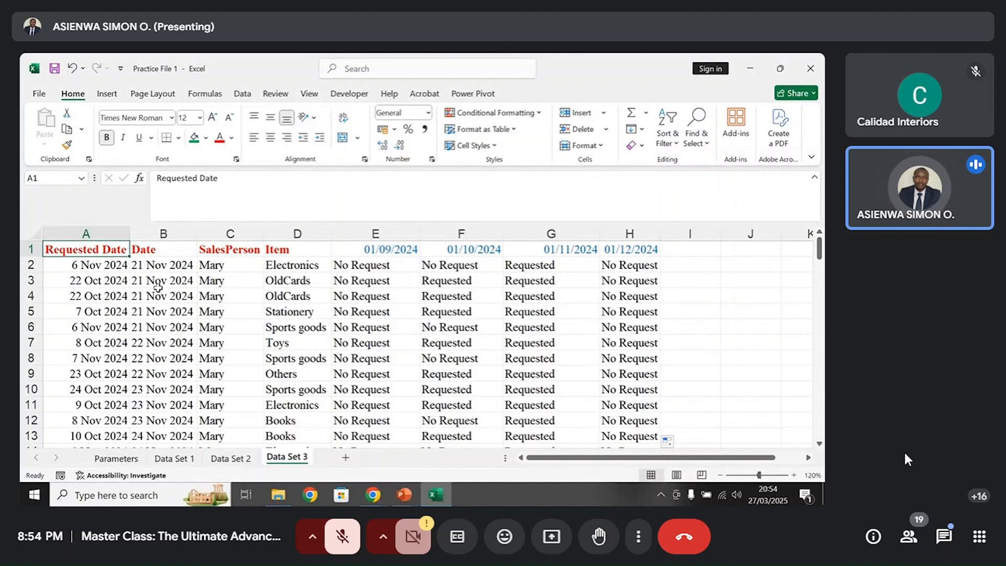
click(363, 270)
click(517, 181)
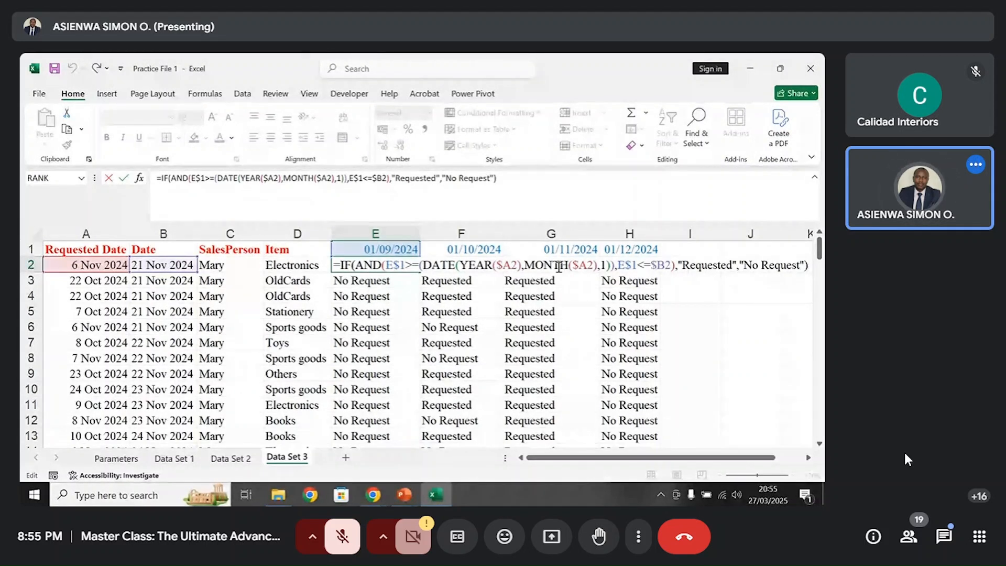
key(Return)
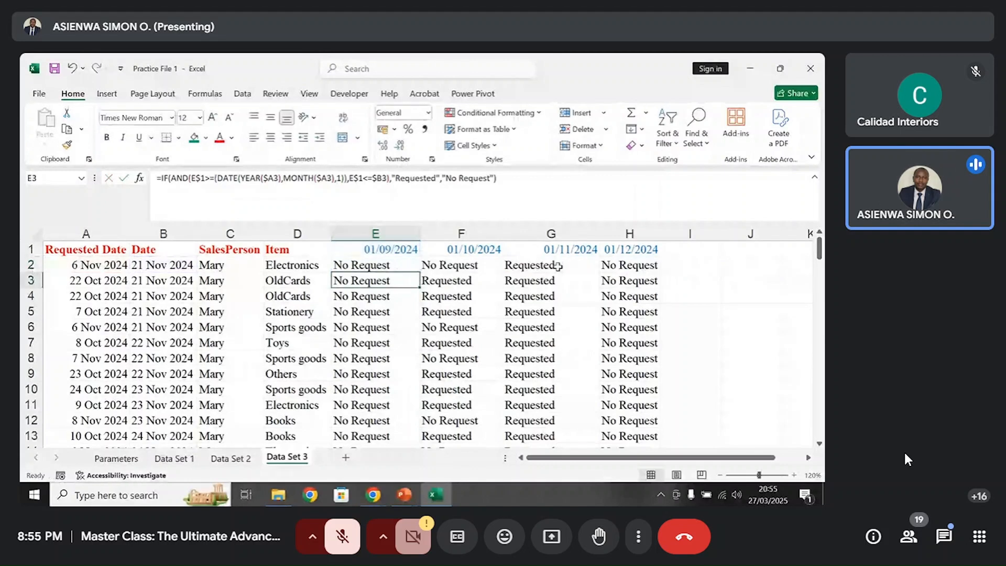
click(123, 253)
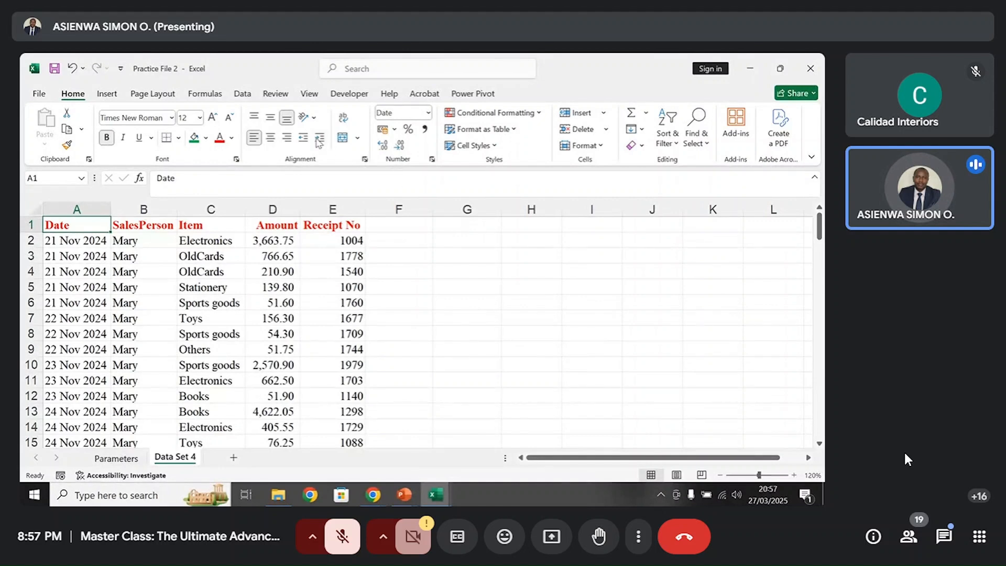
- Look through the SalesPerson column of Data Set 4 in Practice File 2 and return to the Date header
click(244, 95)
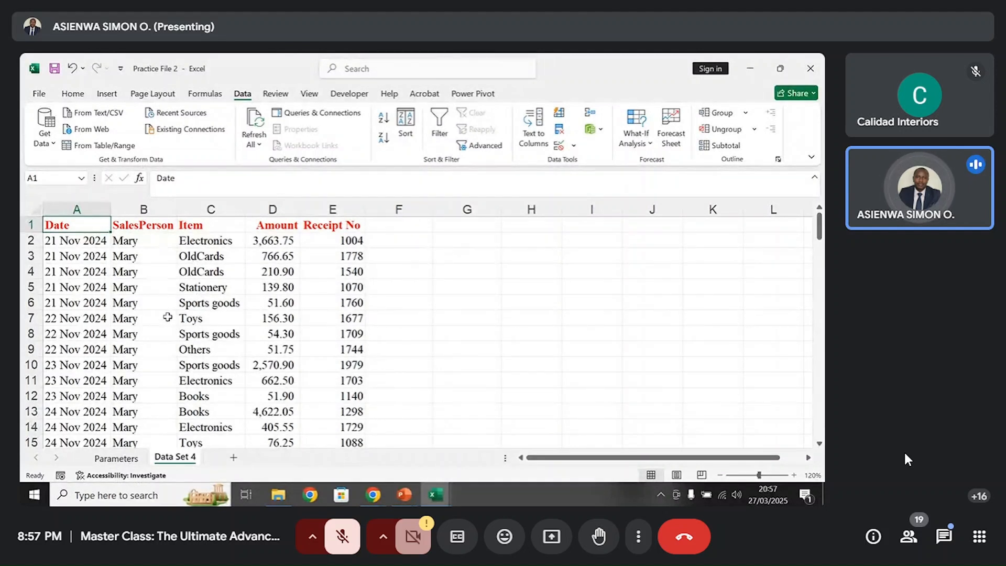
click(141, 255)
key(Down)
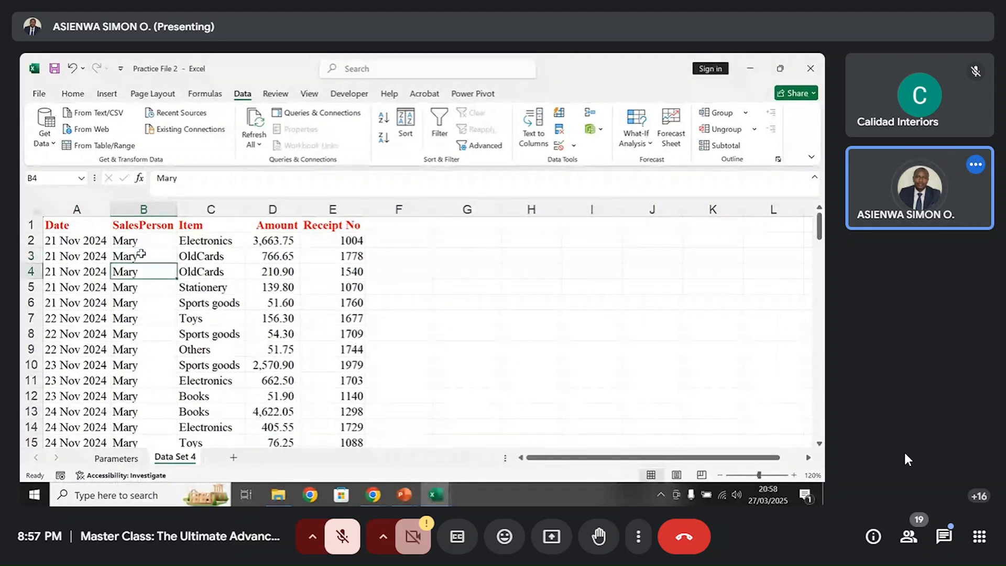
key(Down)
key(Down)
key(Down)
key(Down)
key(Down)
key(Down)
key(Down)
key(Down)
key(Down)
key(Down)
key(Down)
key(Down)
key(Down)
key(Down)
key(Down)
key(Down)
key(Down)
key(Down)
key(Down)
key(Down)
key(Down)
key(Down)
key(Down)
key(Down)
key(Down)
key(Down)
key(Down)
key(Down)
key(Down)
key(Down)
key(Down)
key(Down)
key(Down)
key(Down)
key(Down)
key(Down)
key(Down)
key(Down)
key(Down)
key(Down)
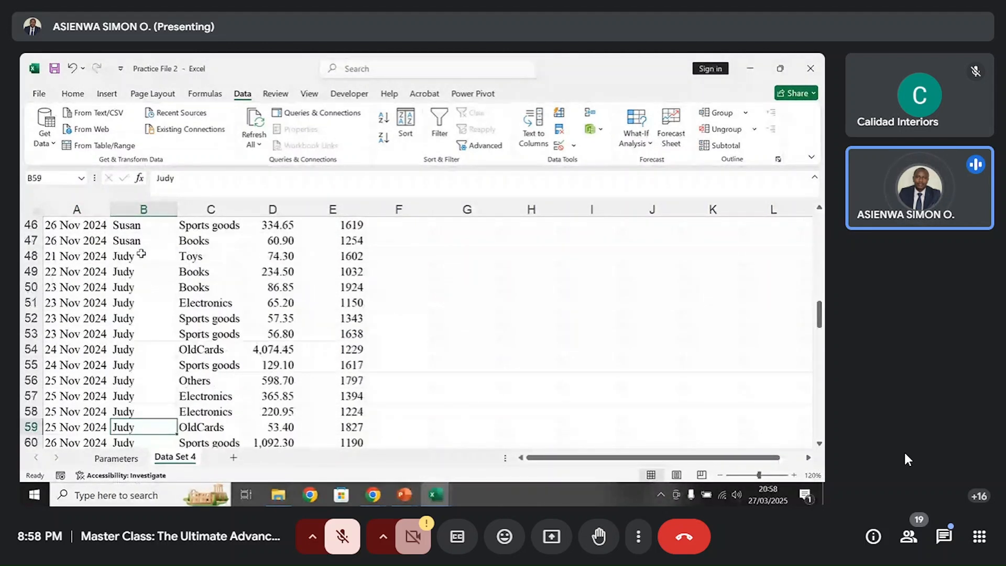
key(Up)
key(Up)
key(Up)
key(Up)
key(Up)
key(Up)
key(Up)
key(Up)
key(Up)
key(Up)
key(Up)
key(Up)
key(Up)
key(Up)
key(Up)
key(Up)
key(Up)
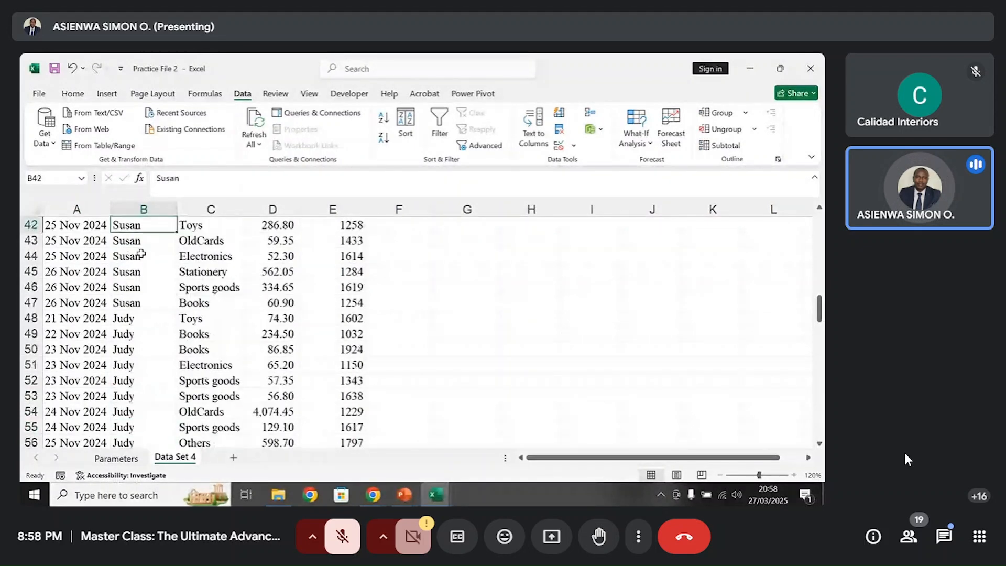
key(Up)
key(Up)
key(Up)
key(Up)
key(Up)
key(Up)
key(Up)
key(Up)
key(Up)
key(ctrl+Up)
key(Left)
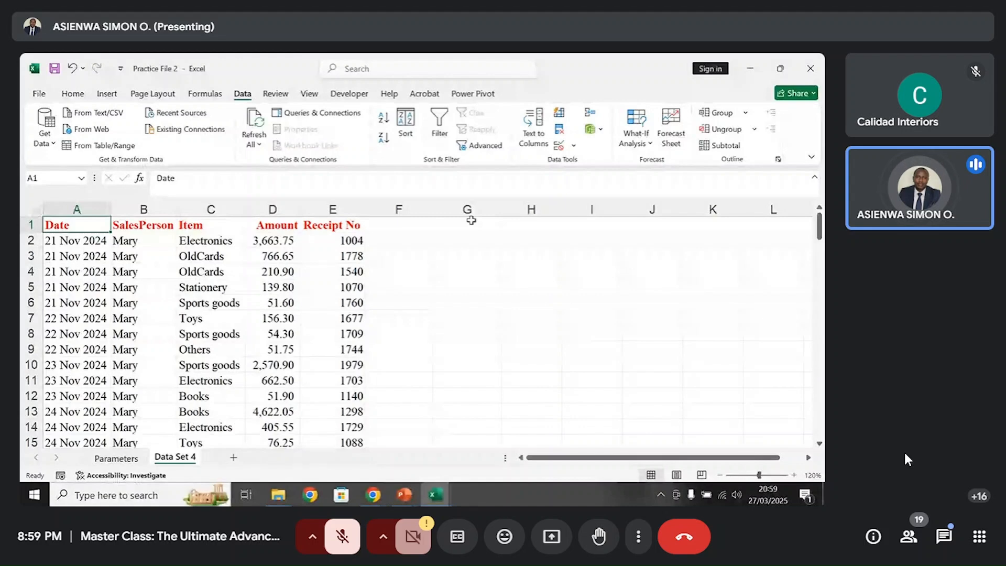
click(492, 148)
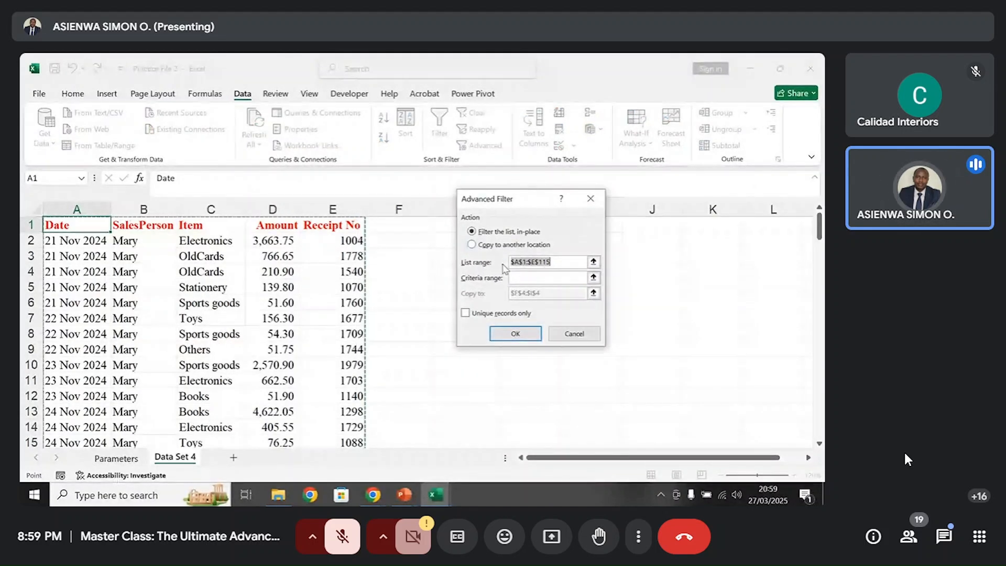
drag(489, 206, 485, 192)
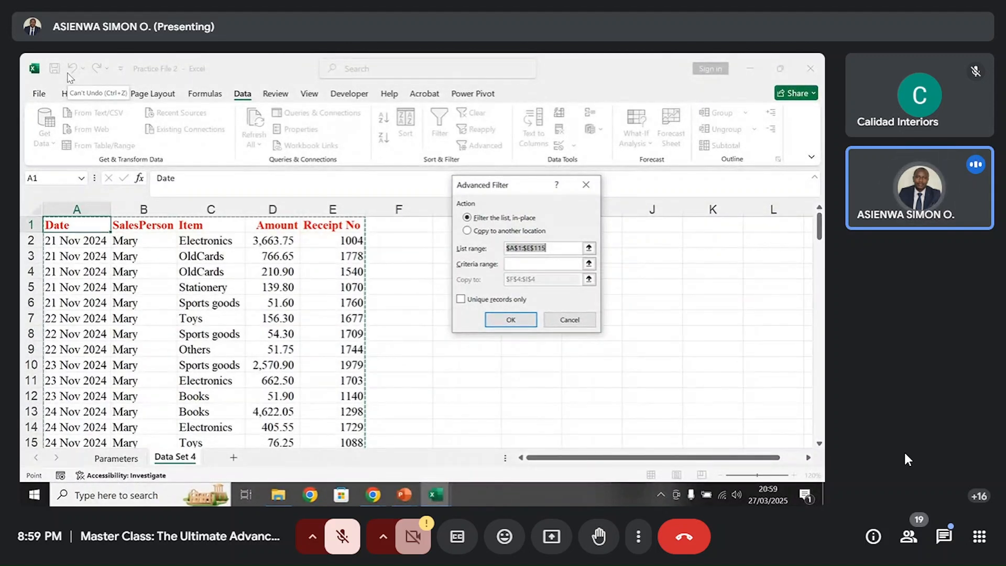
click(471, 231)
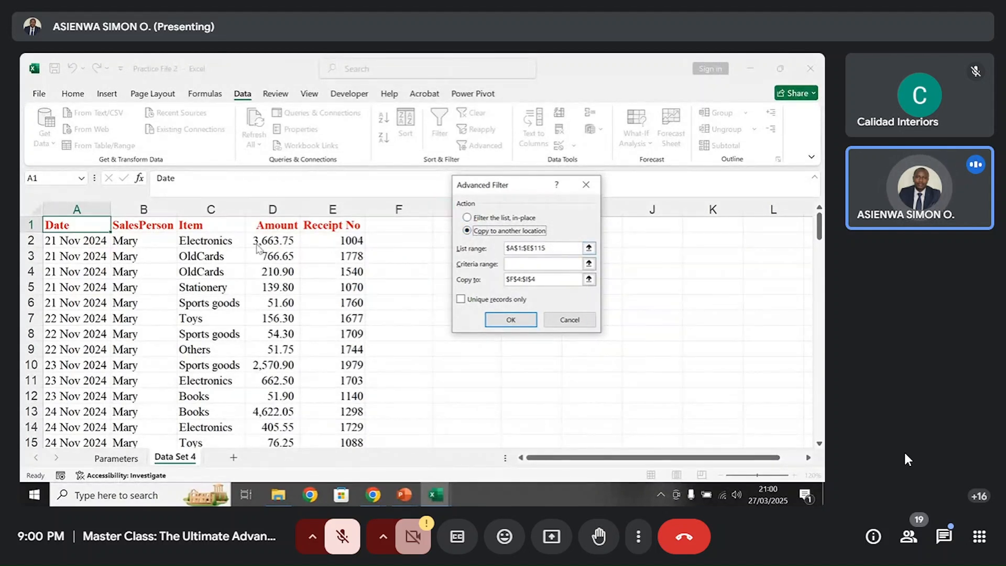
drag(567, 248, 502, 249)
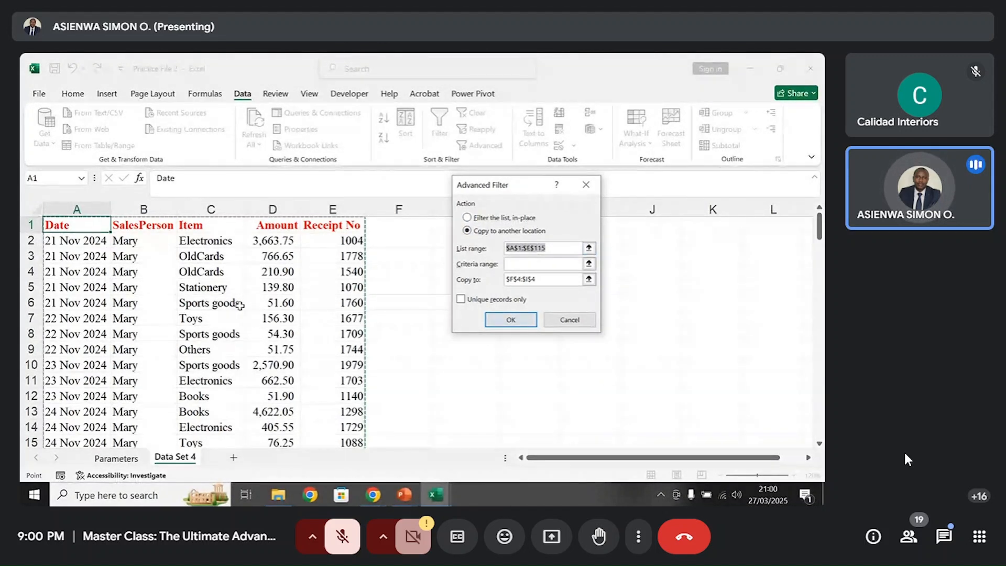
click(513, 264)
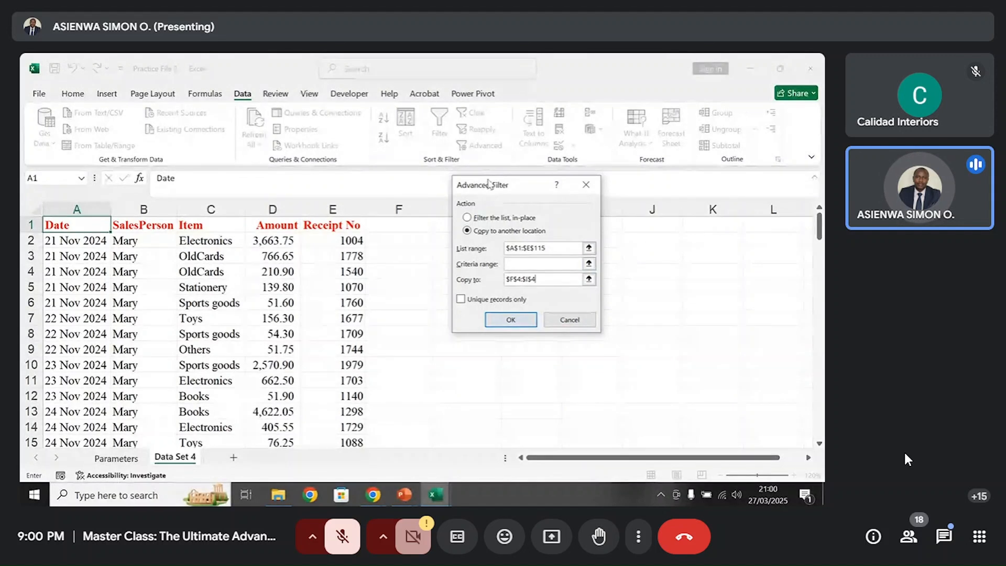
drag(488, 184, 562, 175)
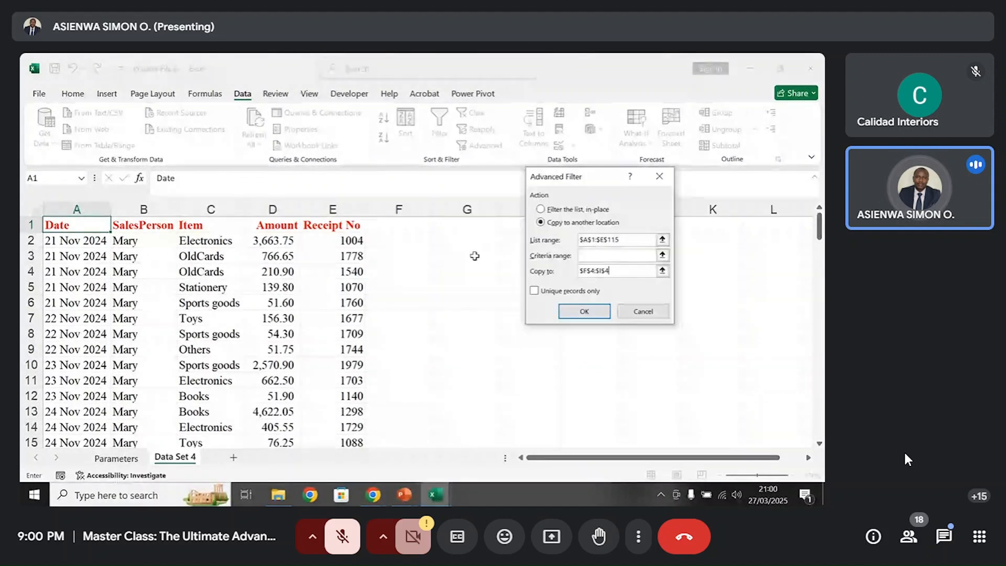
click(638, 312)
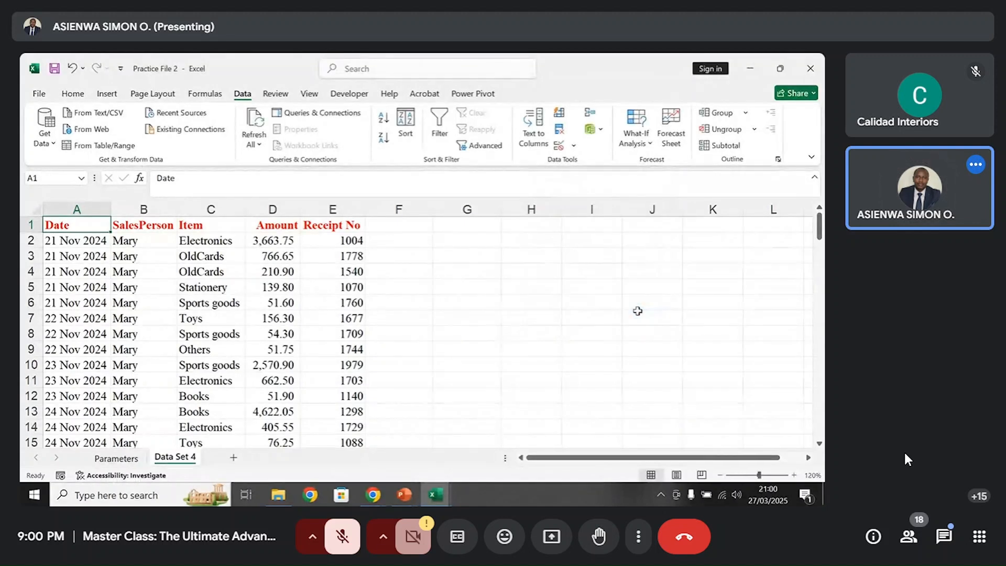
- Copy the SalesPerson header from B1 into G1 as the heading of a filter criteria range
click(475, 231)
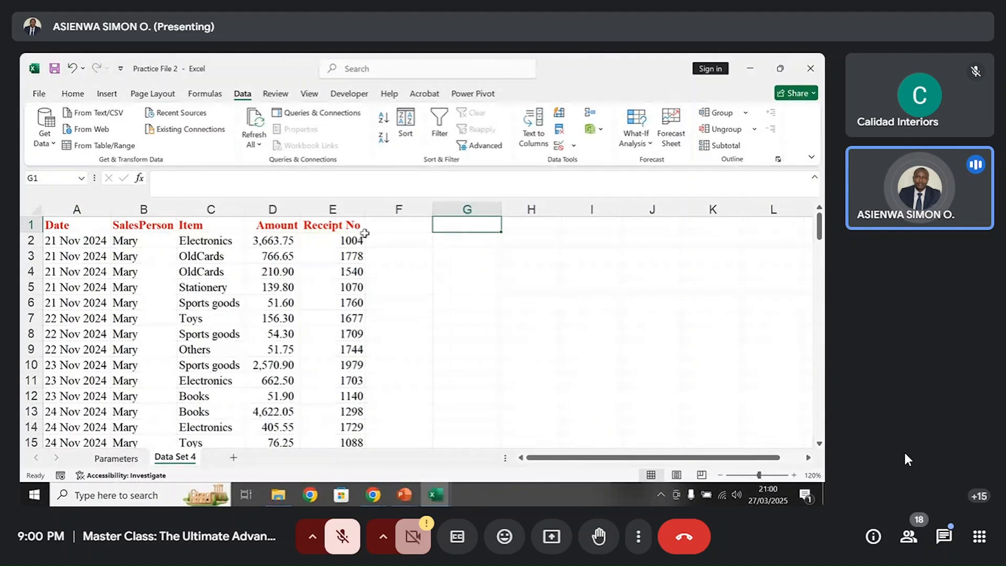
click(158, 225)
key(ctrl+c)
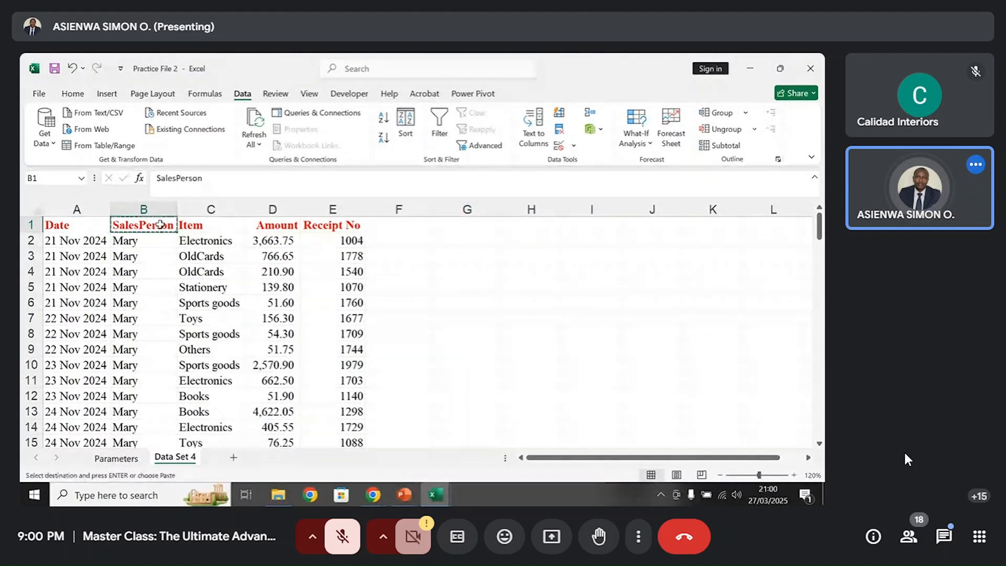
click(493, 223)
key(ctrl+v)
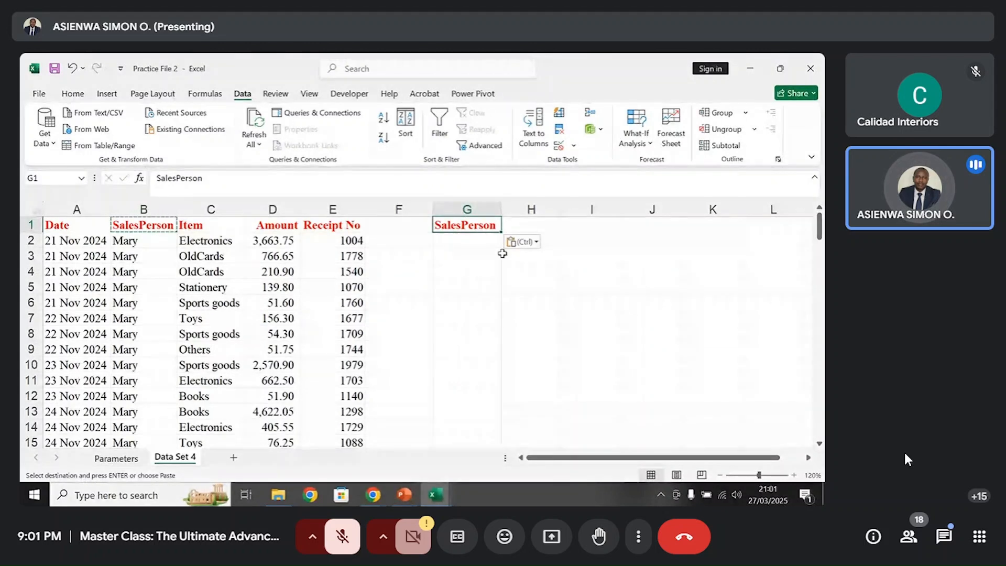
- Copy the salesperson's name in B109 into G2 as the criterion under the SalesPerson heading
scroll(254, 304, down, 8)
scroll(163, 307, down, 4)
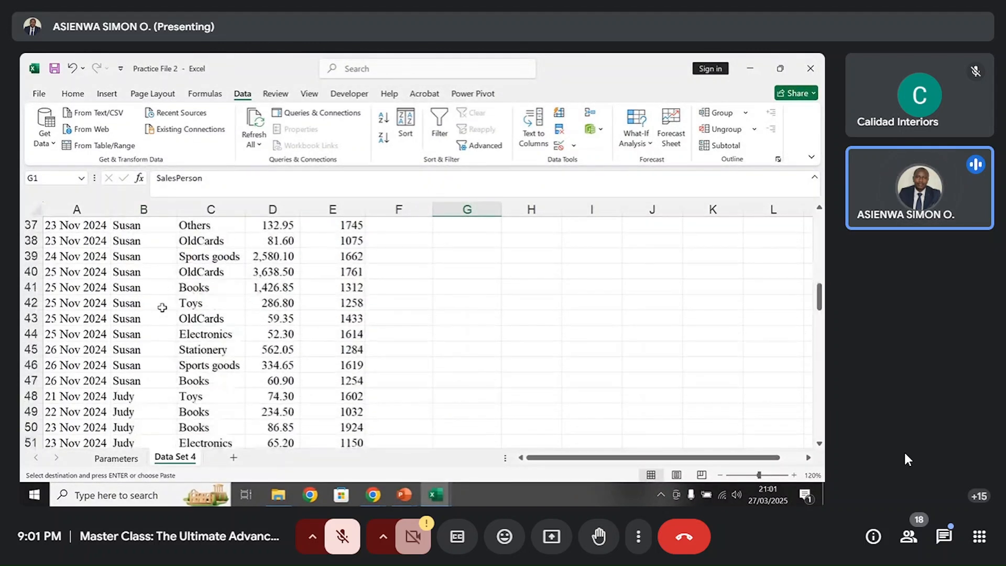
scroll(162, 308, up, 1)
scroll(162, 309, down, 20)
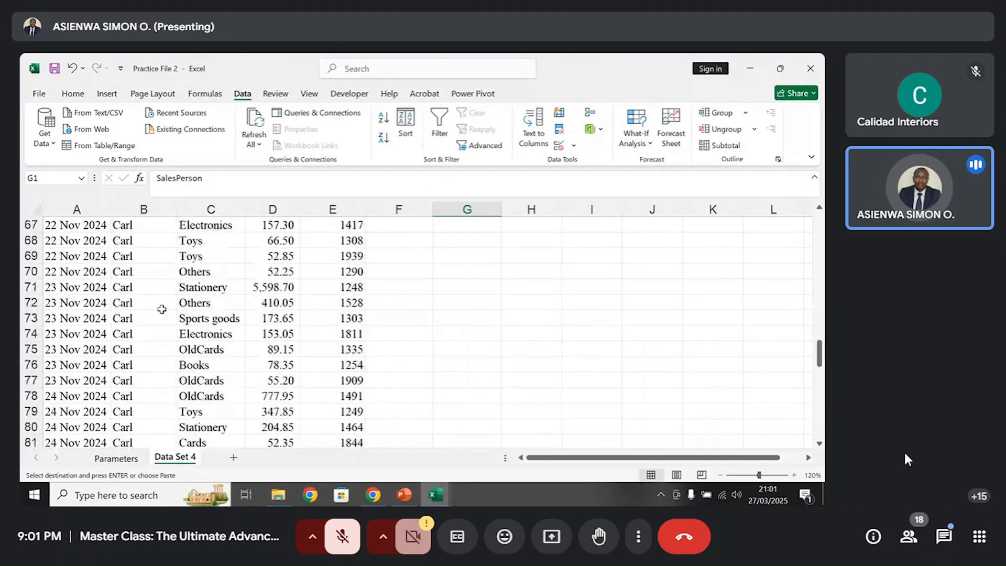
click(138, 409)
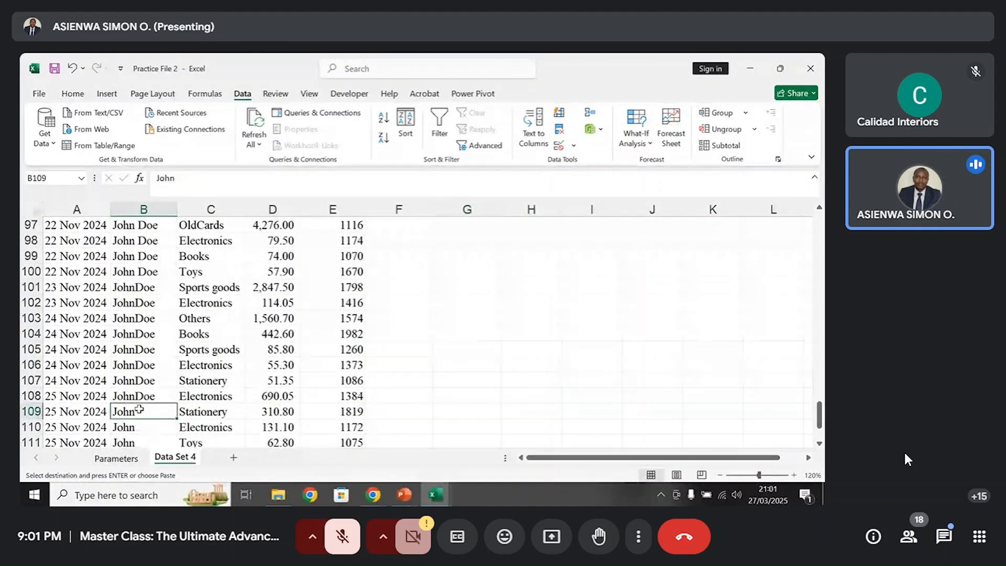
key(ctrl+c)
drag(819, 414, 819, 225)
click(461, 237)
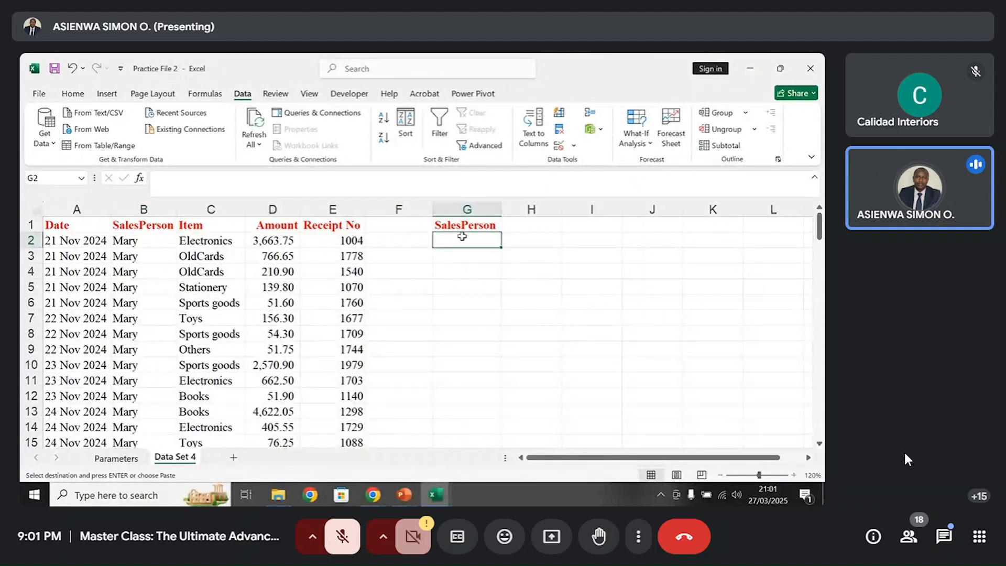
key(ctrl+v)
key(Right)
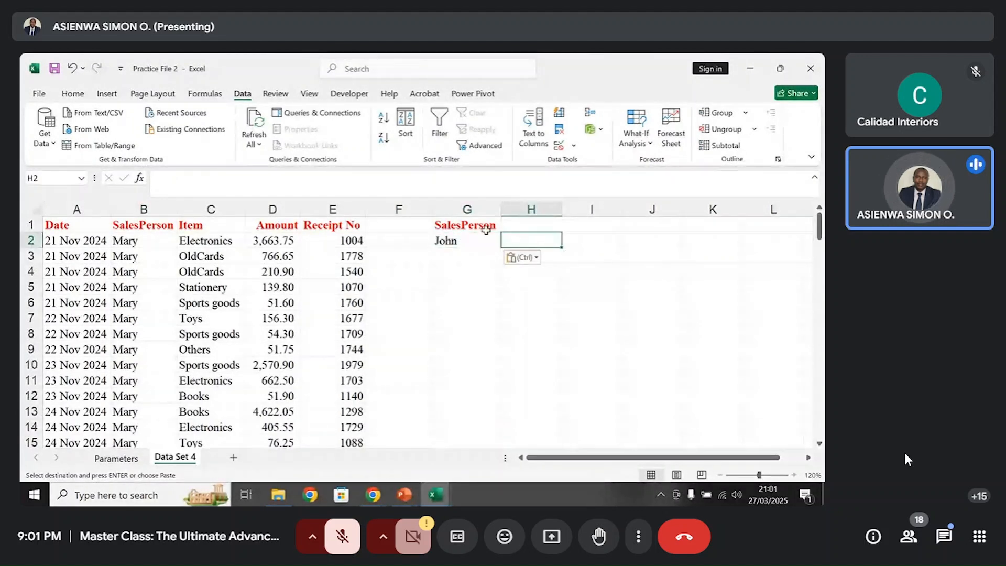
- Open the empty Parameters sheet and select A1:A2 as an alternative place for the criteria range
click(453, 227)
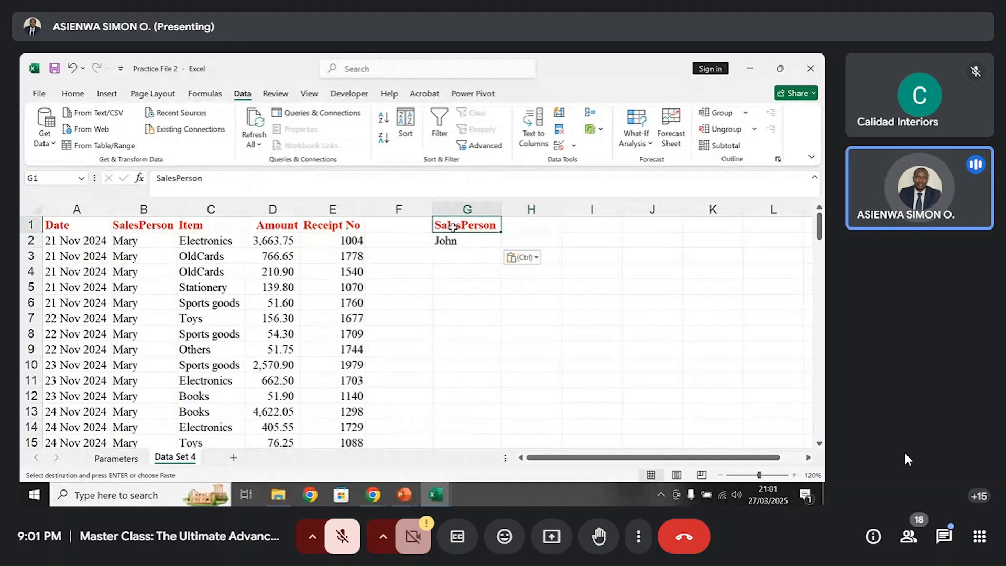
key(Right)
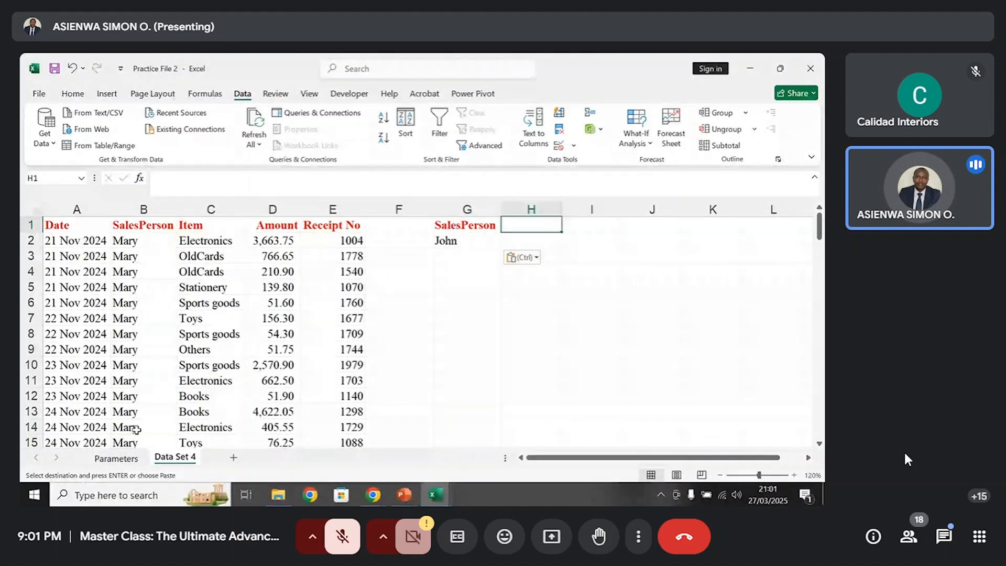
click(119, 459)
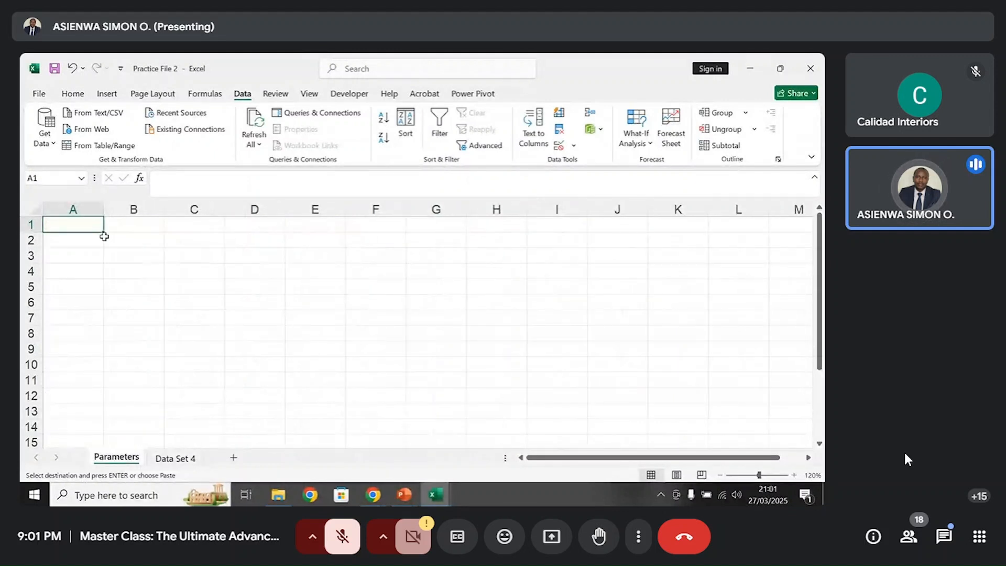
drag(92, 223, 95, 239)
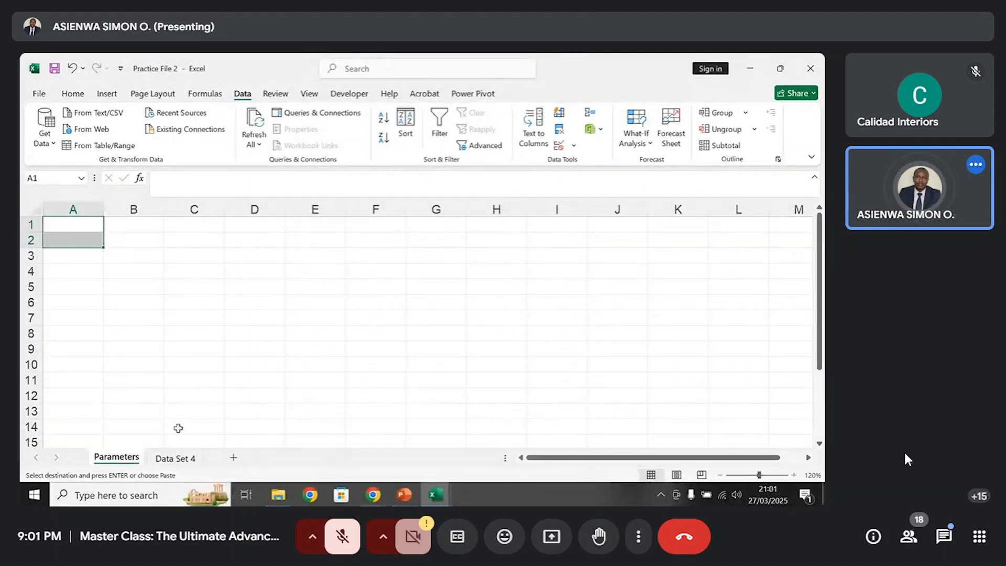
- Start an Advanced Filter on Data Set 4 that copies to another location, with columns A:E as the list range
click(176, 459)
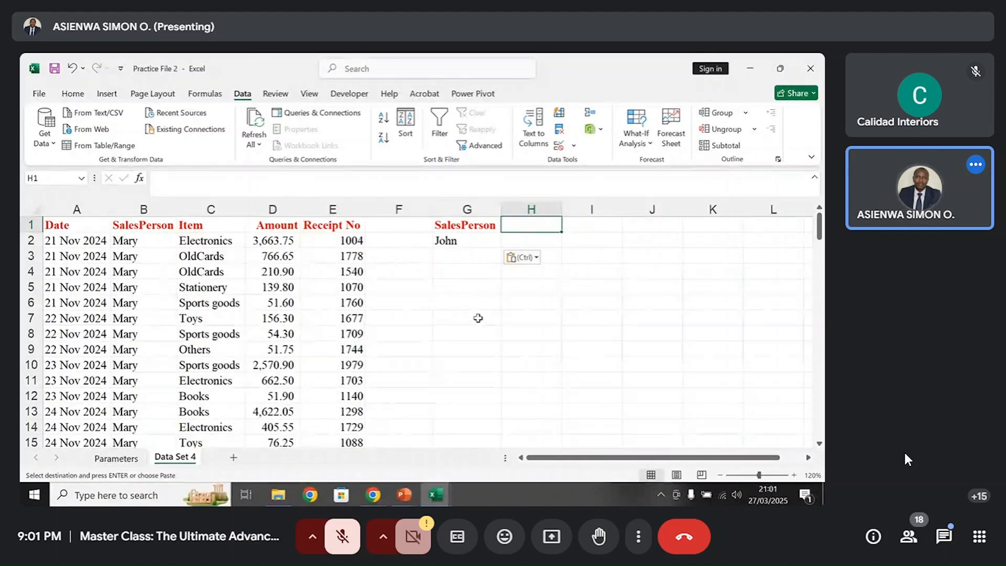
click(478, 290)
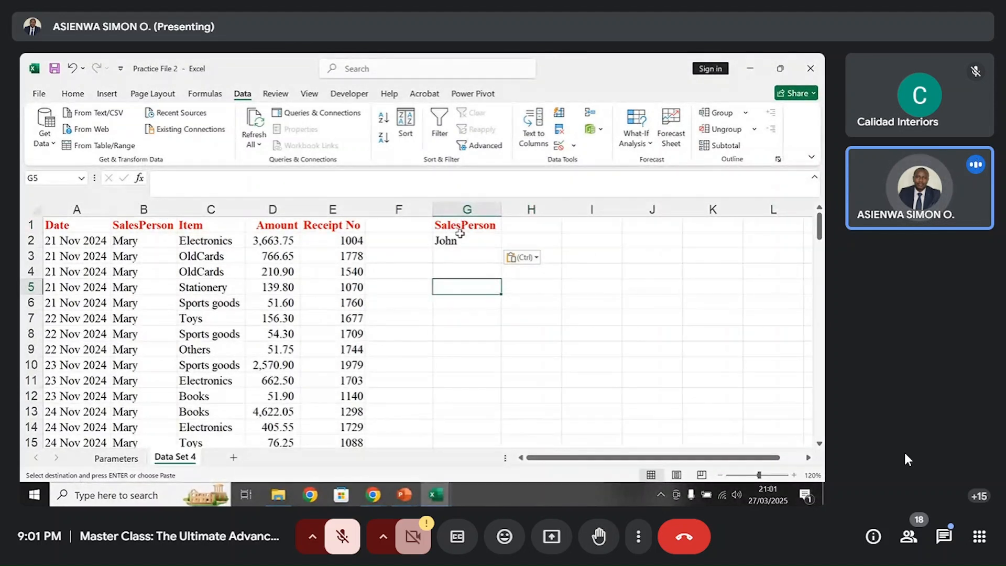
click(478, 145)
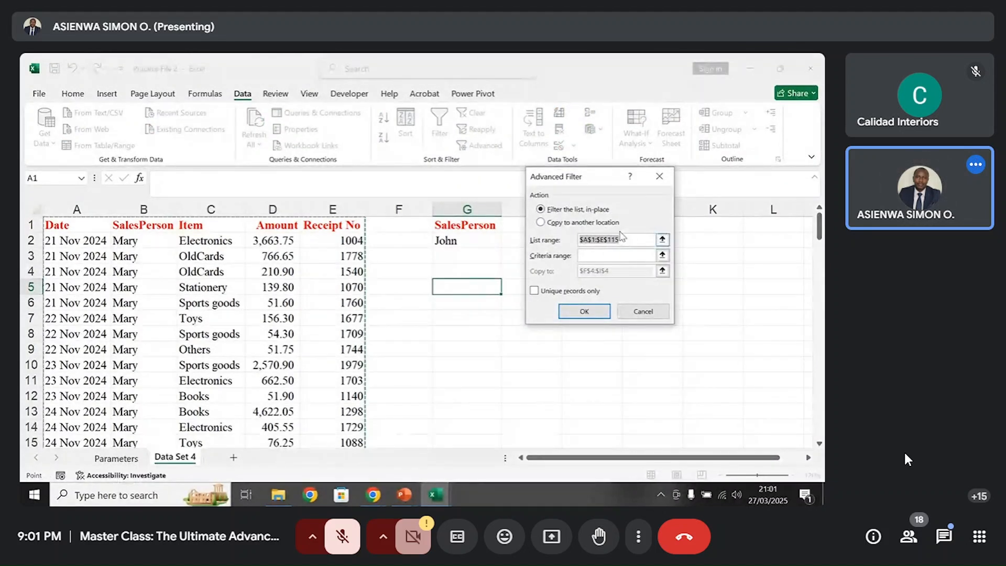
click(585, 222)
drag(624, 240, 571, 239)
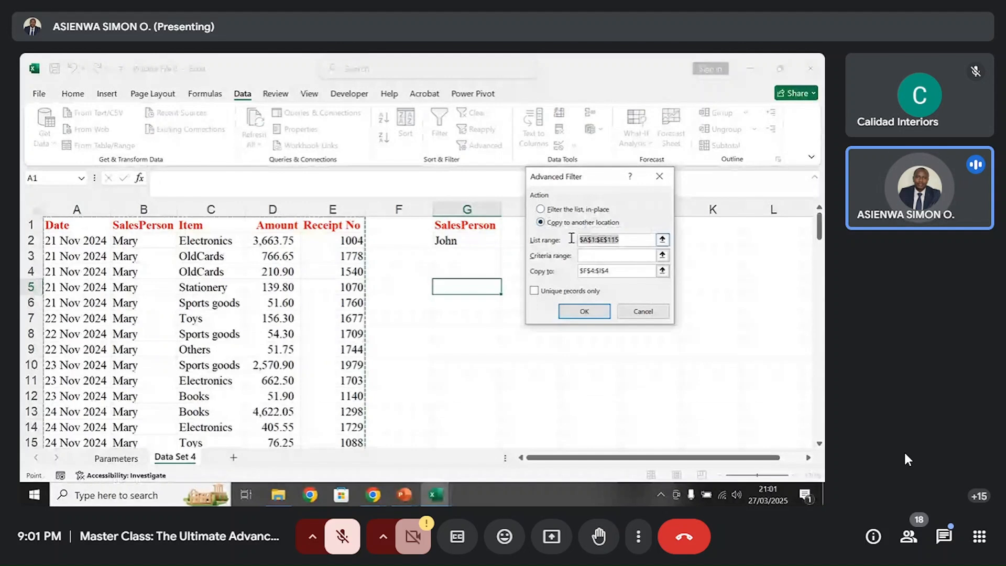
key(BackSpace)
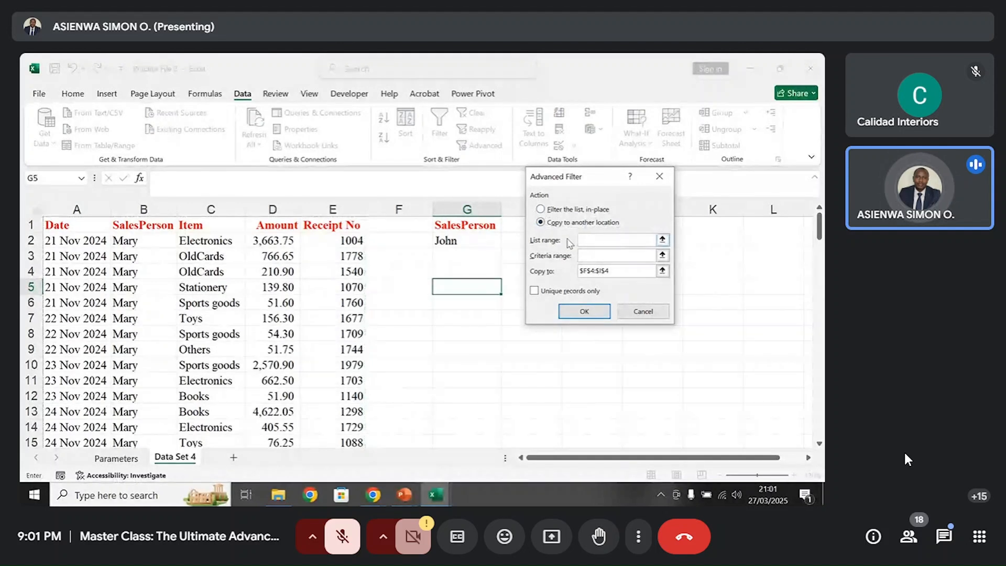
click(102, 212)
drag(101, 212, 329, 209)
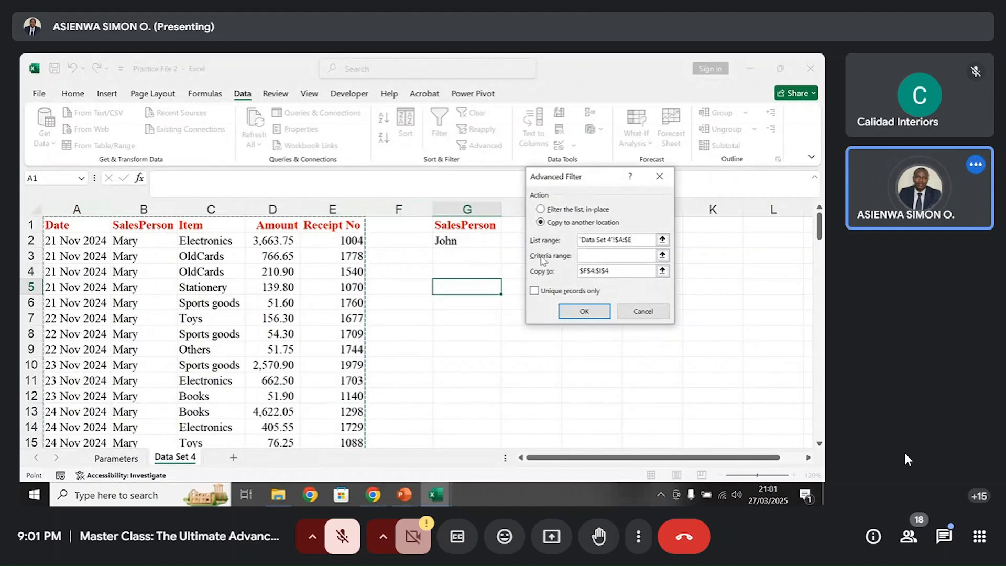
- Set the Advanced Filter's criteria range to G1:G2 and its copy-to destination to cell G4
click(594, 256)
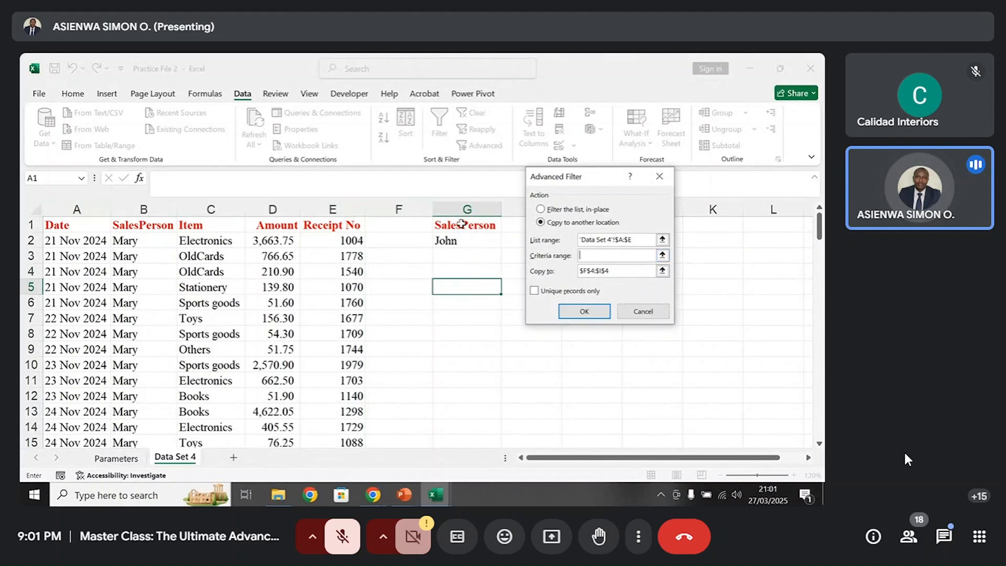
drag(461, 223, 457, 238)
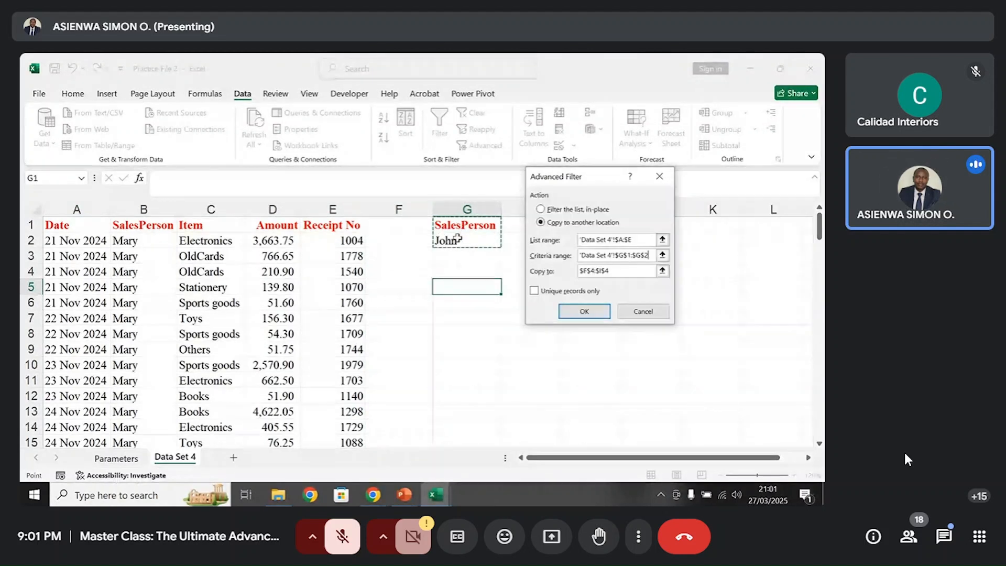
click(613, 270)
key(BackSpace)
key(BackSpace)
key(BackSpace)
key(BackSpace)
key(BackSpace)
click(471, 271)
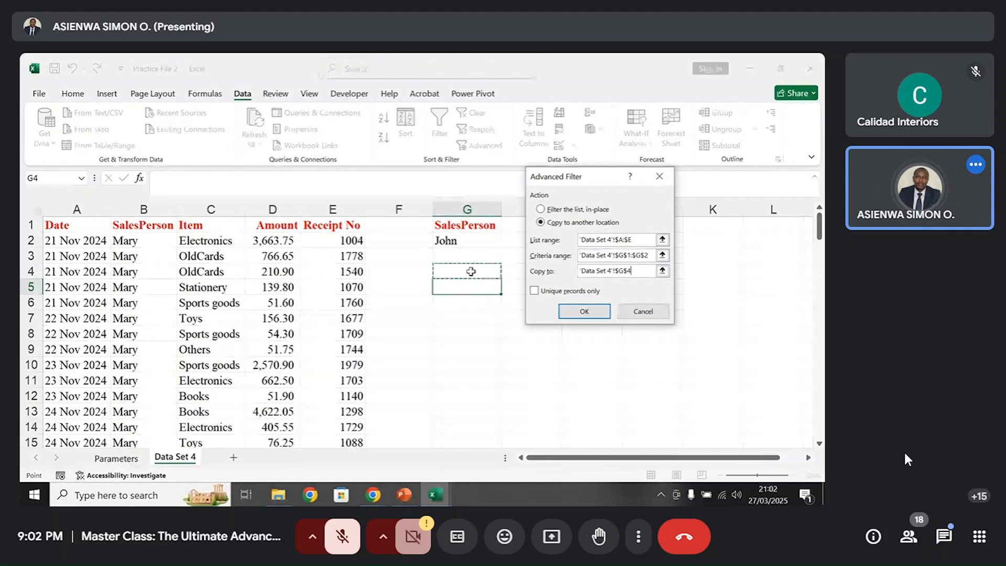
- Reselect G1:G2 as the criteria range and run the Advanced Filter to extract the matching records at G4
click(634, 240)
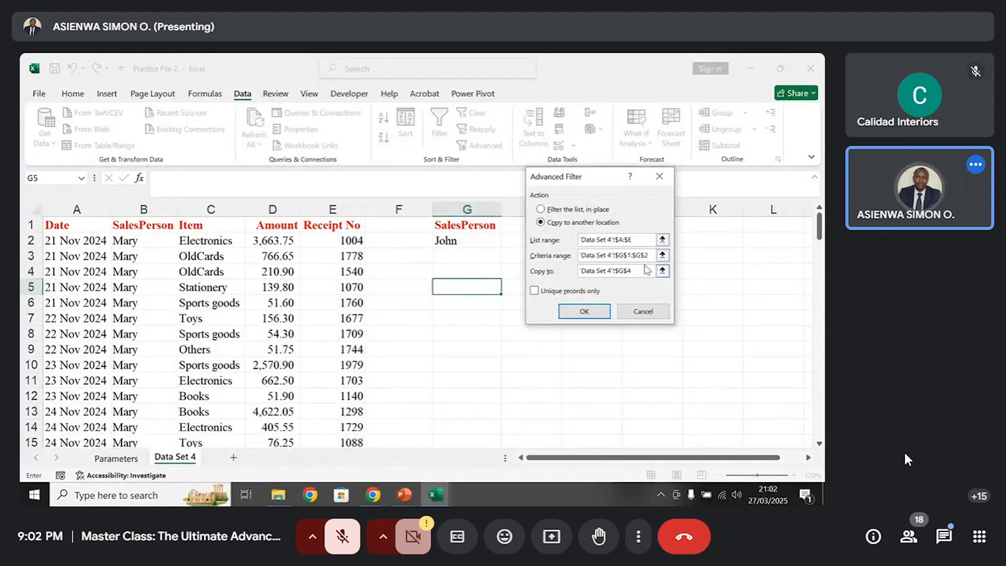
drag(652, 255, 579, 258)
key(BackSpace)
drag(468, 225, 473, 239)
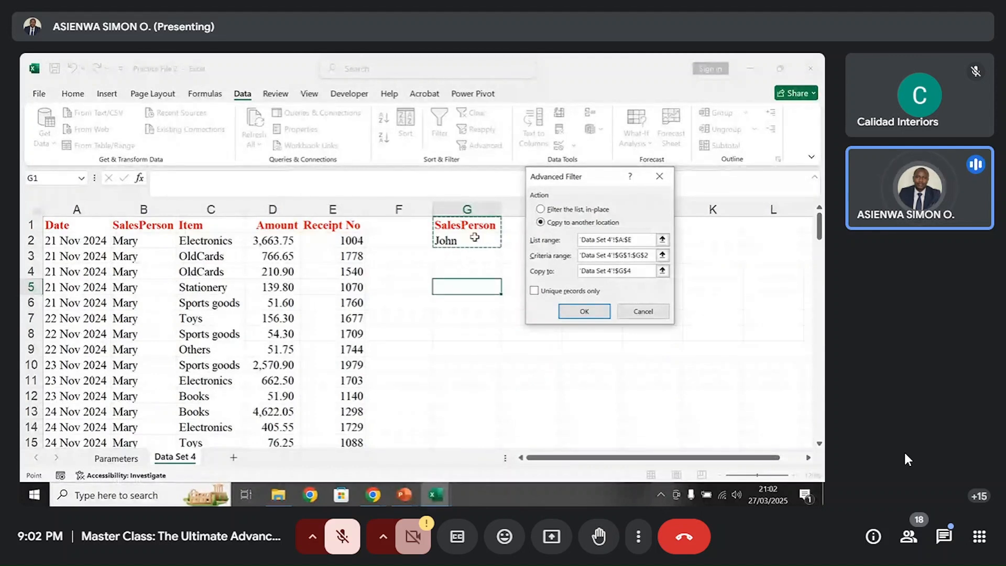
click(637, 271)
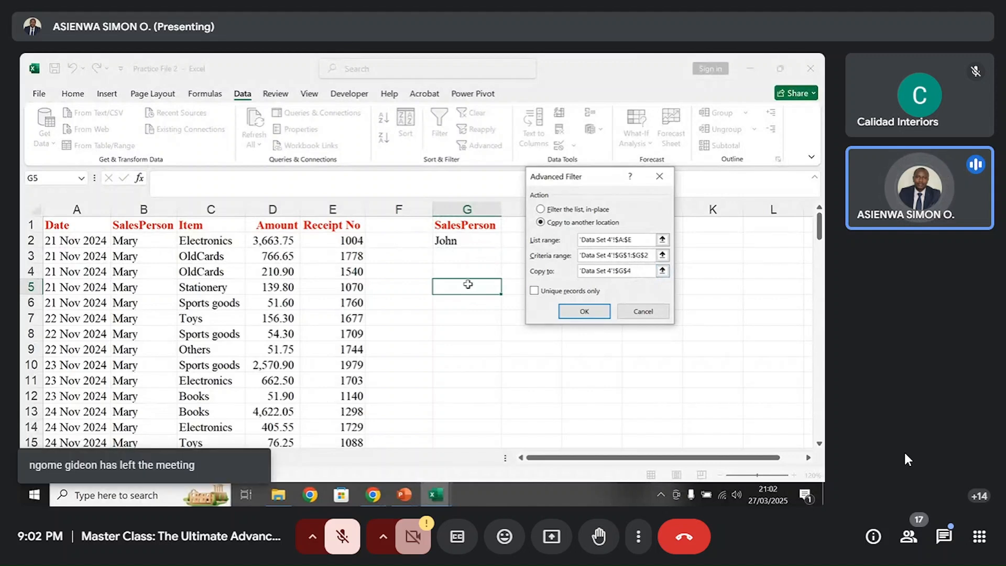
key(Return)
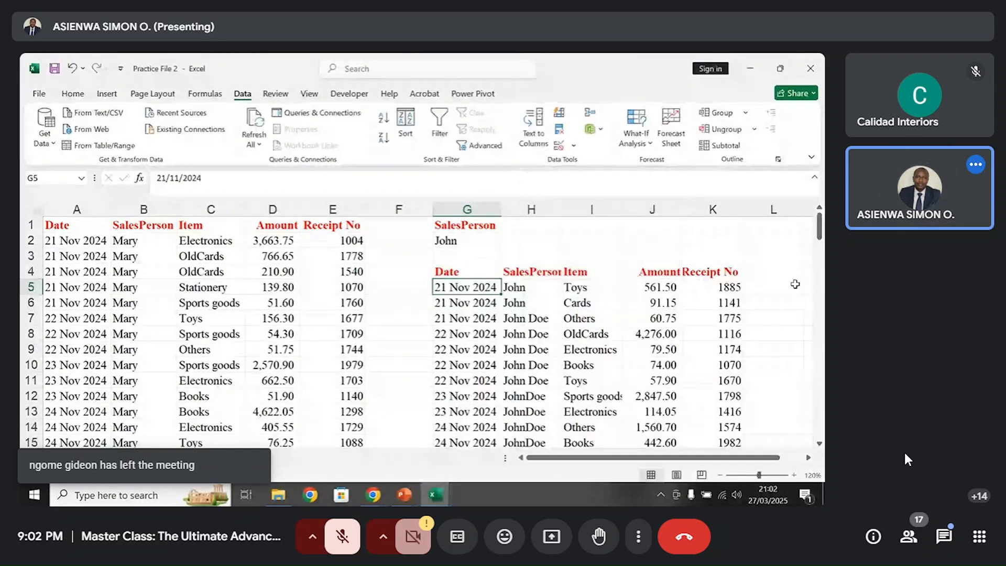
- Look over the extracted records starting at G4 and clear them from the sheet
mouse_move(820, 233)
mouse_down()
mouse_move(821, 262)
mouse_move(821, 233)
mouse_up()
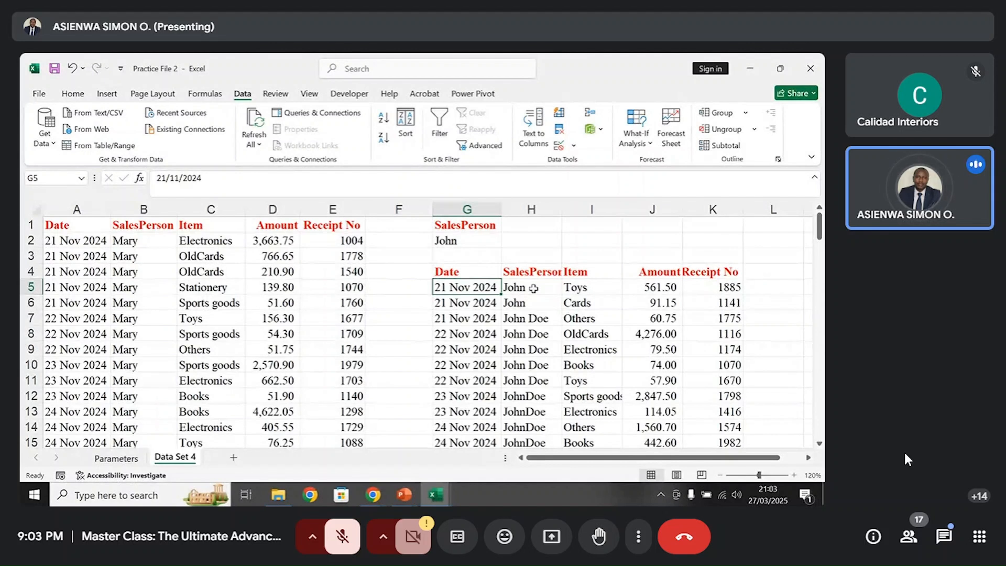
drag(485, 269, 729, 388)
scroll(647, 332, up, 5)
click(475, 258)
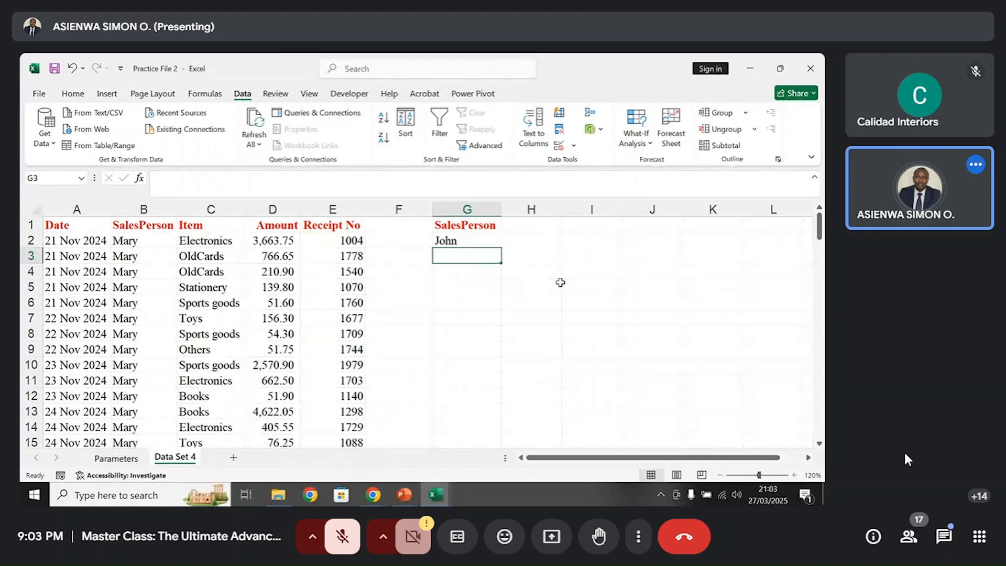
- Copy the Item header from C1 into H1 as a second heading of the criteria range
click(199, 226)
key(ctrl+c)
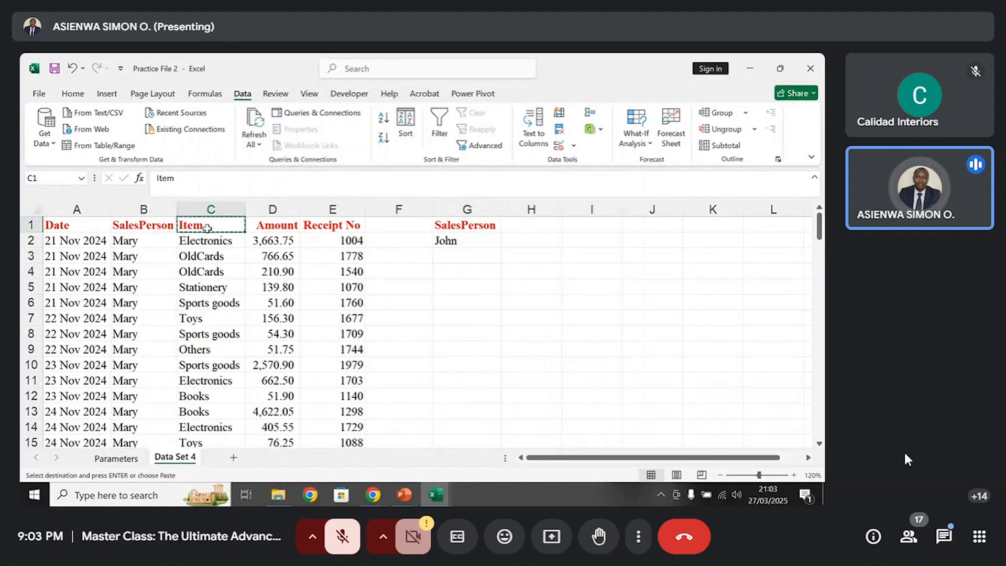
click(517, 227)
key(ctrl+v)
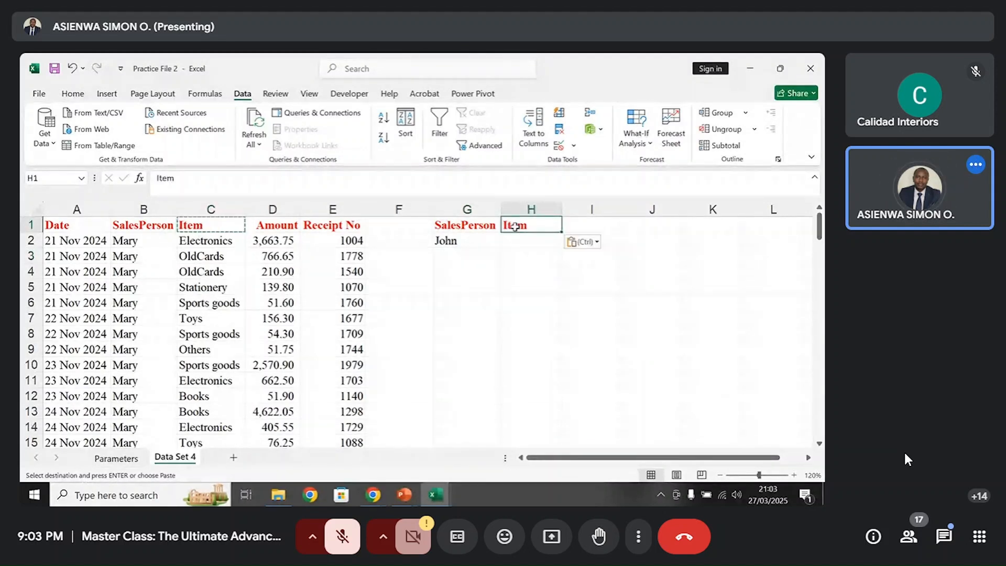
- Copy Electronics from C2 into H2 as the Item criterion and review the criteria in G1:H2
click(214, 242)
key(ctrl+c)
click(531, 241)
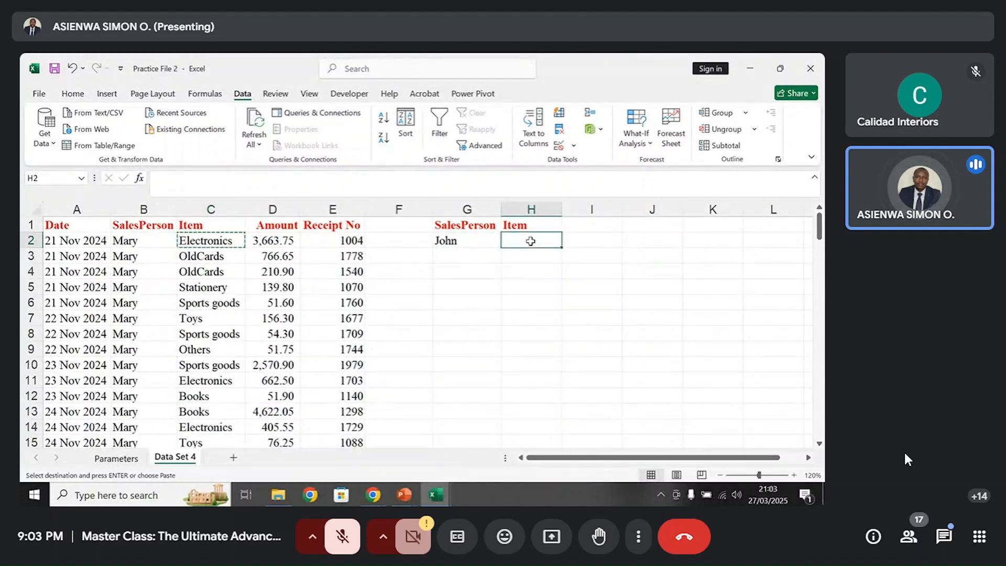
key(ctrl+v)
click(594, 239)
drag(476, 227, 540, 242)
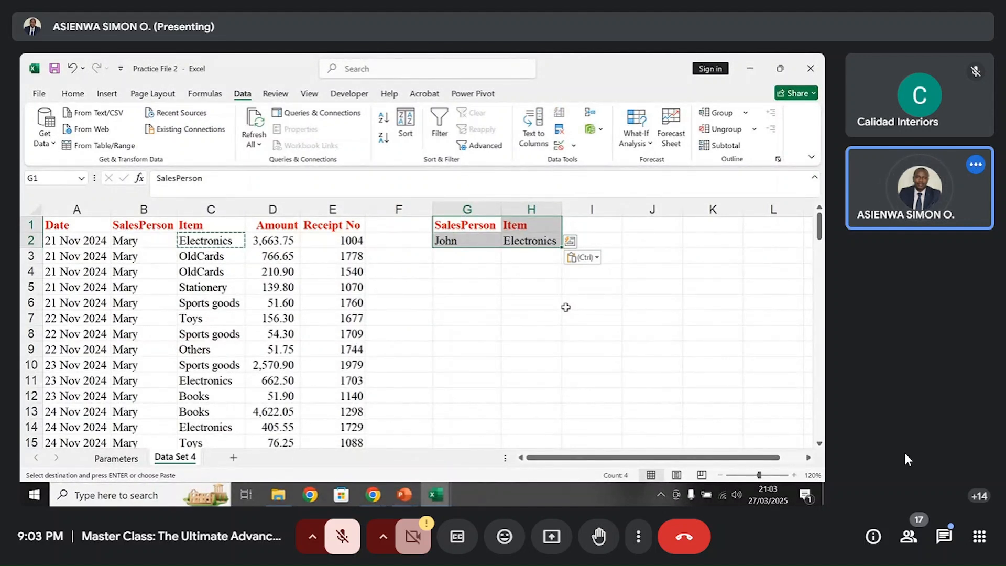
click(475, 230)
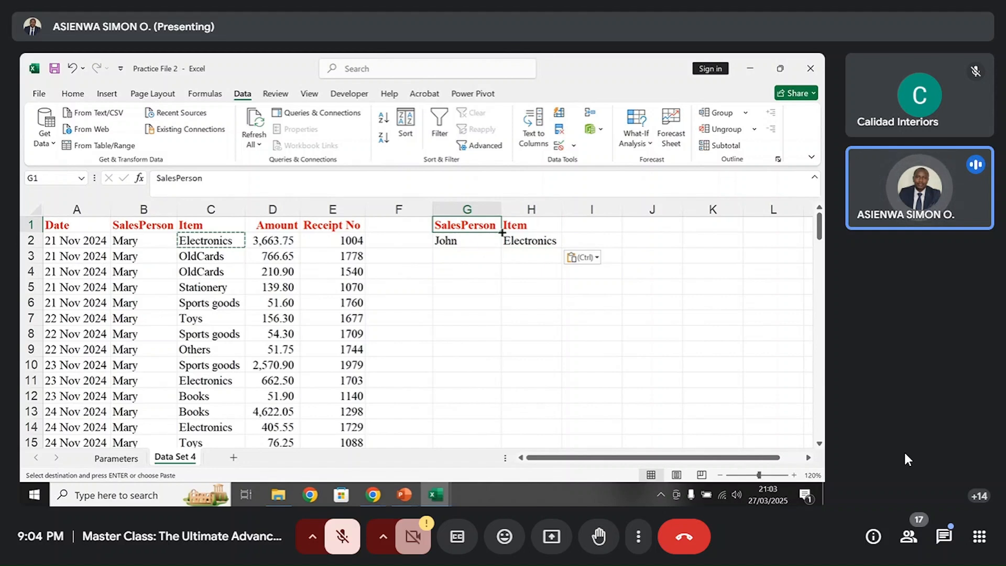
click(524, 240)
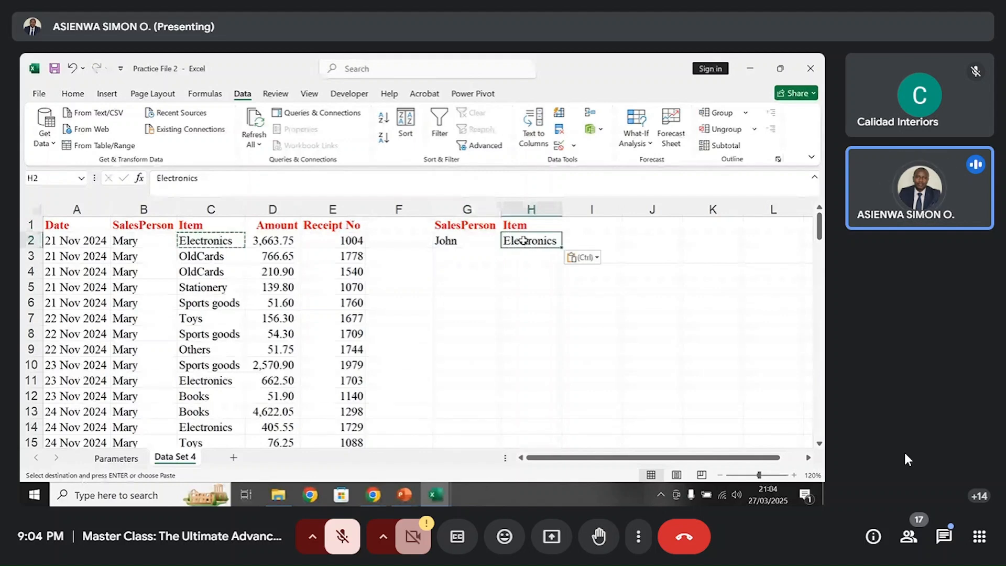
- Start another Advanced Filter that copies to another location, with G1:H2 as the criteria range
click(467, 271)
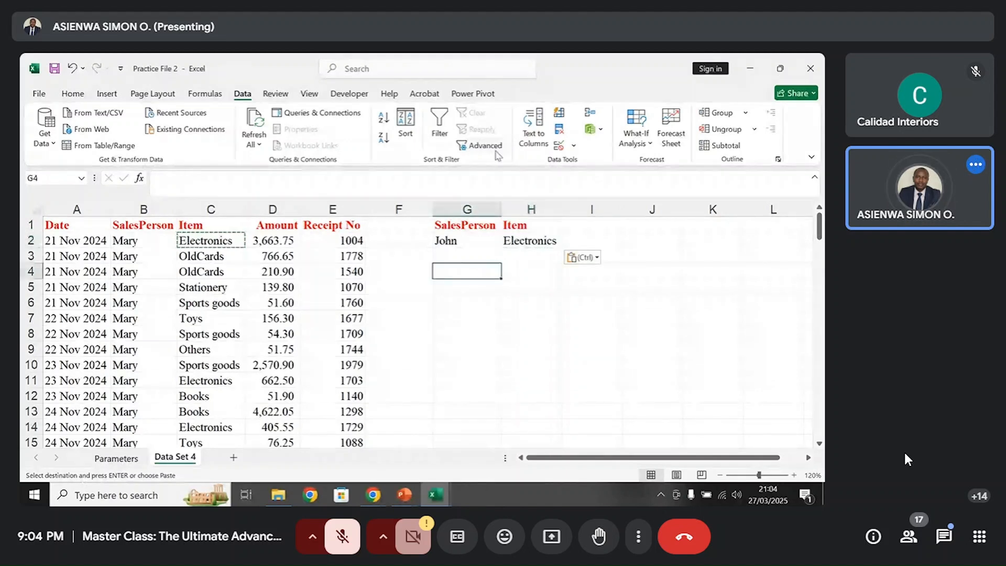
click(495, 148)
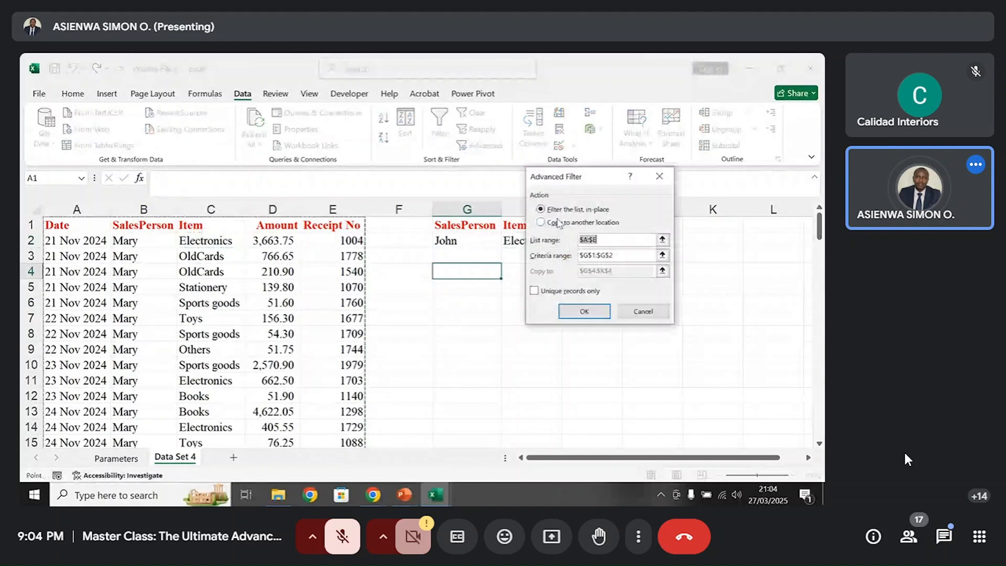
click(557, 222)
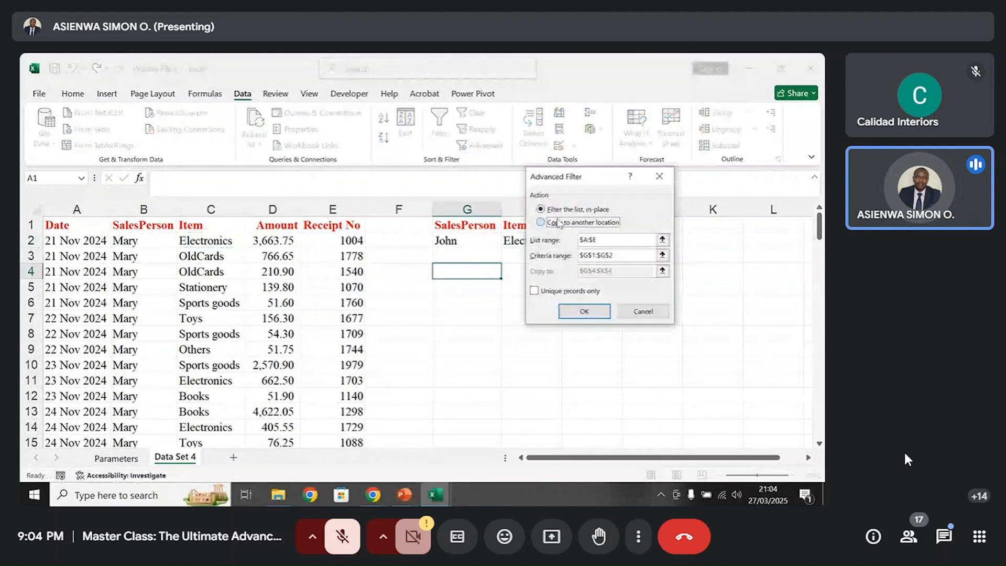
click(609, 239)
drag(606, 179, 691, 191)
drag(704, 267, 655, 266)
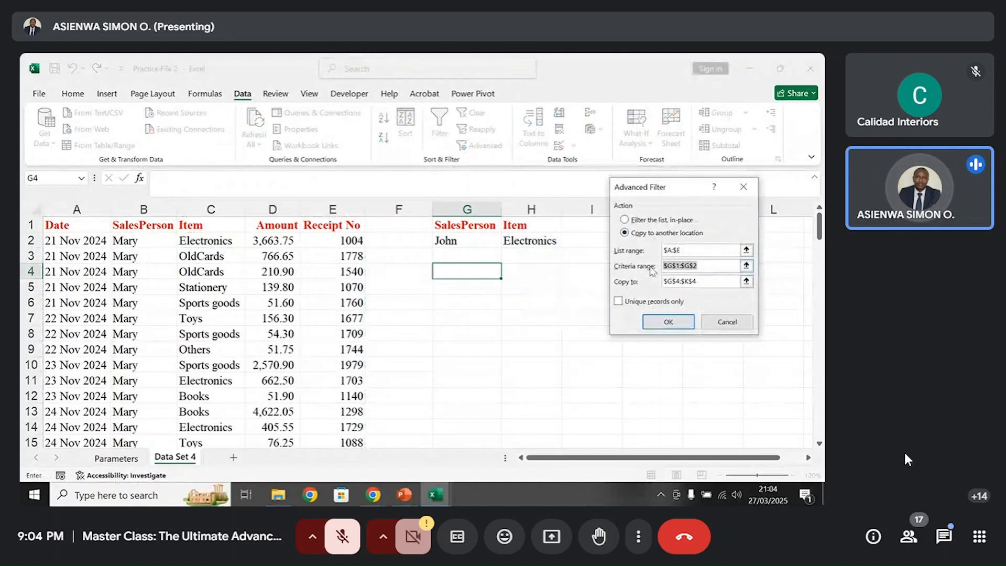
drag(476, 225, 521, 240)
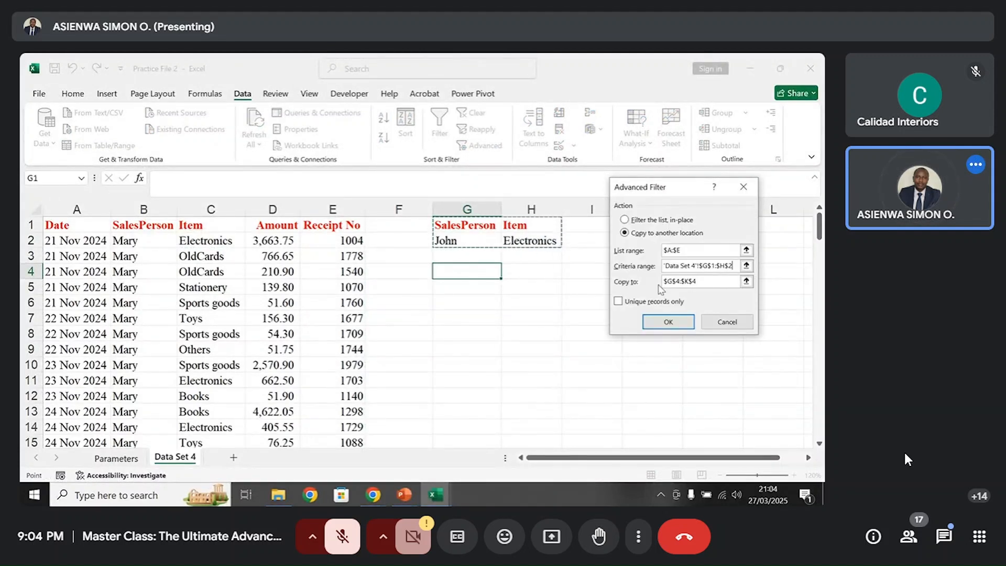
- Set the copy-to destination to G4 and run the Advanced Filter with both criteria
drag(701, 283, 663, 284)
key(BackSpace)
click(467, 270)
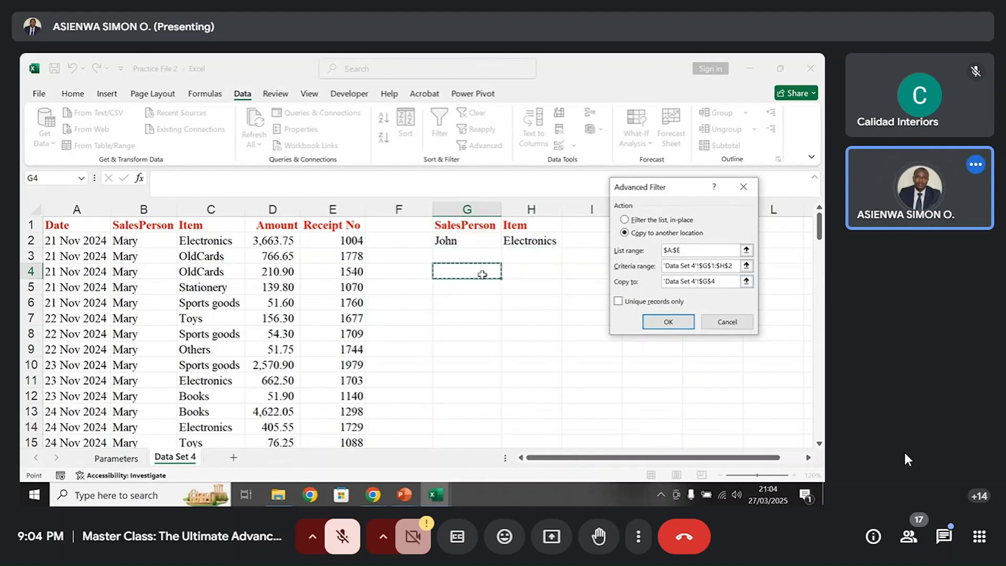
click(663, 324)
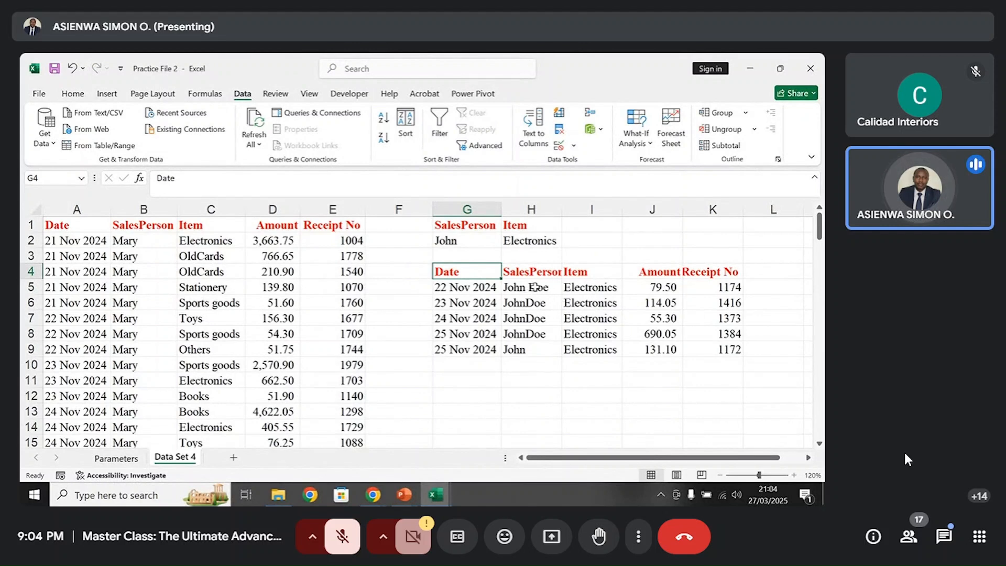
- Clear the criteria and extracted records in G1:K9, and undo that deletion
click(468, 244)
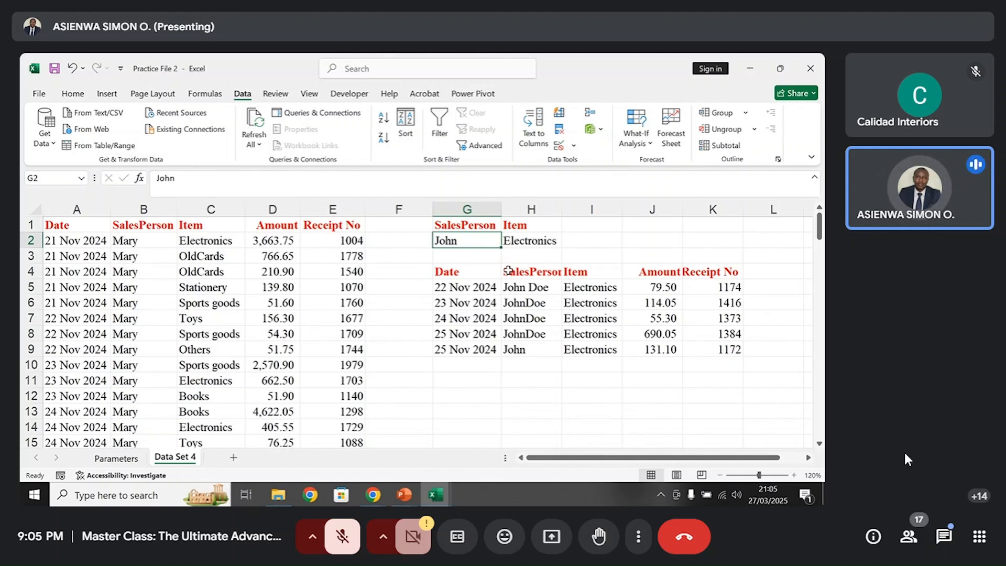
mouse_move(475, 222)
mouse_down()
mouse_move(472, 239)
mouse_move(603, 284)
mouse_move(733, 359)
mouse_up()
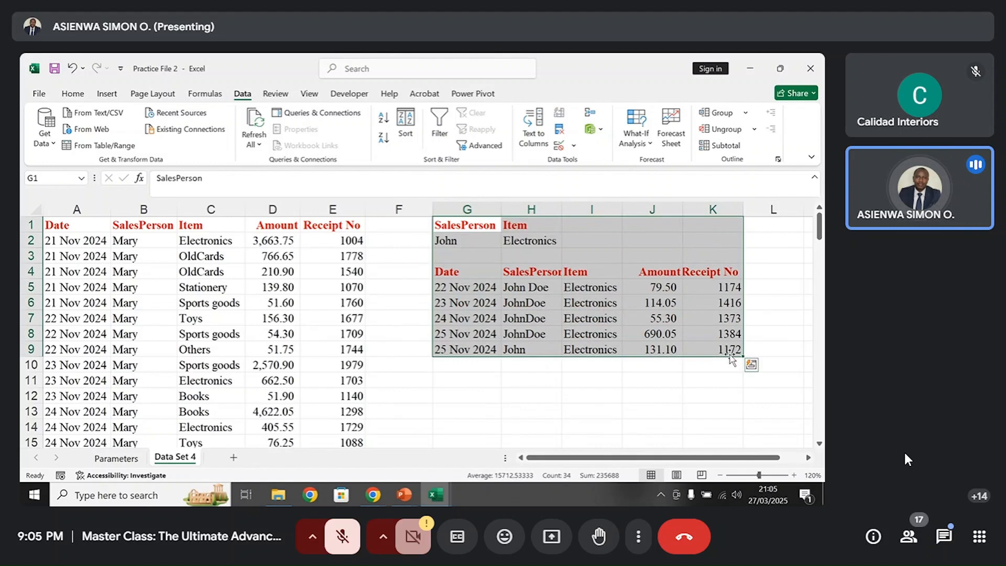
key(Delete)
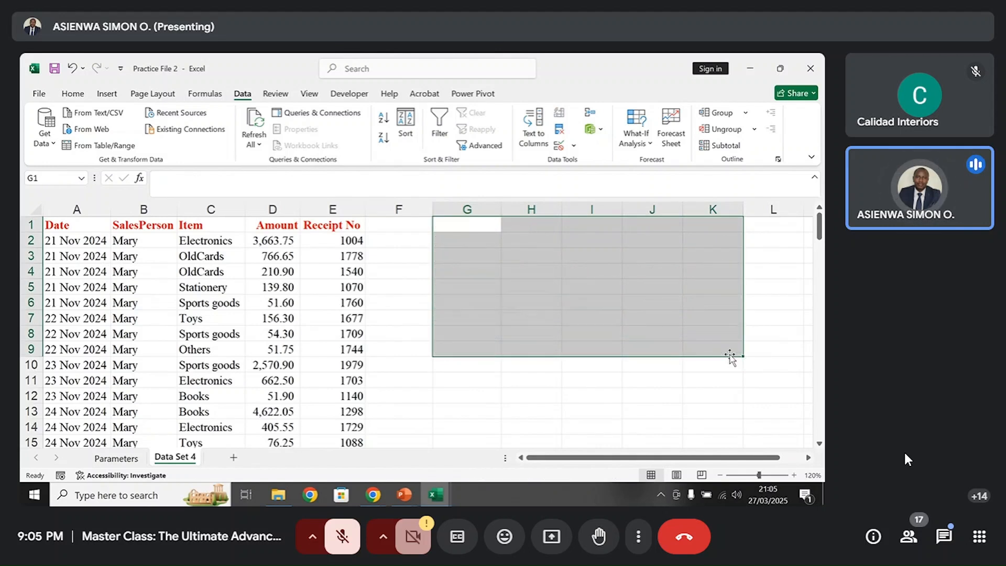
click(462, 226)
click(464, 240)
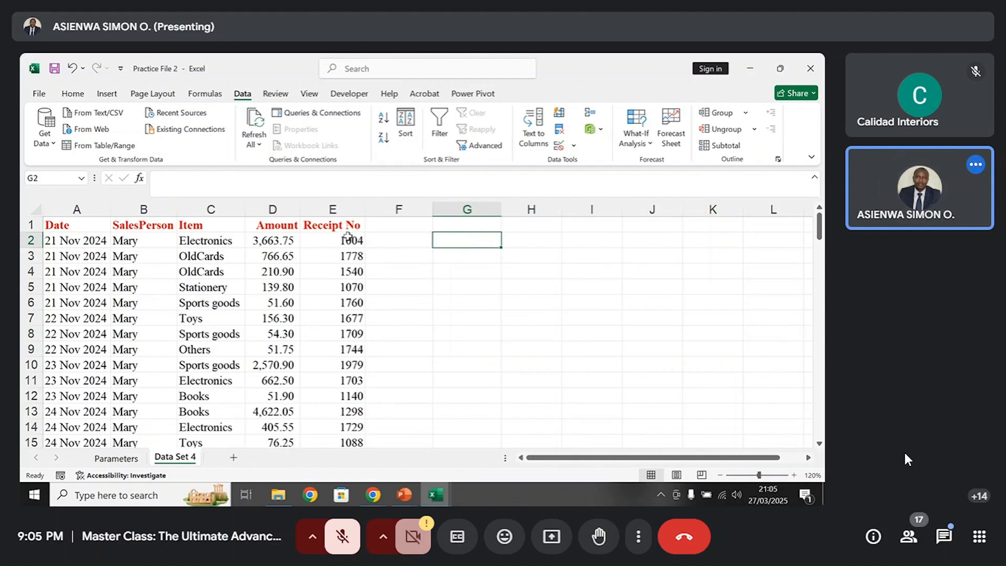
key(ctrl+z)
- Clear the extracted records in G3:K9 below the SalesPerson and Item criteria, and select the Item criterion in H2
click(453, 259)
drag(453, 259, 717, 346)
key(Delete)
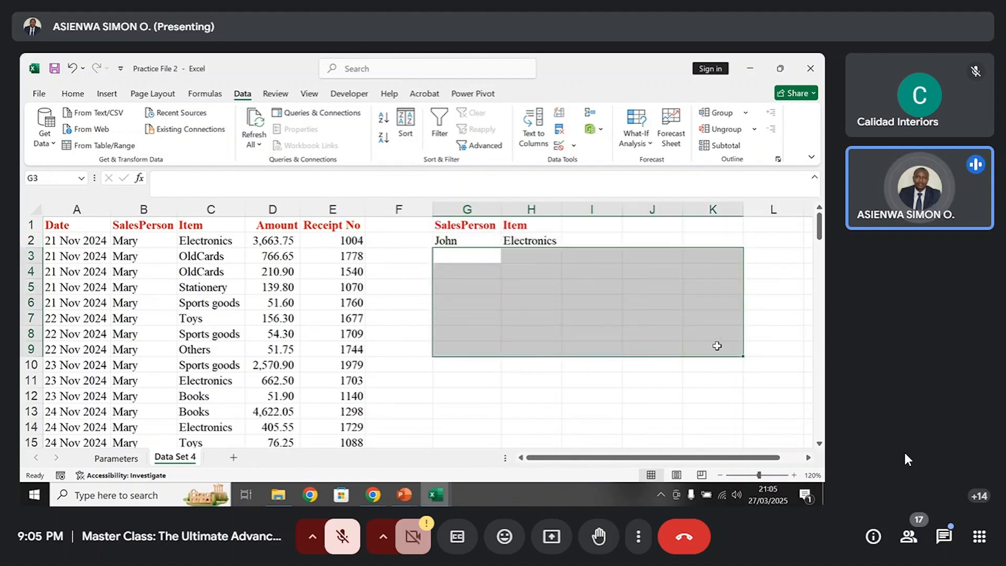
click(565, 267)
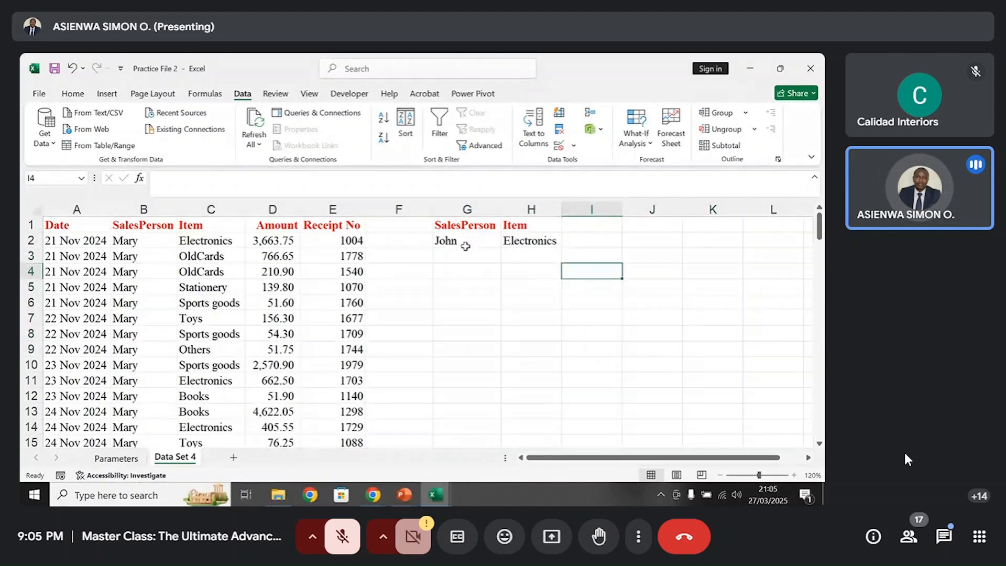
click(526, 240)
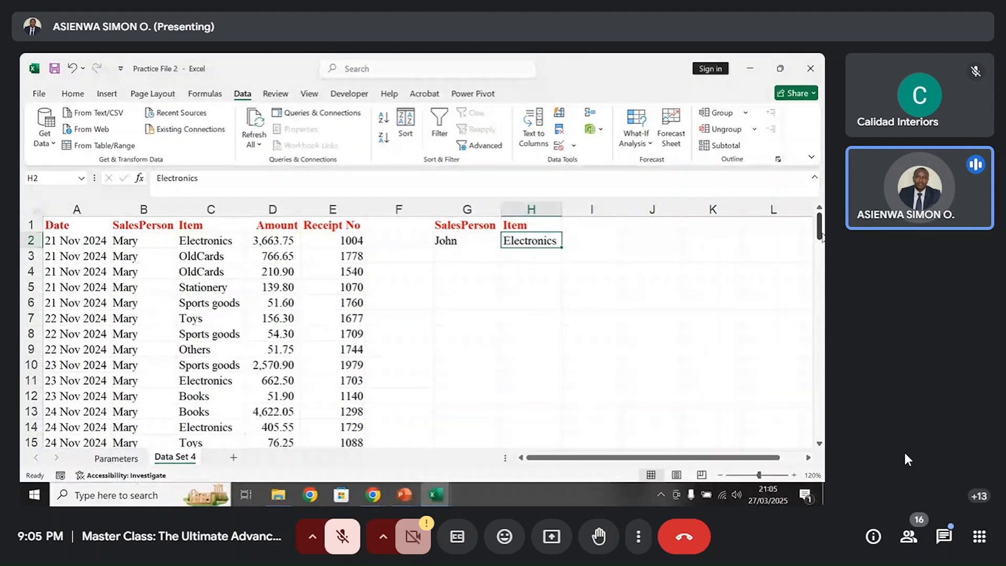
- Change the Item criterion in H2 to the wildcard text *Old*
scroll(821, 238, down, 1)
mouse_move(822, 239)
mouse_down()
mouse_move(824, 304)
mouse_move(823, 236)
mouse_up()
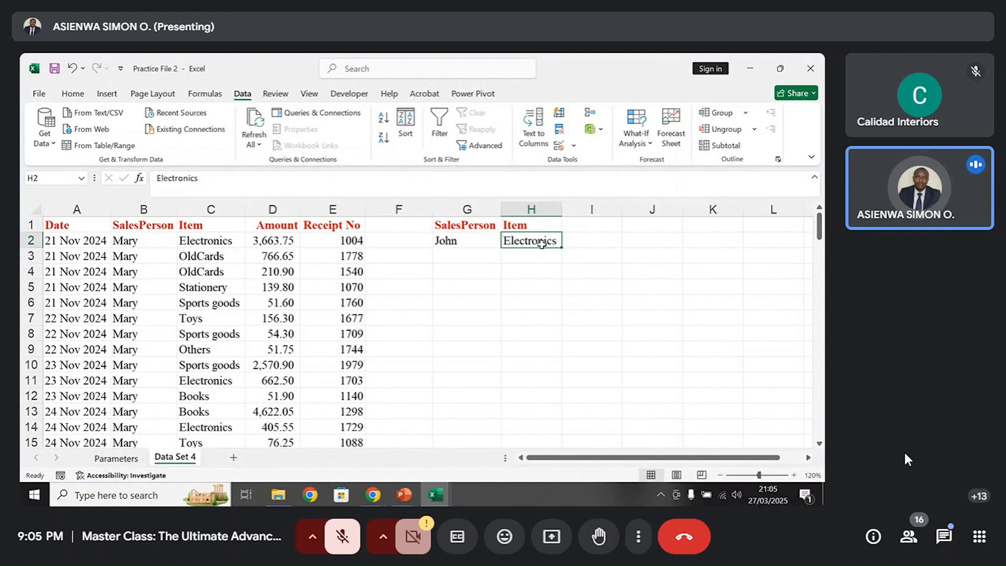
text(*OLD)
key(BackSpace)
key(BackSpace)
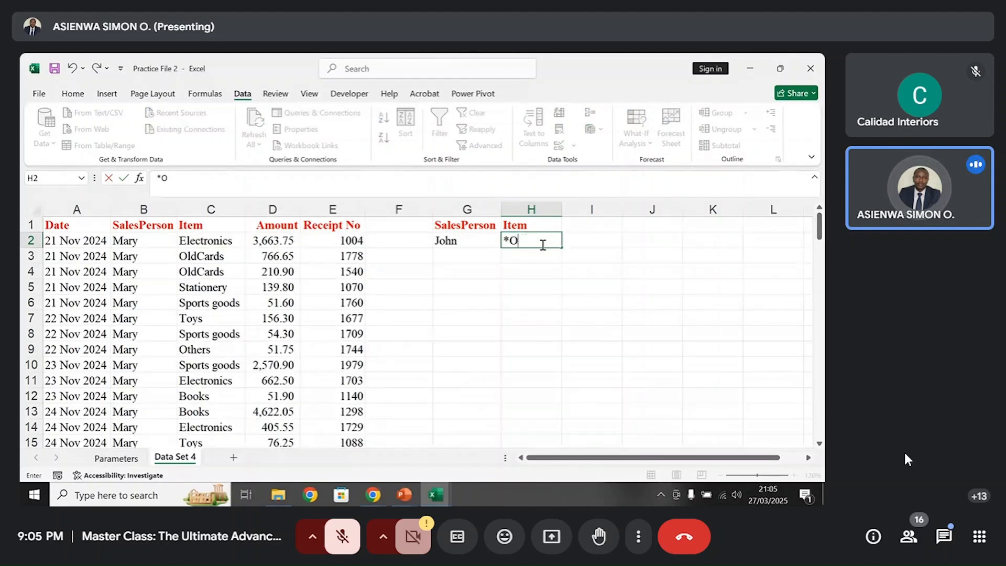
text(ld*)
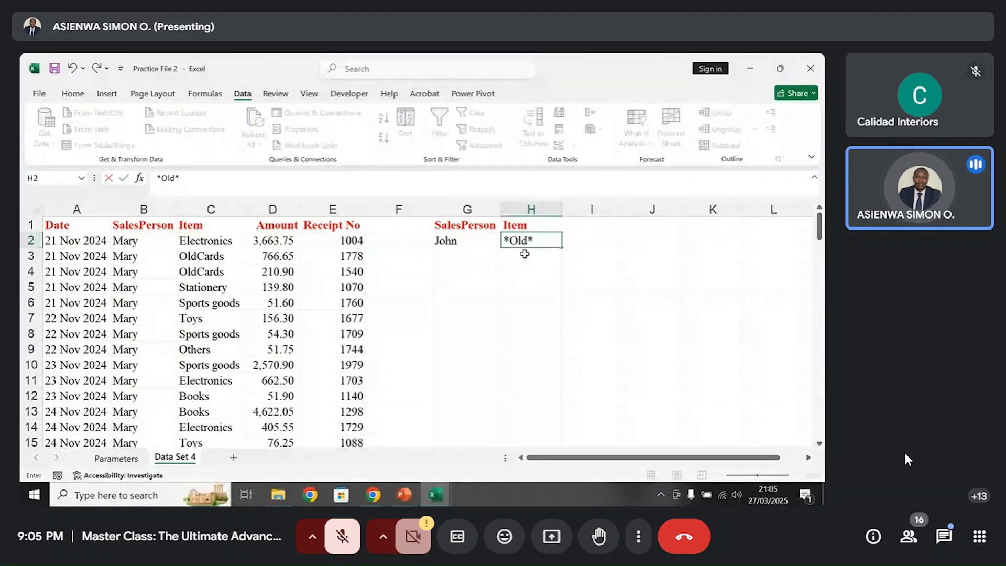
key(Return)
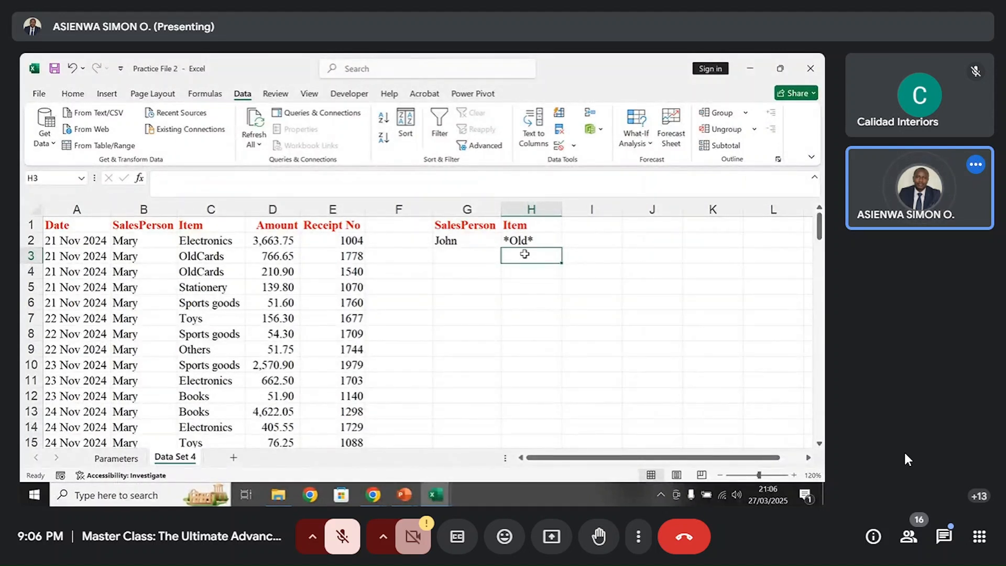
- Add a new blank worksheet after Data Set 4 to receive the extracted records
click(234, 458)
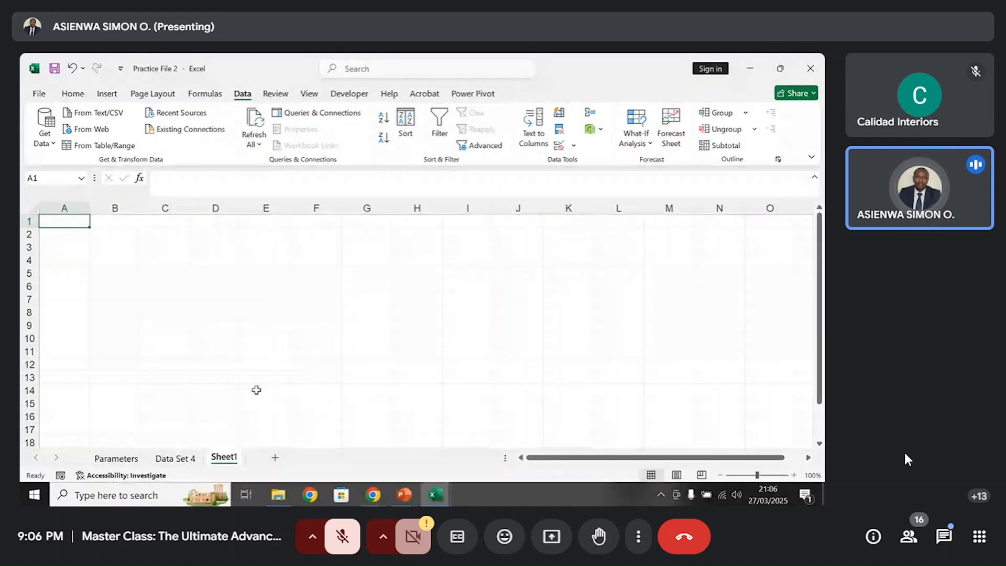
click(175, 458)
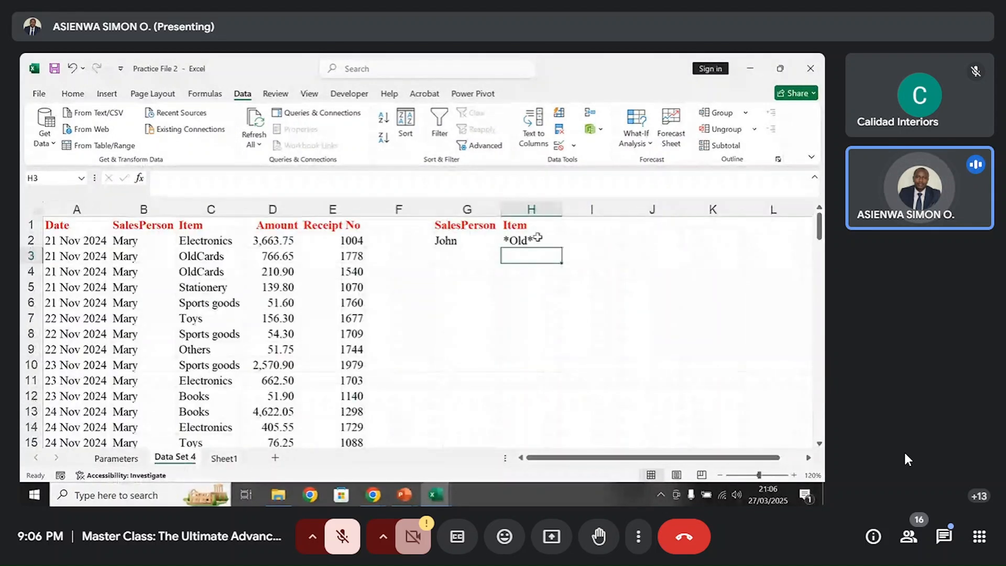
click(224, 458)
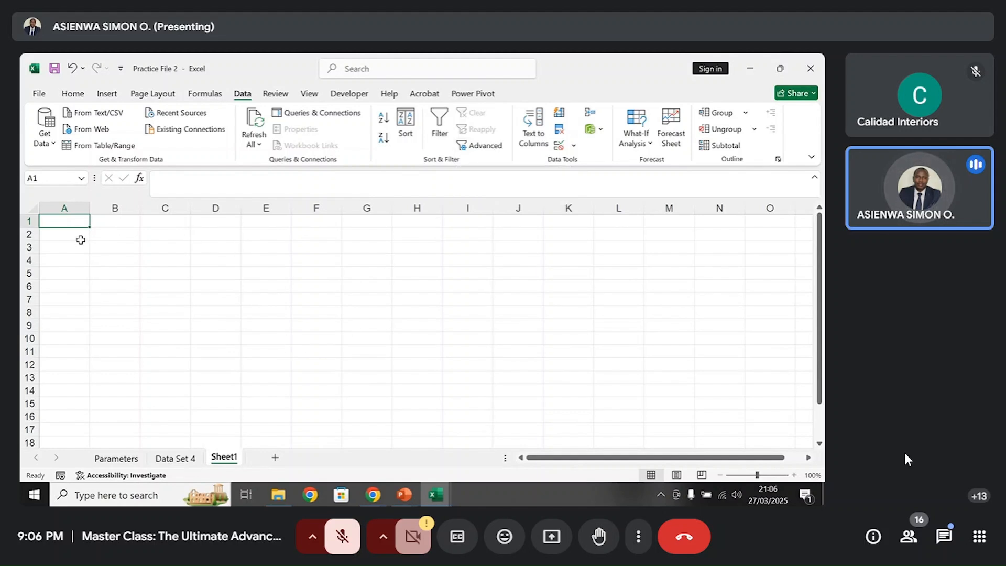
- Start an Advanced Filter from Sheet1 that copies to another location, with columns A:E of Data Set 4 as the list range
click(487, 146)
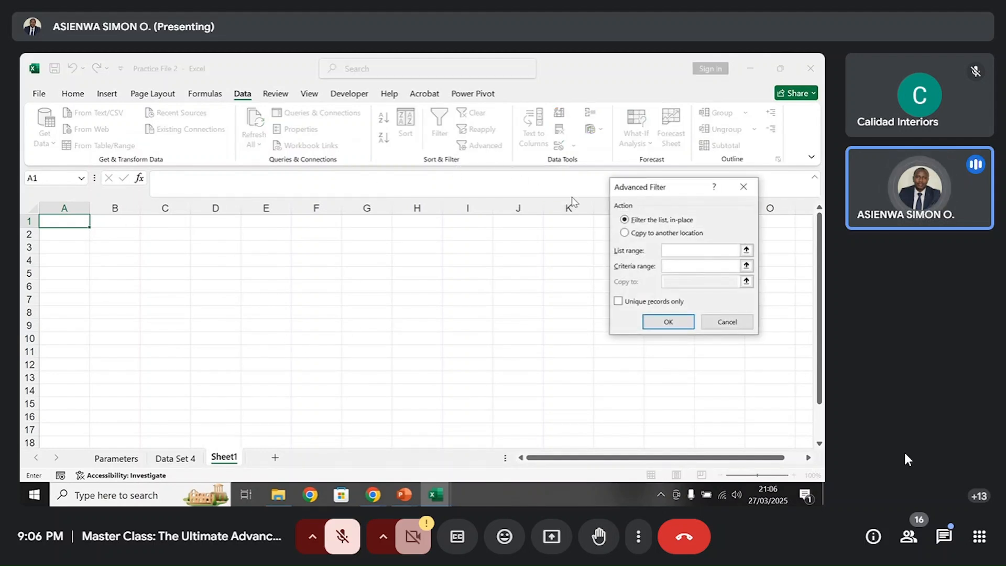
click(634, 233)
click(677, 250)
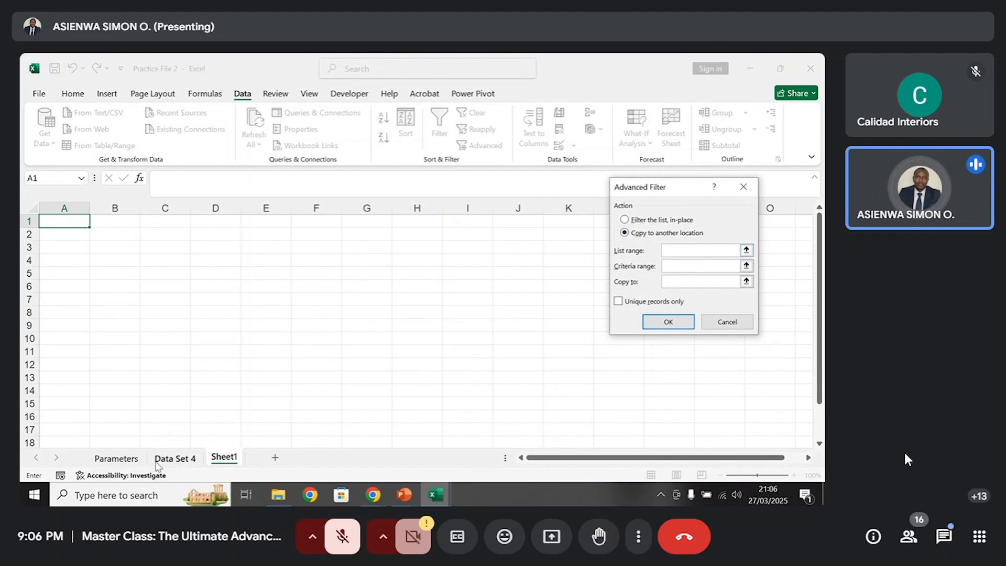
click(157, 461)
drag(88, 209, 338, 237)
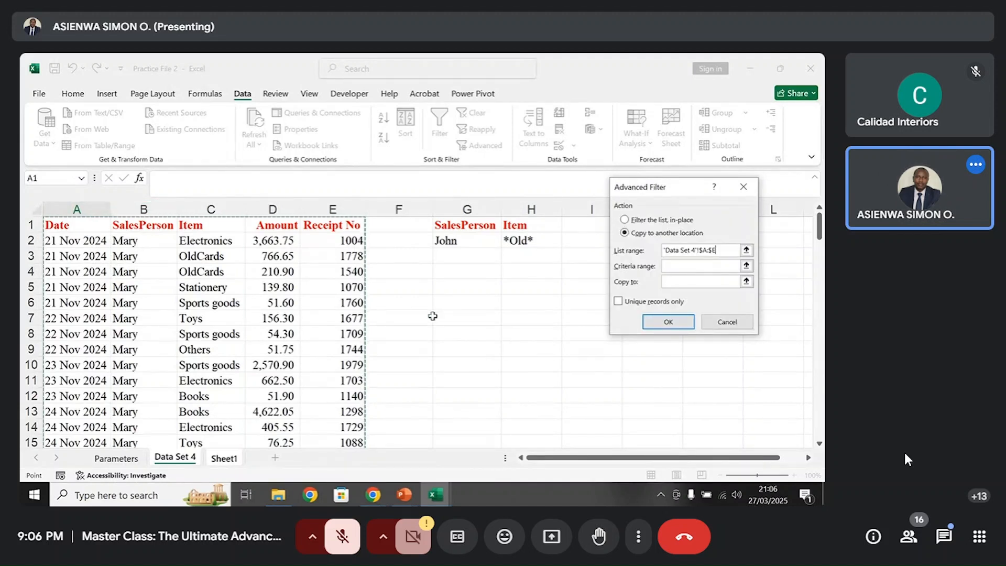
- Set the Advanced Filter's criteria range to G1:G2 on Data Set 4
click(669, 266)
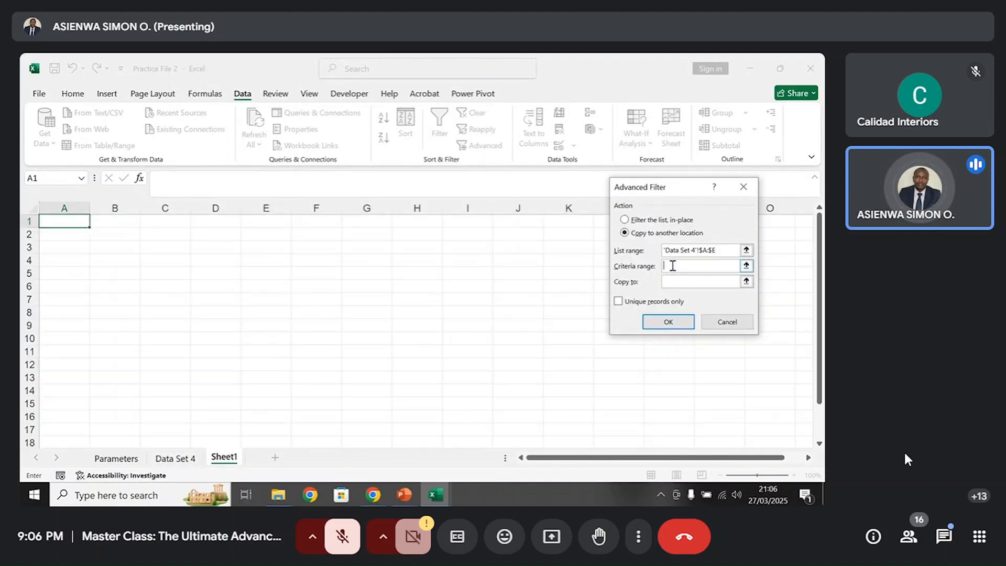
click(184, 463)
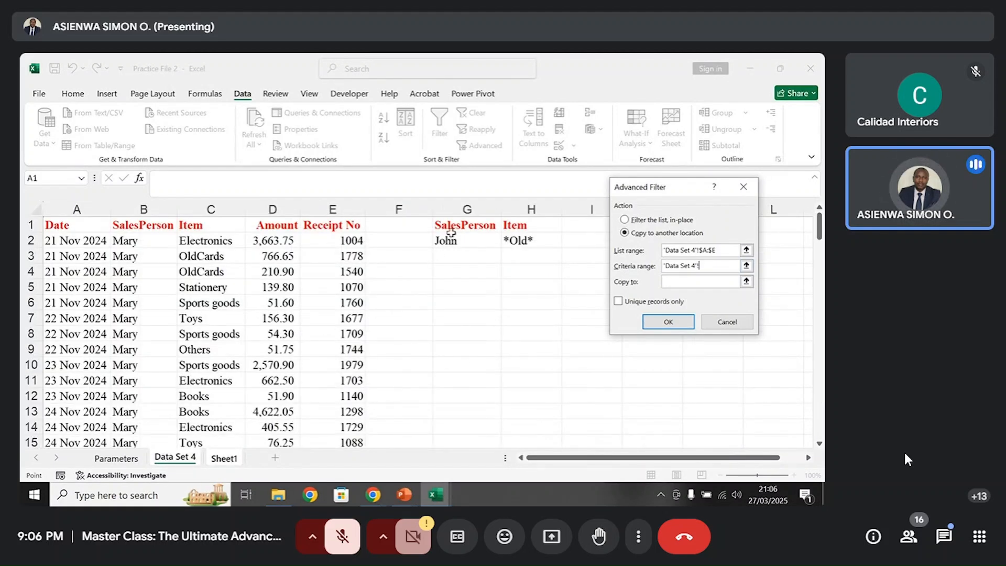
drag(455, 226, 450, 242)
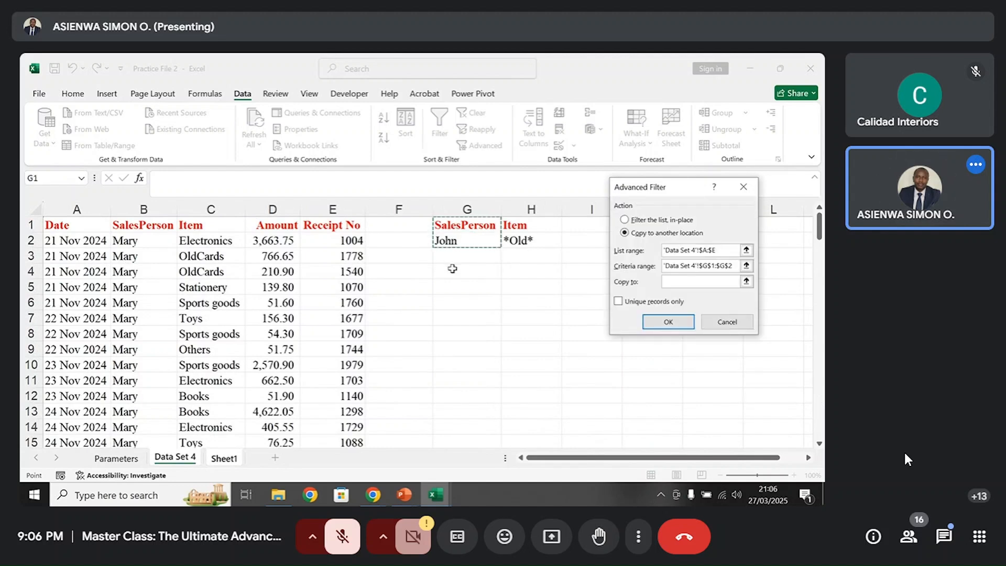
- Run the Advanced Filter with Sheet1 cell A1 as the copy-to destination, and autofit column A to its dates
click(691, 287)
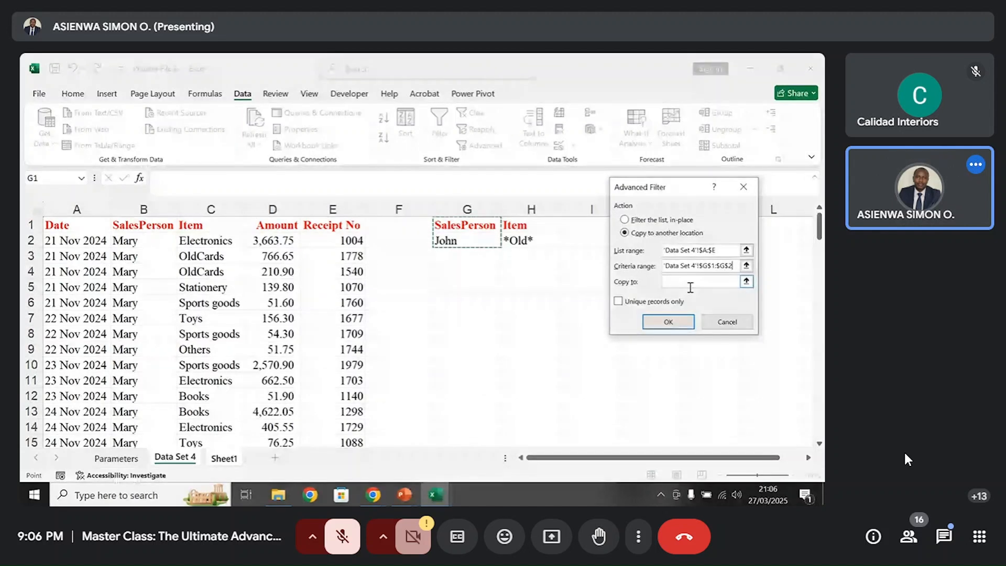
click(225, 458)
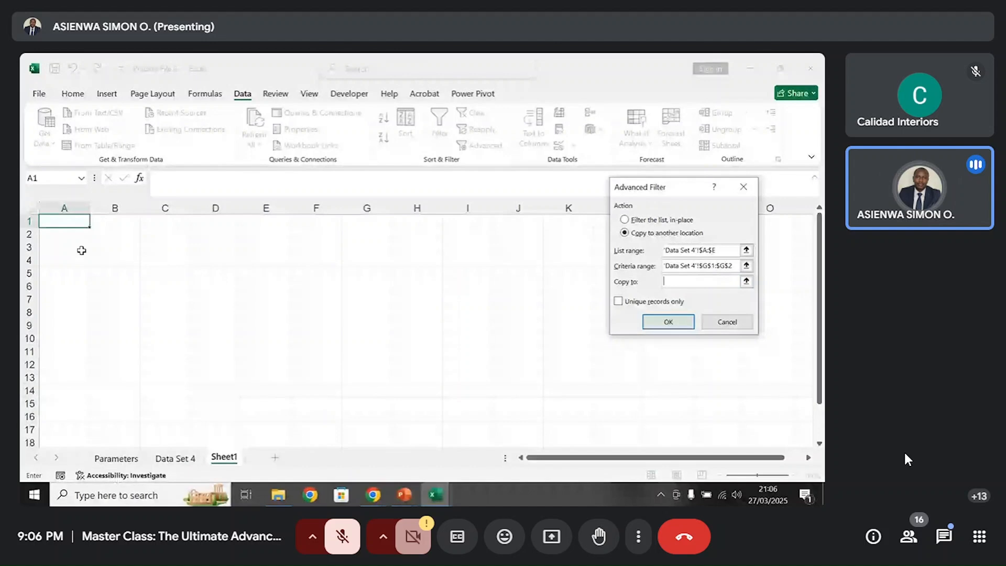
click(73, 221)
click(669, 322)
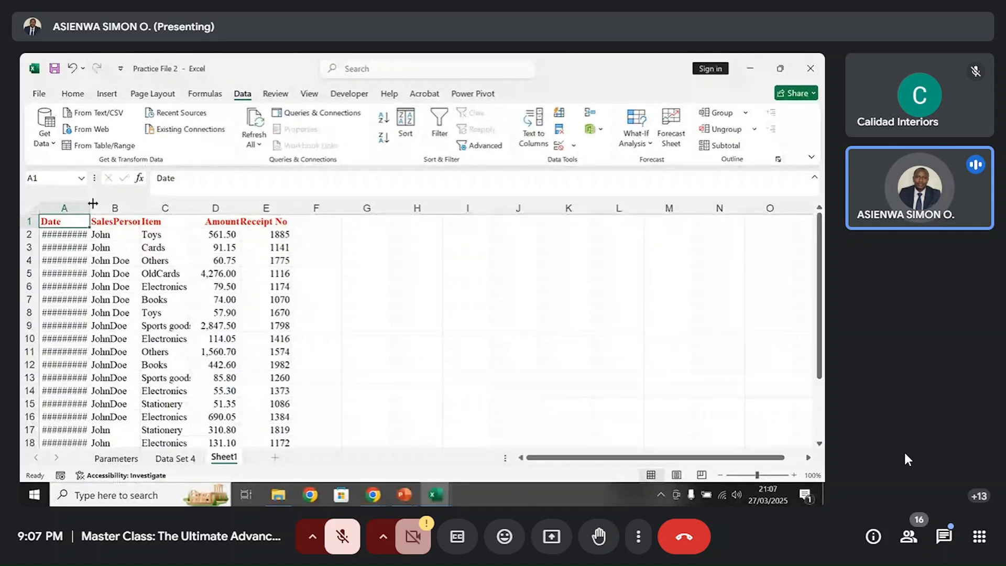
double_click(90, 203)
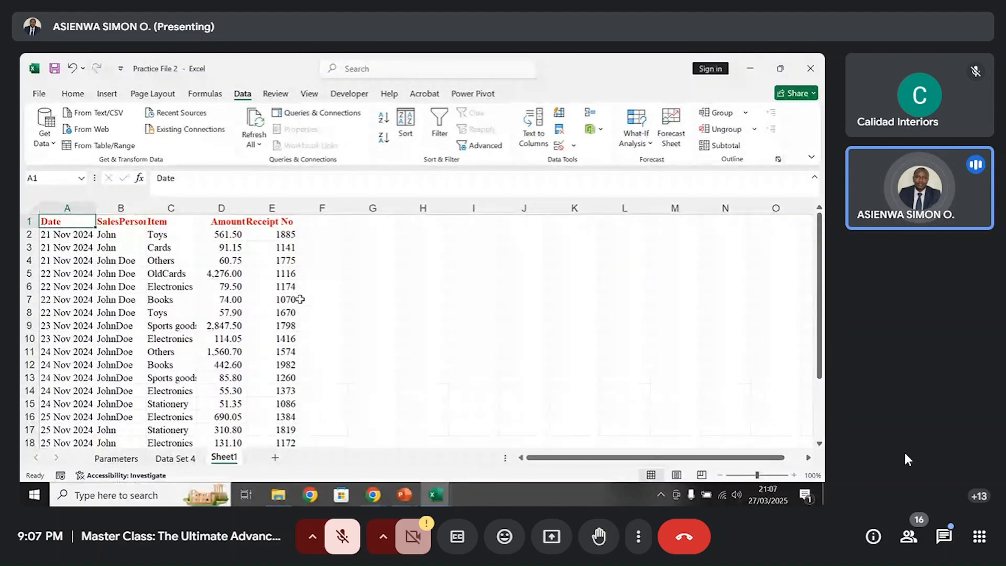
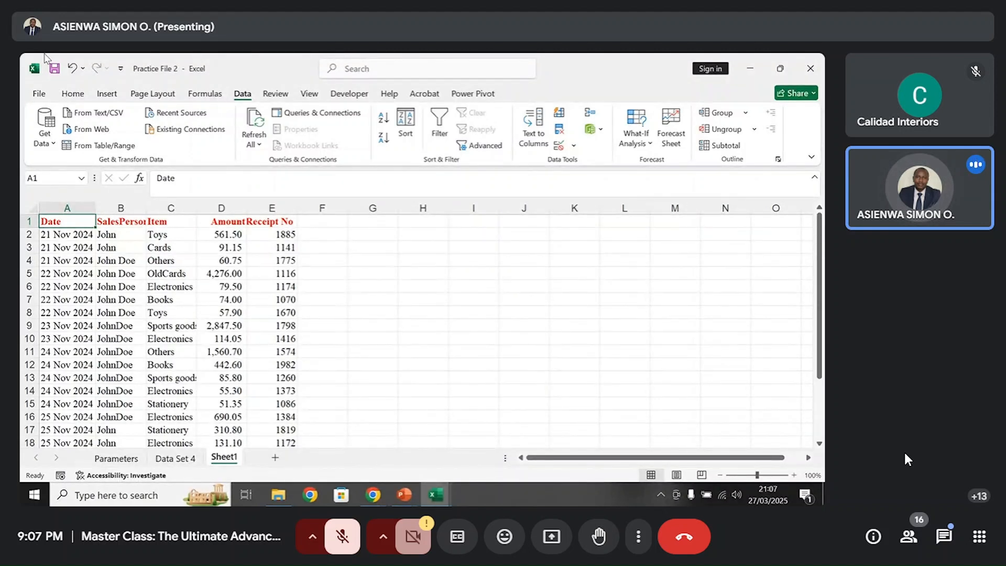
click(81, 210)
drag(81, 210, 119, 209)
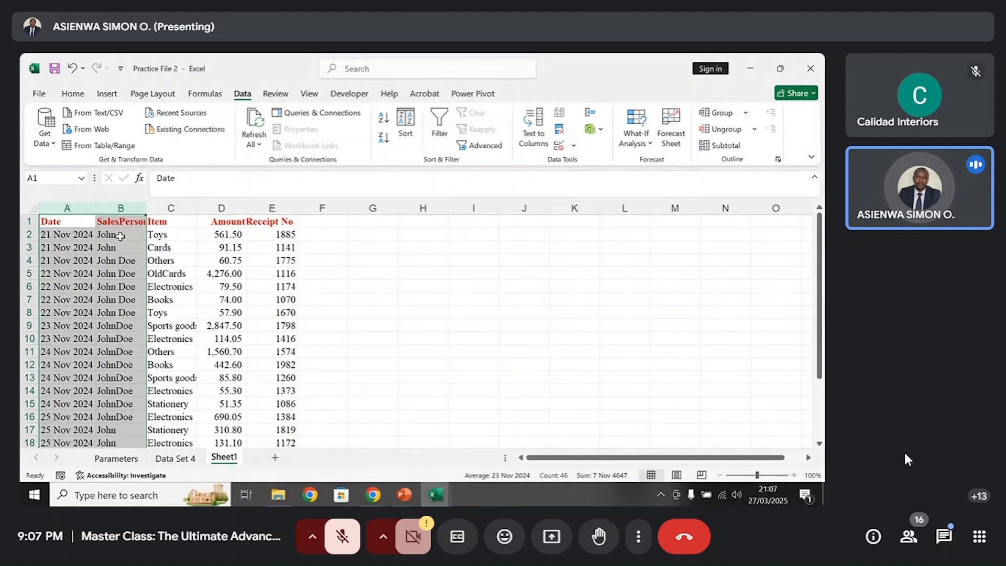
drag(175, 208, 223, 205)
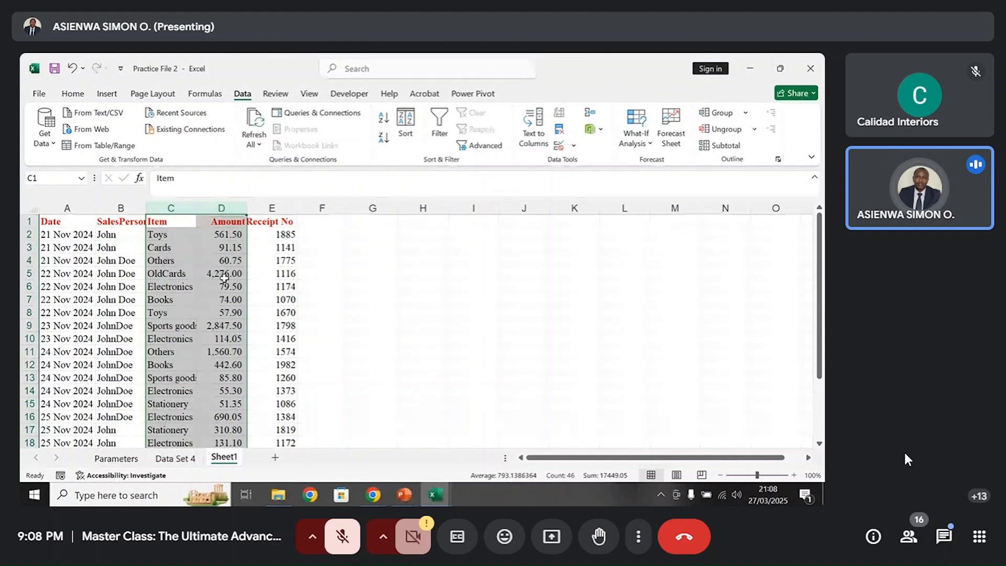
click(79, 221)
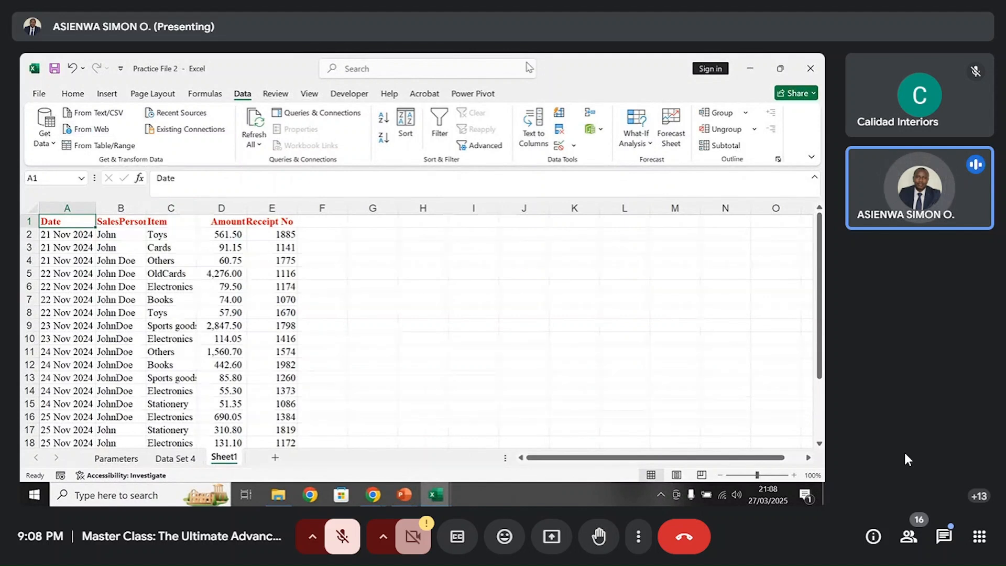
- Close Practice File 2 and open Practice File 3 from the Event 8 folder in File Explorer
click(805, 69)
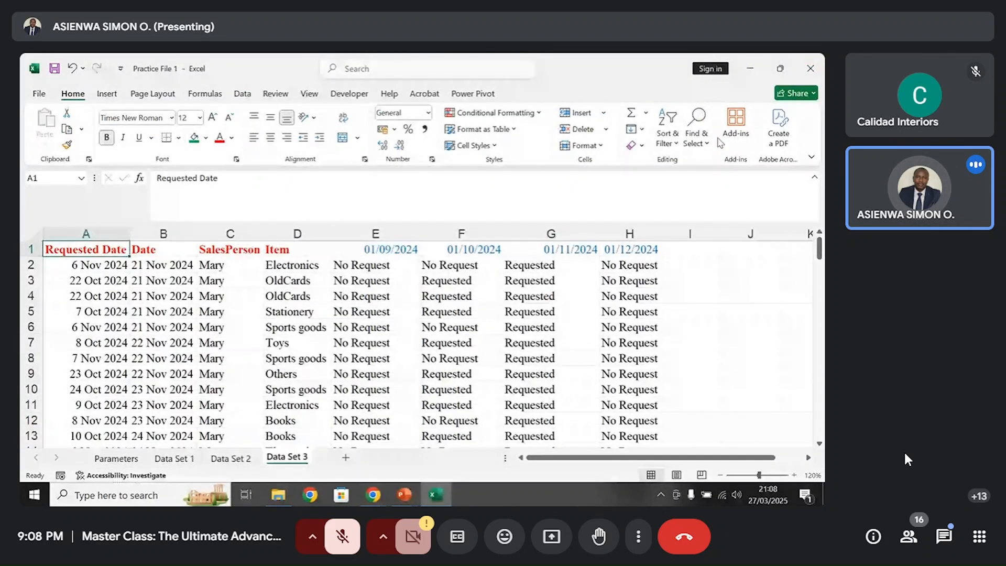
click(279, 494)
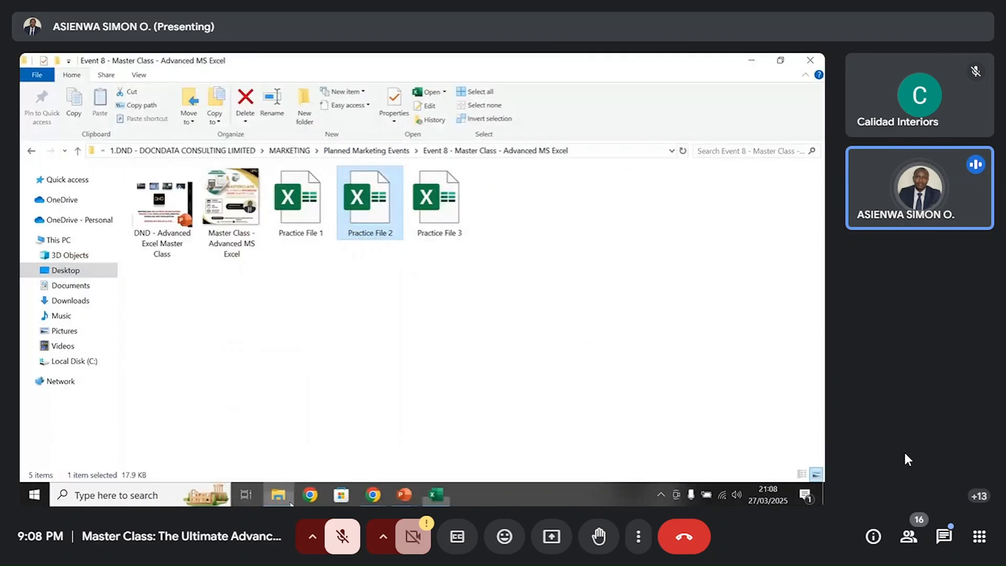
click(457, 224)
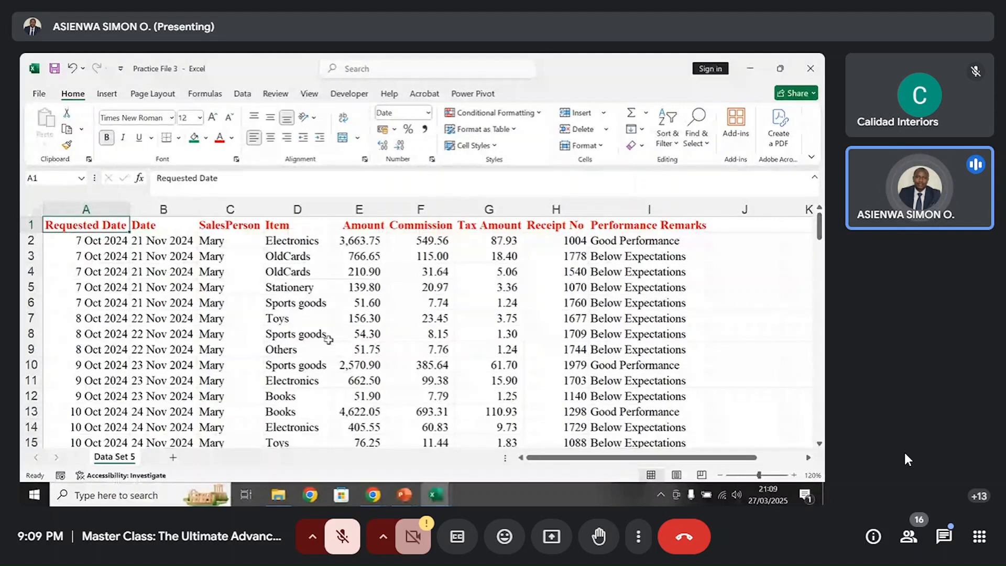
- Sort the Data Set 5 table by SalesPerson from A to Z
click(238, 269)
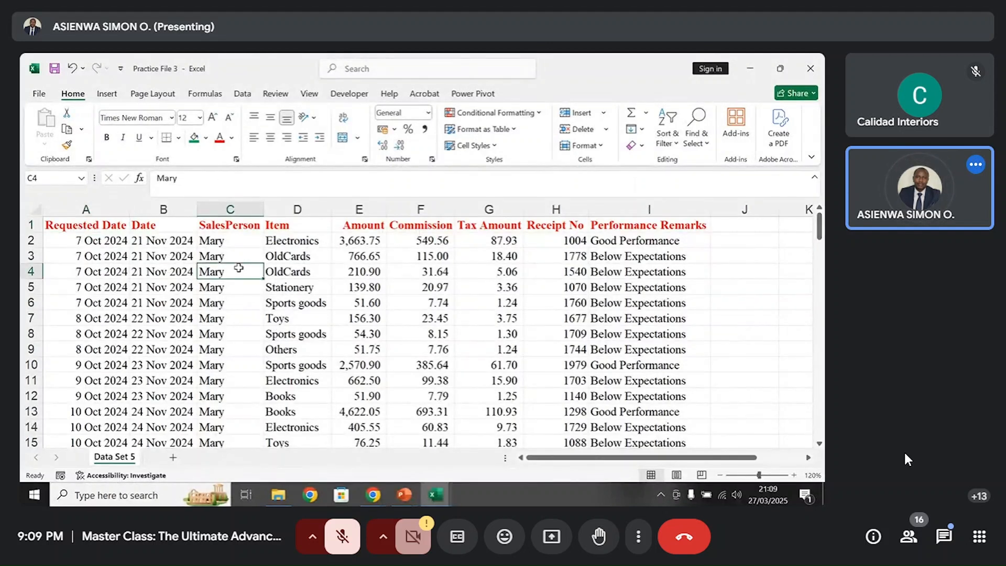
click(244, 97)
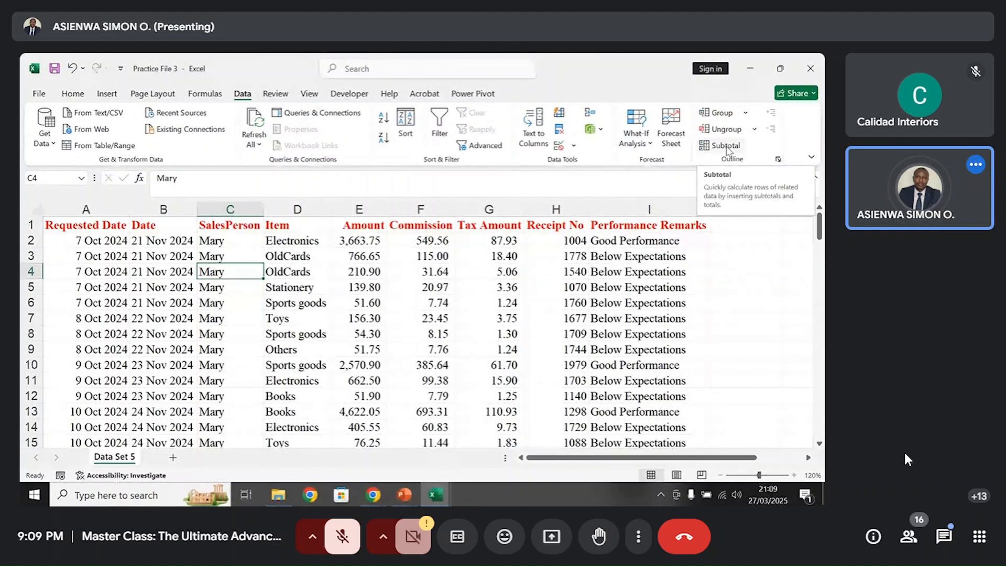
click(283, 287)
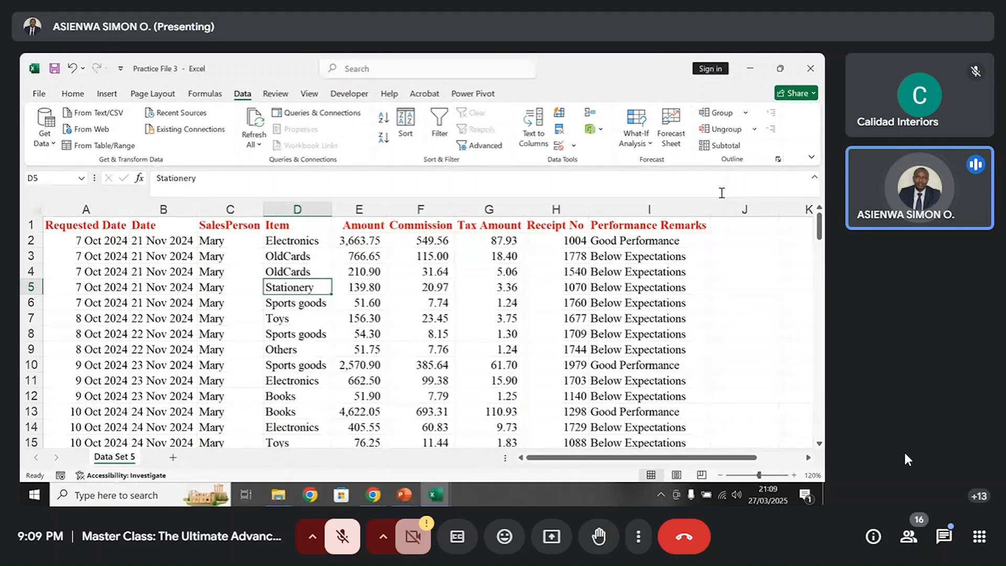
click(230, 258)
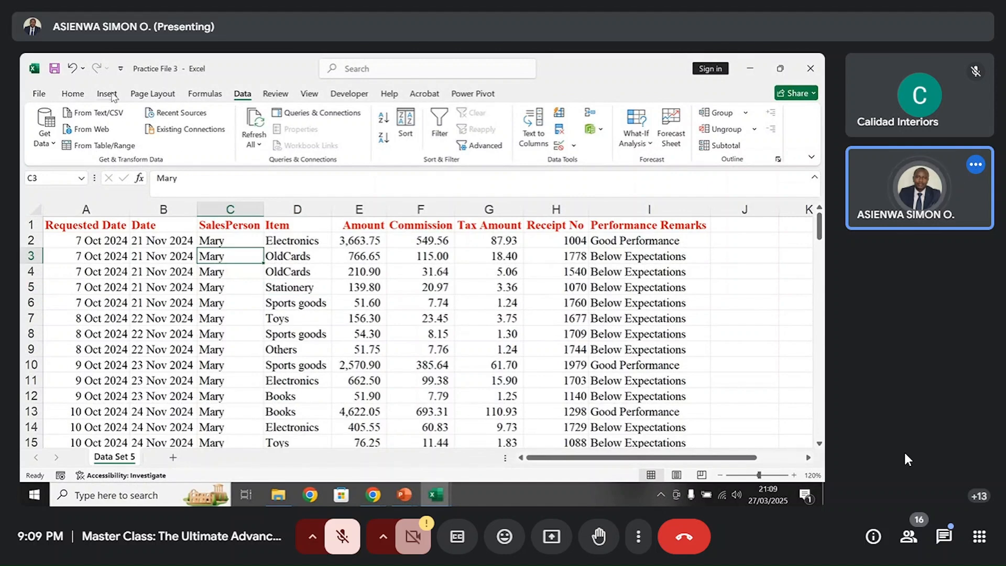
click(72, 95)
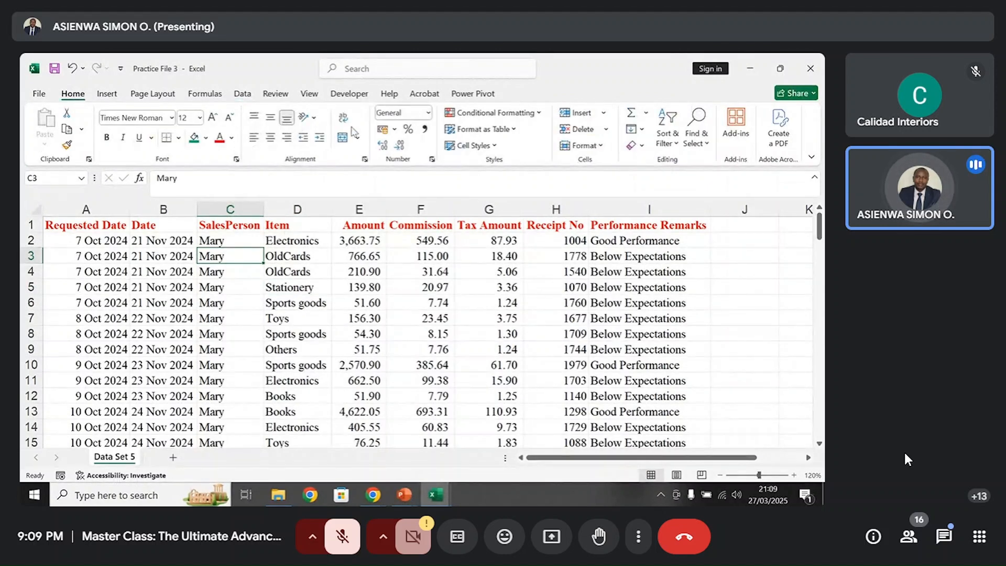
click(242, 93)
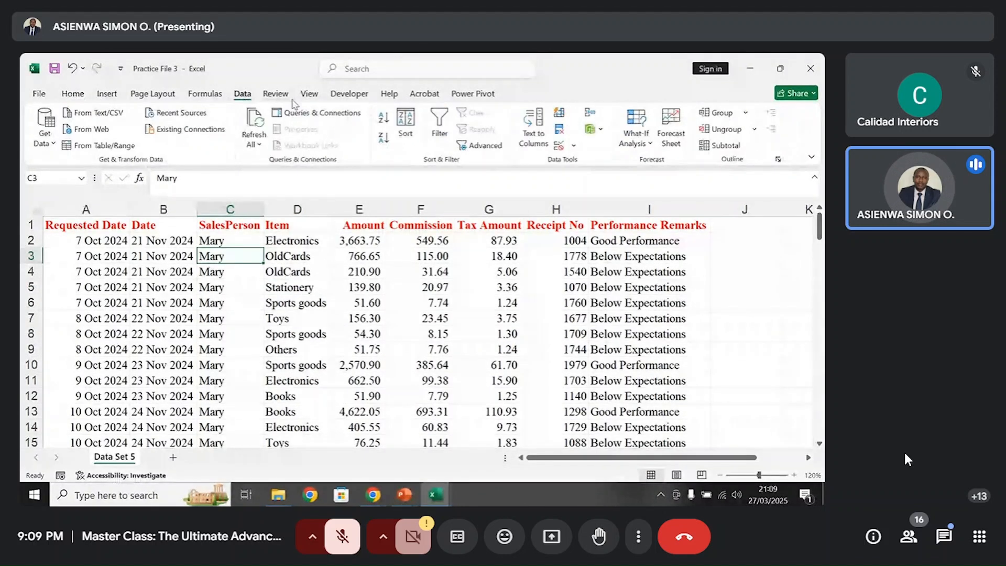
click(384, 118)
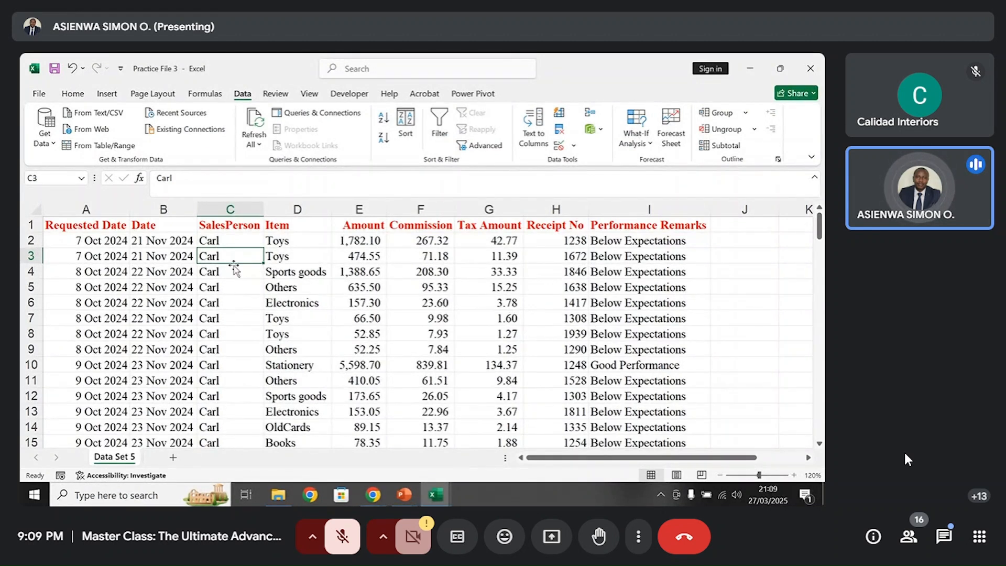
- Set up a Subtotal for the Data Set 5 table at each change in SalesPerson, using the Sum function
click(296, 258)
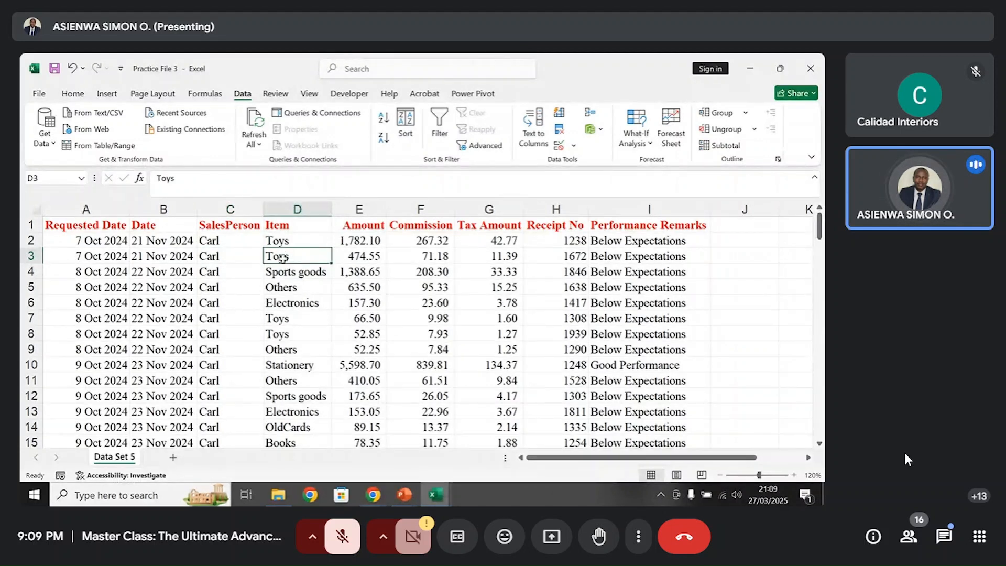
click(217, 266)
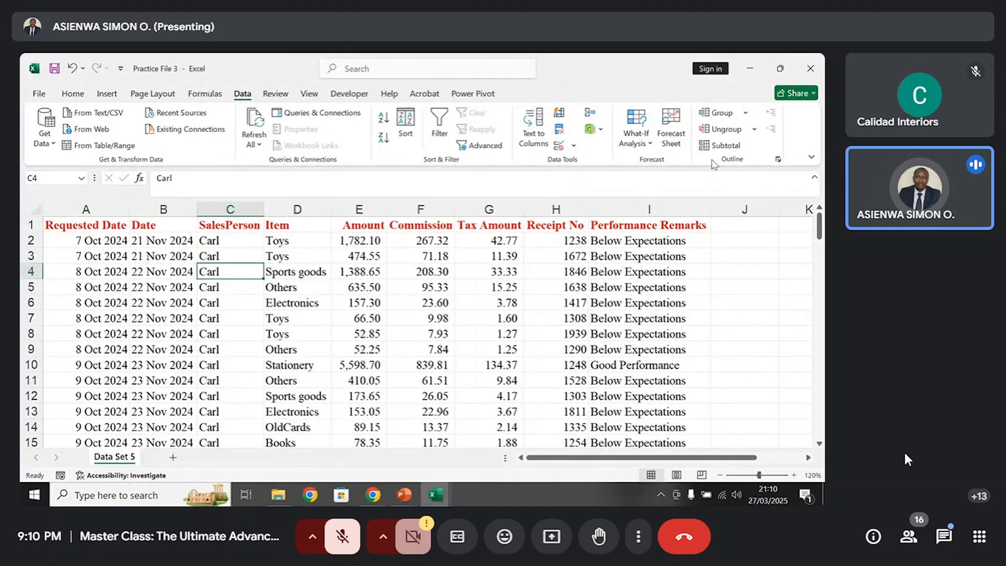
click(723, 147)
drag(663, 157, 477, 159)
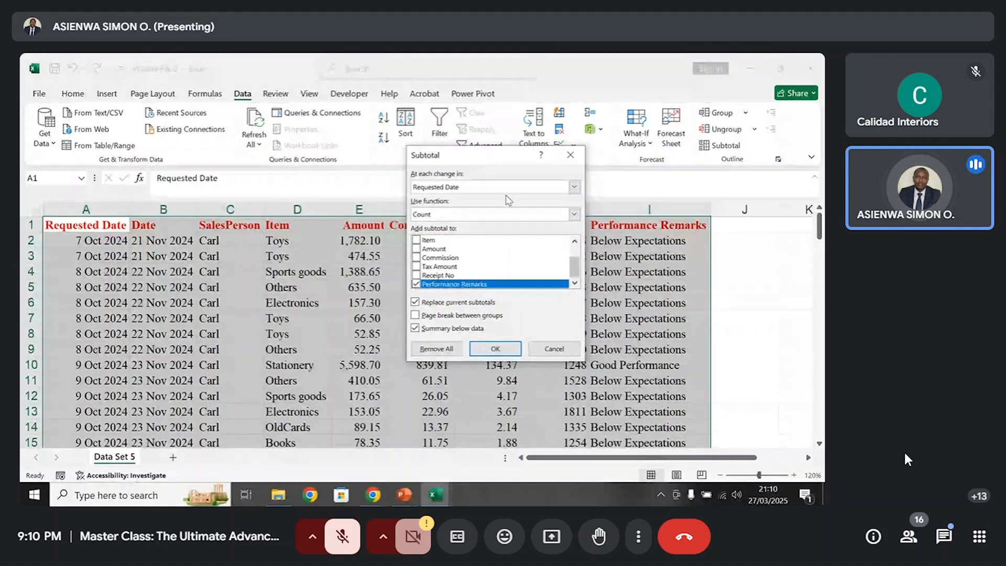
drag(479, 156, 536, 139)
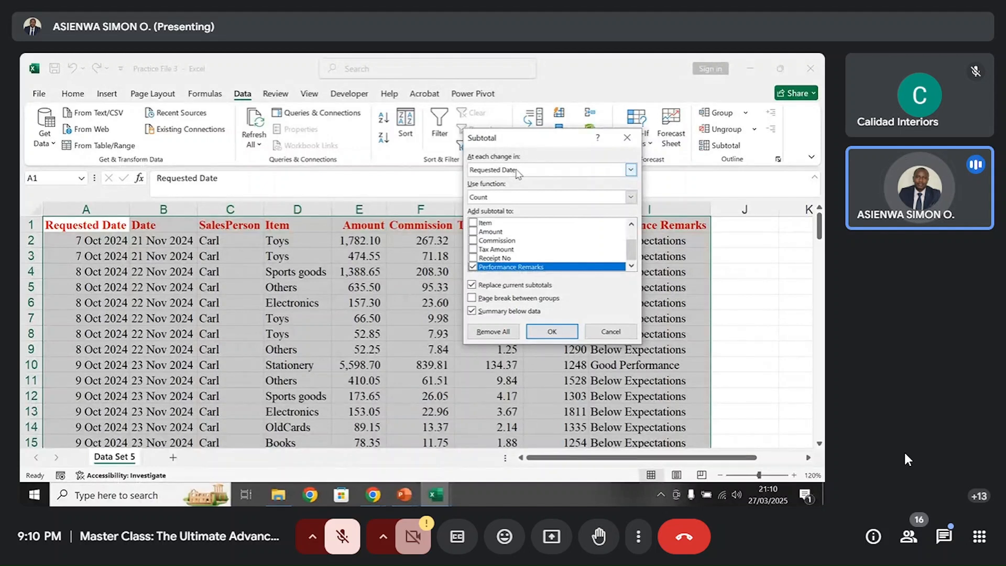
click(517, 171)
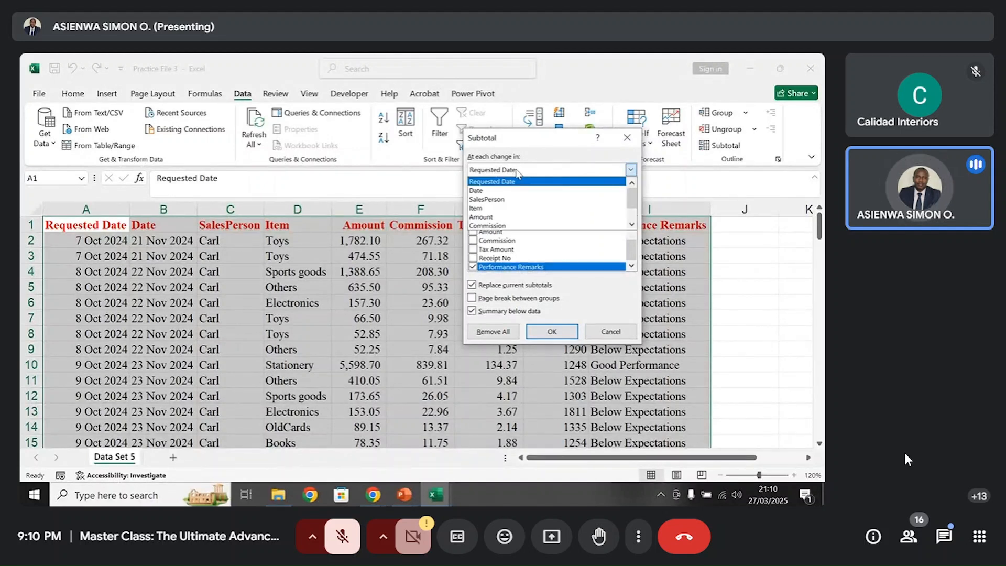
click(500, 199)
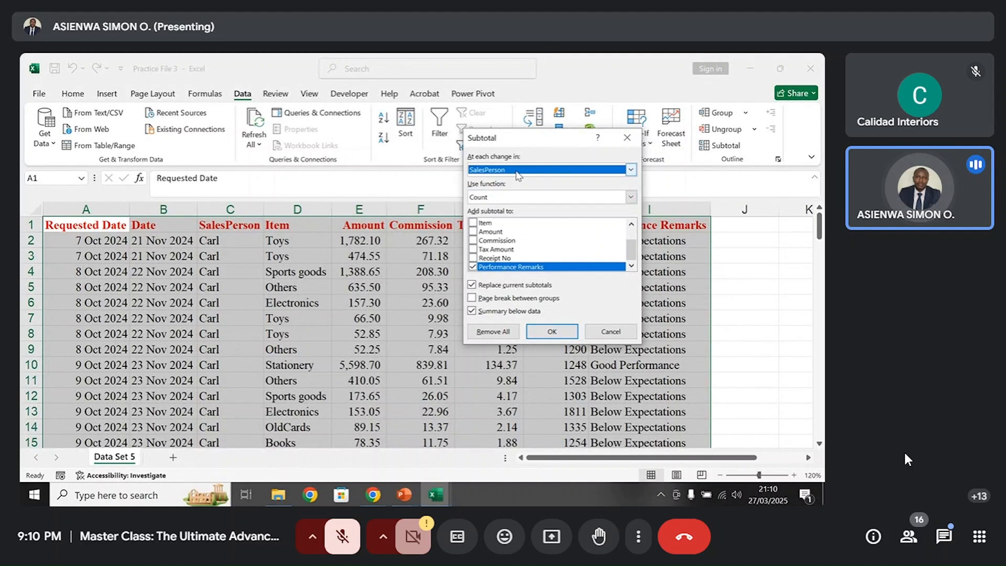
click(501, 198)
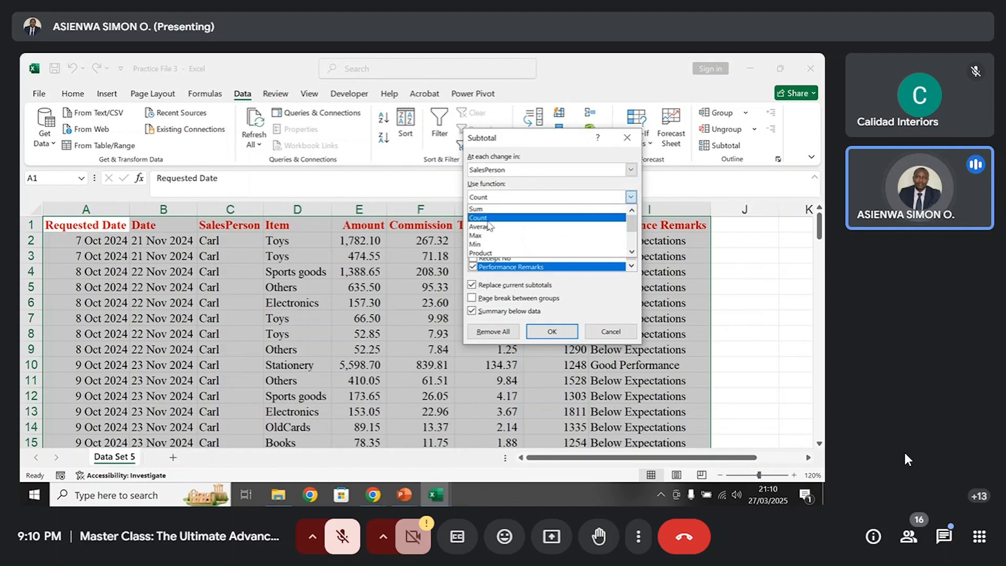
click(487, 209)
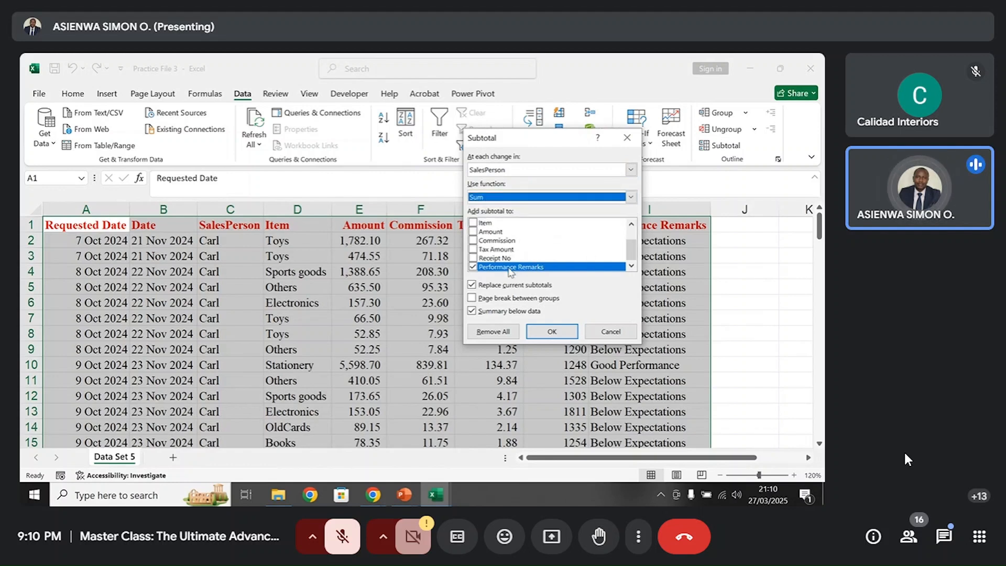
- Make Amount the only subtotaled column instead of Performance Remarks and apply the subtotals
click(511, 269)
click(475, 267)
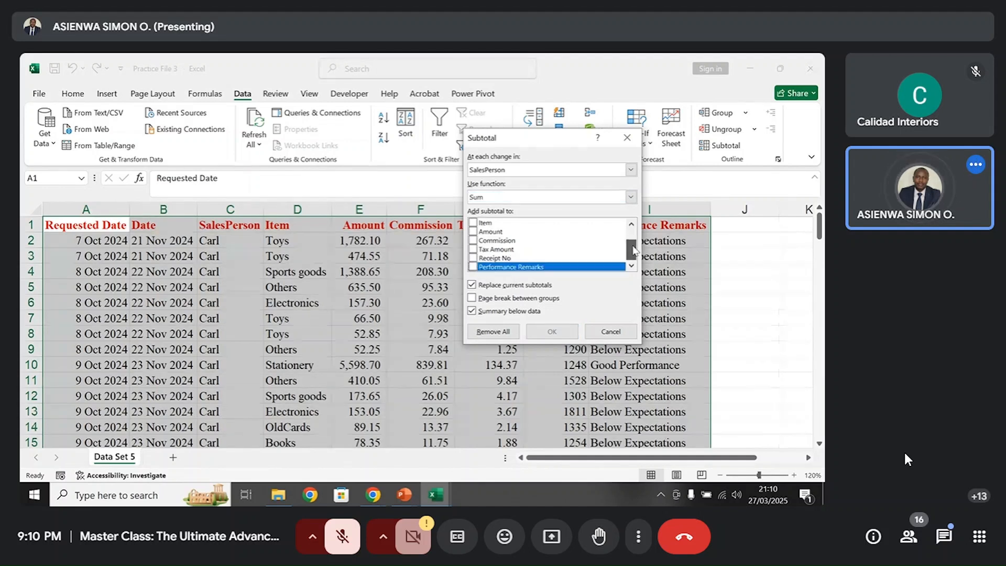
click(491, 231)
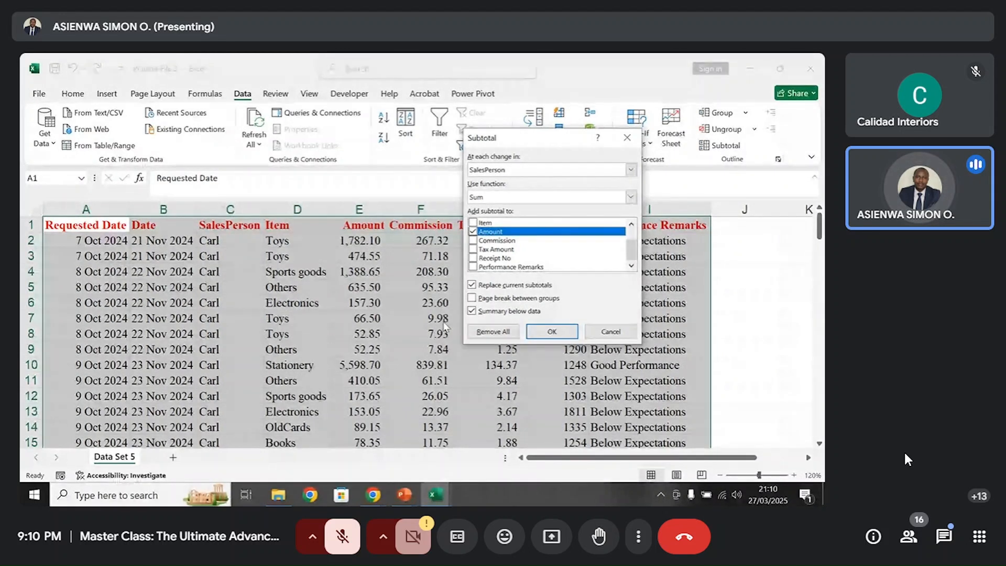
click(553, 331)
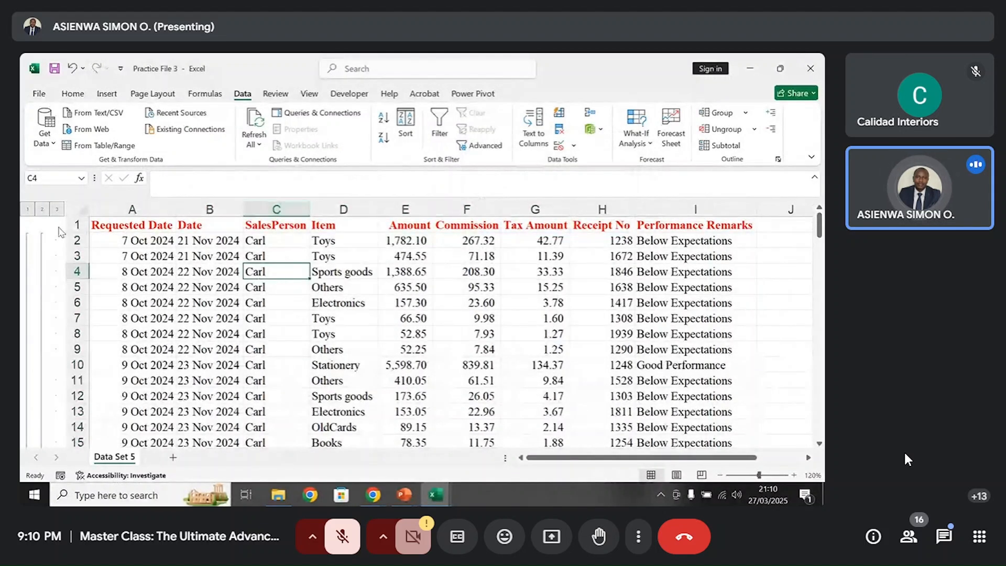
- Collapse the outline to the salesperson totals and widen the Amount and SalesPerson columns to fit their contents
click(29, 209)
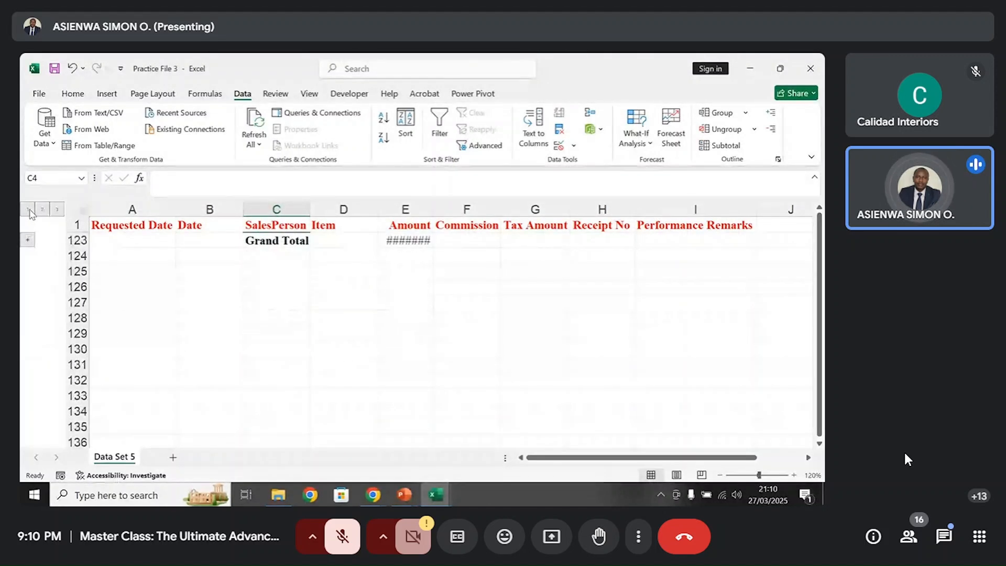
drag(434, 208, 461, 204)
click(42, 209)
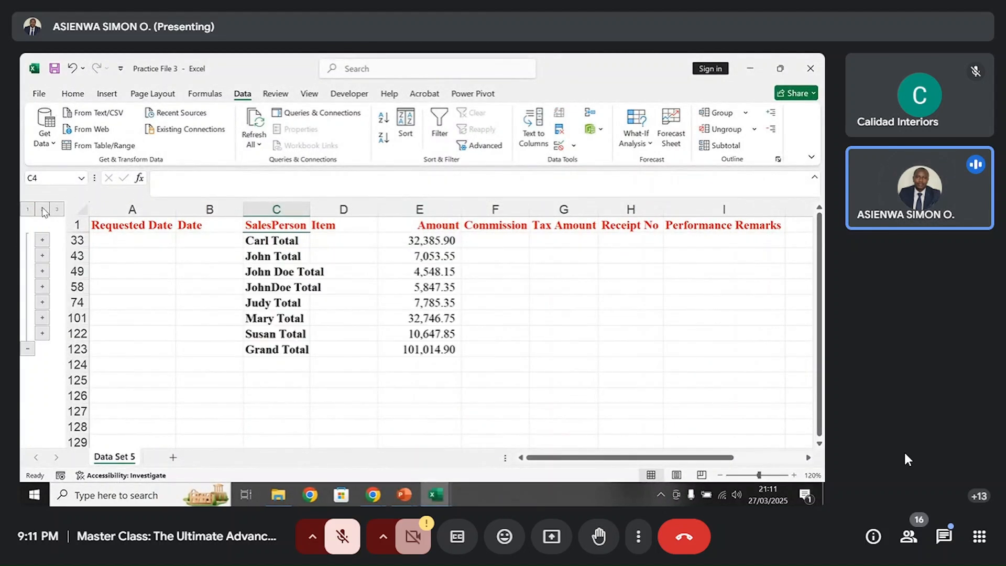
drag(310, 209, 329, 209)
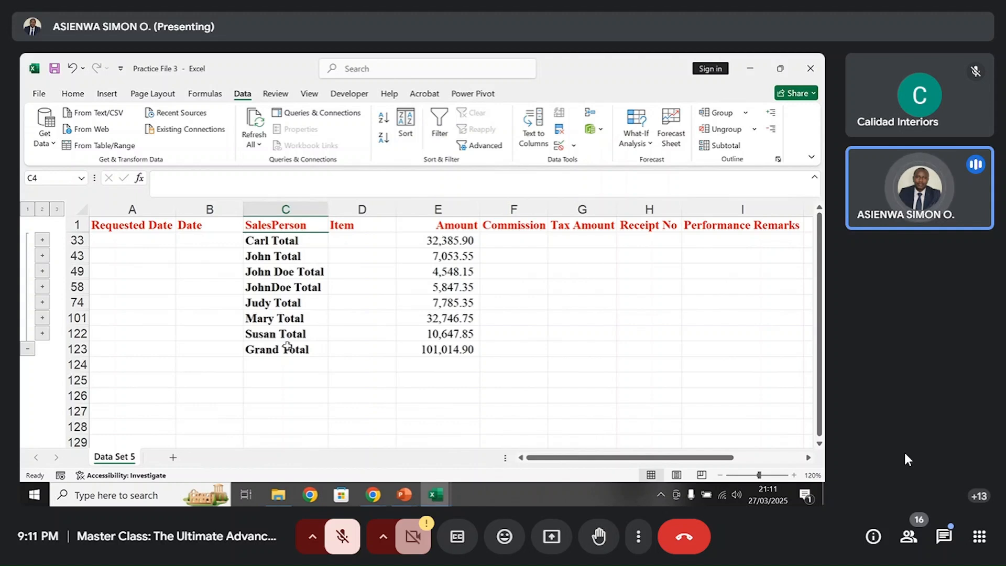
drag(288, 351, 436, 353)
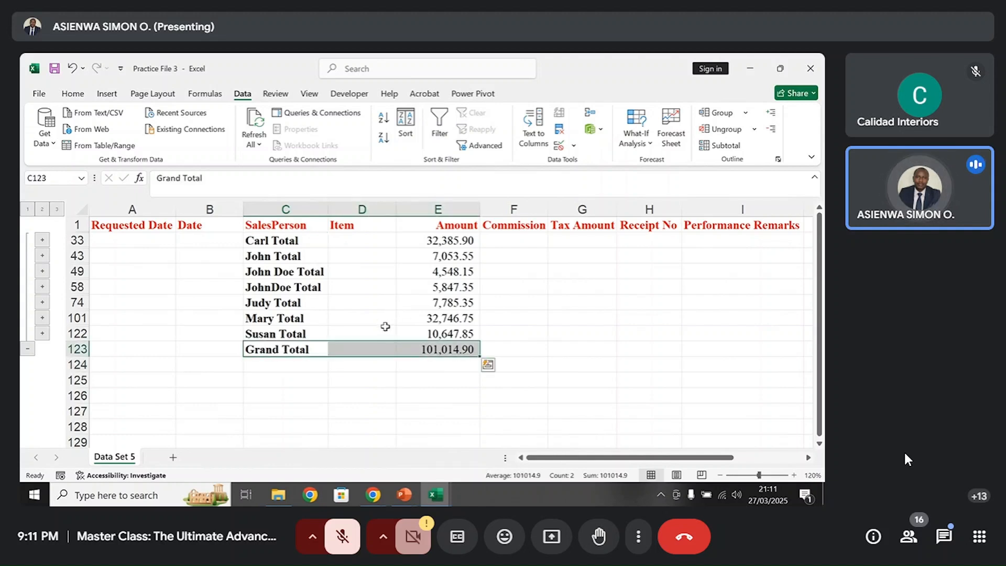
drag(274, 229, 367, 353)
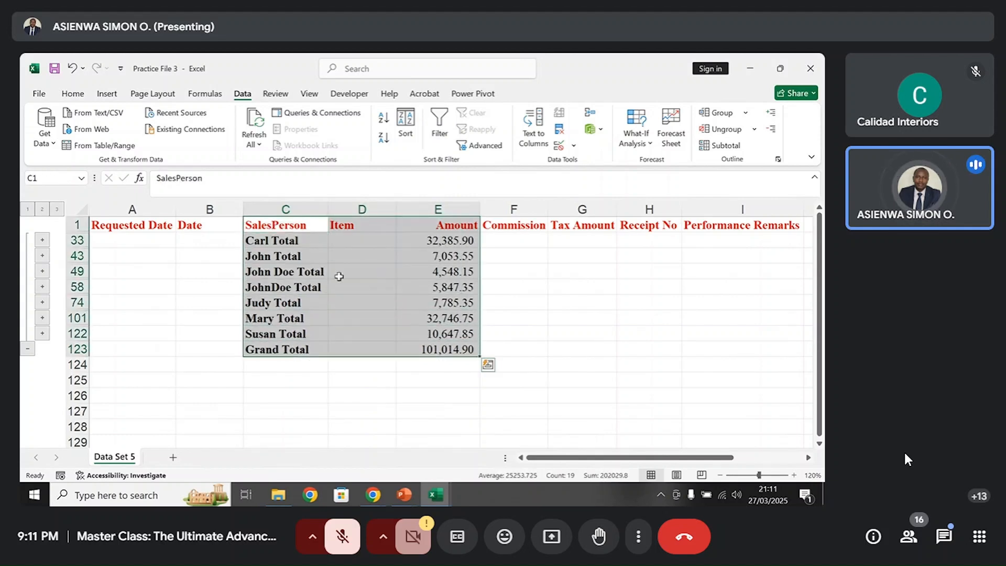
click(345, 352)
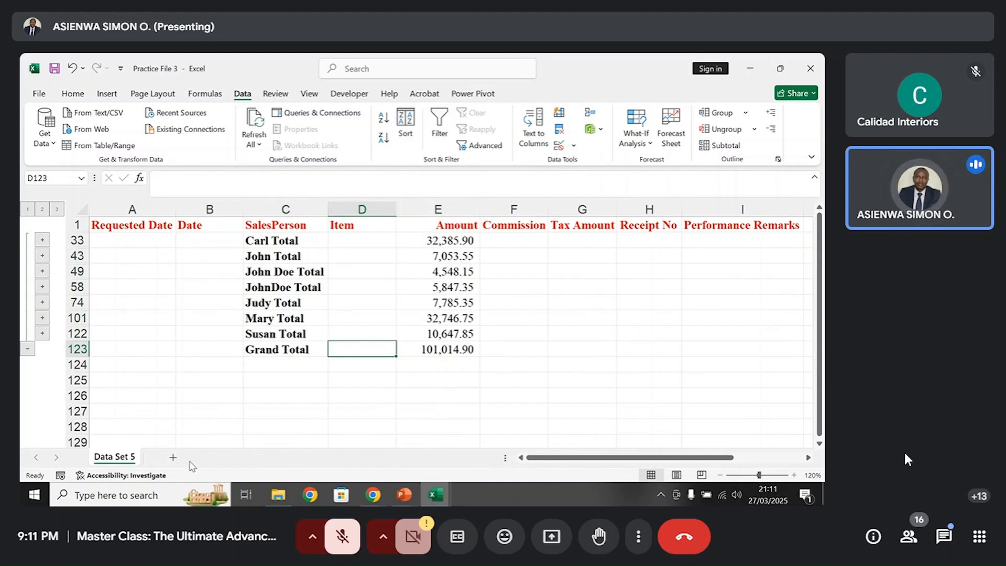
- Add a new blank worksheet to the workbook and return to Data Set 5
click(173, 457)
click(129, 459)
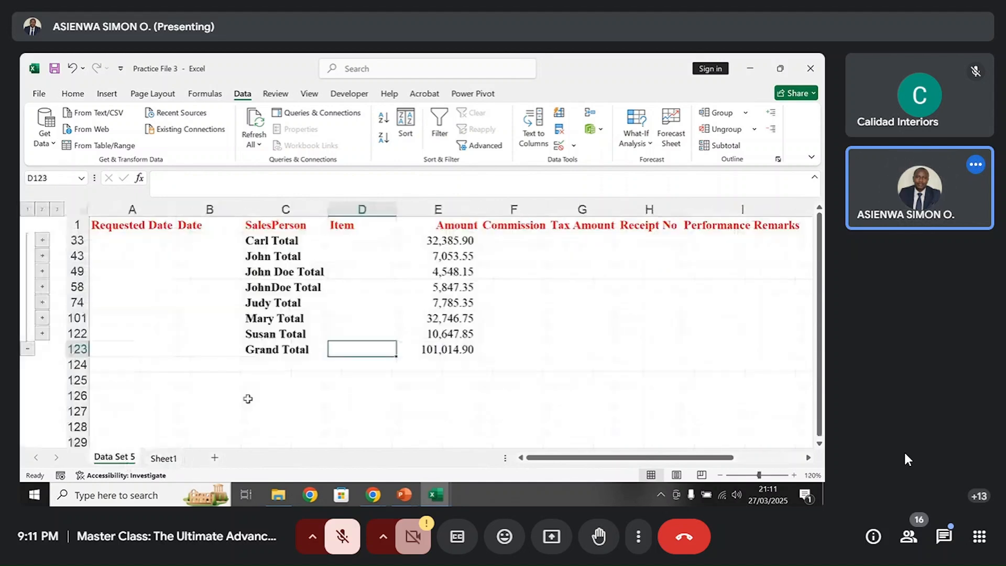
- Try to copy the collapsed summary from SalesPerson to Amount into Sheet1 at cell B3, and undo the paste
drag(290, 227, 442, 346)
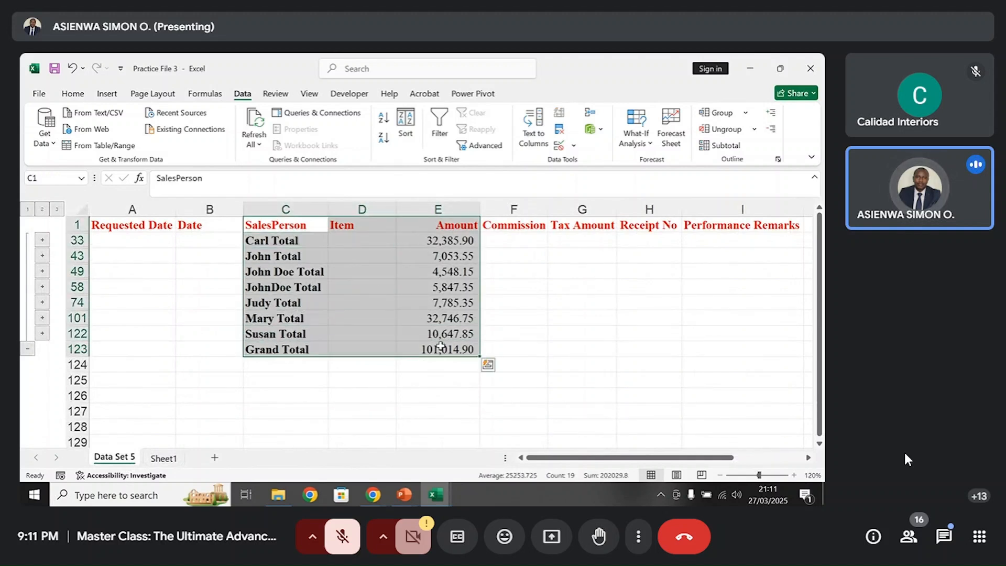
key(ctrl+c)
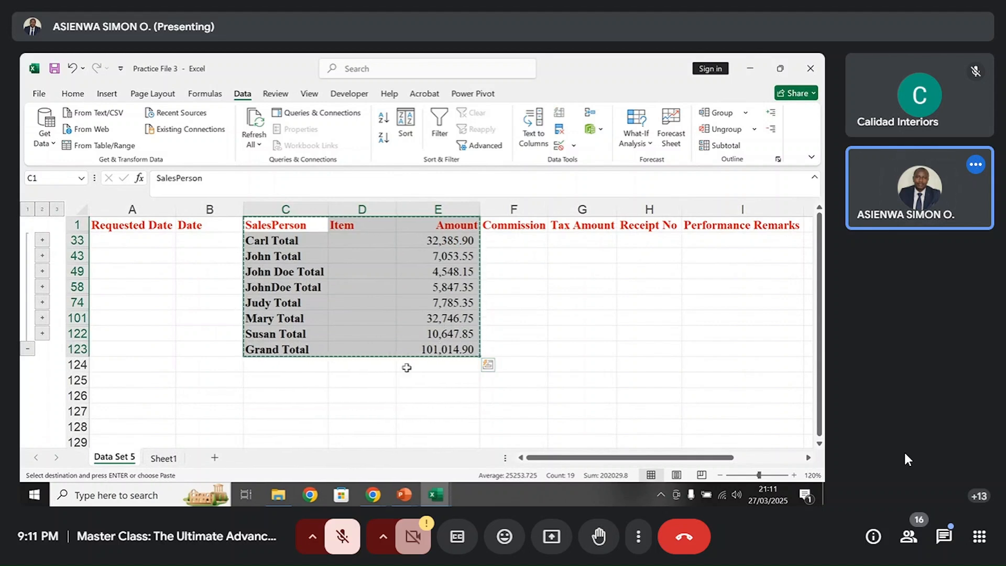
click(163, 458)
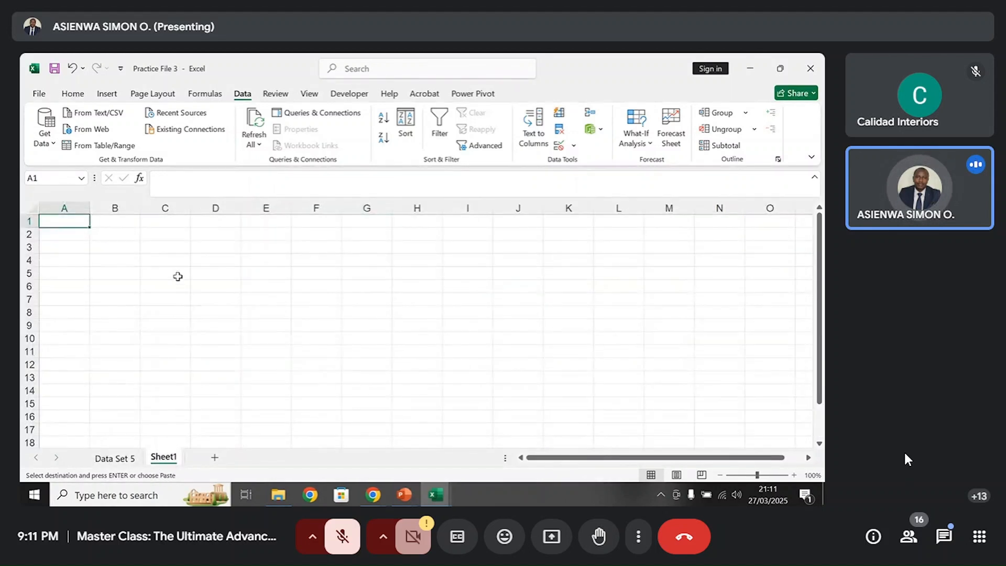
click(130, 248)
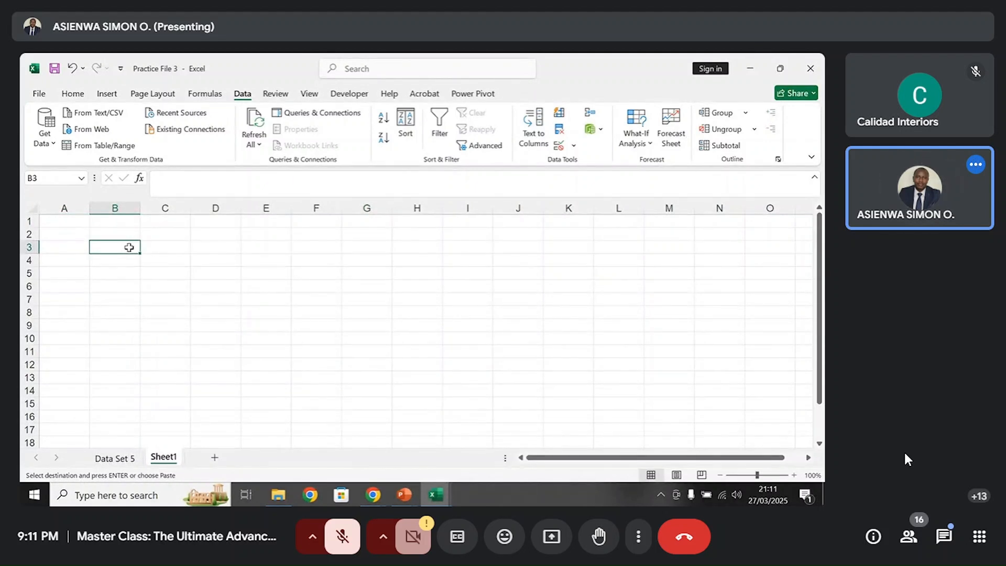
key(ctrl+v)
click(207, 272)
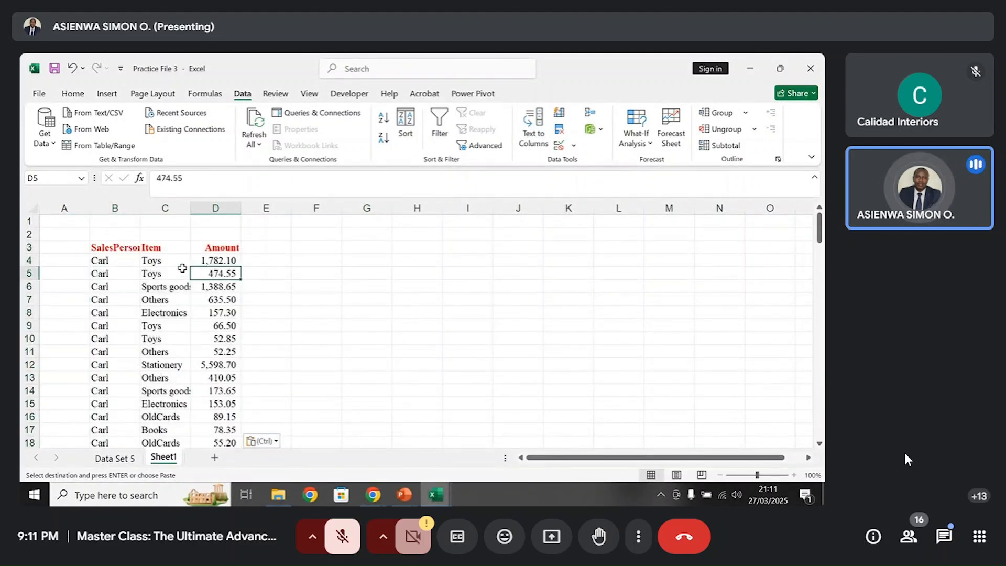
drag(126, 248, 116, 228)
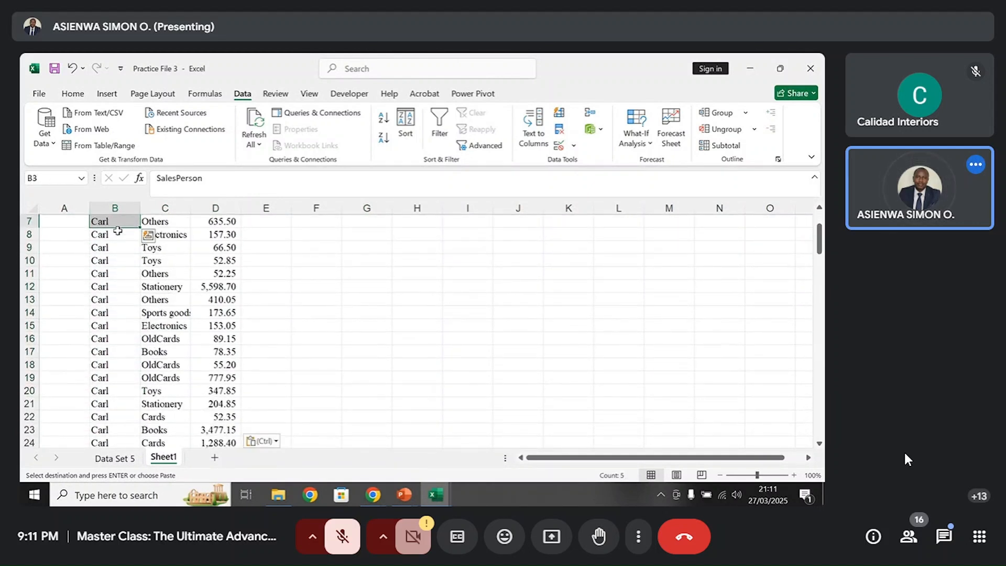
scroll(124, 241, down, 1)
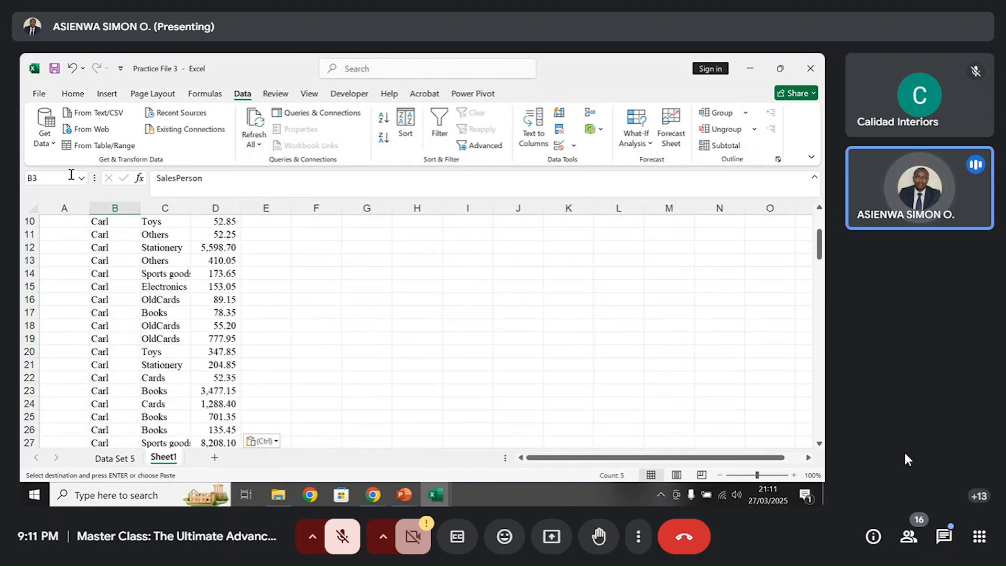
click(72, 68)
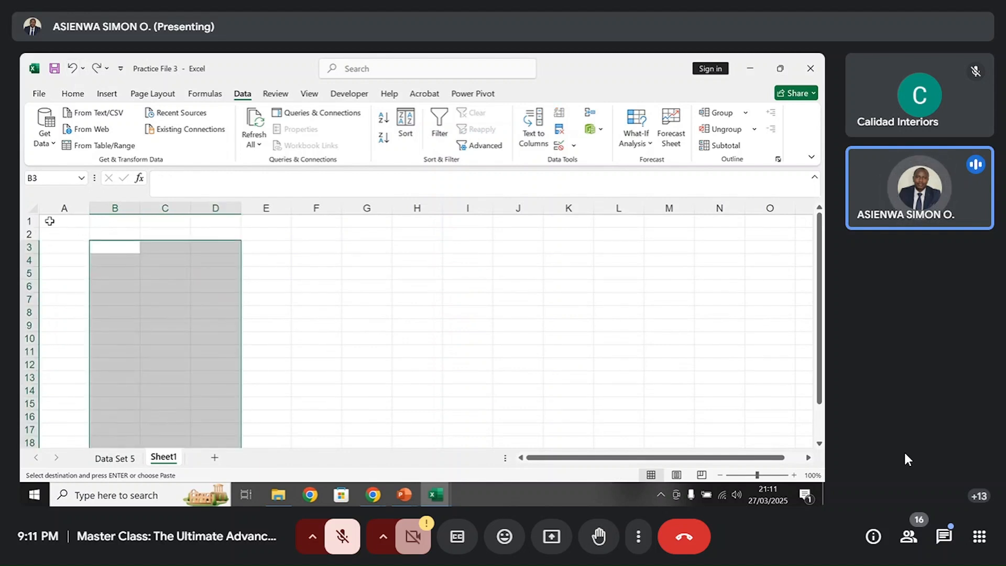
click(50, 221)
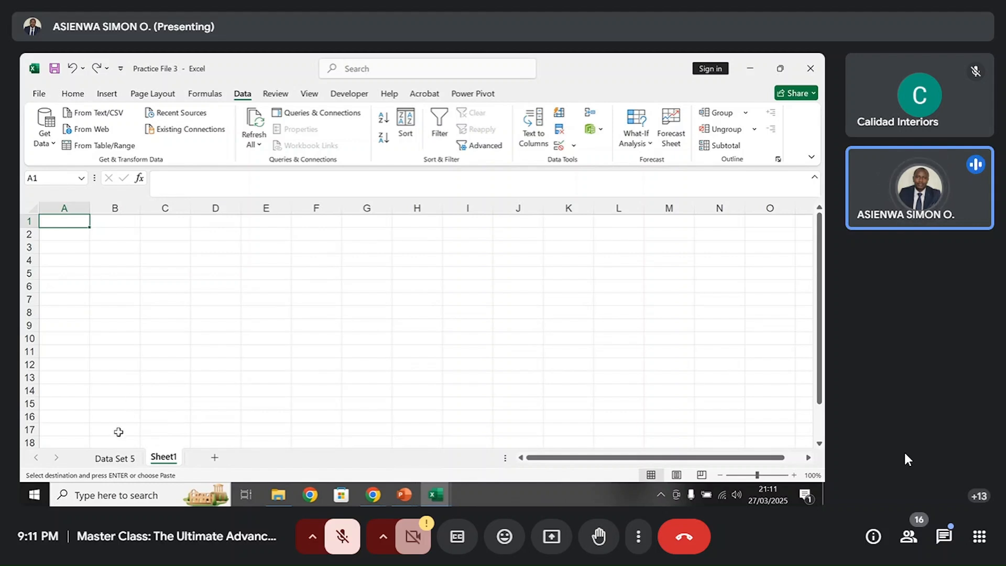
- Select only the visible cells of Data Set 5 using Go To Special and copy them
click(117, 458)
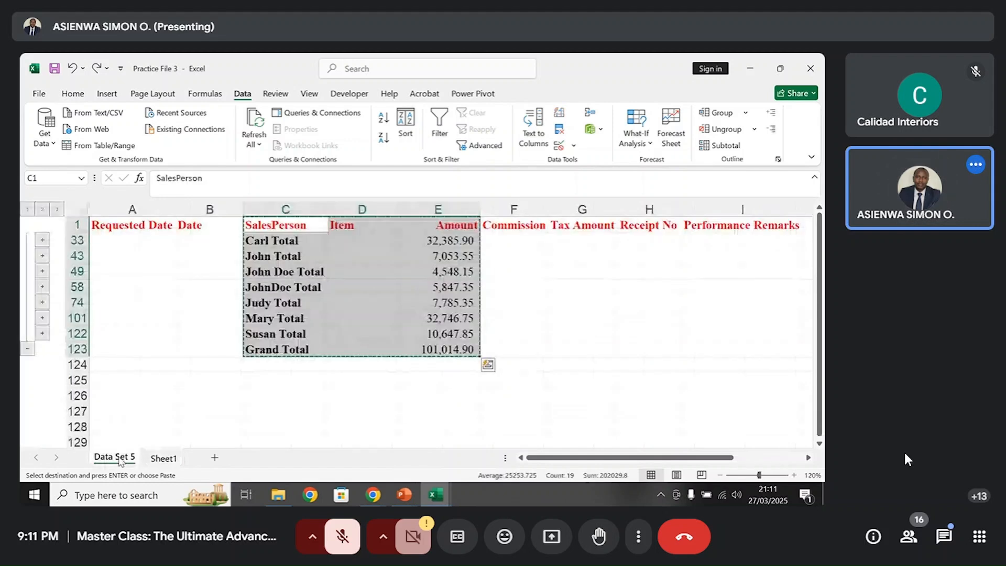
click(361, 297)
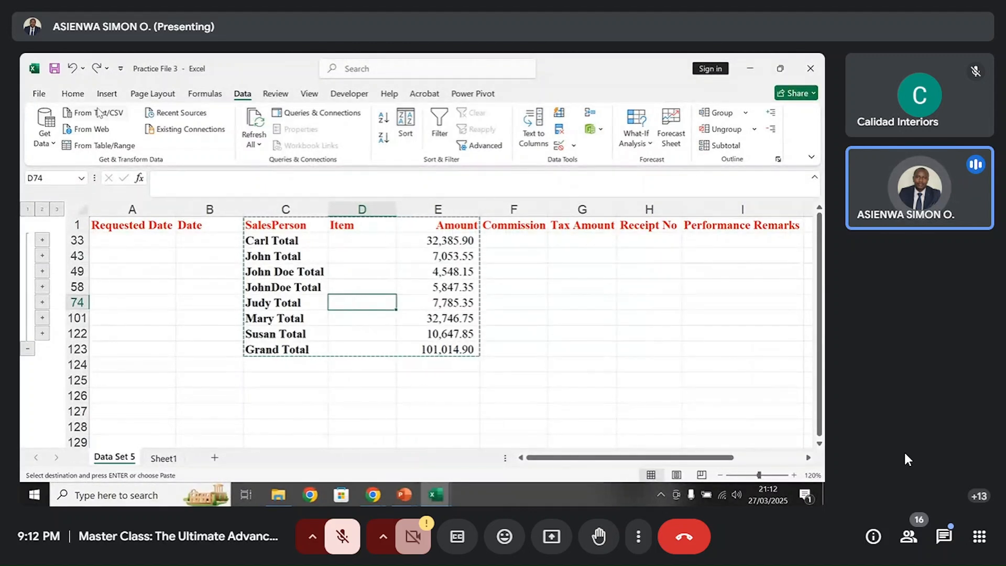
click(73, 94)
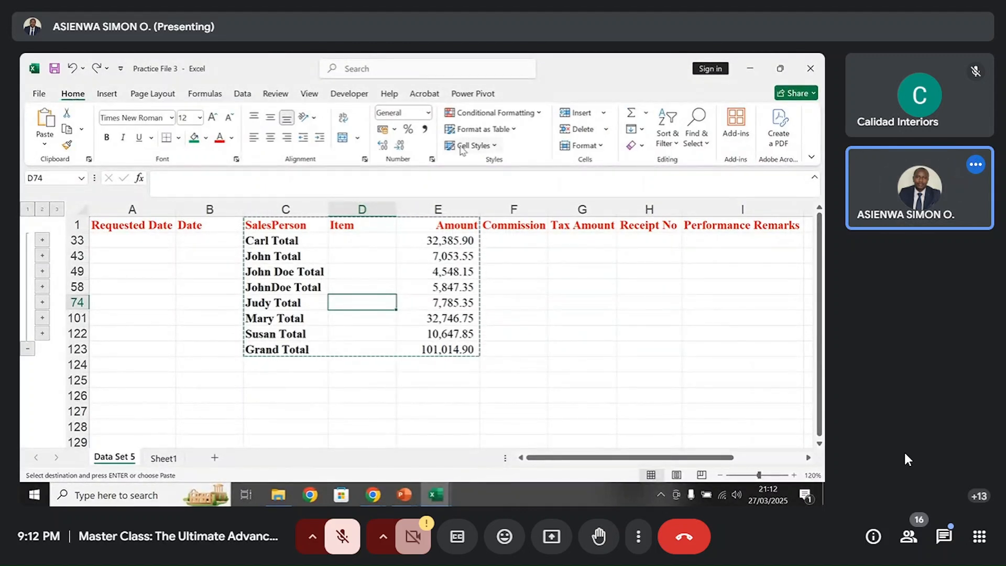
click(700, 146)
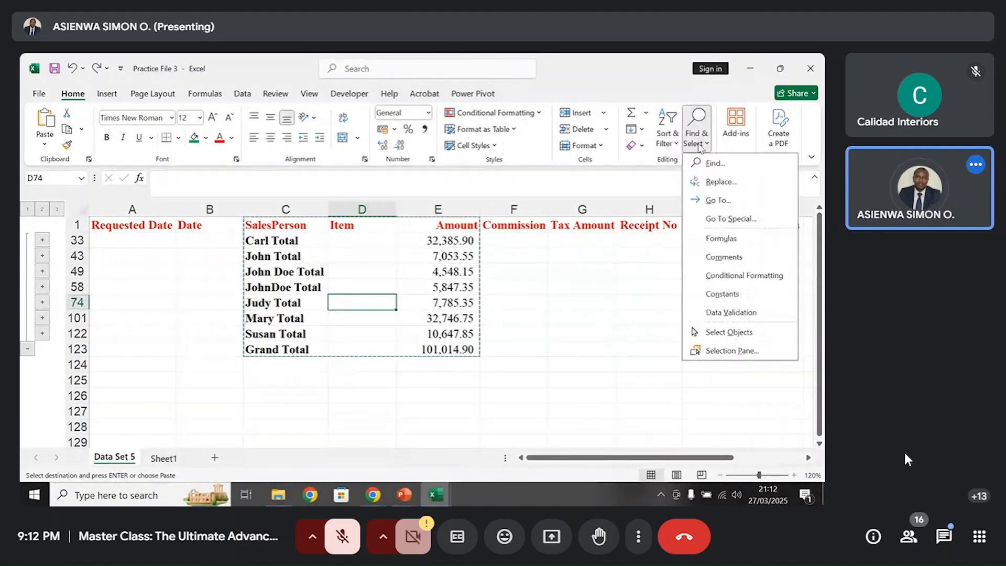
click(743, 220)
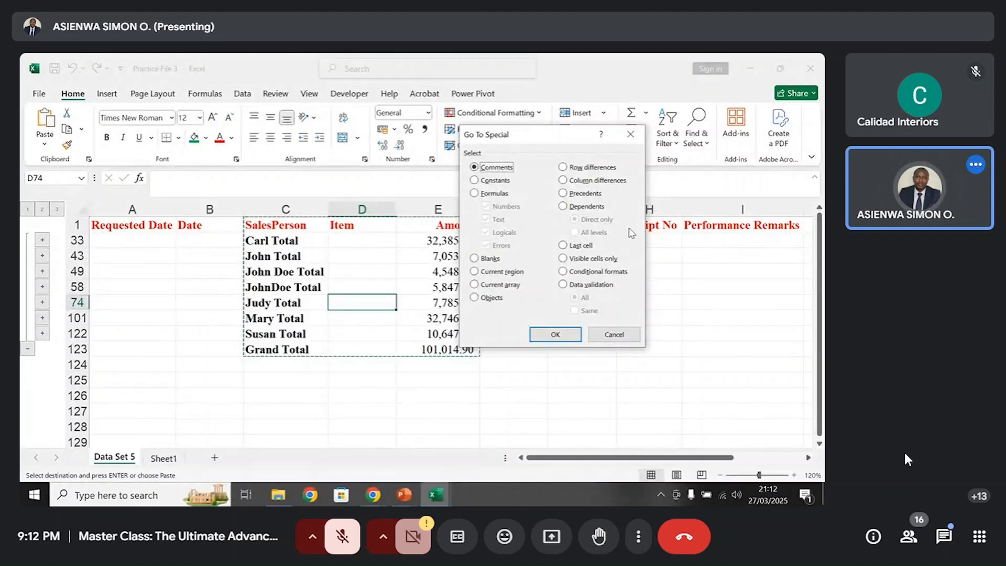
drag(549, 138, 629, 128)
click(650, 253)
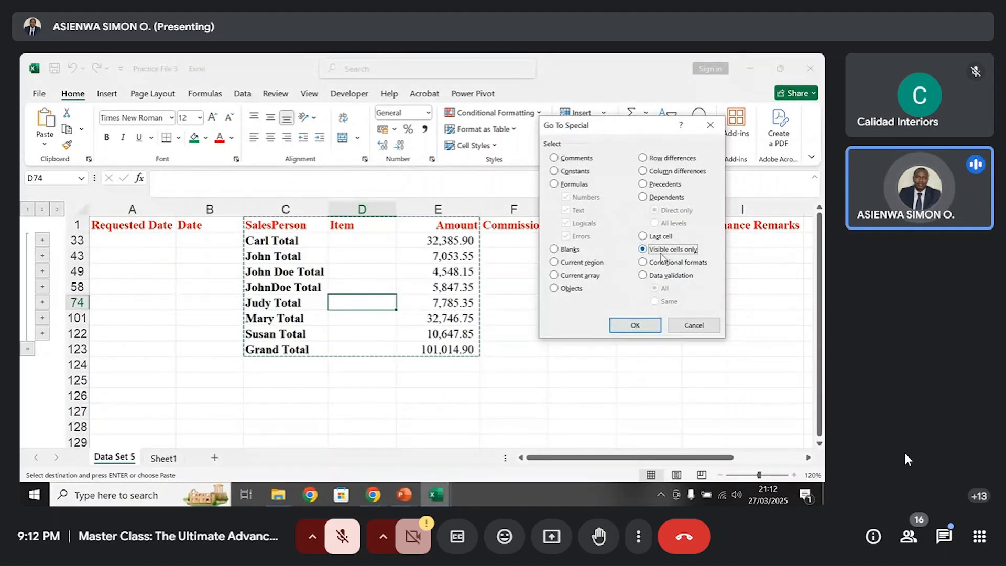
click(636, 326)
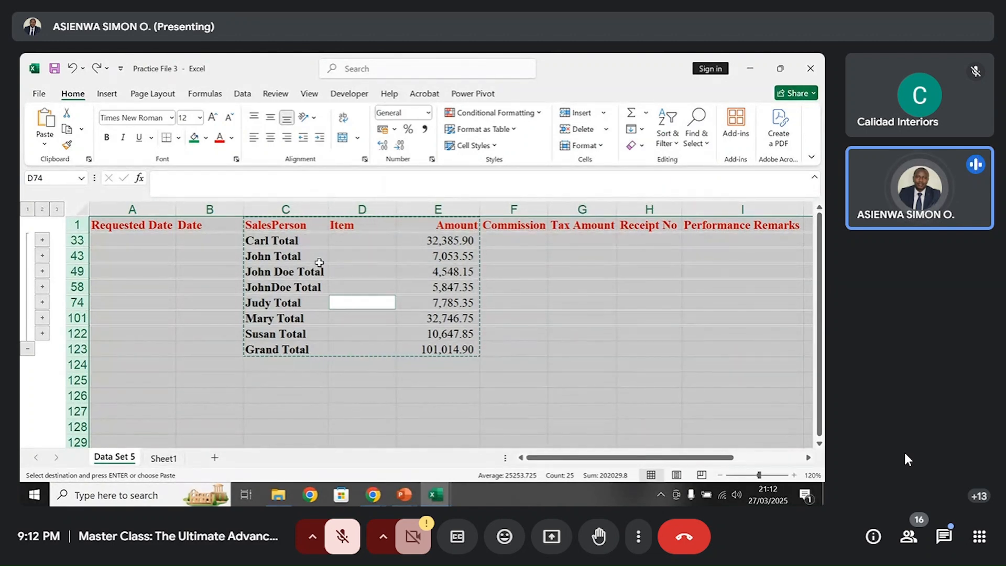
key(ctrl+c)
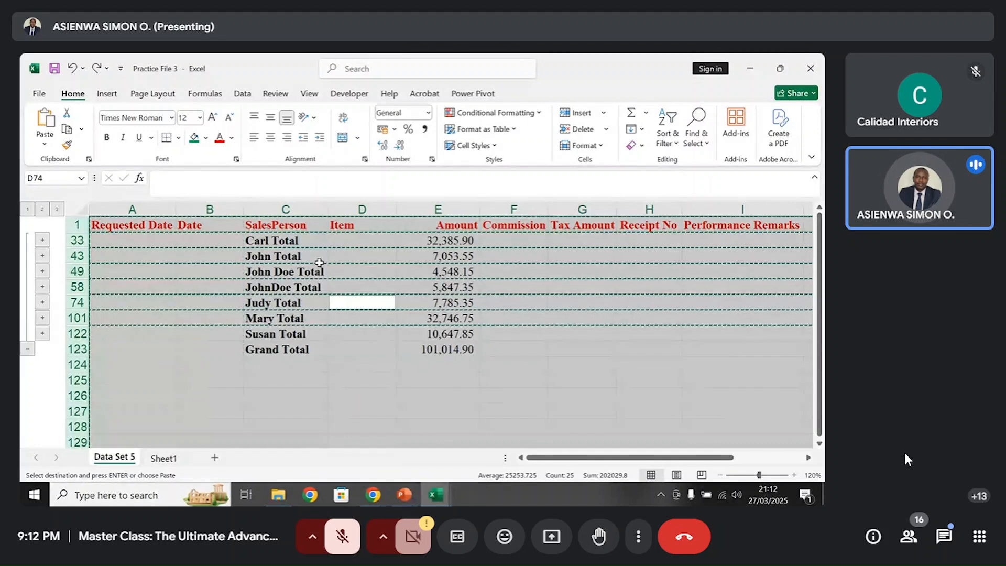
- Paste the copied summary as values into Sheet1 starting at cell A1 and fit the SalesPerson column to its contents
click(164, 458)
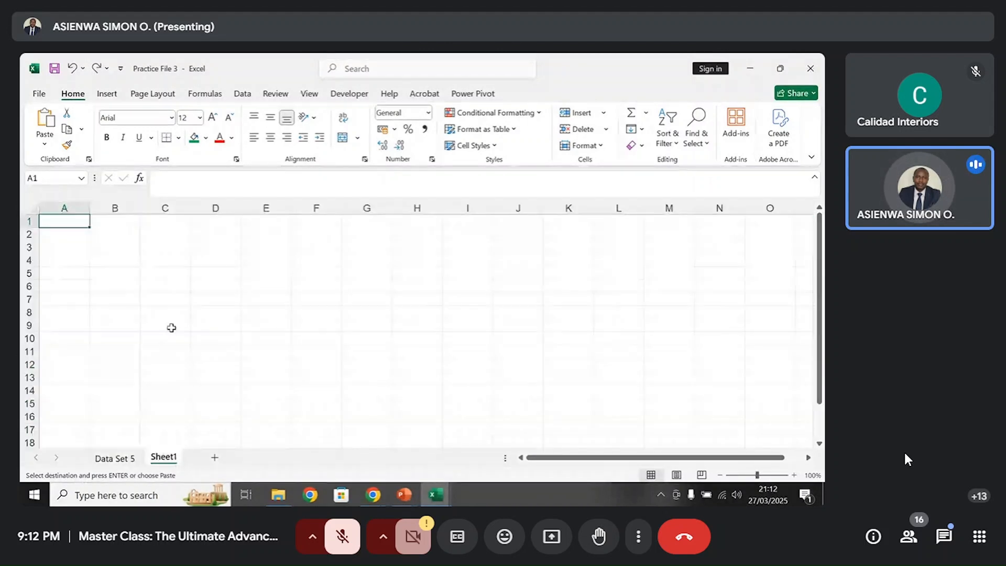
click(44, 145)
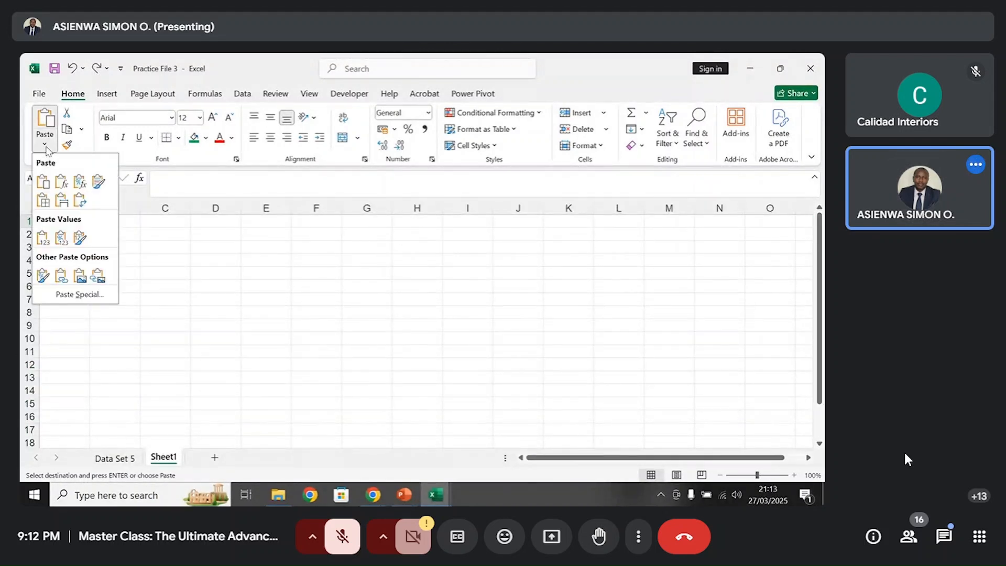
click(43, 237)
click(168, 260)
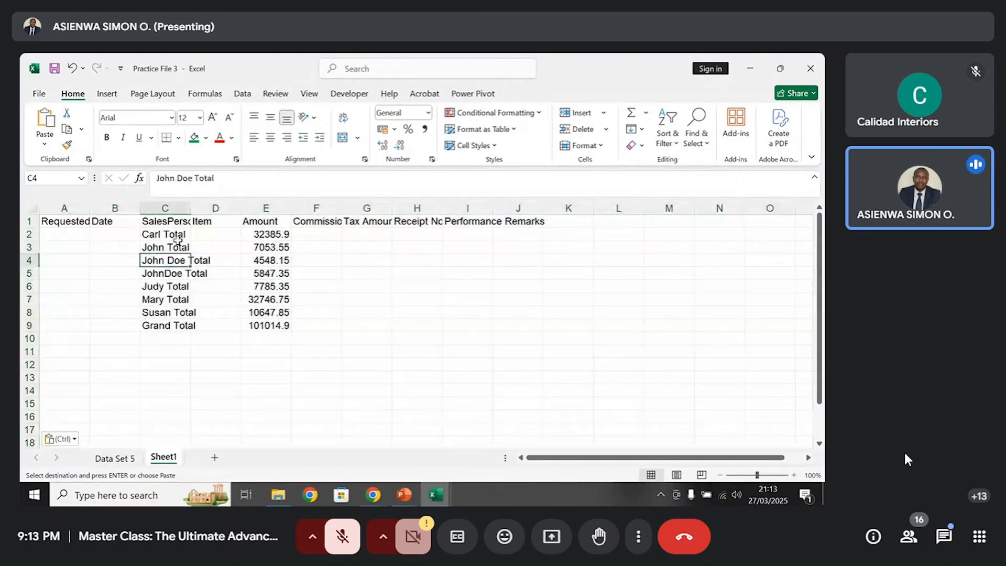
double_click(190, 208)
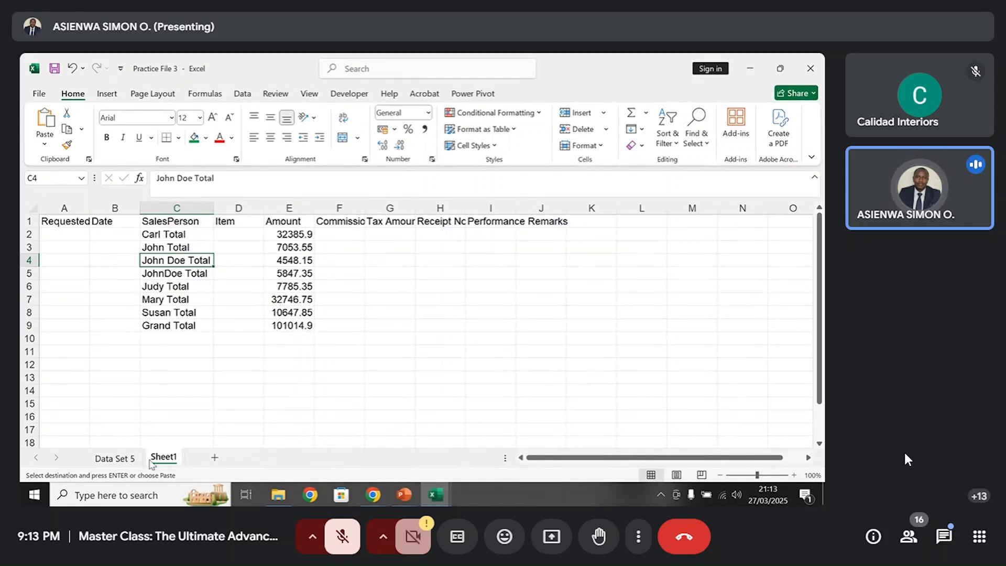
- Remove all subtotals from the Data Set 5 sheet
click(114, 458)
click(415, 286)
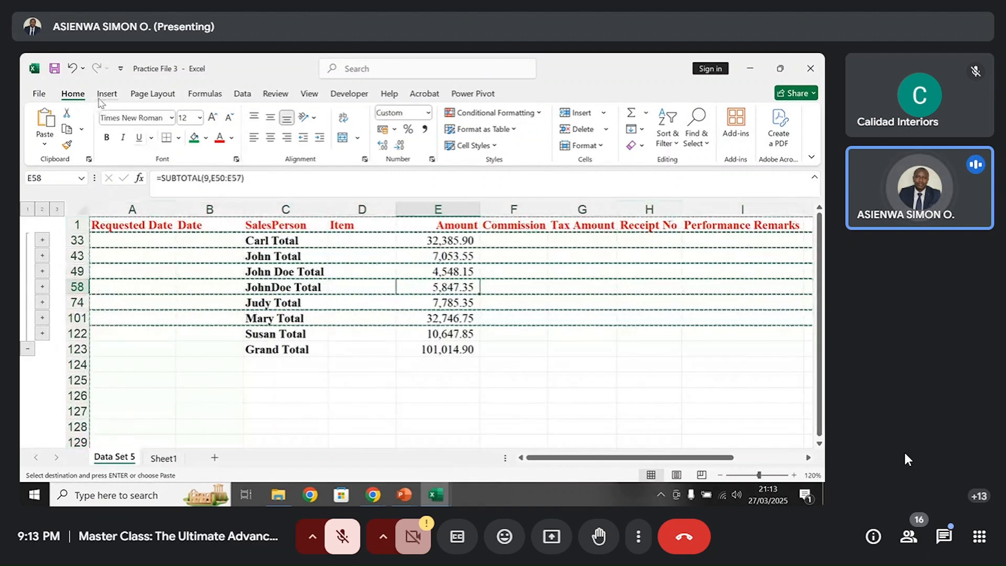
click(244, 95)
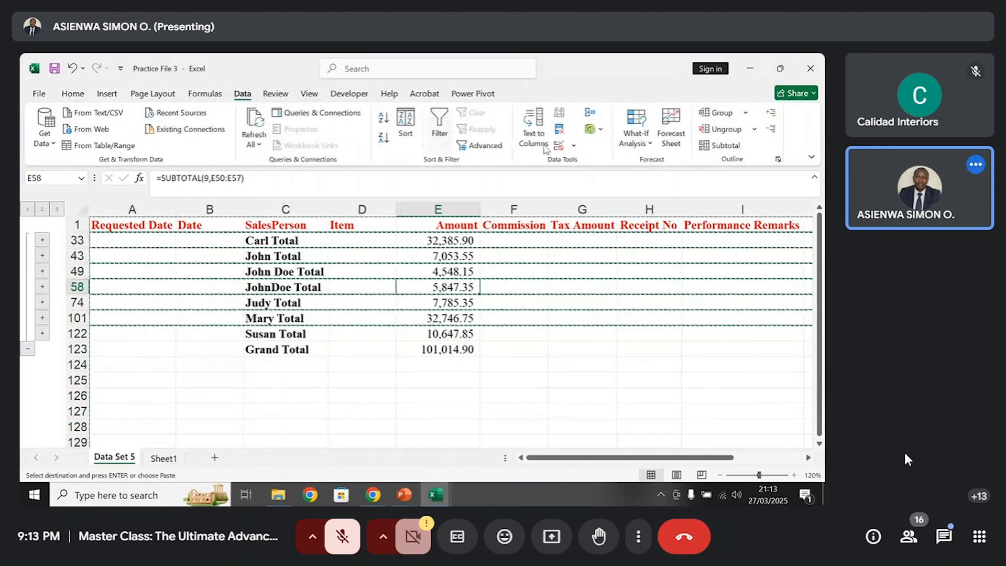
click(719, 145)
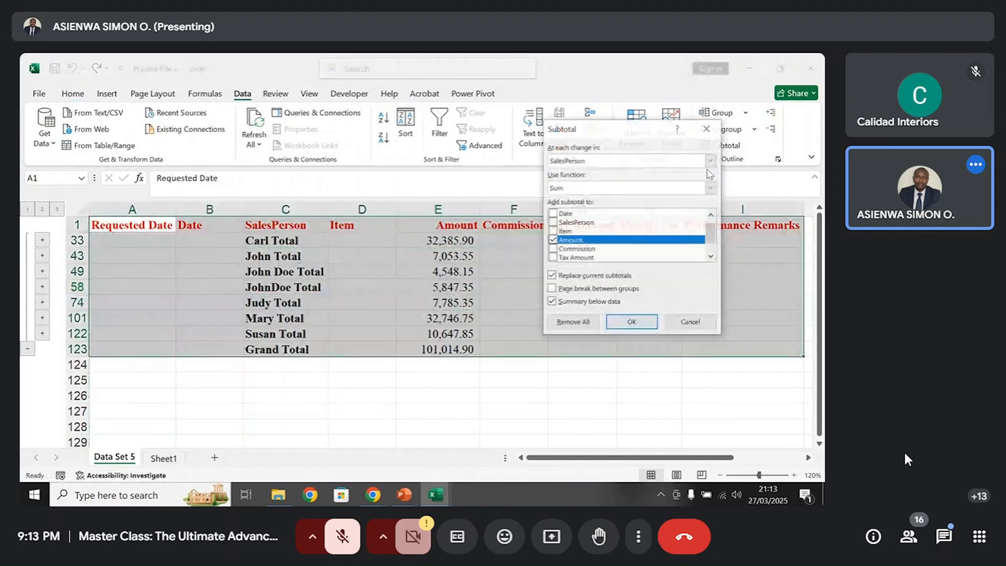
click(571, 321)
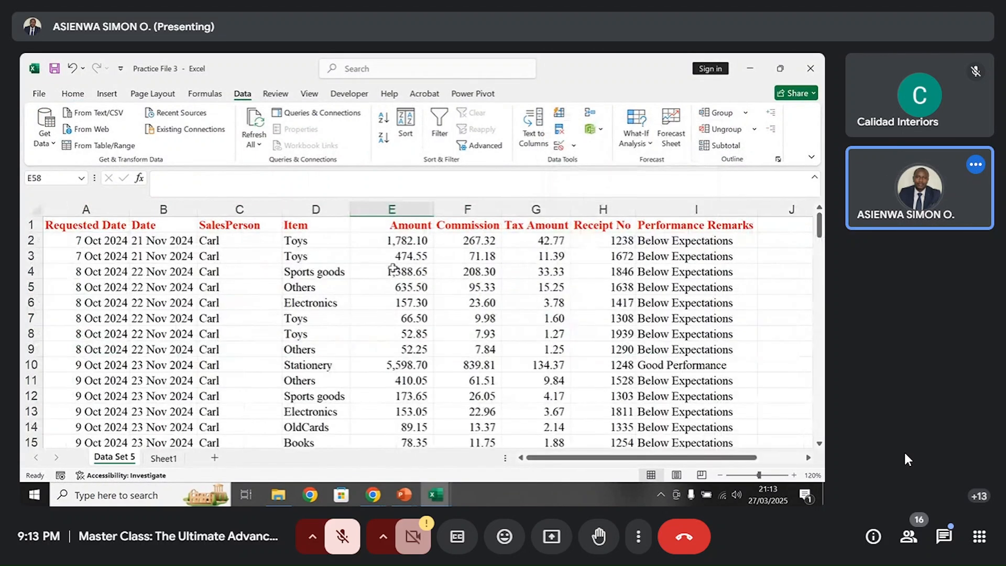
- Show Data Set 5 in Page Layout view to examine how its columns split across printed pages
click(99, 230)
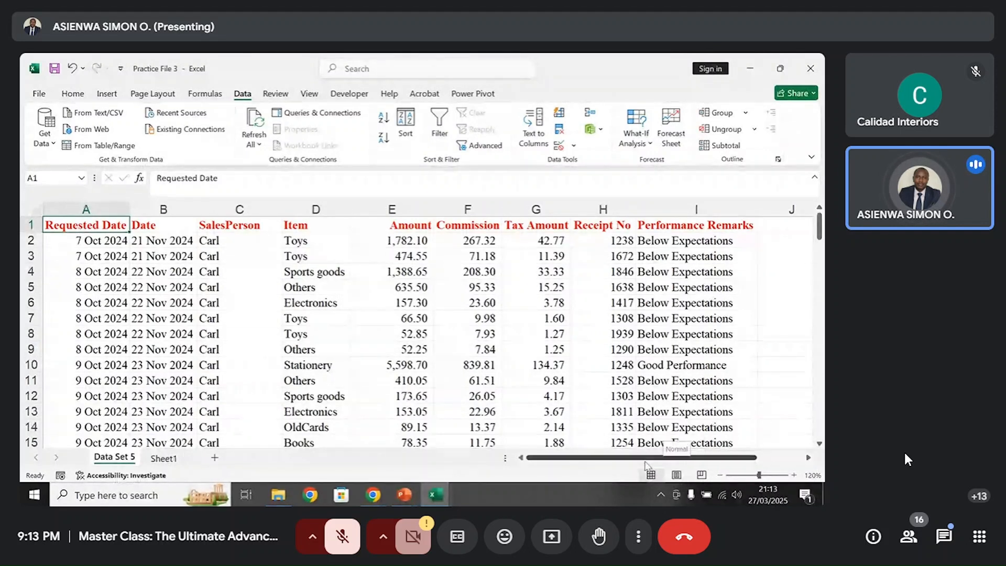
click(309, 93)
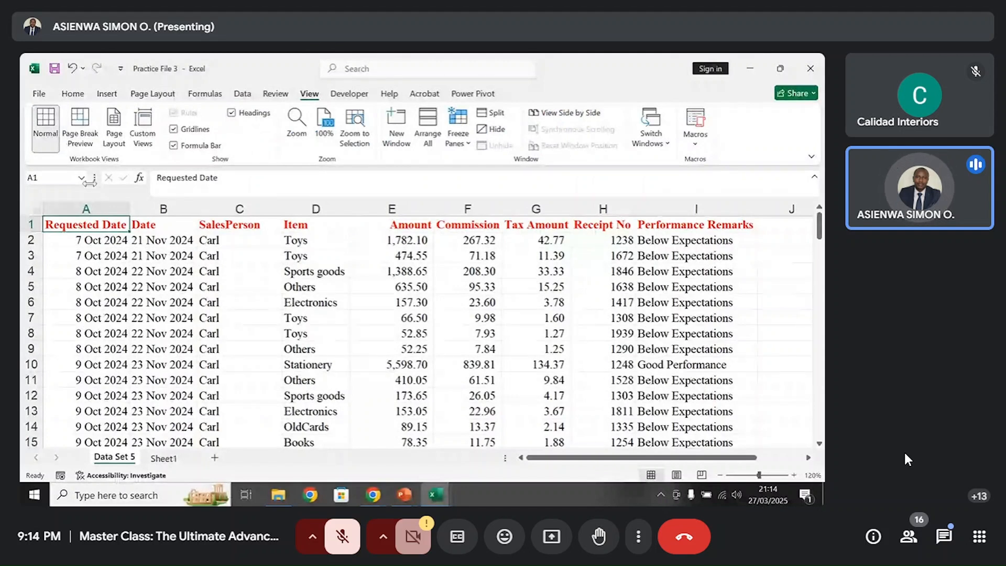
click(111, 129)
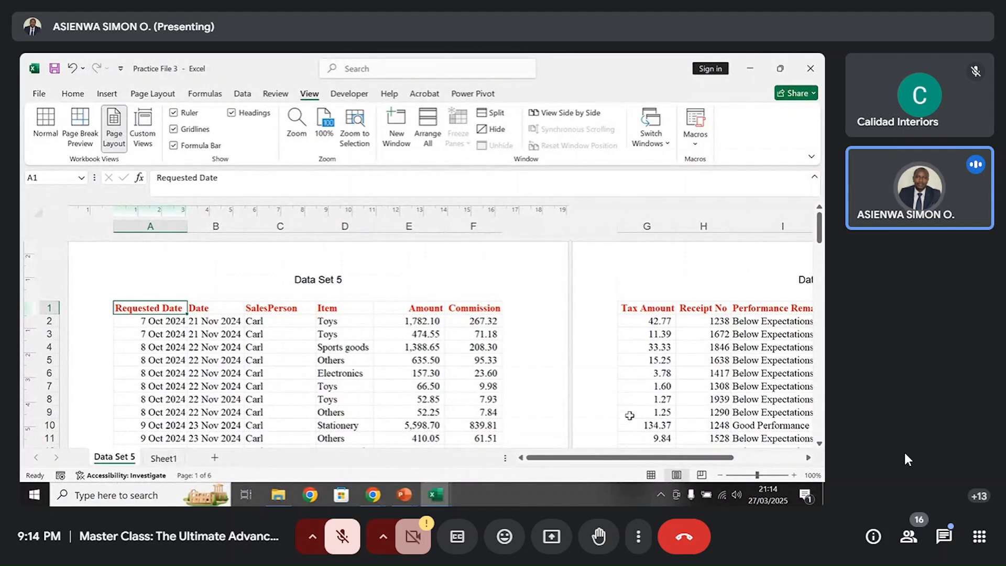
drag(606, 454, 574, 439)
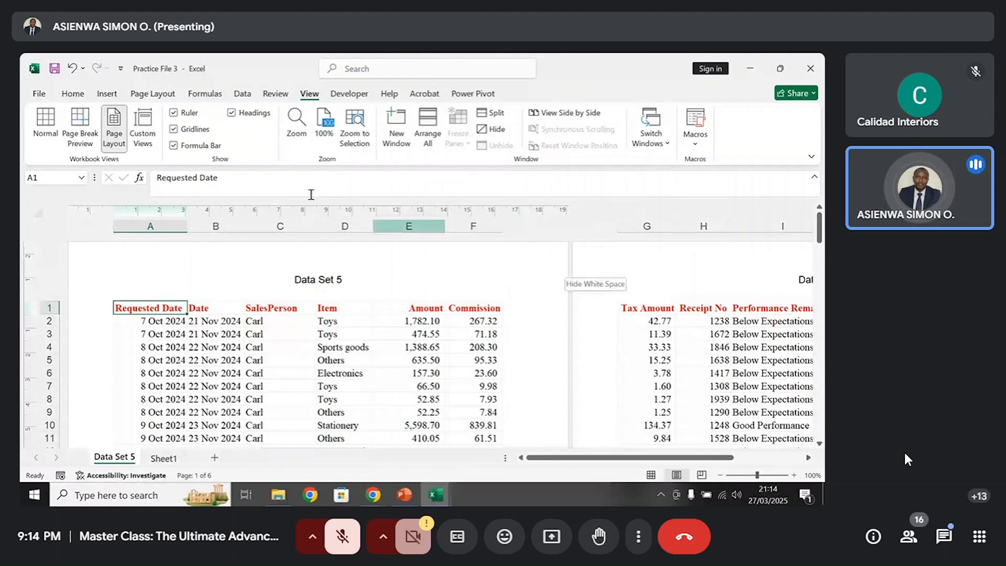
- In Page Break Preview, move the vertical page break between Tax Amount and Receipt No, and return the sheet to Normal view
click(83, 139)
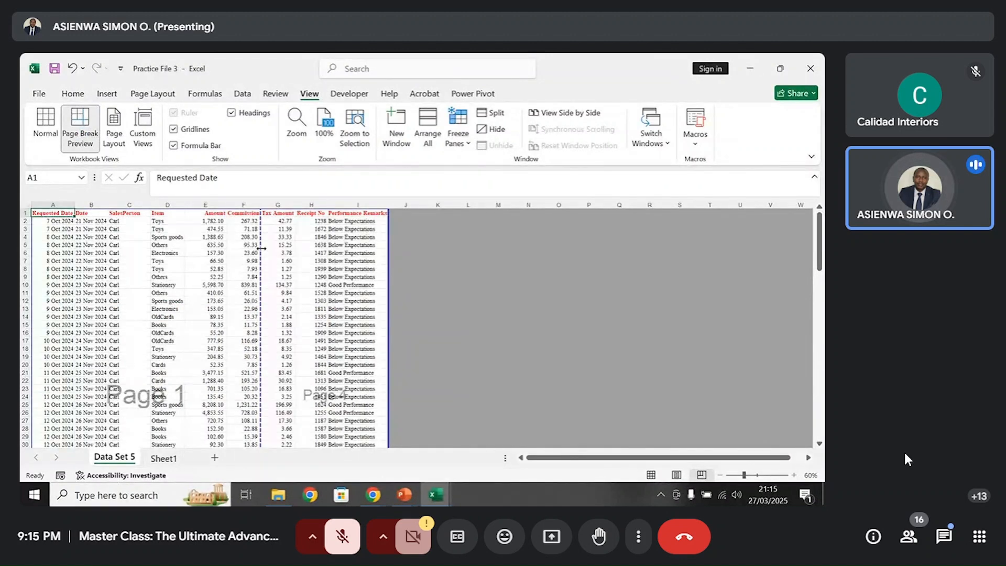
drag(261, 248, 293, 250)
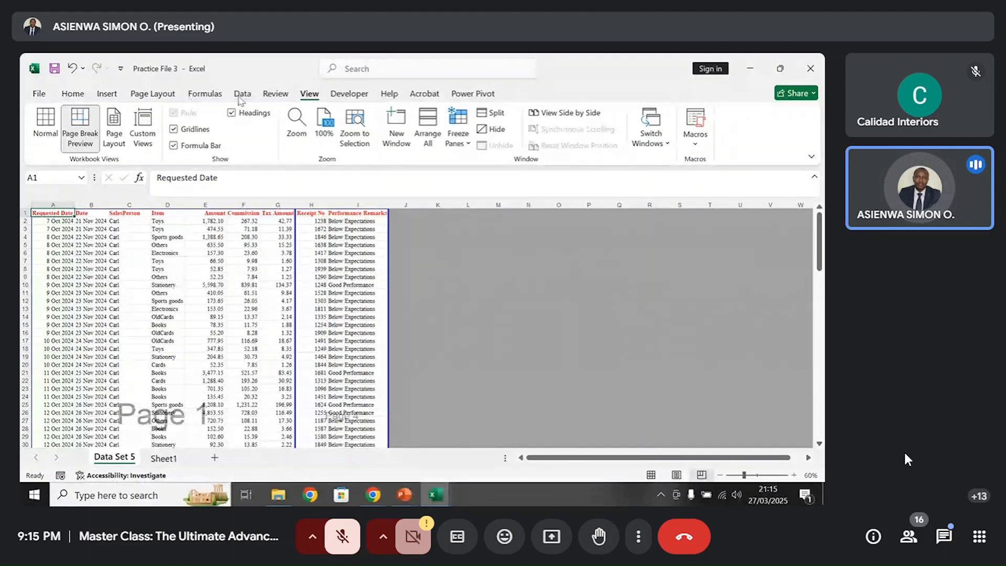
click(153, 94)
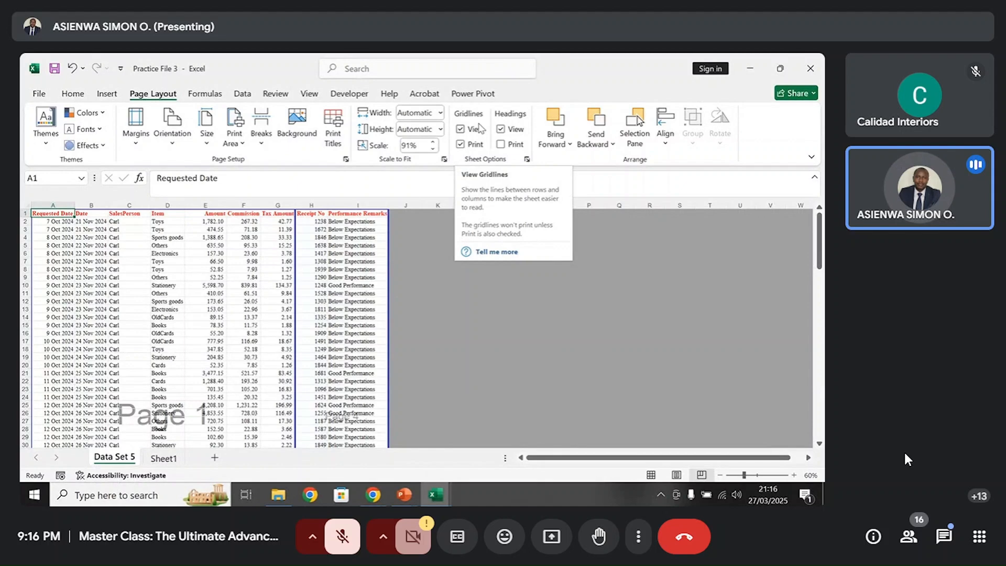
click(309, 93)
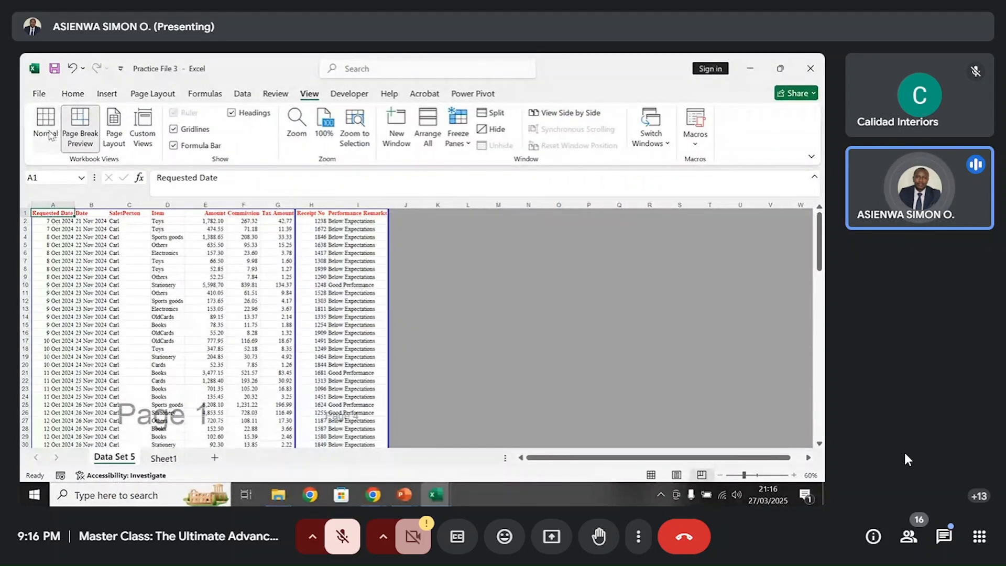
click(46, 131)
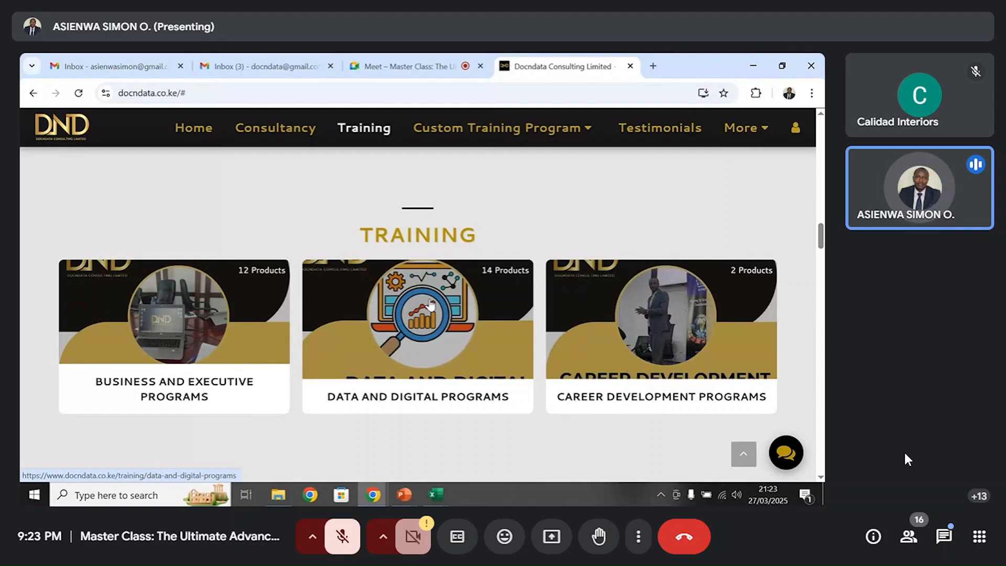
- On the Docndata website in Chrome, open the Data and Digital Programs training category and look through its courses and prices
click(430, 305)
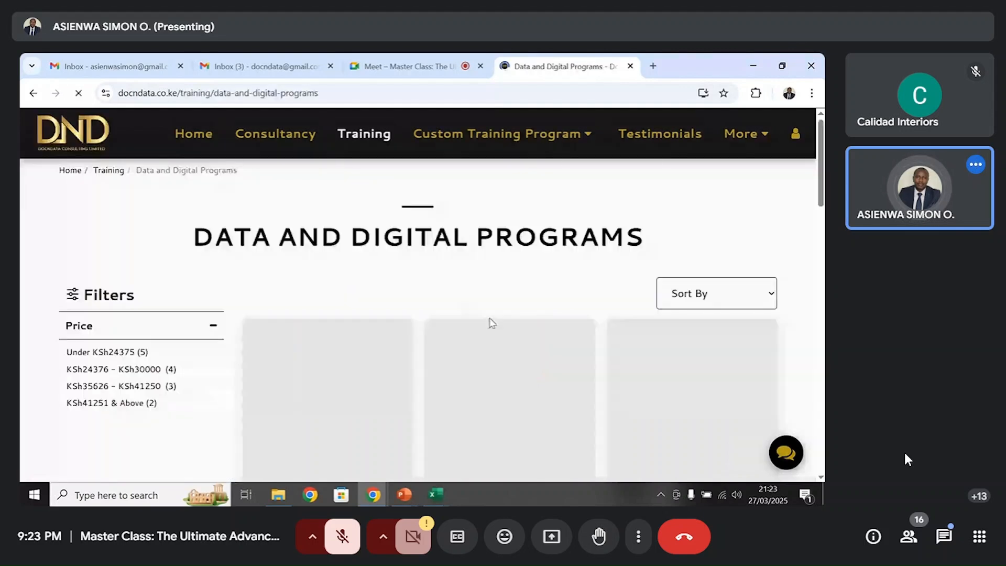
scroll(822, 197, down, 2)
drag(822, 198, 818, 270)
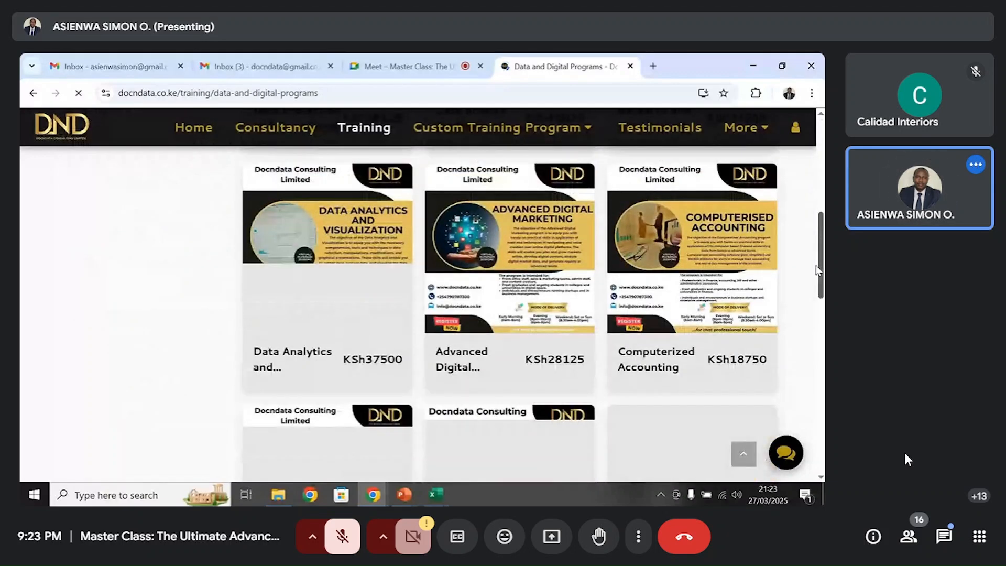
drag(817, 270, 819, 330)
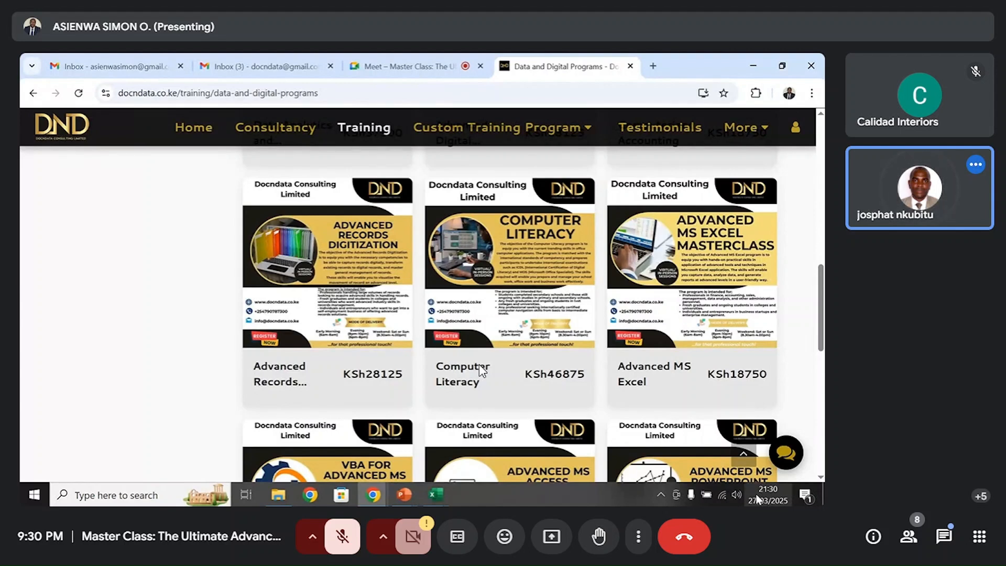
key(Escape)
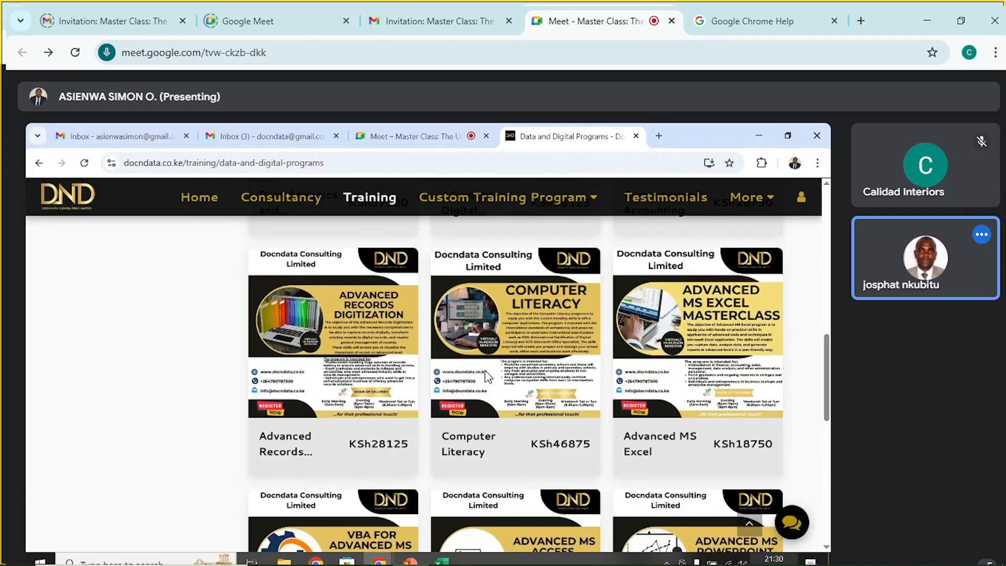